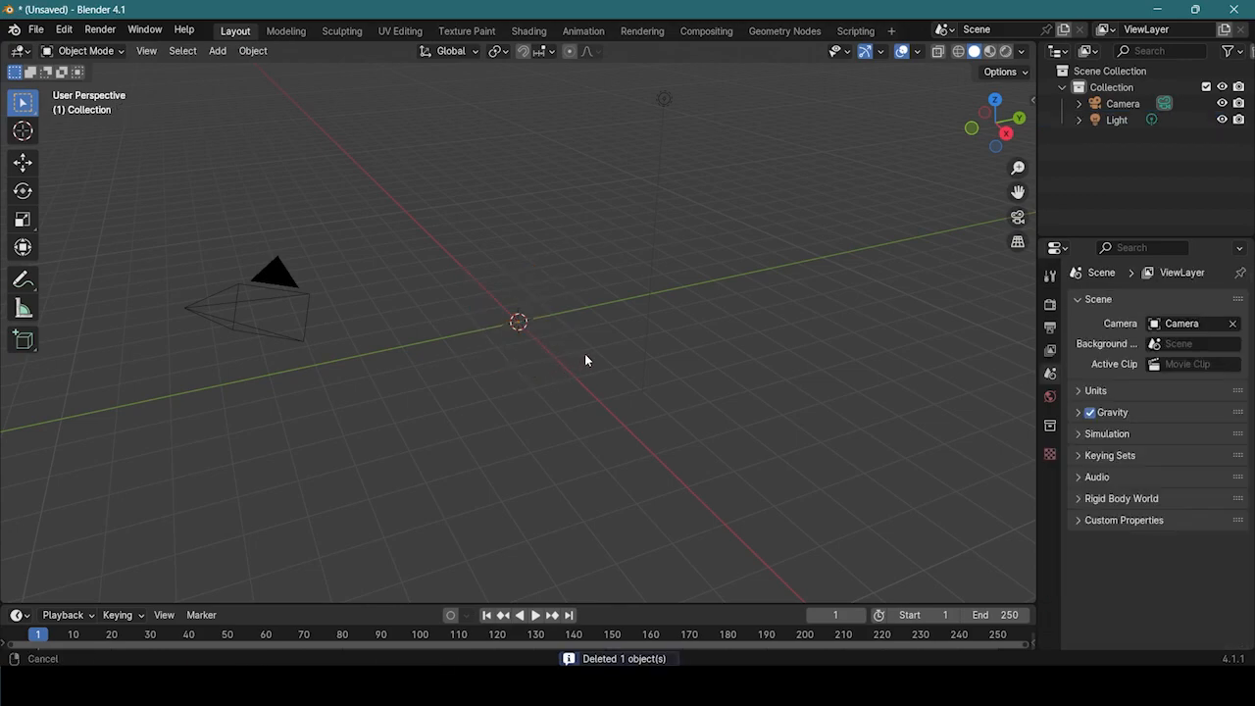
# - Add a cube mesh at the scene origin
pyautogui.keyDown('shift'); pyautogui.moveTo(586, 359); pyautogui.dragTo(597, 381, button='middle'); pyautogui.keyUp('shift')
pyautogui.hotkey('shift', 'a')
pyautogui.moveTo(592, 349)
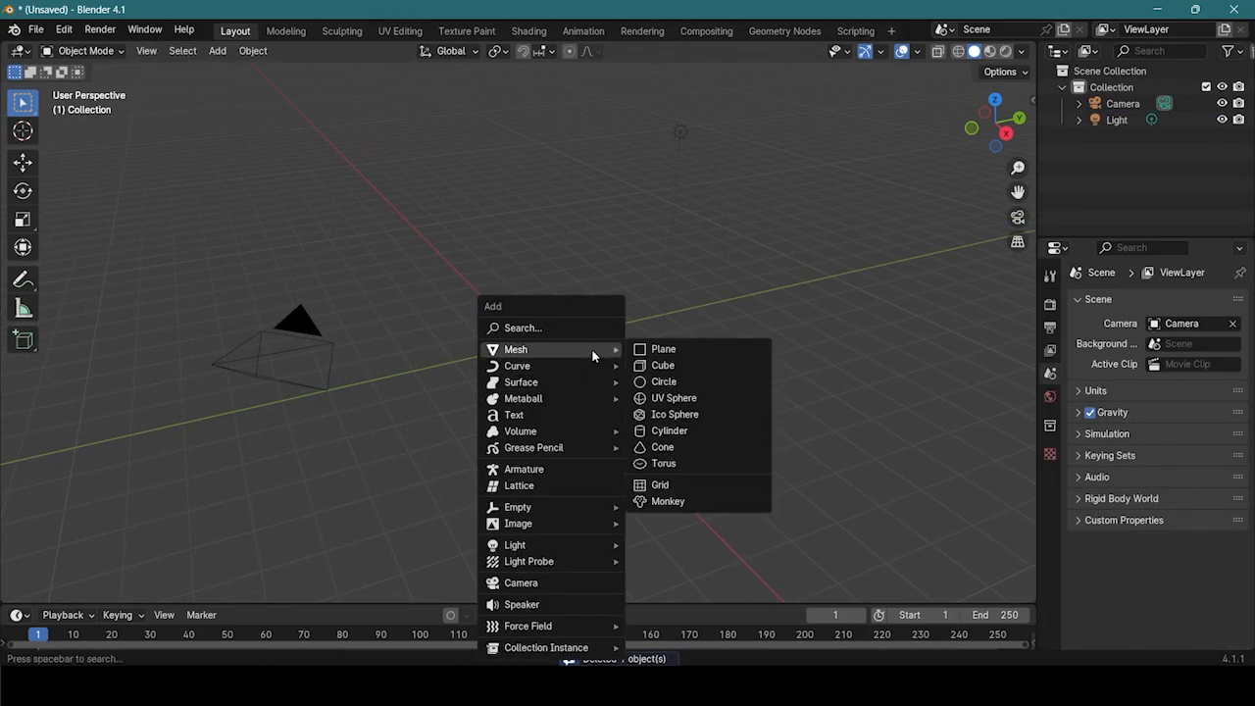
pyautogui.click(706, 363)
pyautogui.moveTo(693, 393); pyautogui.dragTo(657, 337, button='middle')
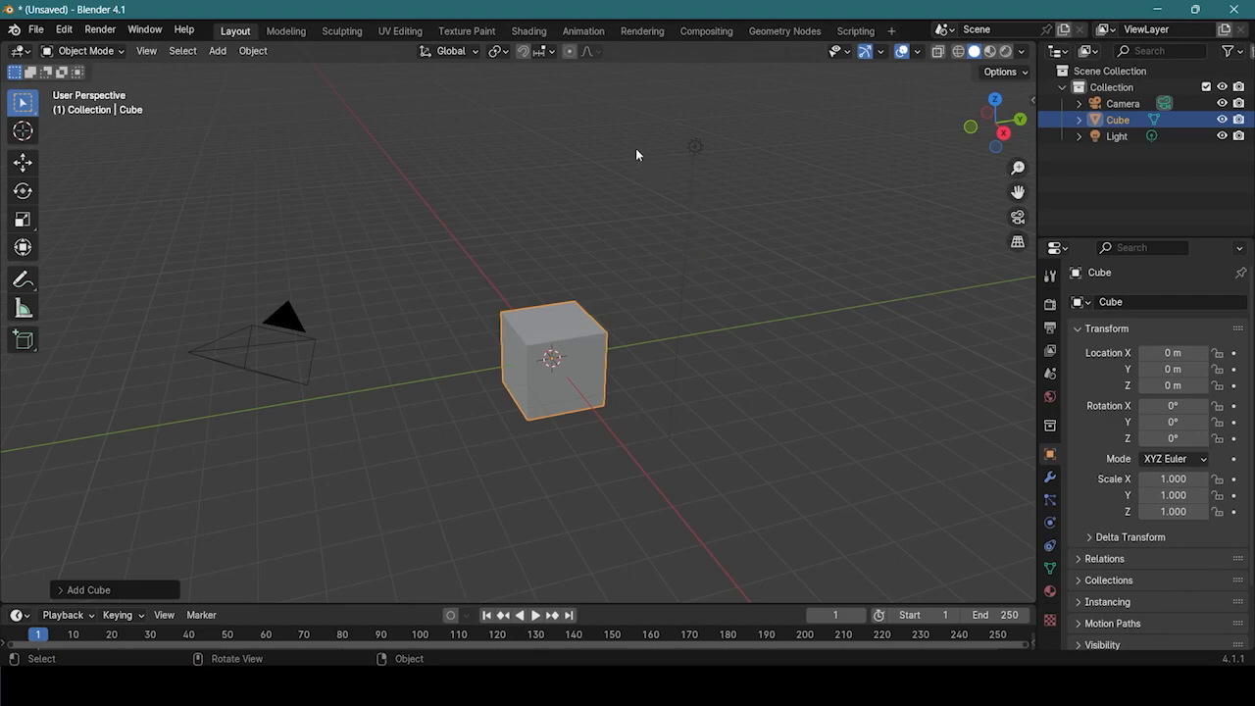
# - Select the light object above the cube
pyautogui.moveTo(632, 102); pyautogui.dragTo(735, 236)
pyautogui.moveTo(736, 183); pyautogui.dragTo(630, 241, button='middle')
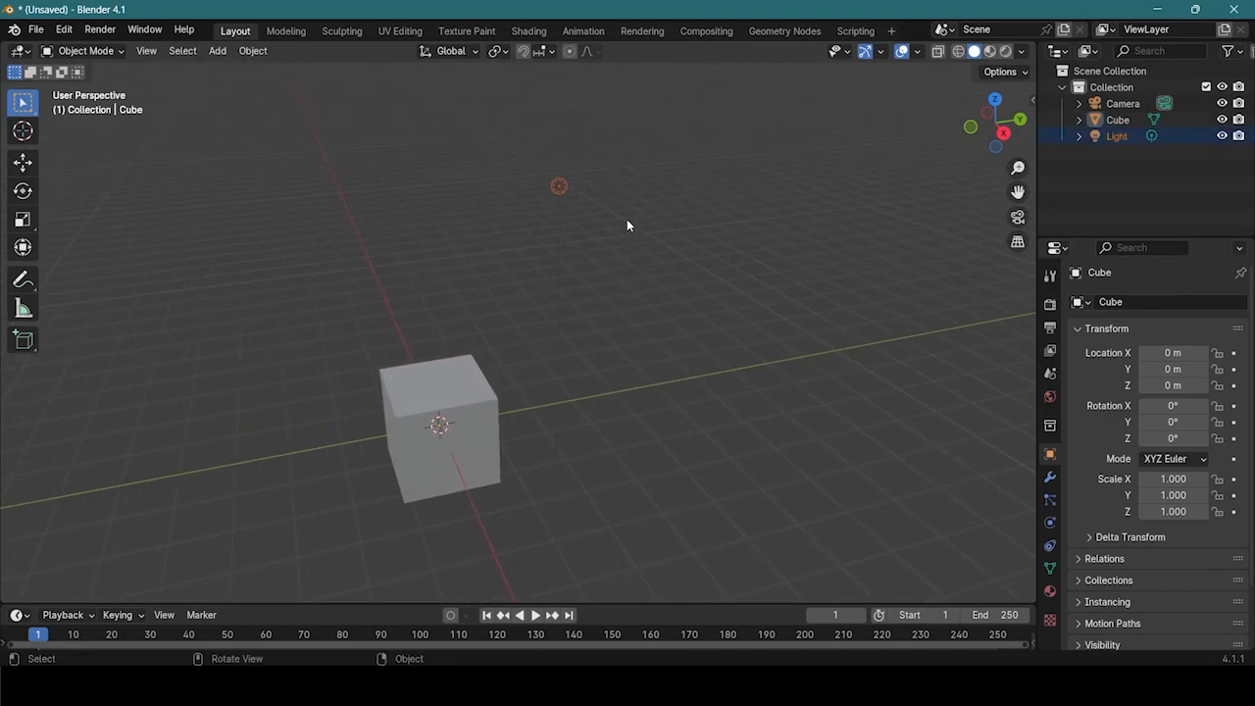
pyautogui.scroll(2, 614, 215)
pyautogui.keyDown('shift'); pyautogui.moveTo(636, 178); pyautogui.dragTo(678, 291, button='middle'); pyautogui.keyUp('shift')
pyautogui.scroll(-3, 618, 294)
pyautogui.scroll(-2, 647, 300)
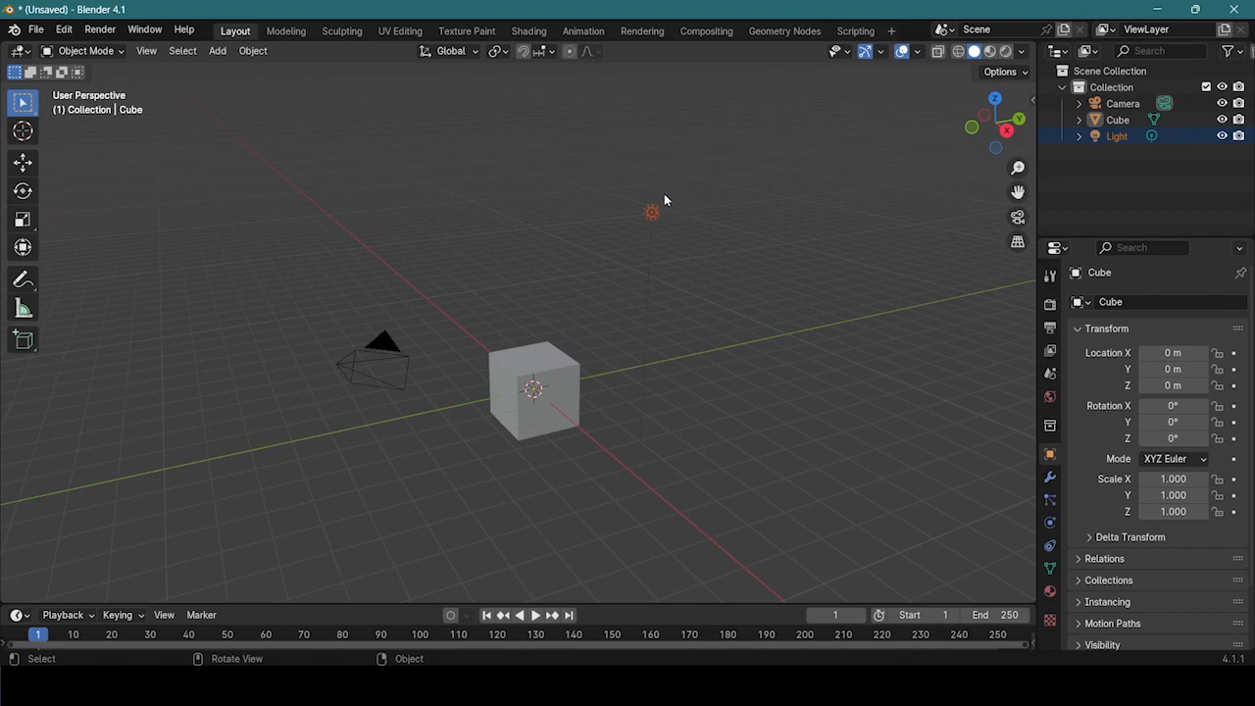
pyautogui.click(651, 214)
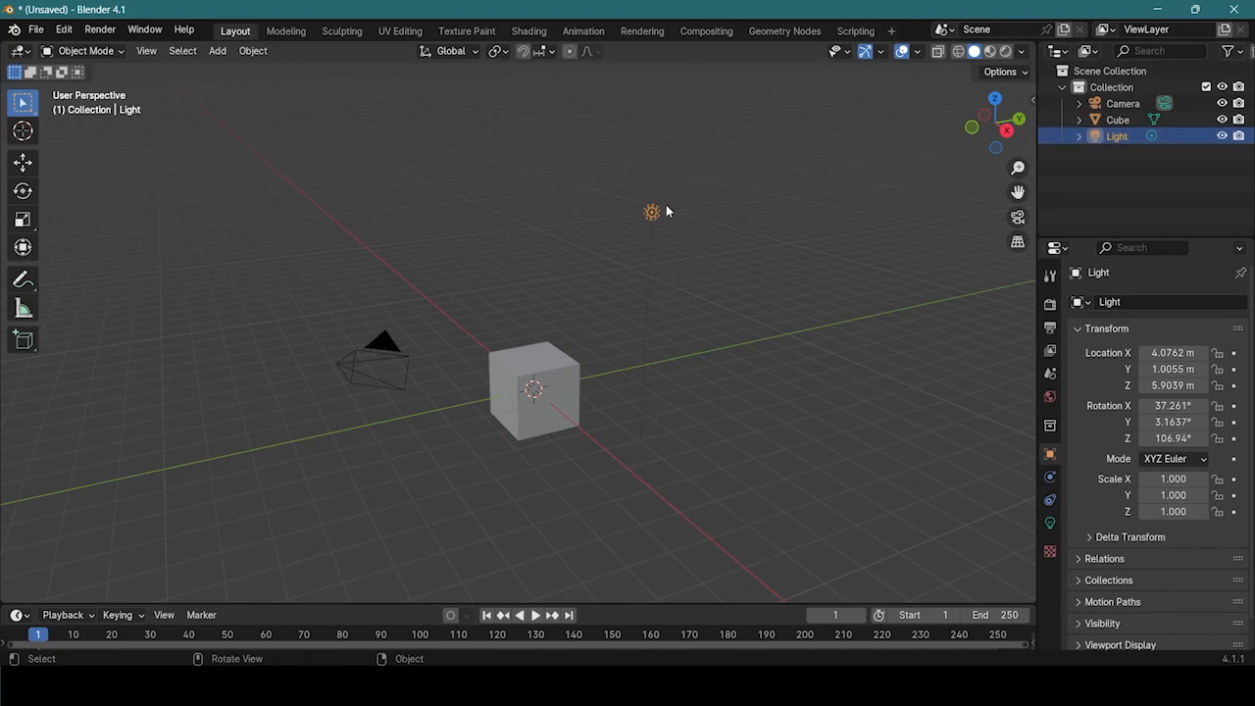
pyautogui.moveTo(767, 265); pyautogui.dragTo(642, 266, button='middle')
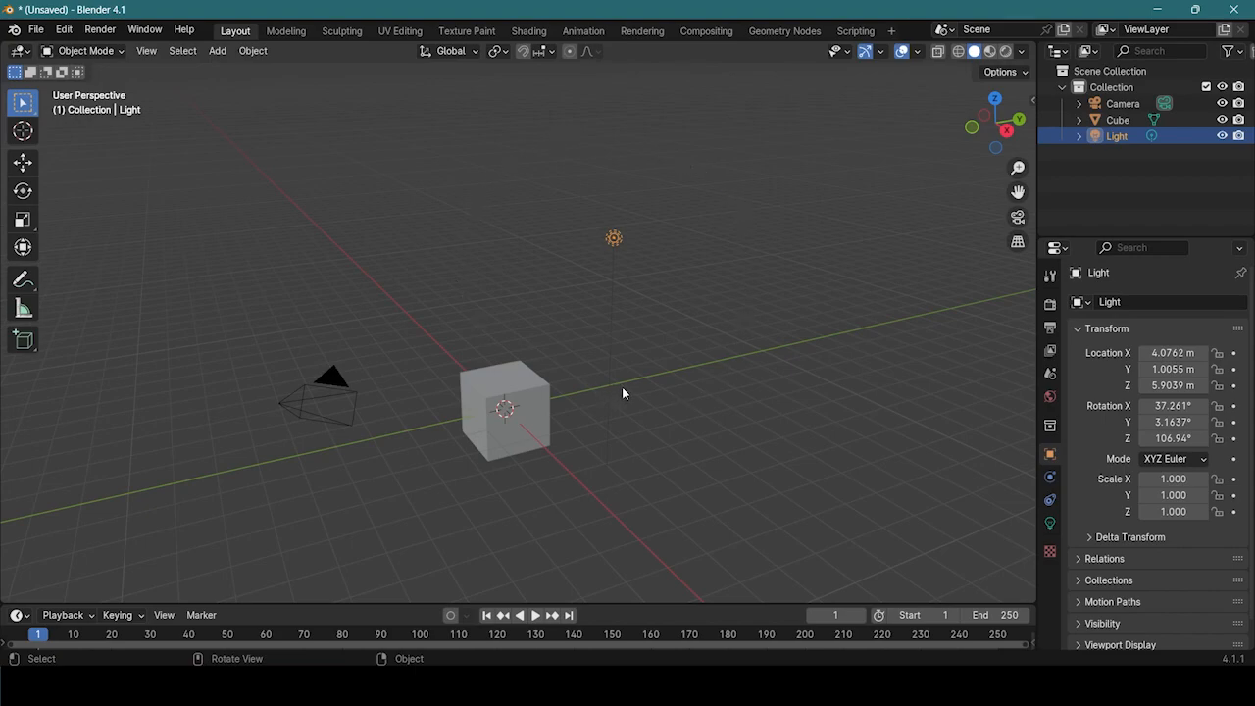
# - Switch the 3D viewport to Rendered shading
pyautogui.click(1007, 52)
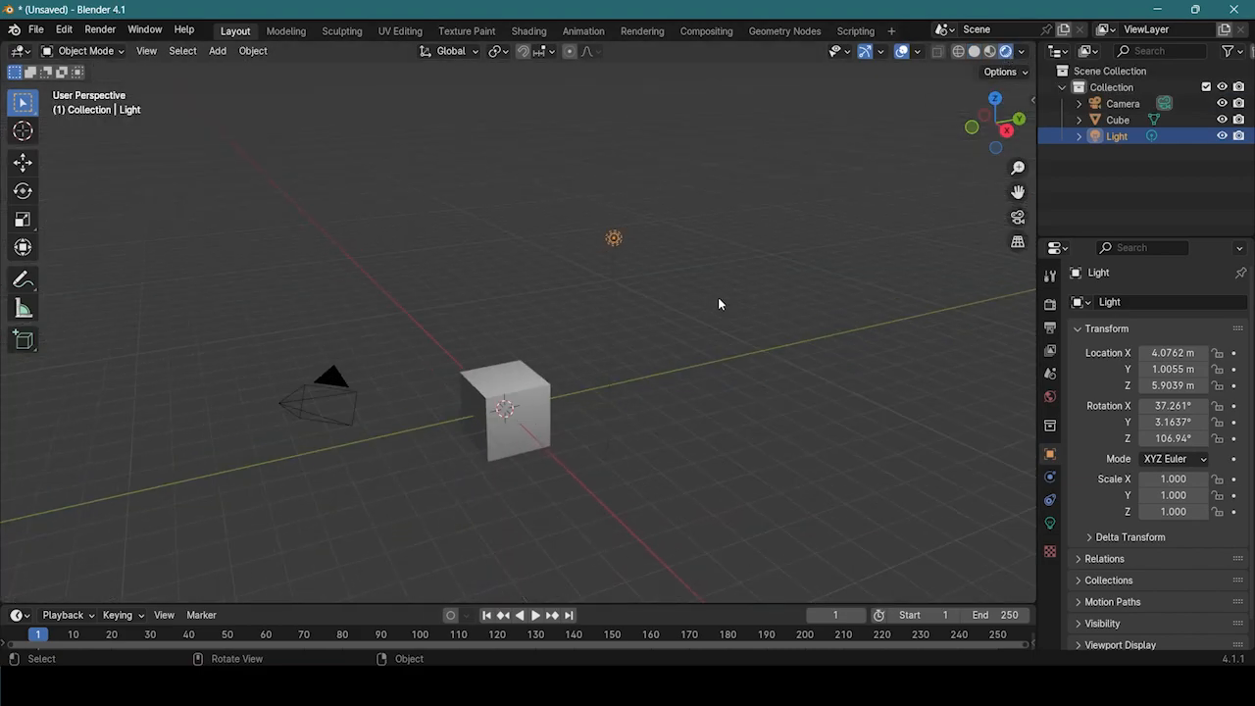
pyautogui.press('z')
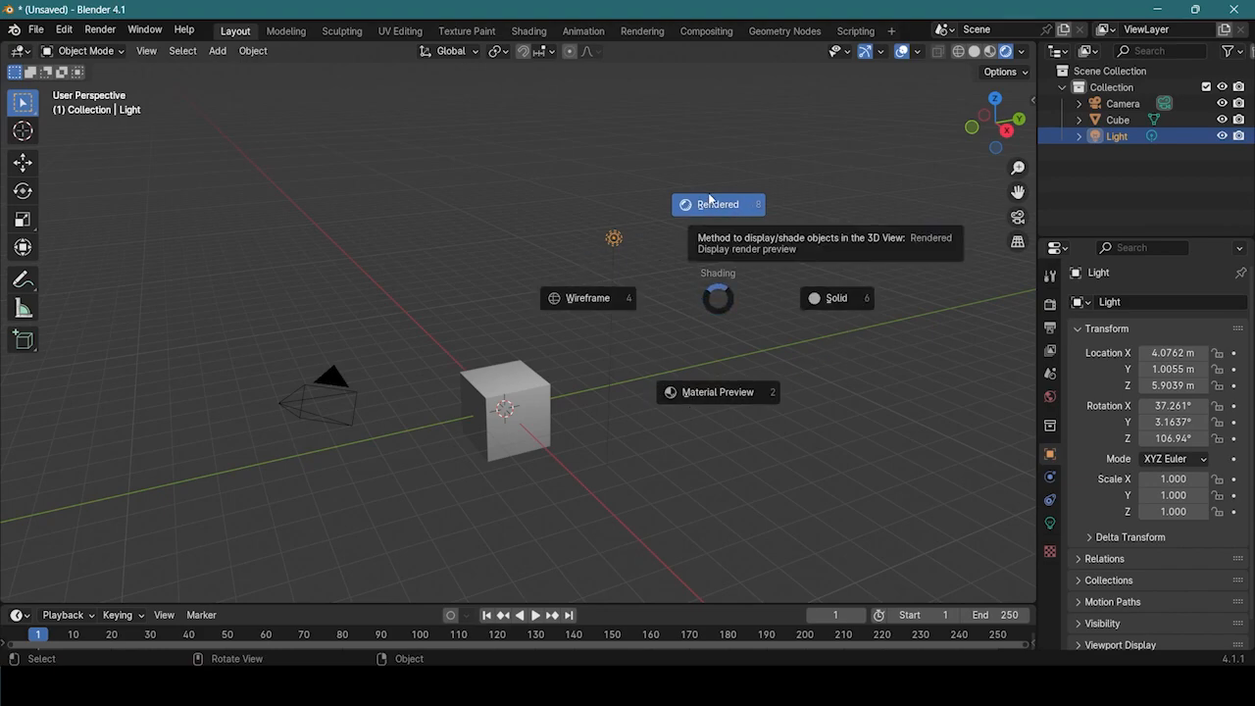
pyautogui.press('Escape')
pyautogui.moveTo(624, 278)
pyautogui.mouseDown(button='middle')
pyautogui.moveTo(614, 320)
pyautogui.moveTo(625, 353)
pyautogui.moveTo(611, 331)
pyautogui.moveTo(642, 216)
pyautogui.mouseUp(button='middle')
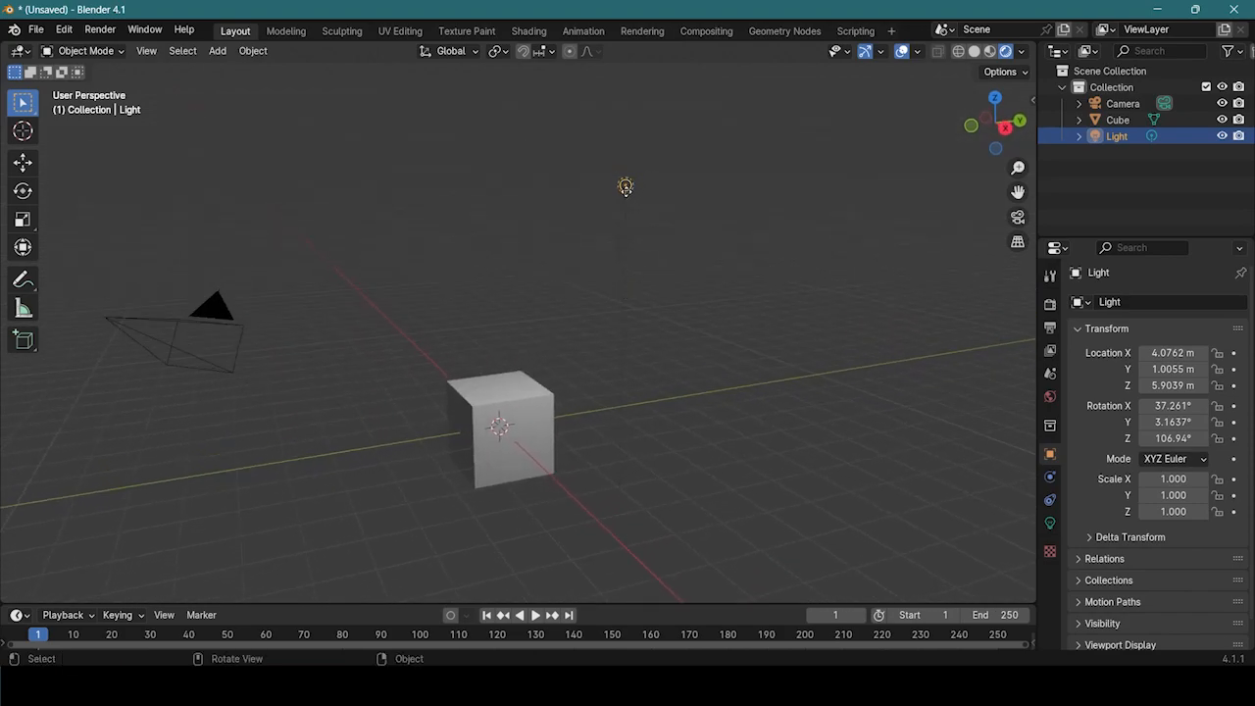
# - Switch the light's gizmo through Move, Scale and Rotate, finishing on the Move tool
pyautogui.hotkey('shift', 'space')
pyautogui.press('g')
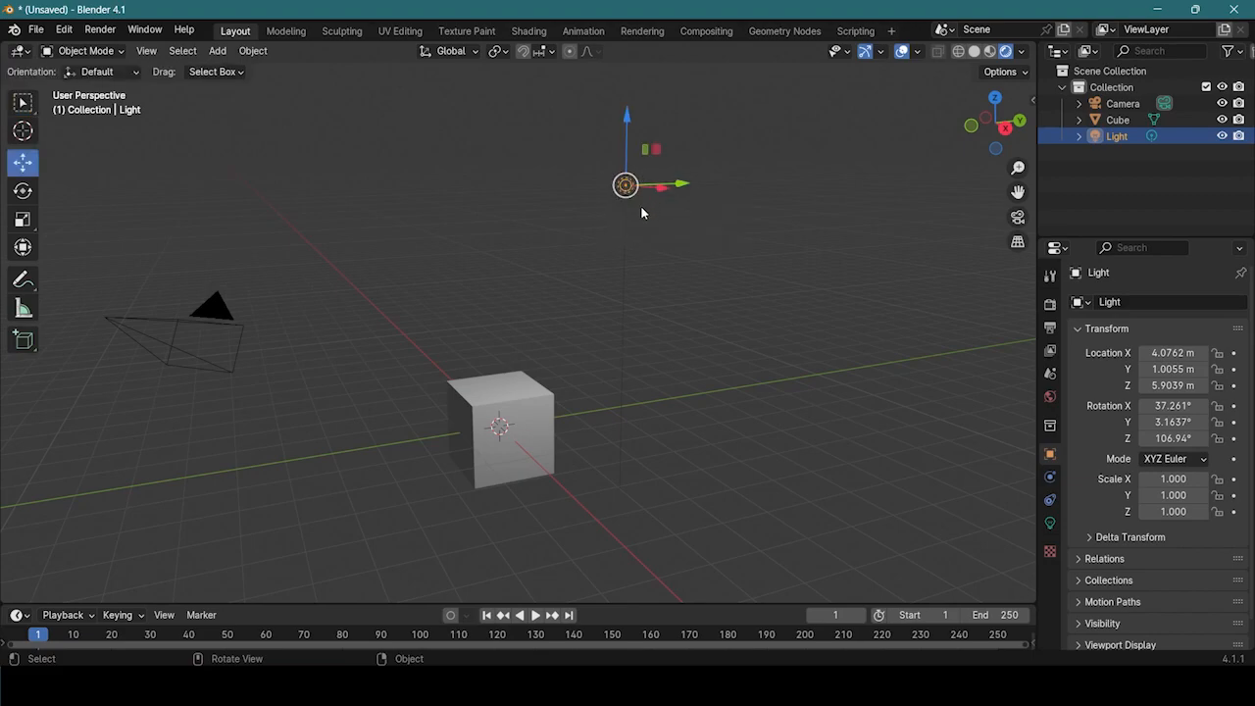
pyautogui.hotkey('shift', 'space')
pyautogui.press('s')
pyautogui.hotkey('shift', 'space')
pyautogui.press('r')
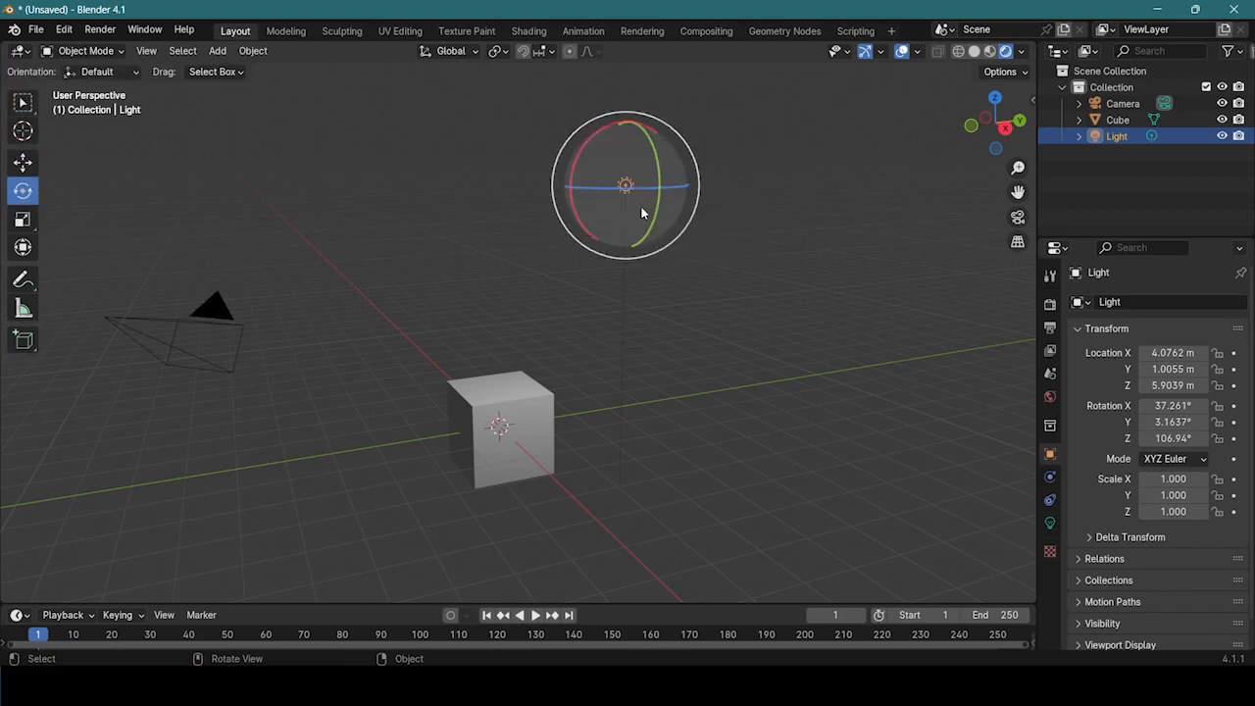
pyautogui.hotkey('shift', 'space')
pyautogui.press('g')
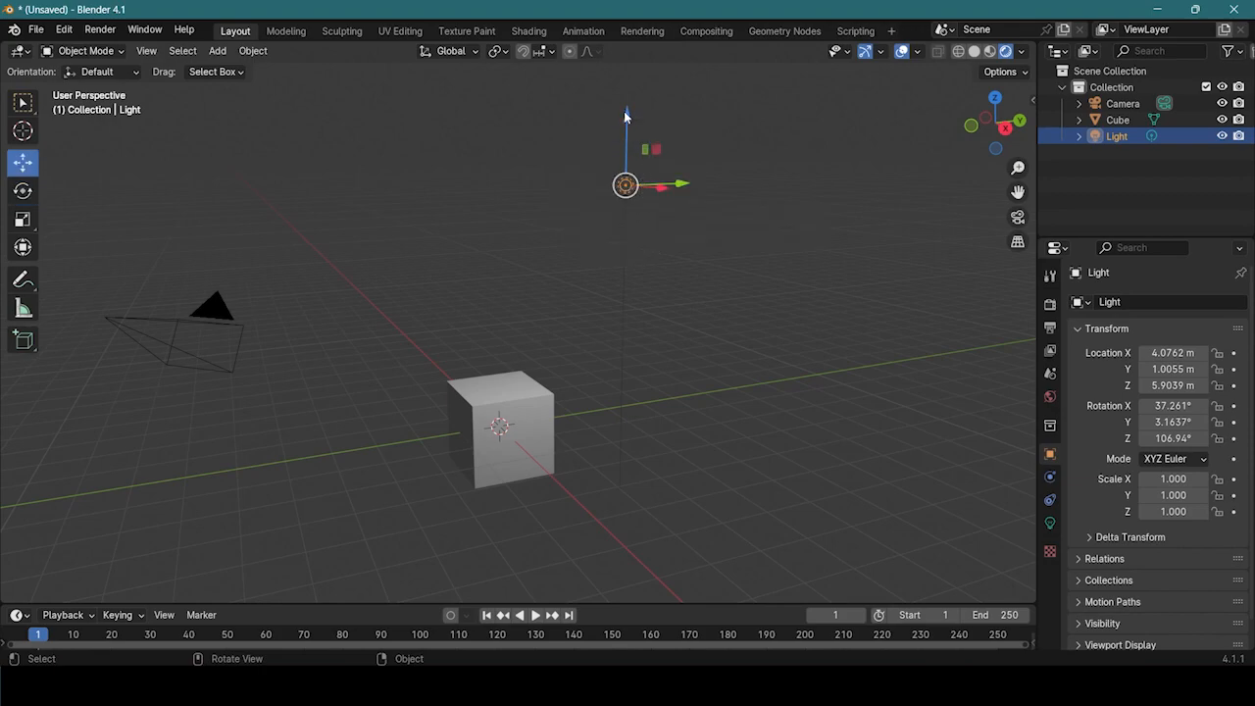
# - Lower the light to a Z location of about 2.64 m and shift it along Y to about -0.51 m
pyautogui.moveTo(623, 117); pyautogui.dragTo(617, 290)
pyautogui.moveTo(675, 353); pyautogui.dragTo(601, 364)
pyautogui.scroll(-2, 655, 388)
pyautogui.scroll(3, 588, 323)
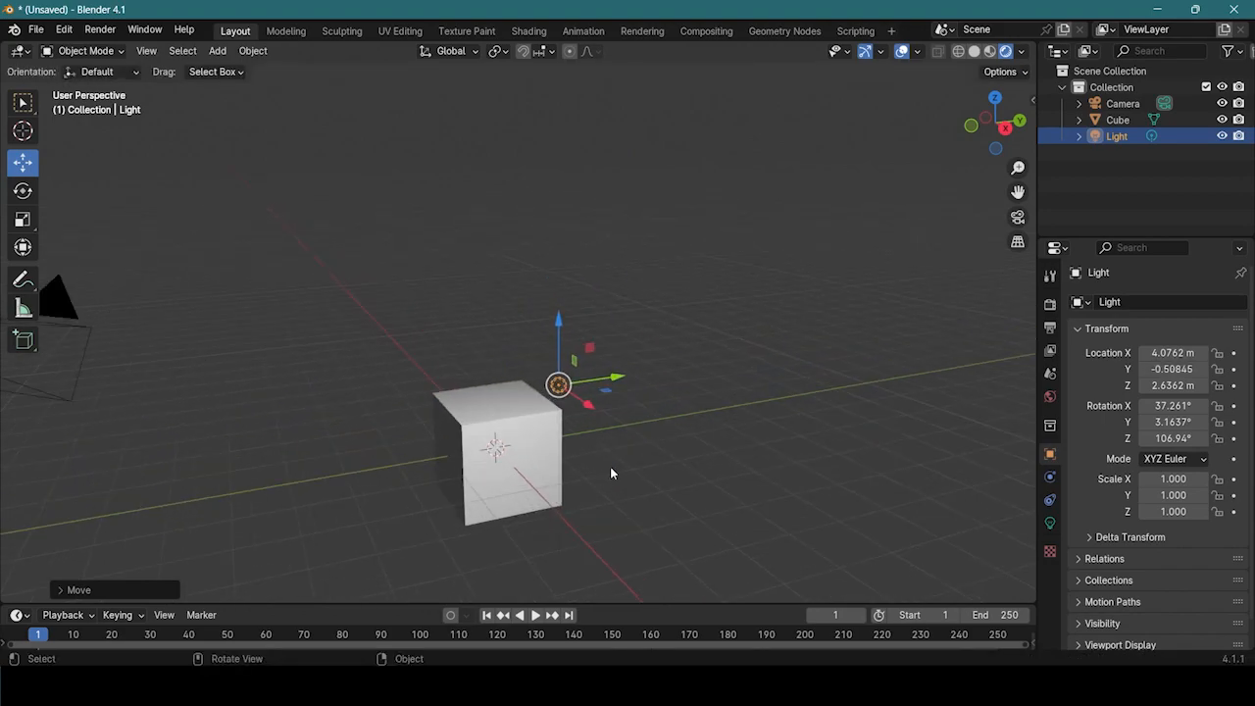
pyautogui.click(610, 463)
pyautogui.moveTo(610, 457); pyautogui.dragTo(685, 310, button='middle')
pyautogui.click(619, 306)
pyautogui.scroll(-2, 581, 428)
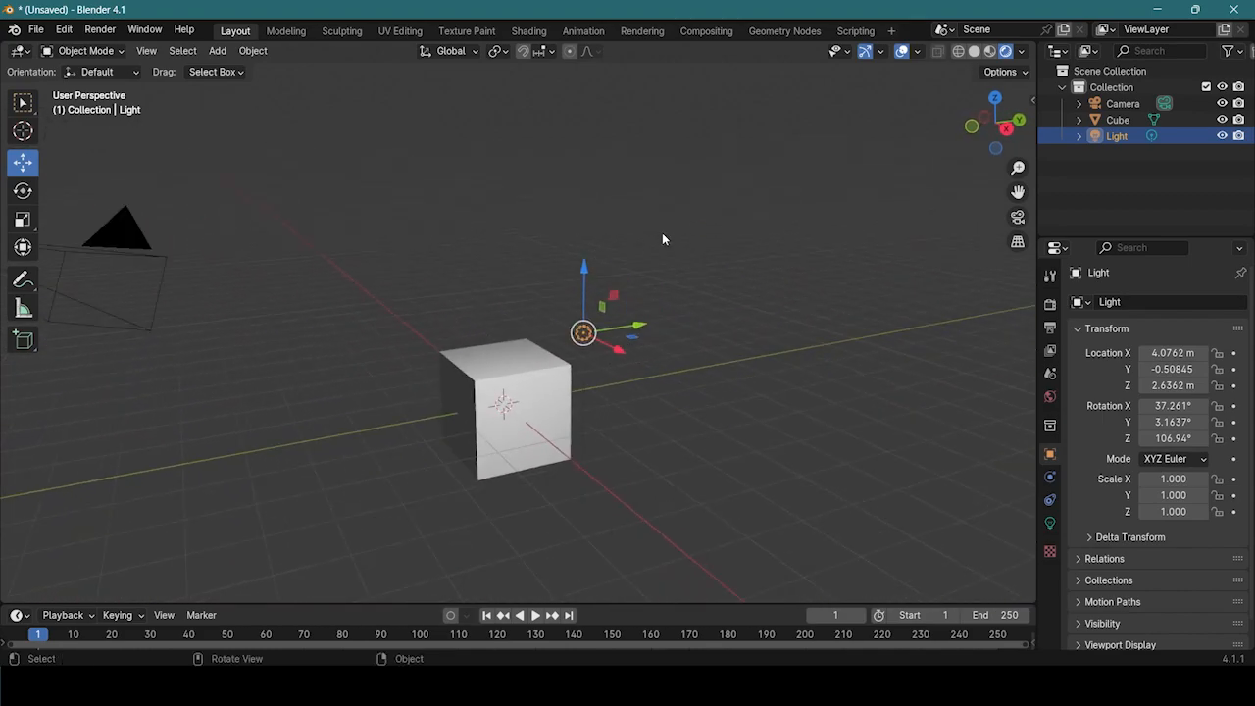
# - Move the light above the cube, to about 0.16 m in X and about -1.19 m in Y
pyautogui.moveTo(388, 301); pyautogui.dragTo(679, 400, button='middle')
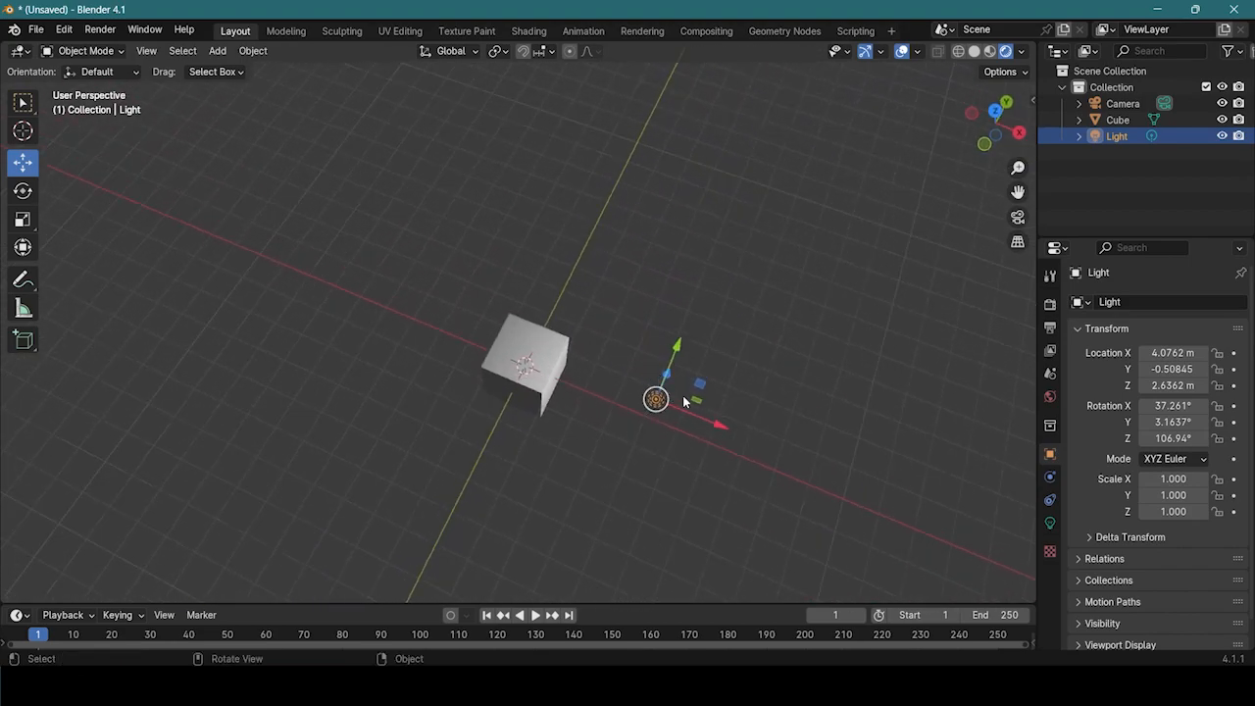
pyautogui.moveTo(713, 428); pyautogui.dragTo(609, 395)
pyautogui.moveTo(608, 395); pyautogui.dragTo(526, 354, button='middle')
pyautogui.scroll(2, 526, 354)
pyautogui.moveTo(422, 332); pyautogui.dragTo(491, 254, button='middle')
pyautogui.moveTo(486, 232); pyautogui.dragTo(396, 251)
pyautogui.moveTo(415, 393); pyautogui.dragTo(451, 345, button='middle')
# - Add a UV sphere and move it along the Y axis to about -3.92 m
pyautogui.hotkey('shift', 'a')
pyautogui.moveTo(450, 341)
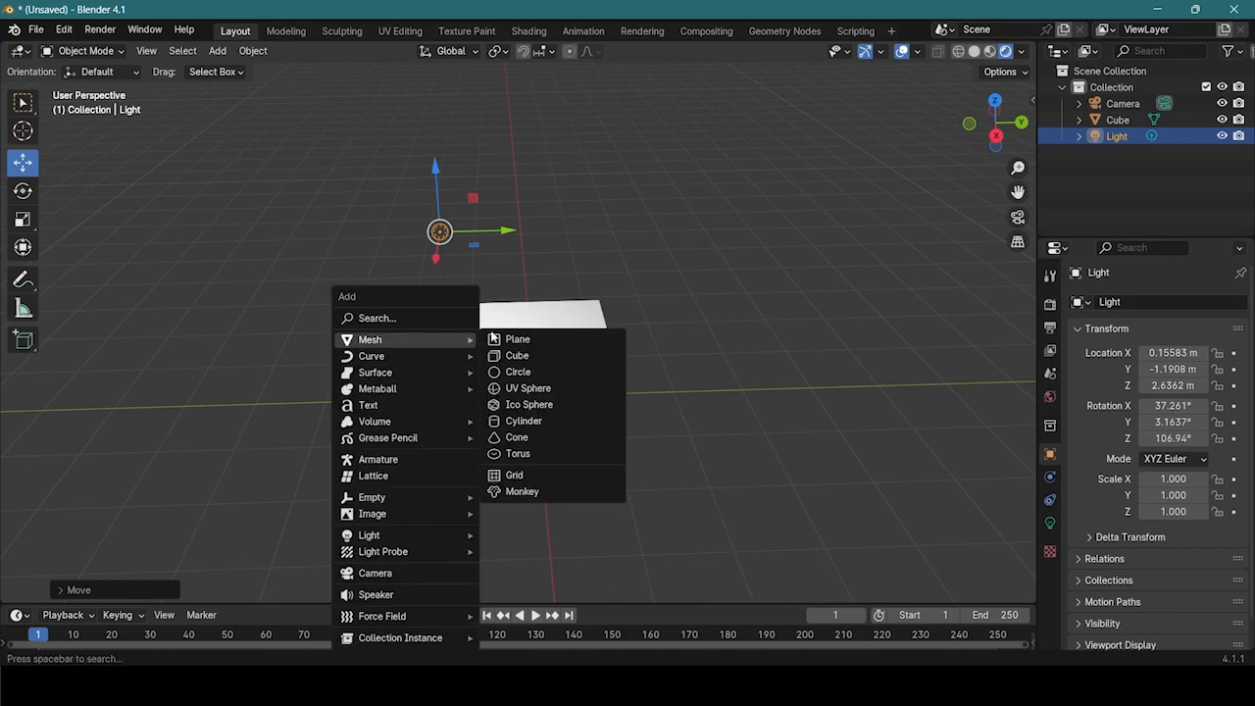
pyautogui.click(547, 395)
pyautogui.scroll(-3, 627, 392)
pyautogui.moveTo(600, 369); pyautogui.dragTo(441, 369)
pyautogui.moveTo(580, 346); pyautogui.dragTo(608, 383, button='middle')
# - Add a cylinder and move it behind the cube along the X axis to about -6.2 m
pyautogui.hotkey('shift', 'a')
pyautogui.moveTo(558, 352)
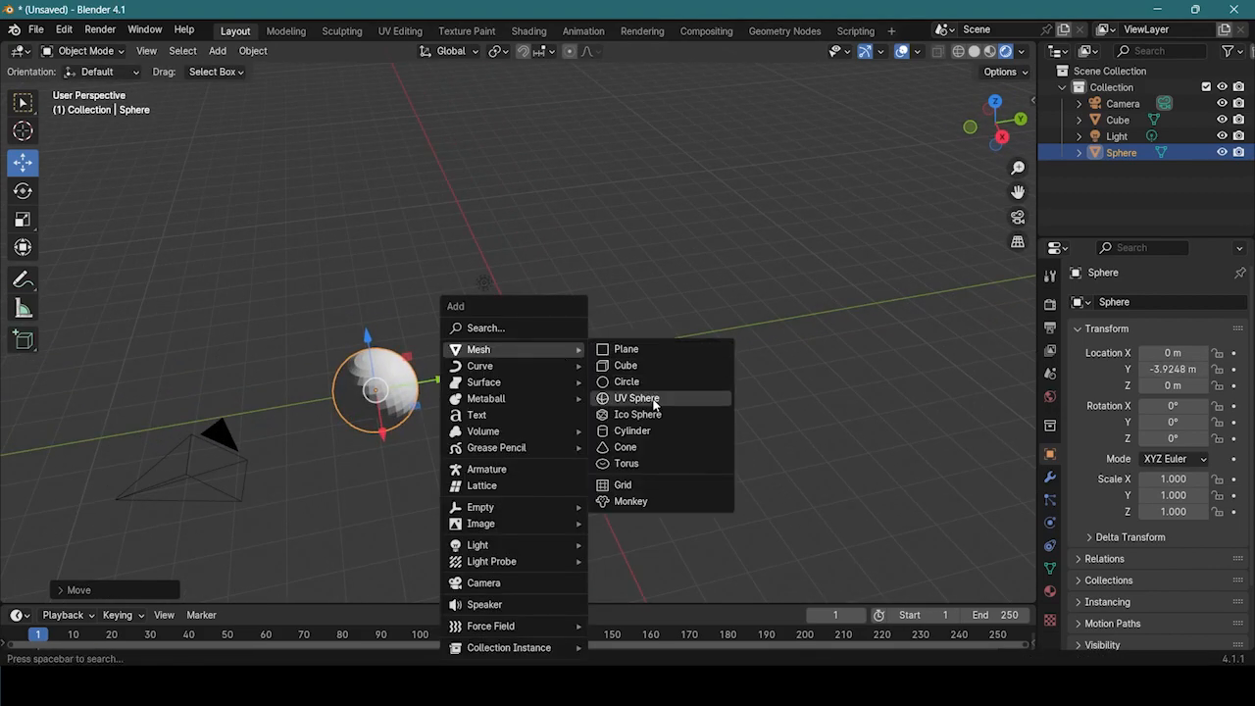
pyautogui.click(632, 430)
pyautogui.moveTo(552, 403); pyautogui.dragTo(517, 324)
# - Add a cone and move it along the Y axis to about 4.67 m
pyautogui.hotkey('shift', 'a')
pyautogui.moveTo(526, 330)
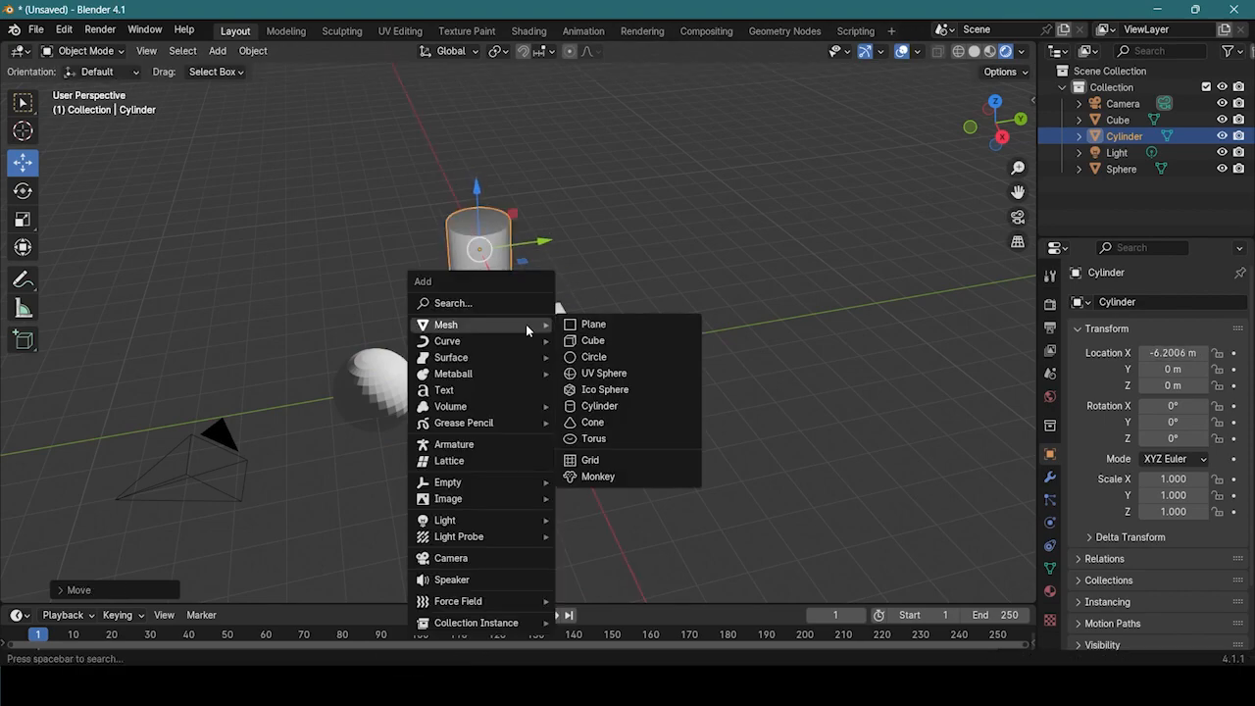
pyautogui.click(591, 423)
pyautogui.moveTo(580, 369); pyautogui.dragTo(761, 341)
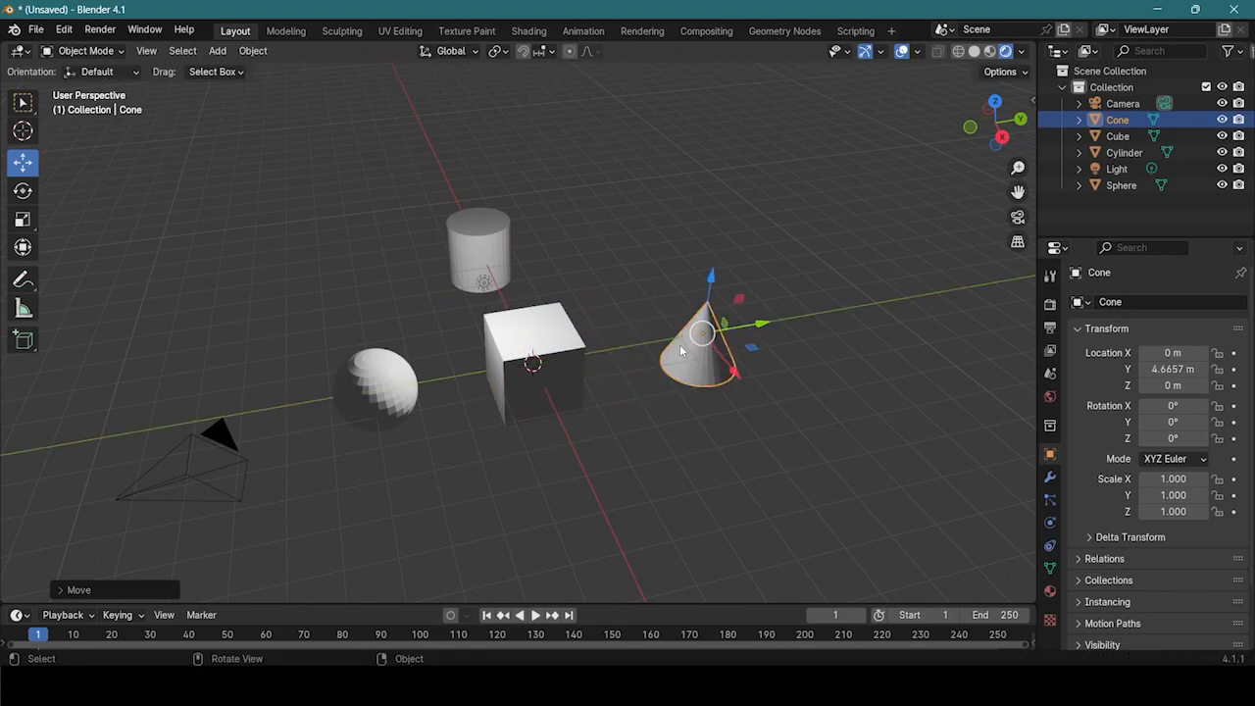
# - Add a torus and move it along the X axis to the side of the cube opposite the cylinder
pyautogui.hotkey('shift', 'a')
pyautogui.moveTo(617, 346)
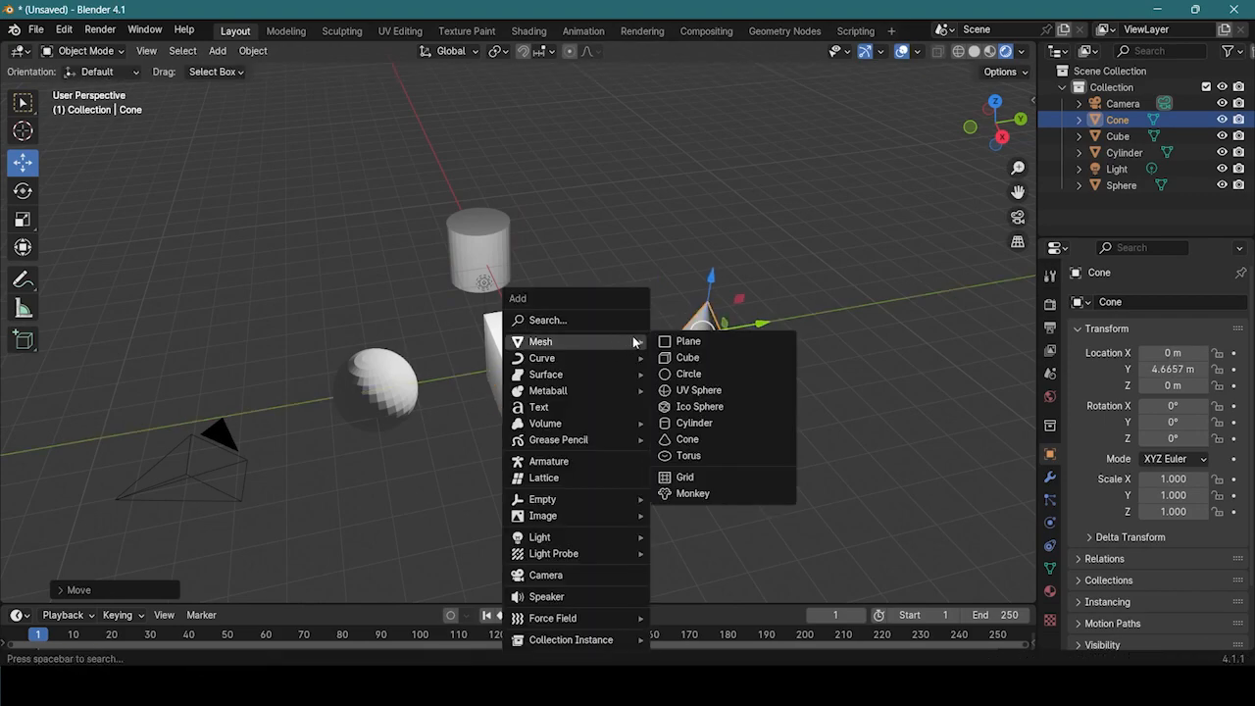
pyautogui.click(688, 455)
pyautogui.moveTo(762, 330); pyautogui.dragTo(662, 360, button='middle')
pyautogui.moveTo(695, 354); pyautogui.dragTo(829, 353)
pyautogui.click(599, 348)
# - Select the light above the cube and move it along Y to about -0.25 m
pyautogui.moveTo(637, 445); pyautogui.dragTo(446, 247, button='middle')
pyautogui.click(469, 257)
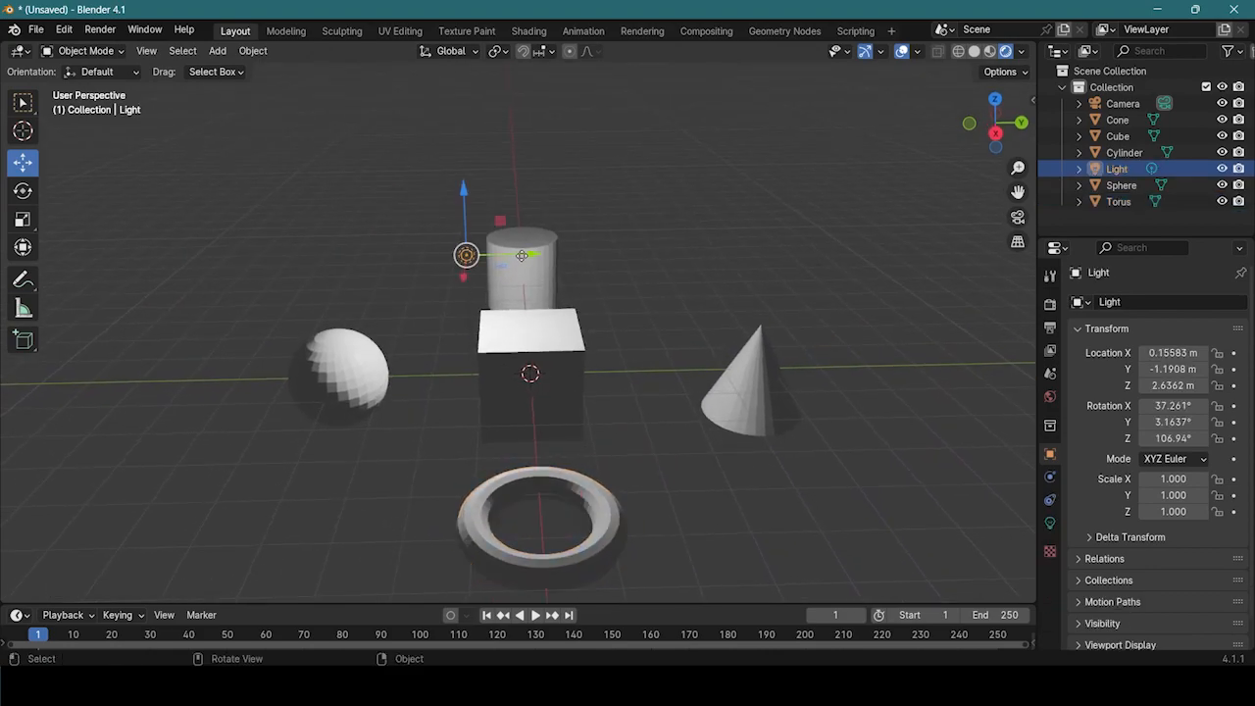
pyautogui.moveTo(523, 257); pyautogui.dragTo(580, 309)
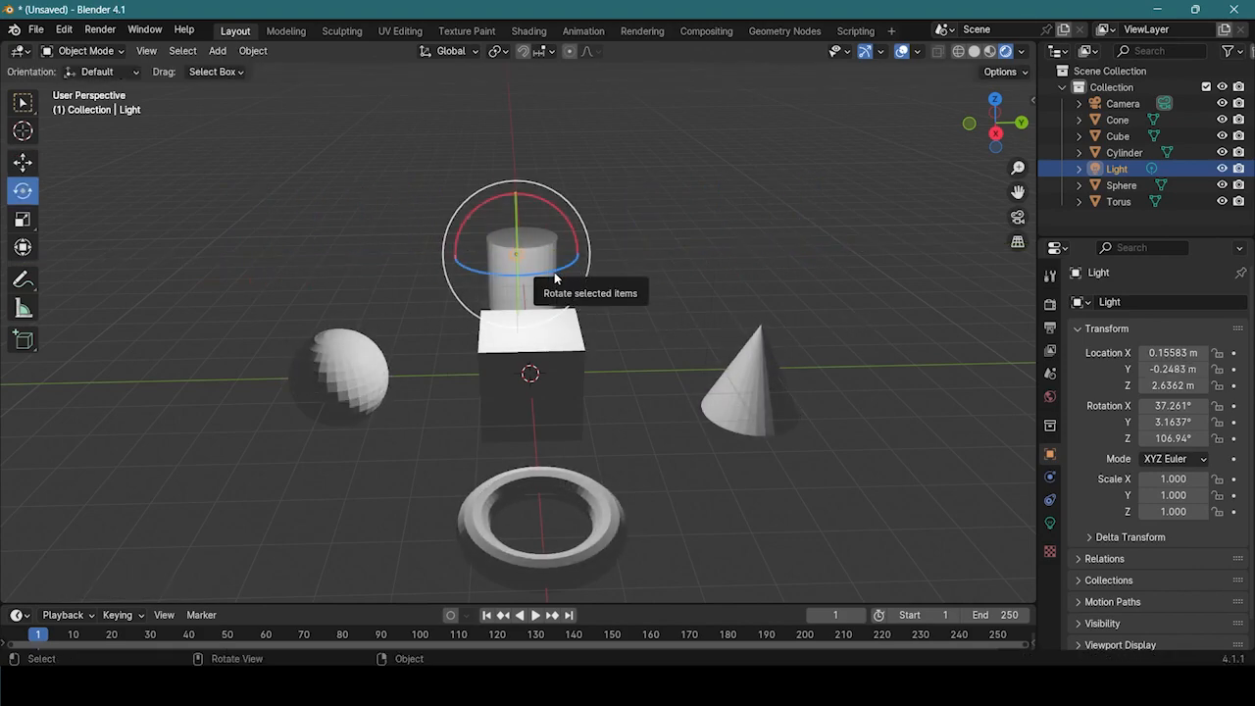
# - Rotate the light about the global Z axis to about -281° and scale it uniformly to about 0.976
pyautogui.moveTo(555, 278); pyautogui.dragTo(551, 274)
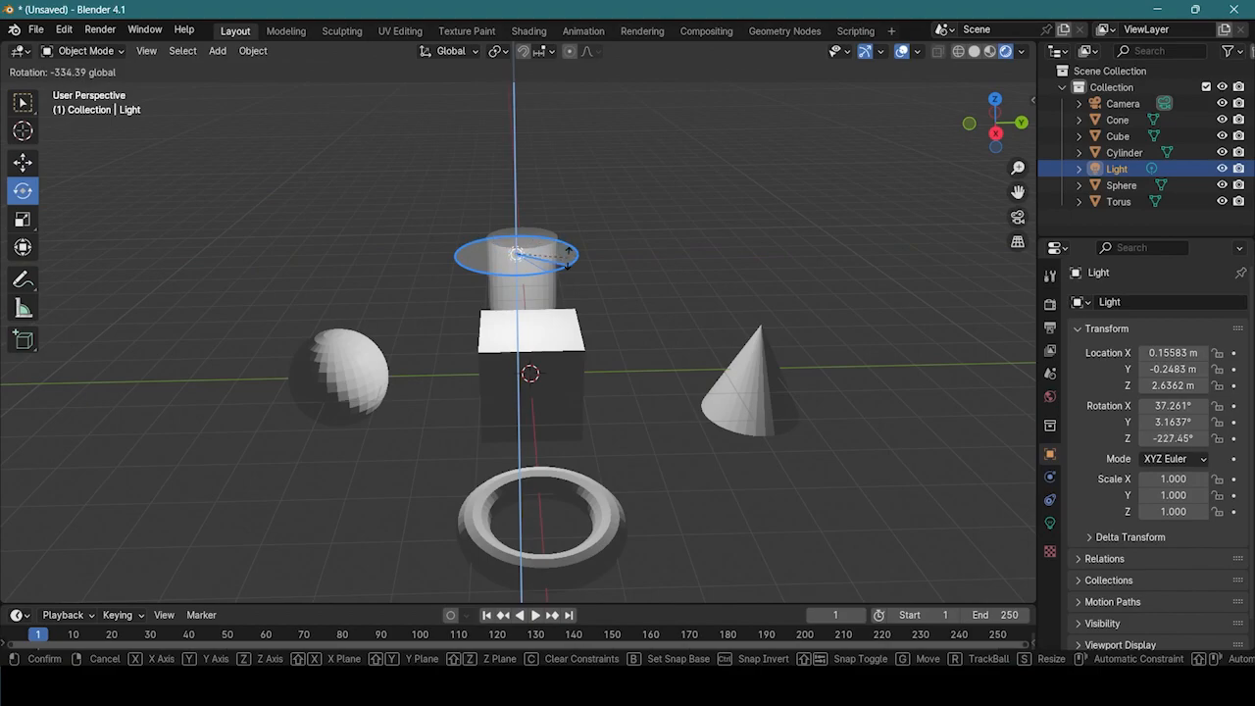
pyautogui.moveTo(560, 230); pyautogui.dragTo(540, 289)
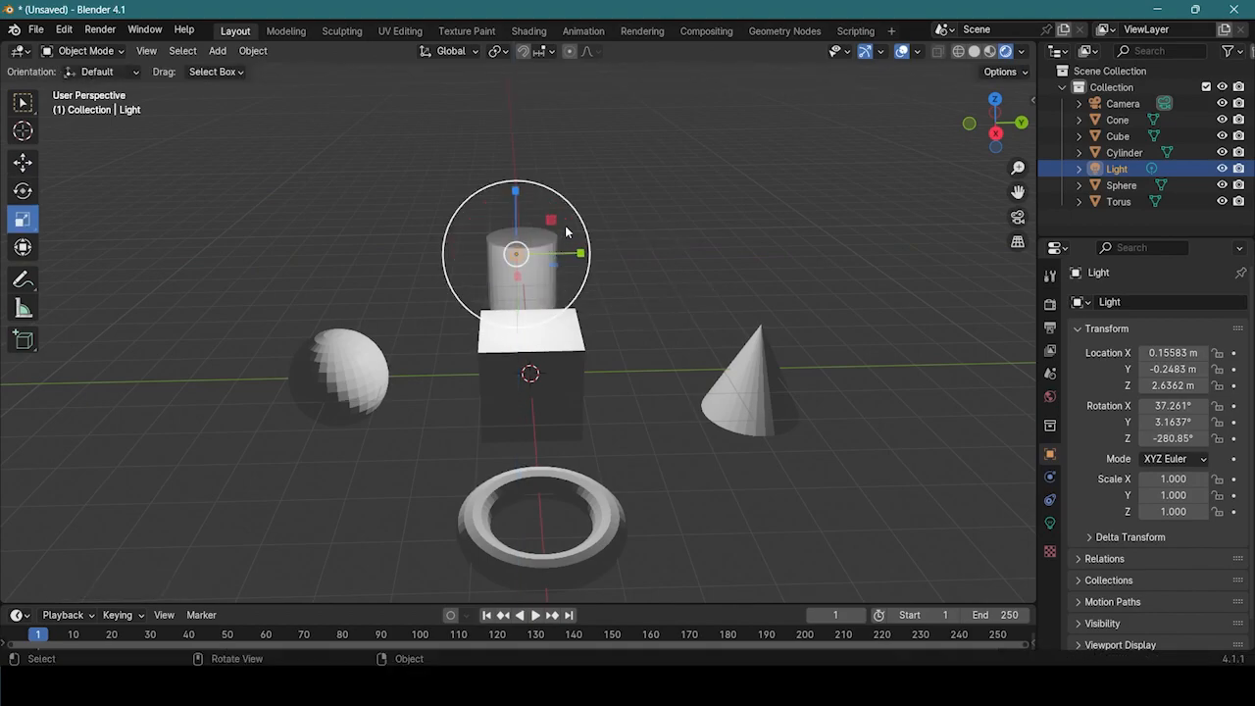
pyautogui.moveTo(578, 231)
pyautogui.mouseDown()
pyautogui.moveTo(686, 213)
pyautogui.moveTo(555, 249)
pyautogui.moveTo(602, 245)
pyautogui.moveTo(586, 253)
pyautogui.mouseUp()
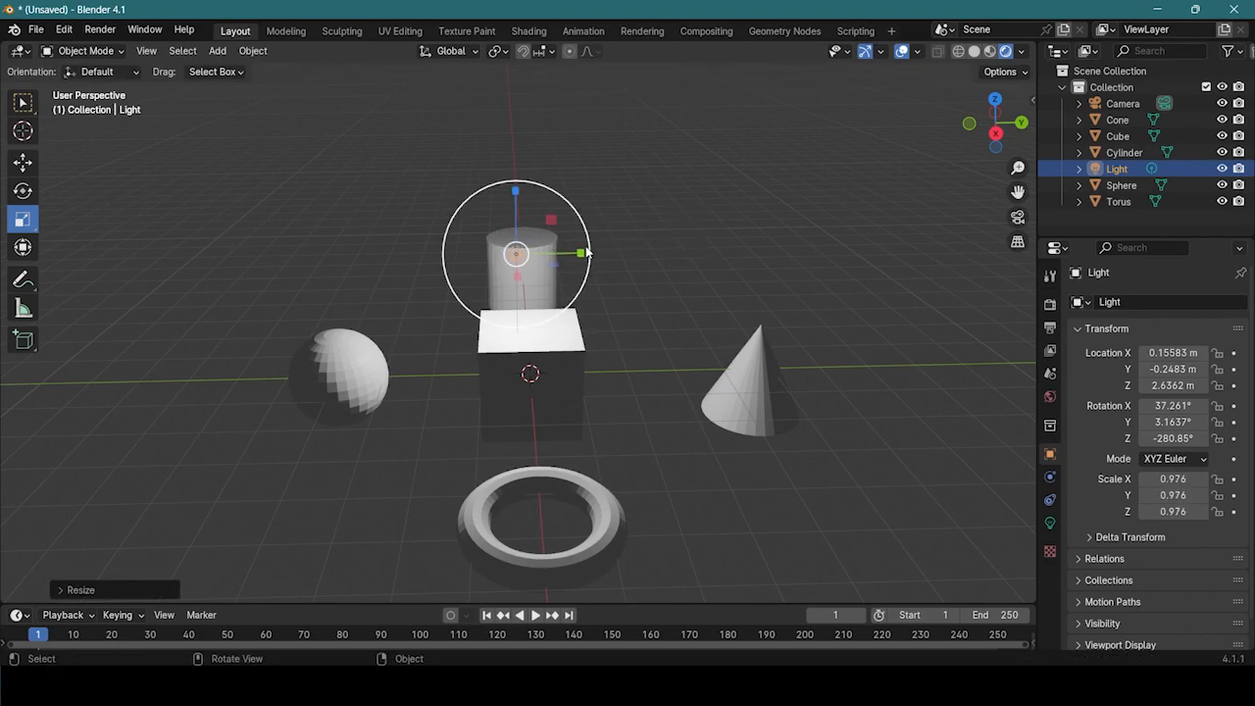
pyautogui.moveTo(627, 326)
pyautogui.mouseDown(button='middle')
pyautogui.moveTo(599, 290)
pyautogui.moveTo(574, 292)
pyautogui.moveTo(630, 321)
pyautogui.mouseUp(button='middle')
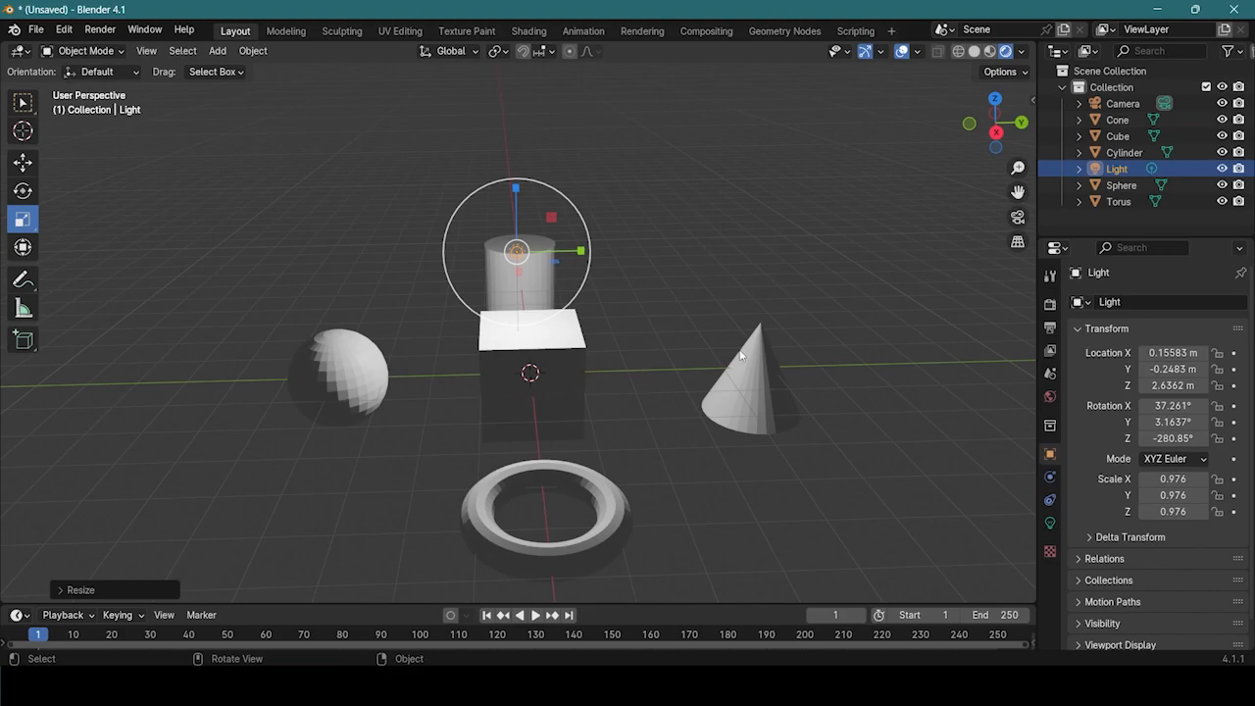
# - Show the light's data properties, return to the Select Box tool and clear the selection
pyautogui.click(1051, 523)
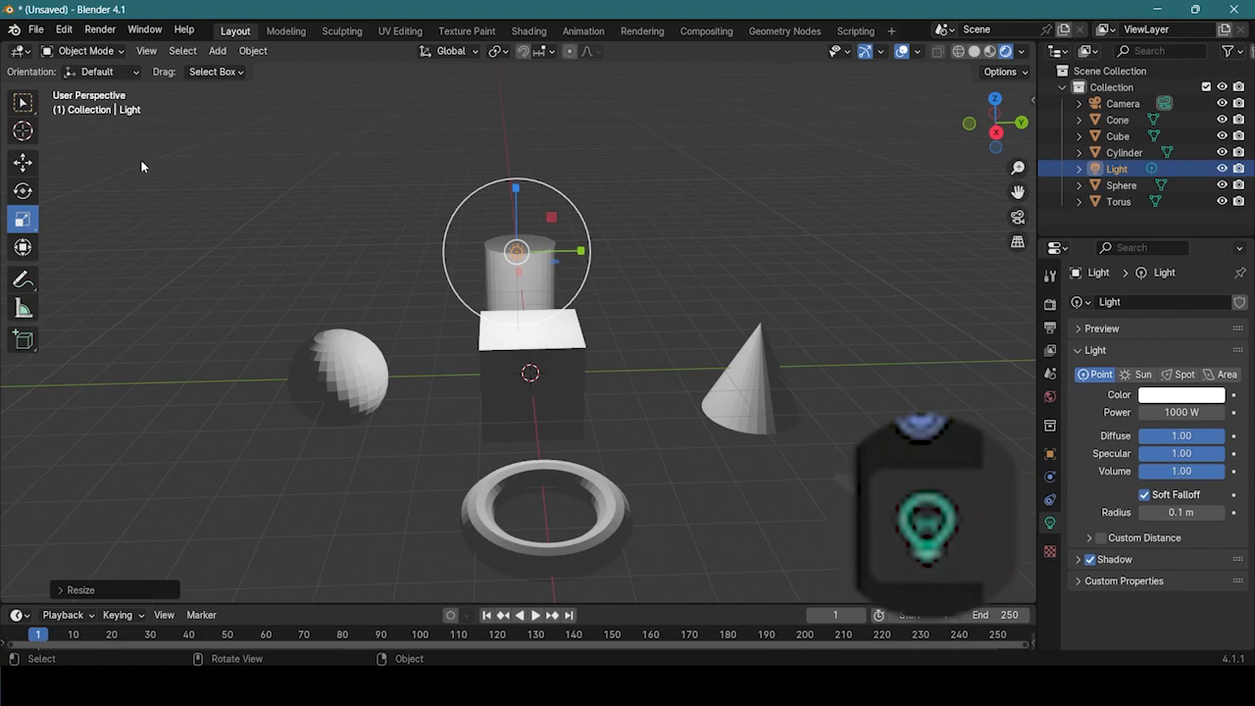
pyautogui.click(24, 102)
pyautogui.click(302, 192)
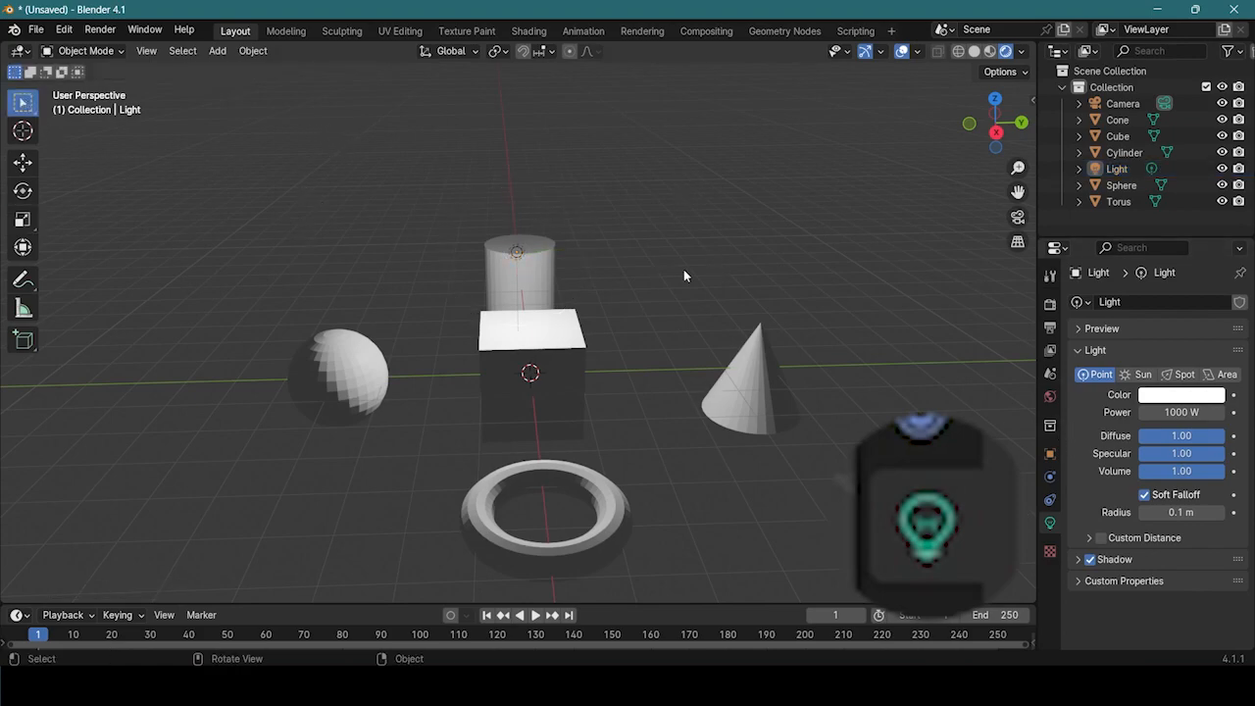
pyautogui.moveTo(764, 260)
pyautogui.mouseDown(button='middle')
pyautogui.moveTo(562, 273)
pyautogui.moveTo(750, 240)
pyautogui.mouseUp(button='middle')
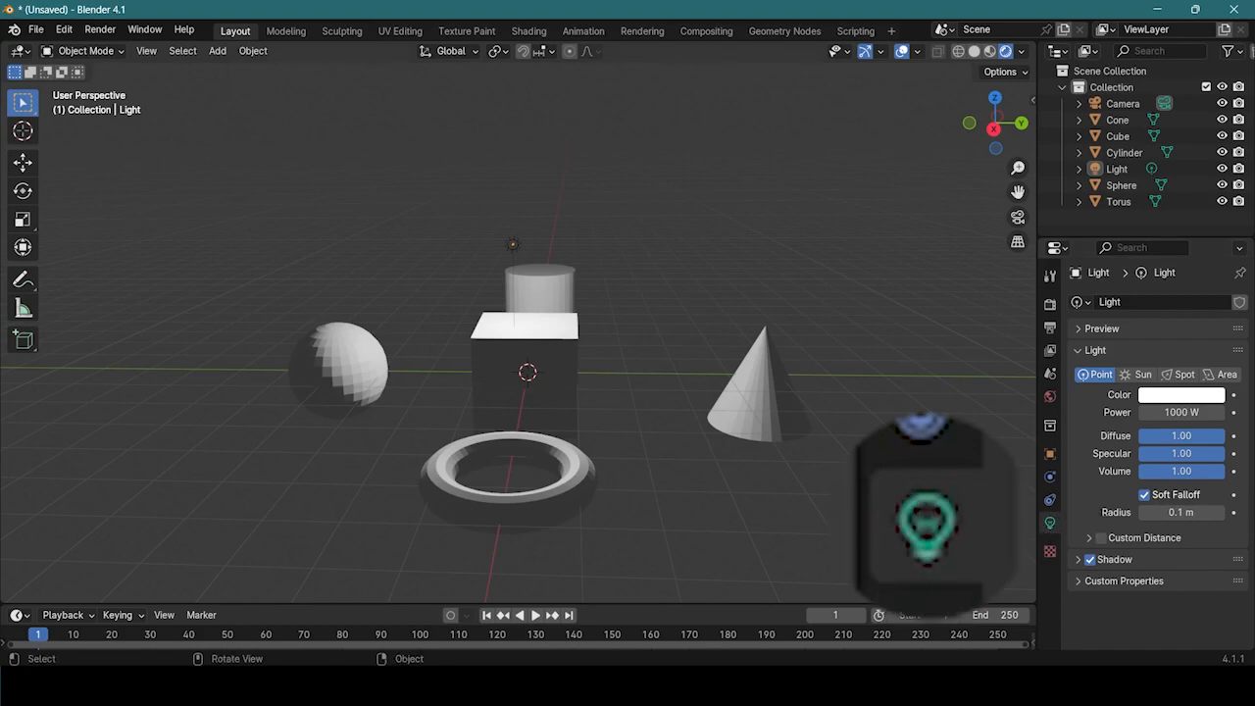
# - Select the sphere, the torus and the camera in turn to compare their object data properties, and deselect everything
pyautogui.click(354, 355)
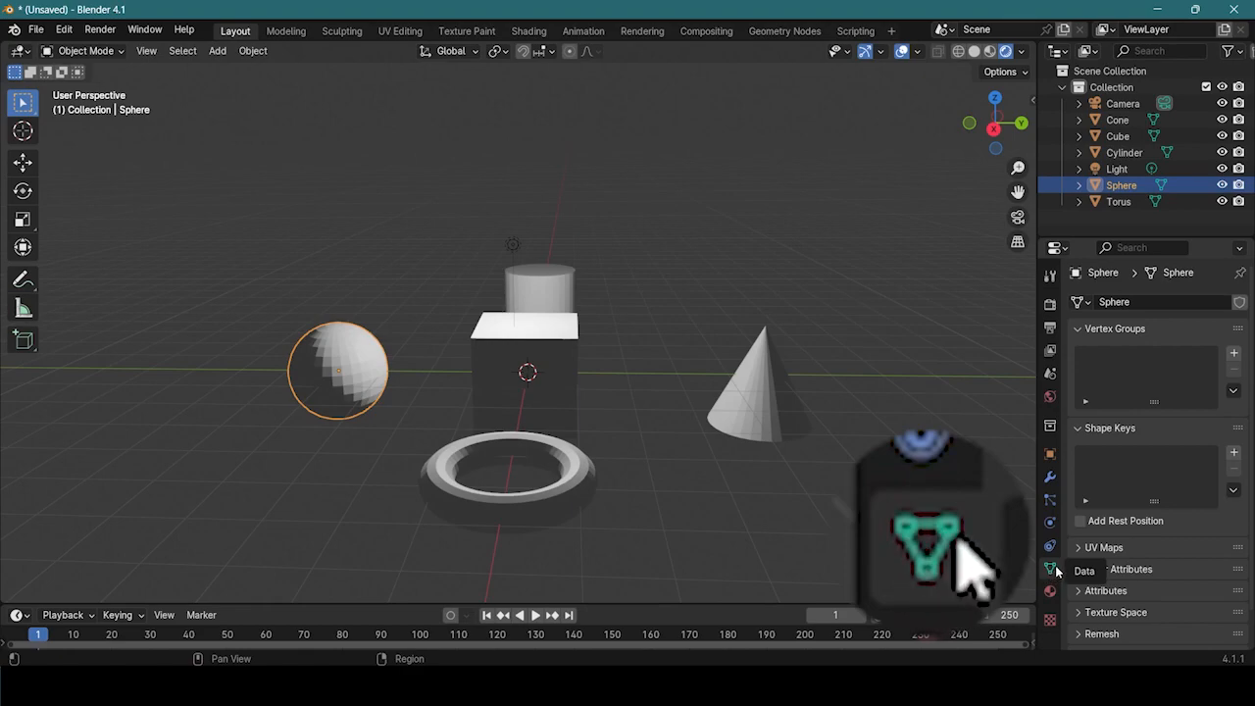
pyautogui.click(439, 476)
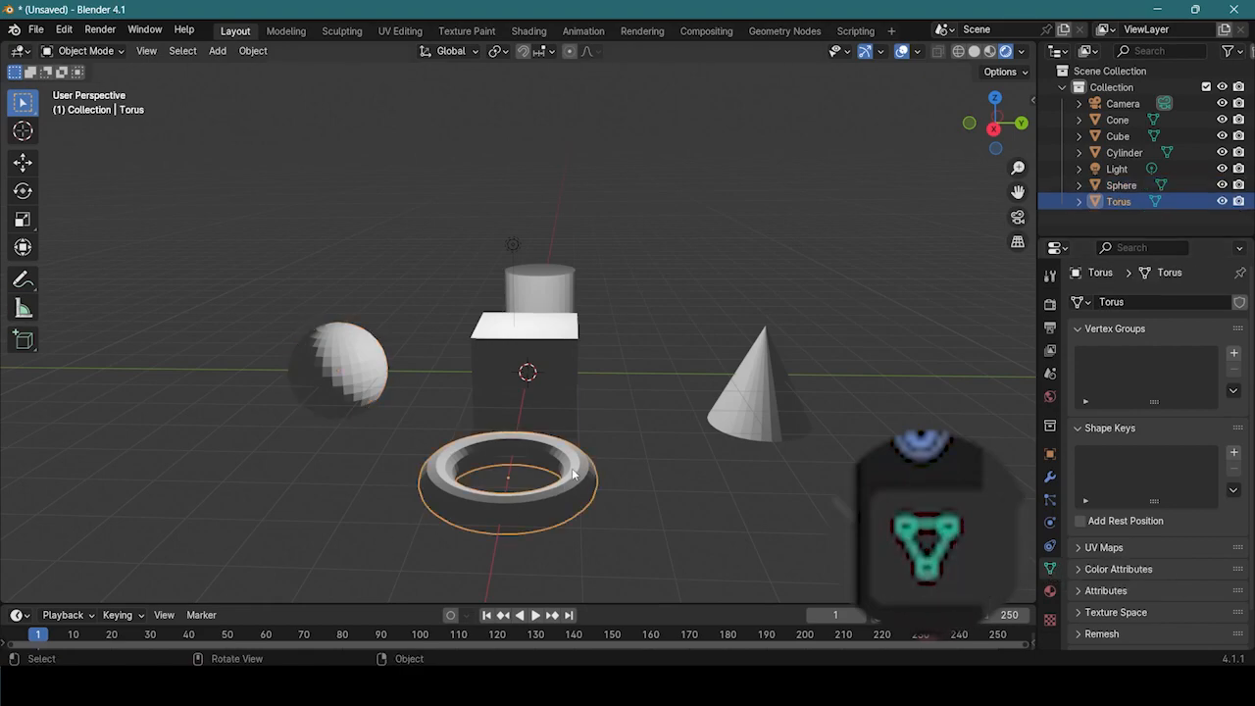
pyautogui.scroll(-6, 394, 311)
pyautogui.click(356, 285)
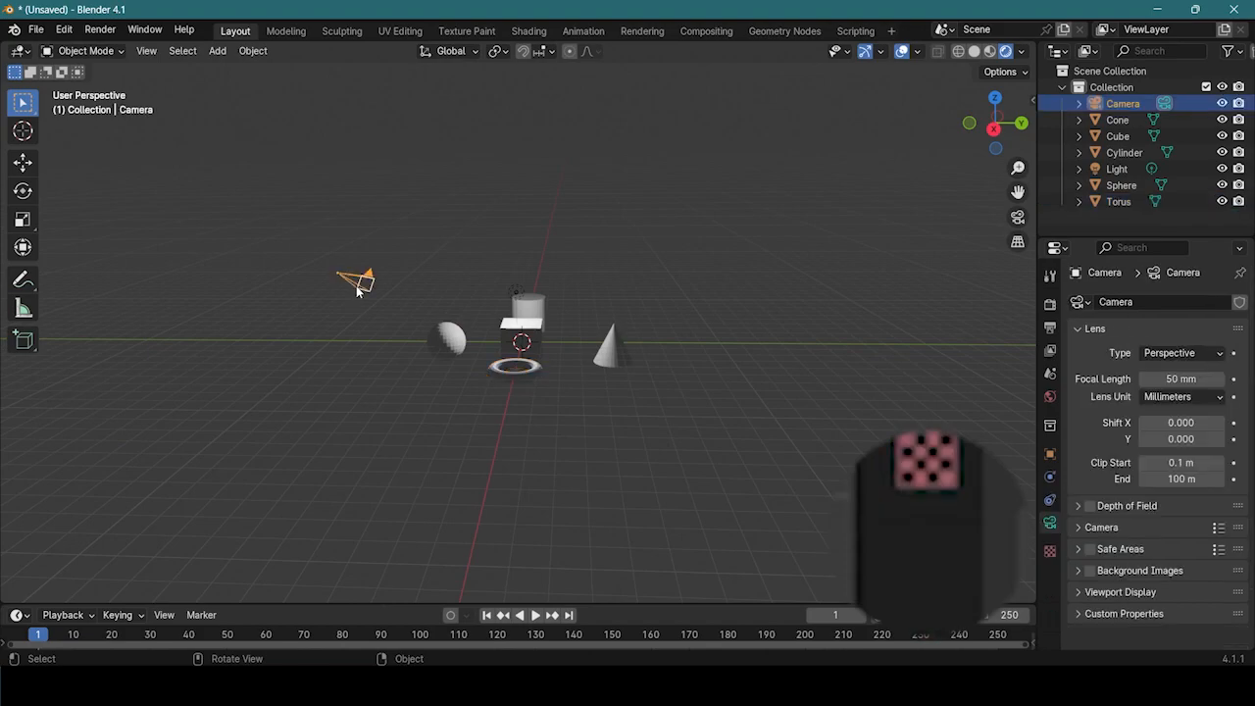
pyautogui.scroll(6, 353, 282)
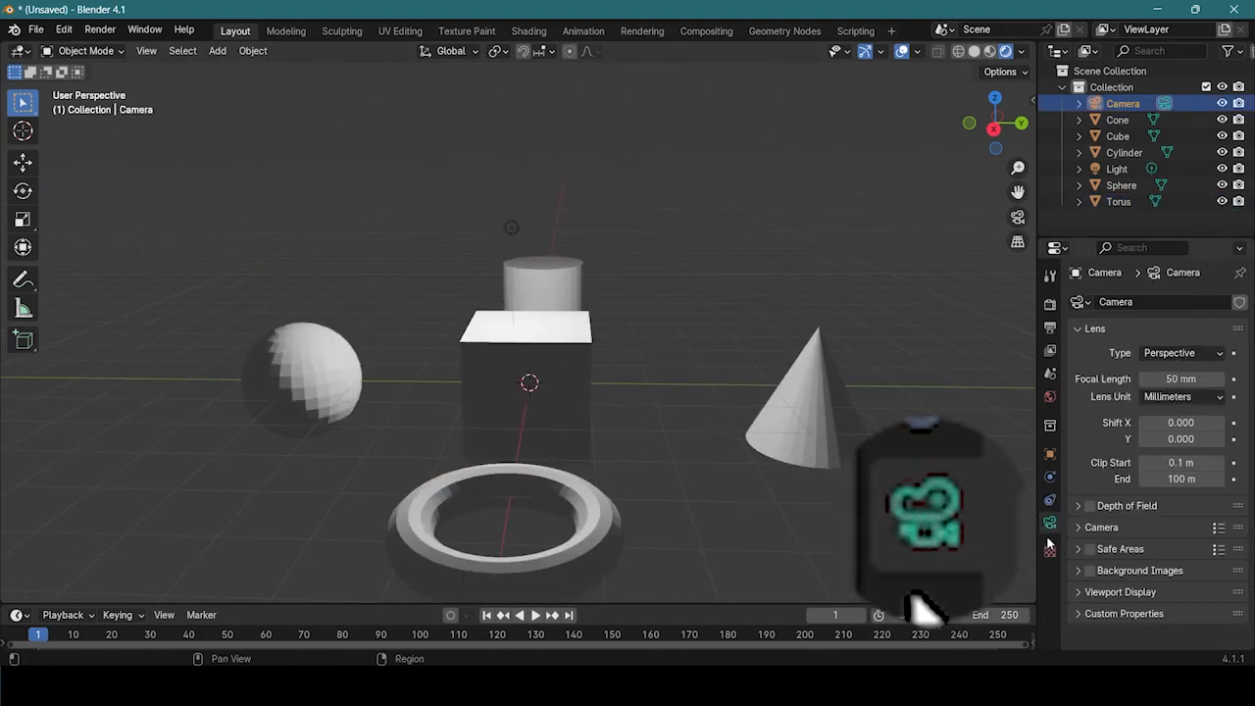
pyautogui.scroll(-6, 597, 422)
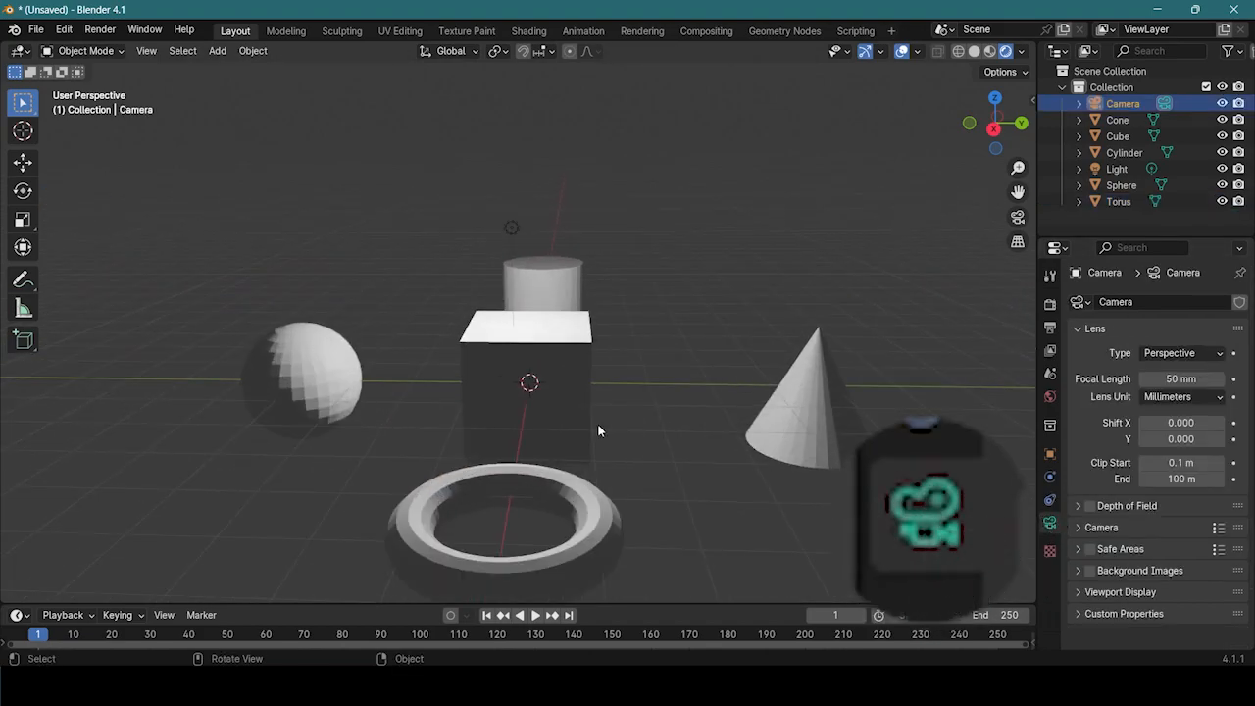
pyautogui.scroll(6, 569, 299)
pyautogui.moveTo(496, 204); pyautogui.dragTo(543, 242)
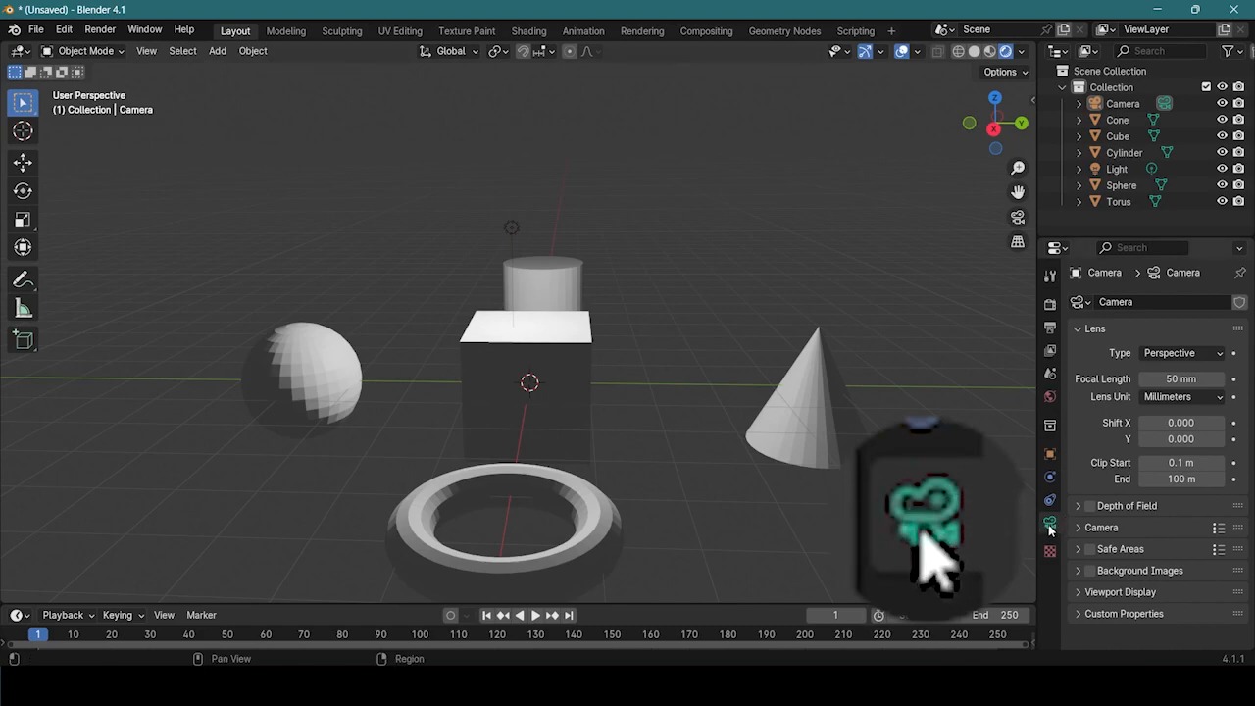
# - Box-select the cone, cube, cylinder and light, clear the selection, and select only the light above the cube
pyautogui.moveTo(423, 145); pyautogui.dragTo(844, 424)
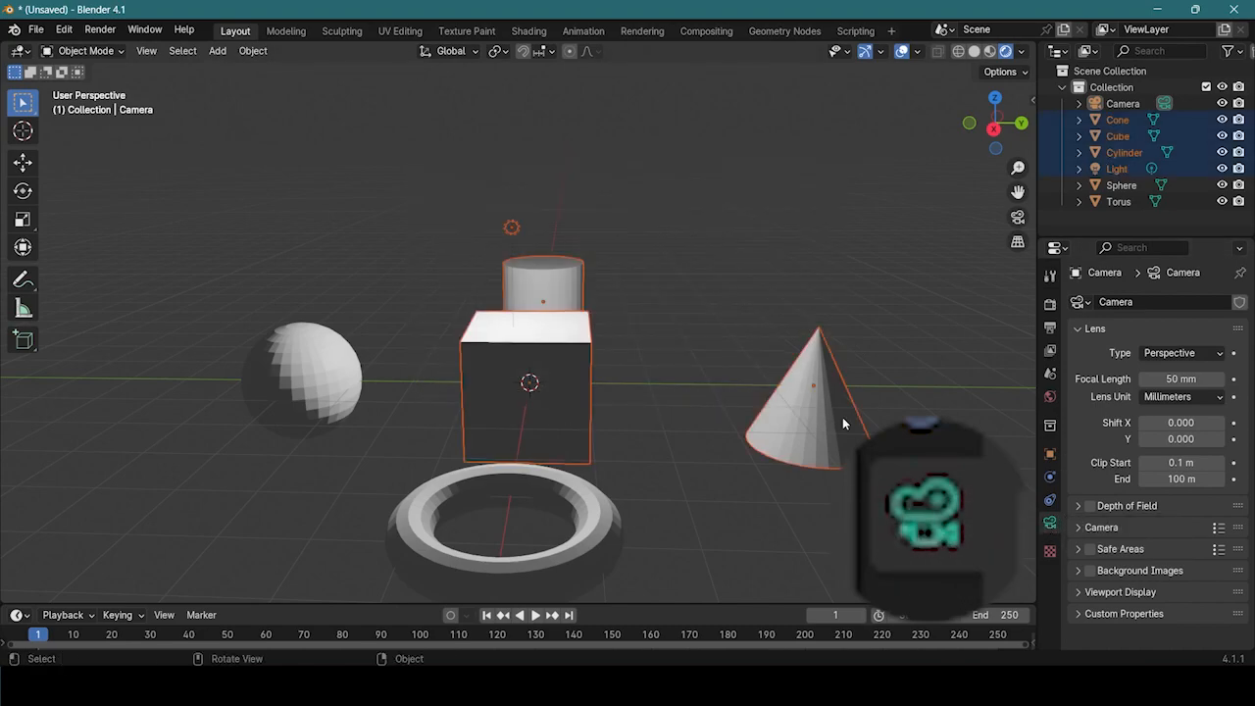
pyautogui.moveTo(400, 108); pyautogui.dragTo(869, 425)
pyautogui.scroll(-4, 635, 264)
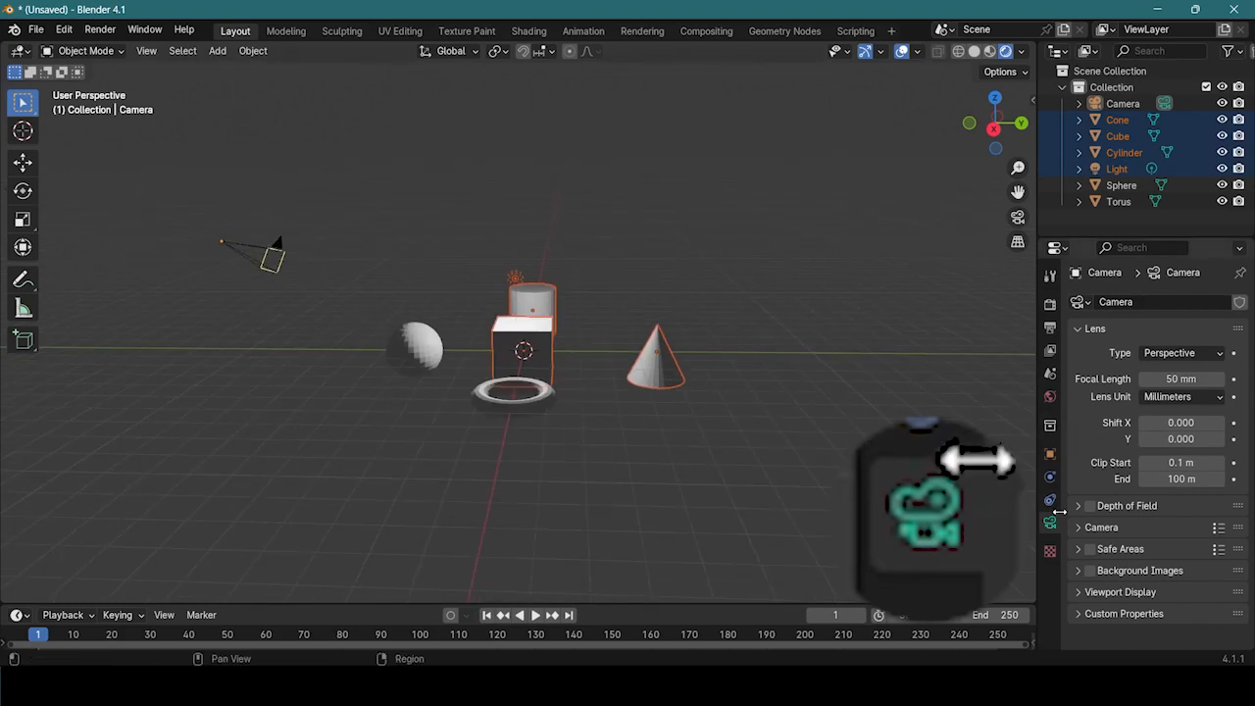
pyautogui.click(560, 247)
pyautogui.scroll(8, 556, 243)
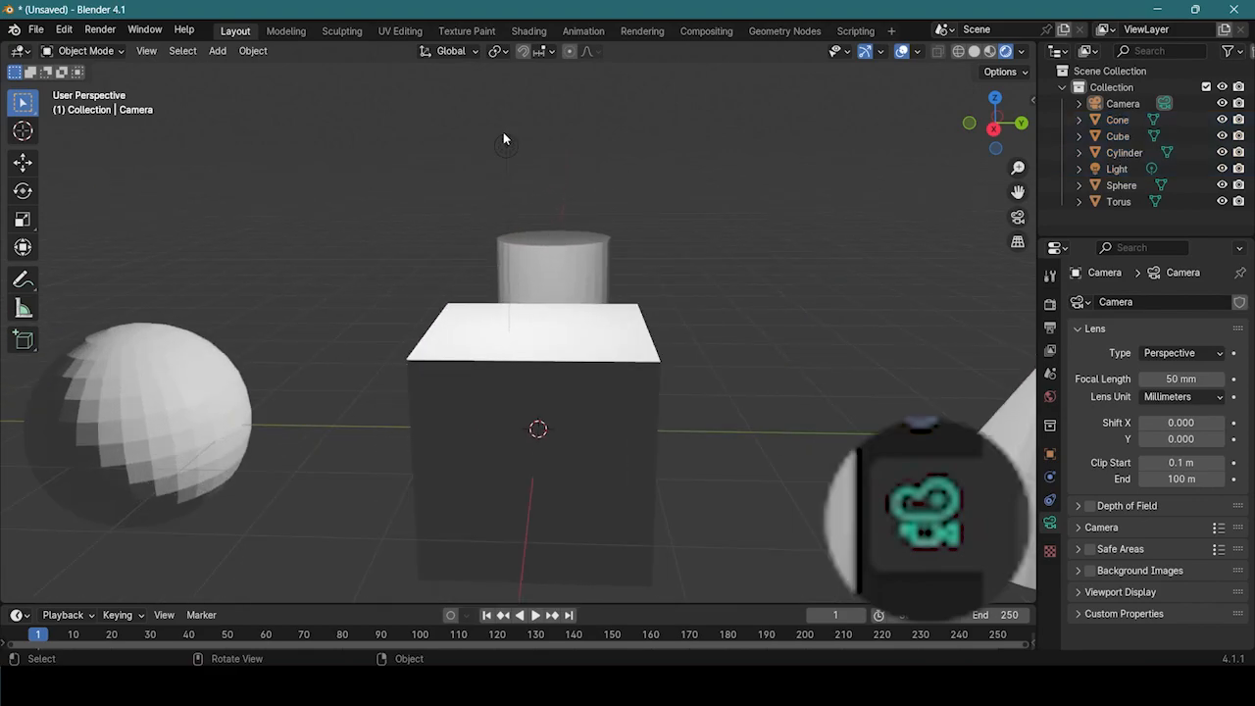
pyautogui.click(504, 148)
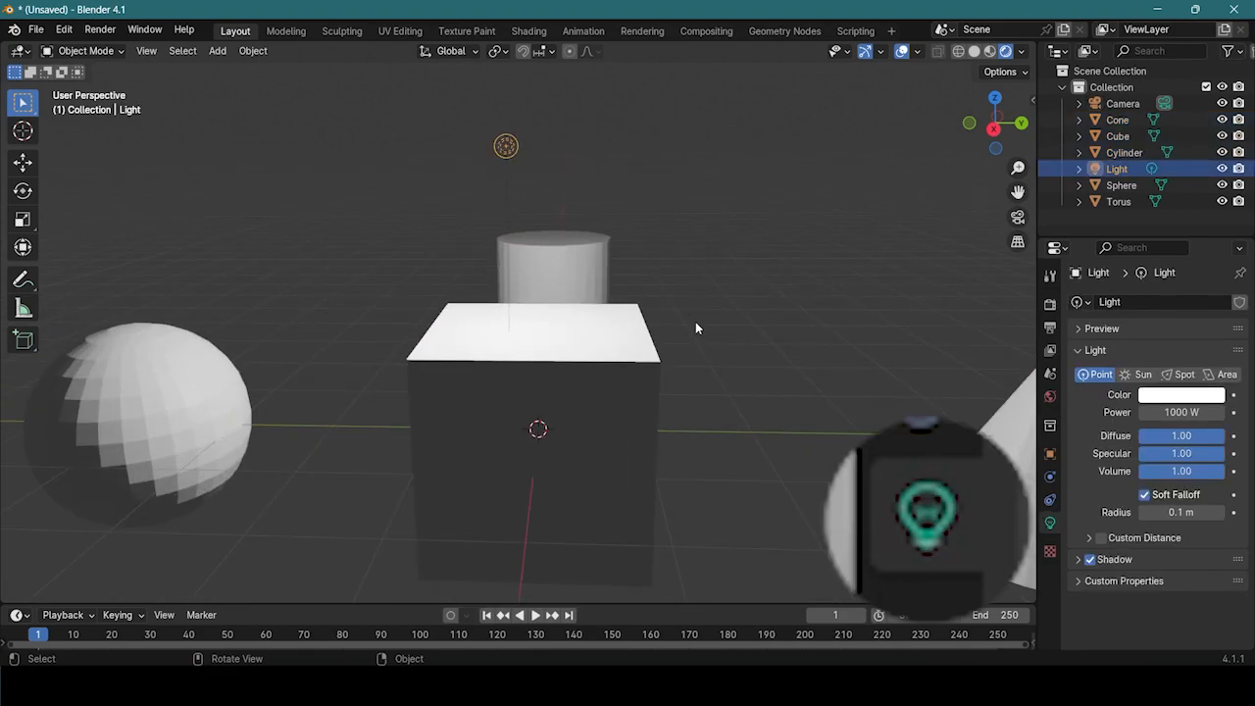
# - Set the point light's power to 500 W and check the result on the surrounding objects
pyautogui.scroll(-4, 695, 320)
pyautogui.moveTo(697, 307)
pyautogui.mouseDown(button='middle')
pyautogui.moveTo(696, 329)
pyautogui.moveTo(689, 313)
pyautogui.mouseUp(button='middle')
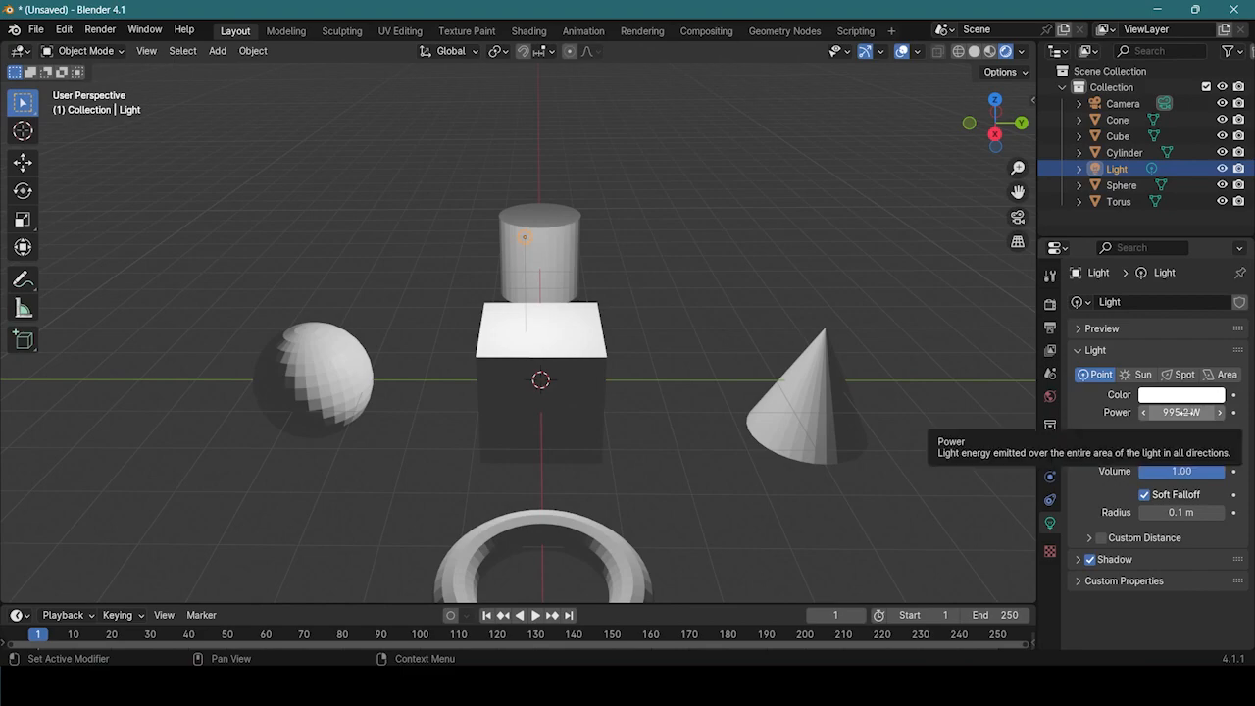
pyautogui.click(1182, 412)
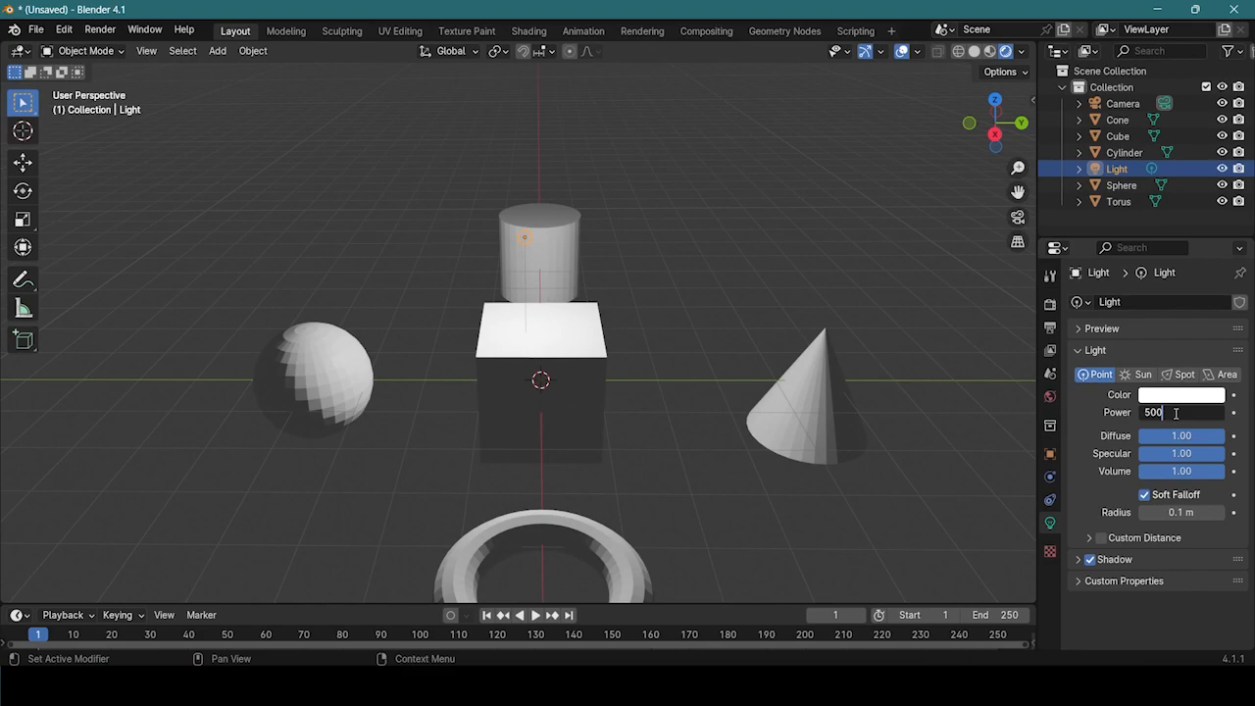
pyautogui.write('500')
pyautogui.press('Return')
pyautogui.moveTo(808, 415); pyautogui.dragTo(637, 429, button='middle')
pyautogui.scroll(2, 981, 431)
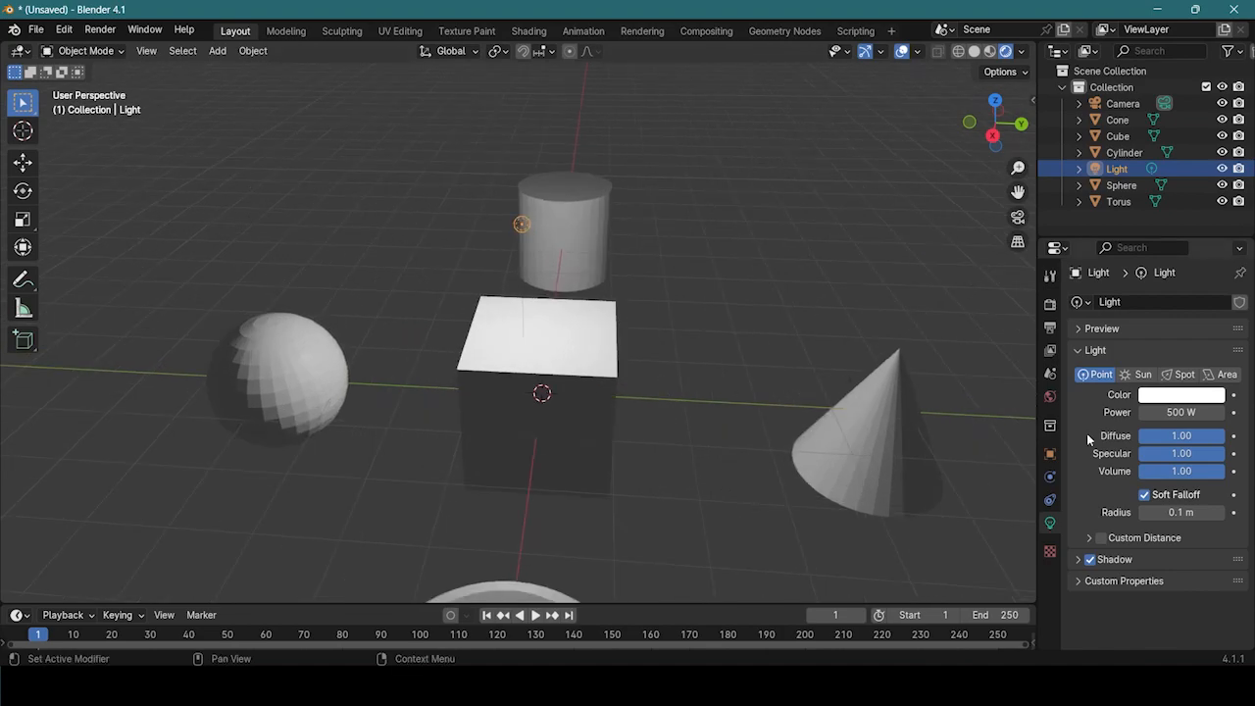
# - Lower the point light's power to 250 W and further to 100 W
pyautogui.click(1191, 412)
pyautogui.write('25')
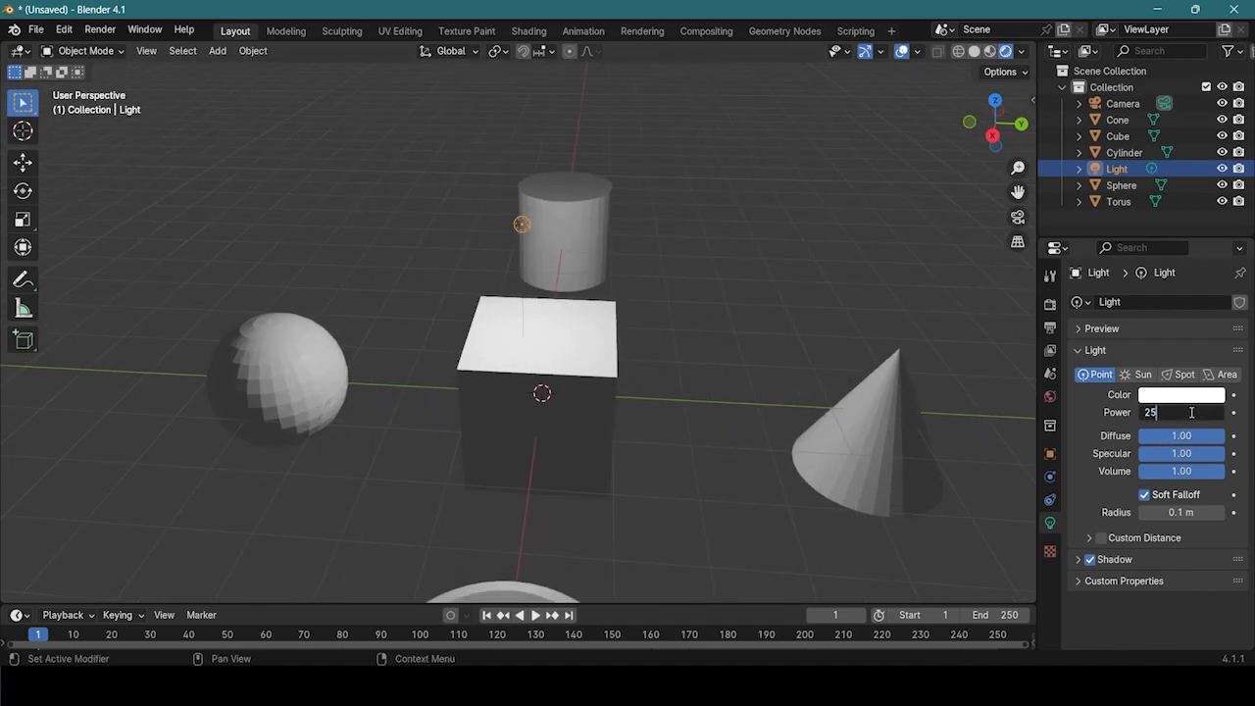
pyautogui.write('0')
pyautogui.press('Return')
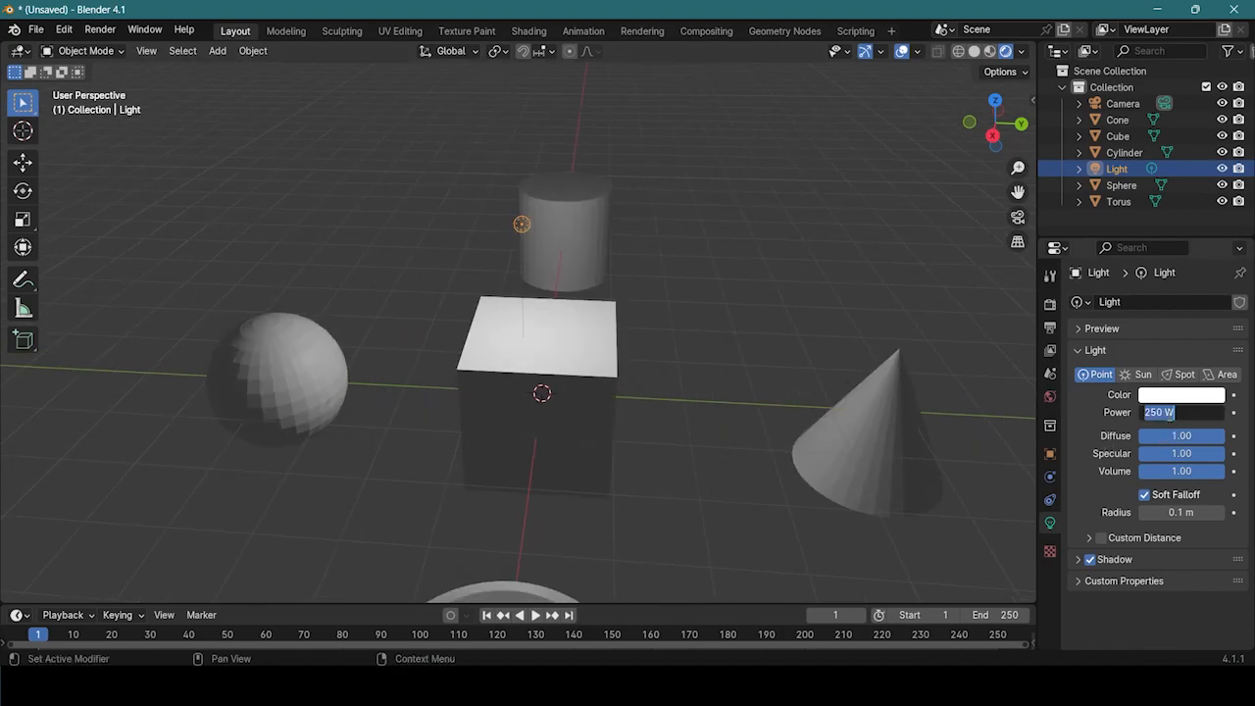
pyautogui.press('Return')
pyautogui.moveTo(692, 380); pyautogui.dragTo(696, 383, button='middle')
# - Move the light from above the cube toward the cone with the Move tool
pyautogui.click(23, 163)
pyautogui.moveTo(591, 227); pyautogui.dragTo(898, 304)
pyautogui.scroll(-2, 713, 393)
pyautogui.moveTo(713, 392); pyautogui.dragTo(686, 355, button='middle')
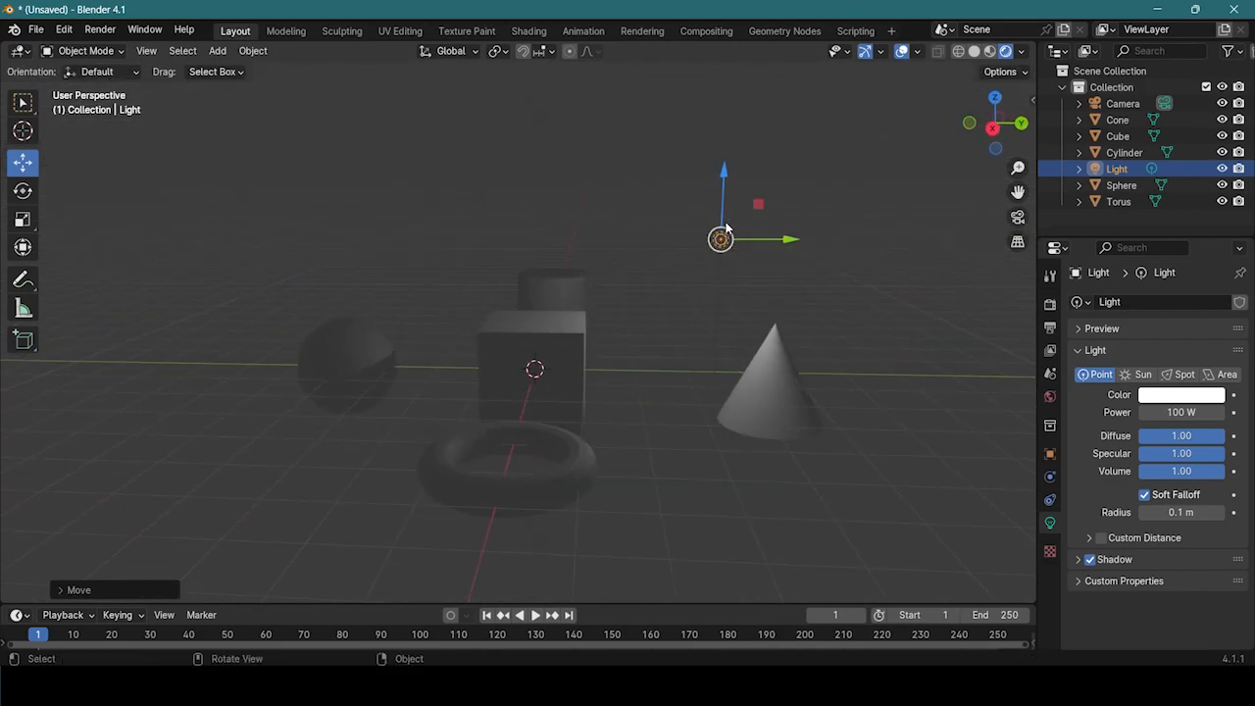
# - Examine from several angles how the dim light near the cone falls on the cube, sphere, torus and cylinder
pyautogui.moveTo(474, 353); pyautogui.dragTo(525, 358, button='middle')
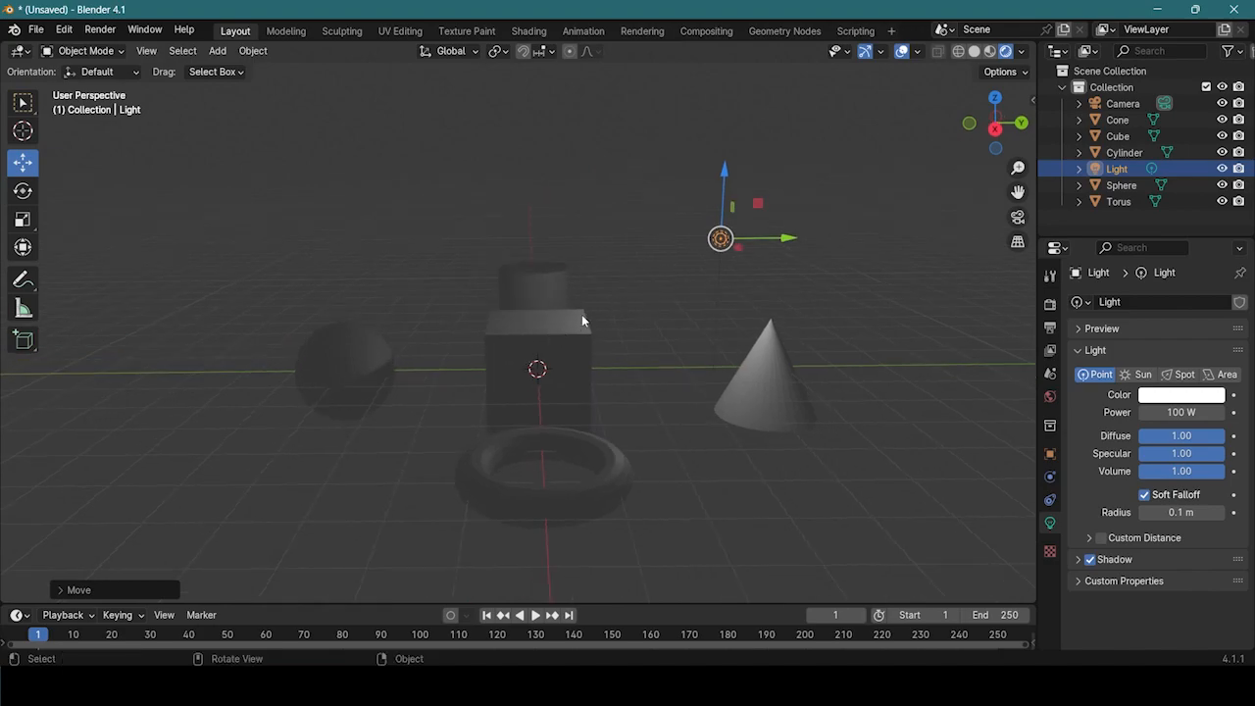
pyautogui.click(545, 326)
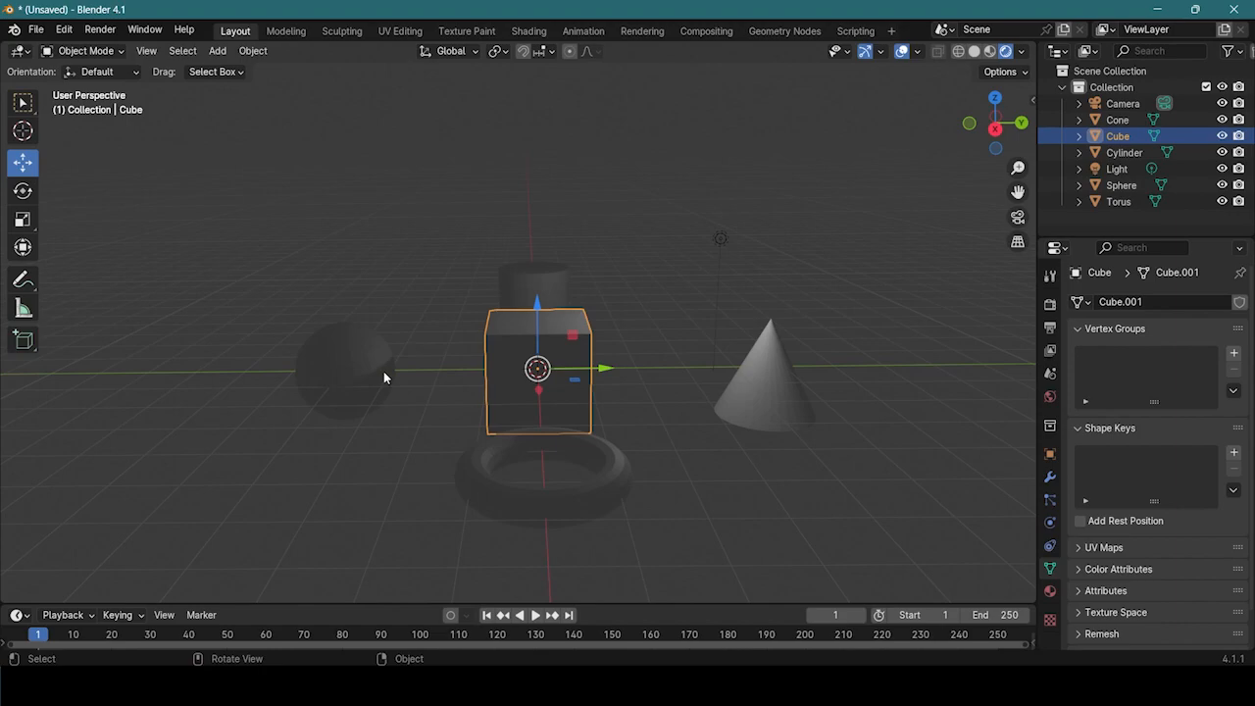
pyautogui.scroll(5, 303, 392)
pyautogui.keyDown('shift'); pyautogui.moveTo(324, 411); pyautogui.dragTo(409, 365, button='middle'); pyautogui.keyUp('shift')
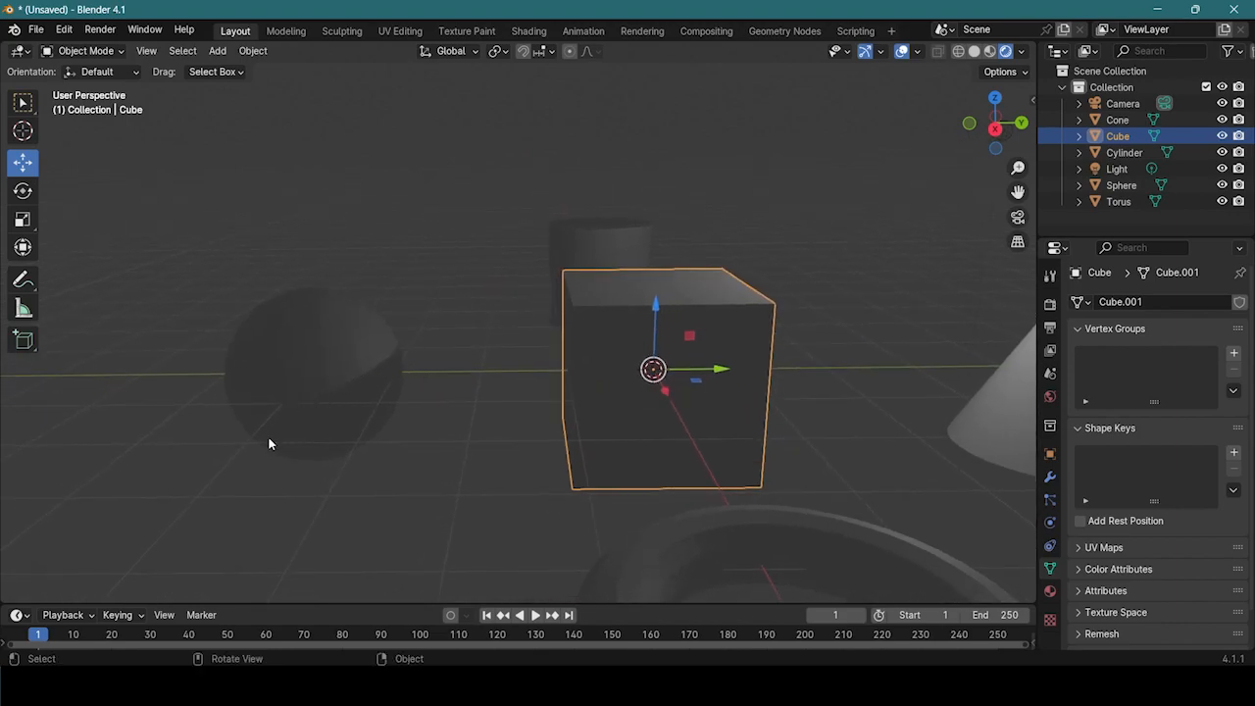
pyautogui.moveTo(245, 422); pyautogui.dragTo(526, 506, button='middle')
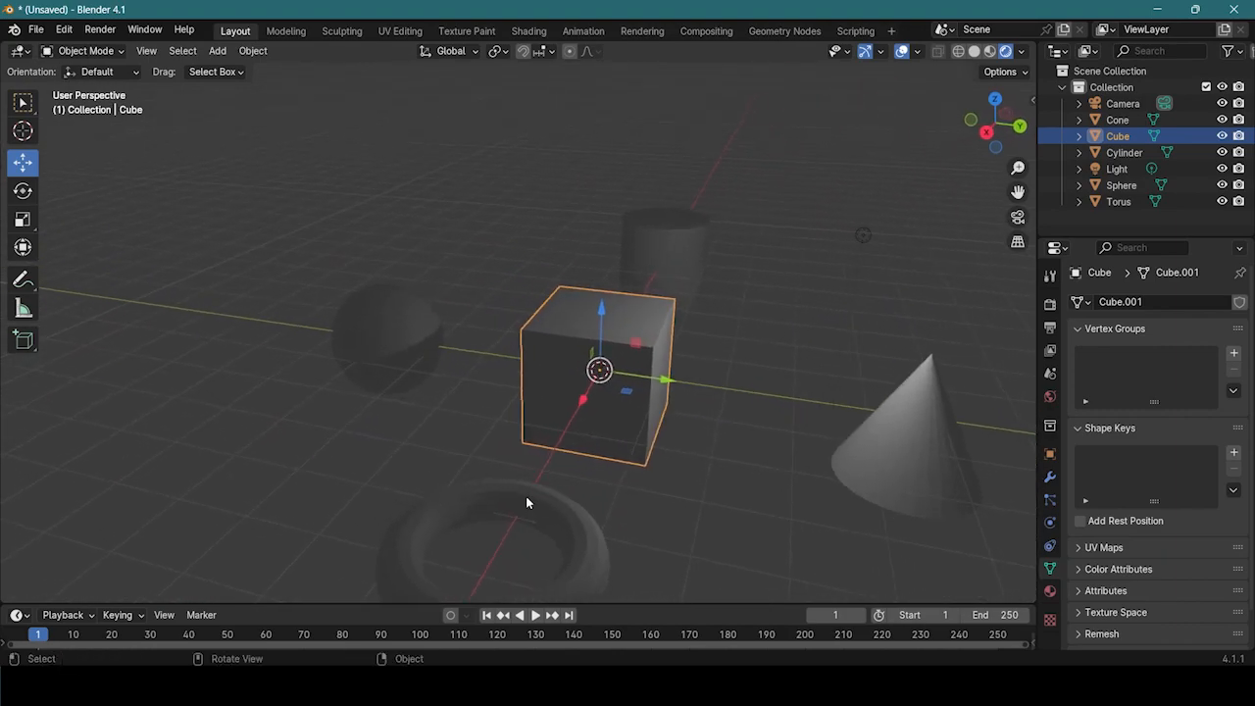
pyautogui.moveTo(820, 274); pyautogui.dragTo(471, 591, button='middle')
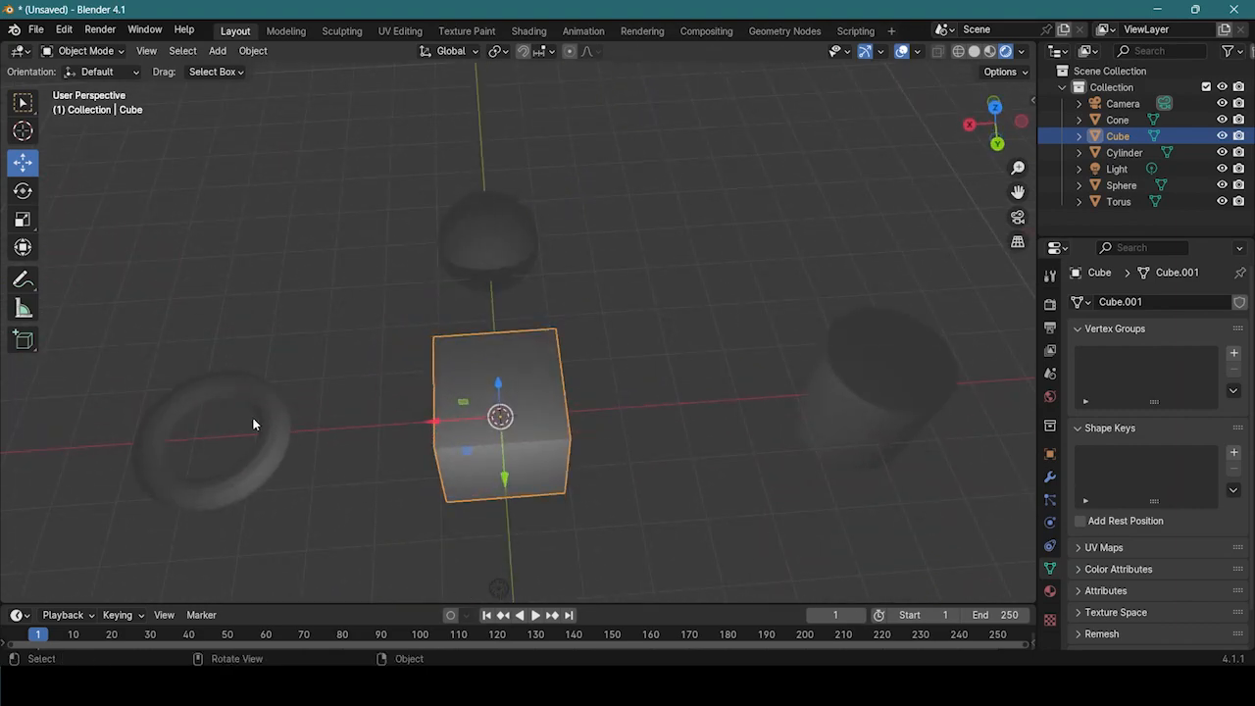
pyautogui.keyDown('shift'); pyautogui.moveTo(468, 503); pyautogui.dragTo(529, 495, button='middle'); pyautogui.keyUp('shift')
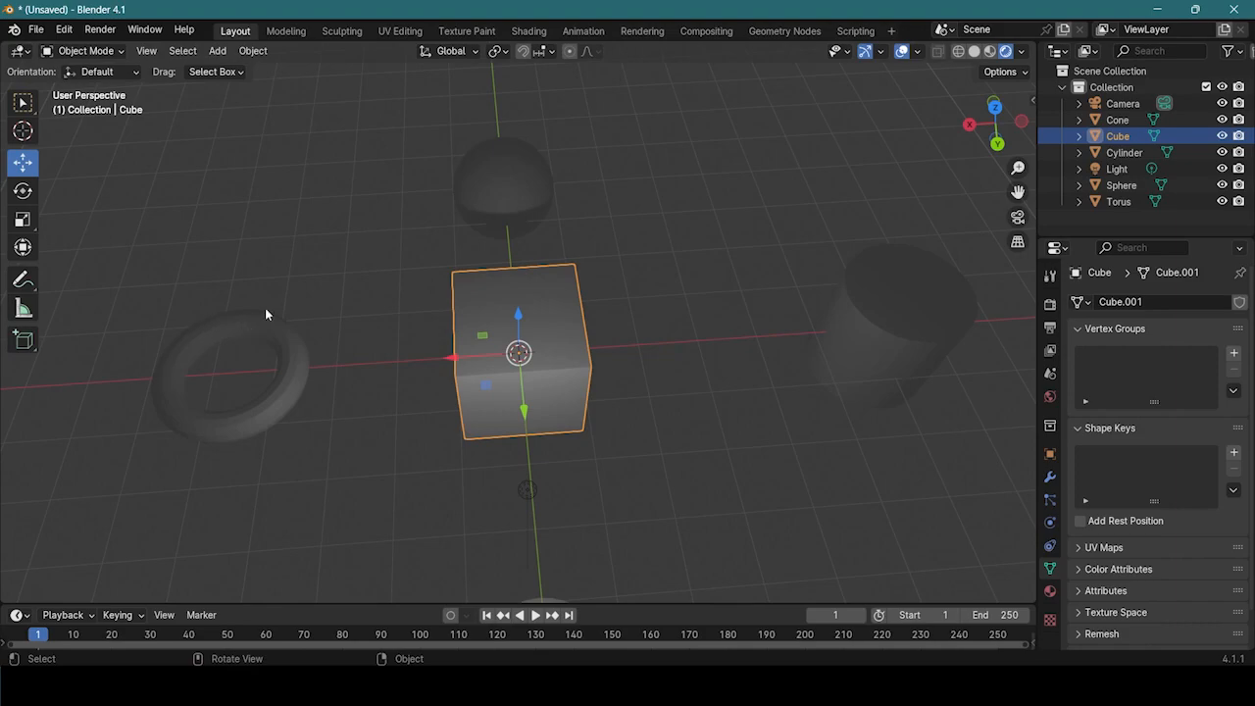
pyautogui.moveTo(985, 321); pyautogui.dragTo(776, 248, button='middle')
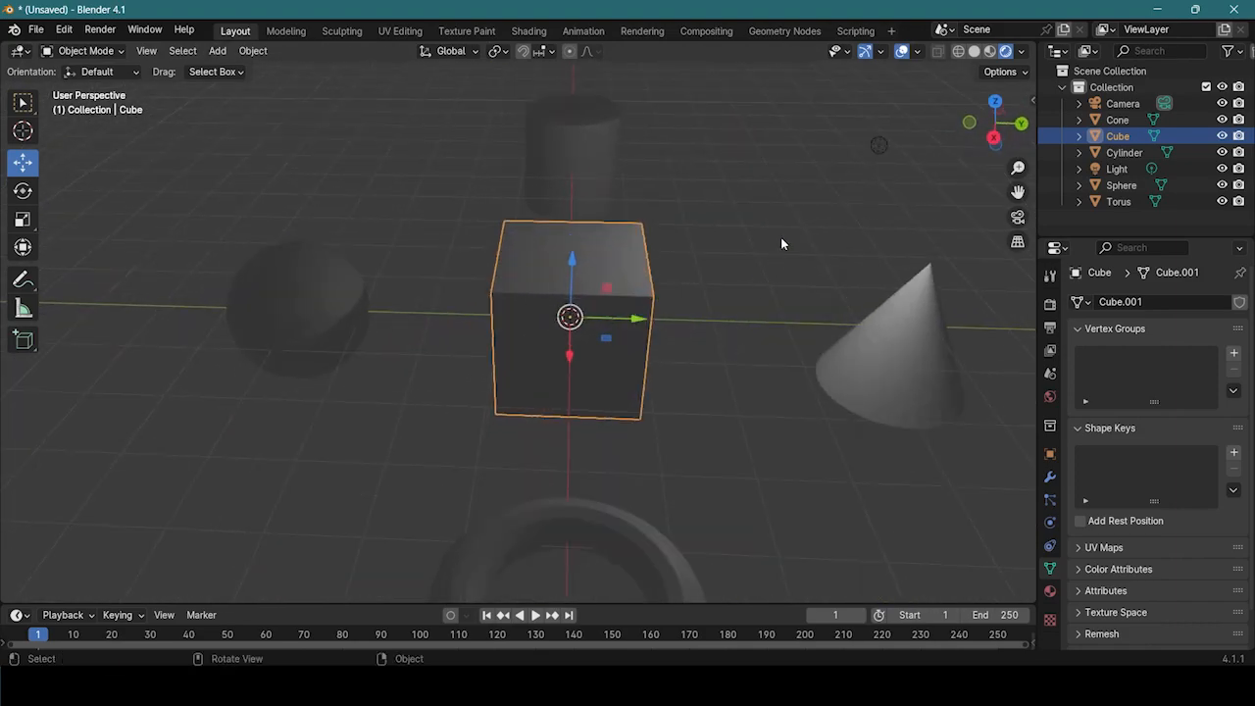
# - Select the light near the cone, shift it slightly, and clear the selection
pyautogui.click(876, 149)
pyautogui.moveTo(895, 93); pyautogui.dragTo(863, 112)
pyautogui.moveTo(367, 270); pyautogui.dragTo(455, 325, button='middle')
pyautogui.moveTo(200, 262); pyautogui.dragTo(534, 458)
pyautogui.click(327, 210)
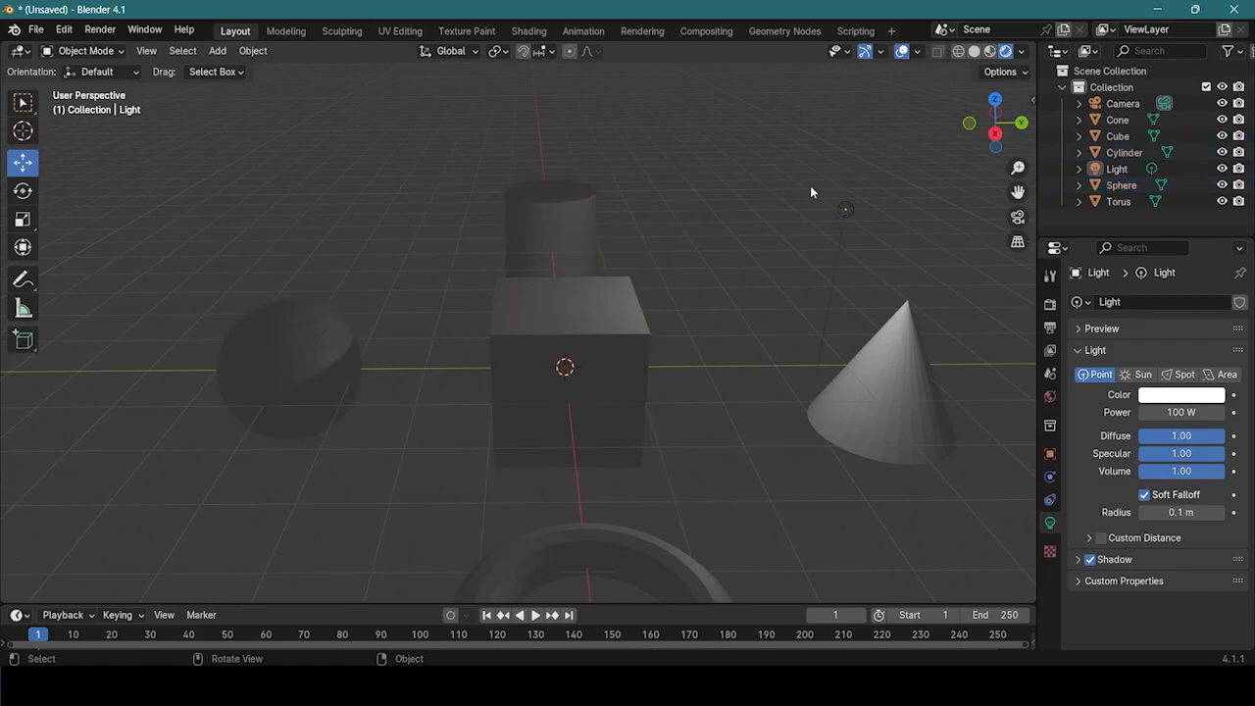
# - Reselect the light, raise it and shift it along Y toward the cube, and set its power to 1000 W
pyautogui.click(846, 209)
pyautogui.moveTo(853, 150); pyautogui.dragTo(851, 119)
pyautogui.moveTo(911, 180); pyautogui.dragTo(878, 216)
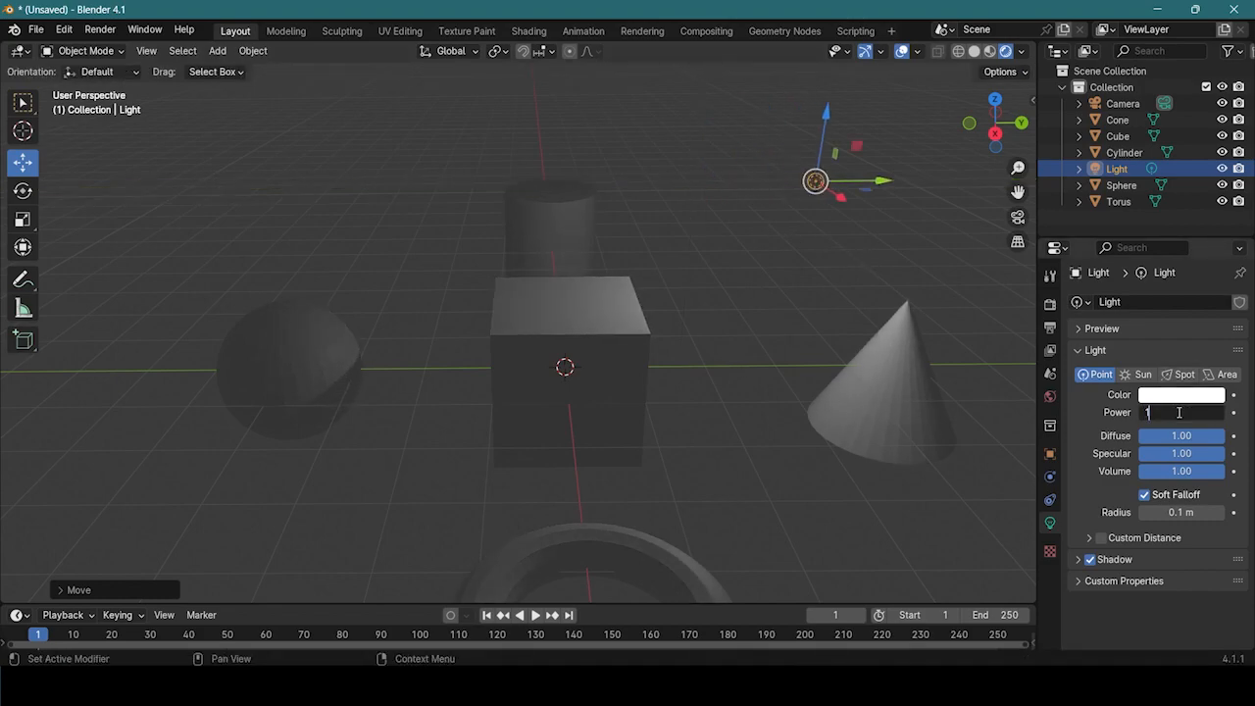
pyautogui.press('Return')
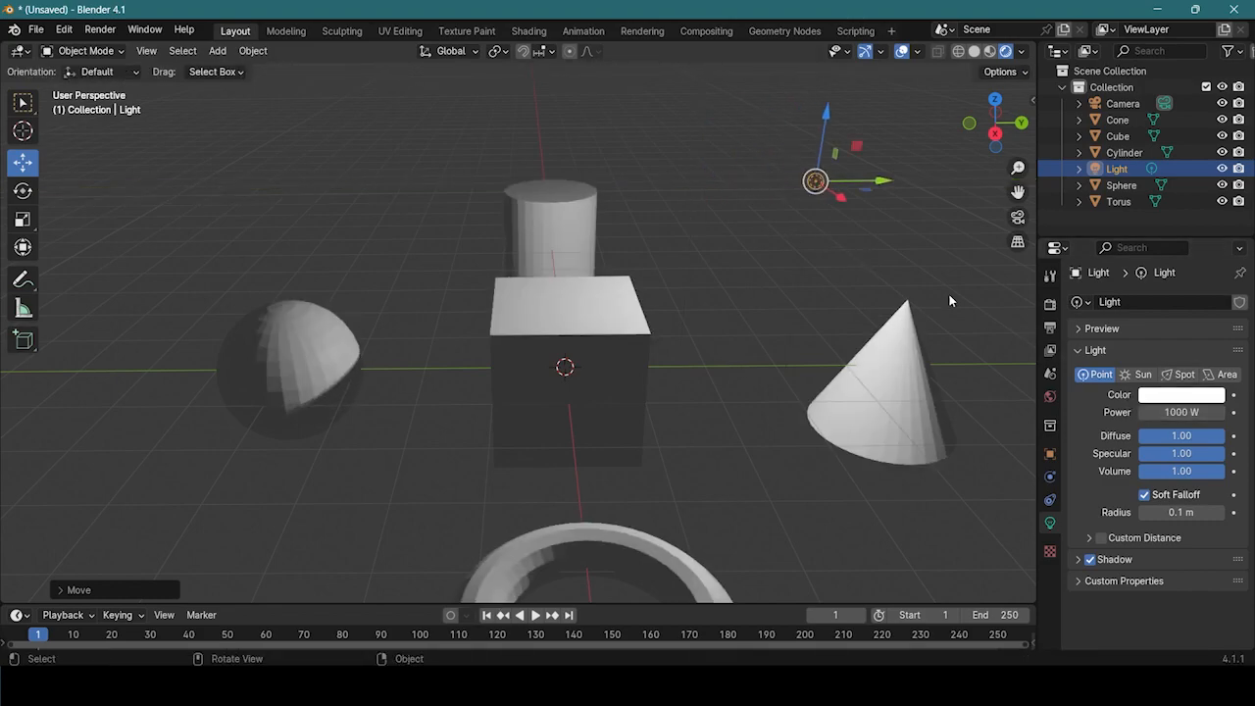
# - Move the light around above the objects, ending near the cube at about X 0.76 m, Y -0.91 m, Z 2.01 m
pyautogui.moveTo(885, 180); pyautogui.dragTo(636, 180)
pyautogui.moveTo(636, 180); pyautogui.dragTo(573, 284, button='middle')
pyautogui.moveTo(492, 227); pyautogui.dragTo(389, 264)
pyautogui.moveTo(417, 195); pyautogui.dragTo(415, 249)
pyautogui.moveTo(384, 333); pyautogui.dragTo(466, 297)
pyautogui.moveTo(466, 297); pyautogui.dragTo(694, 378, button='middle')
pyautogui.moveTo(627, 259); pyautogui.dragTo(542, 266)
# - Add a Subdivision Surface modifier to the sphere and deselect it
pyautogui.click(330, 350)
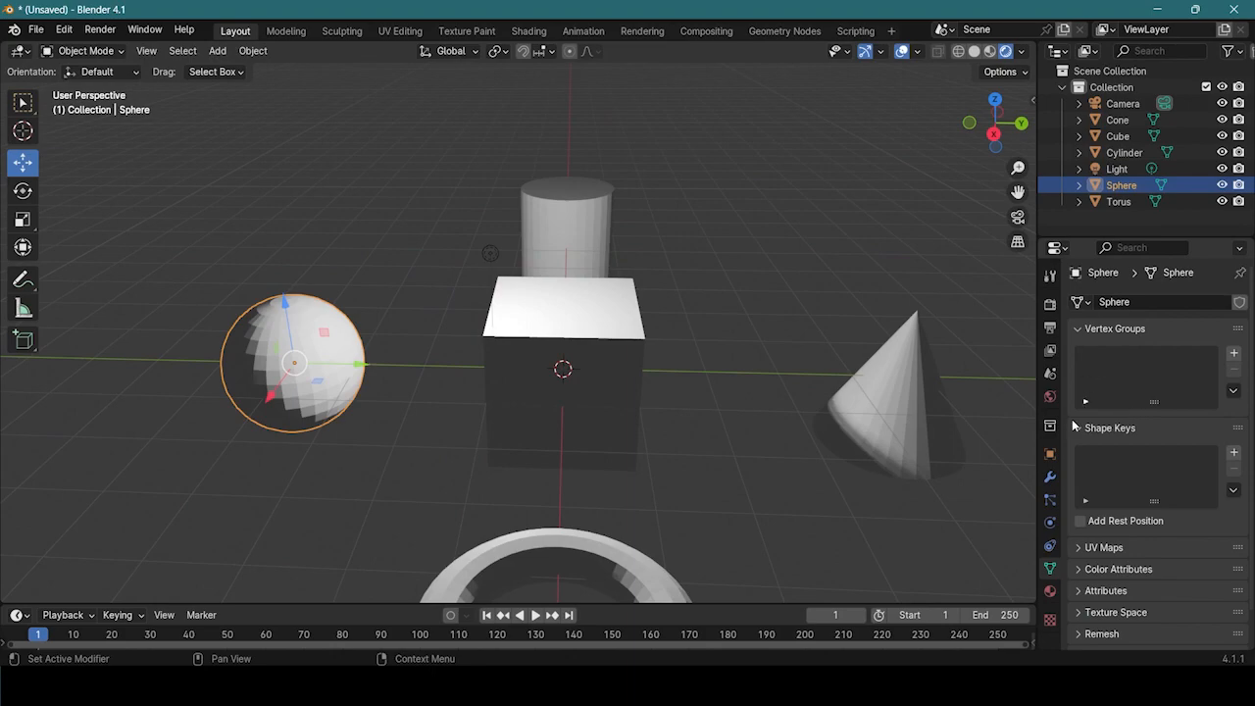
pyautogui.click(1050, 478)
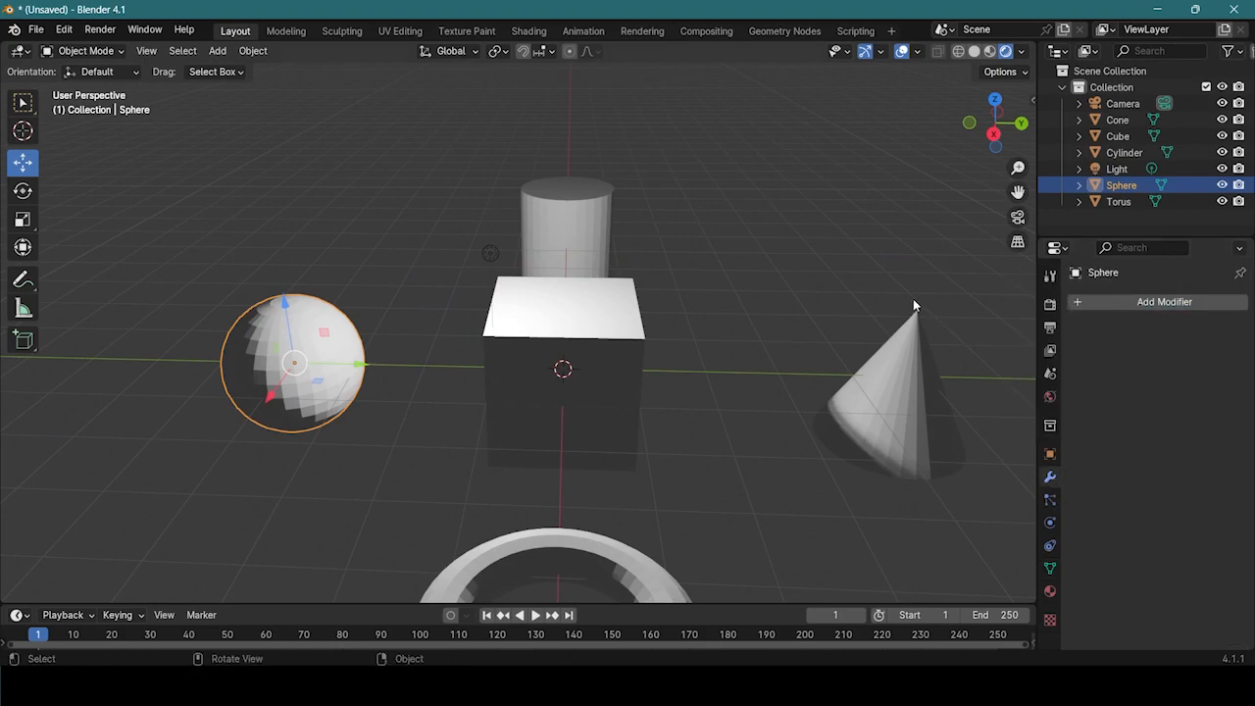
pyautogui.click(1141, 304)
pyautogui.click(1091, 291)
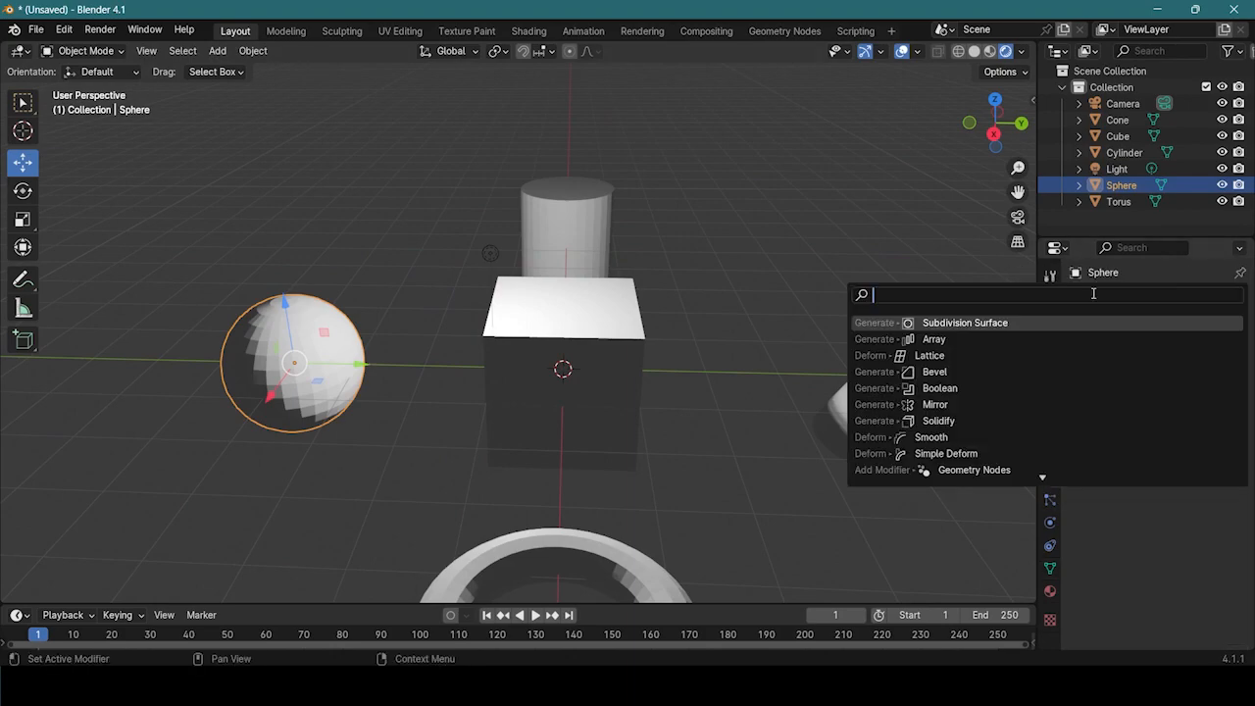
pyautogui.click(1005, 323)
pyautogui.moveTo(569, 336); pyautogui.dragTo(446, 384, button='middle')
pyautogui.scroll(2, 350, 392)
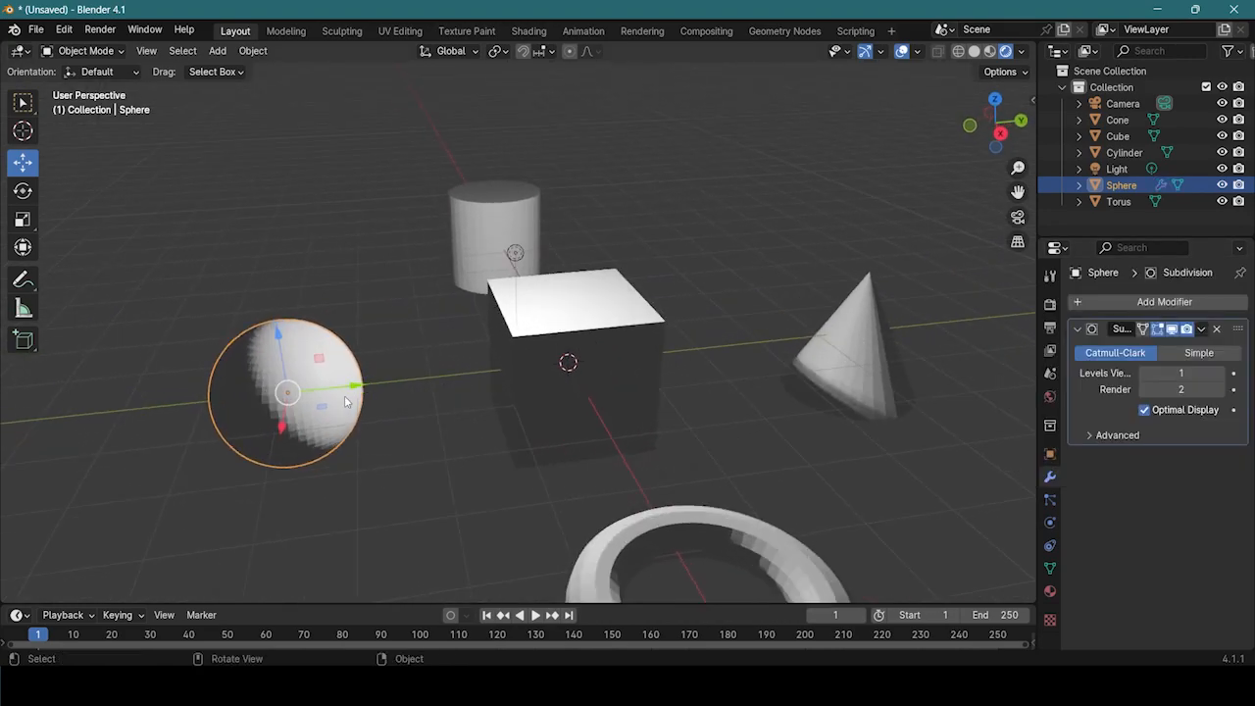
pyautogui.click(425, 420)
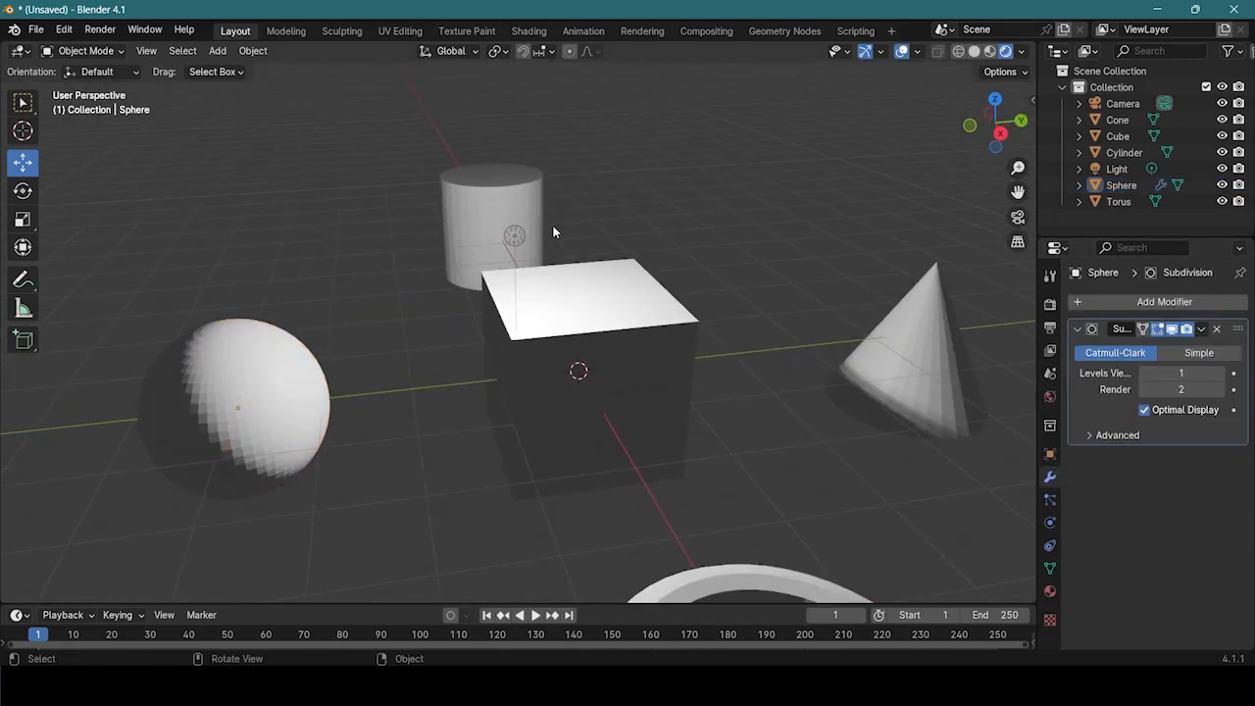
# - Set the sphere's viewport subdivision level to 2 and clear the selection
pyautogui.click(238, 380)
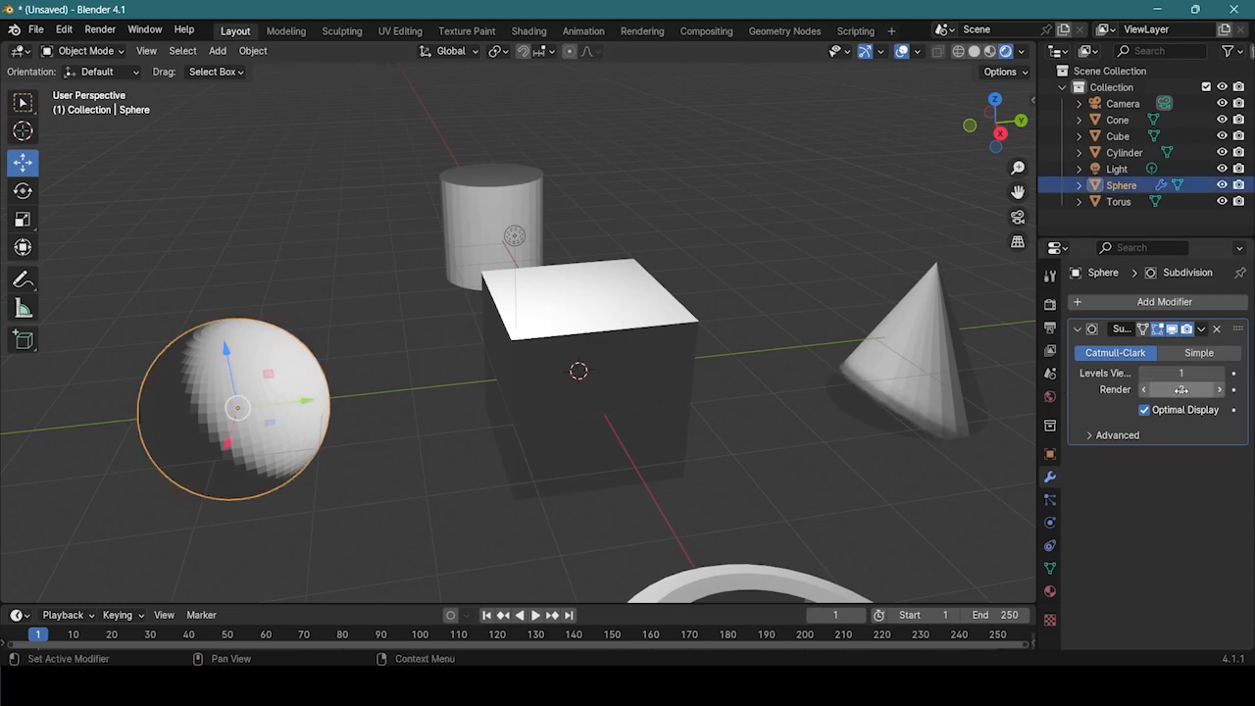
pyautogui.moveTo(1180, 371)
pyautogui.mouseDown()
pyautogui.moveTo(1196, 371)
pyautogui.moveTo(1173, 373)
pyautogui.mouseUp()
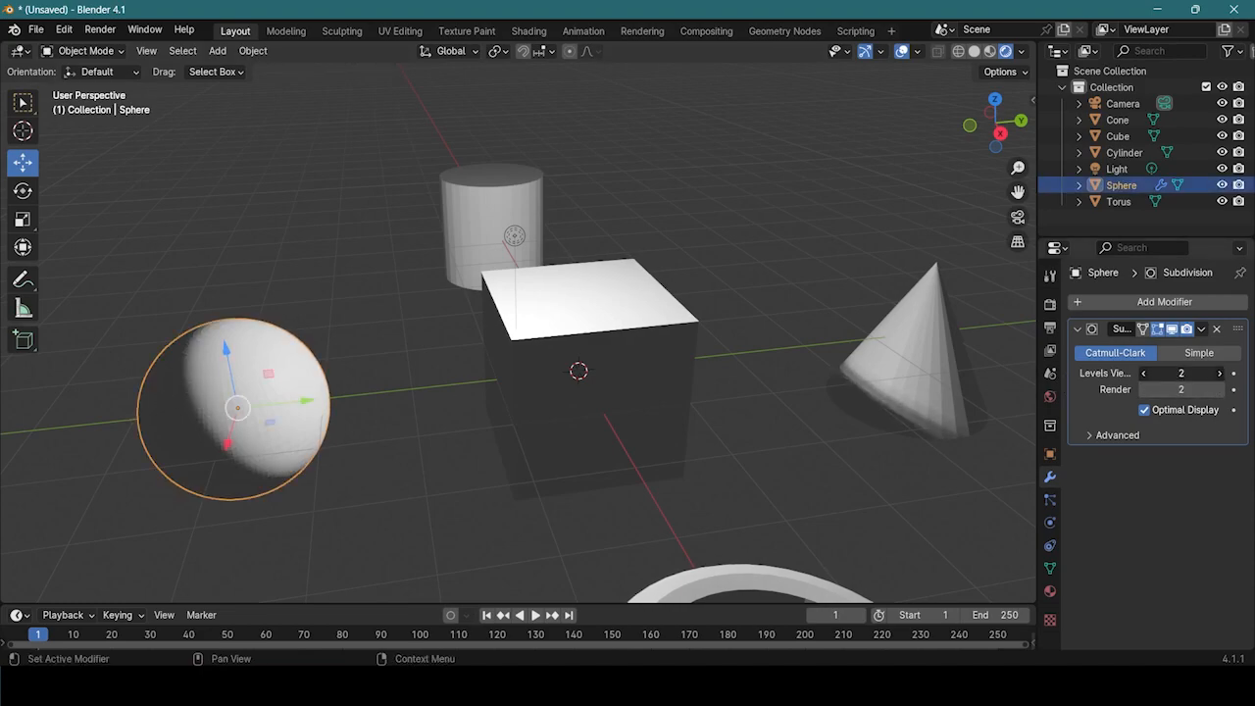
pyautogui.click(491, 483)
# - Move the light close to the sphere's outer side, at about X -0.02 m, Y -5.42 m, Z 0.05 m
pyautogui.moveTo(491, 483); pyautogui.dragTo(538, 276, button='middle')
pyautogui.click(547, 216)
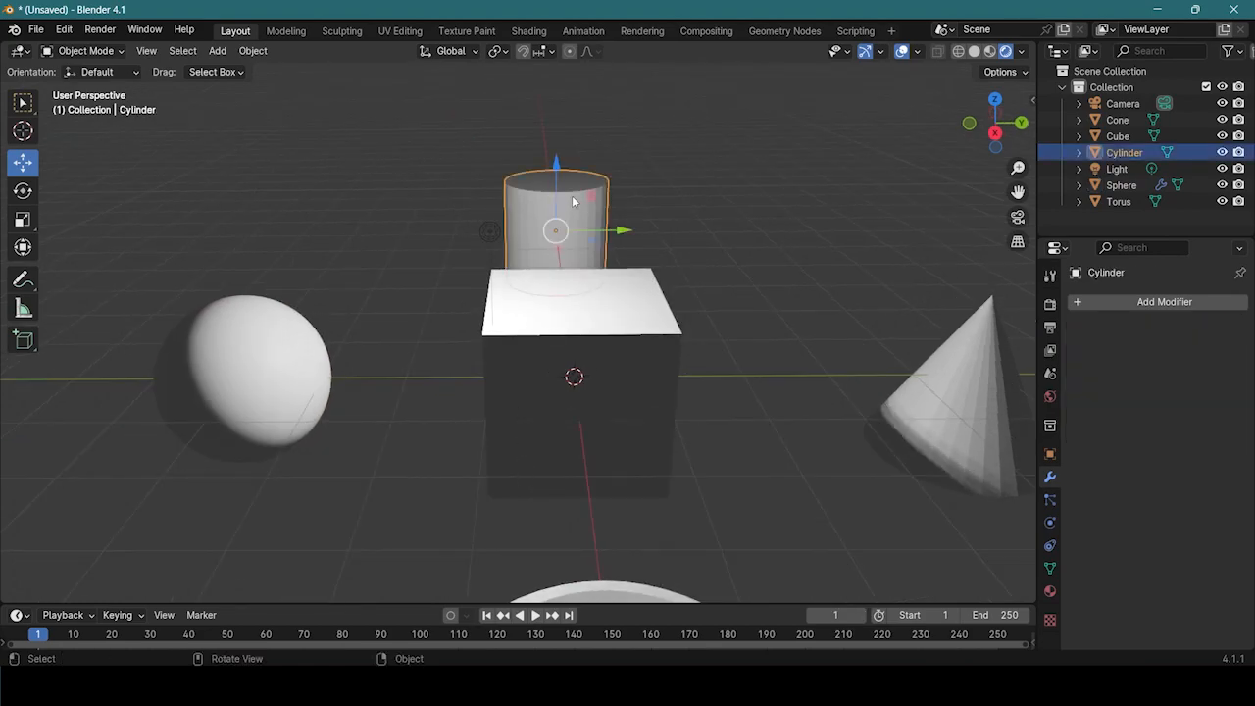
pyautogui.click(489, 231)
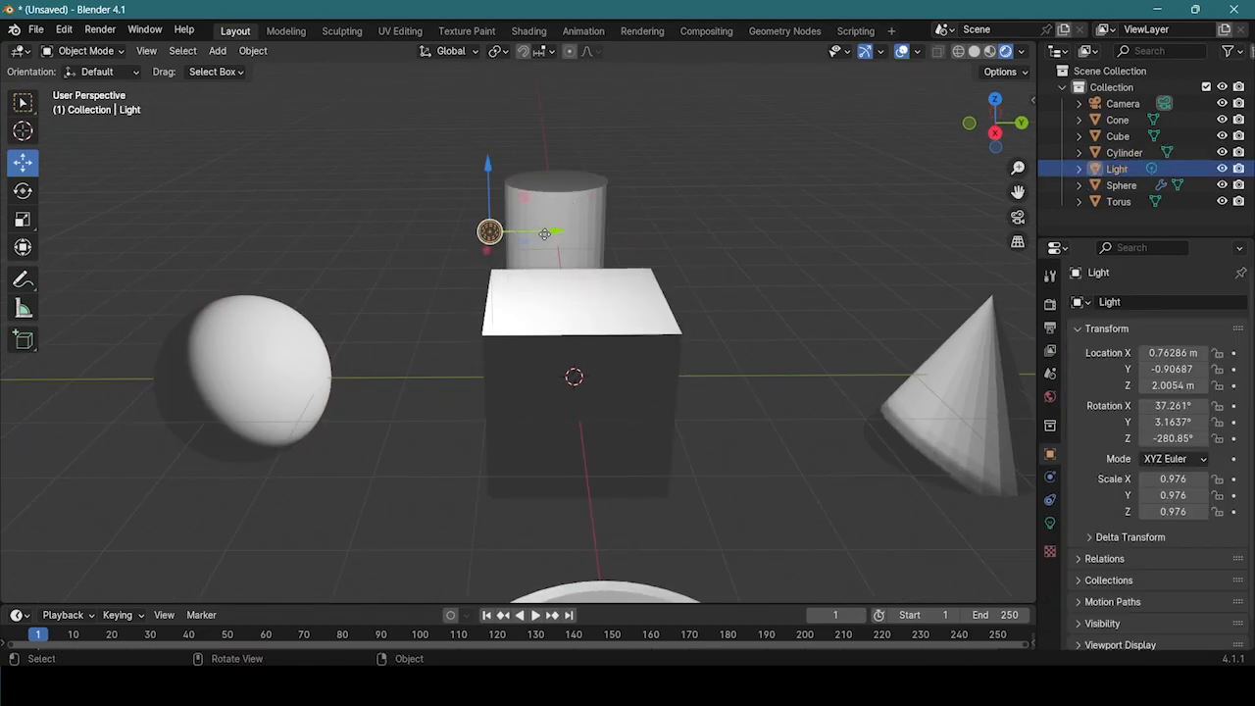
pyautogui.moveTo(557, 233); pyautogui.dragTo(404, 285)
pyautogui.moveTo(331, 175); pyautogui.dragTo(356, 397)
pyautogui.keyDown('shift'); pyautogui.moveTo(370, 397); pyautogui.dragTo(552, 305, button='middle'); pyautogui.keyUp('shift')
pyautogui.moveTo(552, 305); pyautogui.dragTo(556, 341)
pyautogui.moveTo(609, 394); pyautogui.dragTo(343, 404)
pyautogui.moveTo(271, 332); pyautogui.dragTo(278, 242)
pyautogui.moveTo(278, 241); pyautogui.dragTo(617, 368, button='middle')
pyautogui.moveTo(598, 432); pyautogui.dragTo(440, 386)
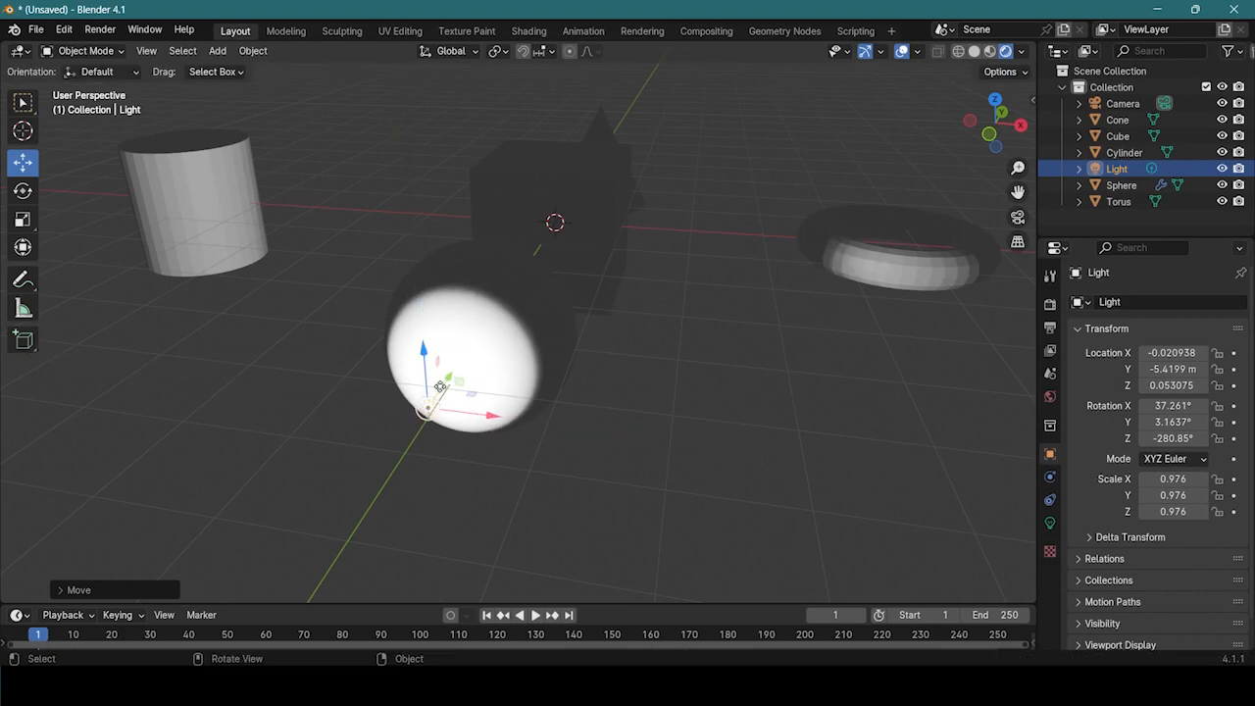
# - Set the light's color to a mint green with hue 0.455, saturation 0.782 and value 1.000
pyautogui.click(1050, 524)
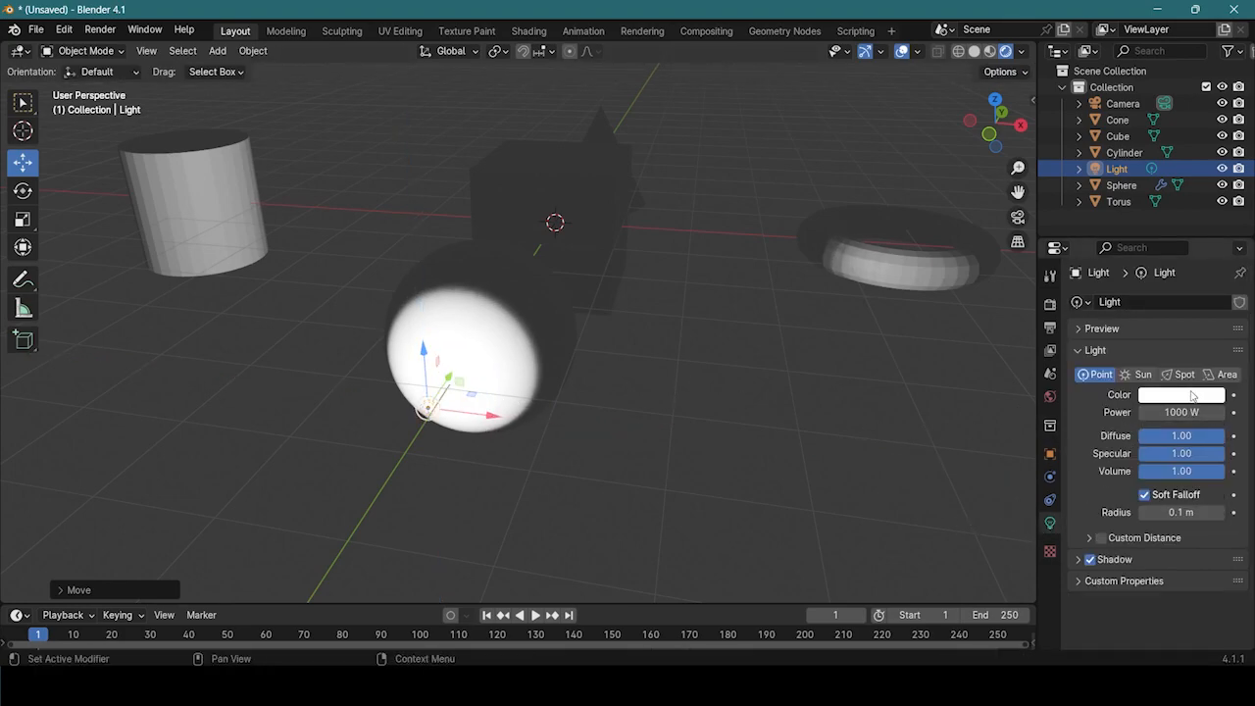
pyautogui.click(1192, 397)
pyautogui.moveTo(1127, 225); pyautogui.dragTo(1120, 194)
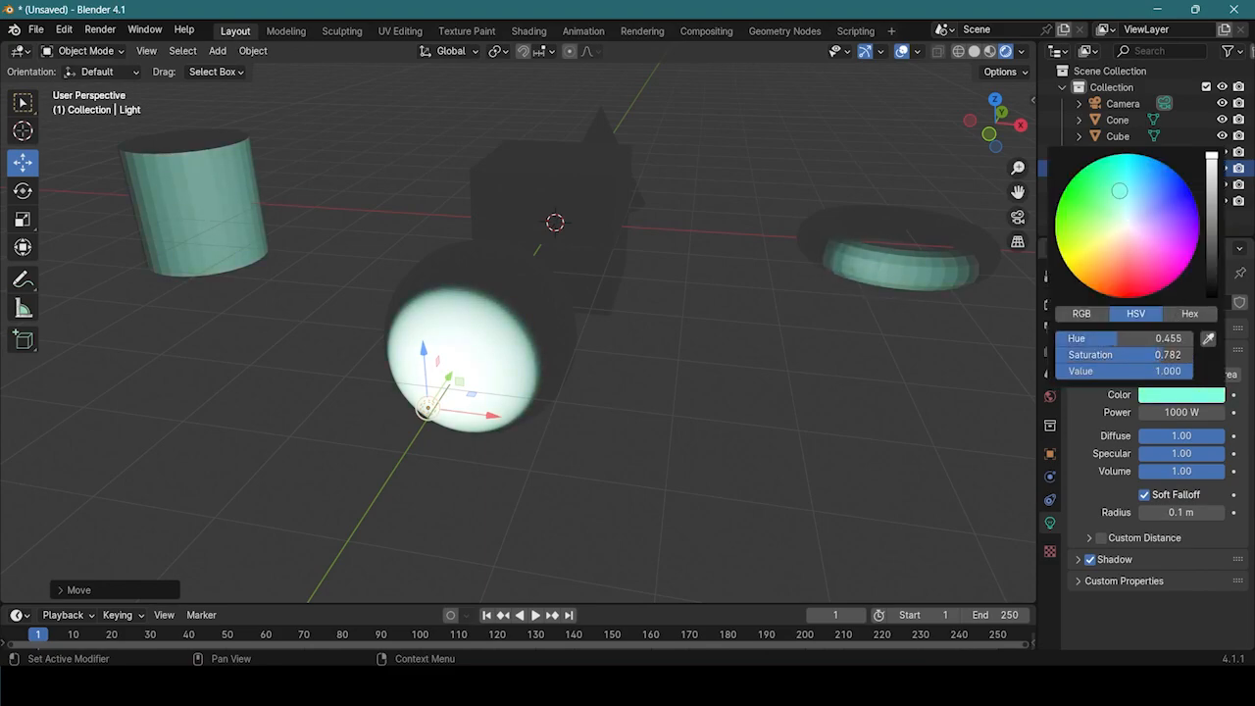
# - Move the light away from the sphere along Y and bring it back close to the sphere's surface
pyautogui.moveTo(451, 384); pyautogui.dragTo(328, 569)
pyautogui.scroll(-4, 490, 489)
pyautogui.moveTo(487, 481); pyautogui.dragTo(449, 471, button='middle')
pyautogui.scroll(5, 460, 387)
pyautogui.scroll(-2, 459, 386)
pyautogui.moveTo(446, 392); pyautogui.dragTo(391, 386, button='middle')
pyautogui.moveTo(391, 387); pyautogui.dragTo(575, 308)
# - Inspect the bright spot on the sphere up close, and move the light along Y to a distance from the sphere
pyautogui.scroll(5, 572, 314)
pyautogui.scroll(-2, 570, 322)
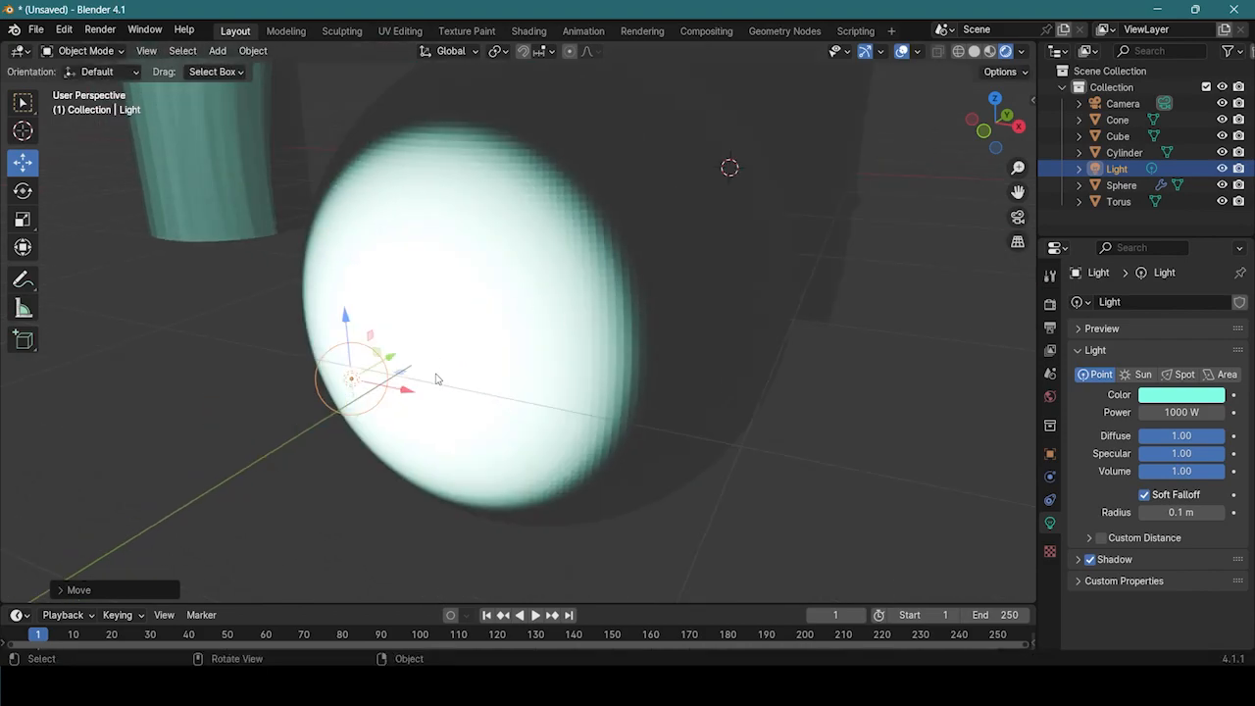
pyautogui.moveTo(461, 295); pyautogui.dragTo(552, 336, button='middle')
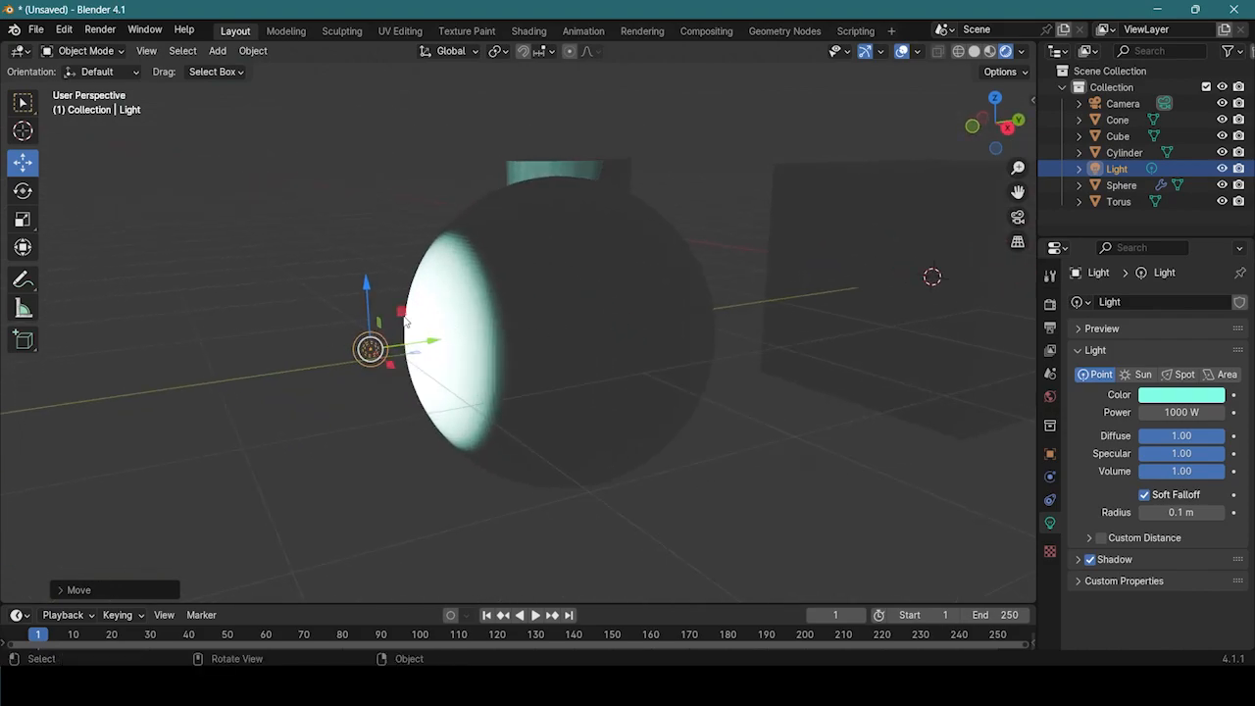
pyautogui.moveTo(412, 336); pyautogui.dragTo(576, 335, button='middle')
pyautogui.moveTo(576, 336); pyautogui.dragTo(217, 576)
pyautogui.scroll(-6, 534, 413)
pyautogui.moveTo(533, 413); pyautogui.dragTo(539, 435, button='middle')
pyautogui.moveTo(500, 377); pyautogui.dragTo(538, 390)
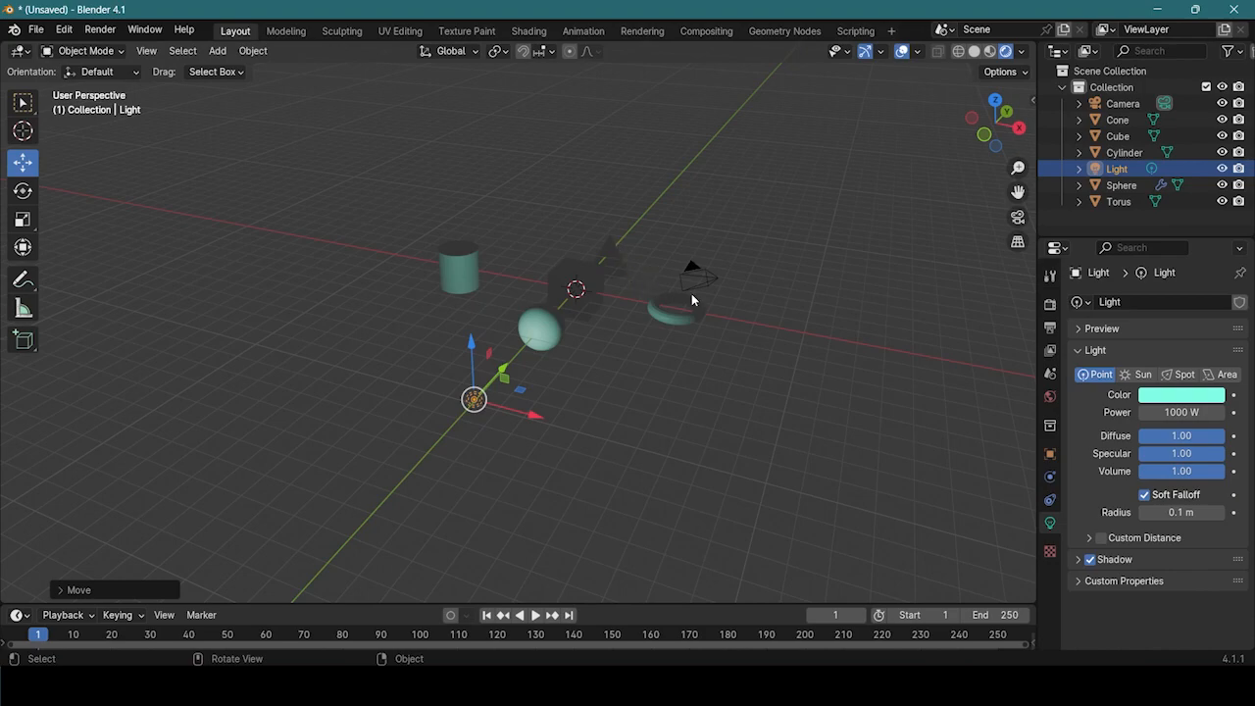
# - Move the point light along Y toward the sphere and back out to a far distance from it
pyautogui.moveTo(691, 297); pyautogui.dragTo(555, 319, button='middle')
pyautogui.click(609, 331)
pyautogui.click(713, 348)
pyautogui.moveTo(510, 396); pyautogui.dragTo(578, 380, button='middle')
pyautogui.scroll(4, 578, 381)
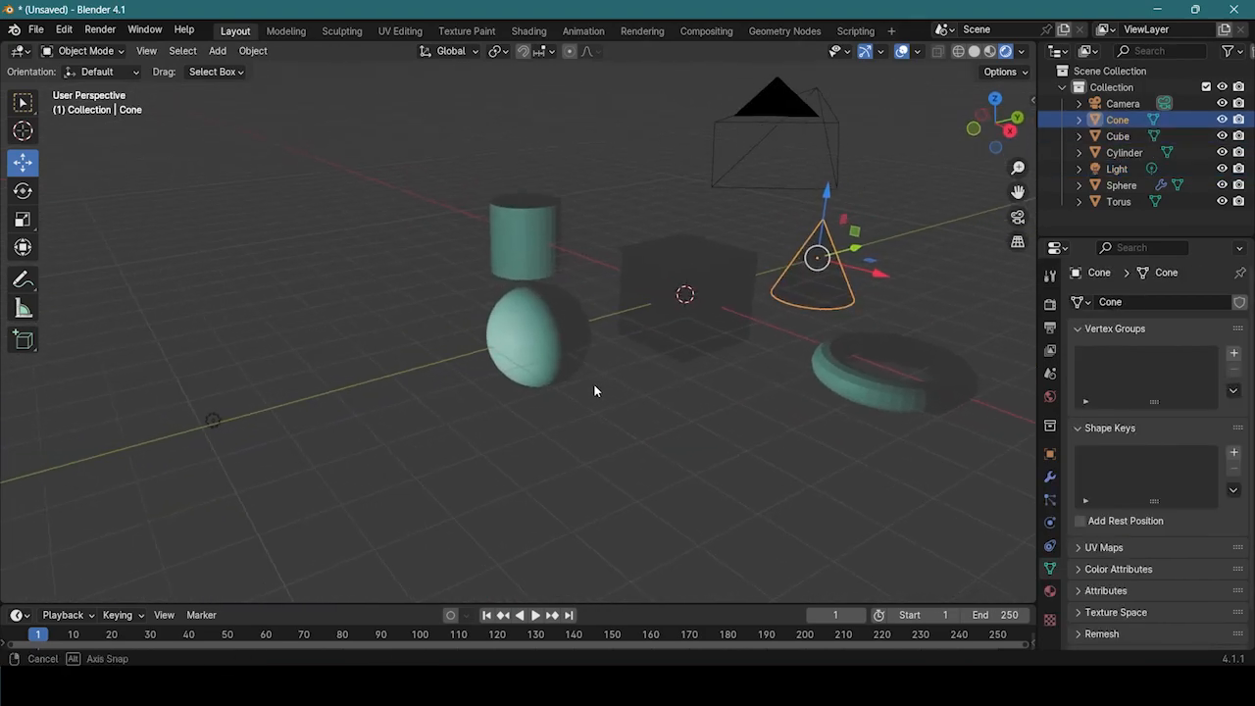
pyautogui.click(213, 419)
pyautogui.moveTo(281, 405); pyautogui.dragTo(485, 402)
pyautogui.scroll(-5, 443, 378)
pyautogui.moveTo(443, 378); pyautogui.dragTo(488, 409, button='middle')
pyautogui.moveTo(530, 327); pyautogui.dragTo(297, 438)
# - Examine the cube, sphere and surrounding shapes from several angles under the distant point light
pyautogui.scroll(6, 488, 368)
pyautogui.moveTo(596, 307); pyautogui.dragTo(656, 275, button='middle')
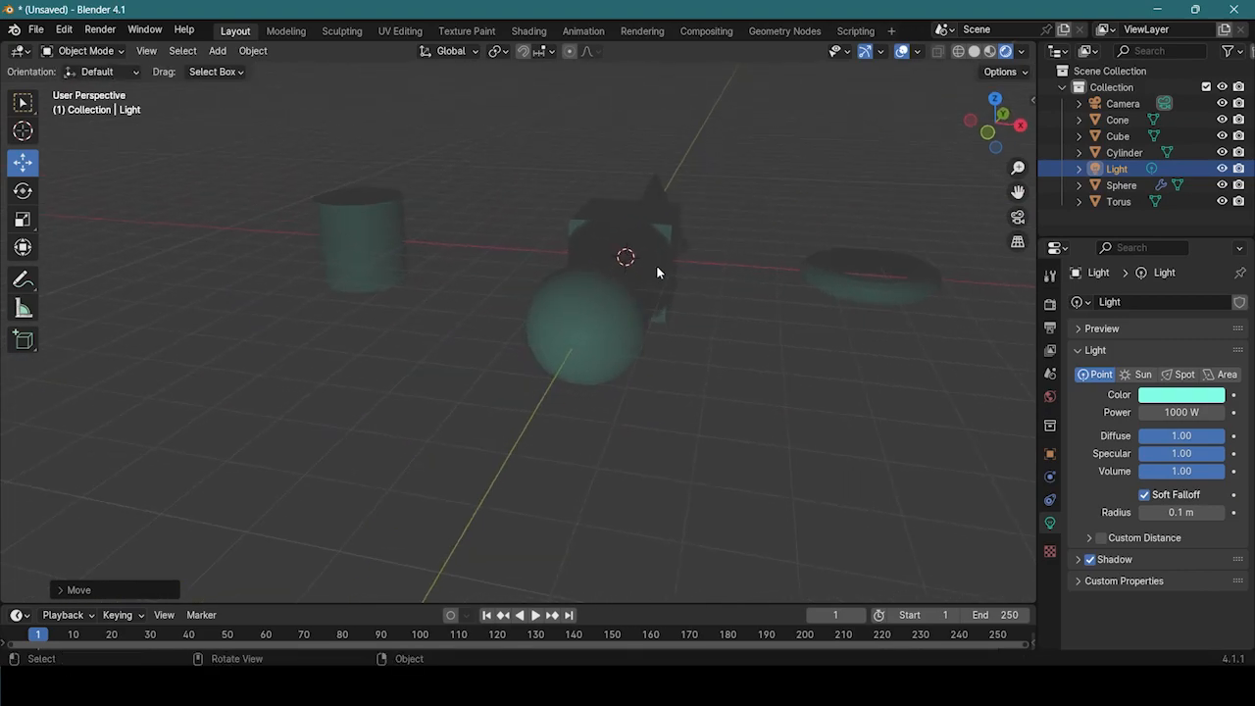
pyautogui.scroll(2, 656, 272)
pyautogui.keyDown('shift'); pyautogui.moveTo(687, 210); pyautogui.dragTo(539, 395, button='middle'); pyautogui.keyUp('shift')
pyautogui.scroll(6, 537, 379)
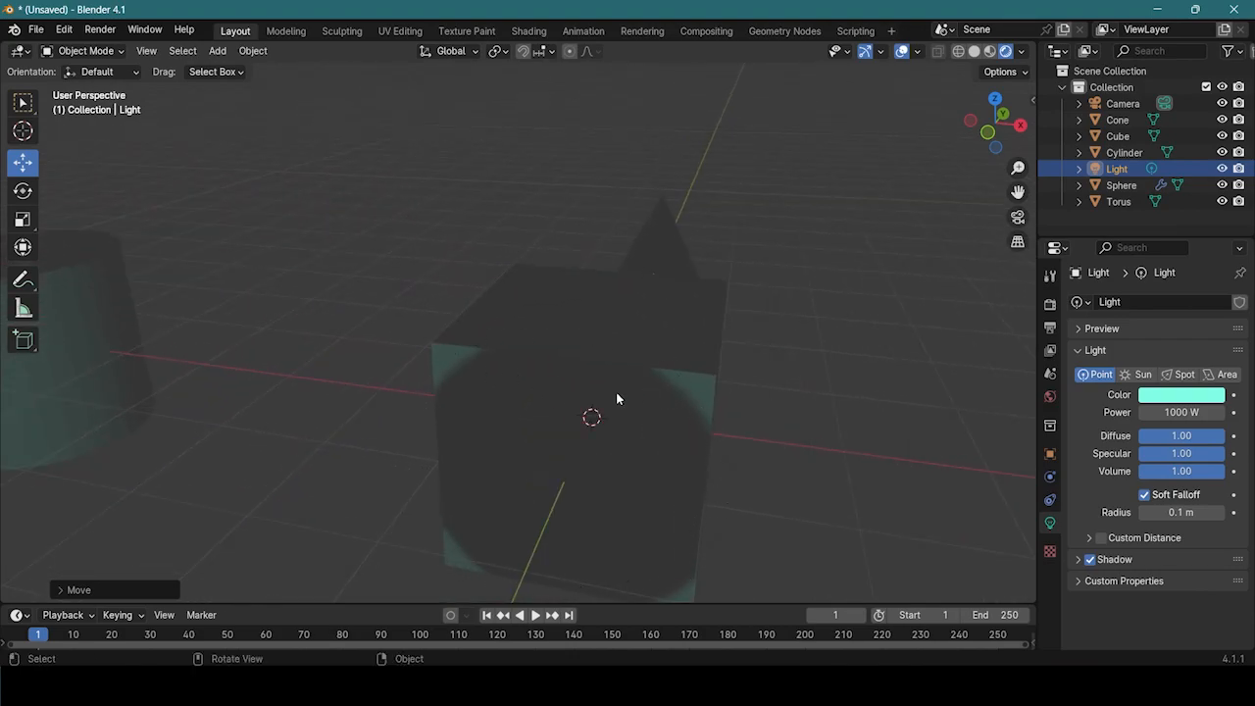
pyautogui.scroll(-5, 621, 398)
pyautogui.moveTo(605, 421); pyautogui.dragTo(383, 216, button='middle')
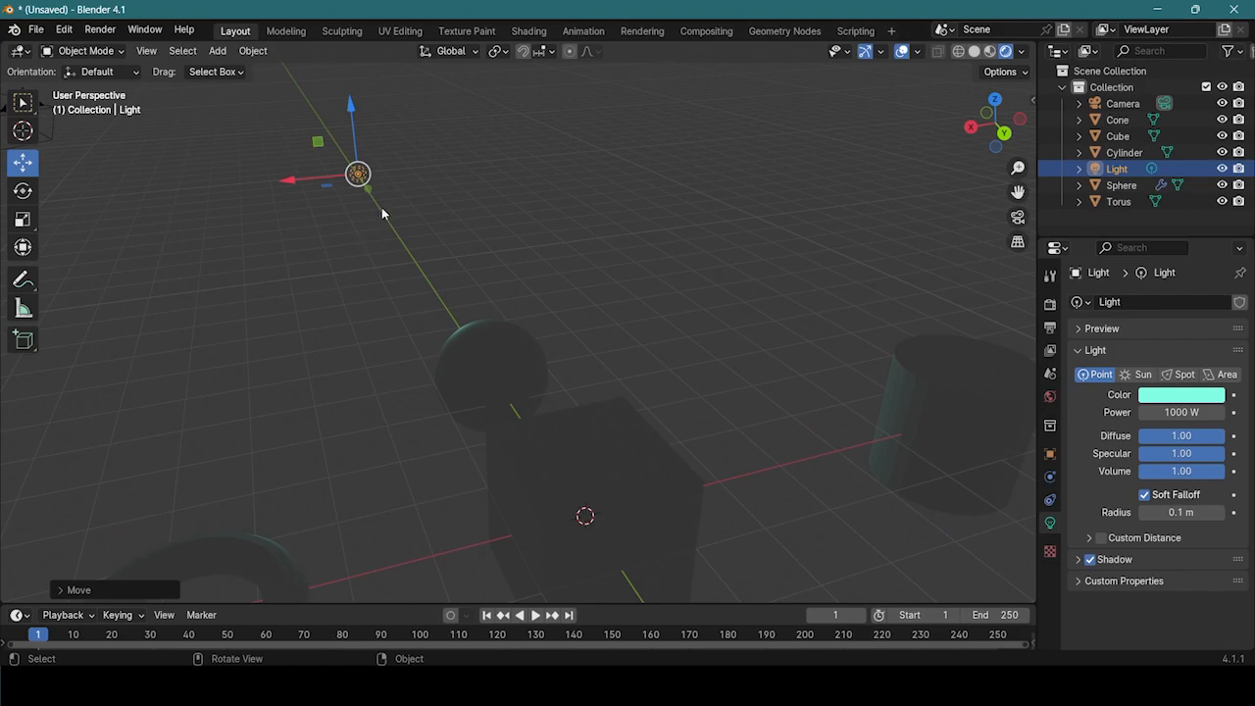
pyautogui.moveTo(481, 444); pyautogui.dragTo(513, 395, button='middle')
pyautogui.scroll(-8, 509, 393)
pyautogui.scroll(1, 421, 381)
pyautogui.scroll(-1, 421, 381)
pyautogui.scroll(4, 489, 364)
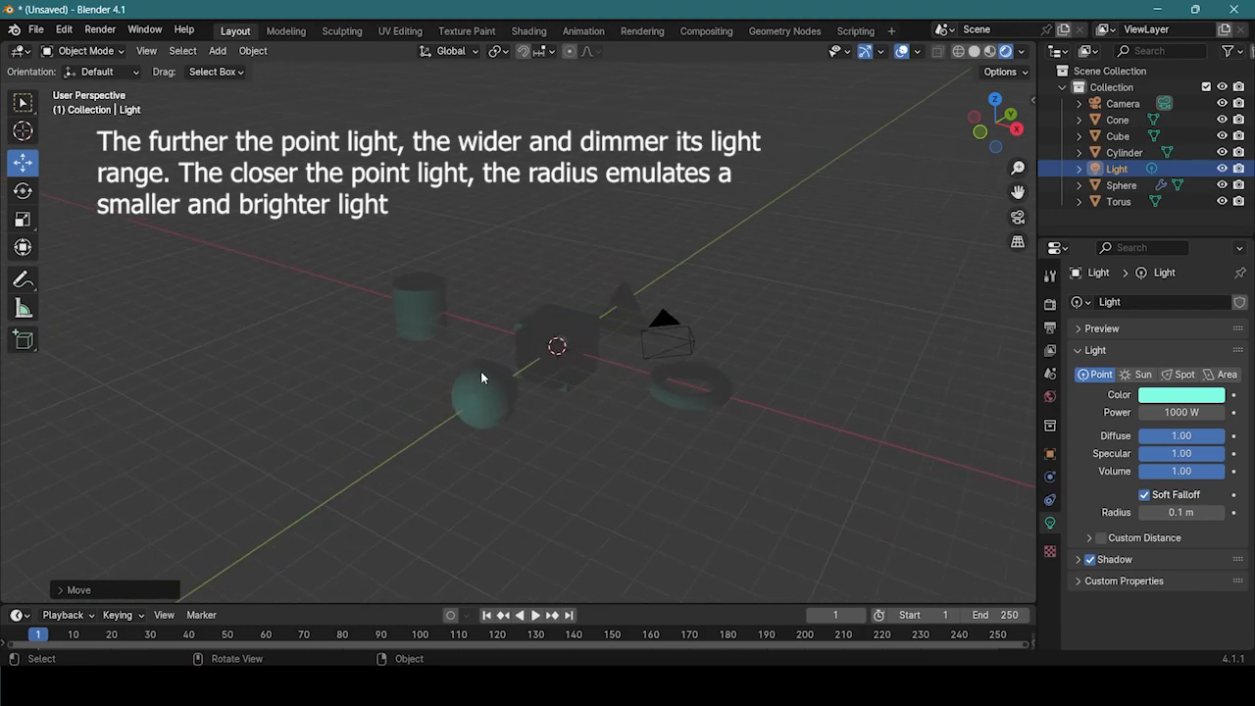
# - Shift the sphere slightly, and bring the light back along Y to a short distance in front of it
pyautogui.click(481, 396)
pyautogui.moveTo(536, 417); pyautogui.dragTo(516, 457)
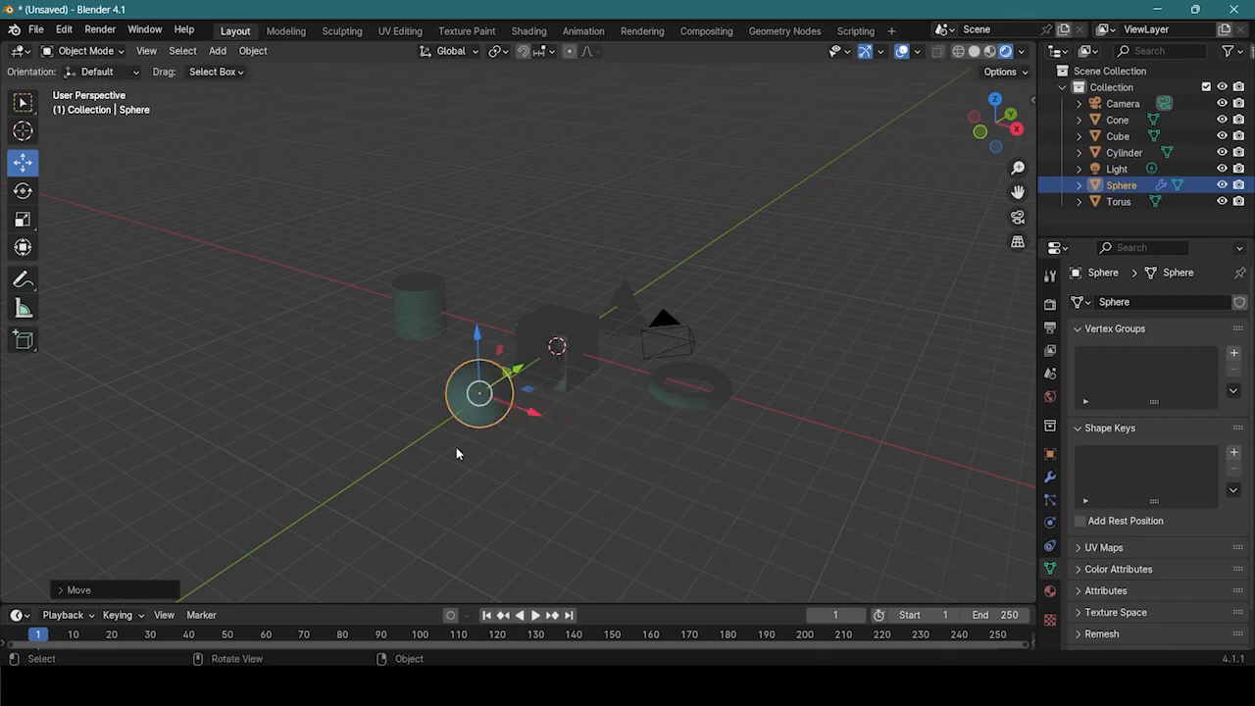
pyautogui.scroll(-3, 334, 453)
pyautogui.click(345, 449)
pyautogui.moveTo(391, 425); pyautogui.dragTo(545, 361)
pyautogui.scroll(6, 548, 363)
pyautogui.scroll(-2, 524, 372)
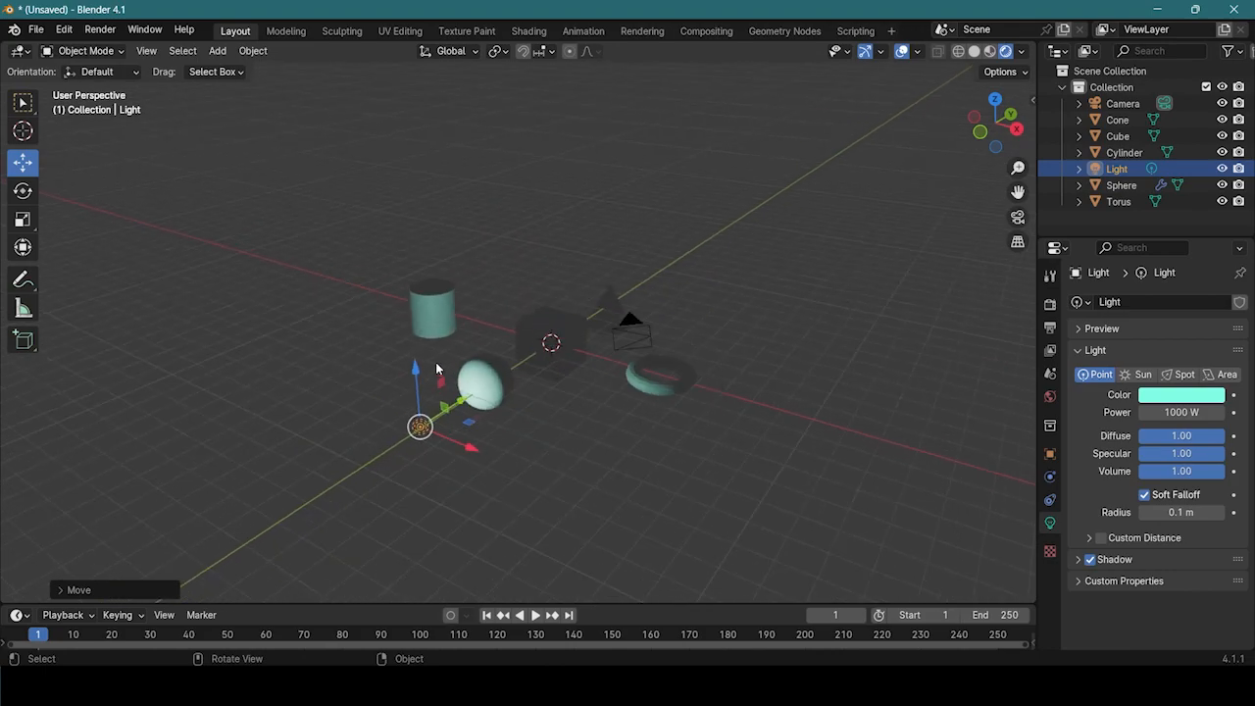
# - Raise the light along Z so it sits above the sphere's level
pyautogui.moveTo(414, 374); pyautogui.dragTo(414, 305)
pyautogui.press('Escape')
pyautogui.moveTo(670, 344); pyautogui.dragTo(650, 395, button='middle')
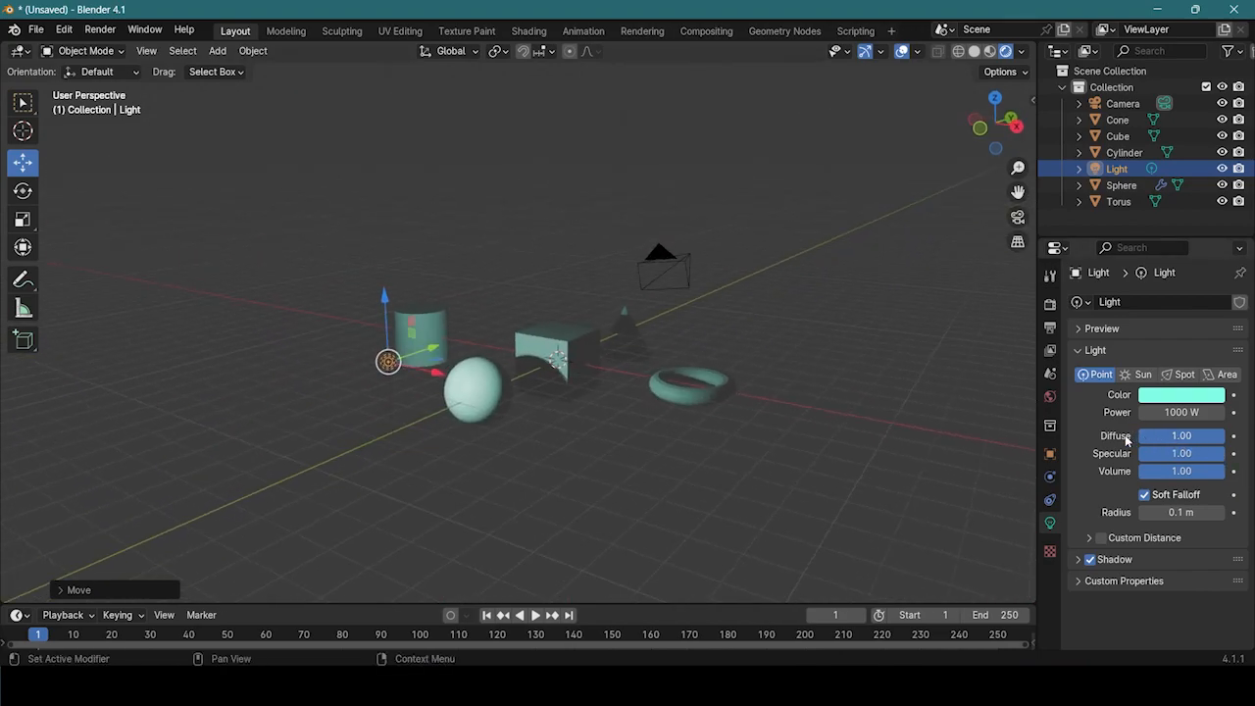
# - Lower the light's Diffuse to 0.06 and move the light around near the sphere and cylinder
pyautogui.moveTo(1216, 435); pyautogui.dragTo(1145, 435)
pyautogui.scroll(4, 434, 325)
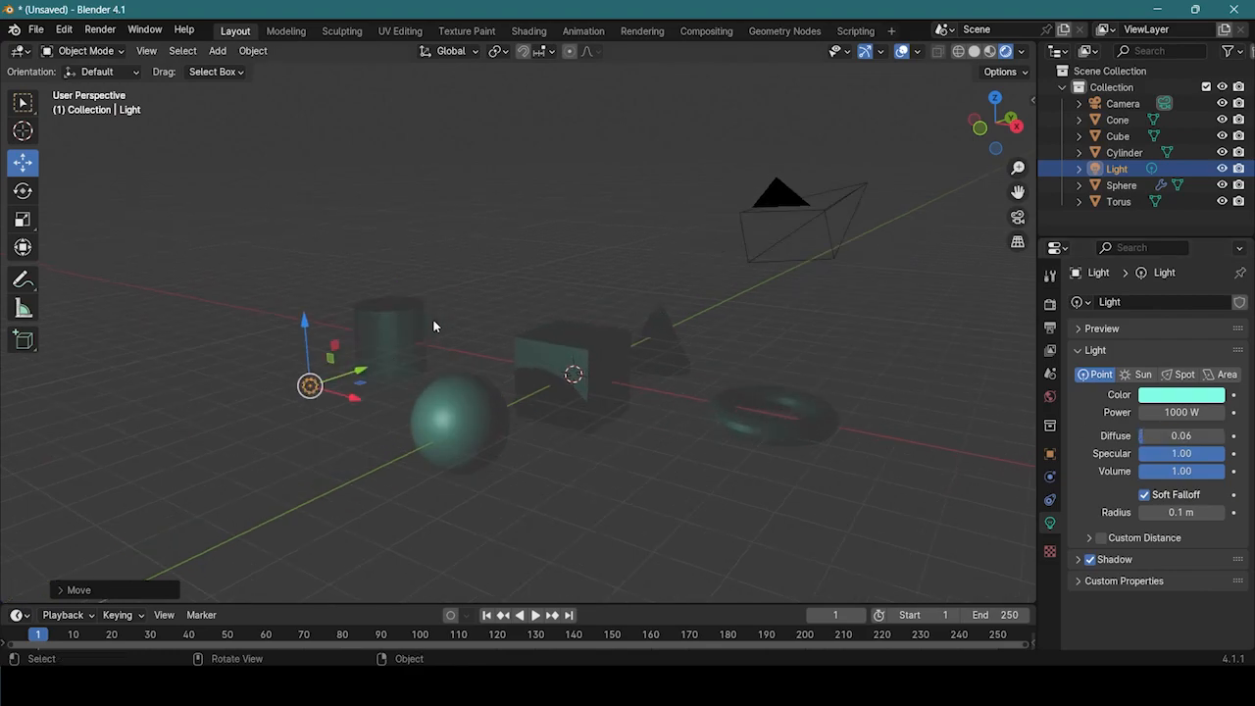
pyautogui.moveTo(314, 386); pyautogui.dragTo(533, 458)
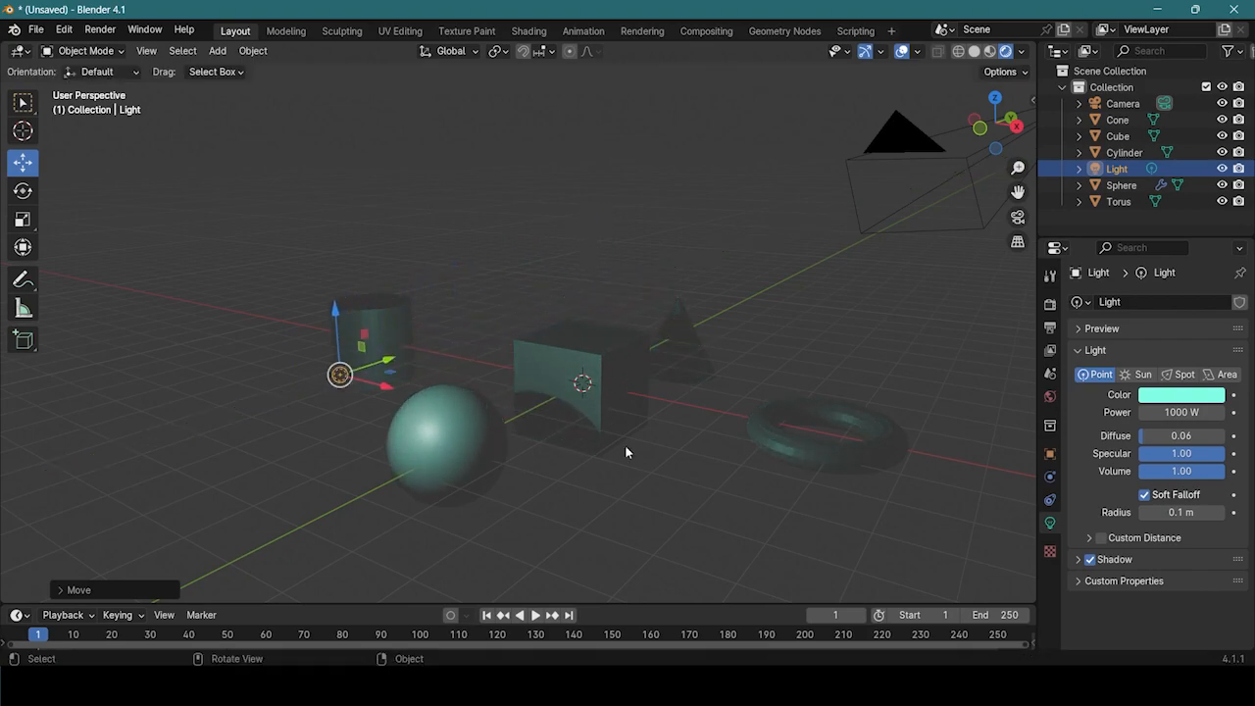
# - Set the light's Diffuse to 0.49 and Specular to 0.90, and move the light slightly toward the sphere
pyautogui.moveTo(1159, 441); pyautogui.dragTo(1196, 441)
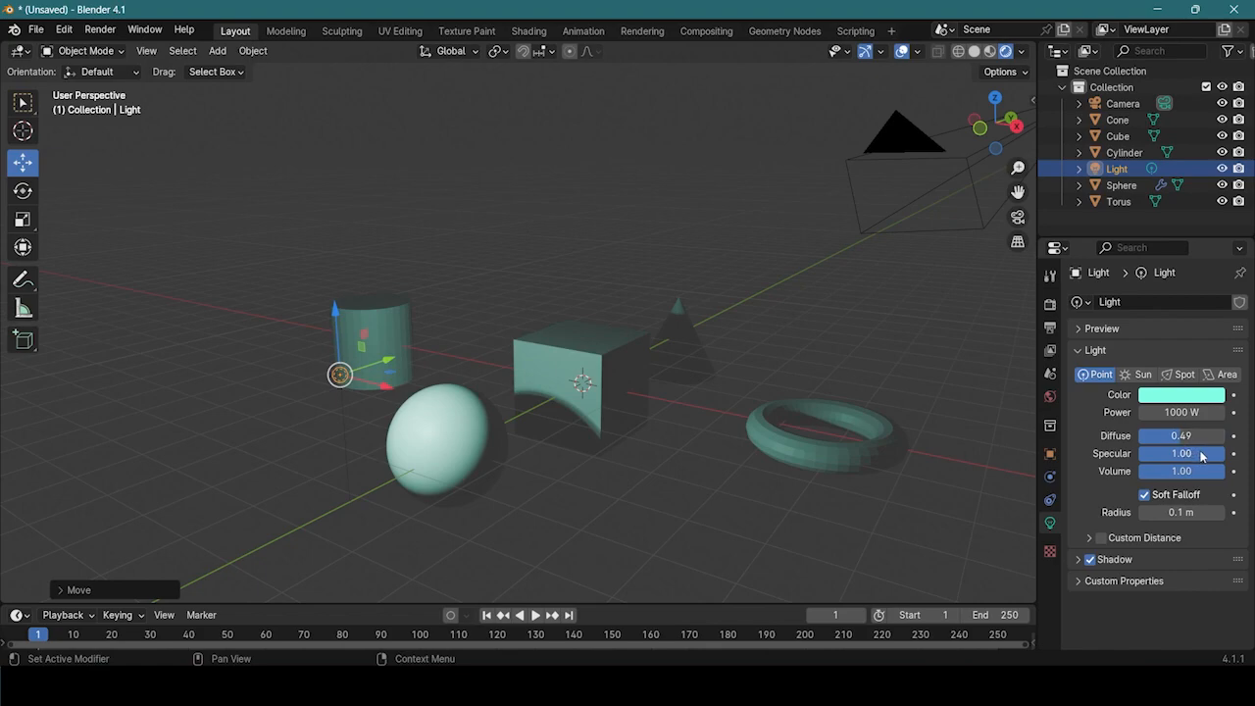
pyautogui.moveTo(1168, 453); pyautogui.dragTo(1184, 453)
pyautogui.moveTo(387, 365); pyautogui.dragTo(414, 373)
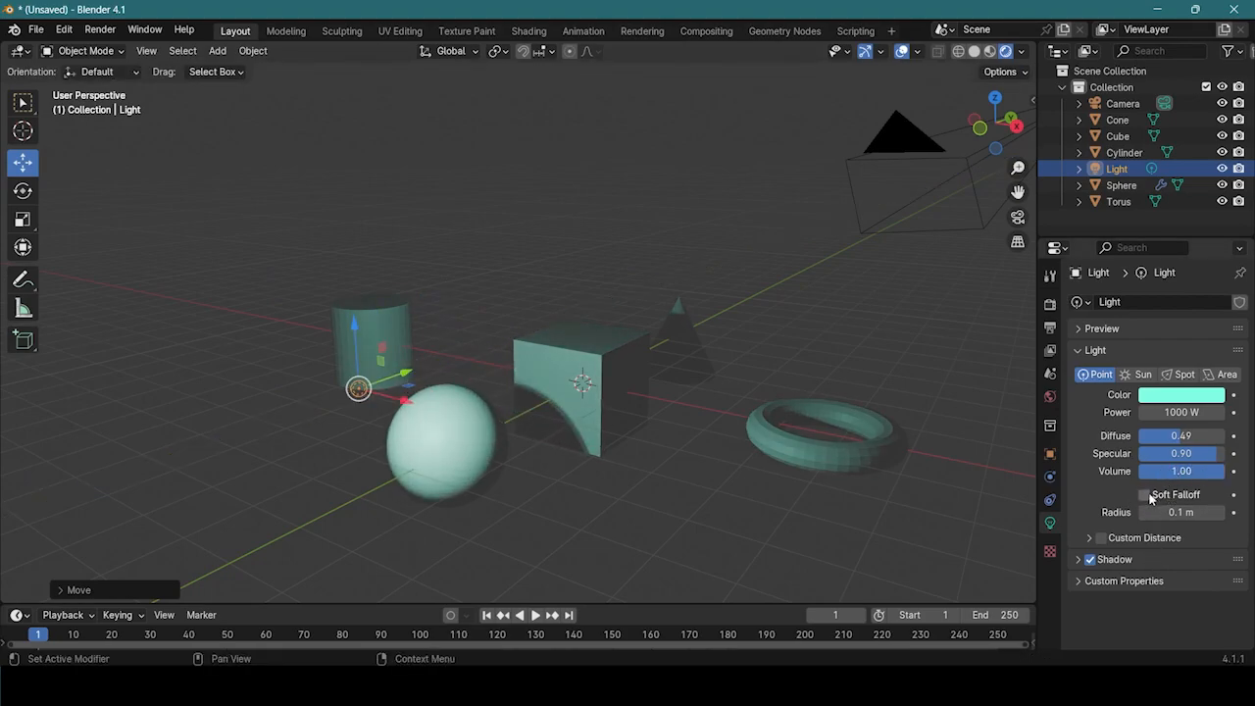
# - Set the light's Diffuse and Specular to 1.00 and its power to 1001.7 W, and look through its Shadow settings
pyautogui.moveTo(1194, 436); pyautogui.dragTo(1162, 412)
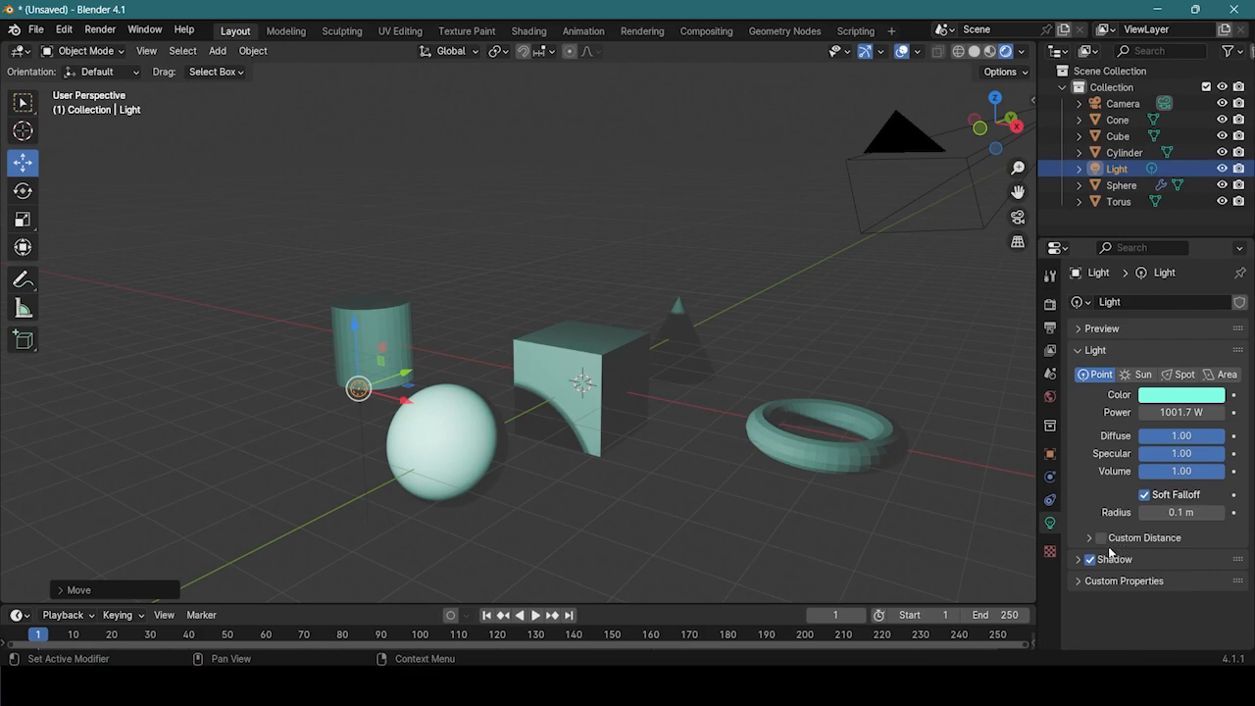
pyautogui.click(1077, 560)
pyautogui.scroll(-2, 1089, 563)
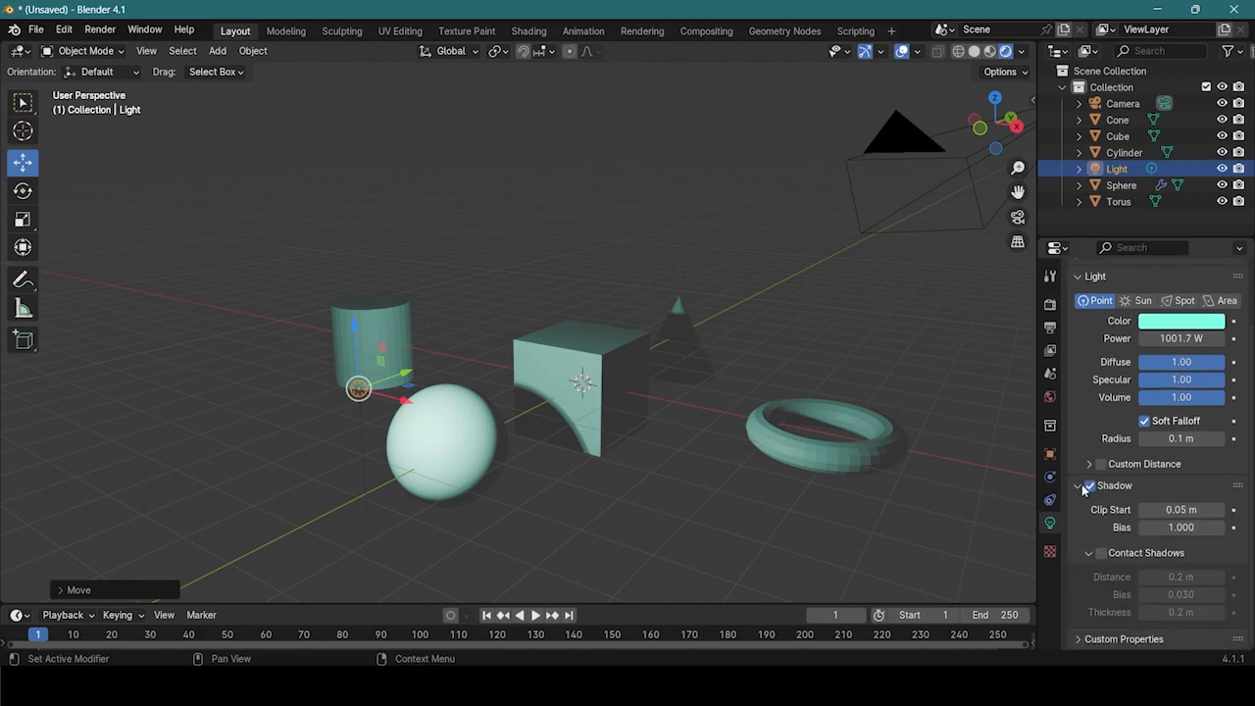
pyautogui.click(1081, 487)
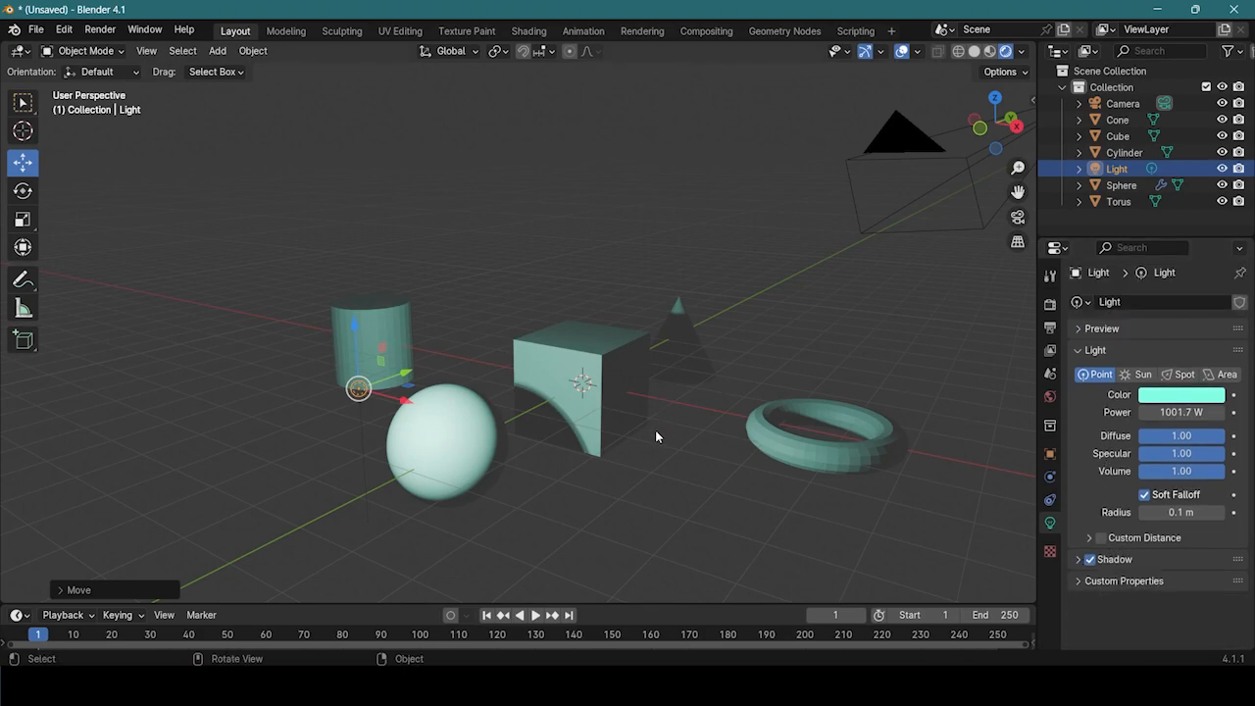
# - Delete the mint green point light from the scene
pyautogui.moveTo(656, 428); pyautogui.dragTo(622, 443, button='middle')
pyautogui.moveTo(549, 393); pyautogui.dragTo(853, 363, button='middle')
pyautogui.moveTo(805, 417); pyautogui.dragTo(319, 256, button='middle')
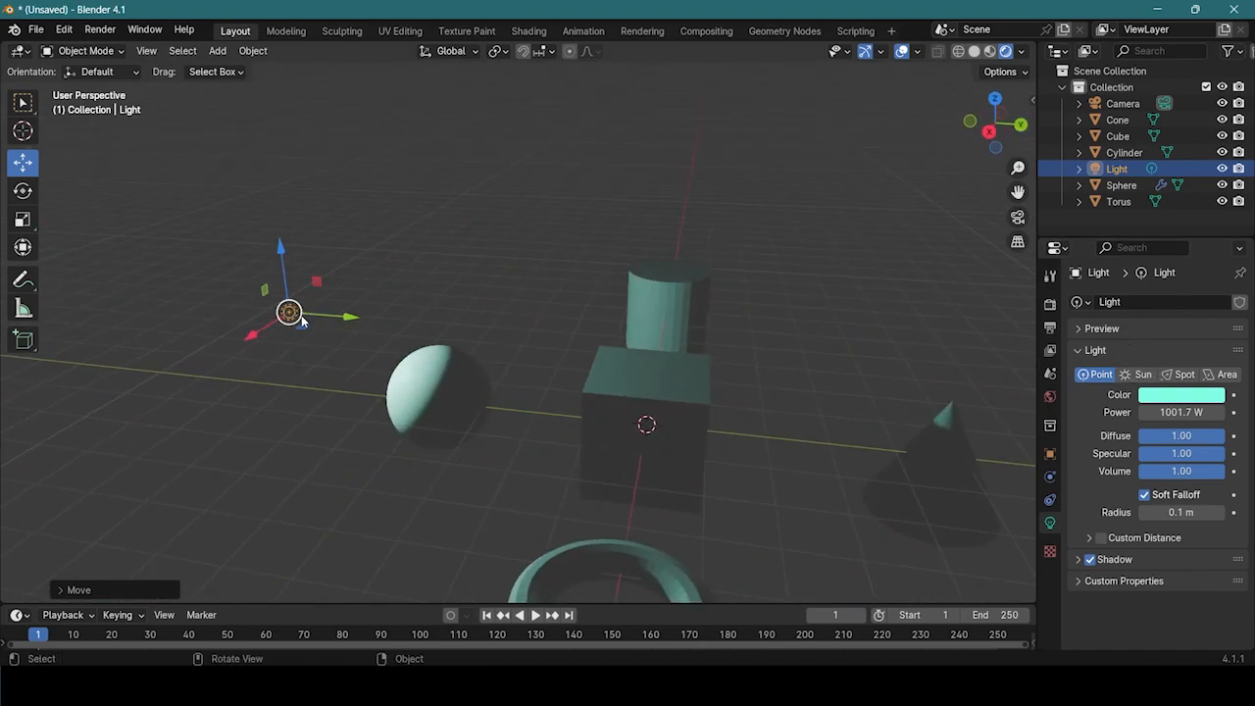
pyautogui.press('Delete')
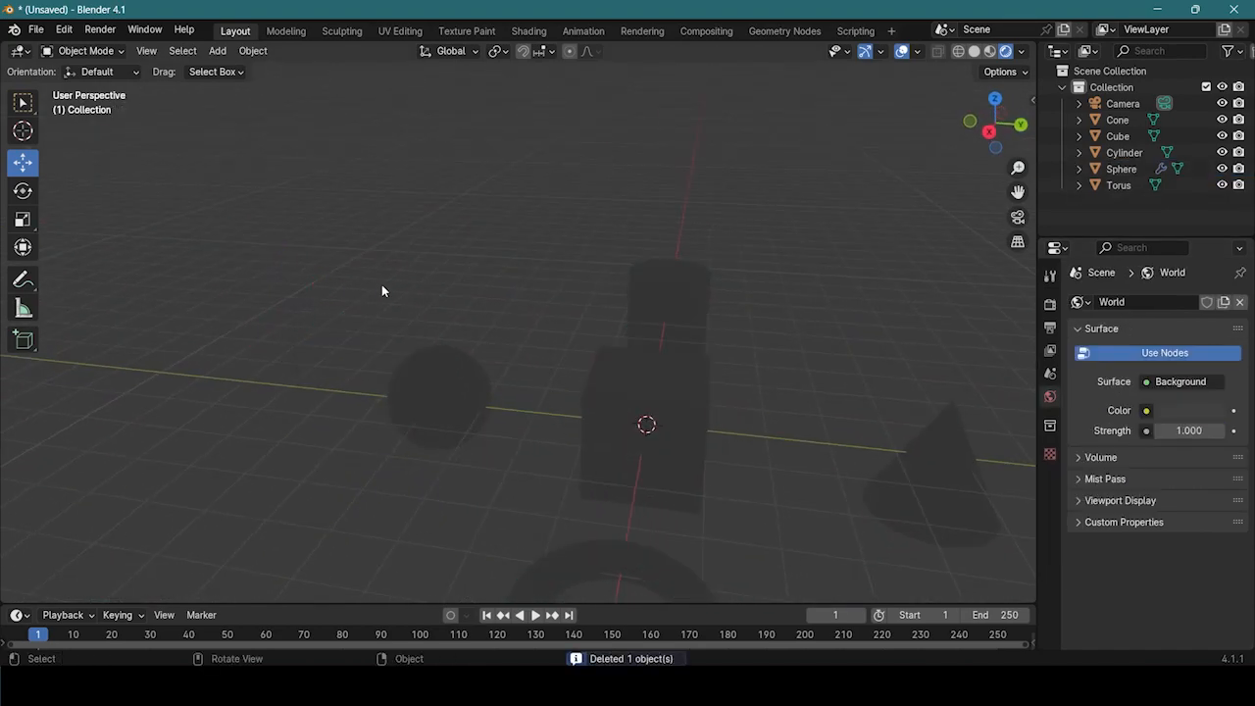
# - Add a new point light and place it above the sphere
pyautogui.hotkey('shift', 'a')
pyautogui.click(216, 52)
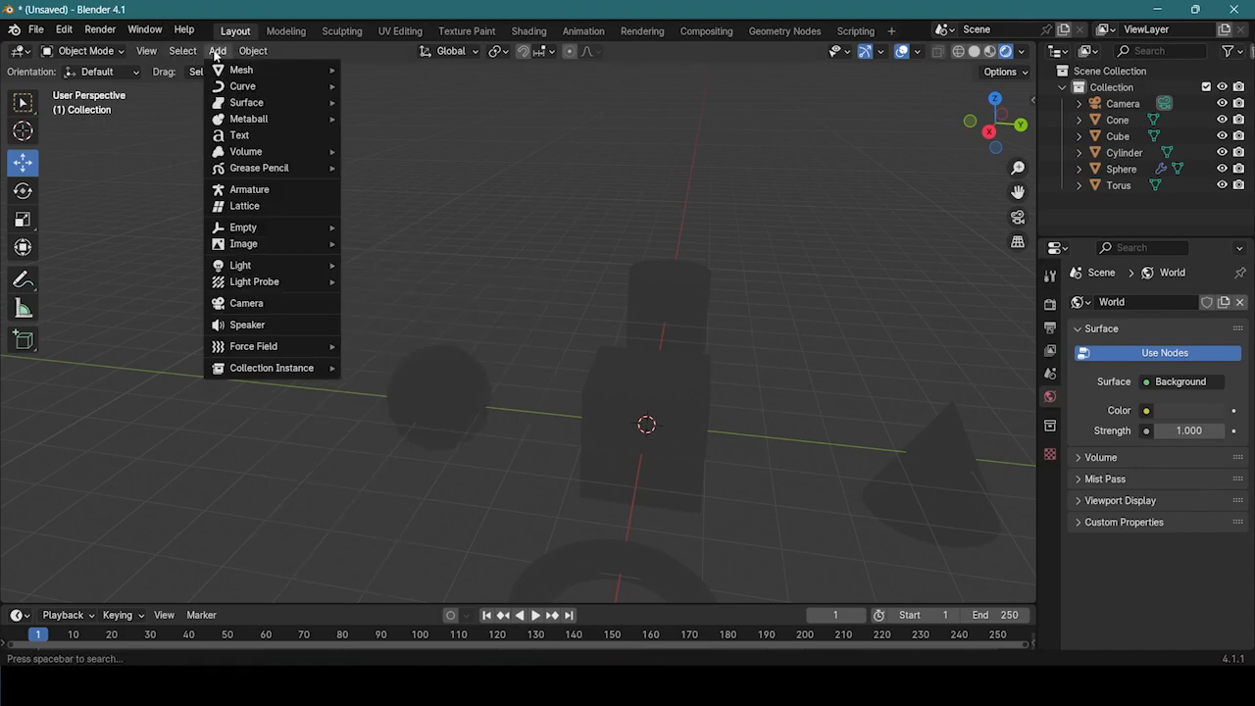
pyautogui.moveTo(291, 265)
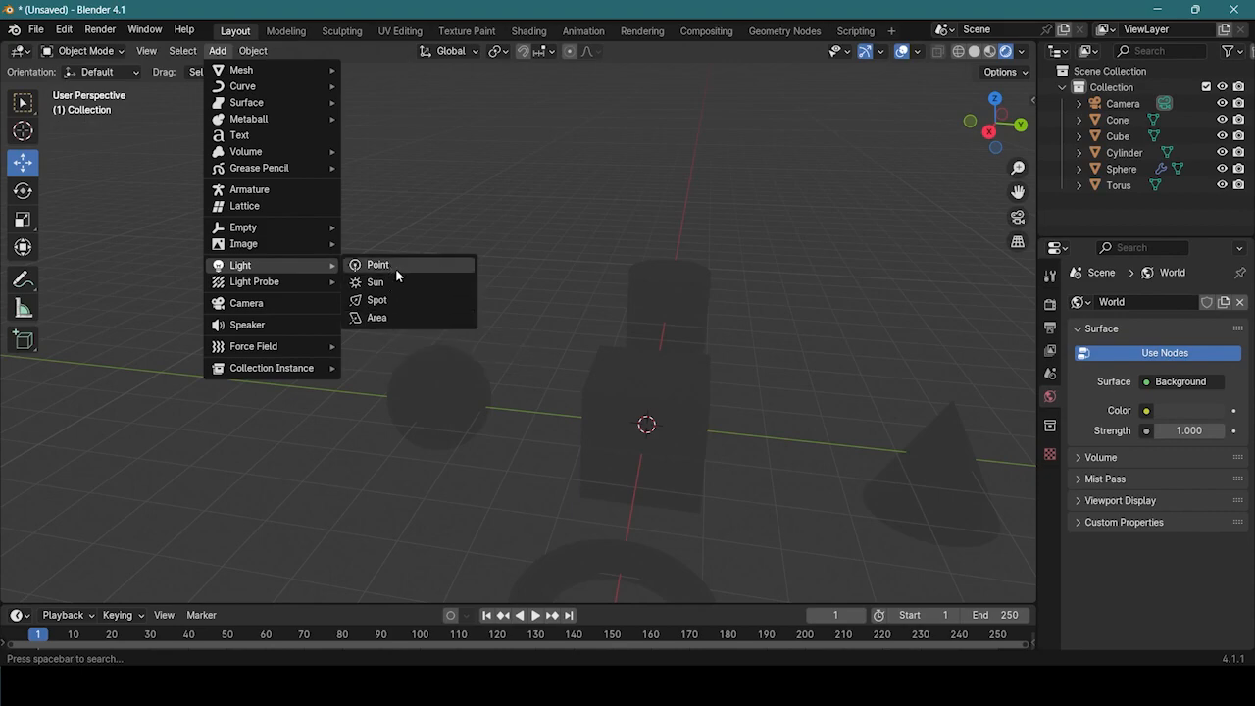
pyautogui.click(378, 264)
pyautogui.moveTo(648, 369); pyautogui.dragTo(653, 250)
pyautogui.moveTo(724, 309); pyautogui.dragTo(448, 403)
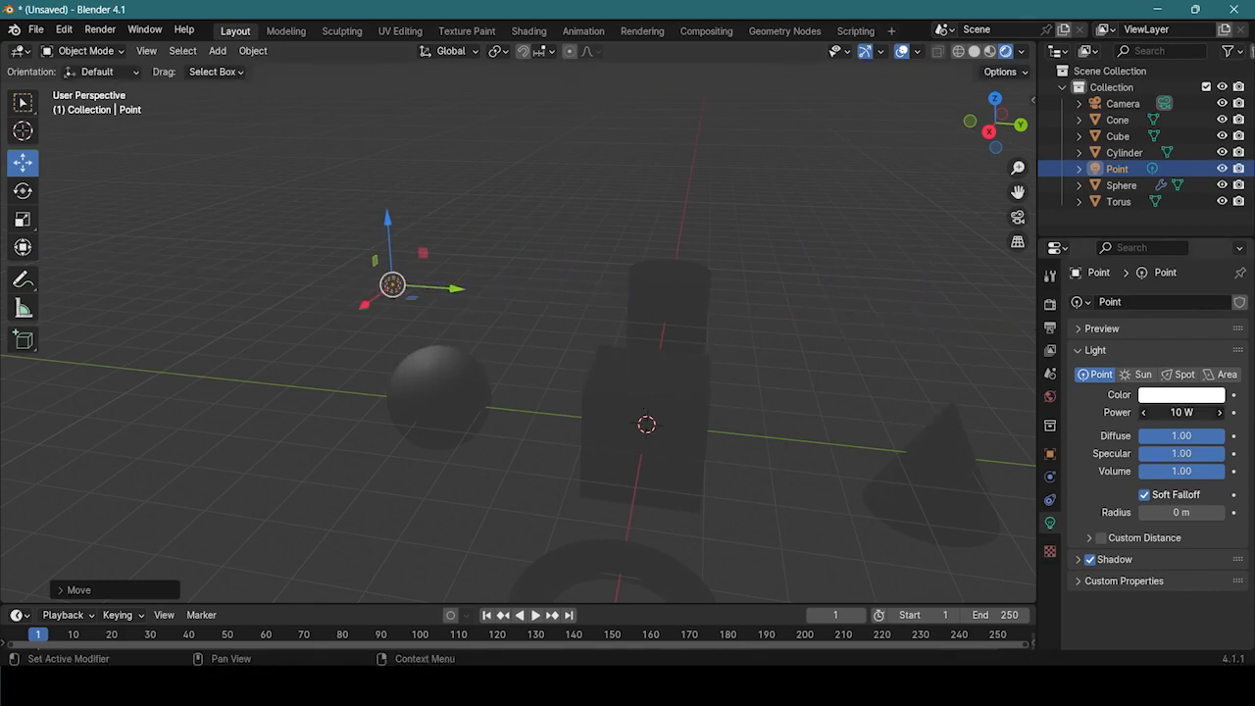
# - Set the new point light's power to 250 W and move the light higher above the sphere
pyautogui.moveTo(1181, 412); pyautogui.dragTo(1140, 412)
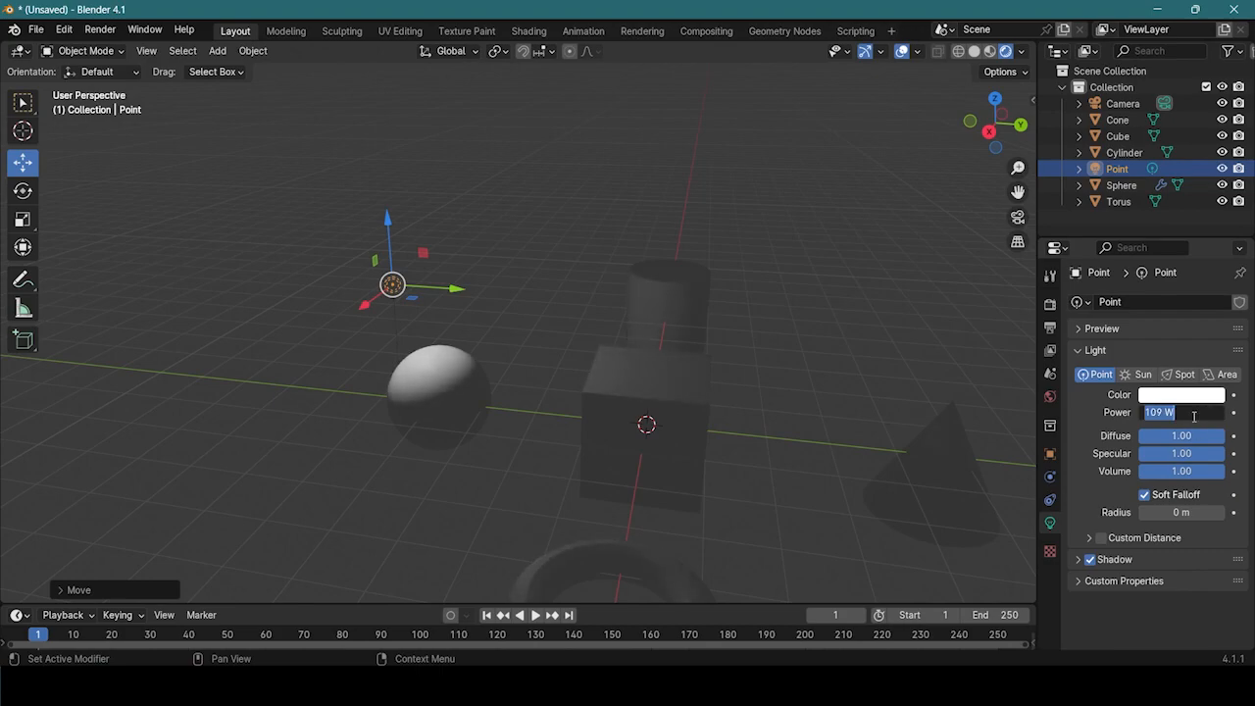
pyautogui.write('0')
pyautogui.press('Return')
pyautogui.moveTo(827, 378); pyautogui.dragTo(859, 388, button='middle')
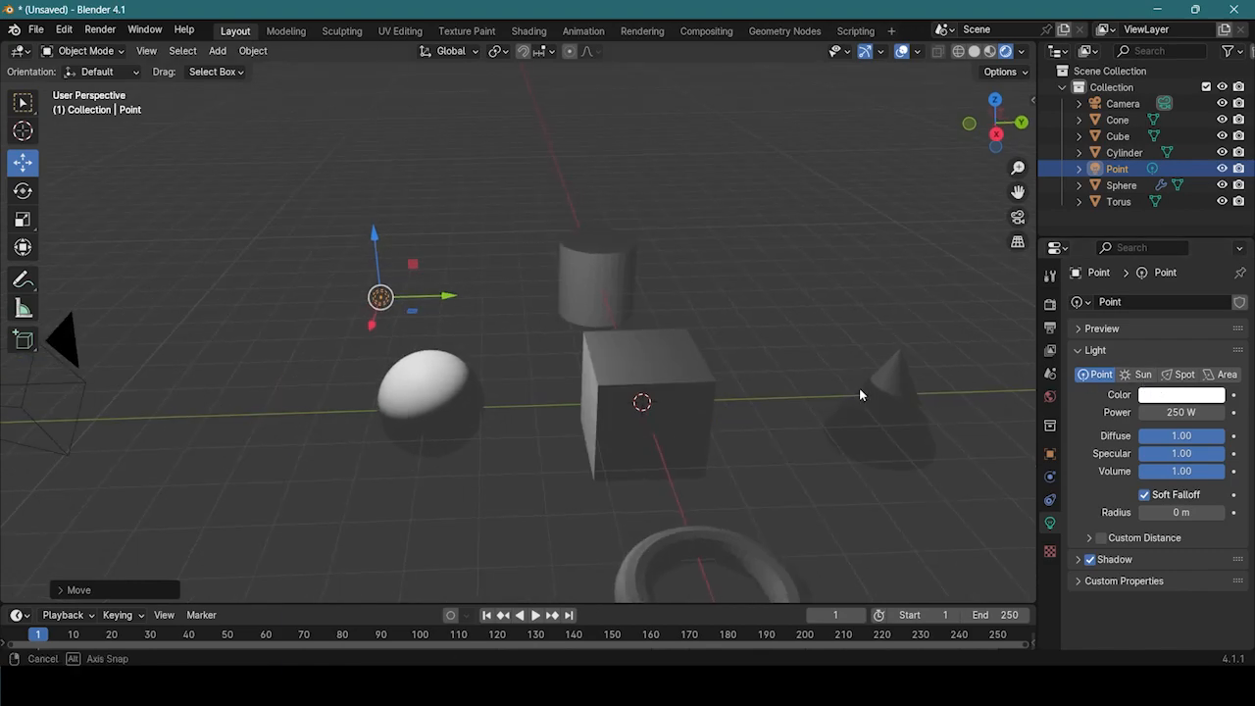
pyautogui.moveTo(378, 314); pyautogui.dragTo(402, 251)
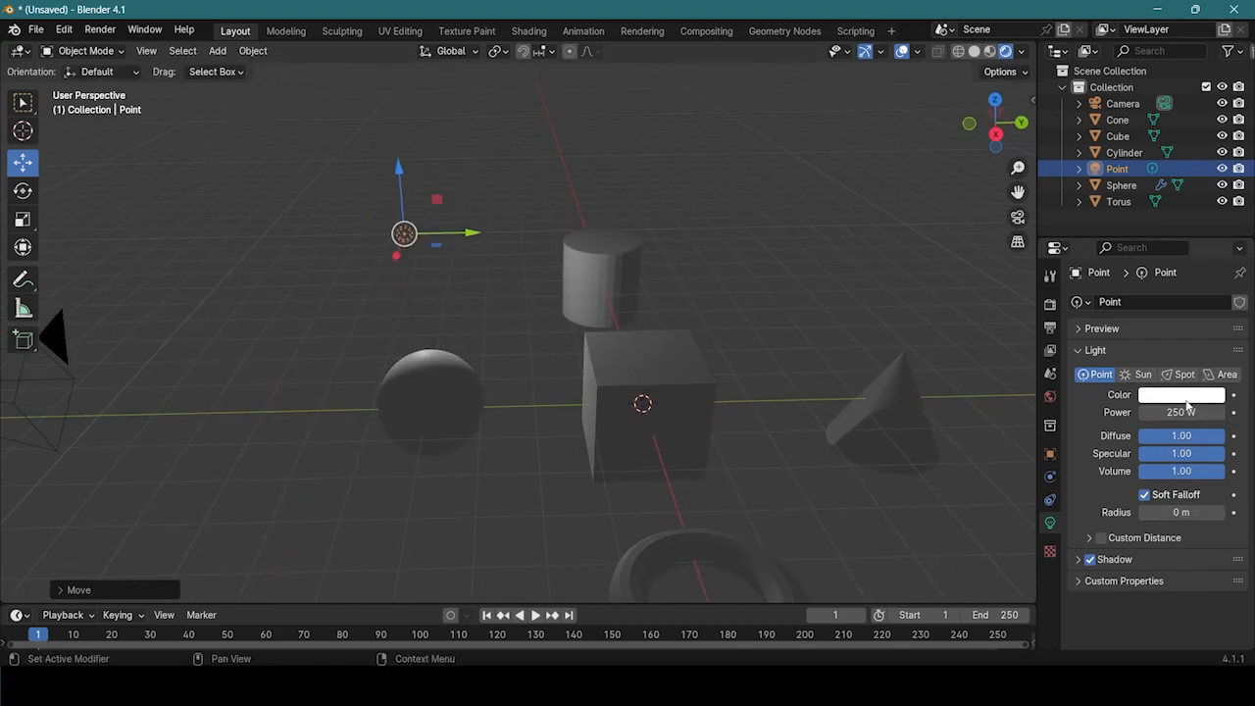
# - Set the point light's color to a pinkish red with hue 0.980, saturation 0.920 and value 1.000
pyautogui.click(1181, 397)
pyautogui.click(1143, 277)
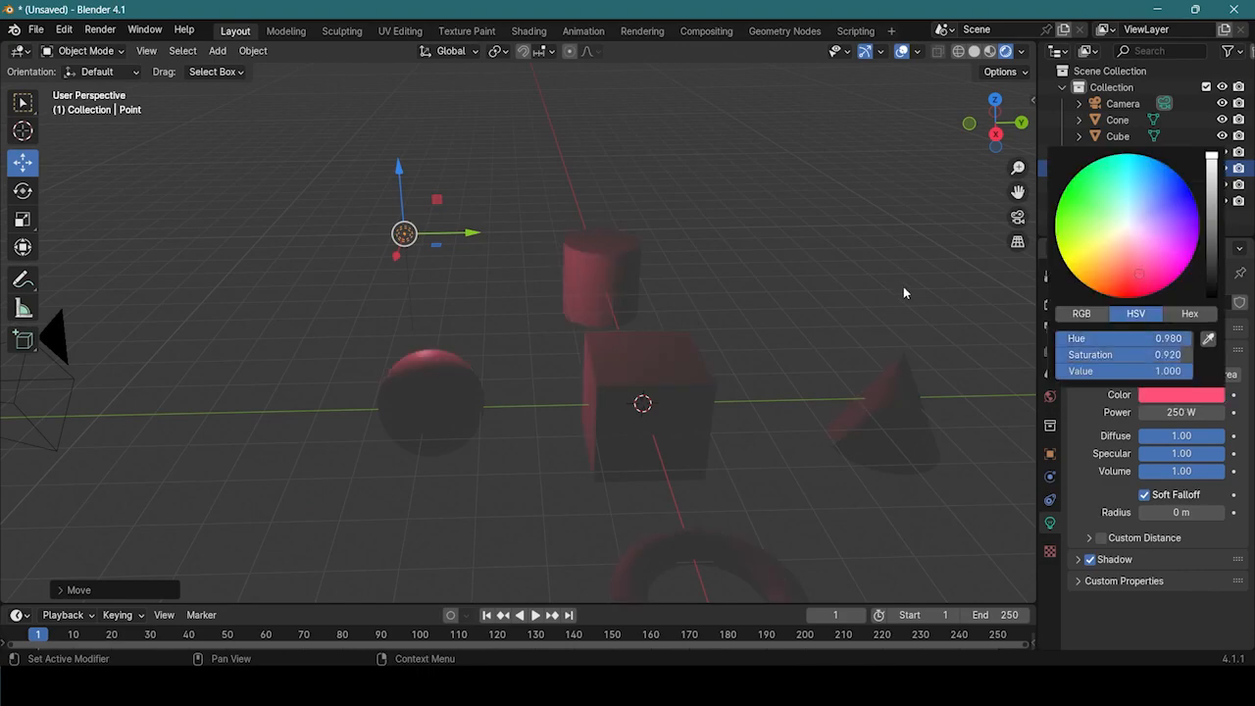
pyautogui.click(472, 387)
# - Duplicate the pink point light and move the copy about 6.5 m along X to the torus side
pyautogui.click(397, 233)
pyautogui.moveTo(433, 239); pyautogui.dragTo(713, 362, button='middle')
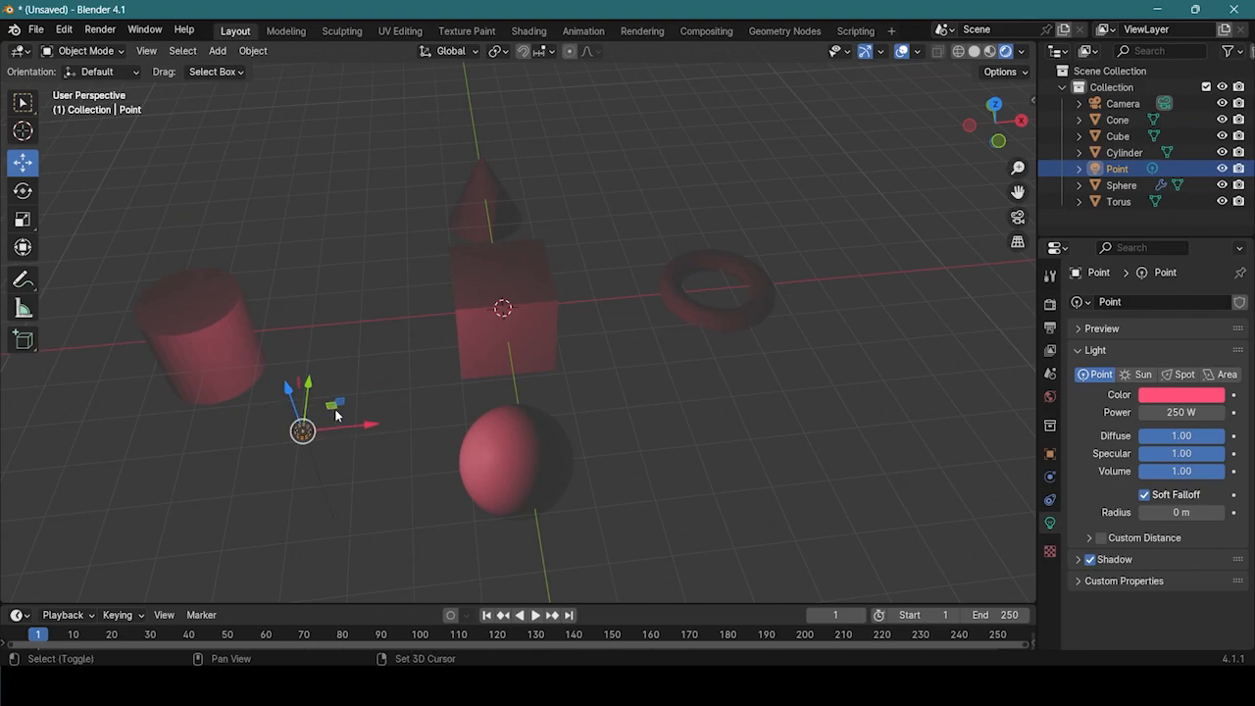
pyautogui.hotkey('shift', 'd')
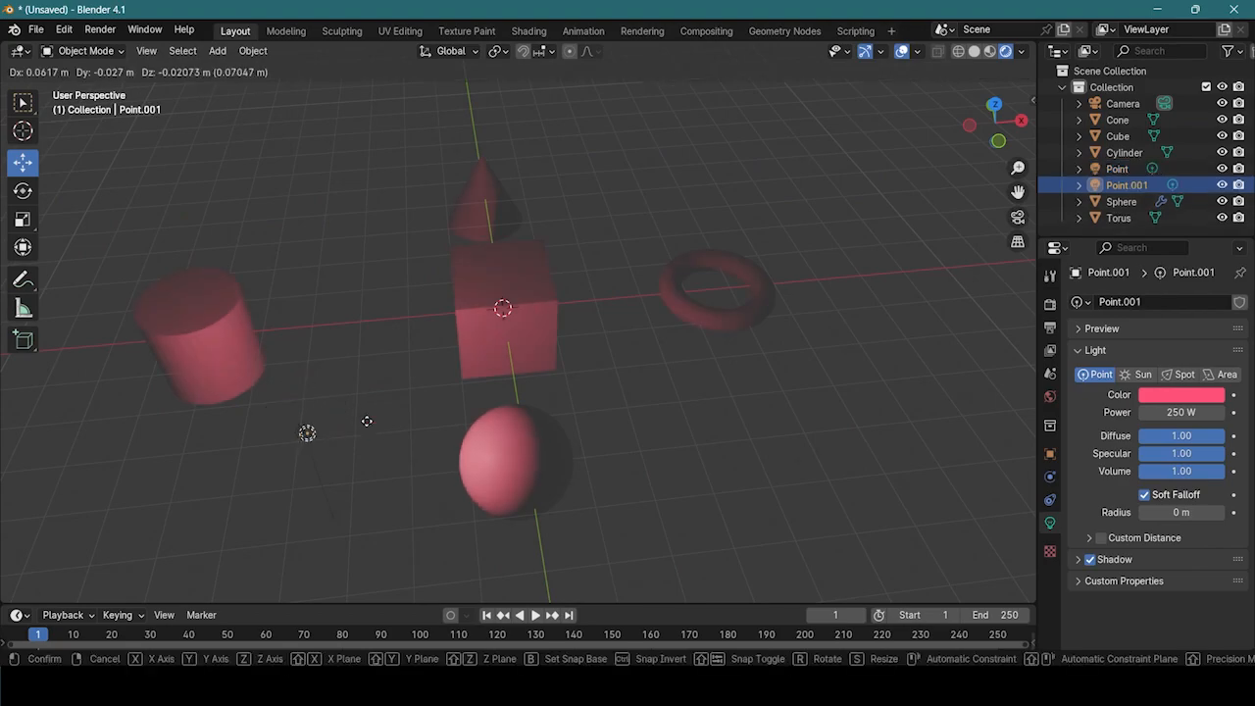
pyautogui.click(367, 421)
pyautogui.press('g')
pyautogui.press('x')
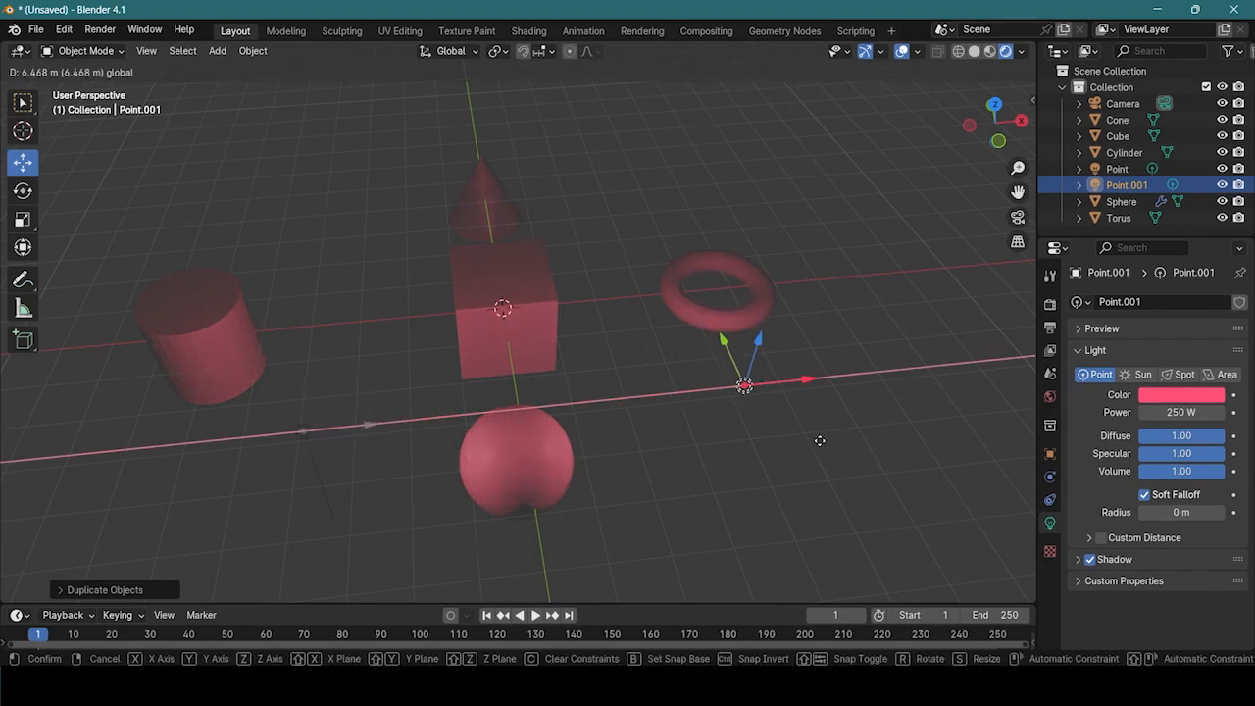
pyautogui.click(832, 435)
# - Set the duplicated light's color to blue and move it along Y
pyautogui.click(1160, 396)
pyautogui.click(1157, 235)
pyautogui.moveTo(749, 355); pyautogui.dragTo(652, 155)
pyautogui.moveTo(755, 323); pyautogui.dragTo(697, 333, button='middle')
pyautogui.scroll(2, 722, 421)
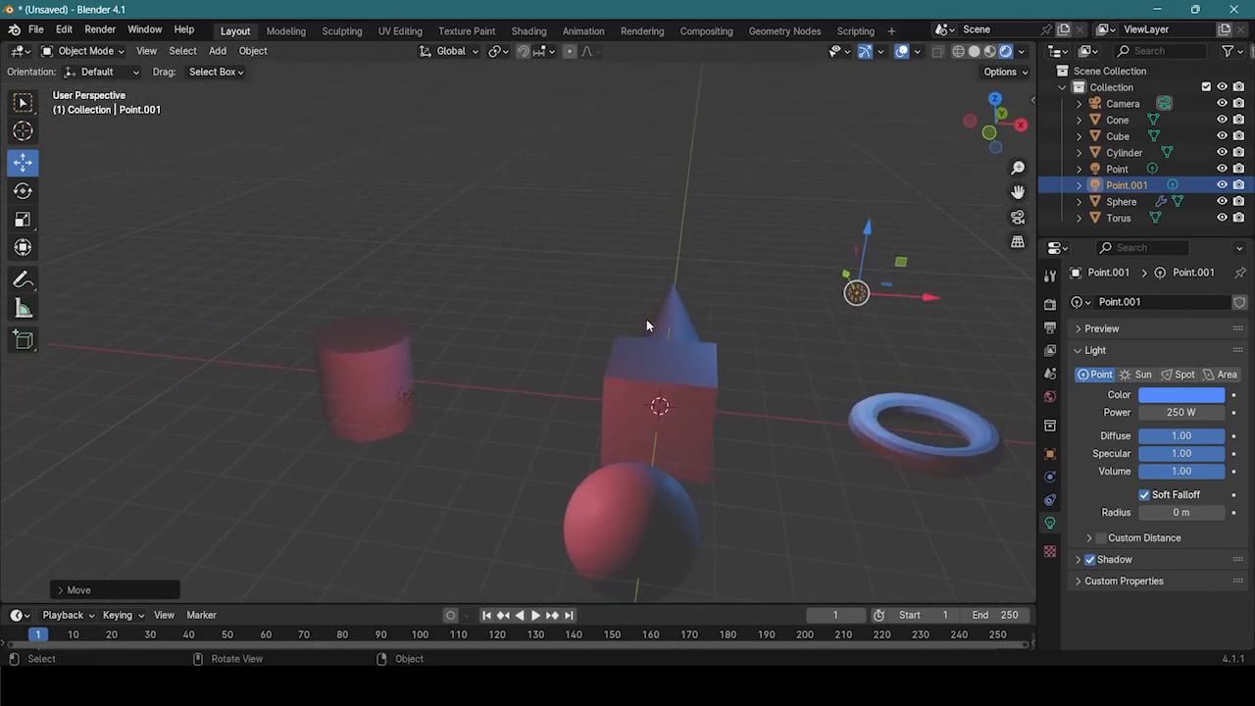
# - View the shapes under both colored lights and delete the blue duplicate
pyautogui.click(637, 288)
pyautogui.scroll(-3, 647, 284)
pyautogui.moveTo(698, 212); pyautogui.dragTo(763, 332)
pyautogui.scroll(2, 648, 248)
pyautogui.scroll(-2, 642, 299)
pyautogui.moveTo(703, 348); pyautogui.dragTo(548, 319, button='middle')
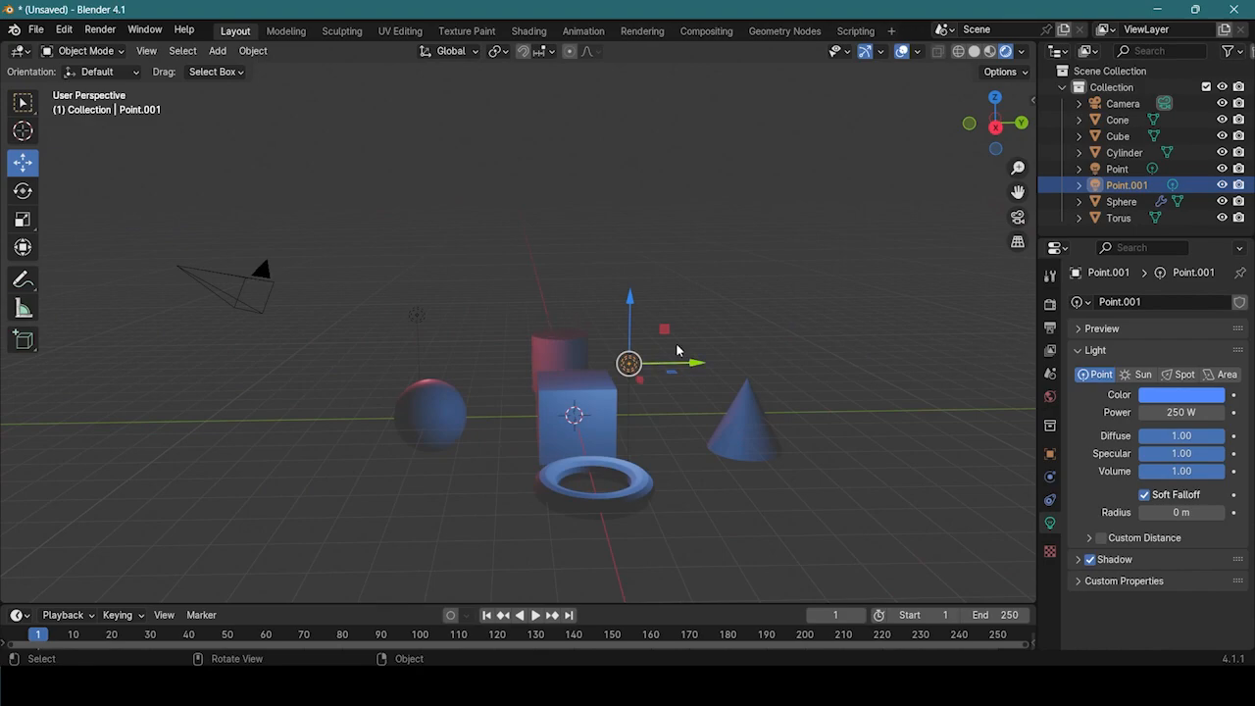
pyautogui.press('Delete')
# - Add a spot light high above the cube and delete it again
pyautogui.hotkey('shift', 'a')
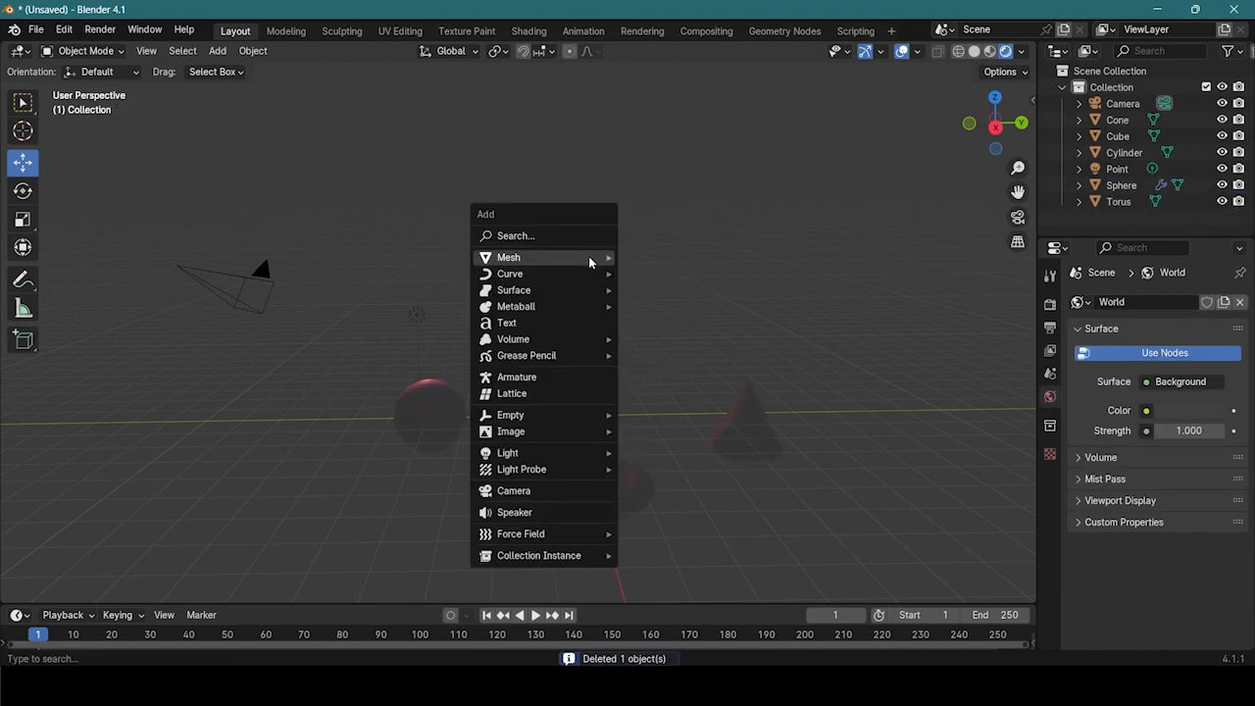
pyautogui.moveTo(578, 453)
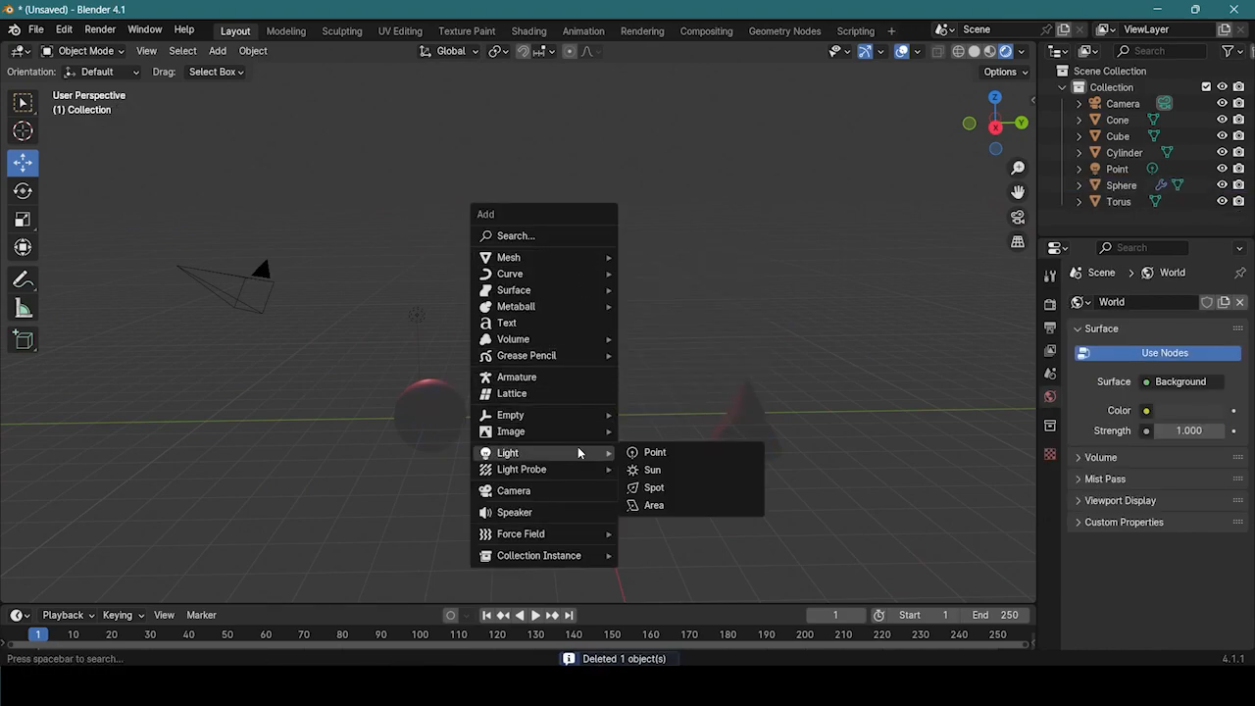
pyautogui.click(653, 488)
pyautogui.moveTo(576, 369)
pyautogui.mouseDown()
pyautogui.moveTo(574, 246)
pyautogui.moveTo(569, 579)
pyautogui.moveTo(560, 507)
pyautogui.moveTo(564, 560)
pyautogui.mouseUp()
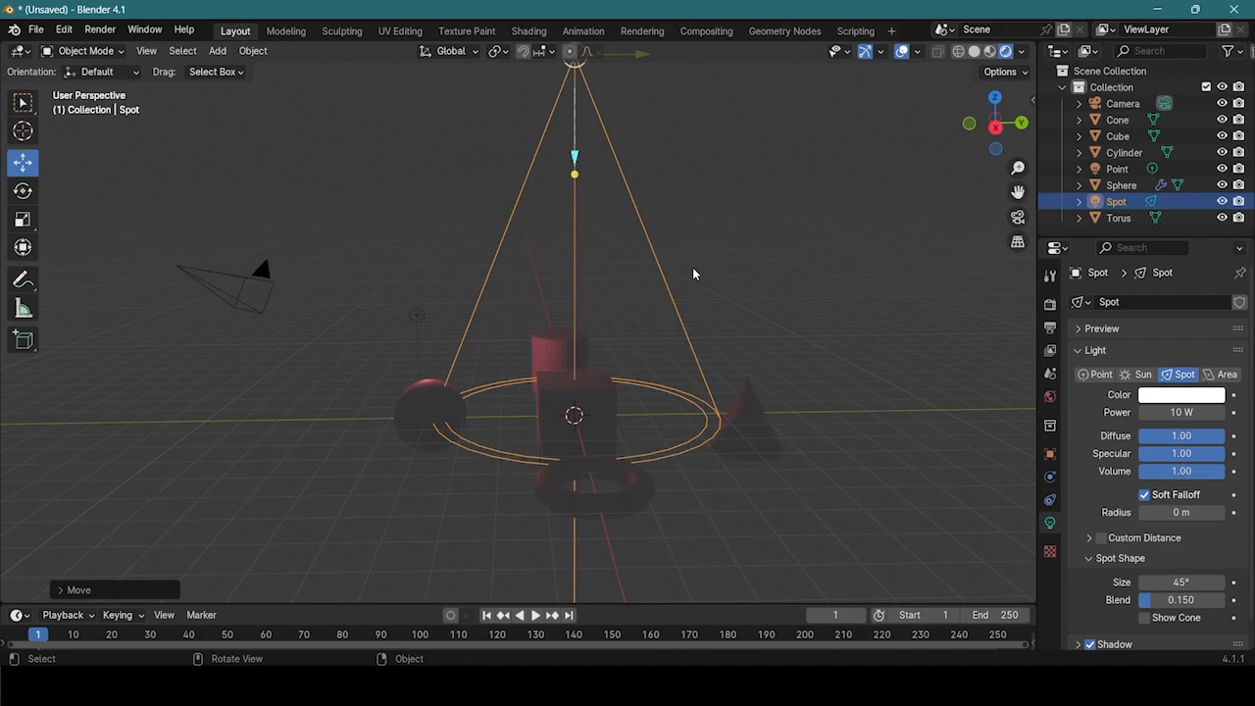
pyautogui.press('Delete')
# - Change the type of the pink point light above the sphere to Spot
pyautogui.scroll(5, 458, 316)
pyautogui.scroll(-3, 423, 314)
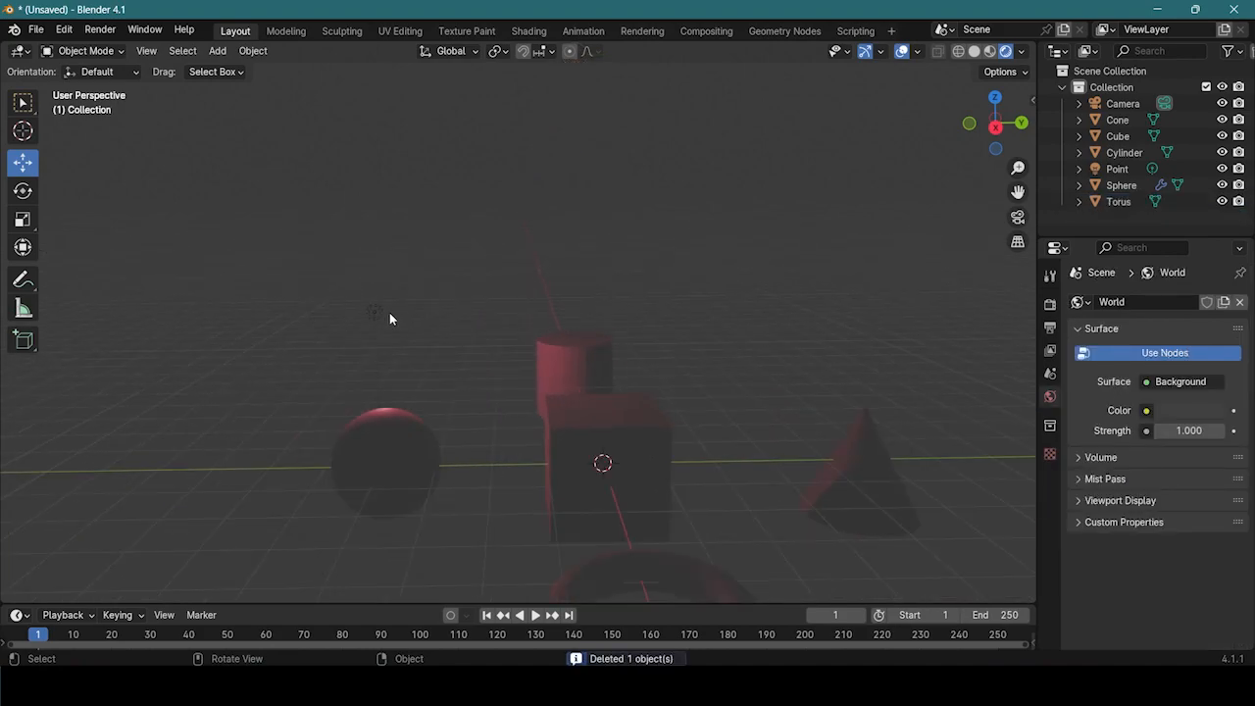
pyautogui.click(376, 313)
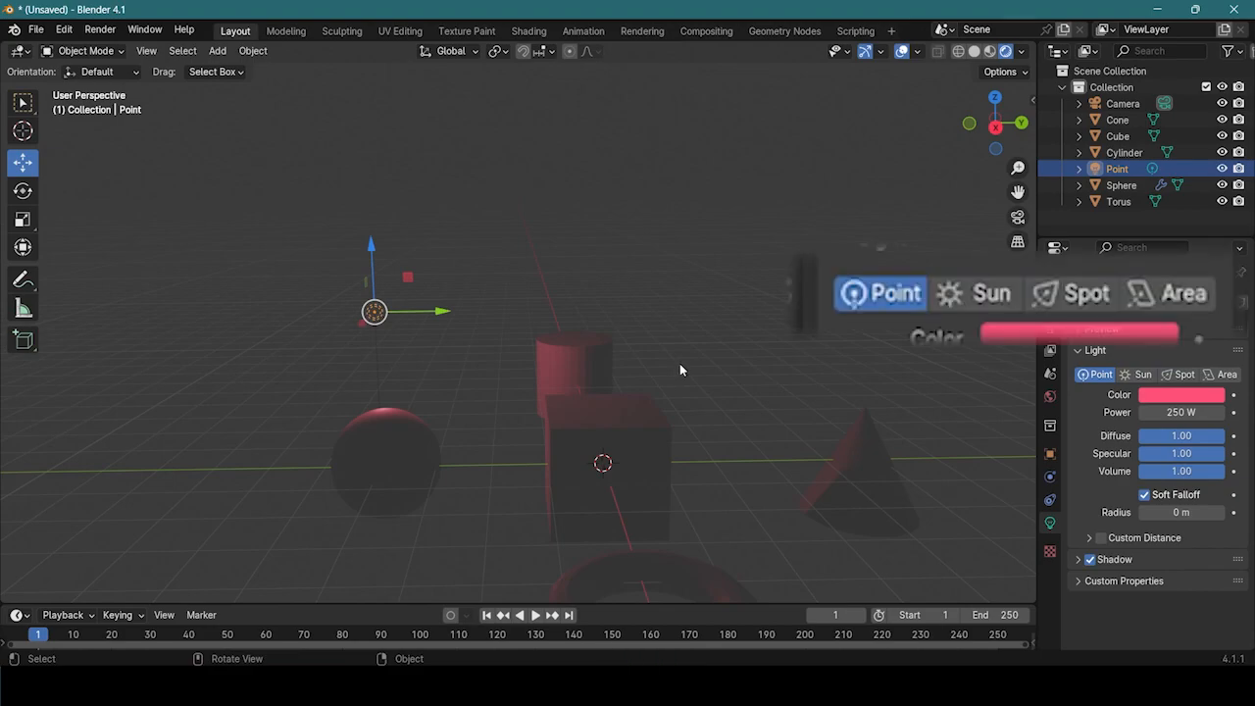
pyautogui.click(1182, 374)
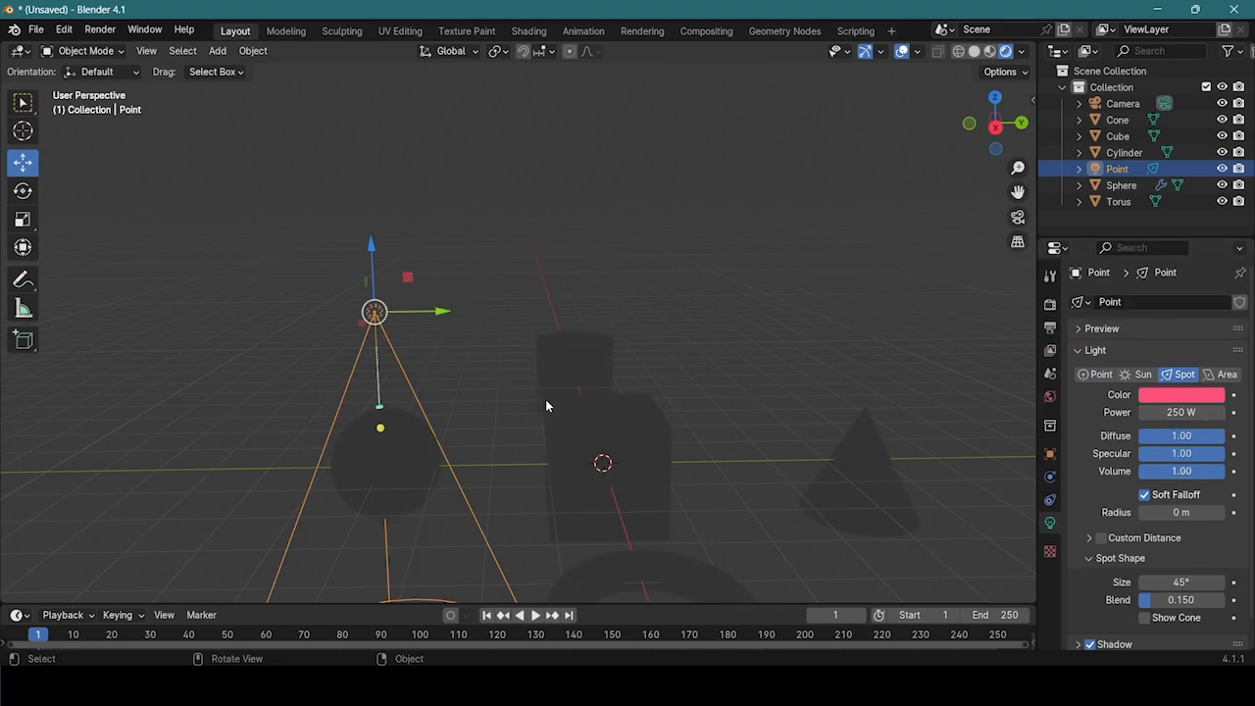
# - Rotate the pink spot light with trackball rotation so its cone falls on the sphere and cube
pyautogui.press('r')
pyautogui.moveTo(424, 283); pyautogui.dragTo(364, 262)
pyautogui.moveTo(401, 323); pyautogui.dragTo(369, 316)
pyautogui.moveTo(368, 316); pyautogui.dragTo(643, 451, button='middle')
pyautogui.press('r')
pyautogui.press('r')
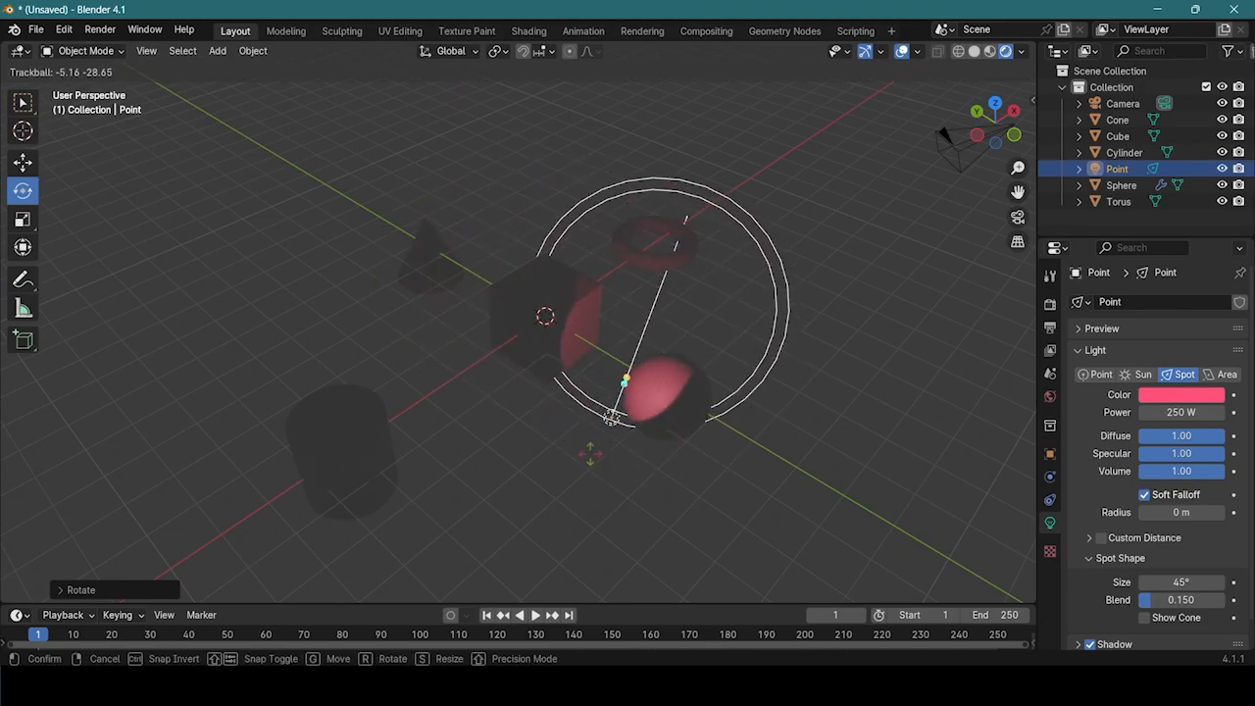
pyautogui.click(640, 438)
pyautogui.moveTo(701, 411); pyautogui.dragTo(586, 373, button='middle')
pyautogui.scroll(-2, 636, 390)
pyautogui.scroll(3, 586, 372)
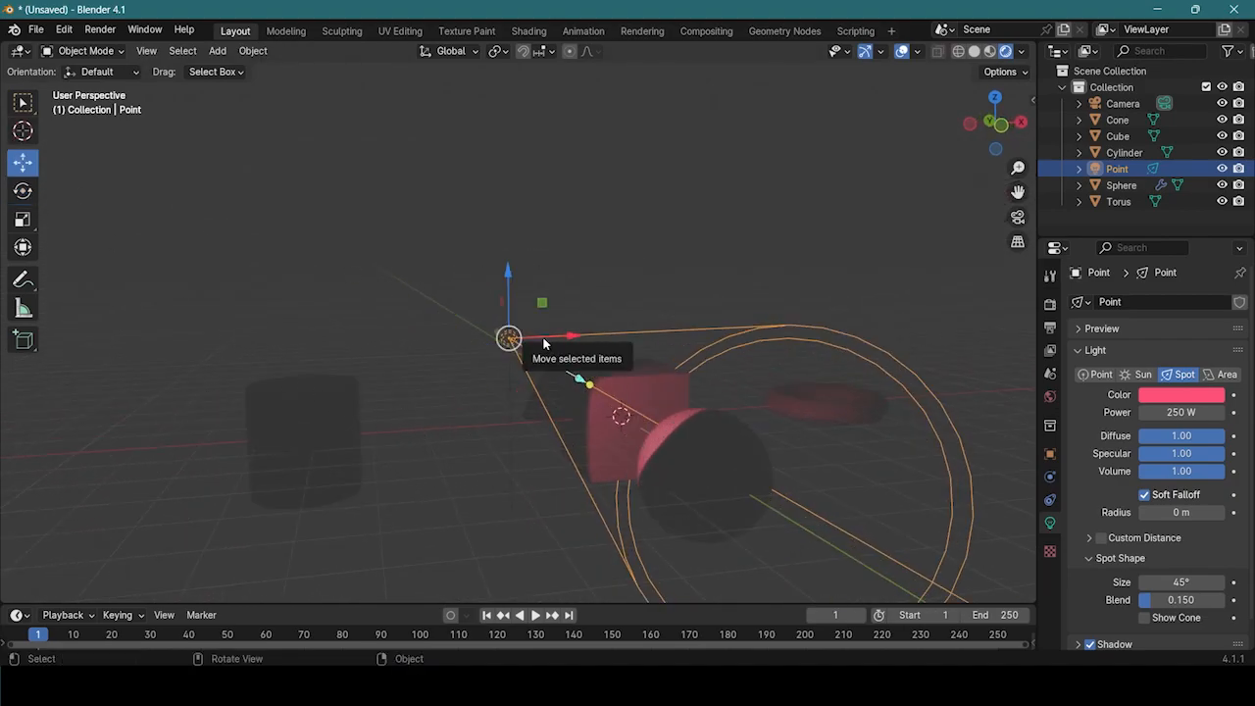
# - Resize the pink spot light and view its beam from several sides
pyautogui.press('s')
pyautogui.press('r')
pyautogui.moveTo(468, 455); pyautogui.dragTo(472, 485, button='middle')
pyautogui.press('s')
pyautogui.moveTo(576, 339); pyautogui.dragTo(561, 363)
pyautogui.moveTo(684, 412); pyautogui.dragTo(427, 361, button='middle')
pyautogui.moveTo(519, 389); pyautogui.dragTo(514, 439, button='middle')
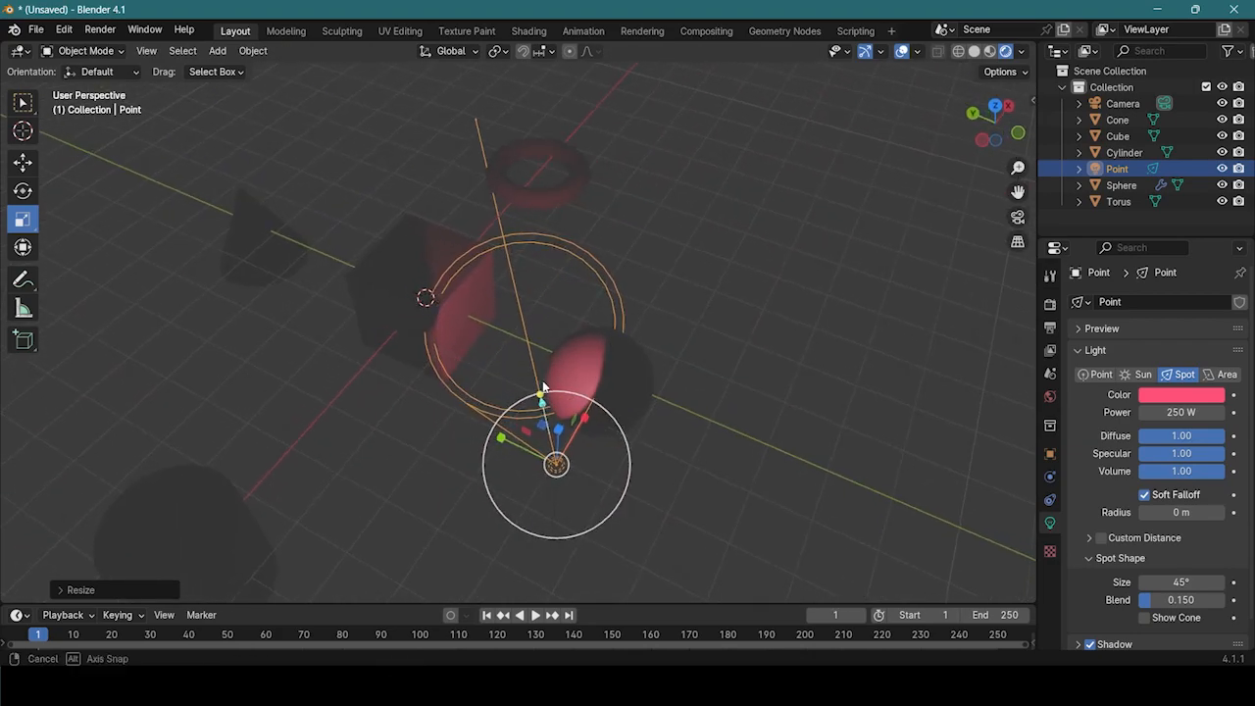
pyautogui.moveTo(543, 384); pyautogui.dragTo(501, 448, button='middle')
pyautogui.moveTo(562, 387); pyautogui.dragTo(529, 389, button='middle')
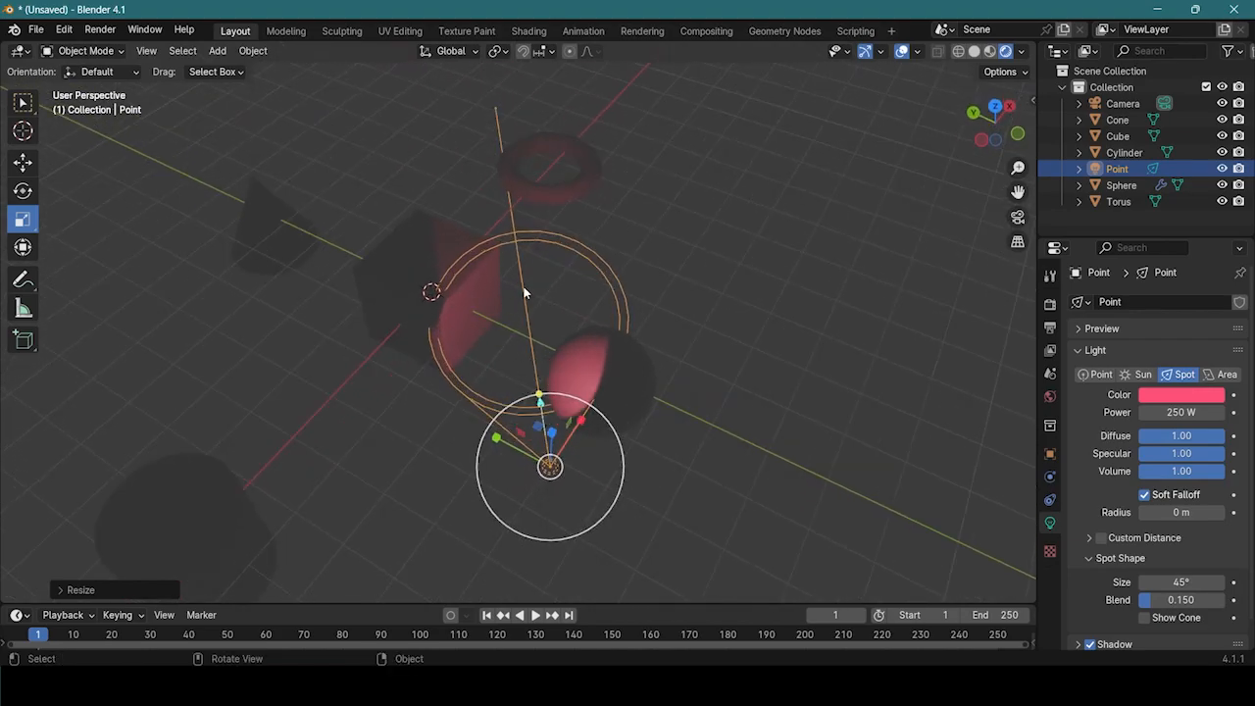
pyautogui.moveTo(530, 288); pyautogui.dragTo(493, 372, button='middle')
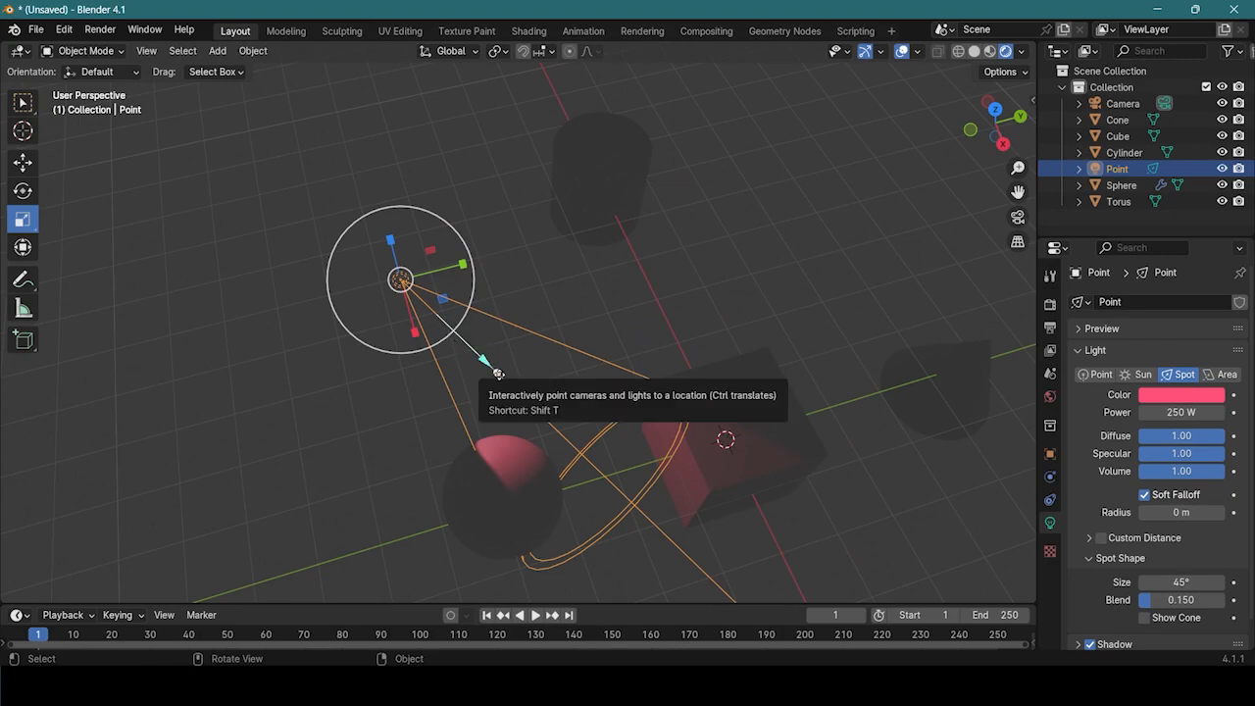
# - Aim the spot light across the cube and sphere and widen its cone to 55.5°
pyautogui.moveTo(499, 374); pyautogui.dragTo(734, 367)
pyautogui.moveTo(735, 366); pyautogui.dragTo(573, 375, button='middle')
pyautogui.moveTo(474, 380); pyautogui.dragTo(580, 394)
pyautogui.moveTo(581, 394); pyautogui.dragTo(462, 360, button='middle')
pyautogui.moveTo(489, 336); pyautogui.dragTo(496, 362)
pyautogui.moveTo(608, 403); pyautogui.dragTo(710, 266, button='middle')
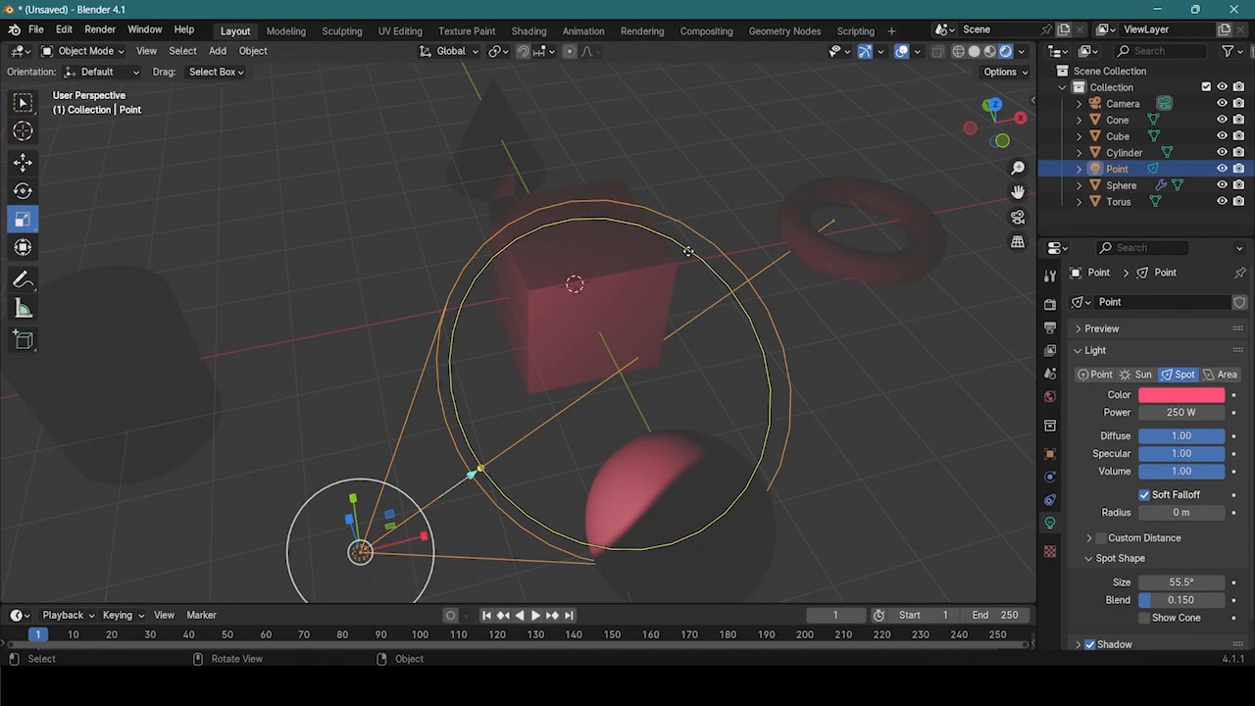
pyautogui.moveTo(738, 380); pyautogui.dragTo(754, 348, button='middle')
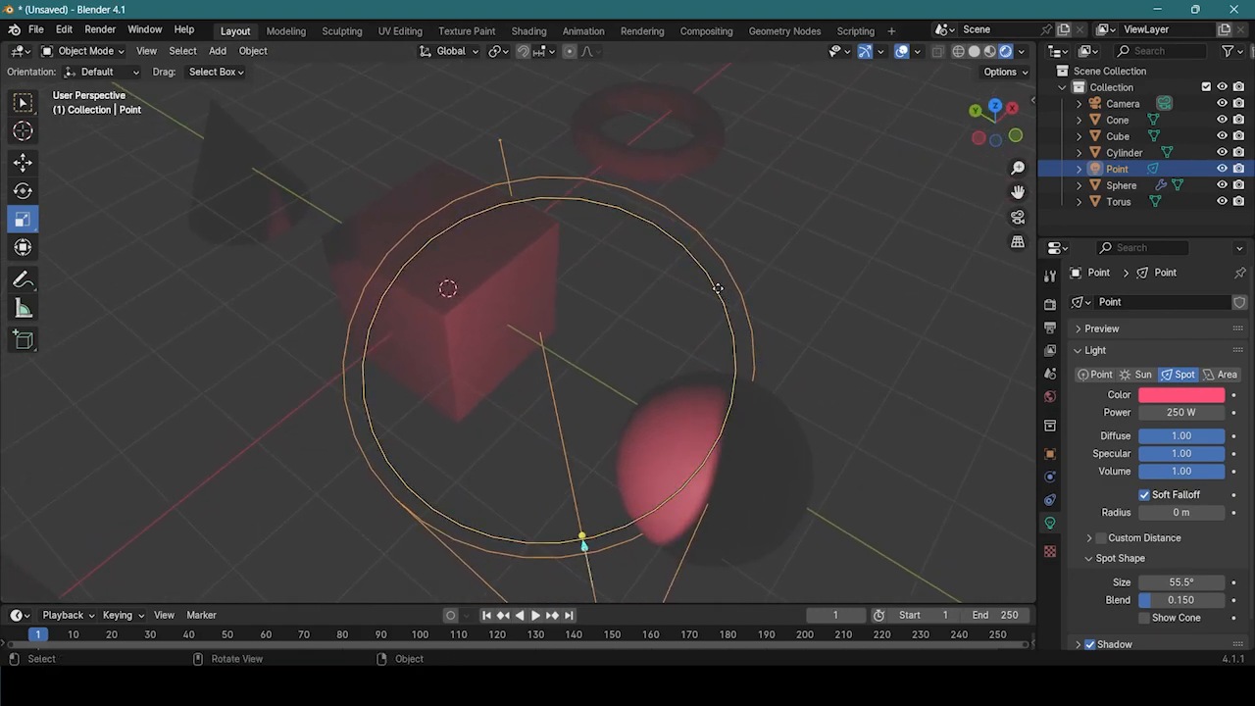
# - Vary the spot light's blend through 0.614 and 0.992, ending at 0
pyautogui.moveTo(718, 289); pyautogui.dragTo(671, 382)
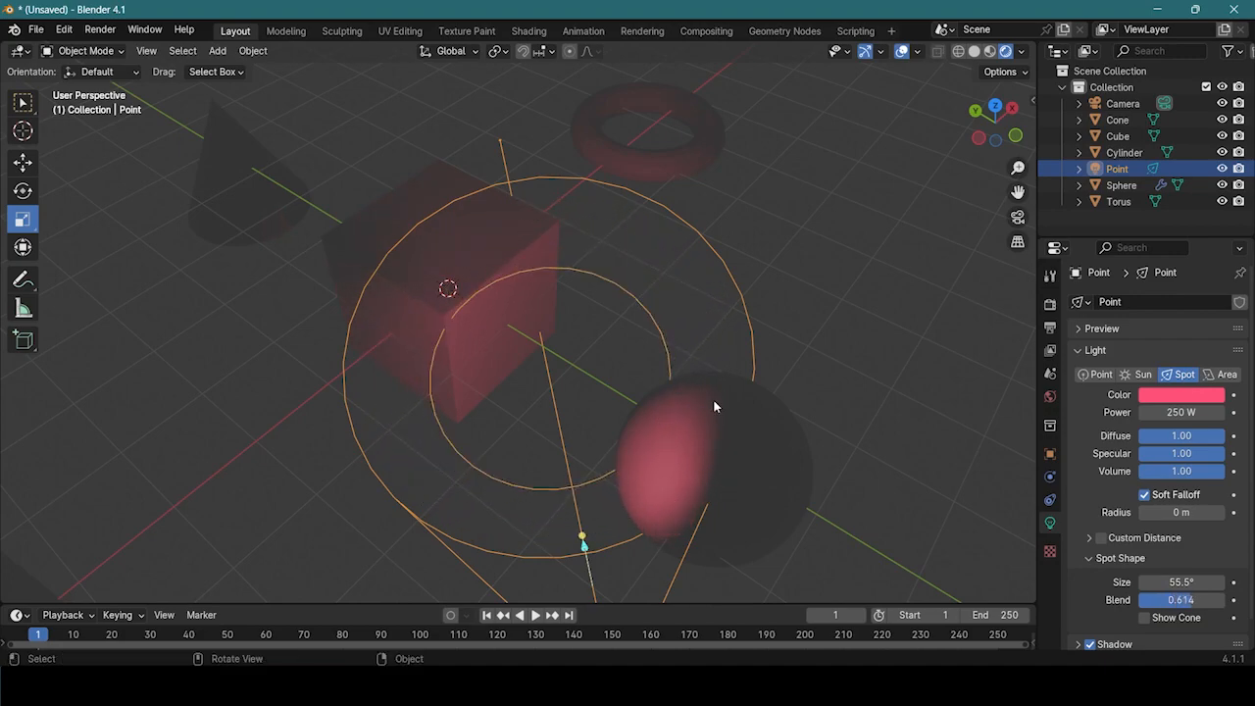
pyautogui.scroll(3, 702, 440)
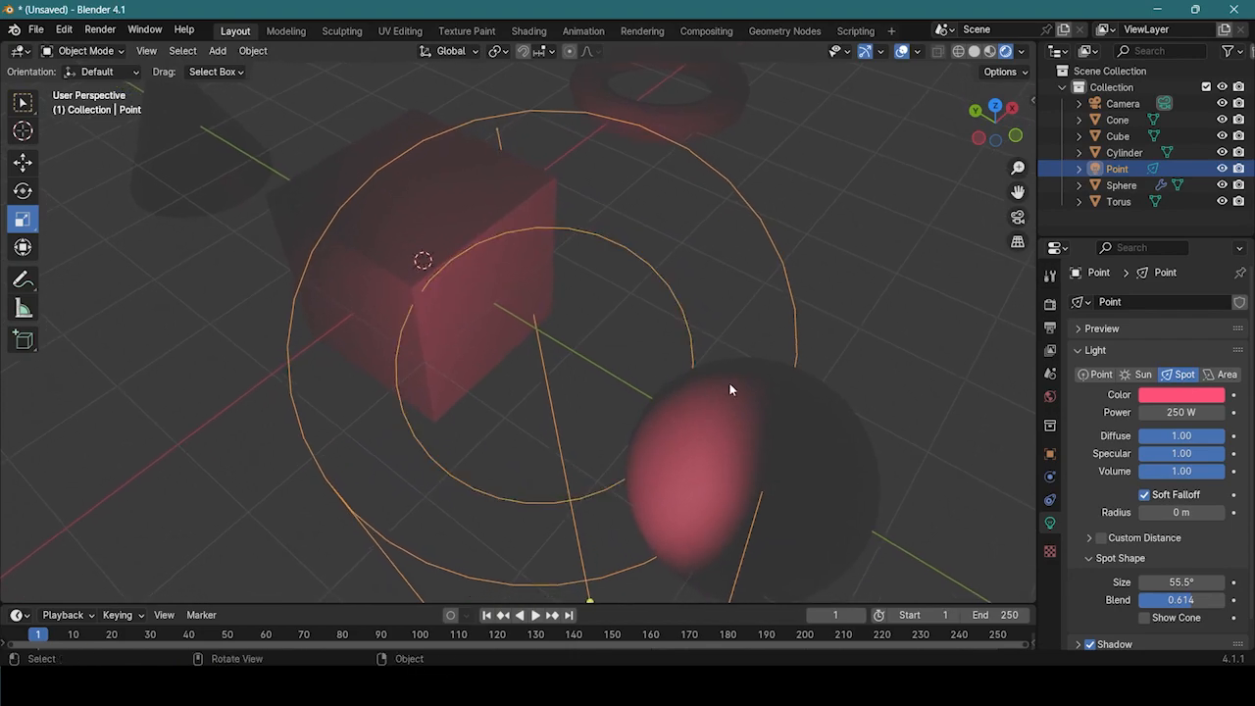
pyautogui.moveTo(653, 286); pyautogui.dragTo(577, 406)
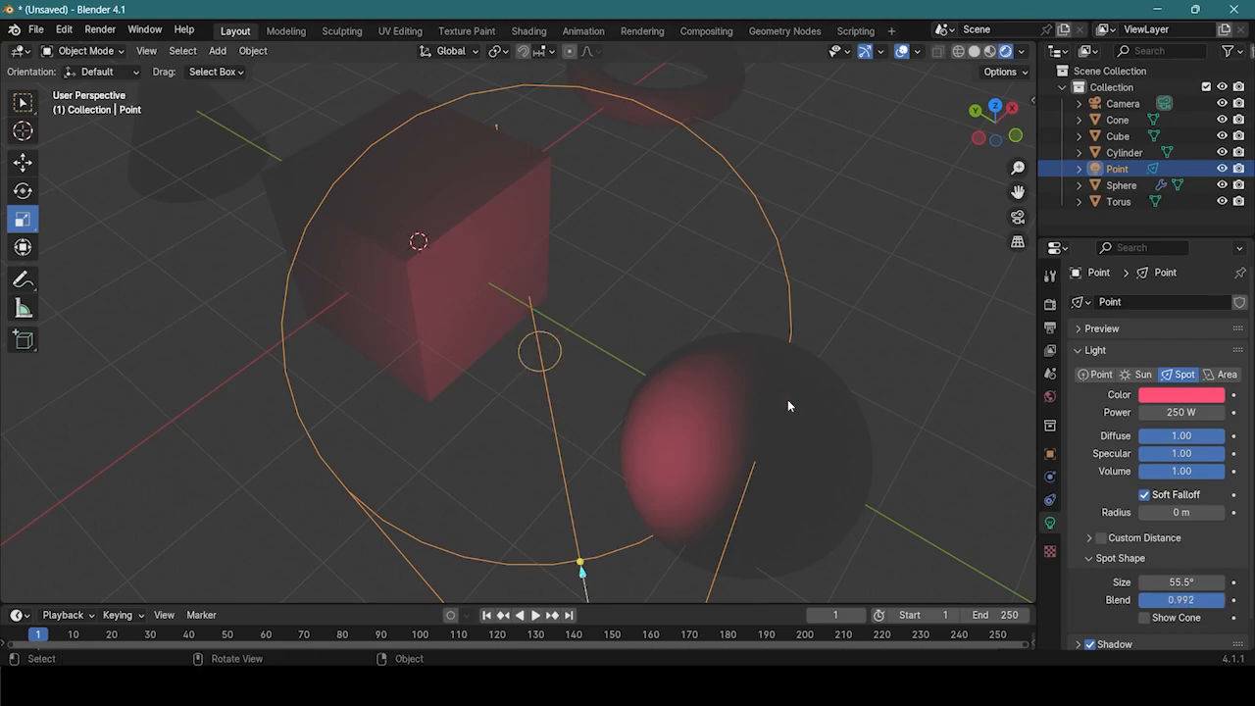
pyautogui.moveTo(636, 427); pyautogui.dragTo(619, 379, button='middle')
pyautogui.moveTo(616, 373); pyautogui.dragTo(923, 322)
pyautogui.moveTo(923, 323); pyautogui.dragTo(380, 332, button='middle')
# - Rotate the spot light about its own origin with the Rotate tool
pyautogui.hotkey('shift', 'space')
pyautogui.press('r')
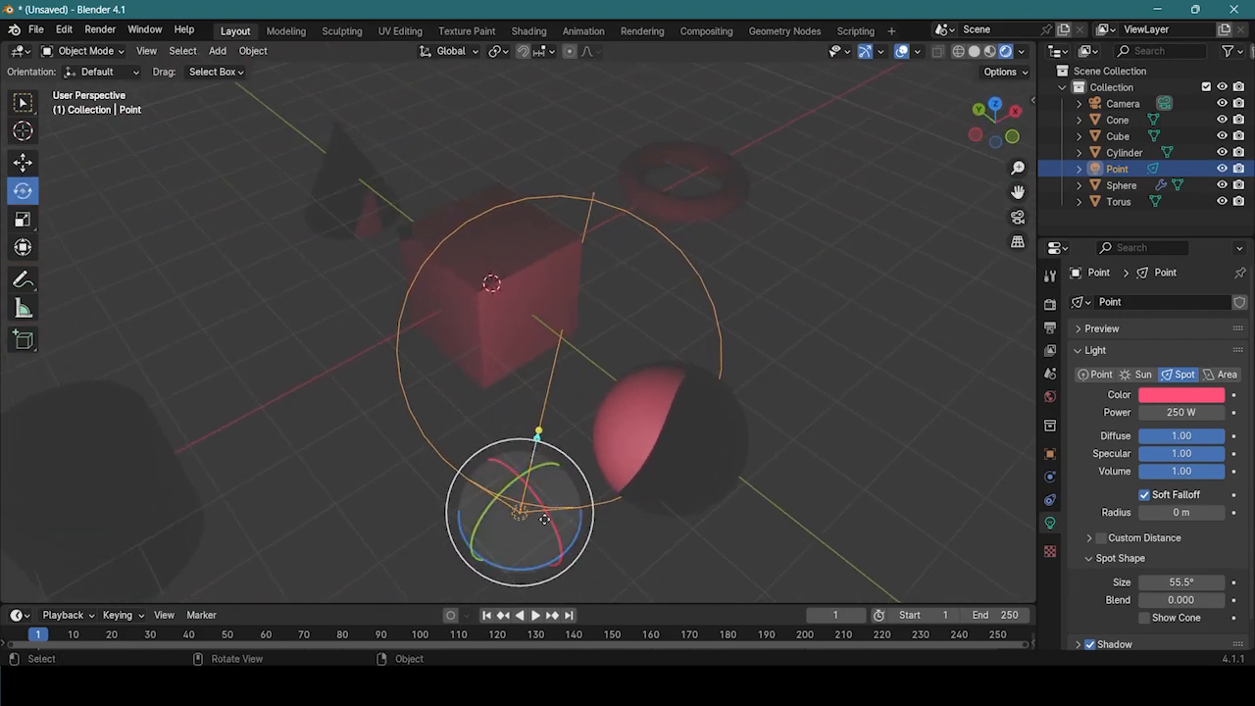
pyautogui.moveTo(537, 564); pyautogui.dragTo(467, 466)
pyautogui.moveTo(468, 466); pyautogui.dragTo(406, 373, button='middle')
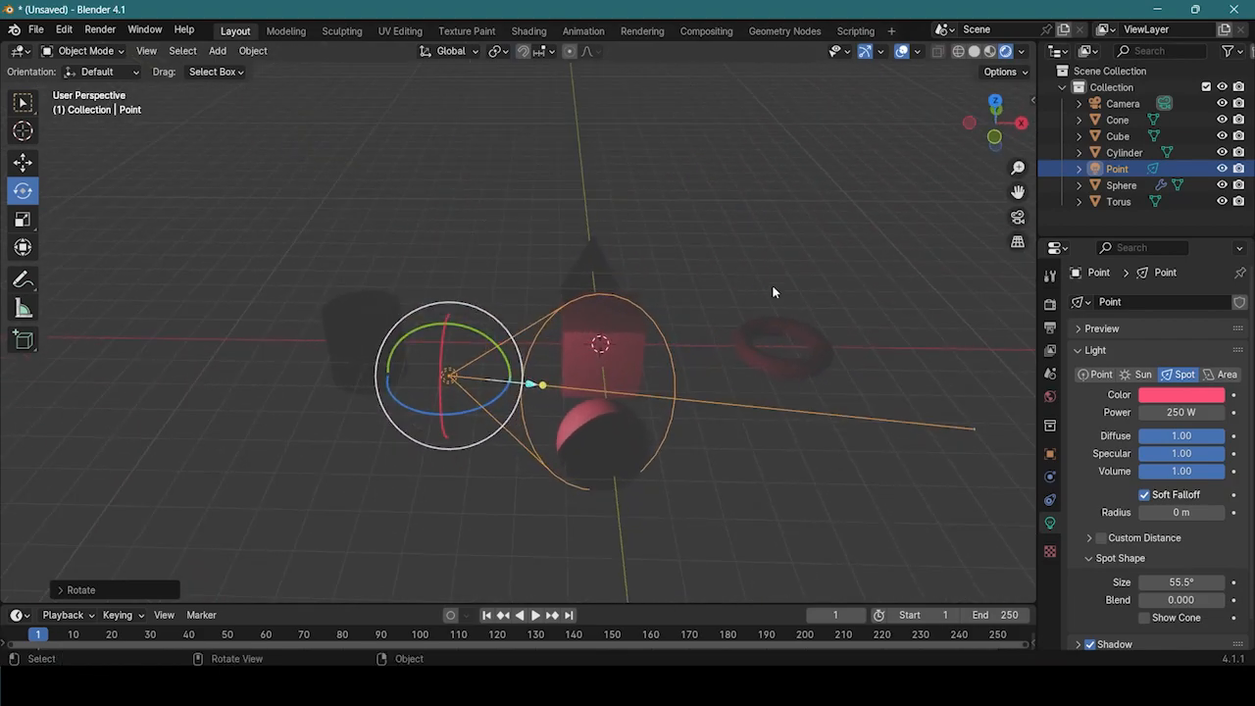
# - Examine the transform pivot point options and the 3D cursor's location inside the cube
pyautogui.click(502, 51)
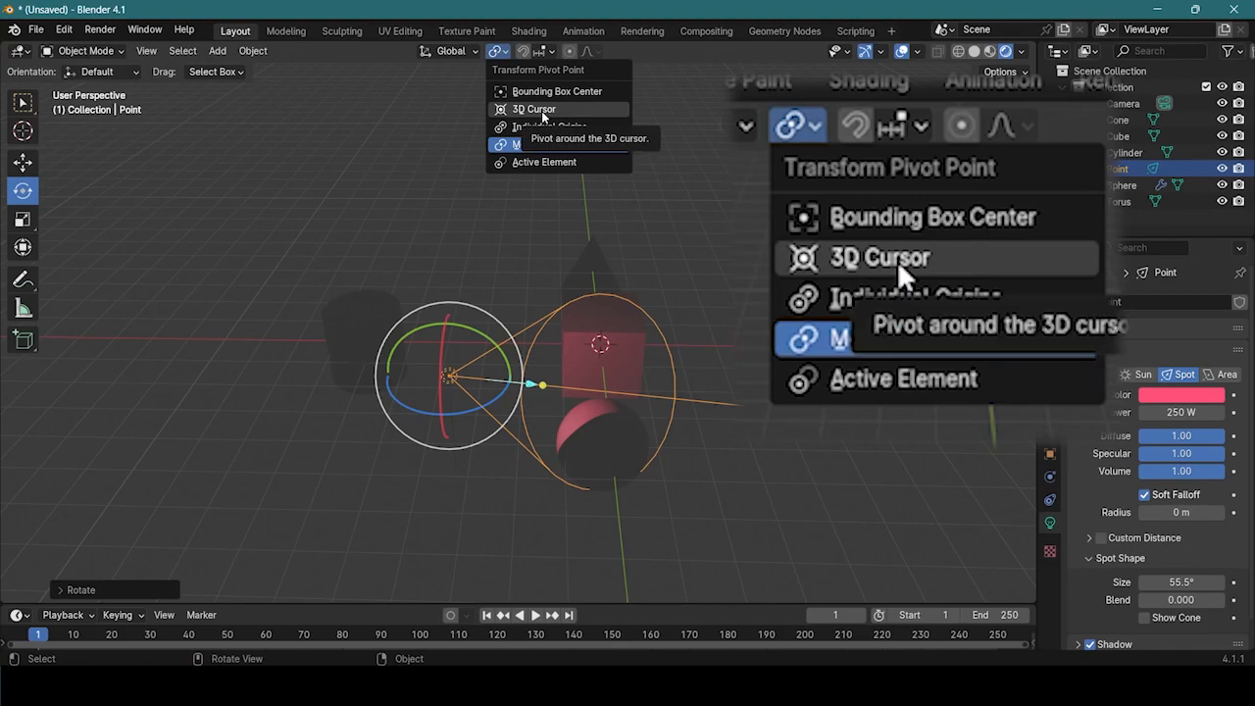
pyautogui.scroll(1, 620, 283)
pyautogui.scroll(8, 627, 314)
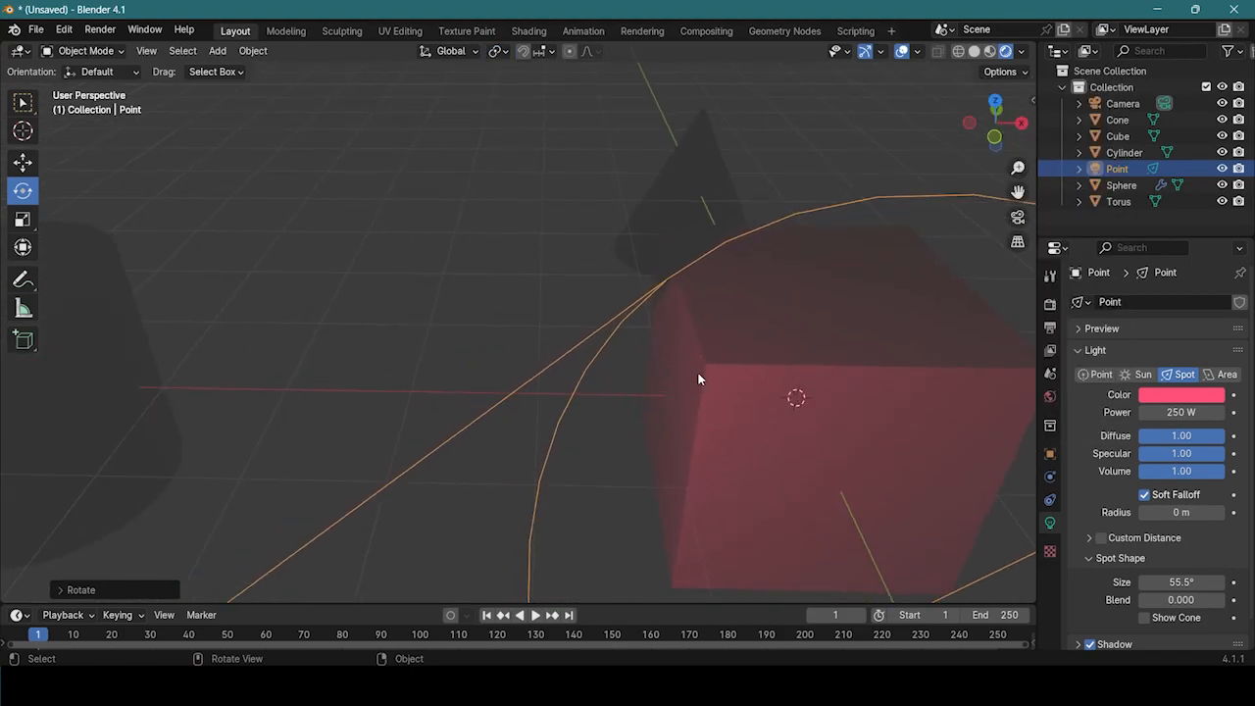
pyautogui.keyDown('shift'); pyautogui.moveTo(700, 376); pyautogui.dragTo(268, 347, button='middle'); pyautogui.keyUp('shift')
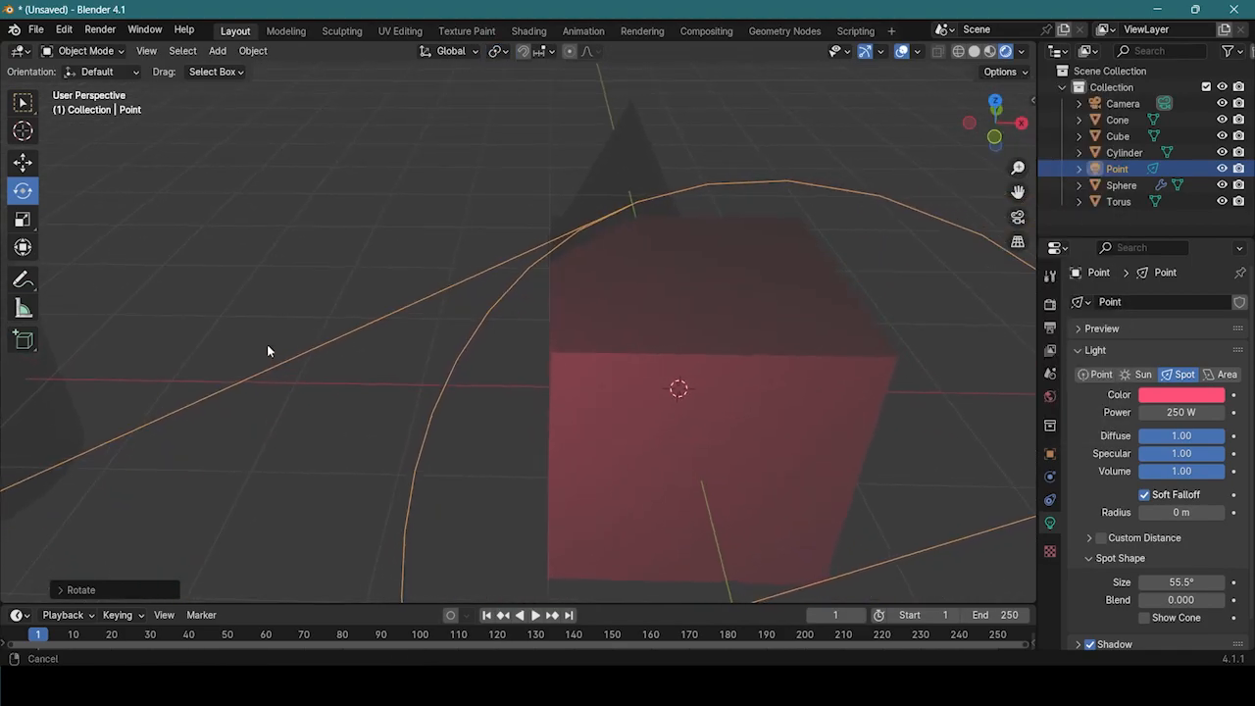
pyautogui.click(29, 135)
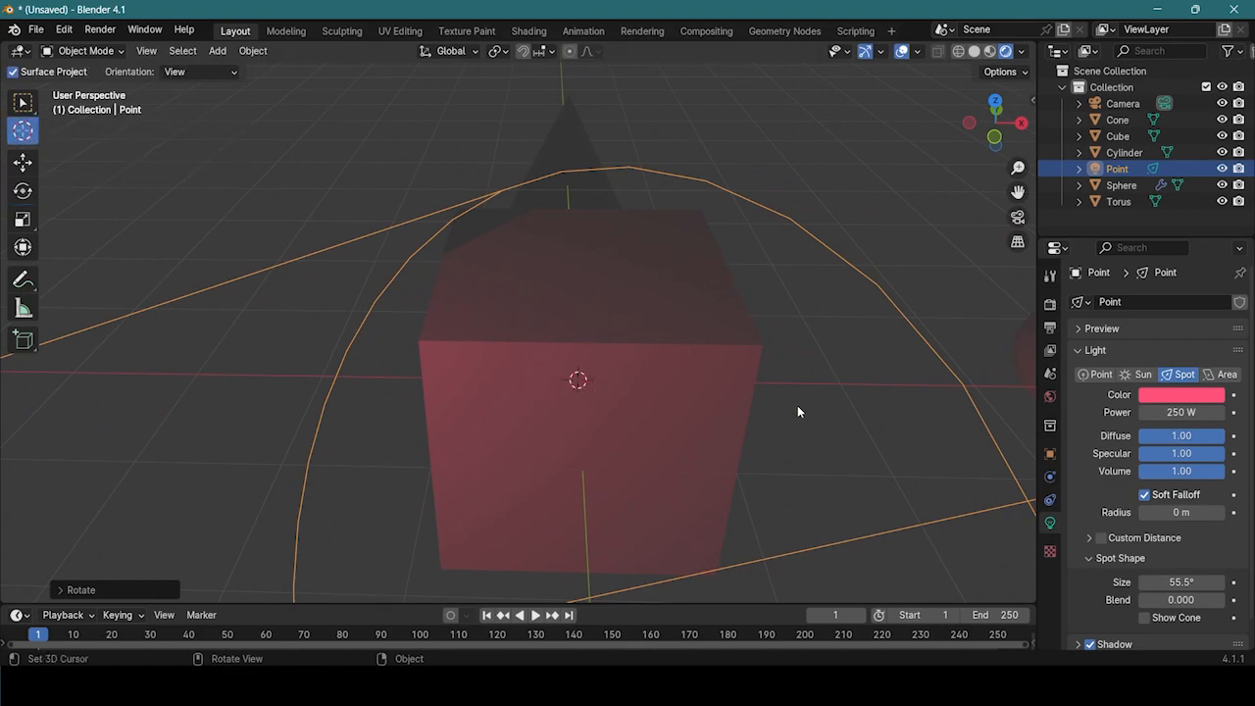
pyautogui.click(21, 102)
pyautogui.scroll(-2, 599, 376)
pyautogui.moveTo(580, 377); pyautogui.dragTo(511, 319, button='middle')
pyautogui.moveTo(457, 279); pyautogui.dragTo(478, 127, button='middle')
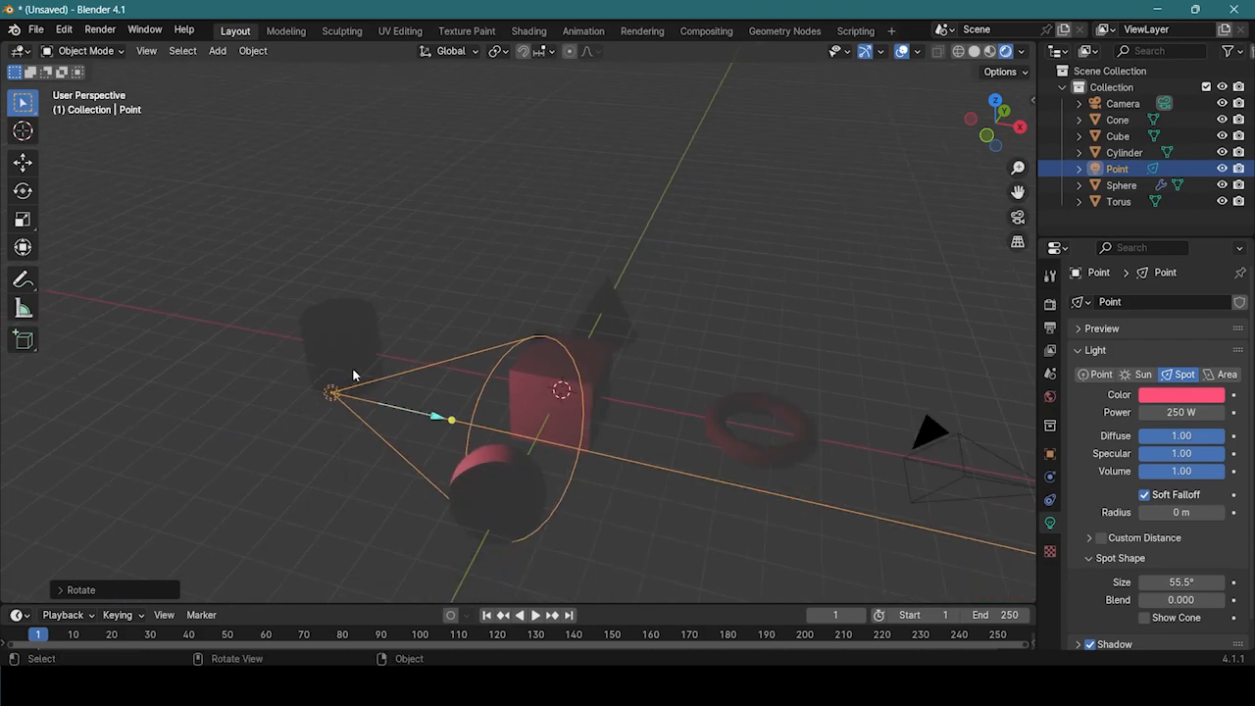
# - Set the transform pivot point to 3D Cursor and rotate the selected spot light around the cube
pyautogui.click(333, 392)
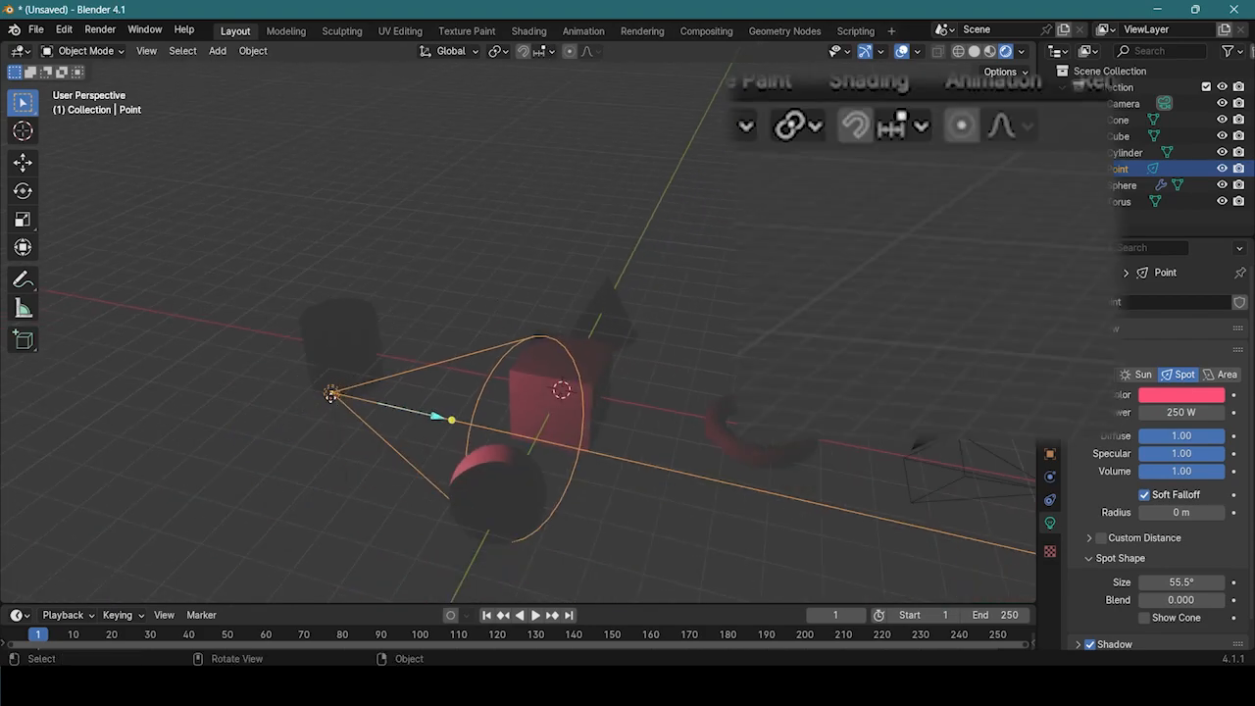
pyautogui.click(502, 51)
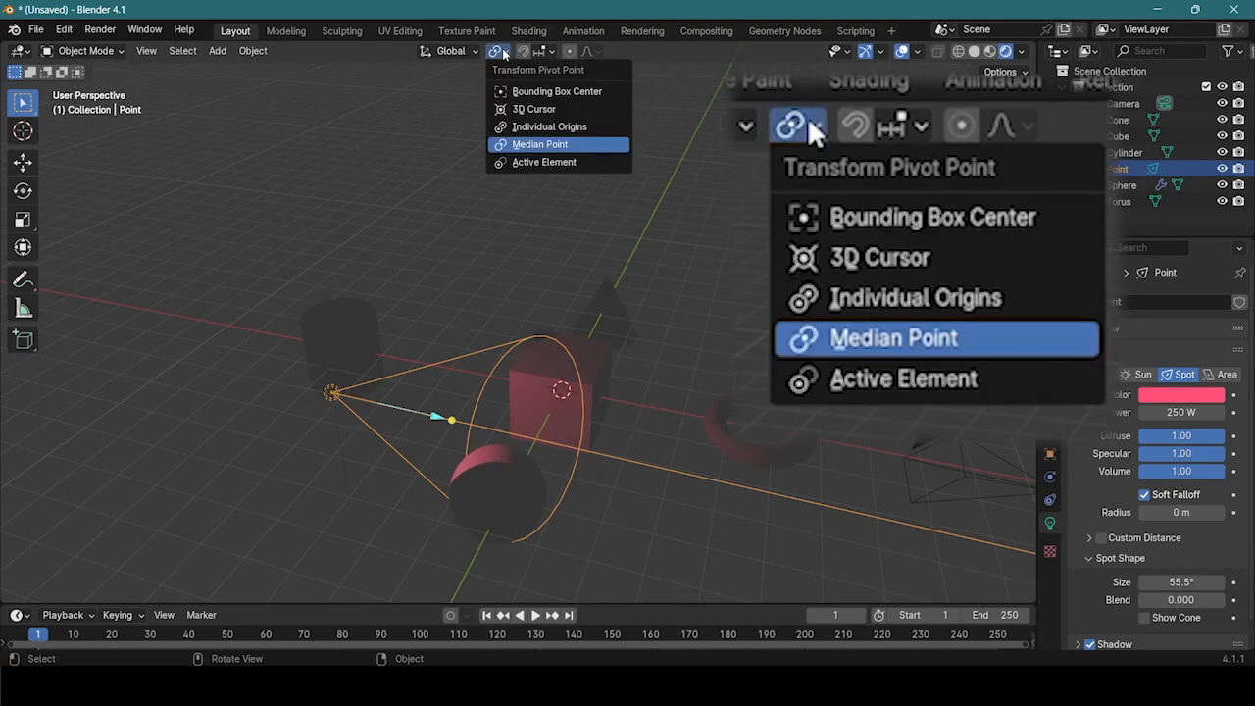
pyautogui.click(538, 115)
pyautogui.moveTo(608, 294); pyautogui.dragTo(607, 347, button='middle')
pyautogui.hotkey('shift', 'space')
pyautogui.press('r')
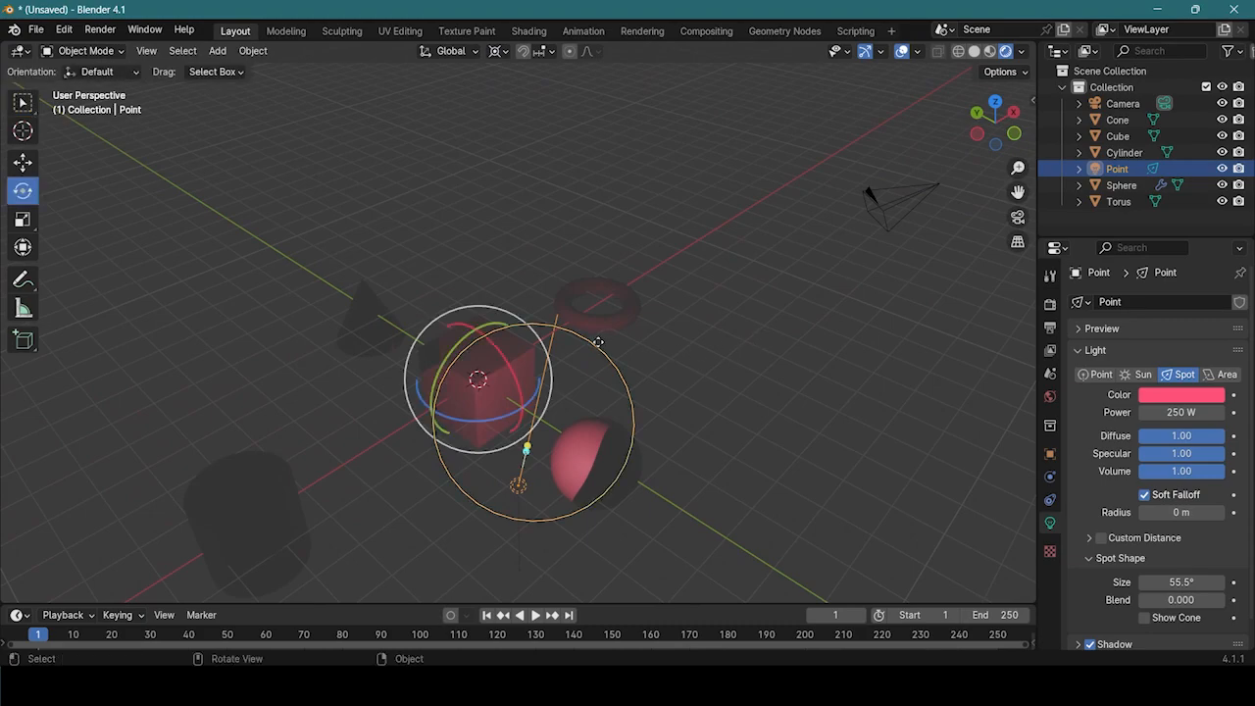
pyautogui.moveTo(502, 418); pyautogui.dragTo(425, 397)
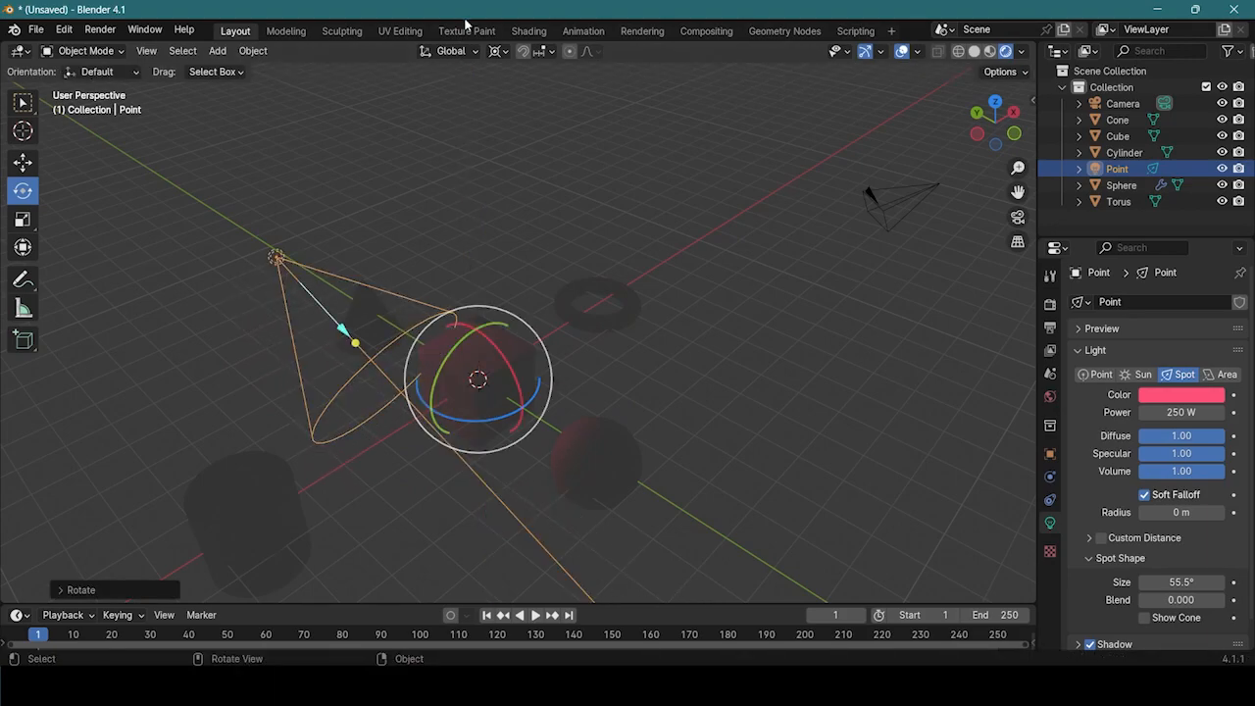
# - Set the pivot point back to Median Point and rotate the spot light in place toward the cube
pyautogui.click(502, 54)
pyautogui.click(564, 140)
pyautogui.moveTo(526, 284); pyautogui.dragTo(736, 326, button='middle')
pyautogui.moveTo(506, 426); pyautogui.dragTo(480, 414)
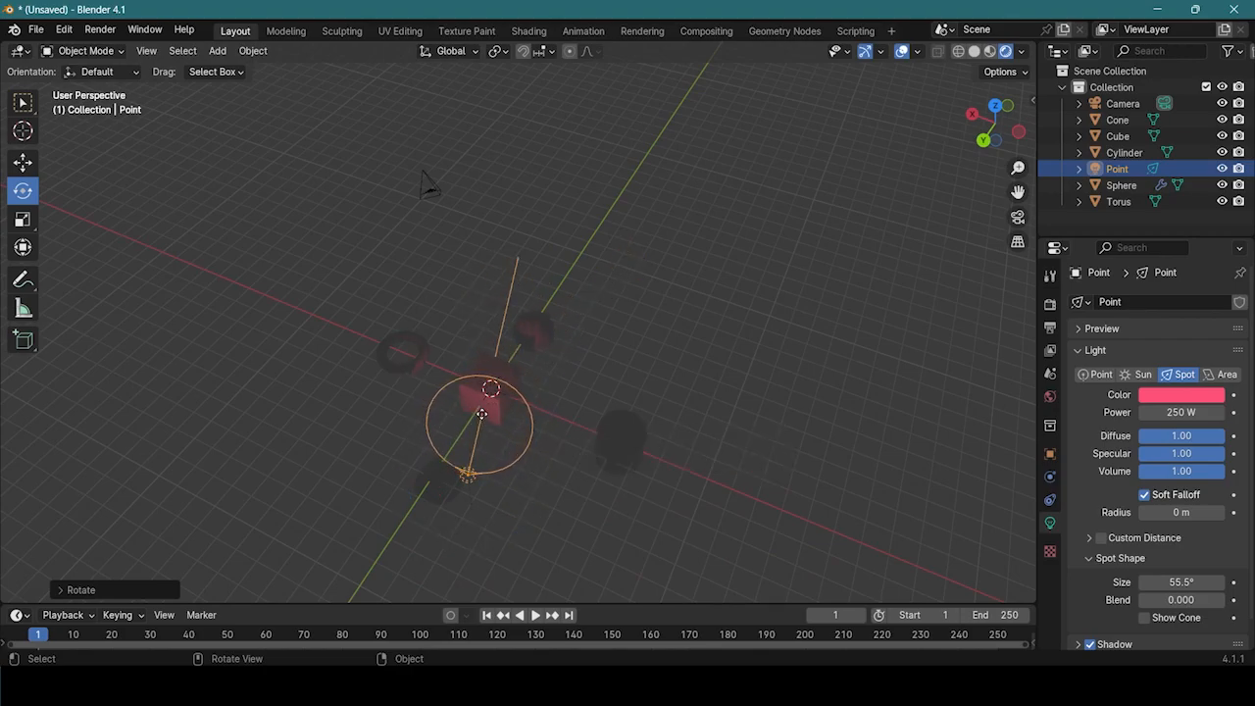
pyautogui.moveTo(549, 374); pyautogui.dragTo(482, 342, button='middle')
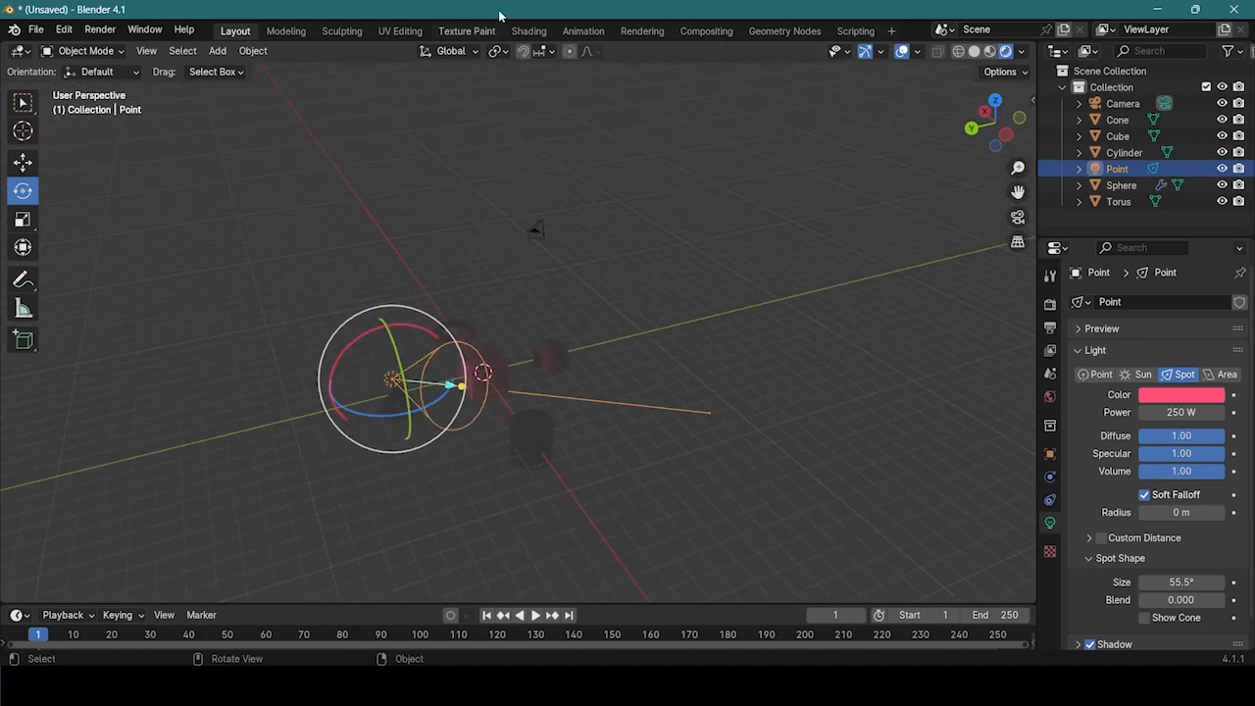
# - Set the pivot point to 3D Cursor and swing the spot light around the cube until it sits above the torus
pyautogui.click(506, 53)
pyautogui.click(551, 111)
pyautogui.scroll(4, 526, 381)
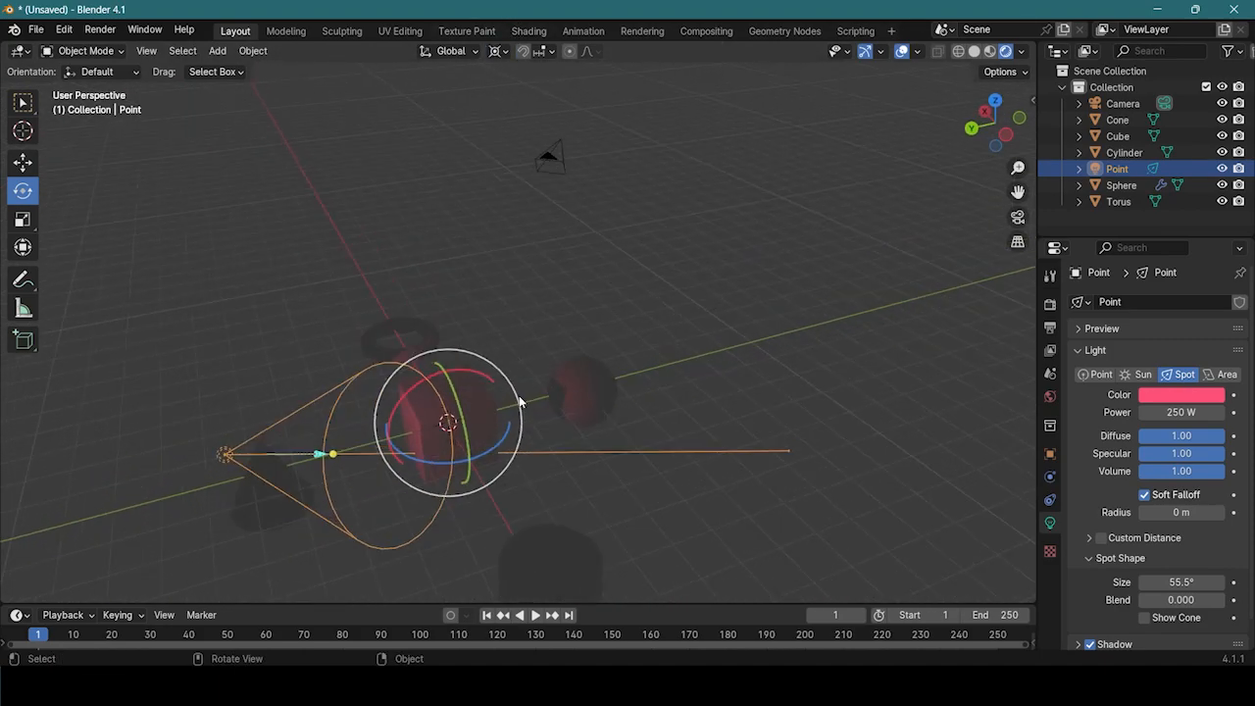
pyautogui.moveTo(485, 451); pyautogui.dragTo(417, 463)
pyautogui.hotkey('ctrl', 'z')
pyautogui.moveTo(350, 471); pyautogui.dragTo(419, 292, button='middle')
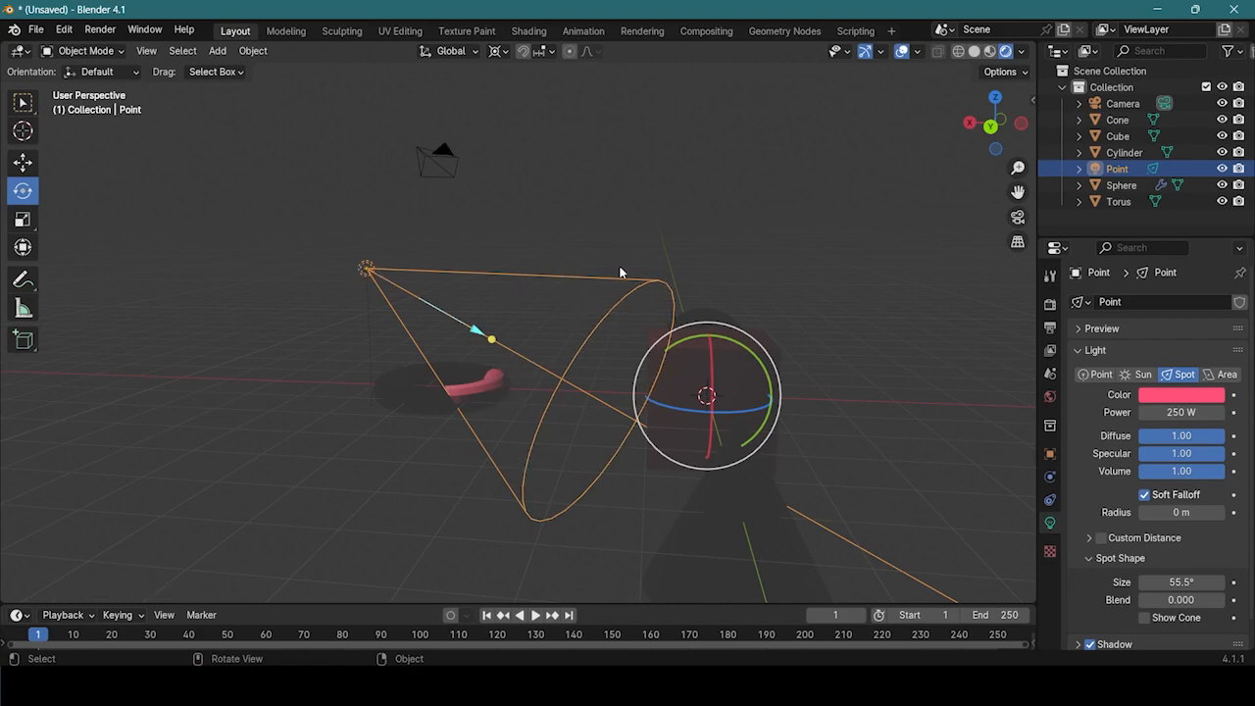
# - Restore the Median Point pivot and reselect the spot light above the torus
pyautogui.click(500, 109)
pyautogui.click(504, 54)
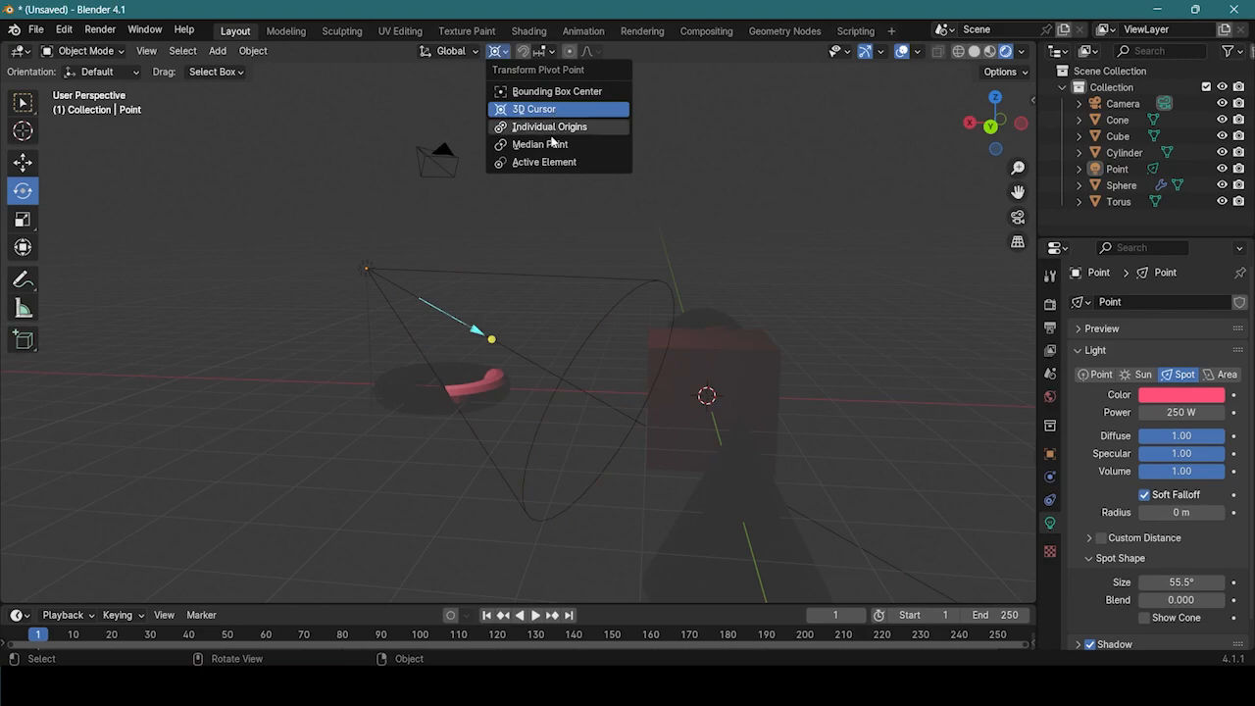
pyautogui.click(547, 144)
pyautogui.click(368, 274)
pyautogui.moveTo(497, 153); pyautogui.dragTo(517, 238, button='middle')
pyautogui.scroll(1, 537, 279)
pyautogui.scroll(2, 423, 347)
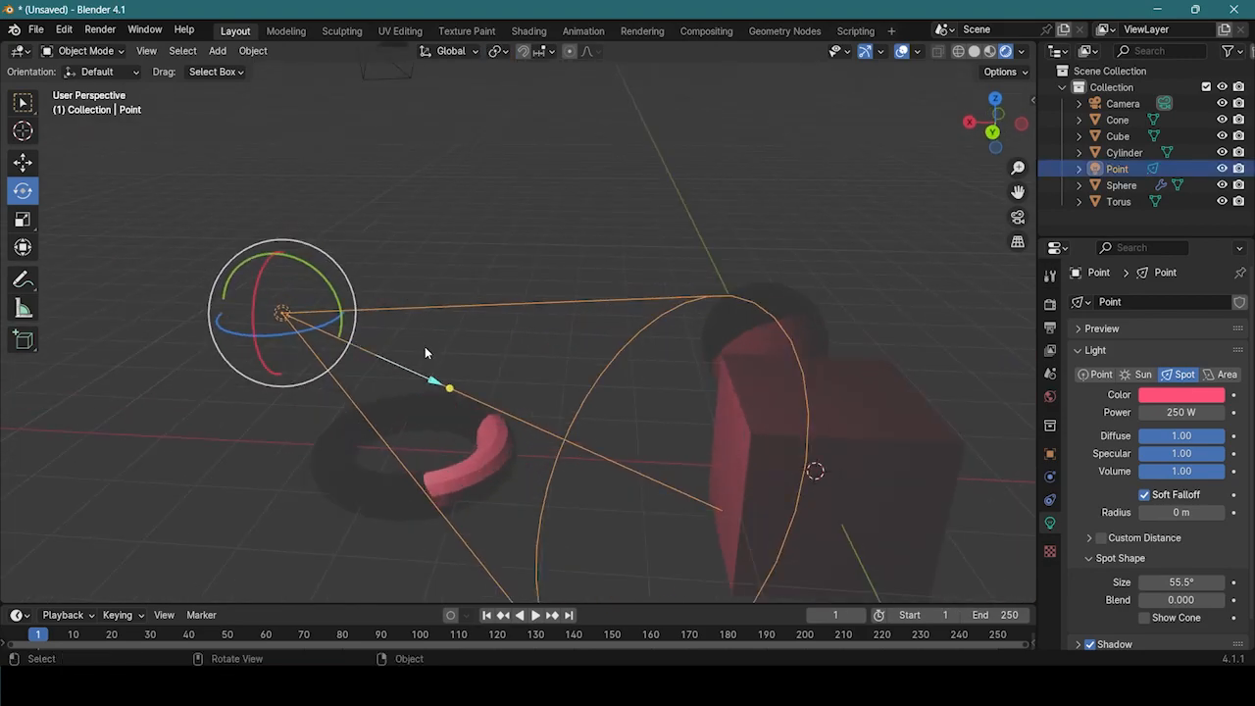
# - Resize the spot light above the torus with the Scale tool
pyautogui.hotkey('shift', 'space')
pyautogui.press('s')
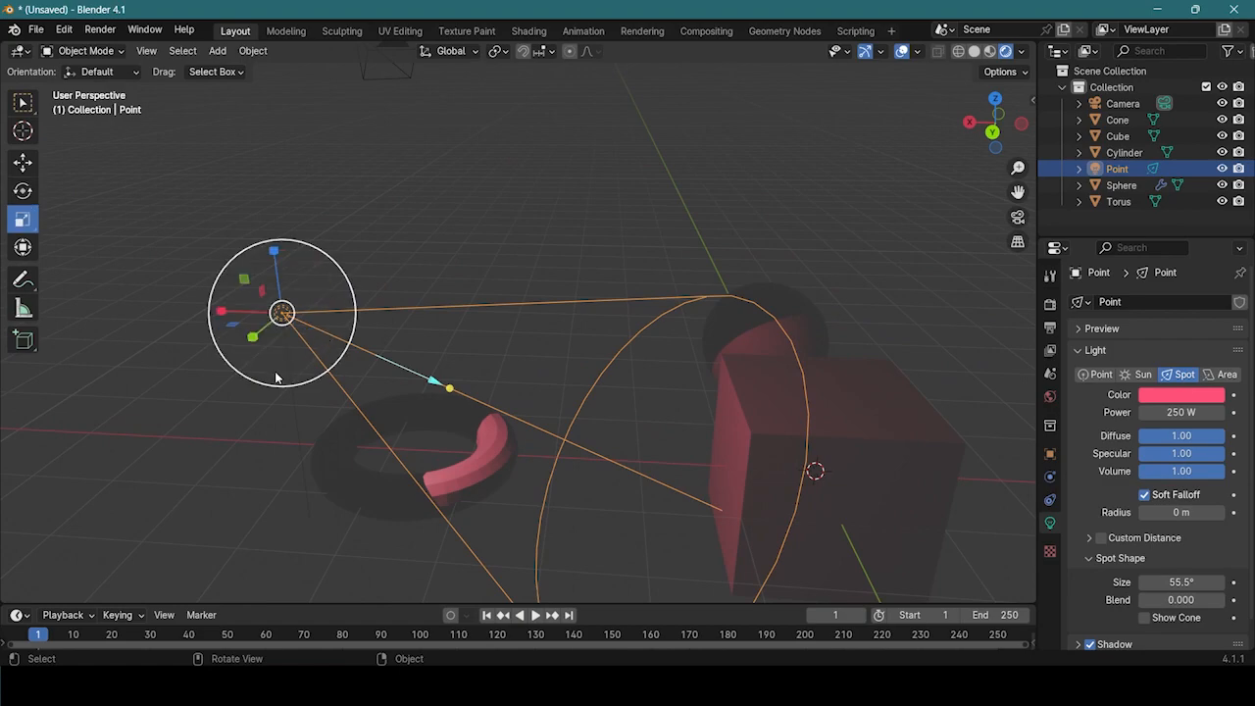
pyautogui.moveTo(269, 389); pyautogui.dragTo(446, 456)
pyautogui.moveTo(456, 475); pyautogui.dragTo(587, 475, button='middle')
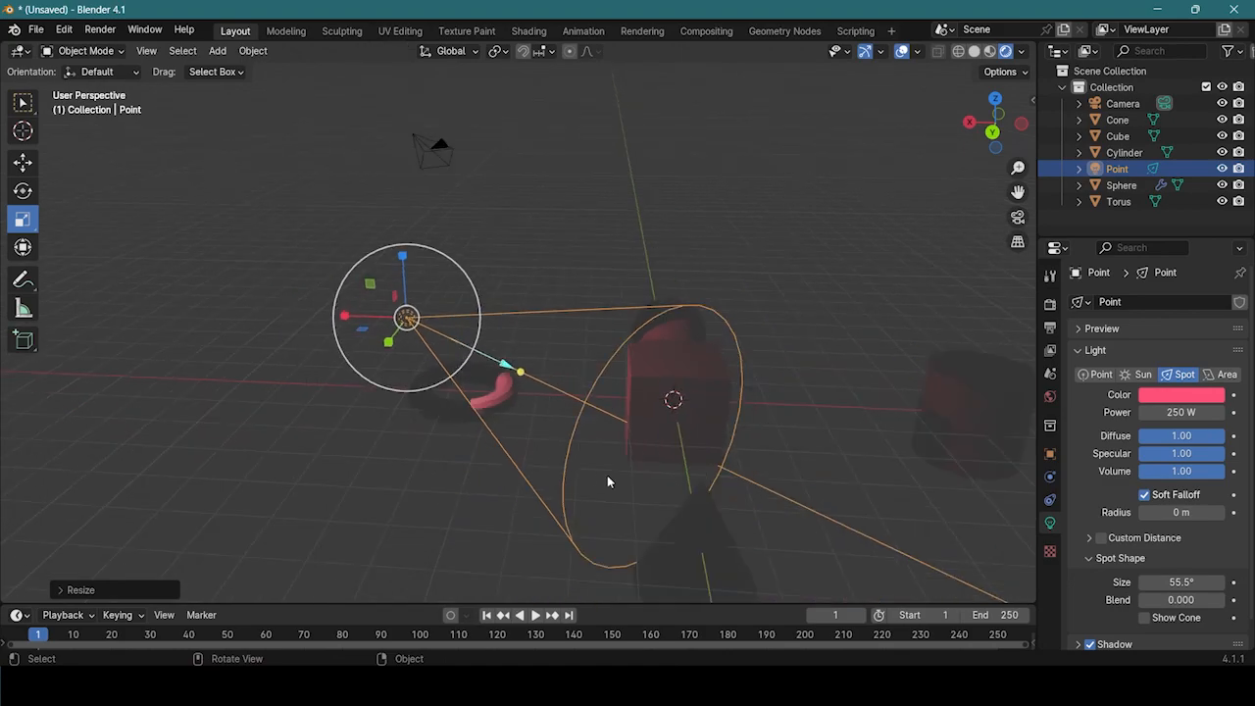
# - Set the spot light's cone size to 32.1° and blend to 0.532, aiming it at the cube
pyautogui.moveTo(739, 384); pyautogui.dragTo(576, 397)
pyautogui.moveTo(505, 364)
pyautogui.mouseDown()
pyautogui.moveTo(482, 356)
pyautogui.moveTo(477, 369)
pyautogui.moveTo(487, 355)
pyautogui.mouseUp()
pyautogui.moveTo(549, 412); pyautogui.dragTo(768, 330, button='middle')
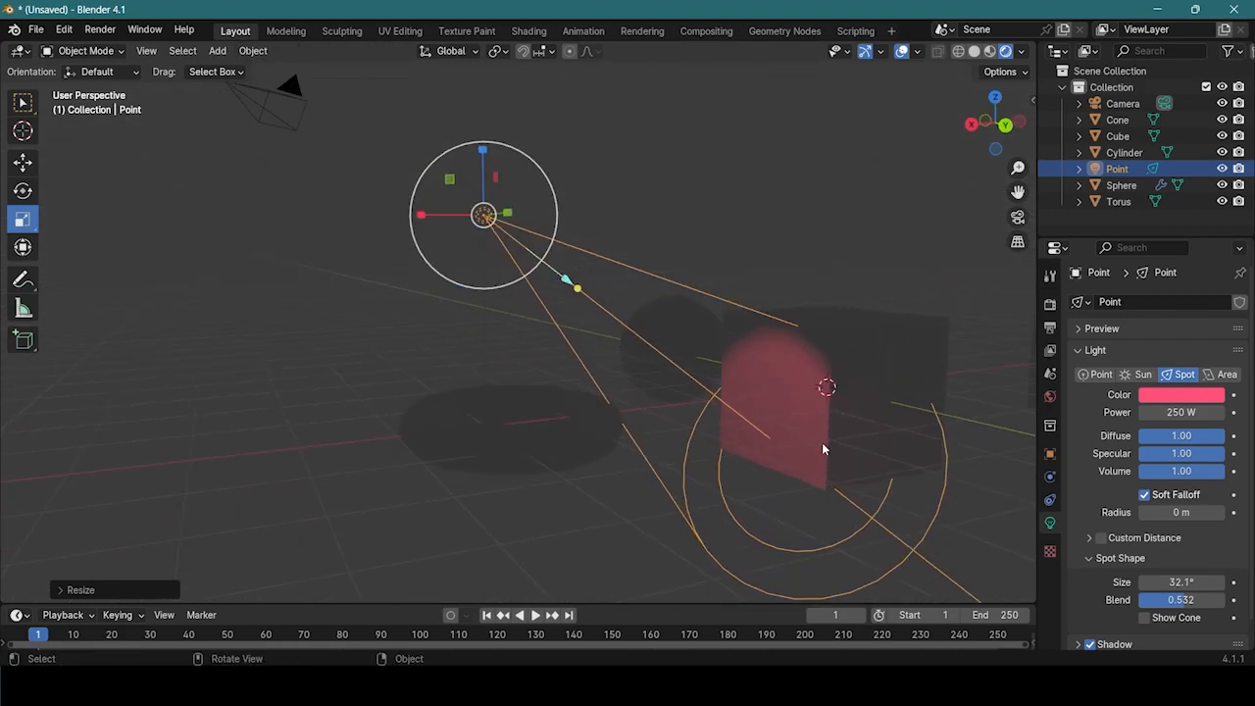
# - Re-aim the spot light and widen its cone to 58.8°
pyautogui.moveTo(568, 281); pyautogui.dragTo(597, 303)
pyautogui.scroll(-4, 843, 370)
pyautogui.moveTo(801, 359); pyautogui.dragTo(578, 414, button='middle')
pyautogui.scroll(-4, 633, 403)
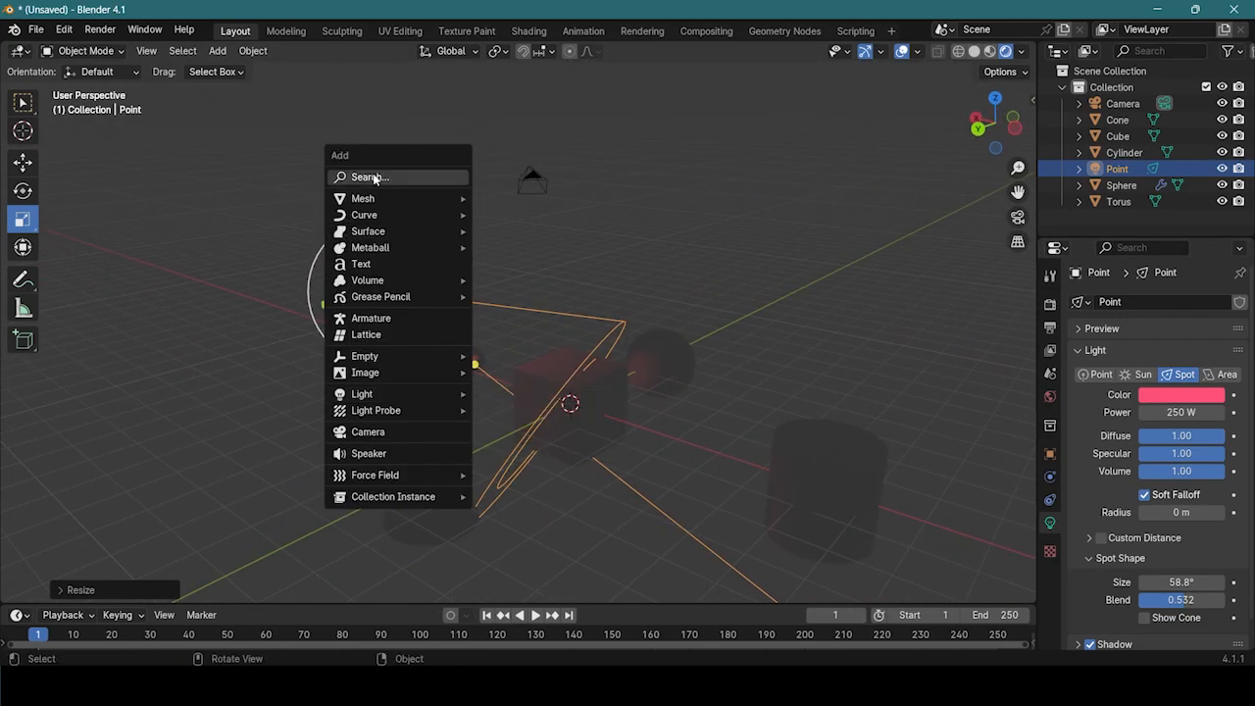
# - Add a mesh plane at the 3D cursor and scale it up into a large floor beneath the scene
pyautogui.moveTo(365, 198)
pyautogui.click(524, 202)
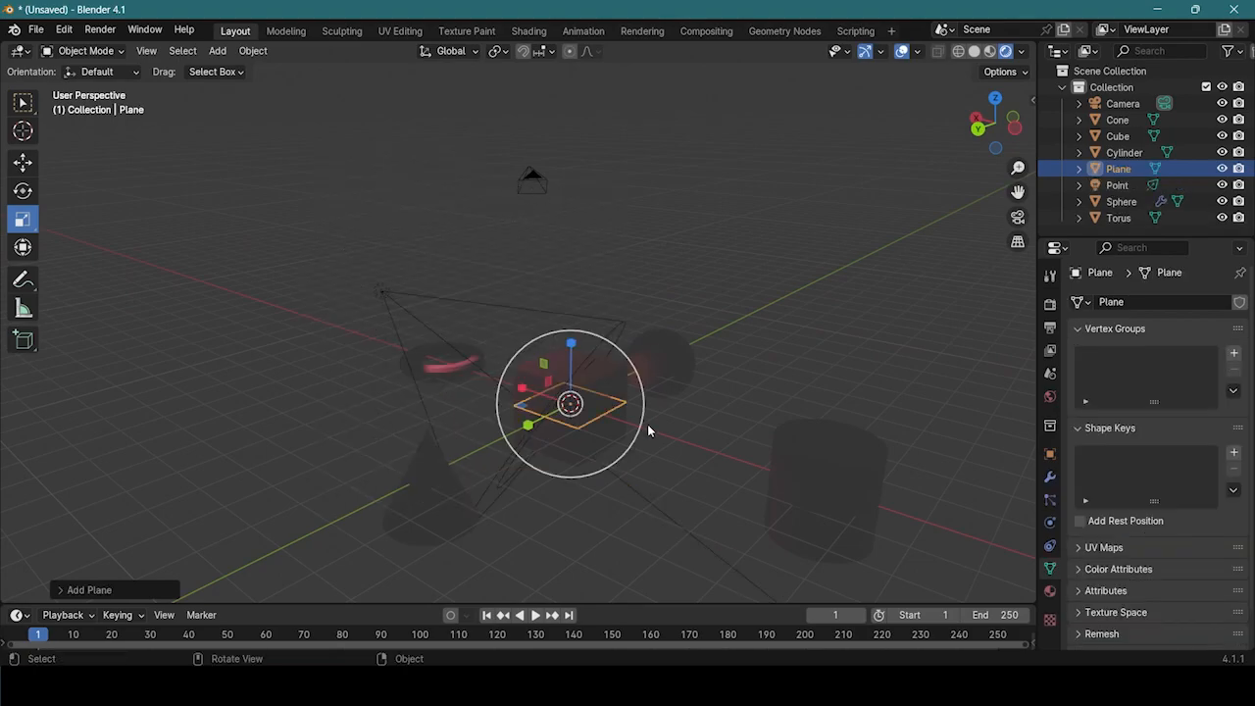
pyautogui.moveTo(652, 426); pyautogui.dragTo(703, 478, button='middle')
pyautogui.press('s')
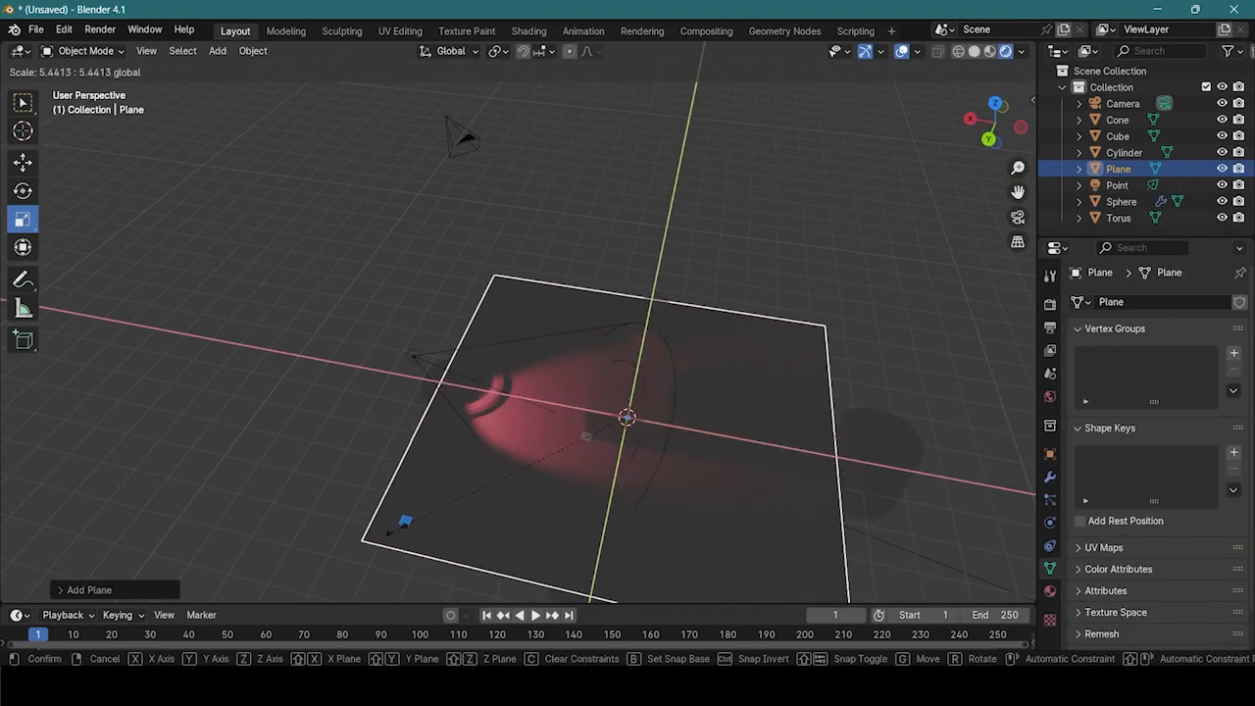
pyautogui.click(275, 580)
pyautogui.moveTo(275, 580); pyautogui.dragTo(383, 408, button='middle')
# - Move the floor plane down along Z below the shapes and select the torus
pyautogui.click(22, 163)
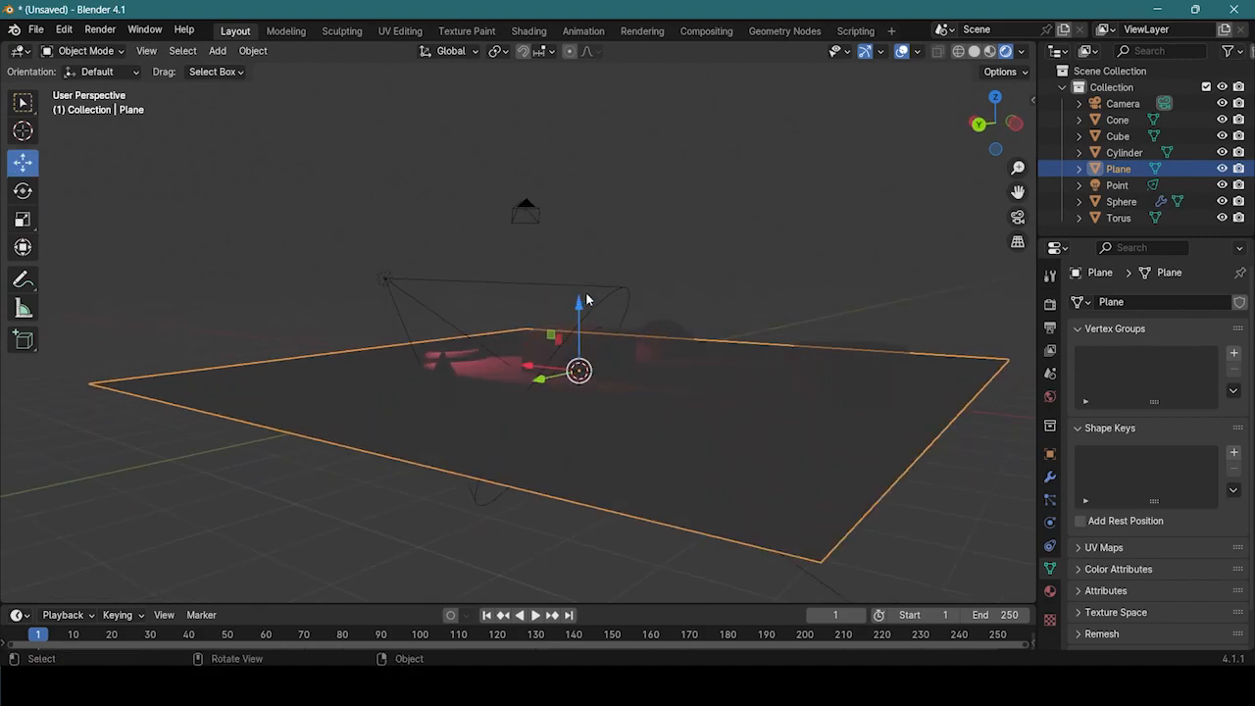
pyautogui.moveTo(578, 306); pyautogui.dragTo(559, 345)
pyautogui.moveTo(460, 336); pyautogui.dragTo(496, 377, button='middle')
pyautogui.click(491, 396)
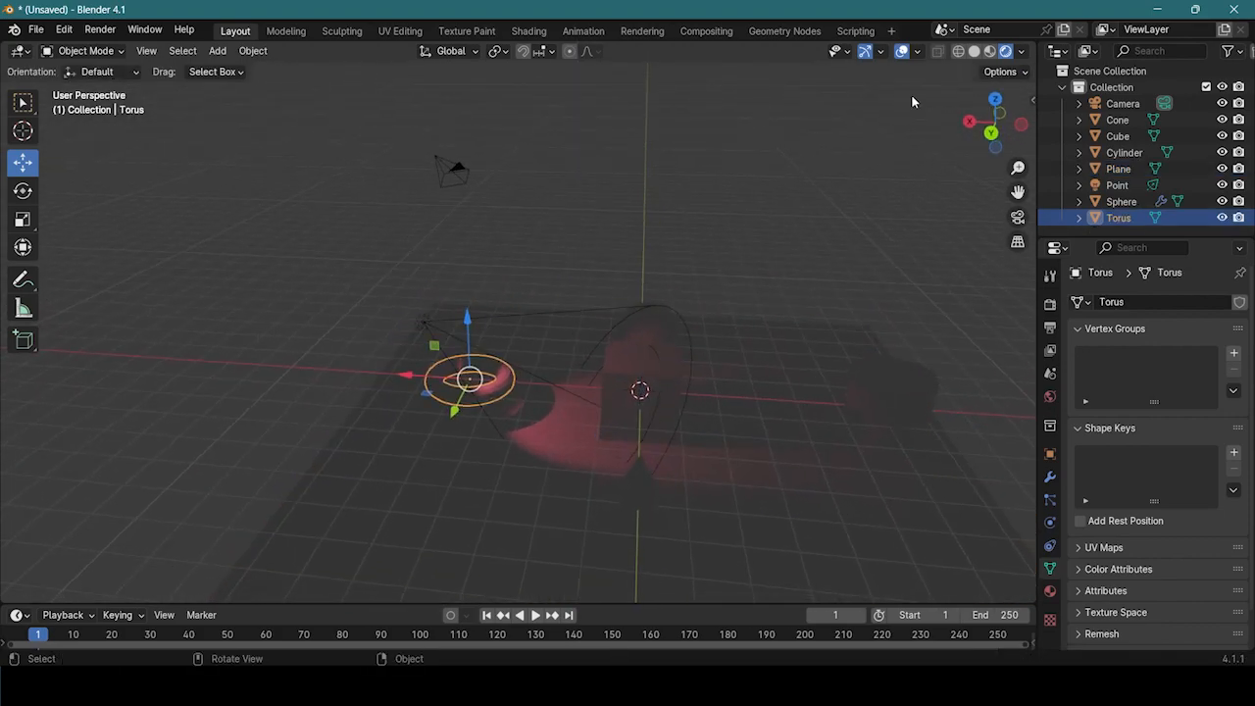
# - Switch the viewport to Solid shading, select the cone and examine the arrangement of shapes on the floor from several sides
pyautogui.press('z')
pyautogui.click(814, 282)
pyautogui.moveTo(642, 394)
pyautogui.mouseDown(button='middle')
pyautogui.moveTo(616, 346)
pyautogui.moveTo(721, 384)
pyautogui.moveTo(617, 407)
pyautogui.mouseUp(button='middle')
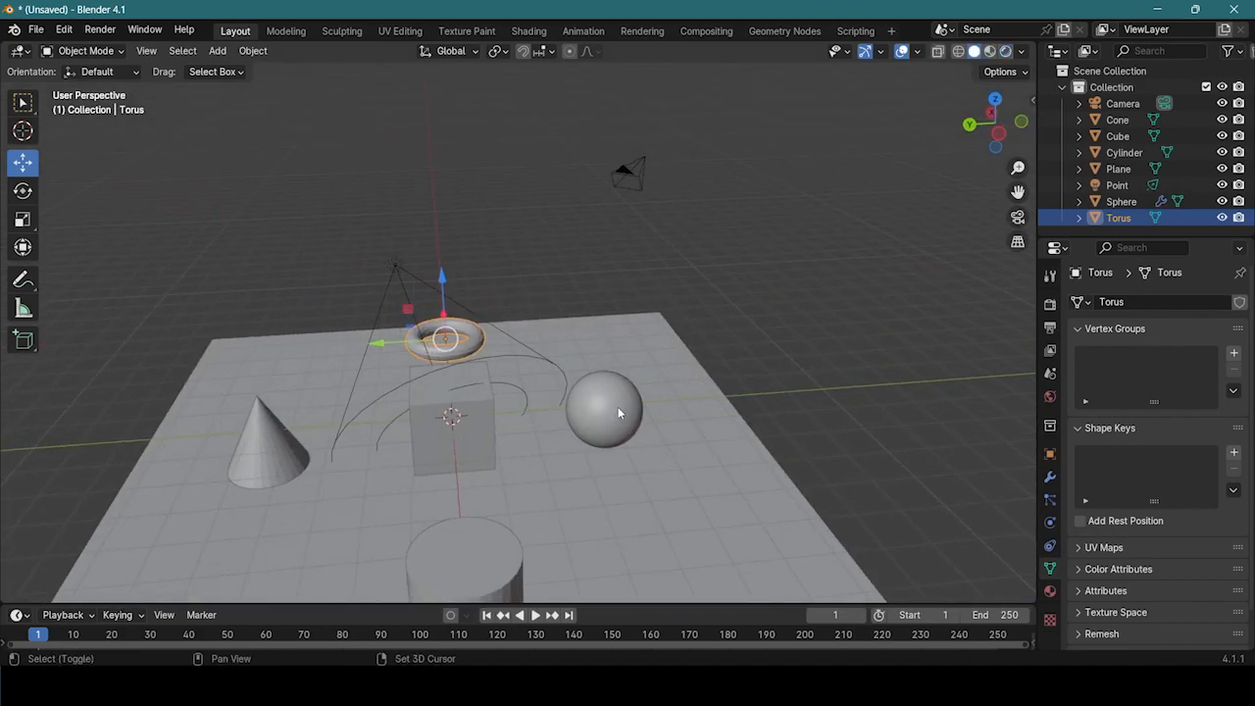
pyautogui.moveTo(538, 427); pyautogui.dragTo(712, 472, button='middle')
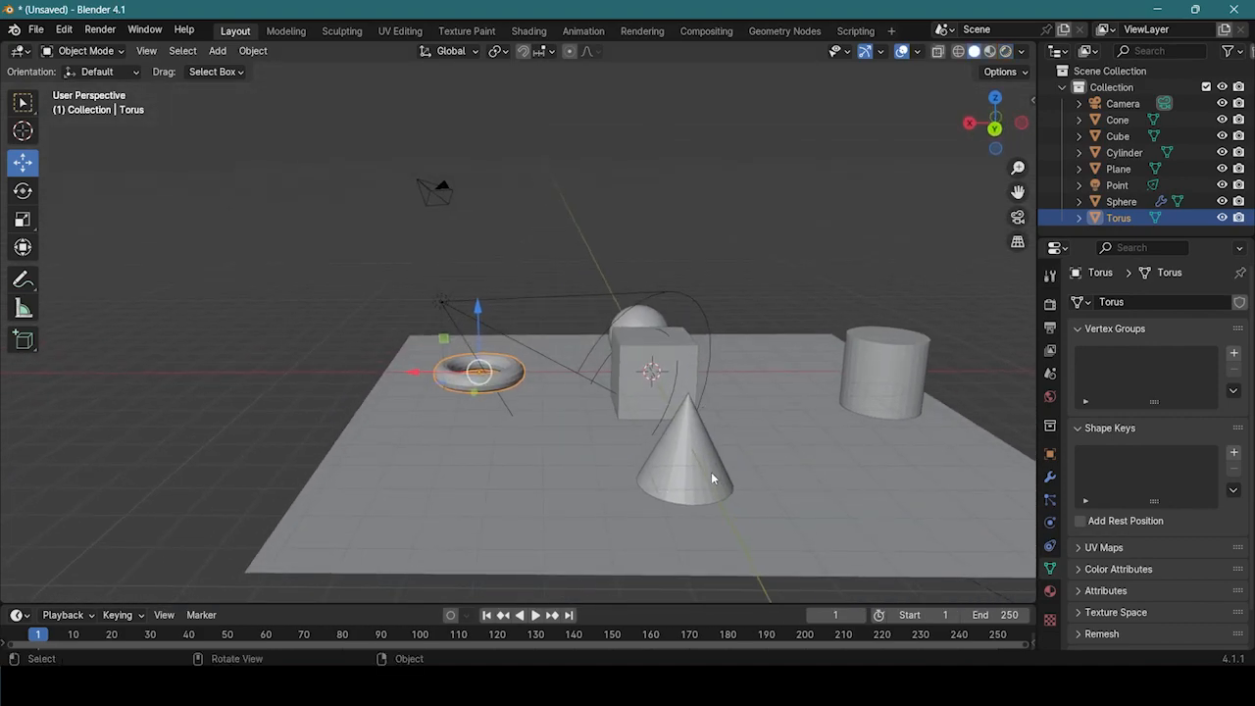
pyautogui.click(712, 472)
pyautogui.moveTo(839, 494); pyautogui.dragTo(331, 522, button='middle')
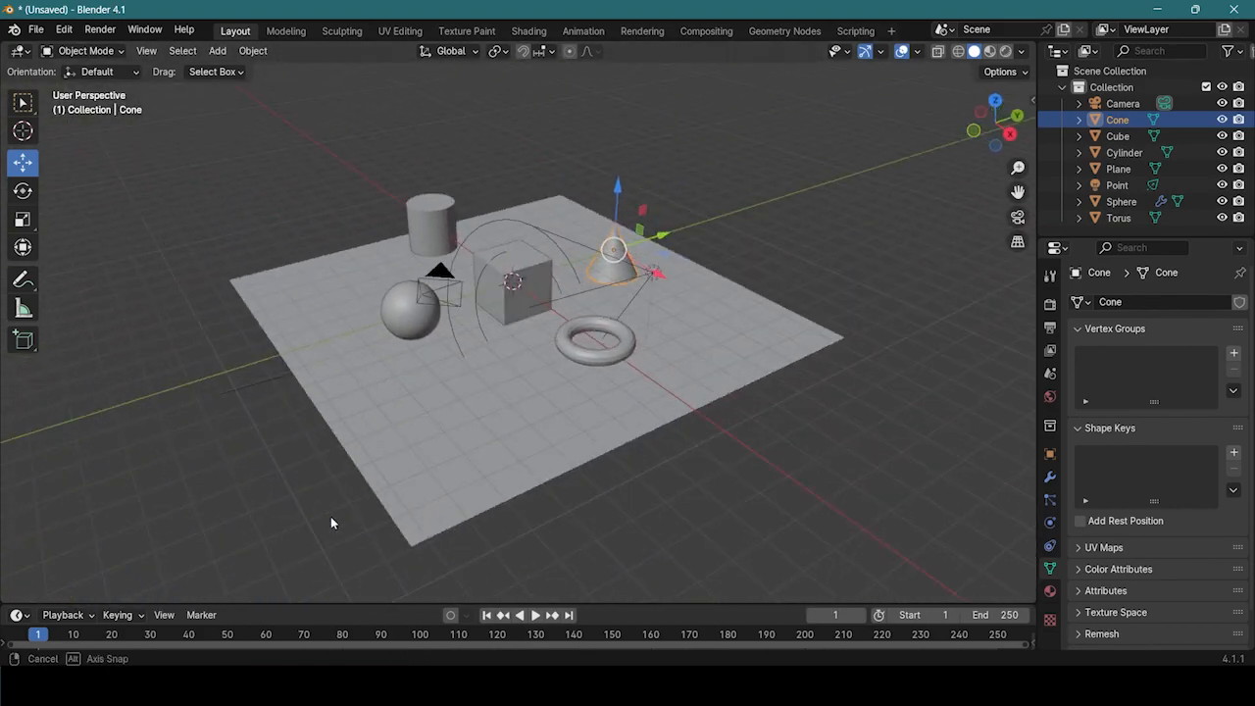
pyautogui.moveTo(430, 452); pyautogui.dragTo(811, 197, button='middle')
pyautogui.press('z')
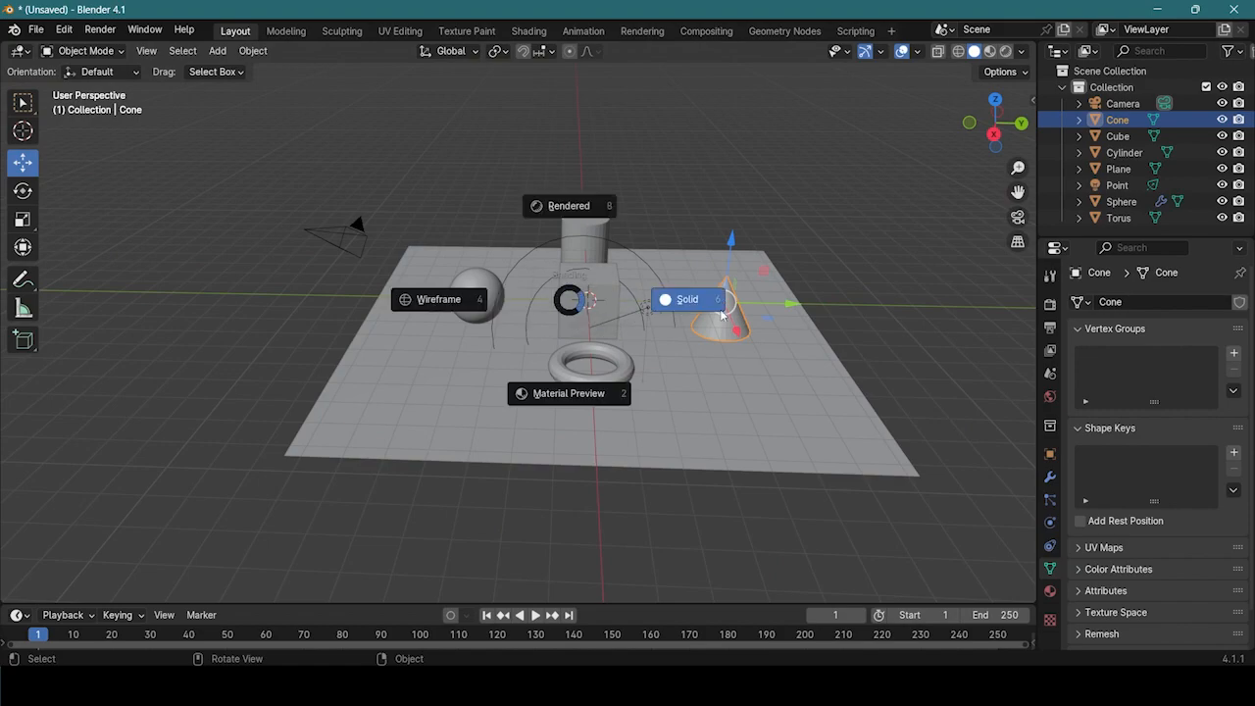
pyautogui.click(687, 340)
pyautogui.moveTo(755, 366); pyautogui.dragTo(491, 356, button='middle')
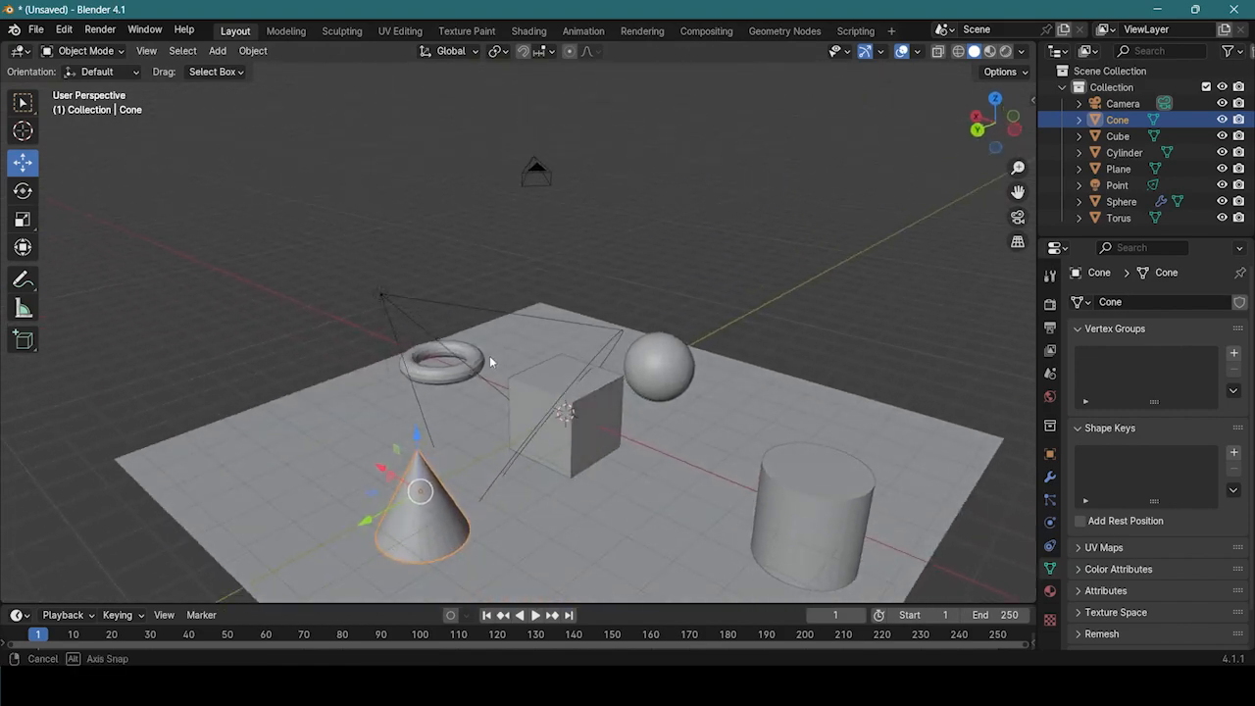
pyautogui.scroll(2, 487, 354)
pyautogui.scroll(-2, 522, 409)
pyautogui.moveTo(534, 418); pyautogui.dragTo(576, 400, button='middle')
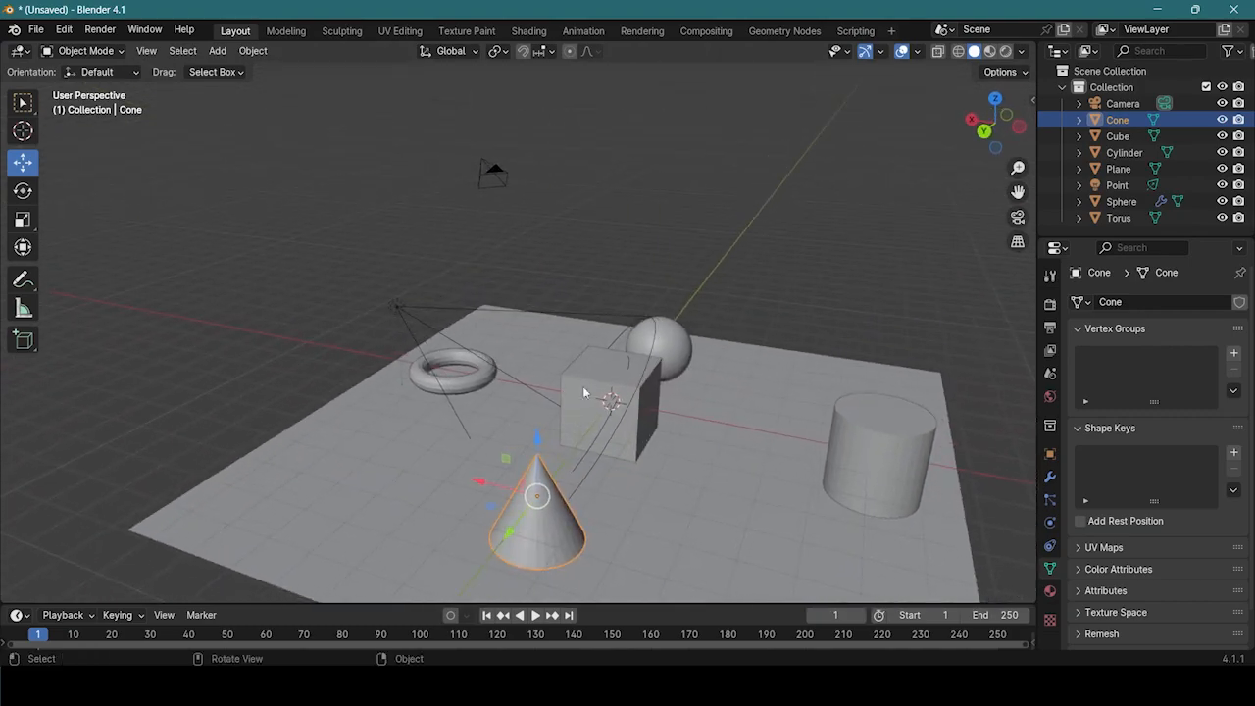
# - Compare the scene in Rendered, Material Preview and Wireframe shading, ending in Rendered shading
pyautogui.press('z')
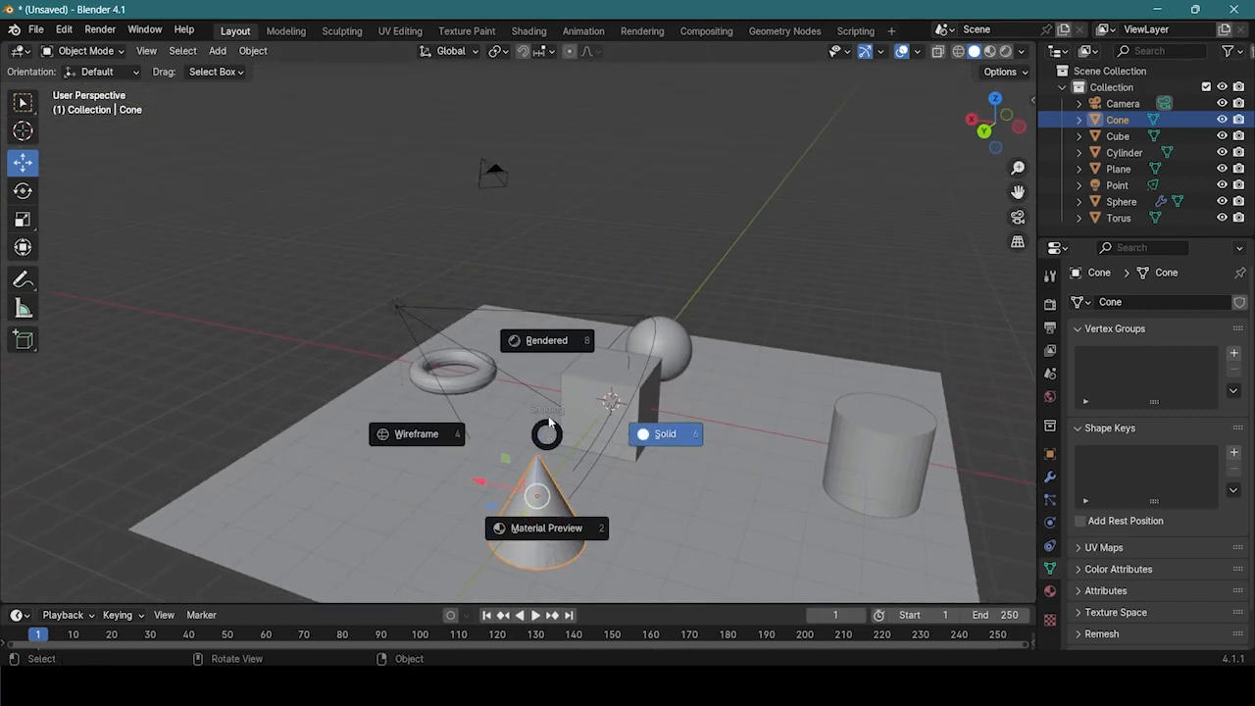
pyautogui.click(533, 344)
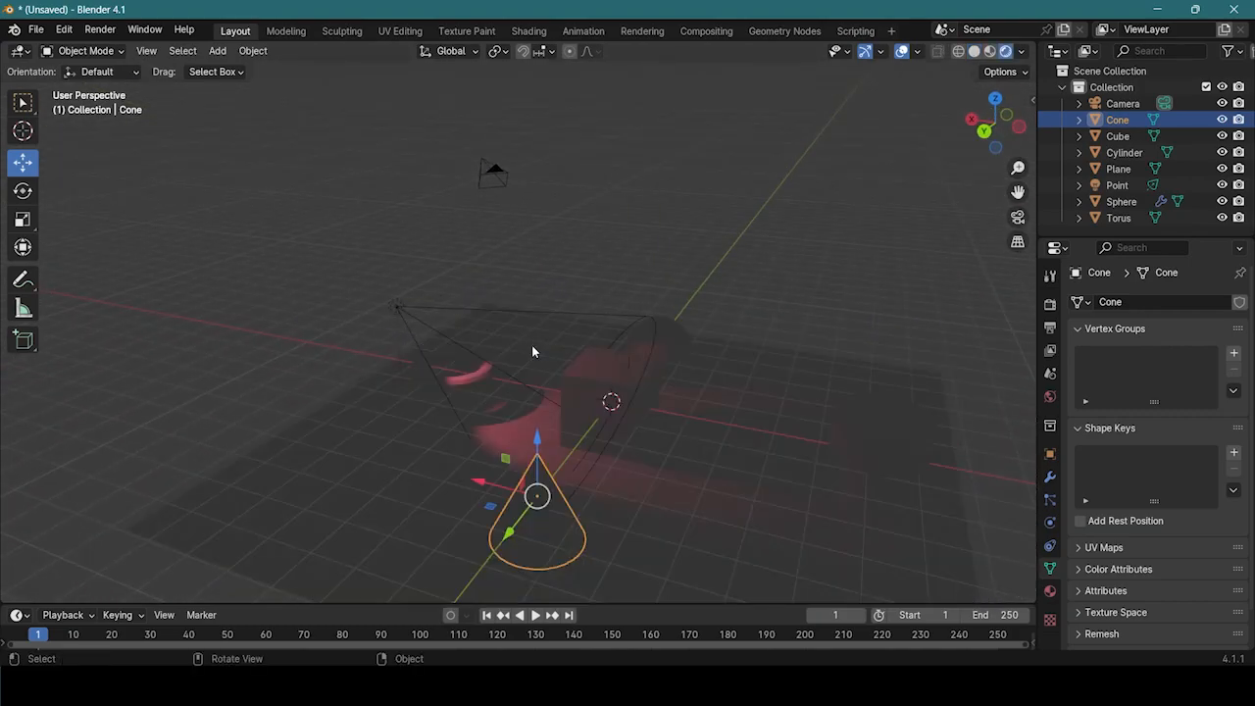
pyautogui.press('z')
pyautogui.click(530, 485)
pyautogui.moveTo(661, 449); pyautogui.dragTo(558, 452, button='middle')
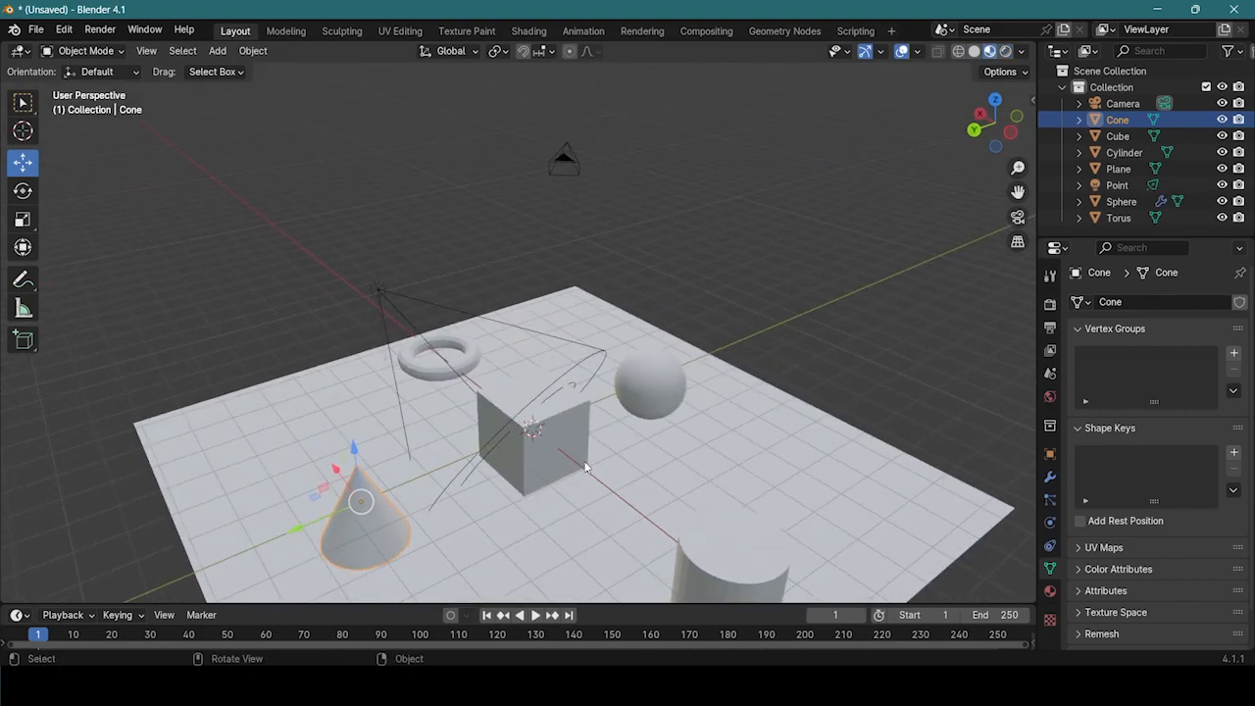
pyautogui.press('z')
pyautogui.click(400, 436)
pyautogui.press('z')
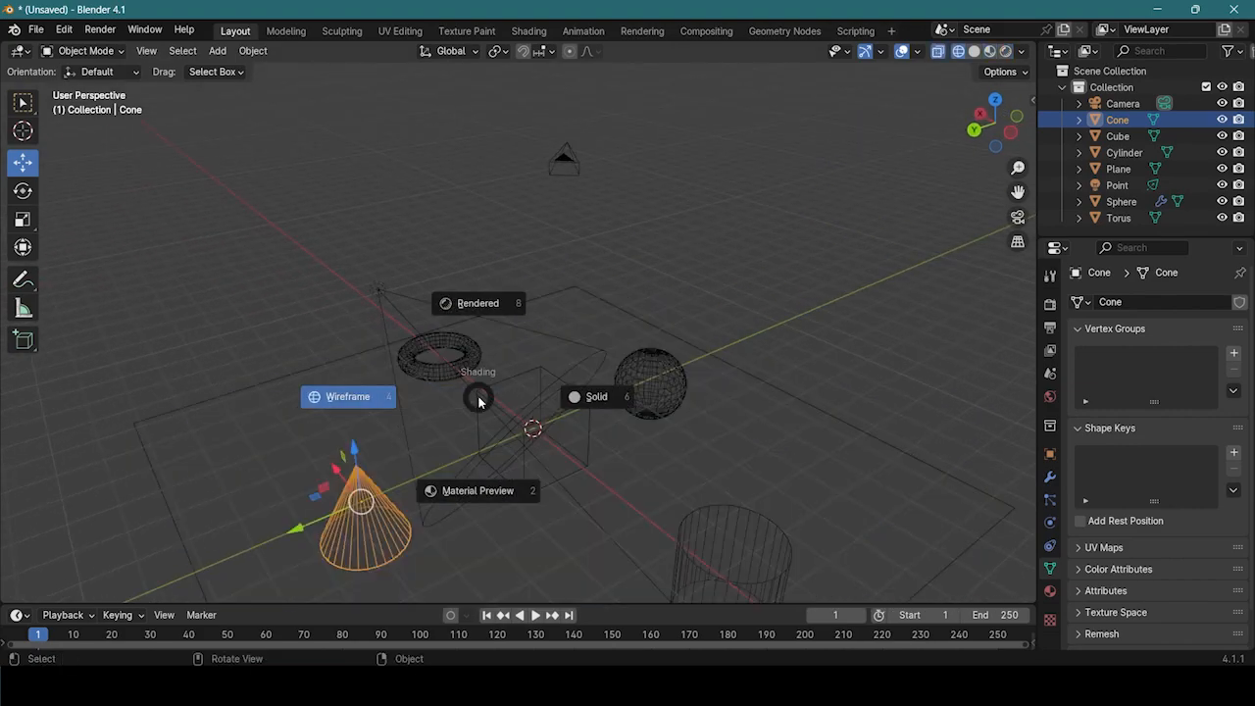
pyautogui.click(497, 283)
# - Select the spot light and rotate it to adjust its aim toward the cube
pyautogui.moveTo(498, 300)
pyautogui.mouseDown(button='middle')
pyautogui.moveTo(572, 392)
pyautogui.moveTo(716, 387)
pyautogui.moveTo(745, 402)
pyautogui.mouseUp(button='middle')
pyautogui.click(571, 370)
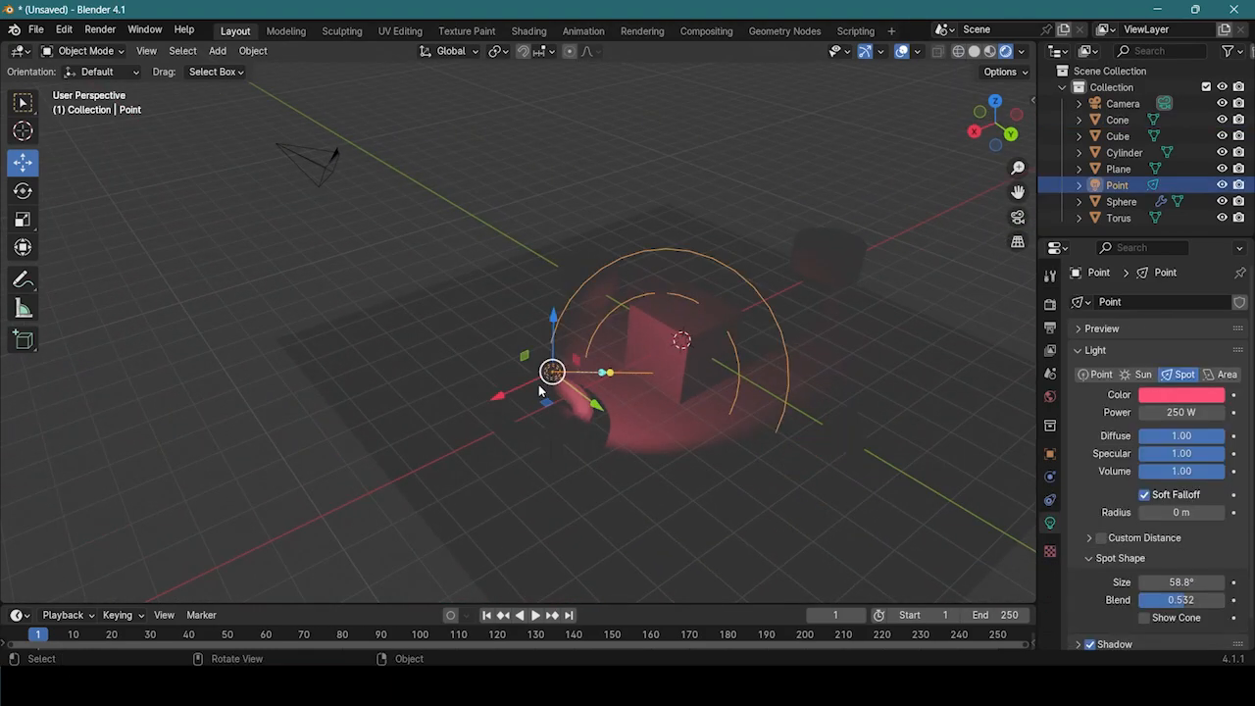
pyautogui.hotkey('shift', 'space')
pyautogui.press('r')
pyautogui.moveTo(533, 405); pyautogui.dragTo(628, 367)
pyautogui.moveTo(707, 382); pyautogui.dragTo(934, 359, button='middle')
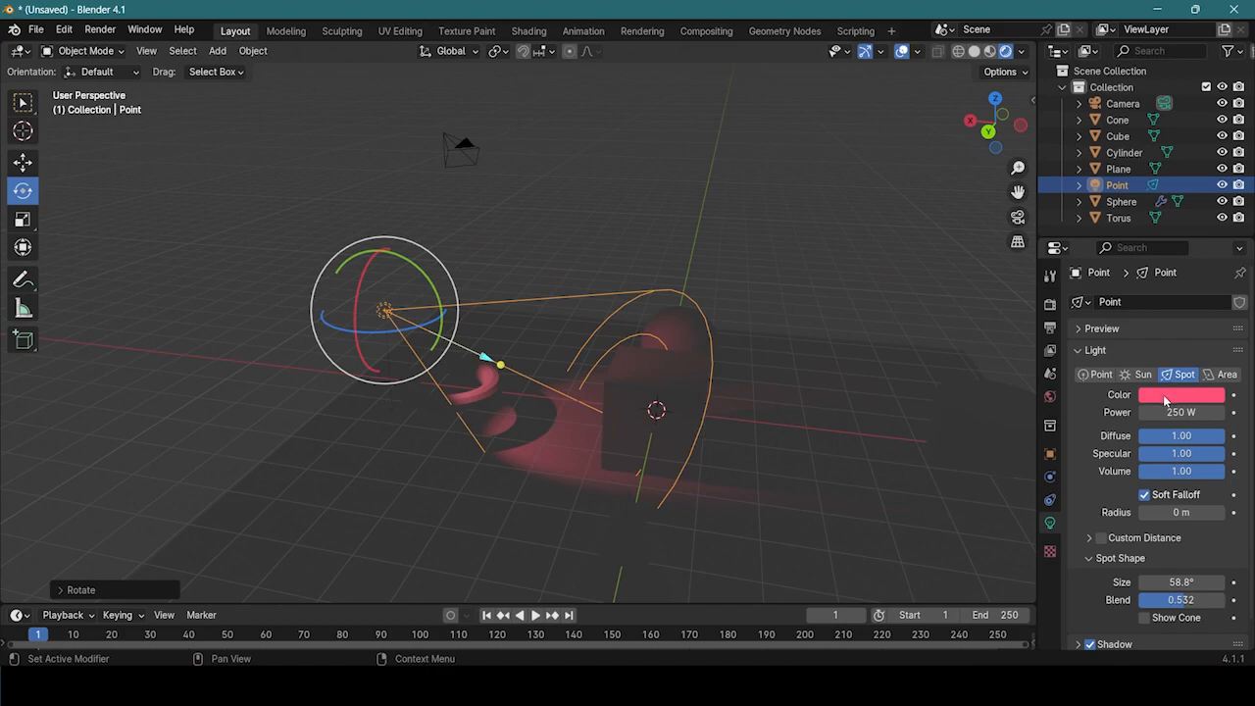
# - Change the spot light's color to turquoise green with hue 0.414, saturation 0.905 and value 1.000
pyautogui.click(1166, 398)
pyautogui.click(1121, 188)
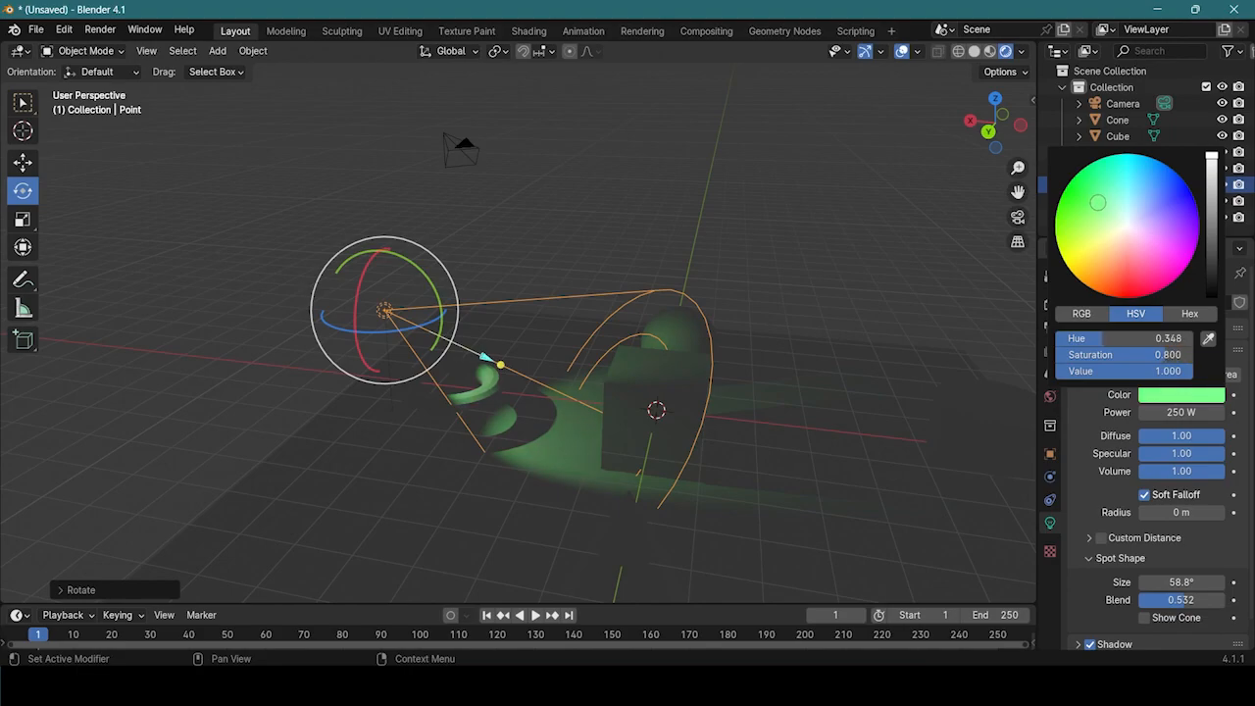
pyautogui.moveTo(1213, 197); pyautogui.dragTo(1213, 157)
pyautogui.moveTo(1142, 211)
pyautogui.mouseDown()
pyautogui.moveTo(1121, 217)
pyautogui.moveTo(1157, 180)
pyautogui.moveTo(1154, 194)
pyautogui.moveTo(1107, 183)
pyautogui.mouseUp()
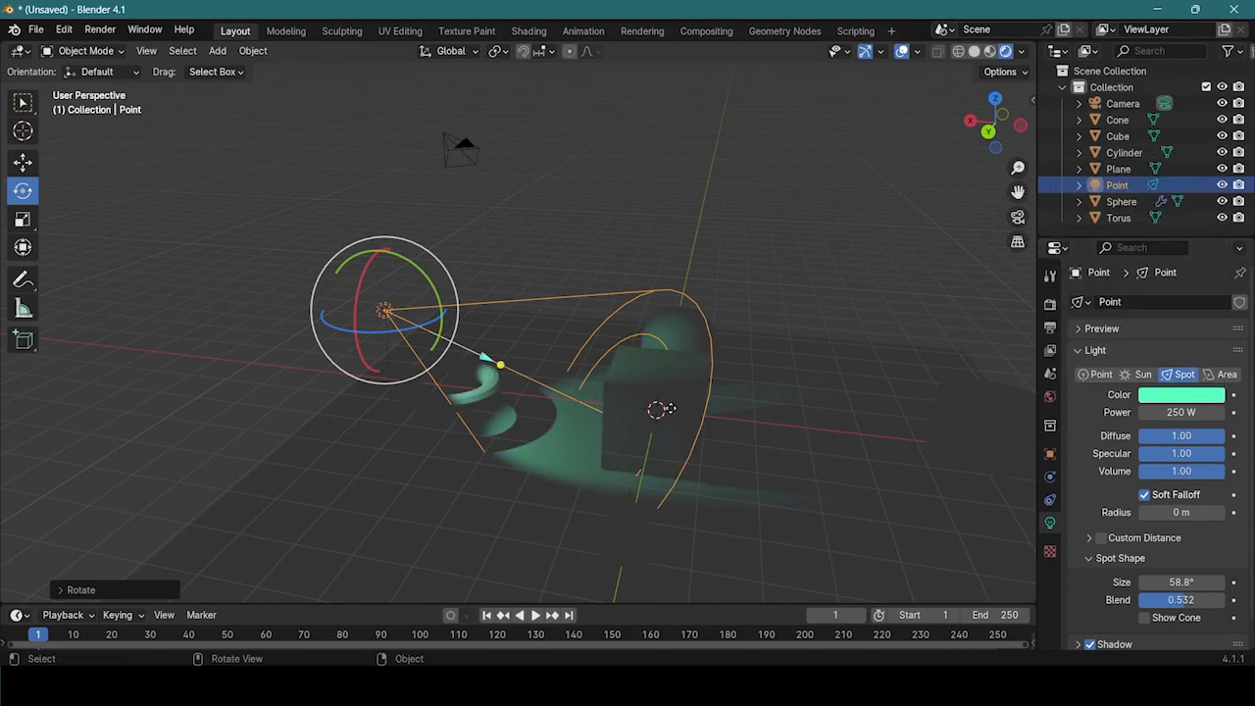
# - Set the transform pivot point to 3D Cursor and rotate the green spot light around the cube
pyautogui.click(526, 490)
pyautogui.moveTo(337, 555); pyautogui.dragTo(278, 525, button='middle')
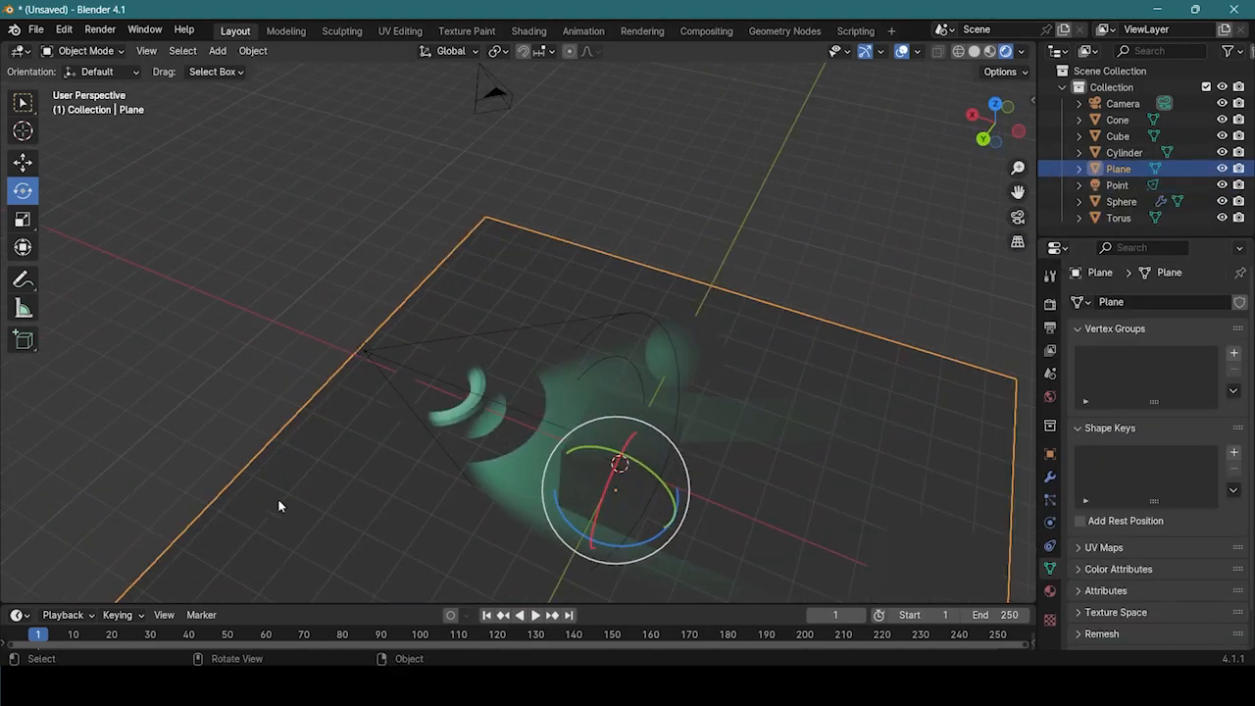
pyautogui.click(370, 355)
pyautogui.click(499, 51)
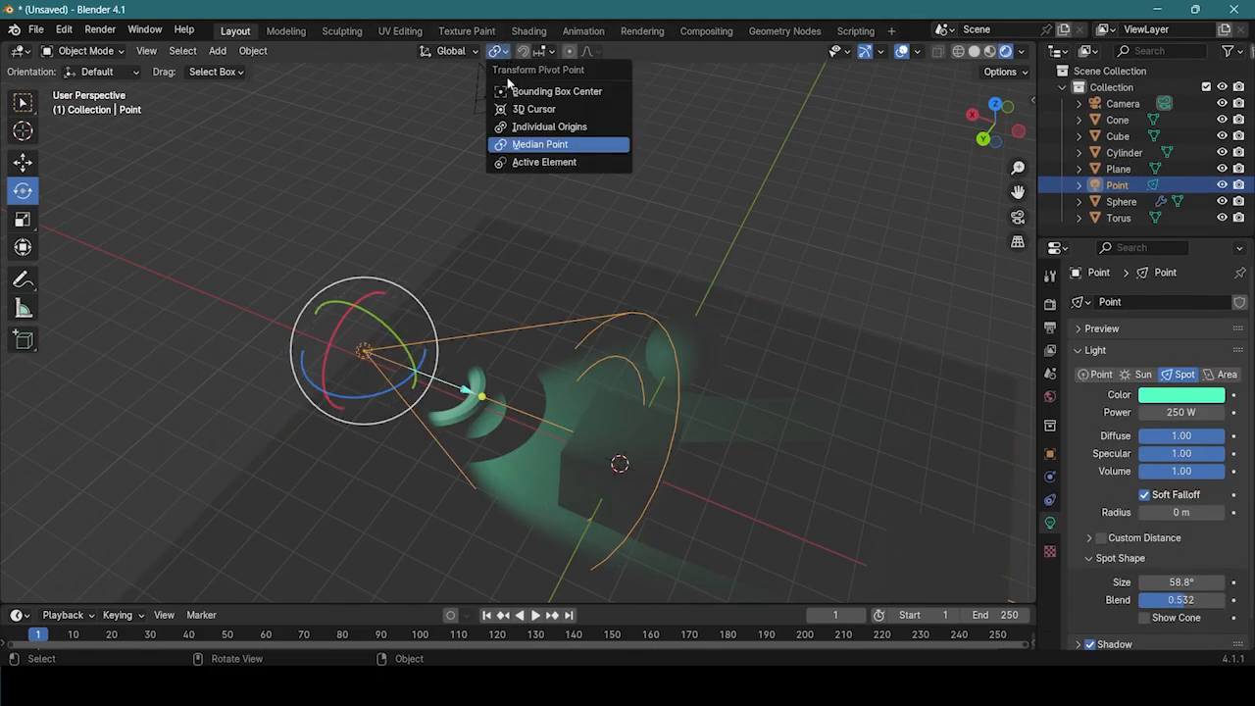
pyautogui.click(537, 114)
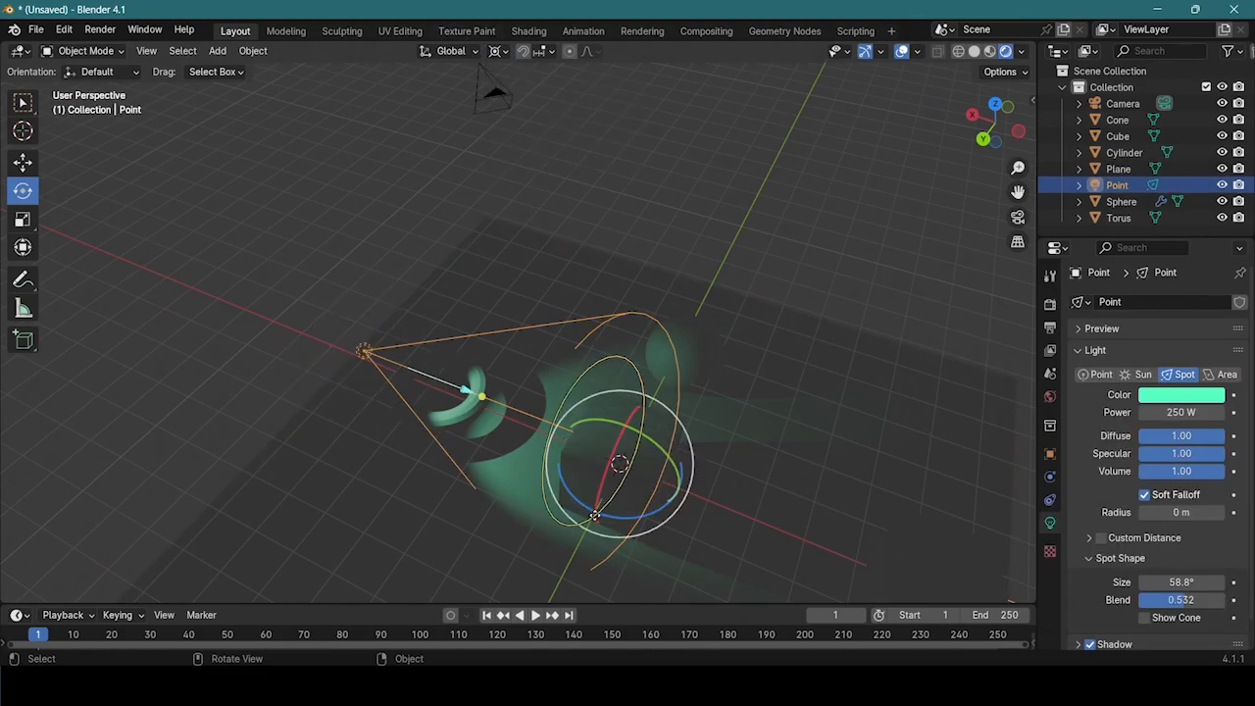
pyautogui.moveTo(588, 510); pyautogui.dragTo(466, 411)
# - Duplicate the green spot light in place and rotate the copy around the 3D cursor to another side of the cube
pyautogui.hotkey('shift', 'd')
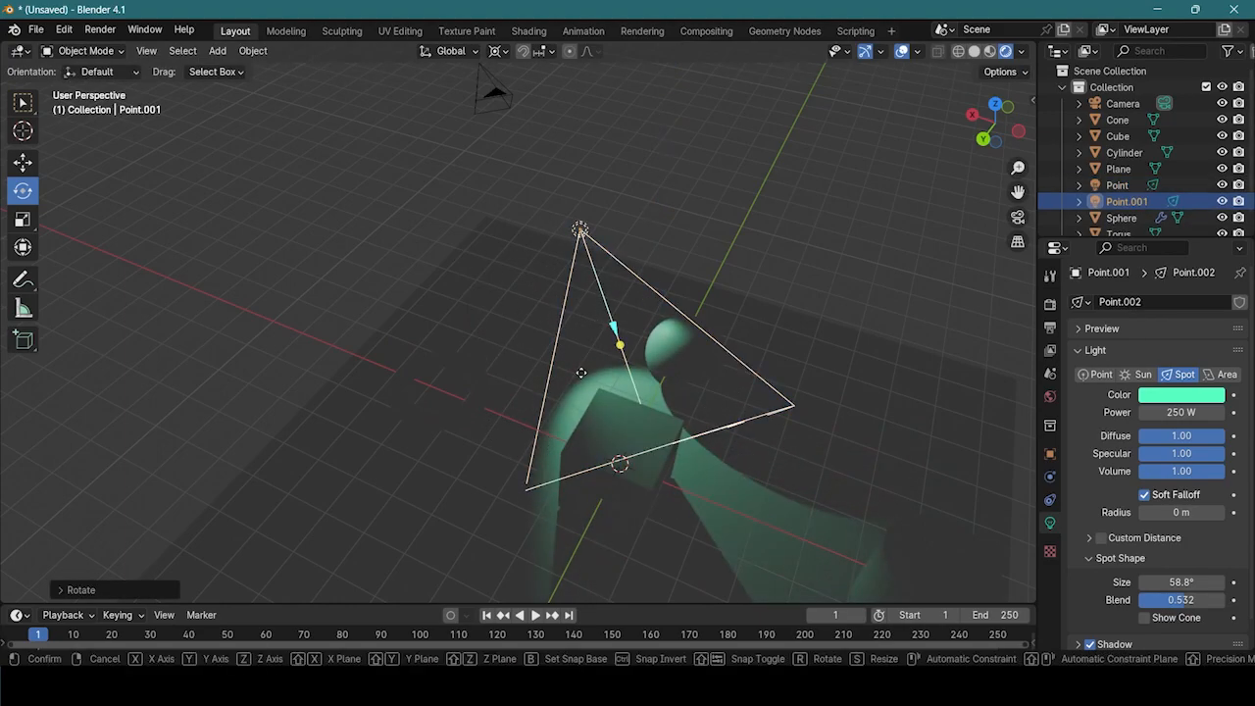
pyautogui.rightClick(580, 372)
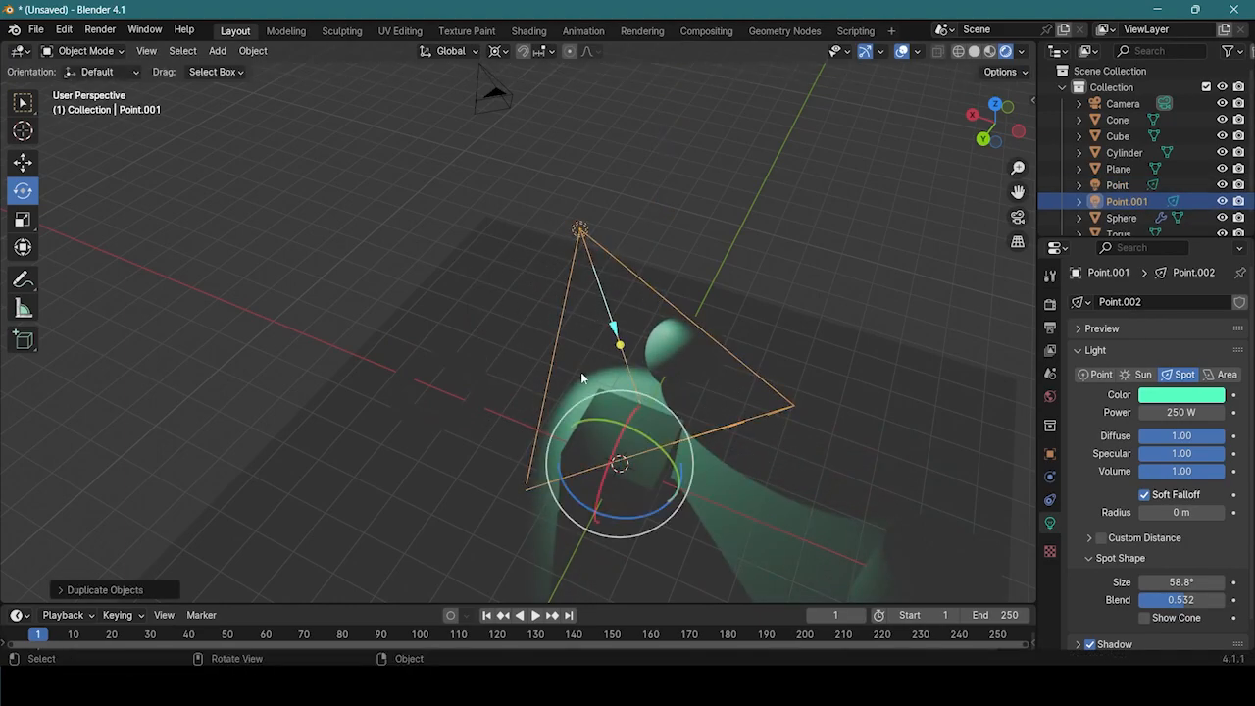
pyautogui.moveTo(580, 504); pyautogui.dragTo(709, 469)
# - Change the duplicated spot light's color to warm yellow and reselect that light after checking both colored beams
pyautogui.click(1182, 397)
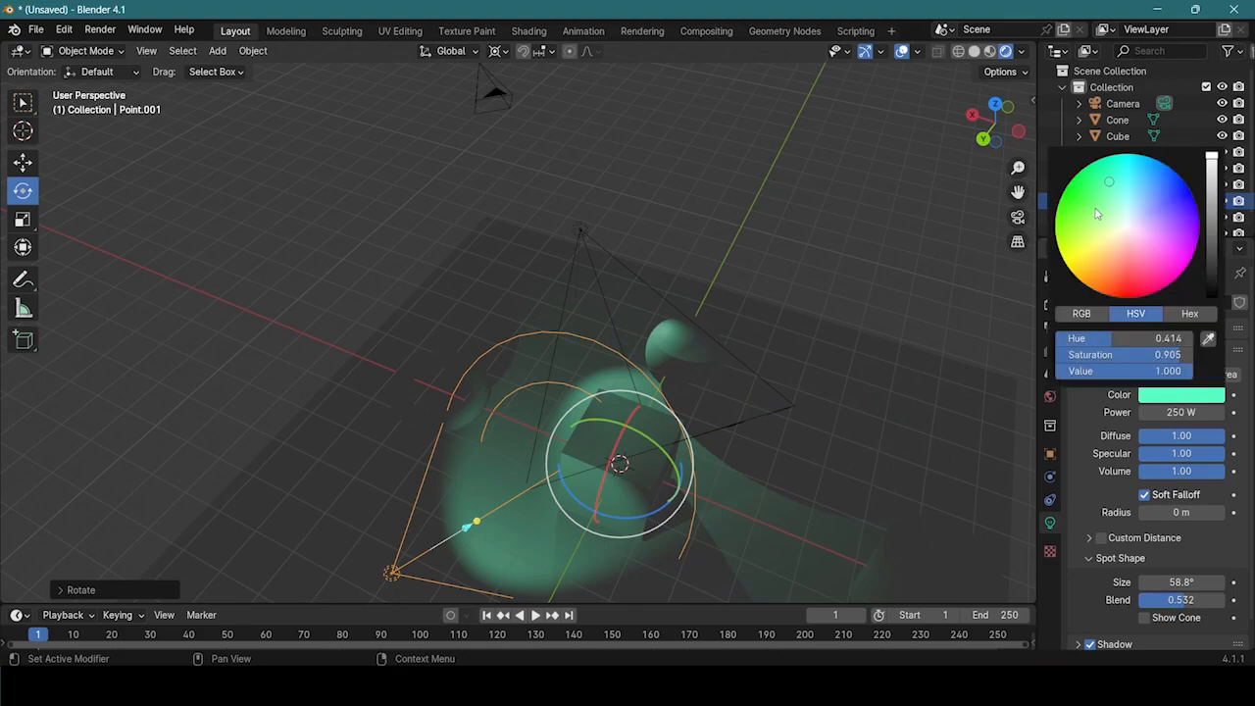
pyautogui.click(240, 478)
pyautogui.moveTo(245, 470); pyautogui.dragTo(316, 385, button='middle')
pyautogui.scroll(-4, 515, 440)
pyautogui.scroll(3, 517, 439)
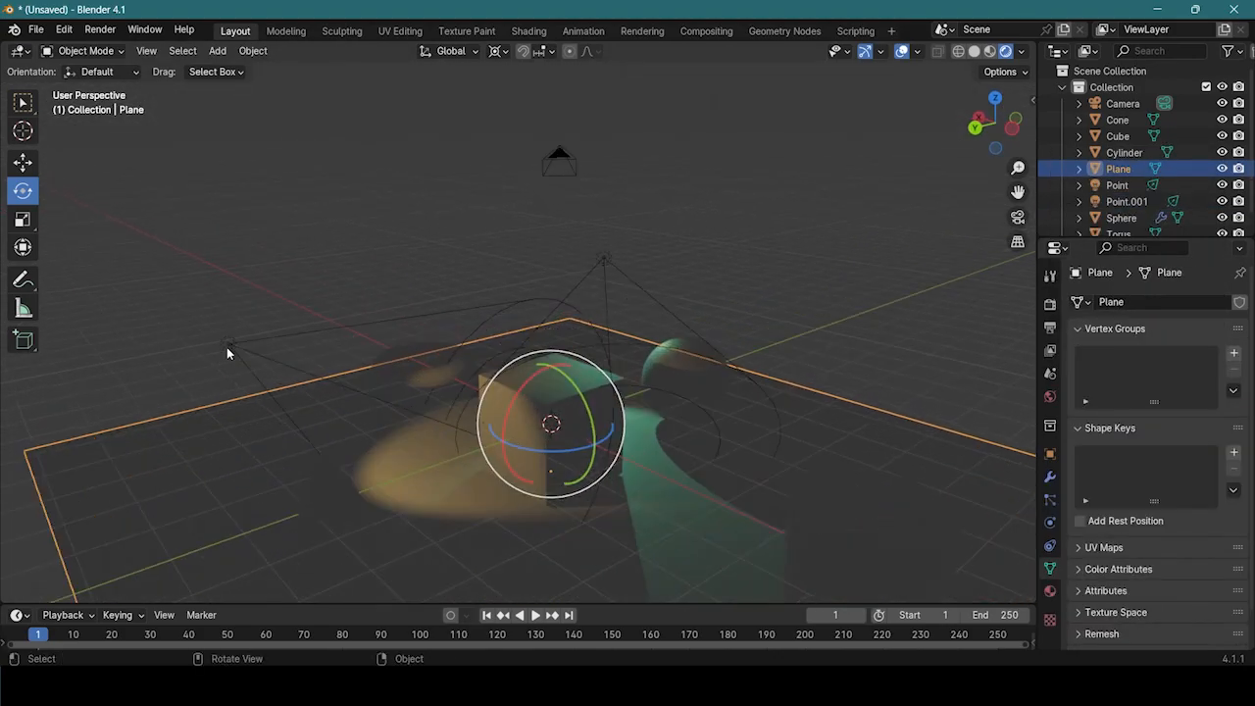
pyautogui.click(229, 345)
pyautogui.moveTo(228, 345); pyautogui.dragTo(505, 343, button='middle')
pyautogui.scroll(1, 755, 416)
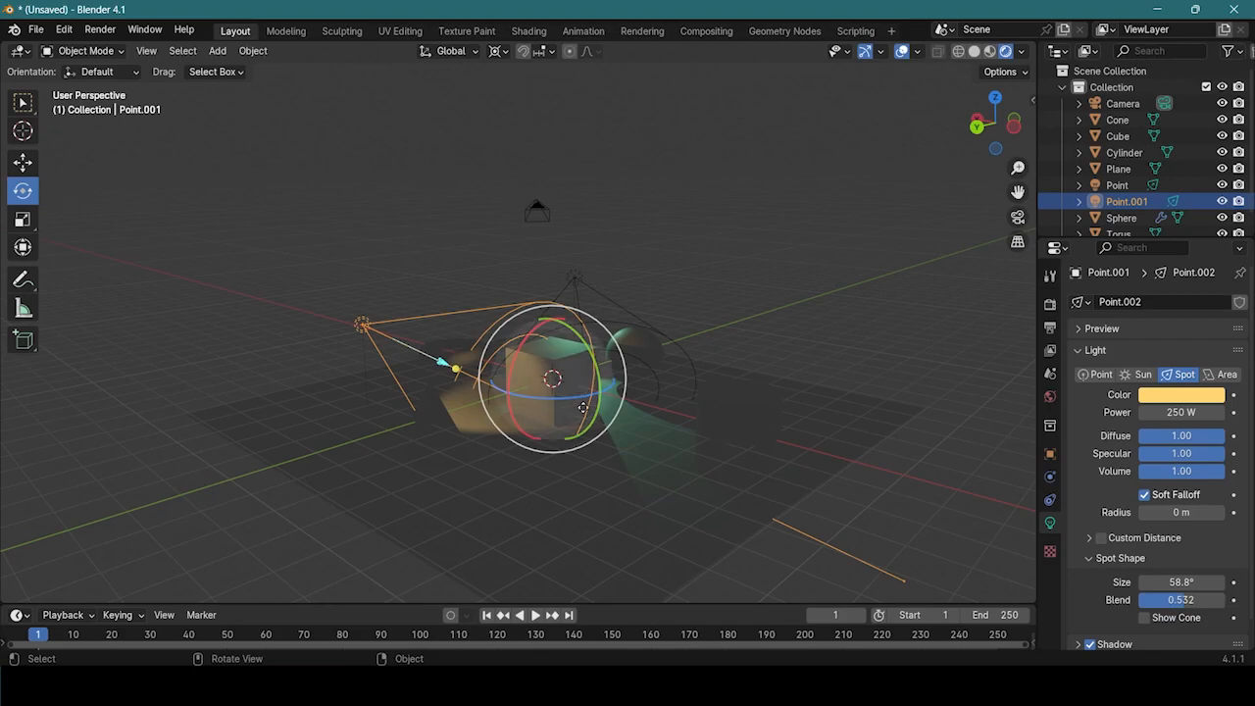
pyautogui.scroll(3, 505, 344)
pyautogui.scroll(-3, 537, 321)
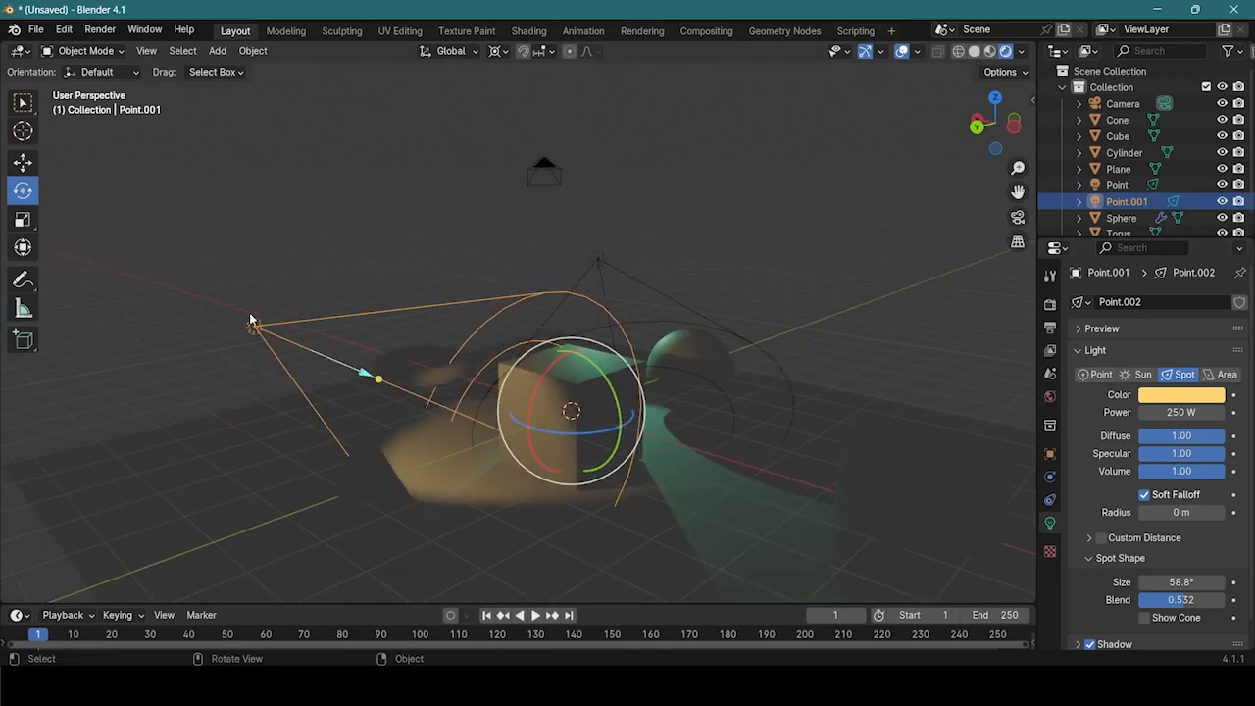
# - Compare the yellow light as a Point light and as a Spot light, ending with the Spot type
pyautogui.click(1099, 374)
pyautogui.moveTo(510, 411); pyautogui.dragTo(469, 433, button='middle')
pyautogui.scroll(3, 468, 432)
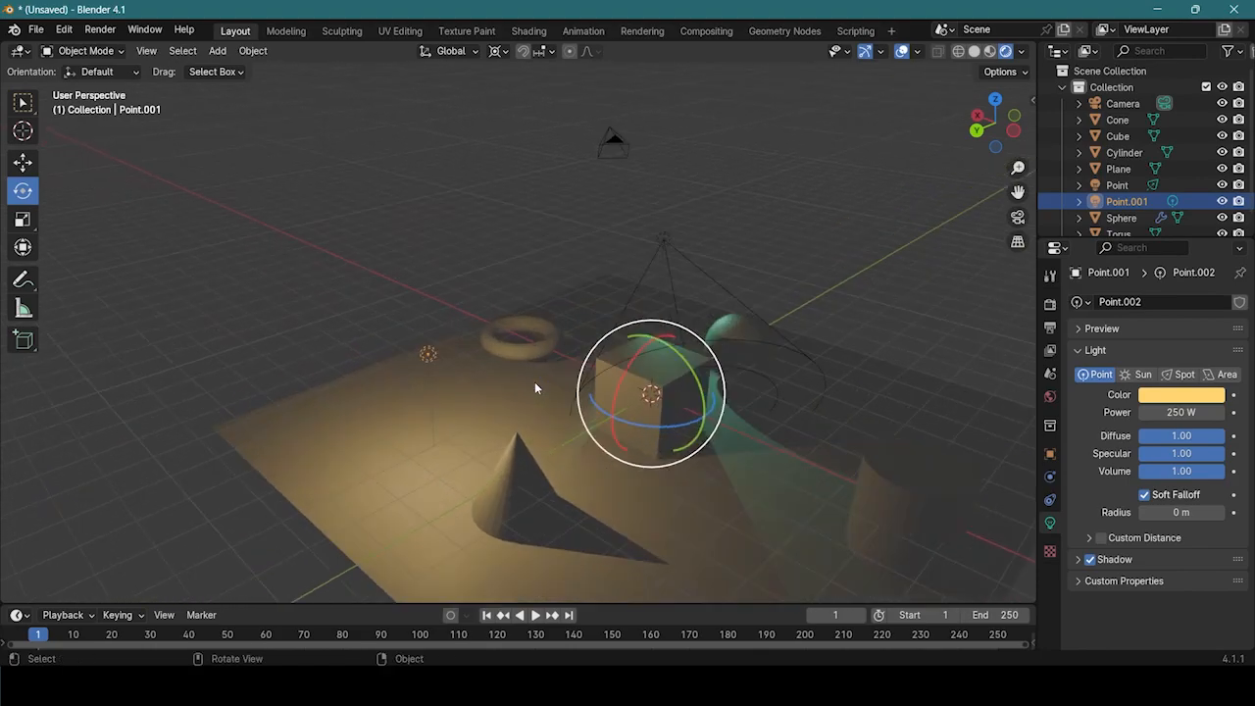
pyautogui.moveTo(440, 361); pyautogui.dragTo(713, 378, button='middle')
pyautogui.scroll(-4, 623, 108)
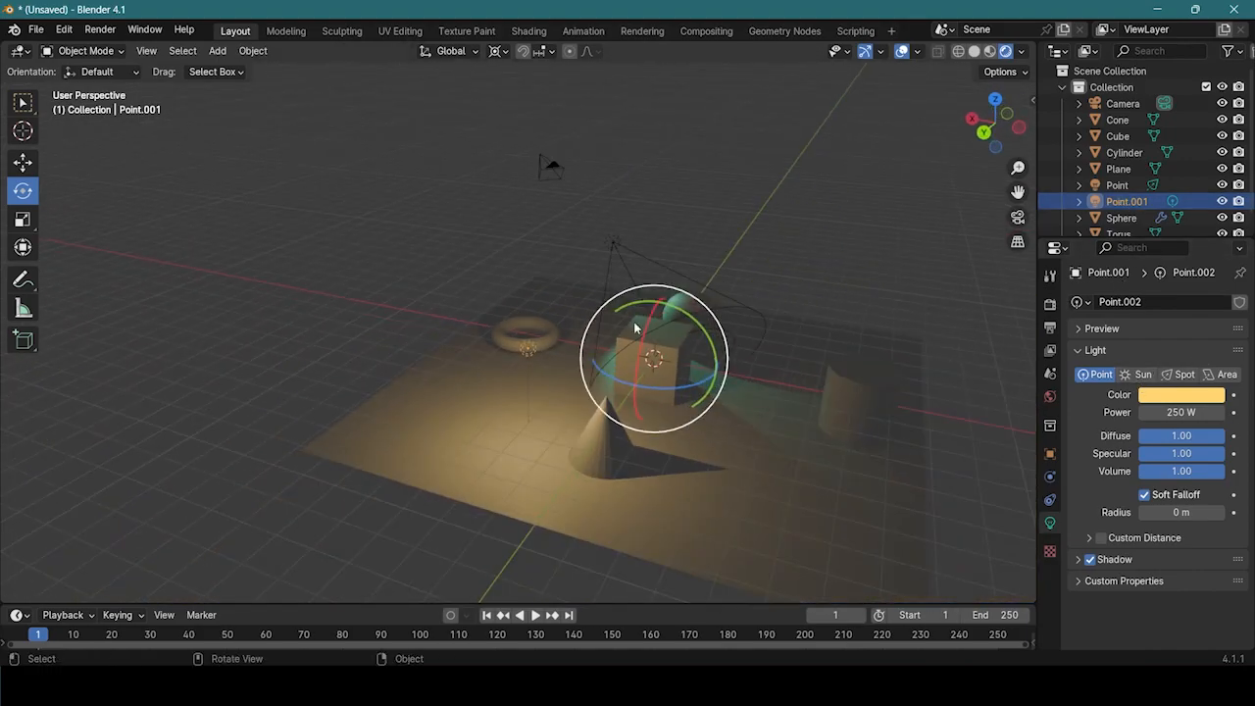
pyautogui.scroll(1, 523, 326)
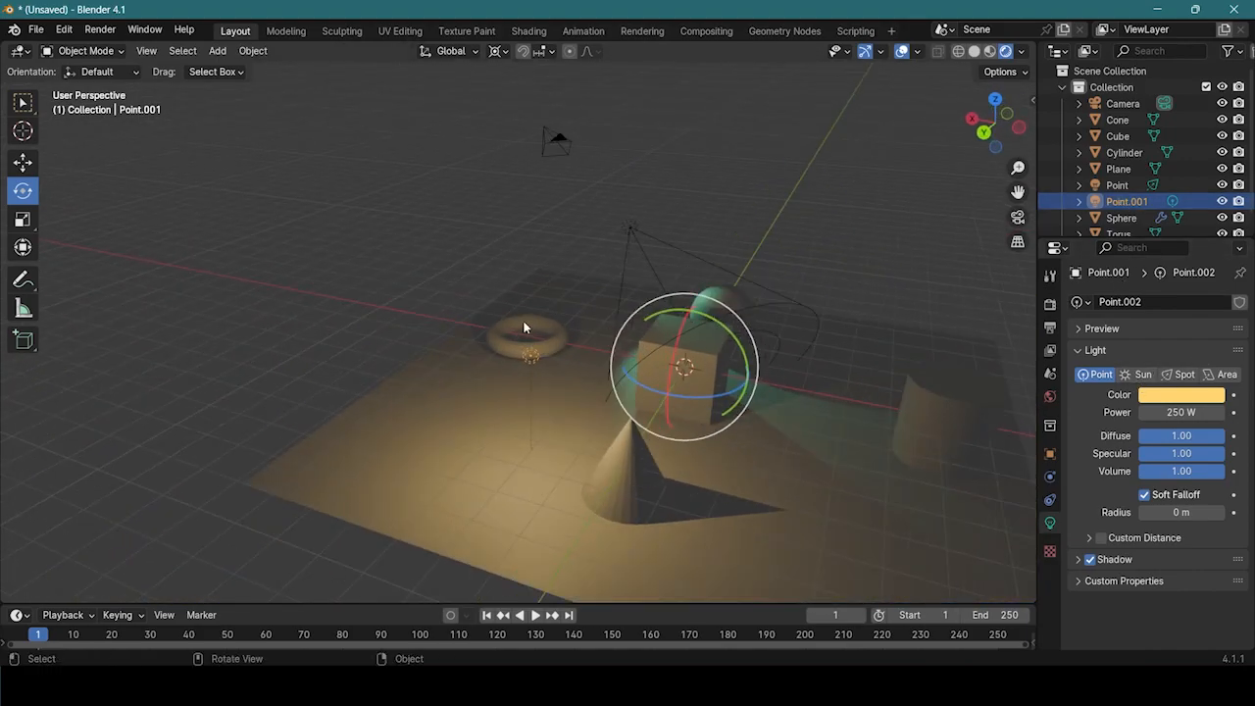
pyautogui.click(1181, 375)
pyautogui.click(1100, 375)
pyautogui.click(1177, 376)
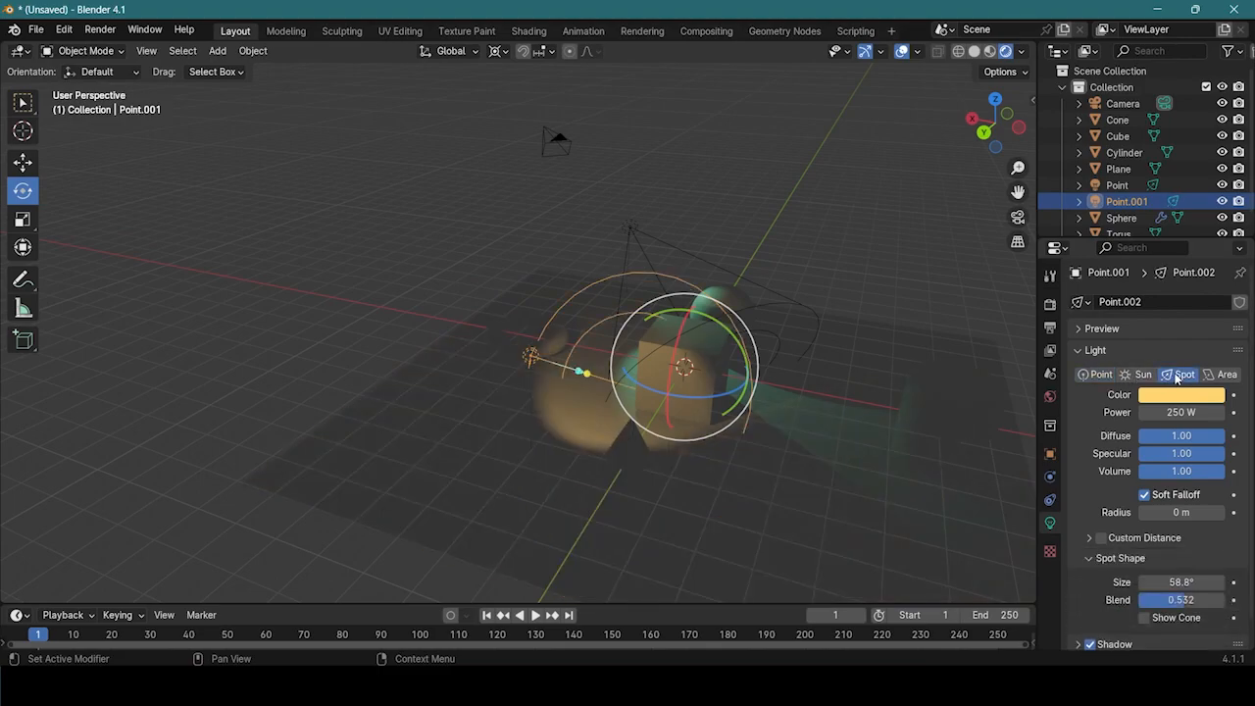
# - Set the yellow spot light's cone size to 47.3° and its blend to 0.413
pyautogui.click(1091, 558)
pyautogui.click(1089, 560)
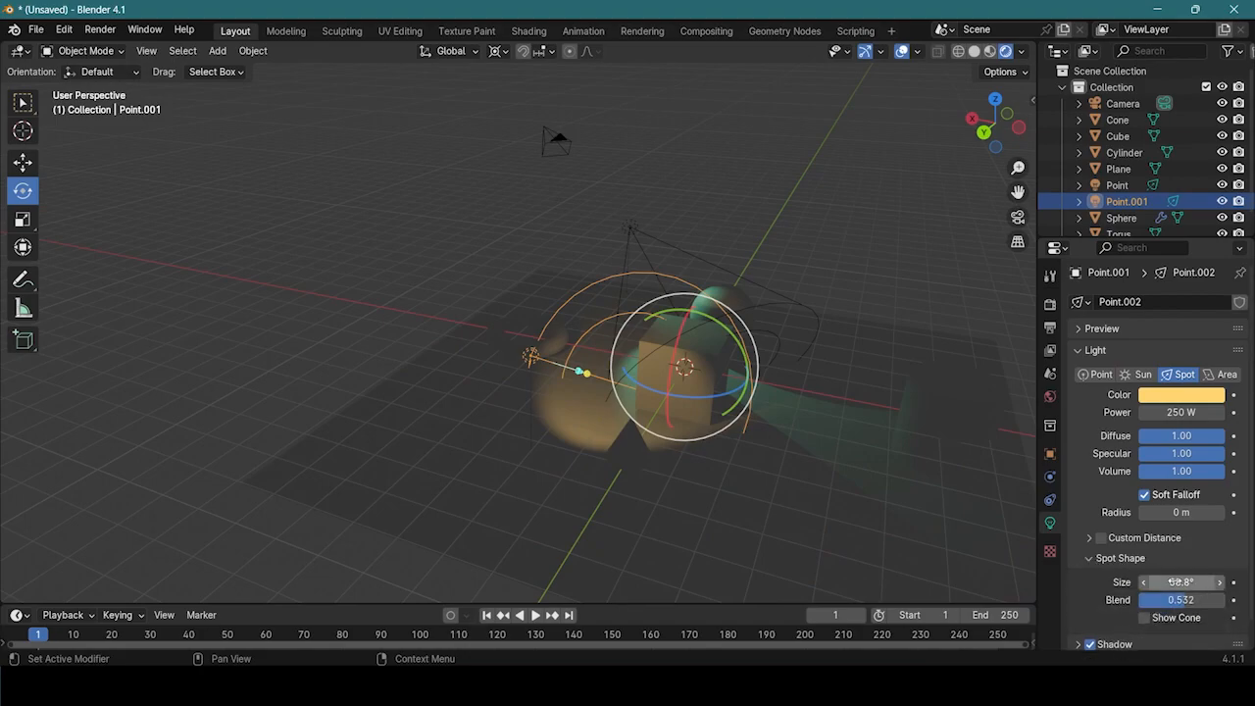
pyautogui.moveTo(1182, 583)
pyautogui.mouseDown()
pyautogui.moveTo(1211, 583)
pyautogui.moveTo(1183, 583)
pyautogui.mouseUp()
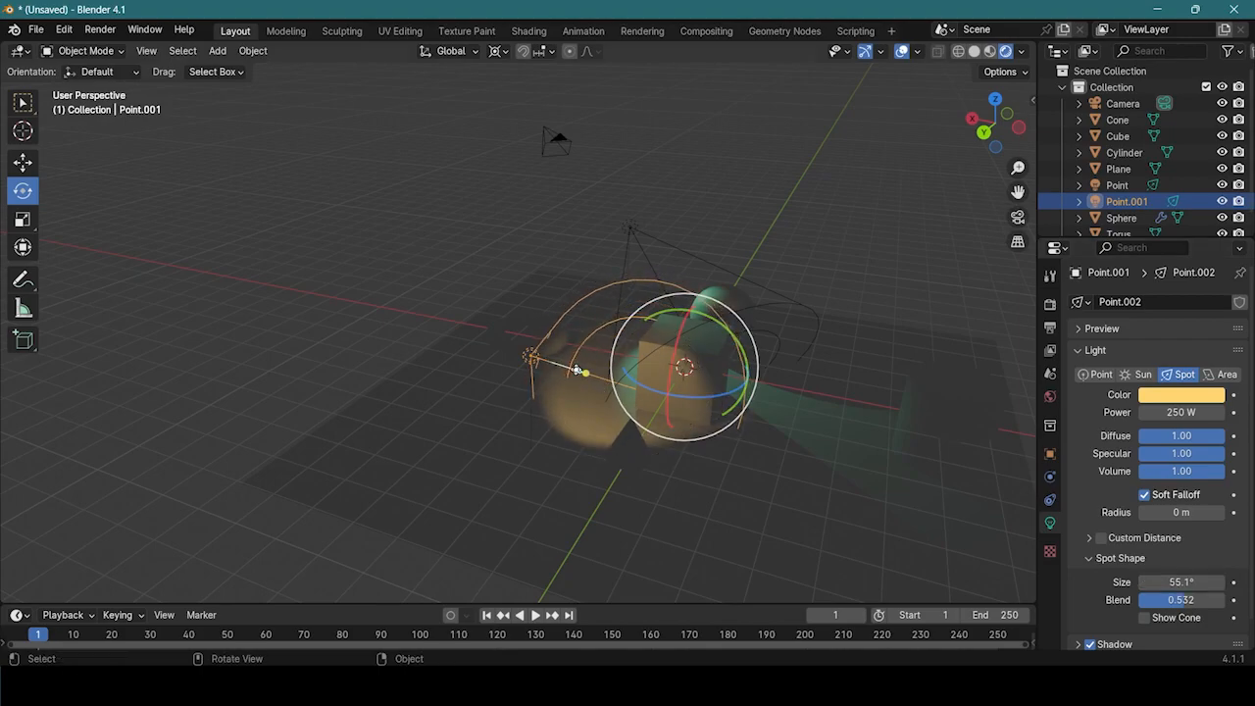
pyautogui.moveTo(578, 371)
pyautogui.mouseDown()
pyautogui.moveTo(597, 373)
pyautogui.moveTo(540, 359)
pyautogui.moveTo(581, 370)
pyautogui.mouseUp()
pyautogui.moveTo(1177, 599)
pyautogui.mouseDown()
pyautogui.moveTo(1224, 599)
pyautogui.moveTo(1142, 599)
pyautogui.moveTo(1162, 599)
pyautogui.mouseUp()
pyautogui.moveTo(725, 295); pyautogui.dragTo(619, 222, button='middle')
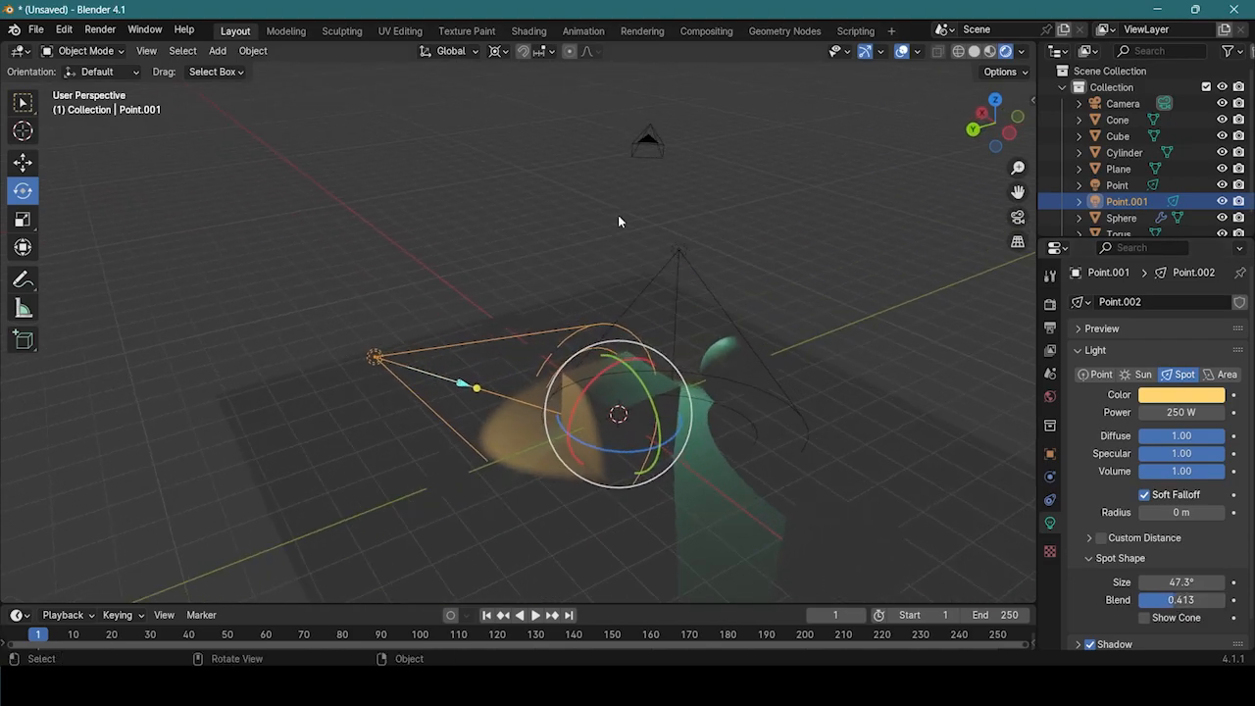
# - Change the yellow light's type from Spot to Area and inspect its effect on the shapes and floor
pyautogui.click(680, 250)
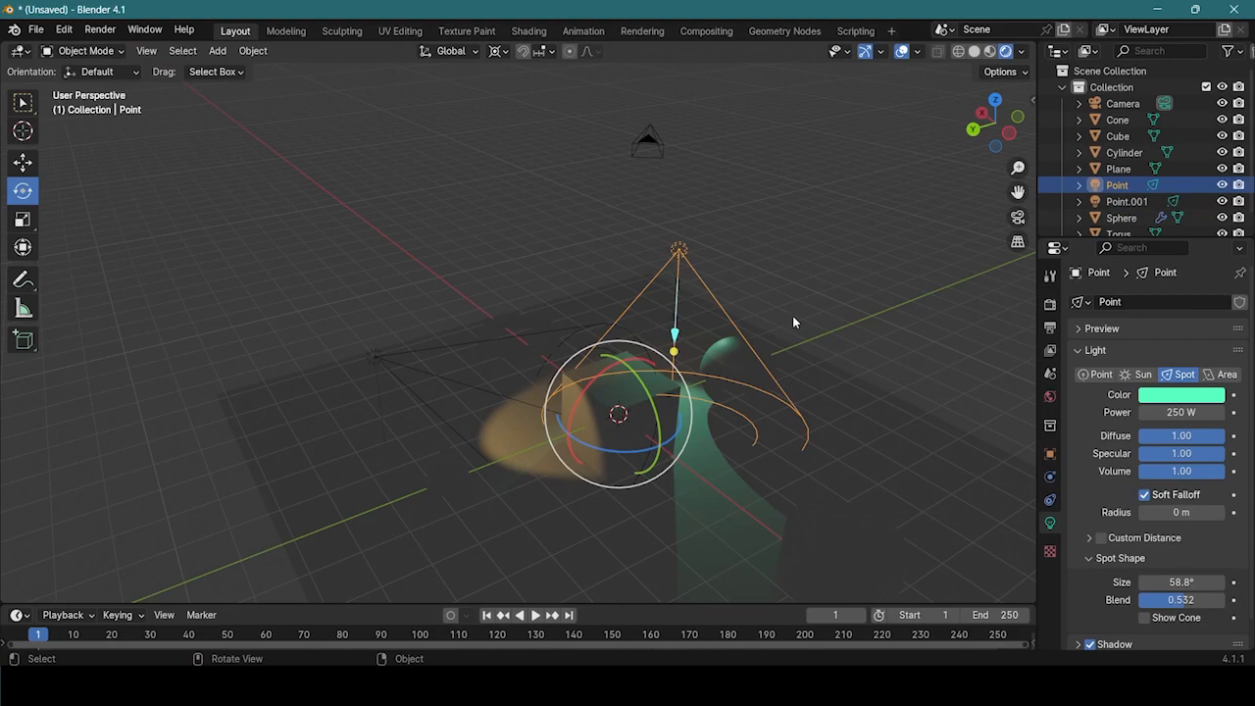
pyautogui.click(374, 357)
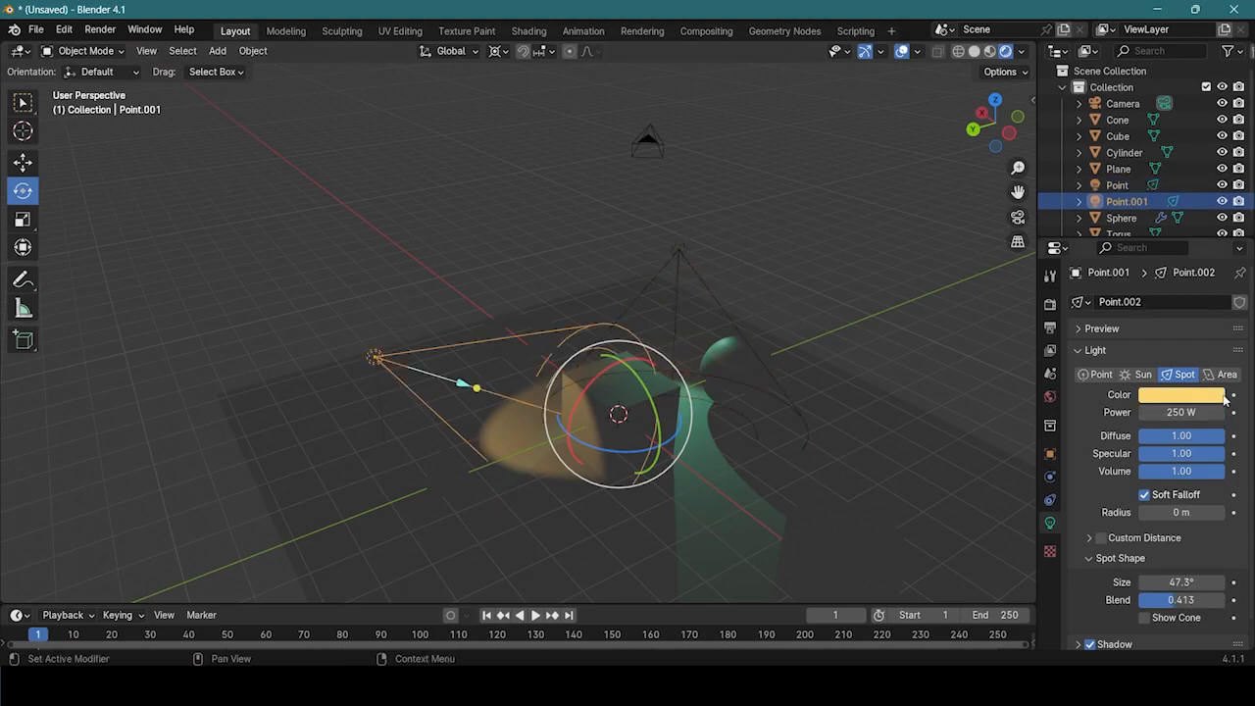
pyautogui.click(1225, 375)
pyautogui.moveTo(574, 366); pyautogui.dragTo(616, 383, button='middle')
pyautogui.moveTo(605, 332); pyautogui.dragTo(504, 380, button='middle')
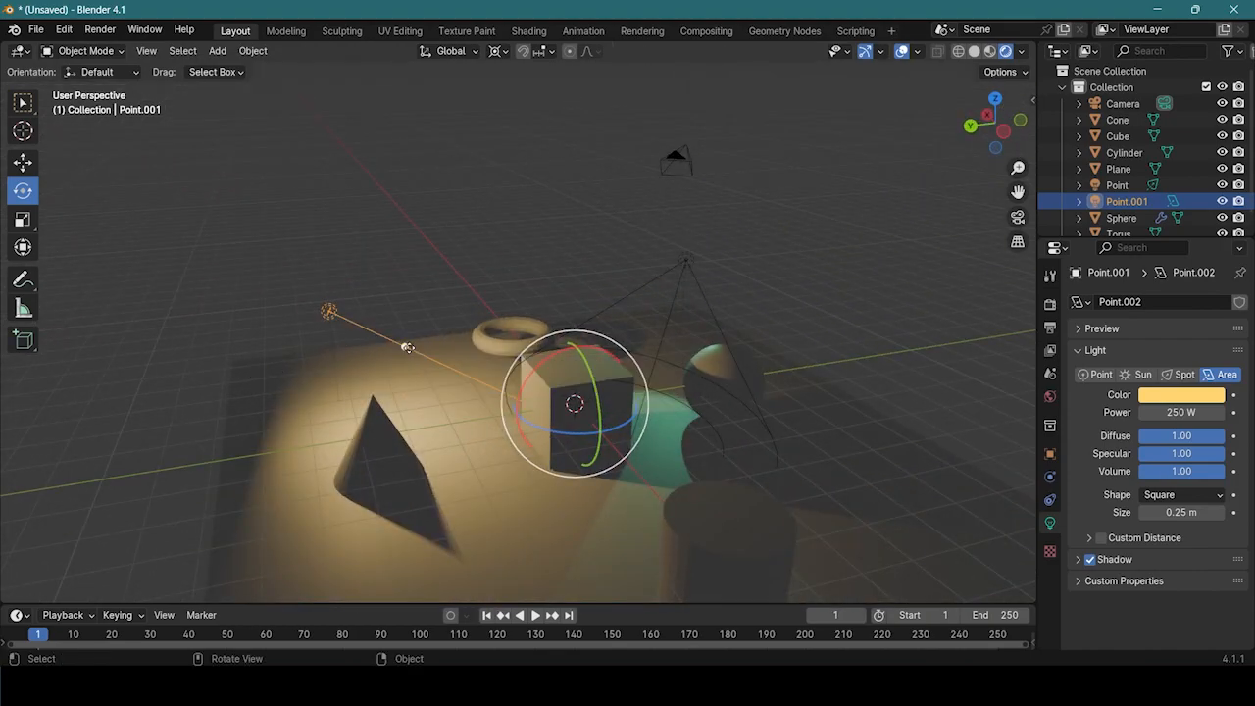
pyautogui.moveTo(400, 336); pyautogui.dragTo(589, 397, button='middle')
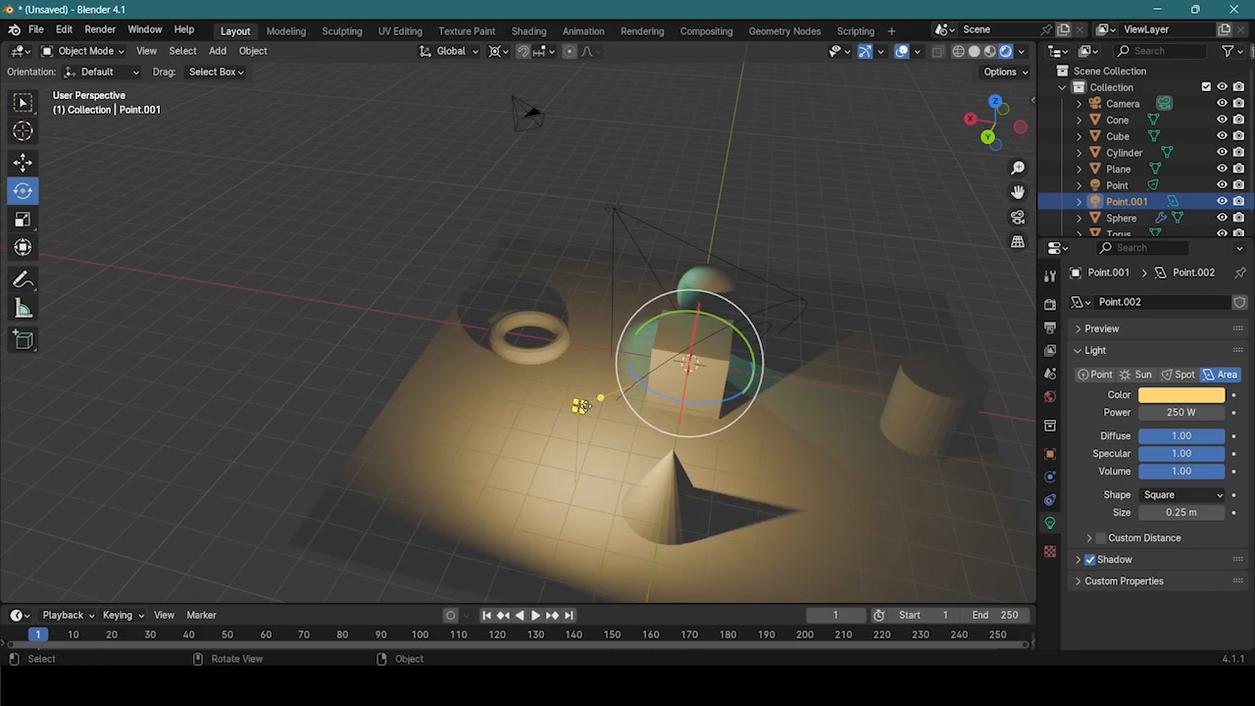
# - Change the transform pivot point to Median Point and scale up the yellow area light around its own origin
pyautogui.click(497, 53)
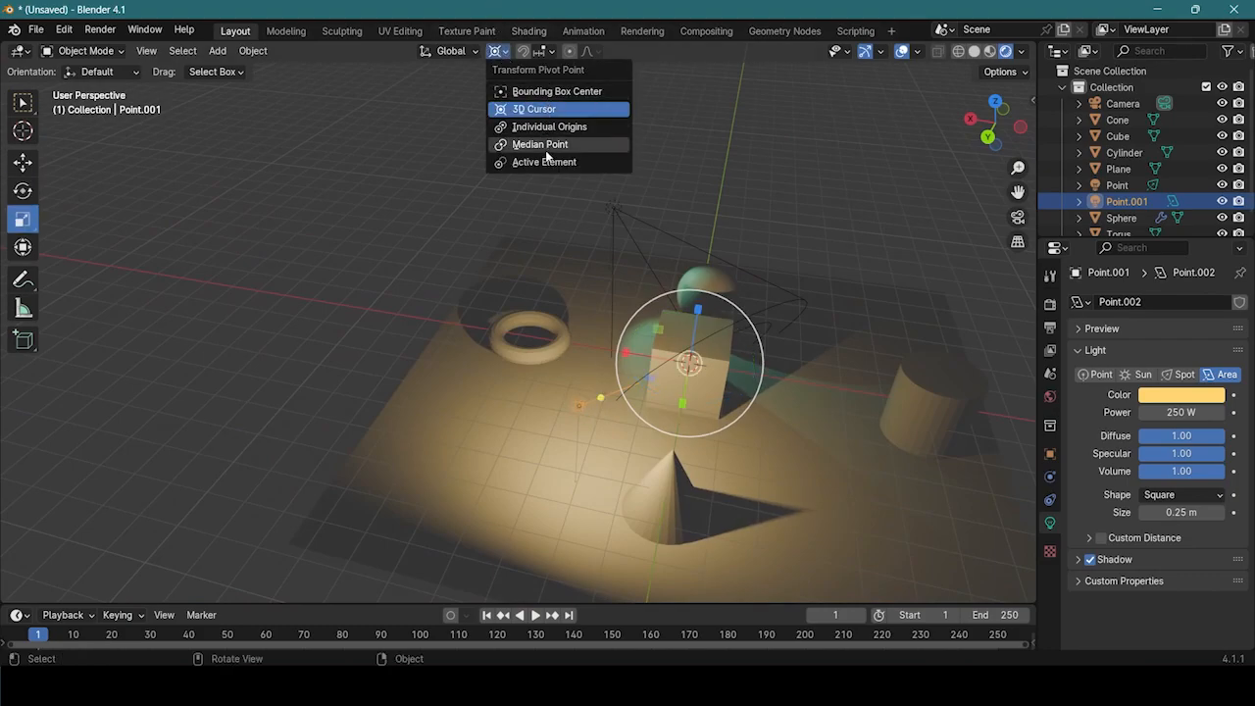
pyautogui.click(540, 146)
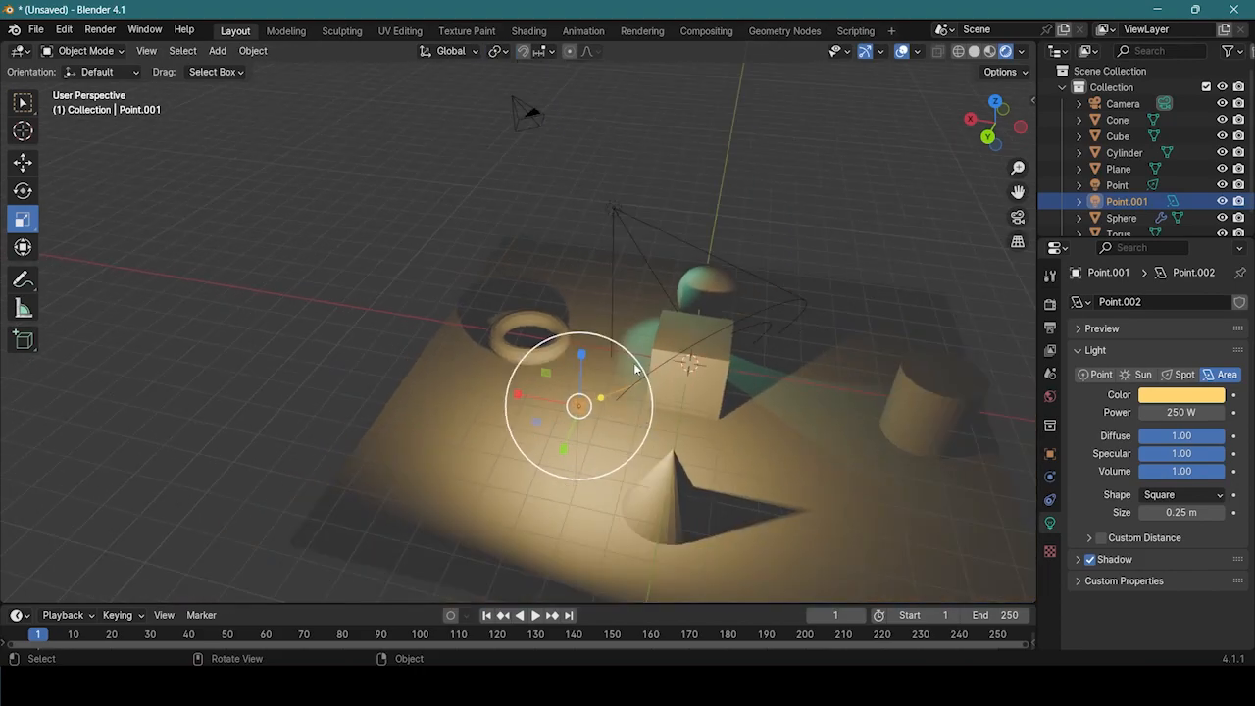
pyautogui.press('s')
pyautogui.moveTo(770, 320); pyautogui.dragTo(1, 288)
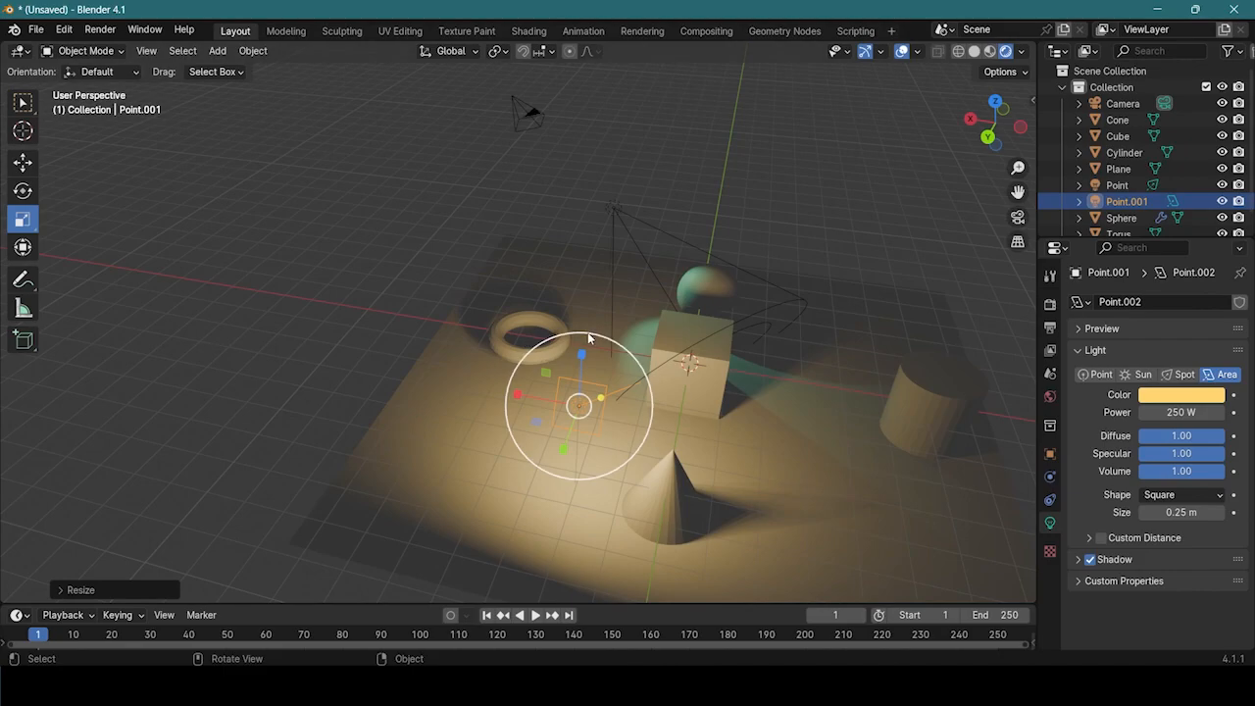
pyautogui.moveTo(588, 337); pyautogui.dragTo(557, 342, button='middle')
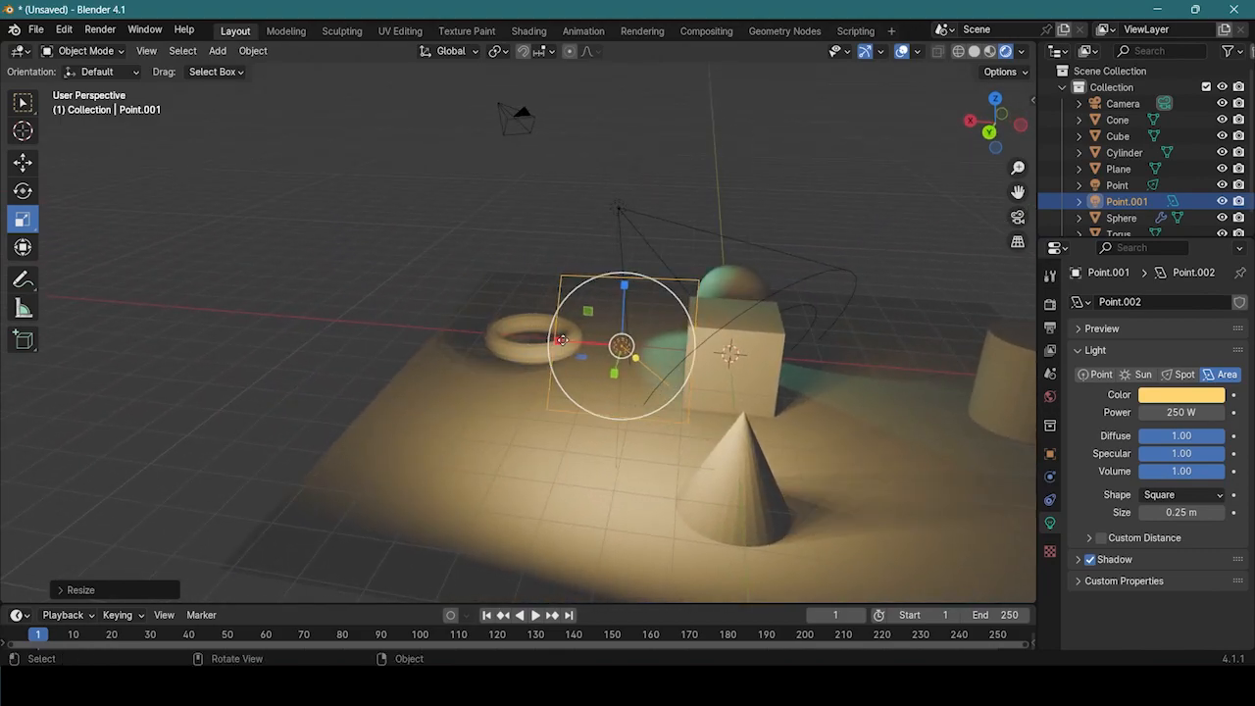
# - Scale the yellow area light along the X axis and look at its effect on the shapes
pyautogui.press('s')
pyautogui.press('x')
pyautogui.click(692, 385)
pyautogui.moveTo(692, 386); pyautogui.dragTo(663, 352, button='middle')
pyautogui.moveTo(662, 350); pyautogui.dragTo(894, 397)
# - Move the yellow area light so that it sits close beside the cube
pyautogui.moveTo(549, 450); pyautogui.dragTo(663, 391, button='middle')
pyautogui.moveTo(657, 330); pyautogui.dragTo(699, 416, button='middle')
pyautogui.hotkey('shift', 'space')
pyautogui.press('g')
pyautogui.moveTo(773, 407); pyautogui.dragTo(619, 436)
pyautogui.moveTo(616, 480); pyautogui.dragTo(627, 500, button='middle')
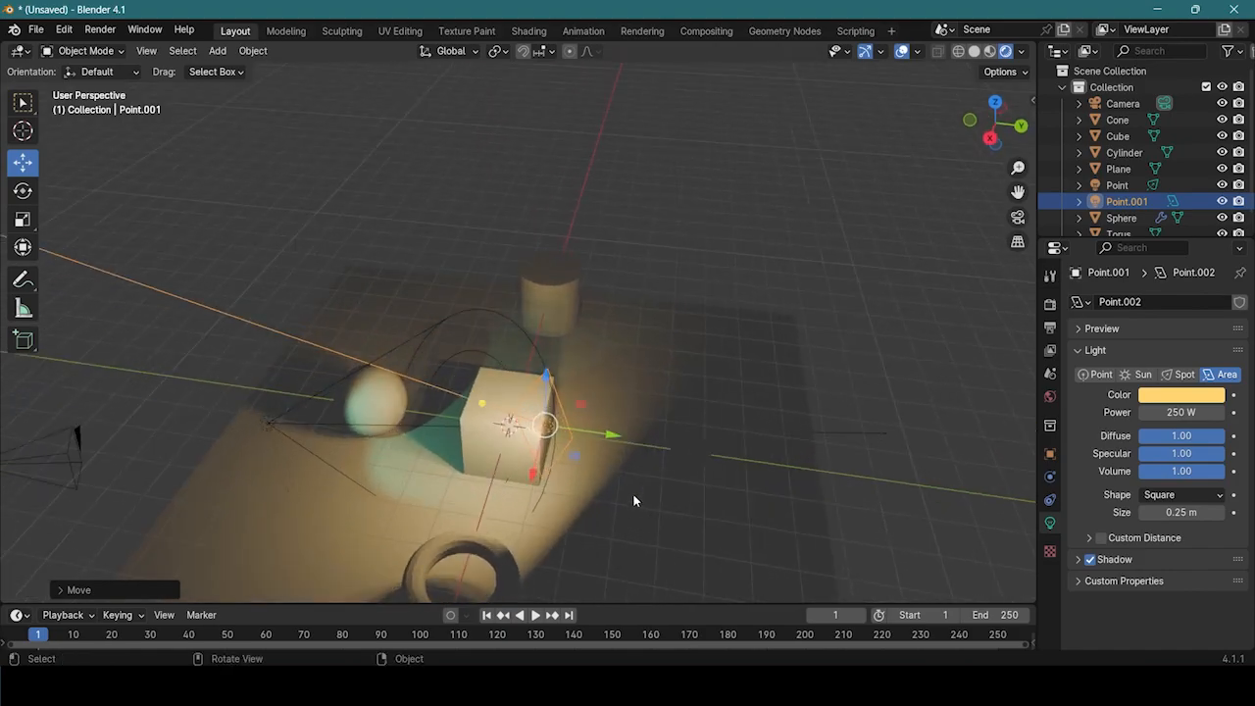
# - Delete the green spot light named Point from the scene
pyautogui.click(668, 490)
pyautogui.click(1119, 185)
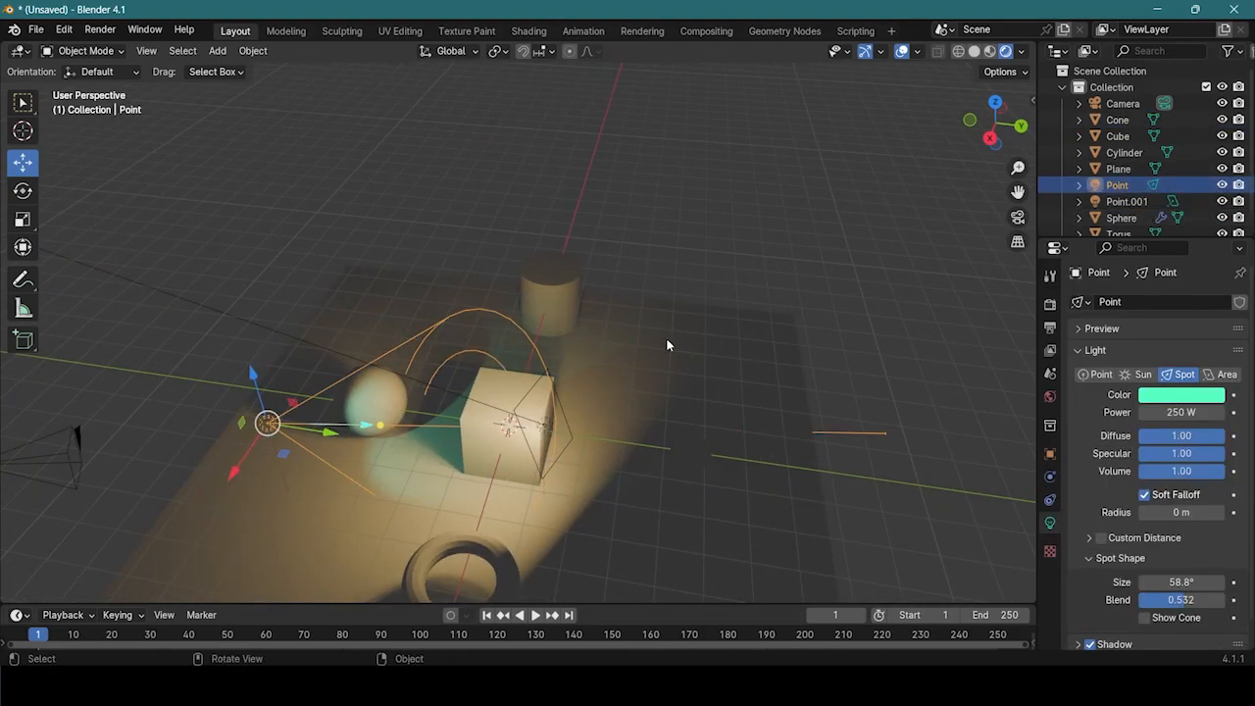
pyautogui.press('Delete')
pyautogui.moveTo(615, 457); pyautogui.dragTo(518, 389, button='middle')
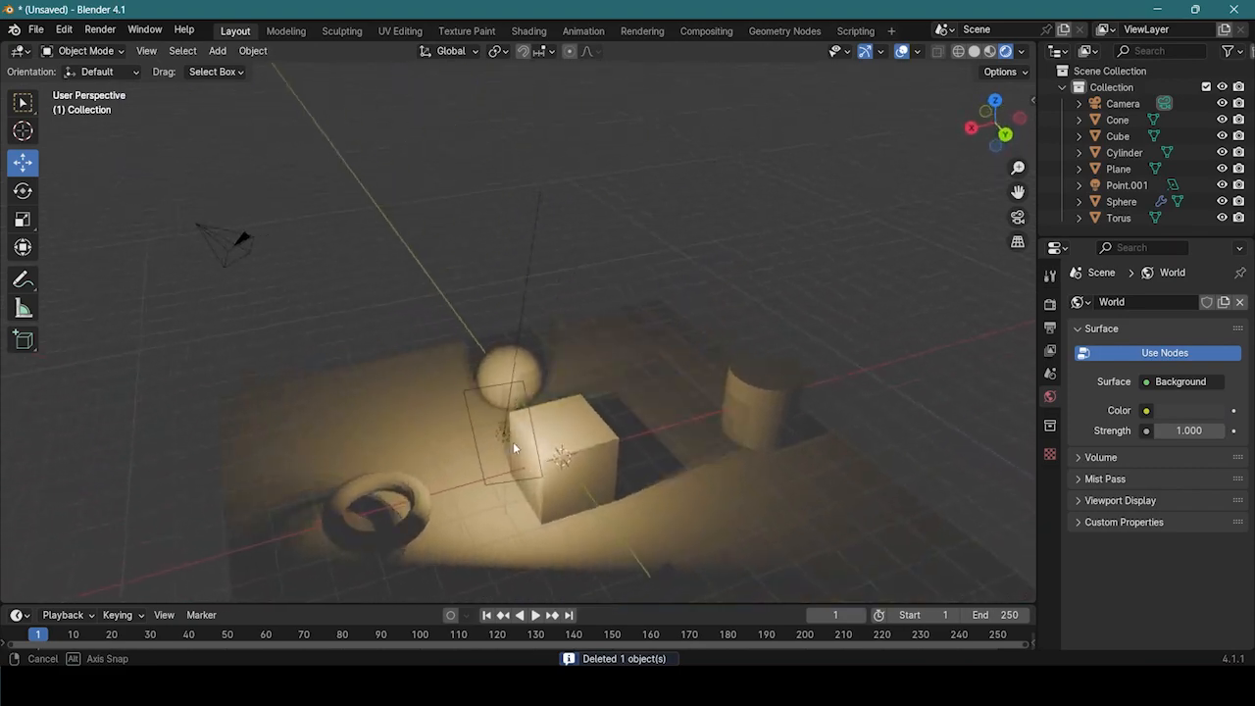
# - Rotate the yellow area light to re-aim its beam across the cube and the sphere
pyautogui.click(519, 387)
pyautogui.hotkey('shift', 'space')
pyautogui.press('r')
pyautogui.moveTo(533, 389); pyautogui.dragTo(551, 398)
pyautogui.moveTo(646, 448); pyautogui.dragTo(523, 336, button='middle')
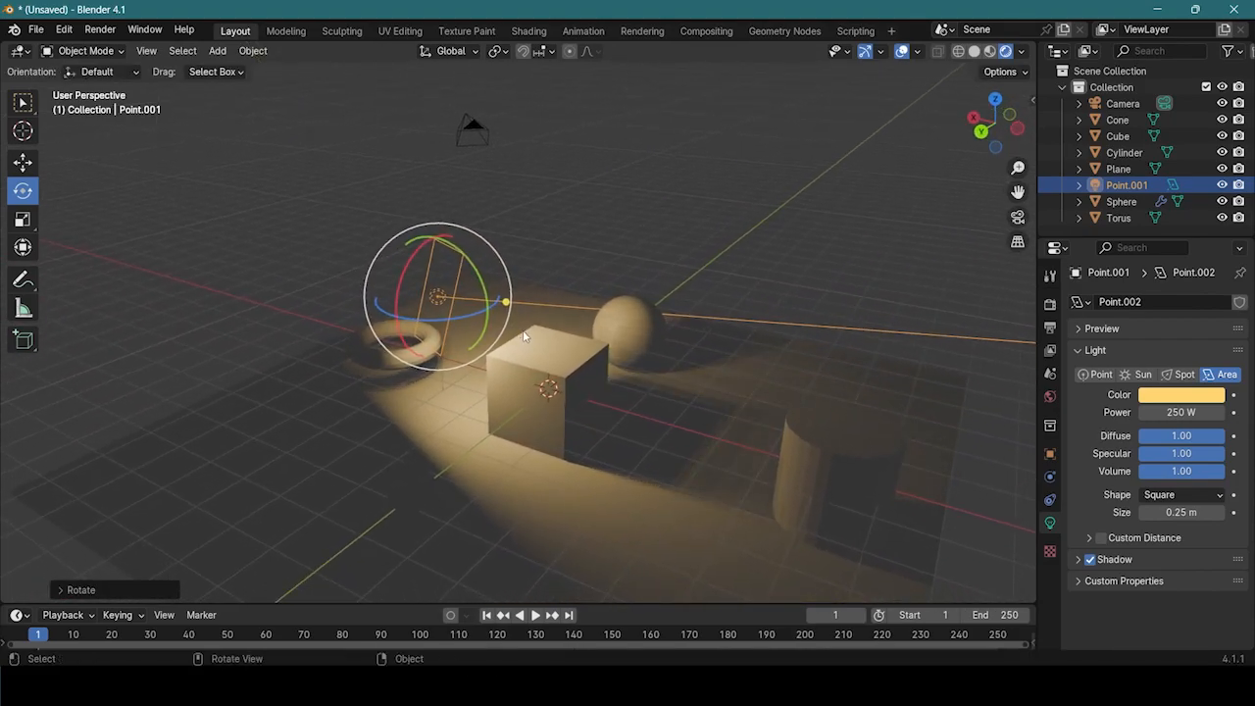
# - Examine the area light's soft shadows around the cube, sphere, torus and cylinder from several angles, keeping the light selected
pyautogui.moveTo(533, 384); pyautogui.dragTo(604, 437, button='middle')
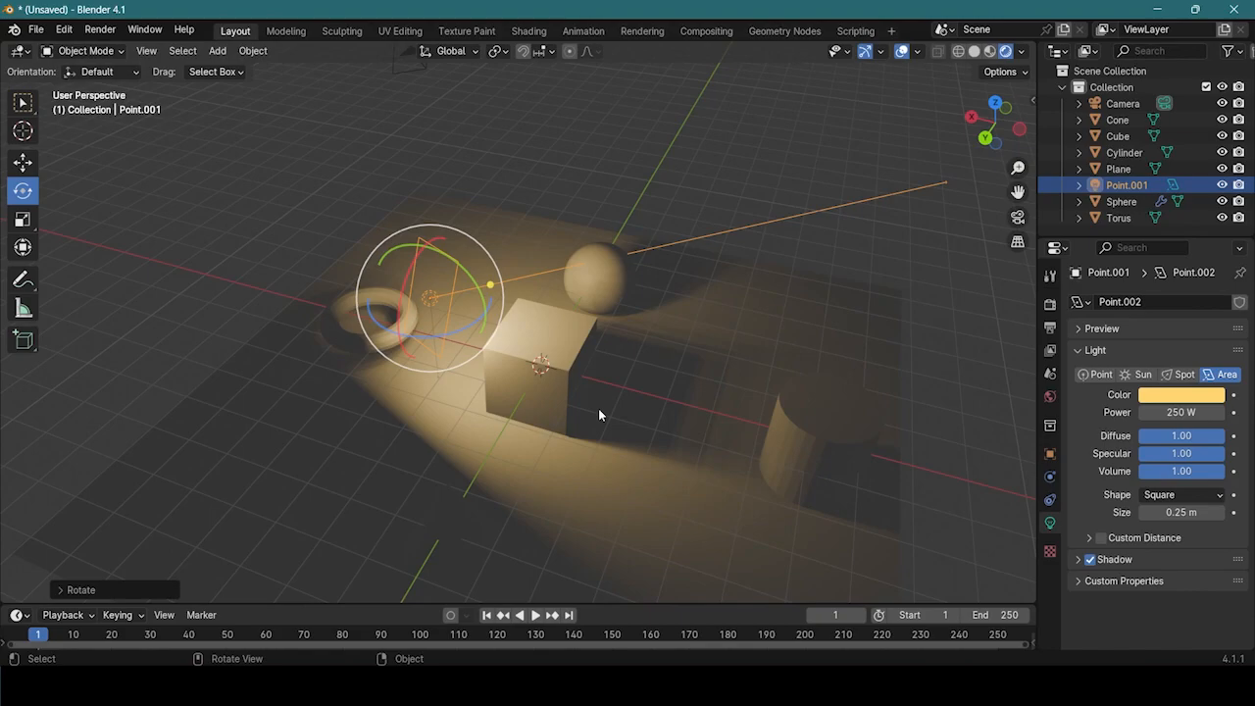
pyautogui.moveTo(542, 329); pyautogui.dragTo(253, 268, button='middle')
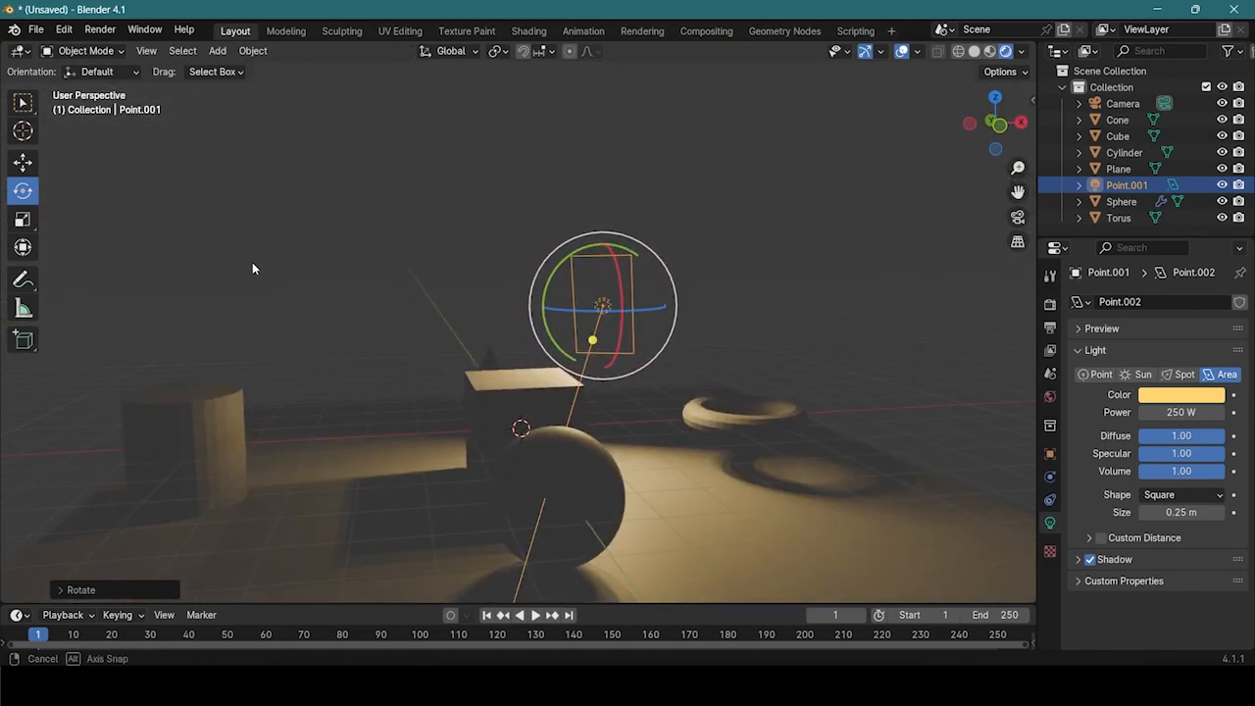
pyautogui.moveTo(611, 318); pyautogui.dragTo(798, 441, button='middle')
pyautogui.moveTo(477, 307); pyautogui.dragTo(527, 304, button='middle')
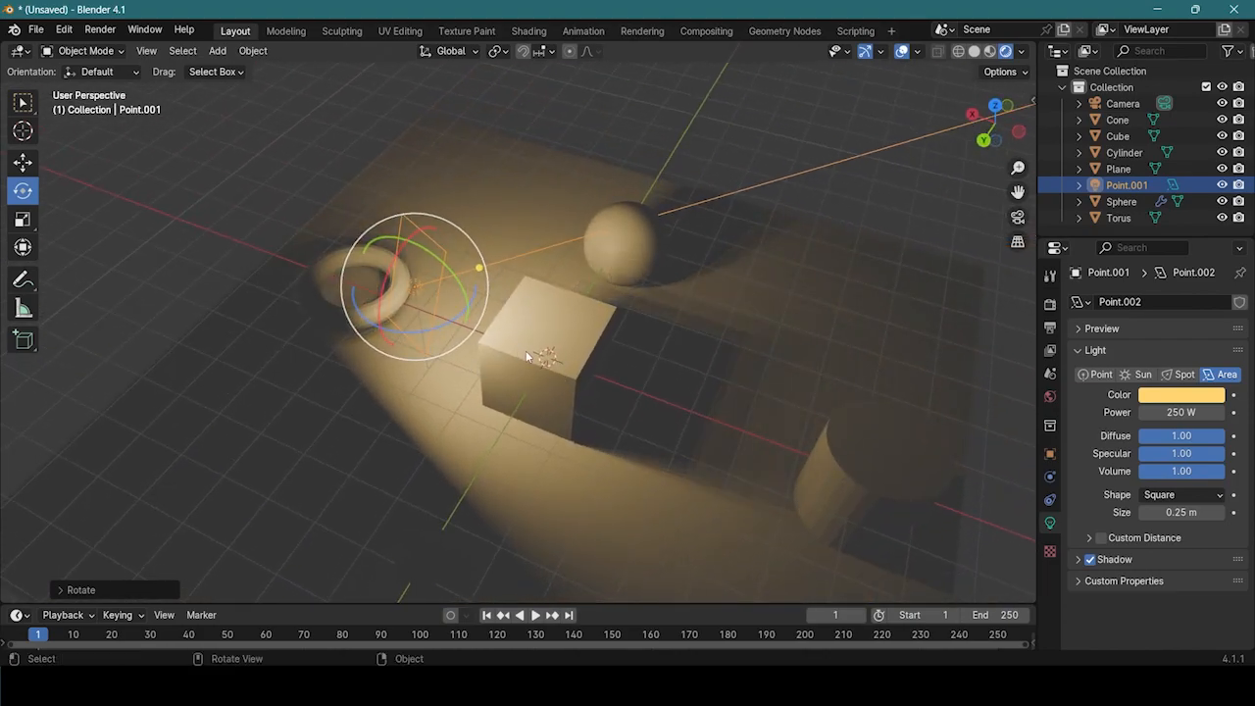
pyautogui.moveTo(524, 350); pyautogui.dragTo(367, 446, button='middle')
pyautogui.moveTo(464, 375); pyautogui.dragTo(623, 427, button='middle')
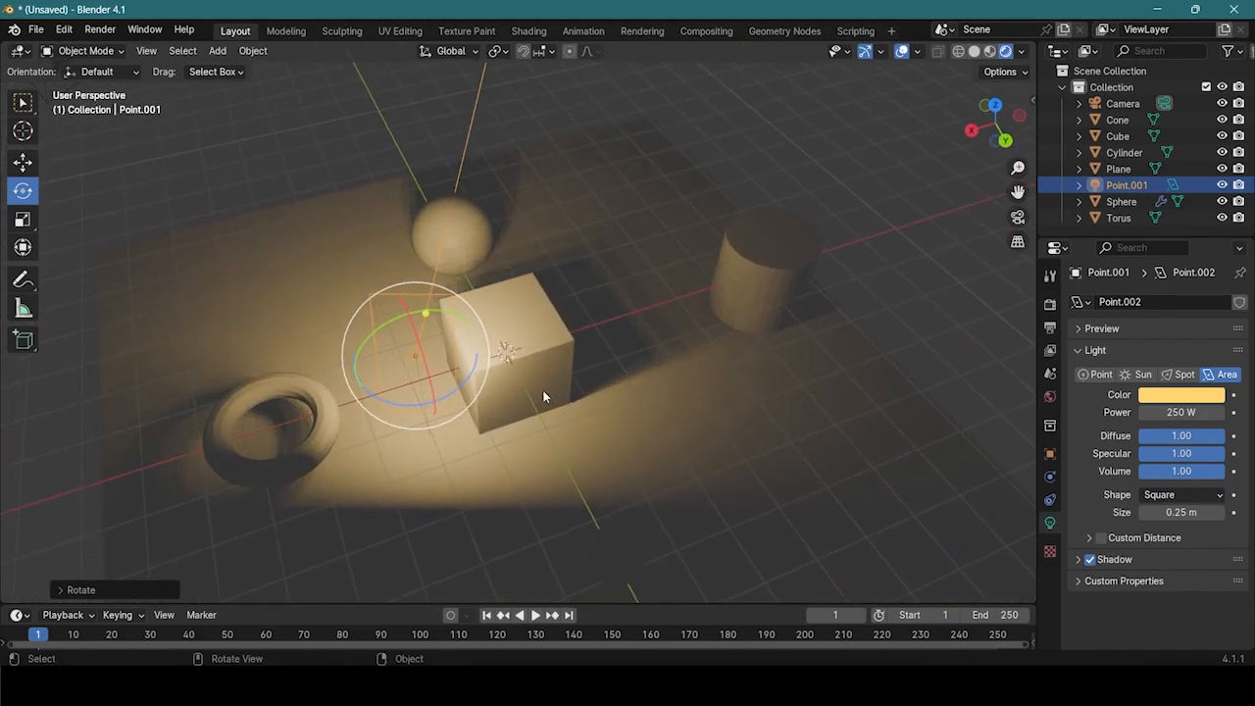
pyautogui.click(459, 353)
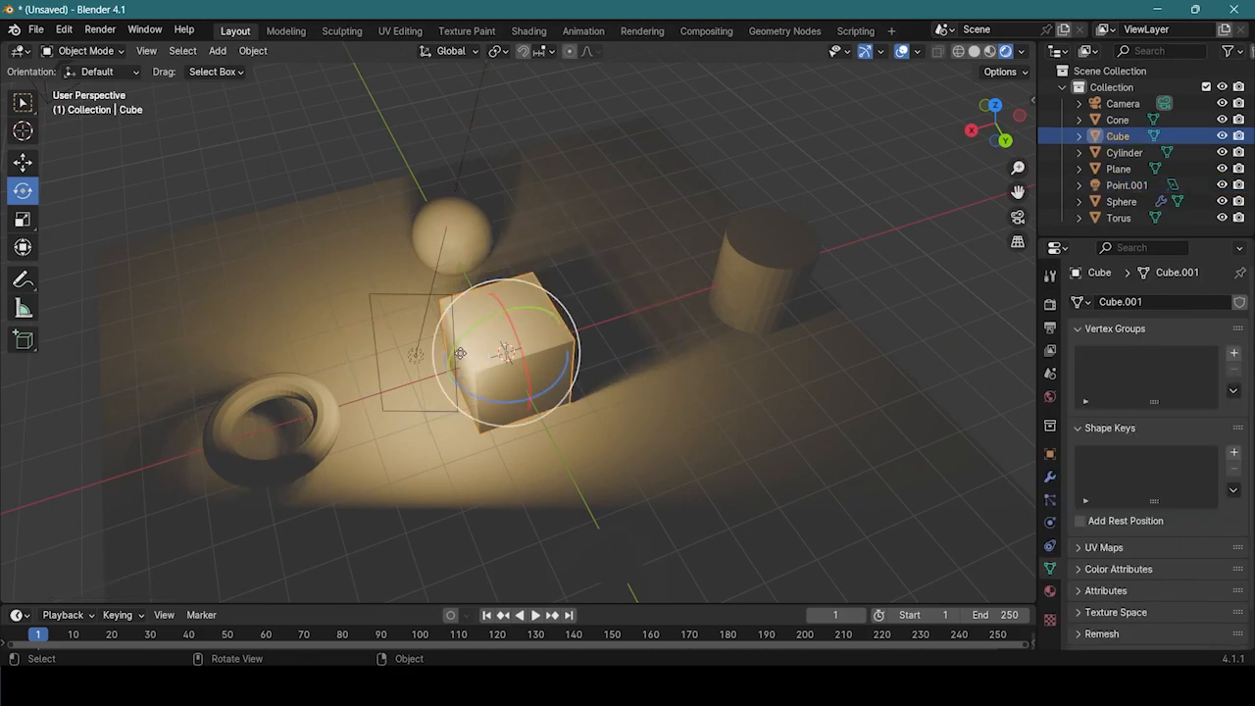
pyautogui.click(400, 297)
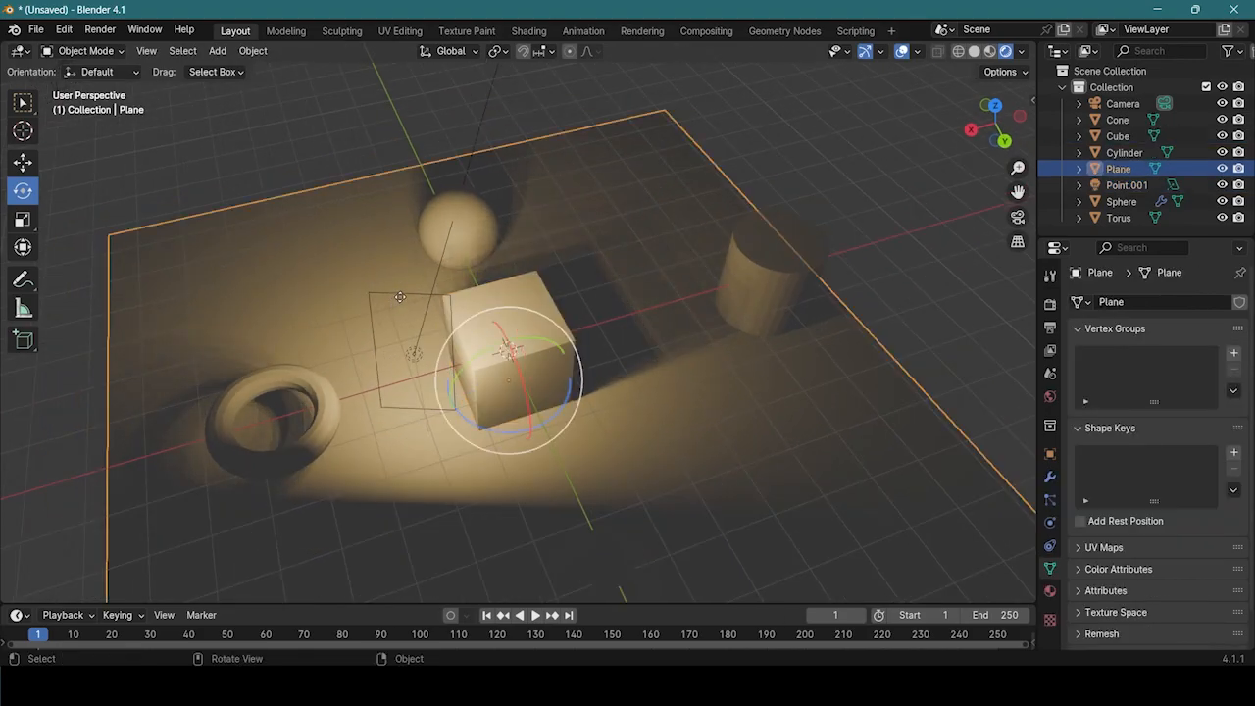
pyautogui.click(404, 295)
pyautogui.moveTo(723, 364); pyautogui.dragTo(640, 394, button='middle')
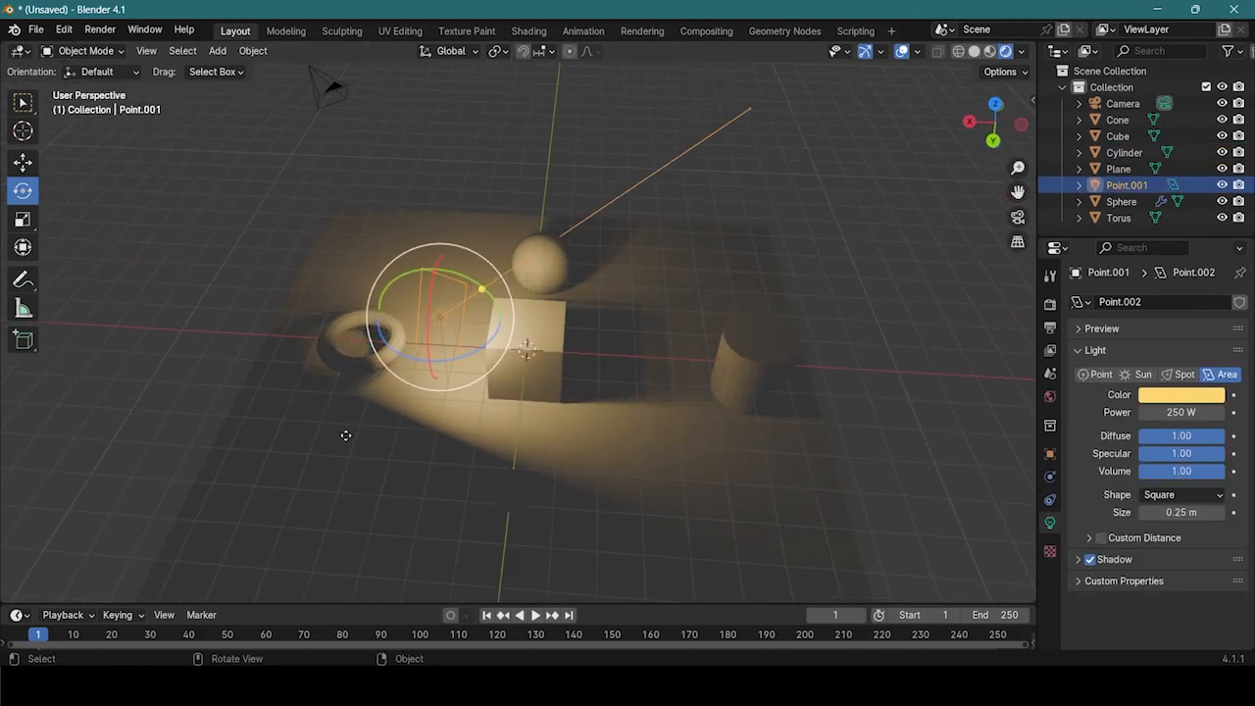
# - Add a point light to the scene and raise it above the cube
pyautogui.click(345, 436)
pyautogui.click(118, 280)
pyautogui.hotkey('shift', 'a')
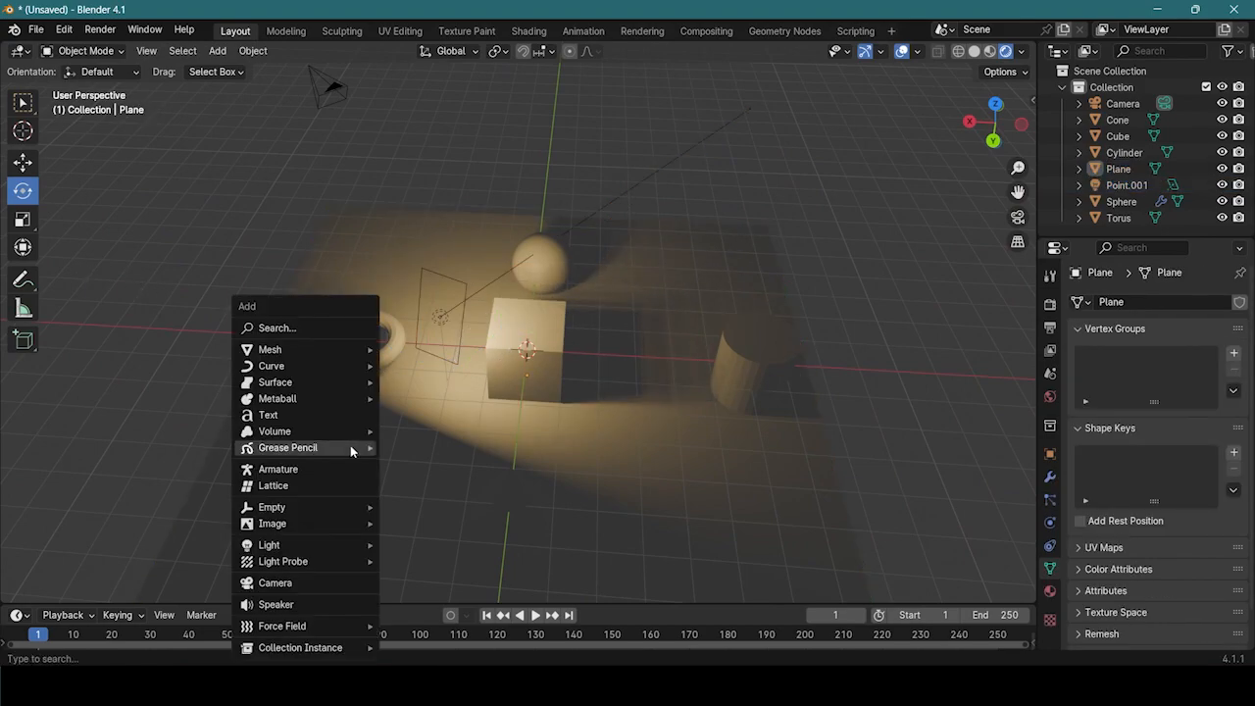
pyautogui.moveTo(307, 547)
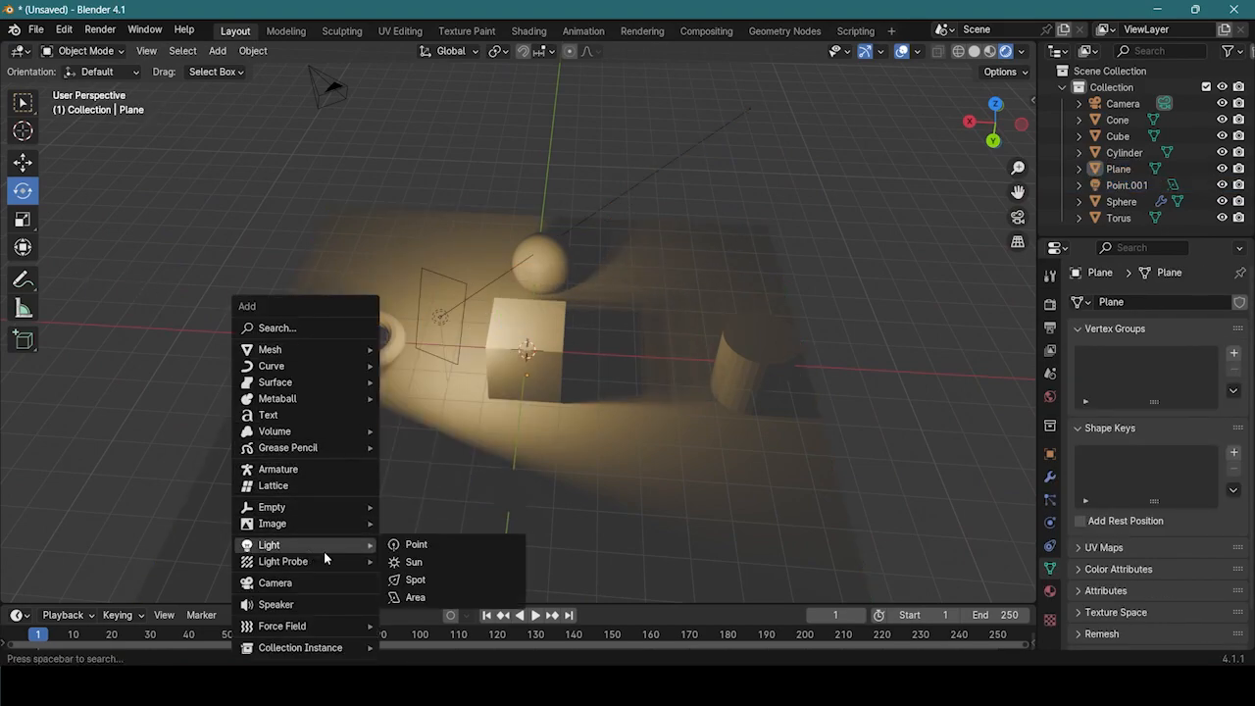
pyautogui.click(458, 545)
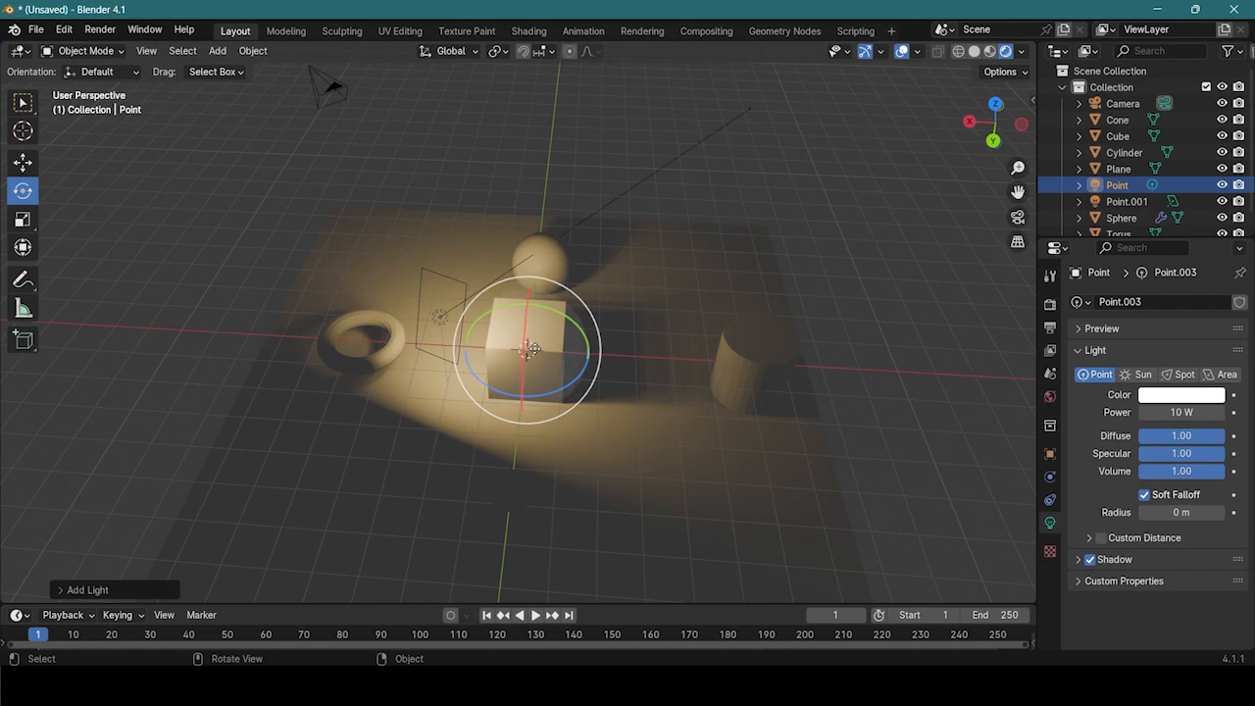
pyautogui.hotkey('shift', 'space')
pyautogui.press('g')
pyautogui.moveTo(534, 302); pyautogui.dragTo(539, 172)
# - Set the new point light's power to 1000 W
pyautogui.moveTo(550, 186); pyautogui.dragTo(941, 402, button='middle')
pyautogui.moveTo(1159, 412); pyautogui.dragTo(1124, 420)
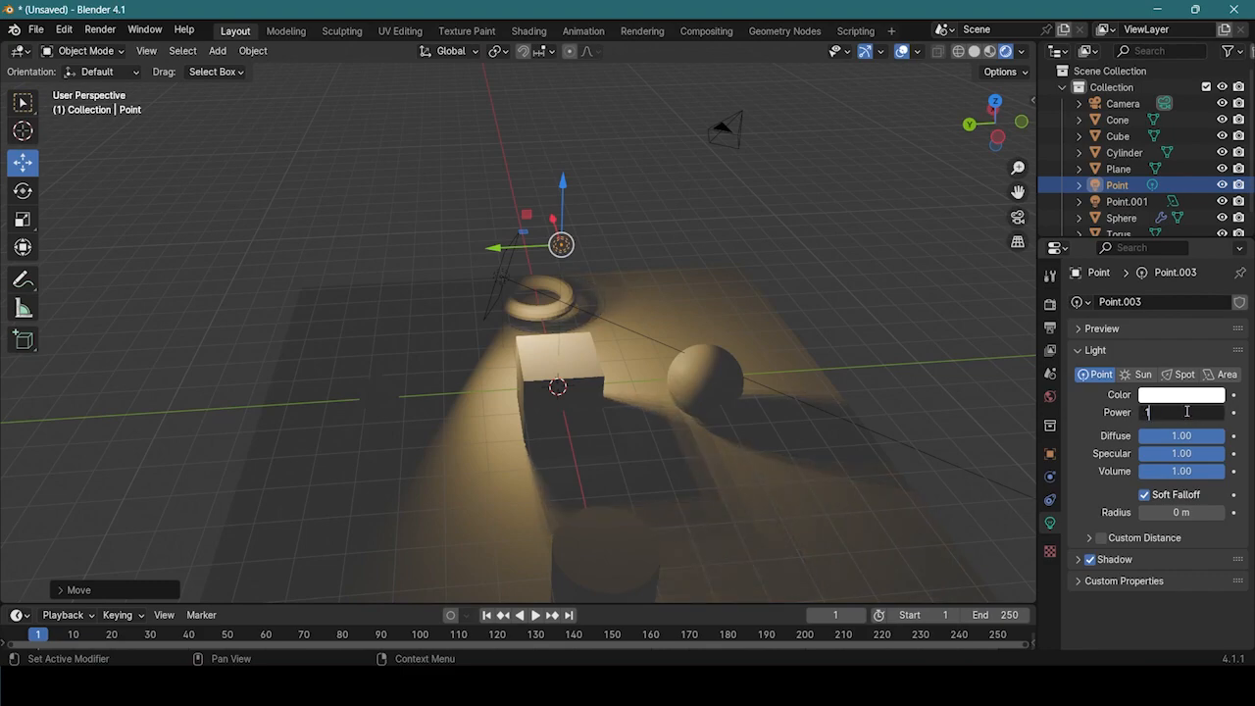
pyautogui.press('Return')
pyautogui.moveTo(902, 454); pyautogui.dragTo(863, 470, button='middle')
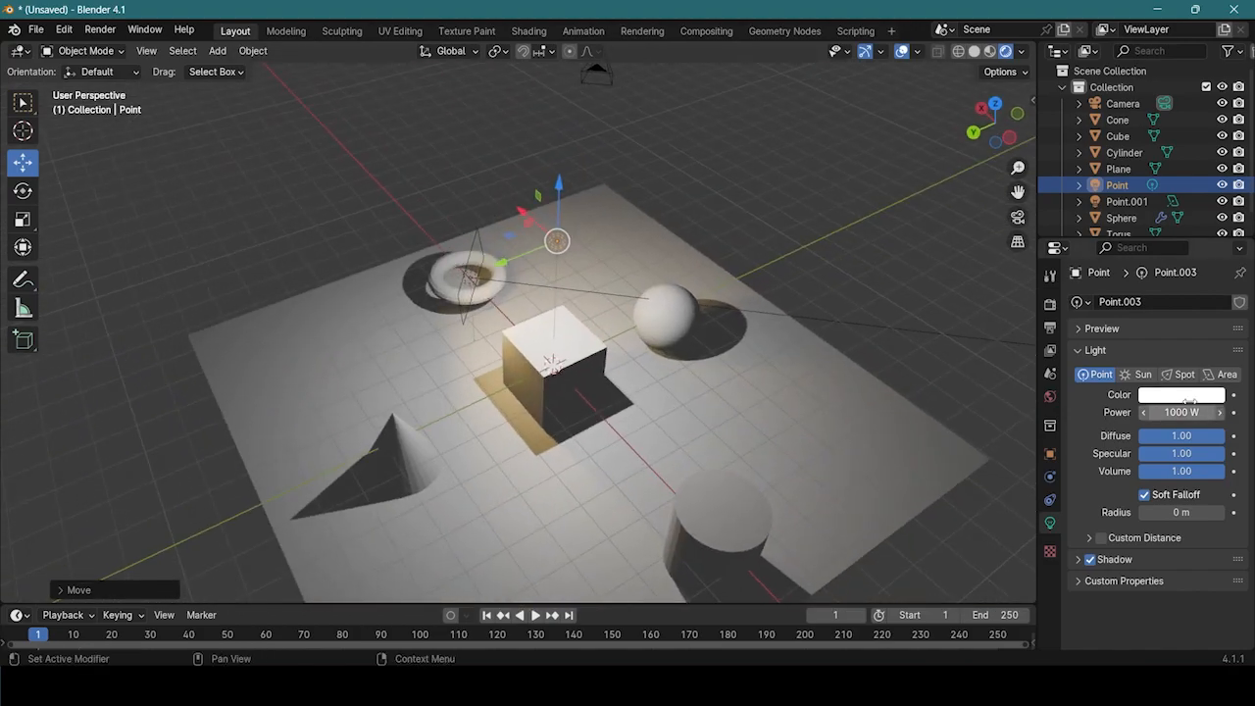
# - Try a violet tint on the point light, then give it a dimmed, nearly neutral gray color
pyautogui.click(1196, 398)
pyautogui.moveTo(1216, 236); pyautogui.dragTo(1212, 239)
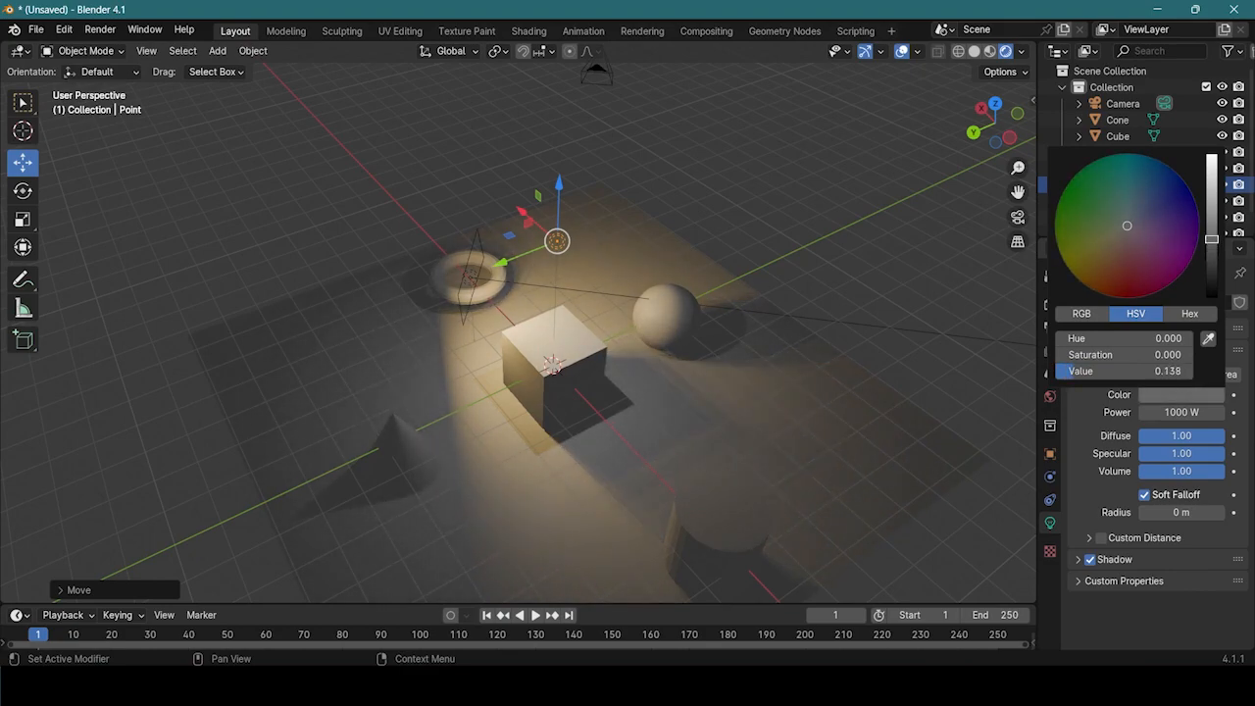
pyautogui.click(1176, 222)
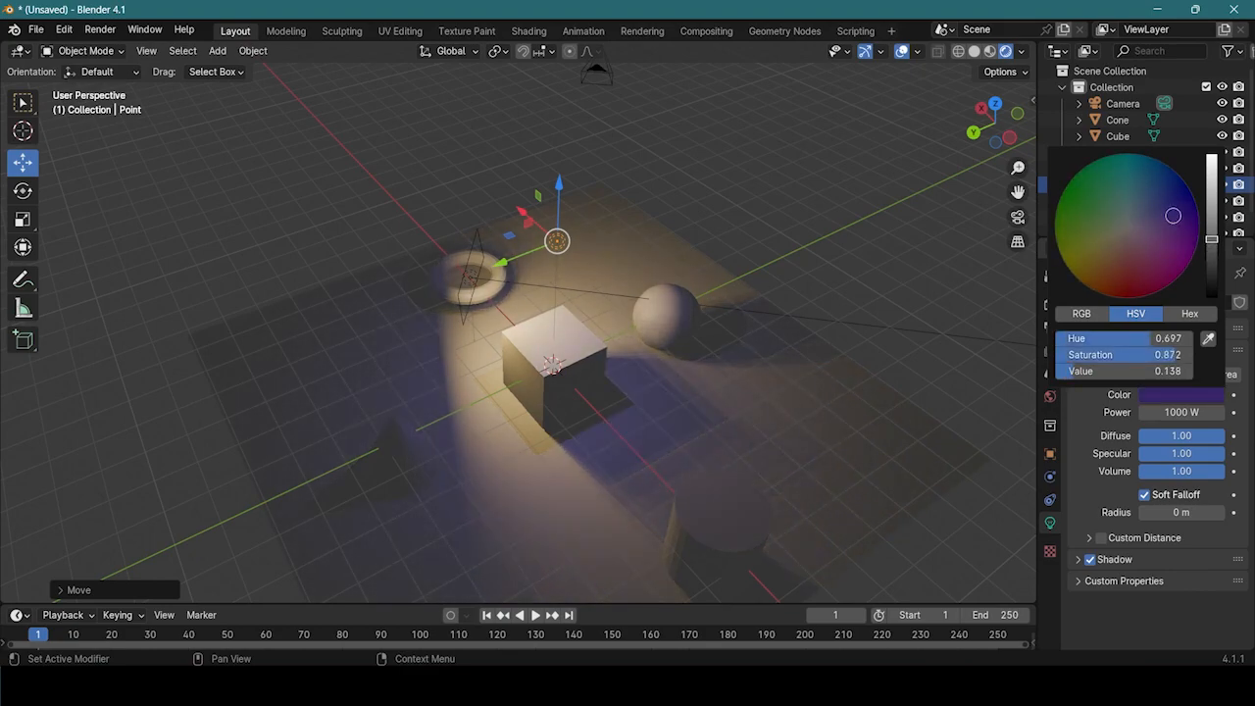
pyautogui.moveTo(1171, 216)
pyautogui.mouseDown()
pyautogui.moveTo(1168, 206)
pyautogui.moveTo(1131, 223)
pyautogui.mouseUp()
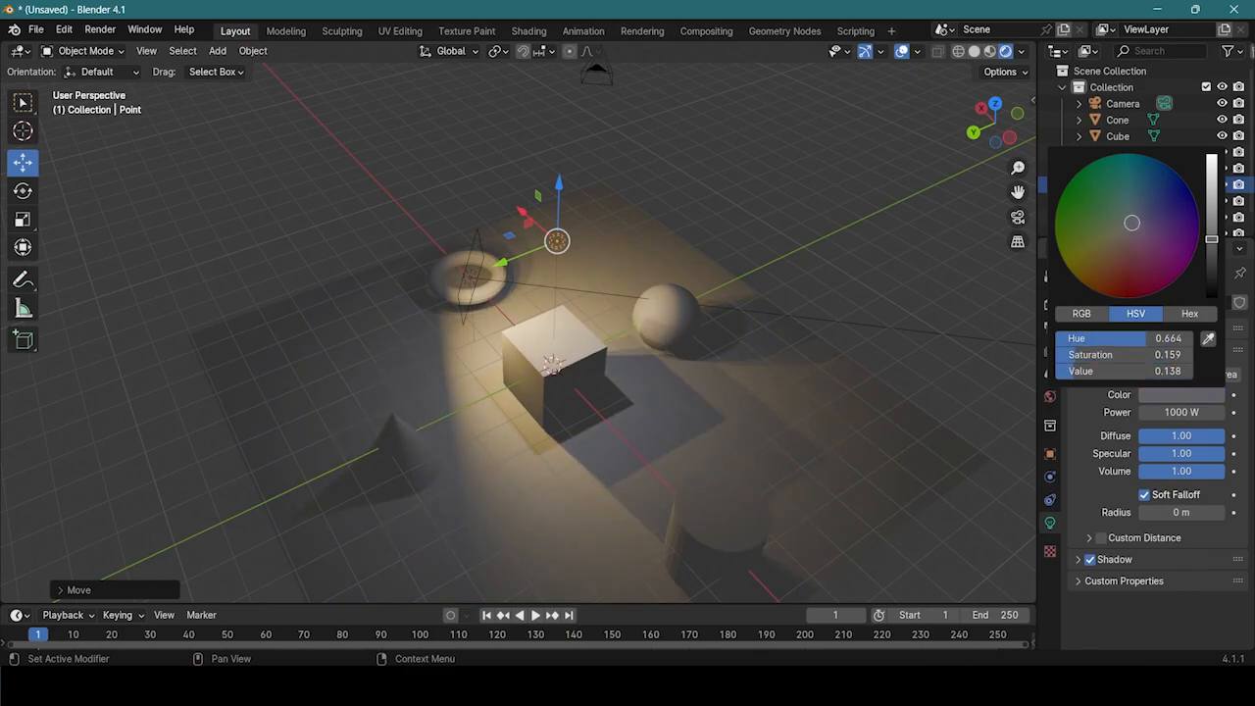
pyautogui.moveTo(1136, 343); pyautogui.dragTo(1182, 338)
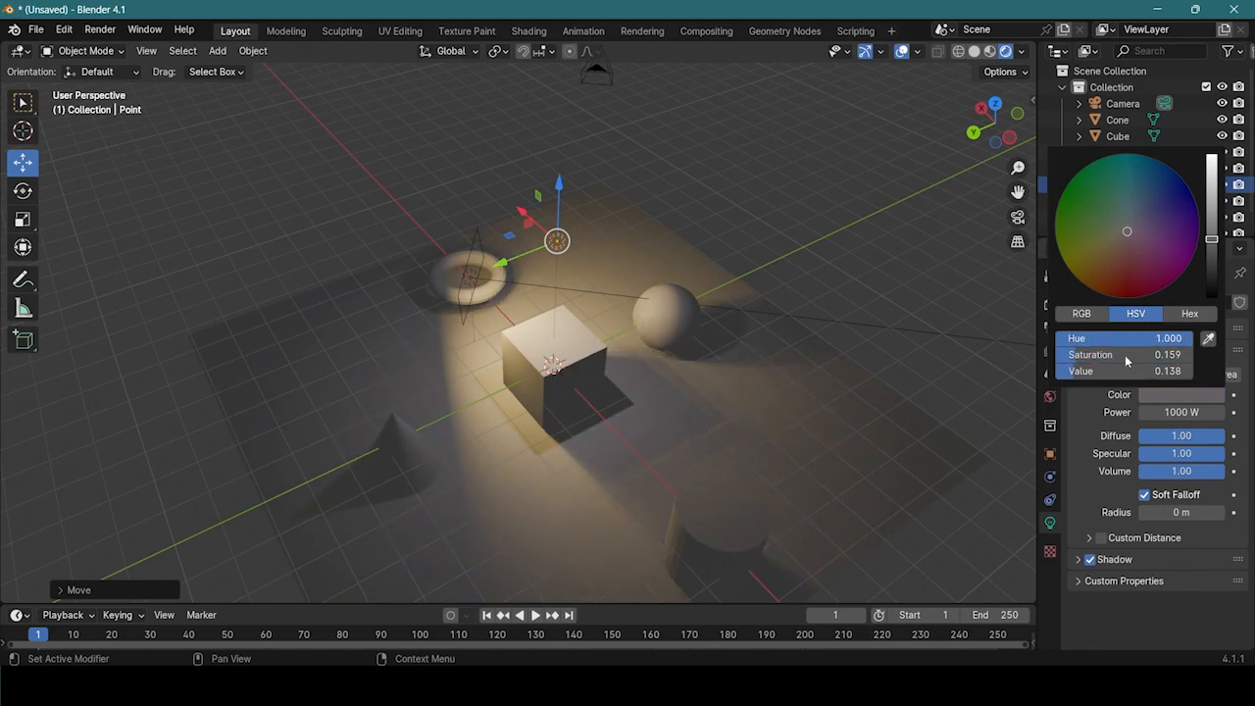
pyautogui.moveTo(1070, 355); pyautogui.dragTo(1090, 370)
pyautogui.moveTo(724, 390); pyautogui.dragTo(698, 149, button='middle')
# - Set the area light's power to 500 W and change its color to pure red
pyautogui.click(499, 285)
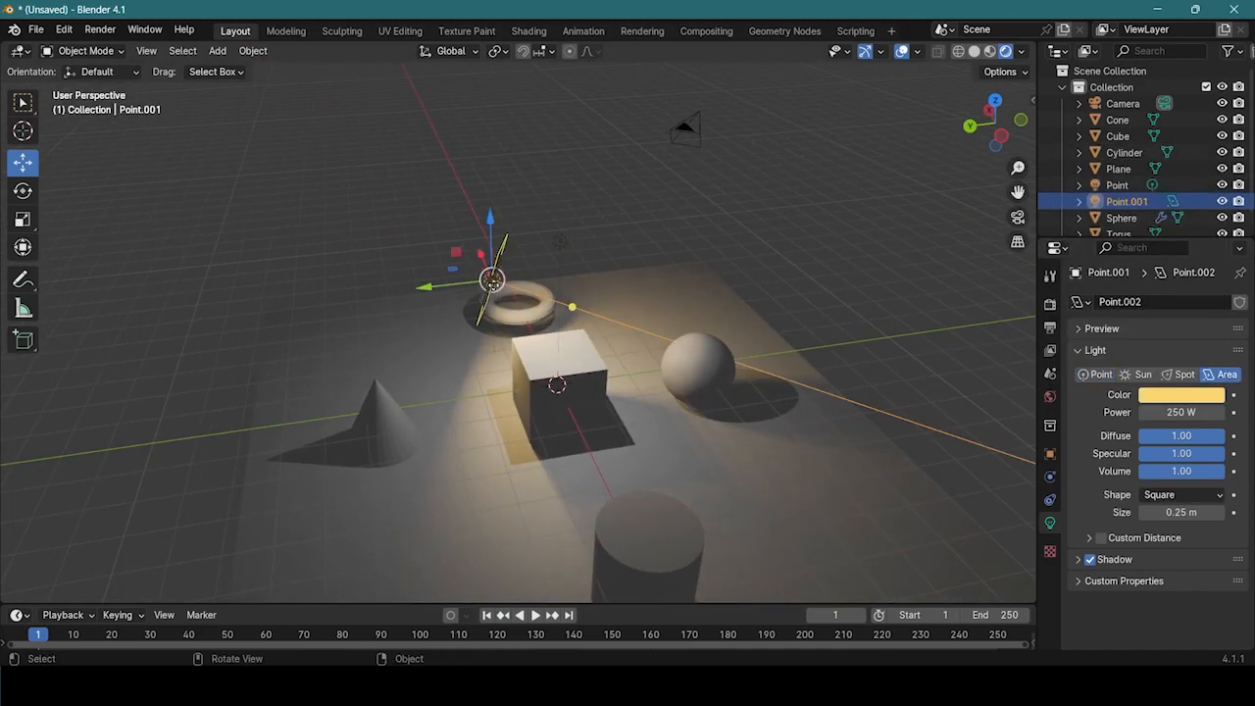
pyautogui.moveTo(1182, 412); pyautogui.dragTo(1191, 412)
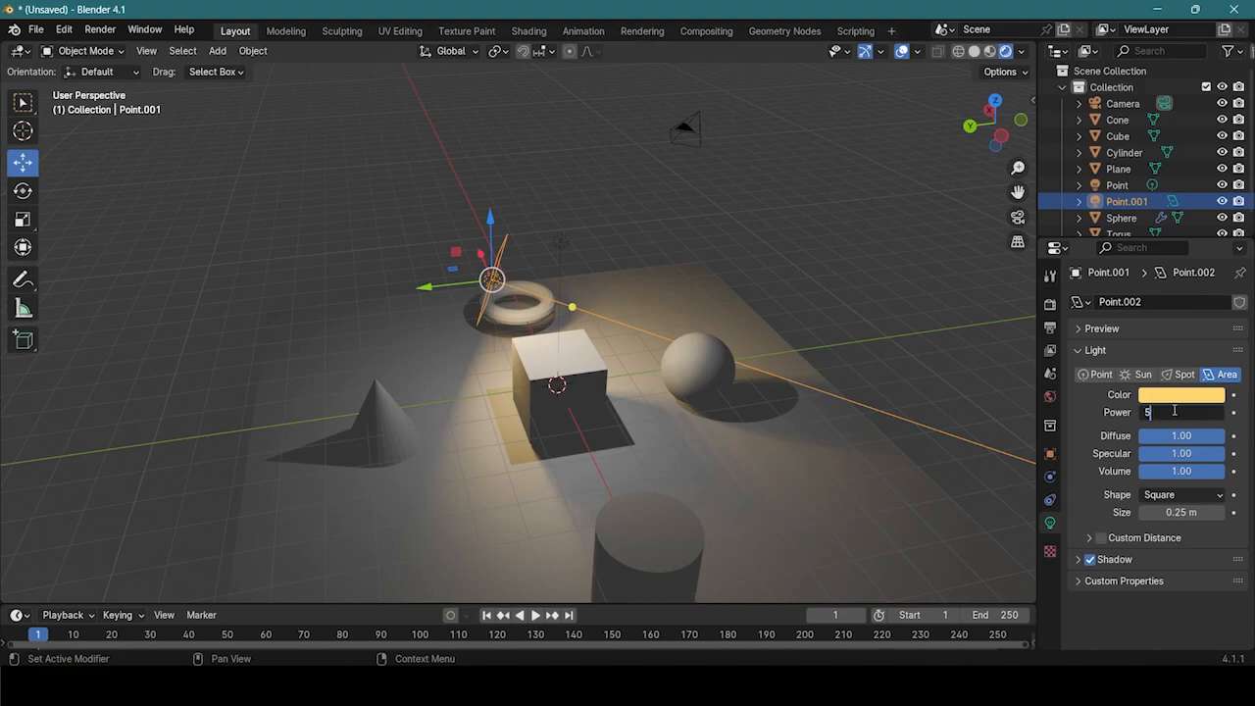
pyautogui.press('Return')
pyautogui.click(1196, 396)
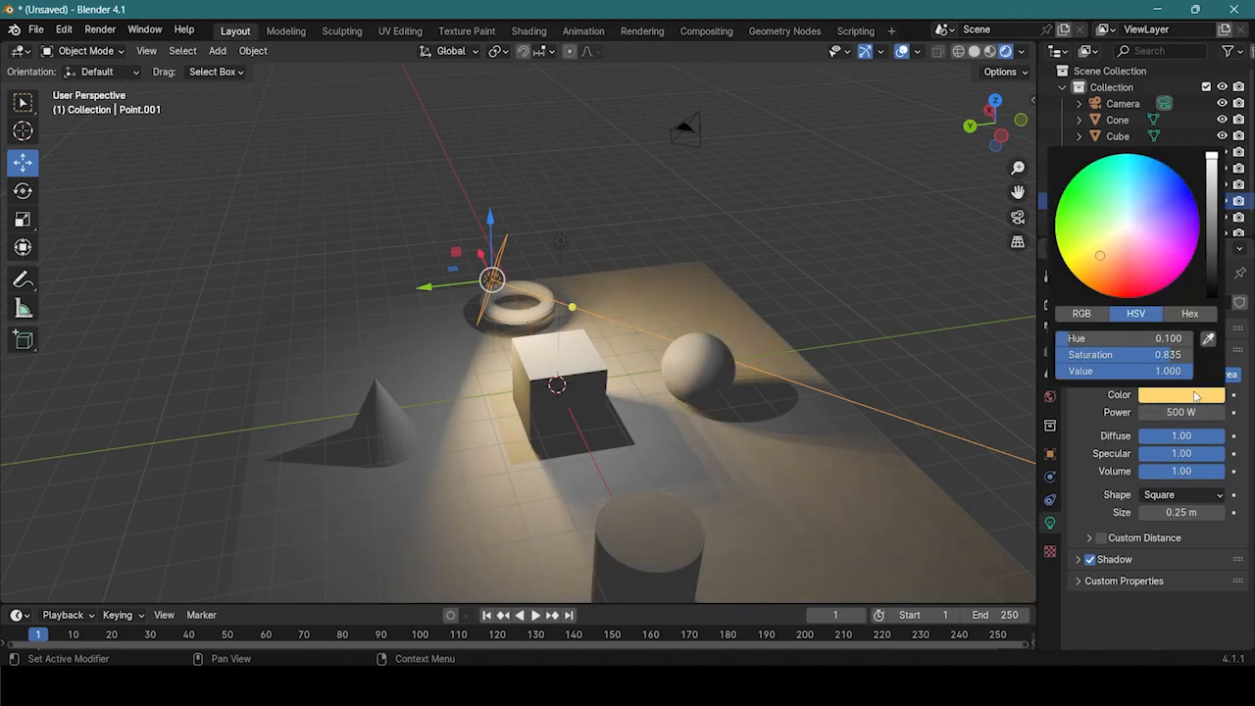
pyautogui.click(1145, 280)
pyautogui.moveTo(1139, 282); pyautogui.dragTo(1126, 296)
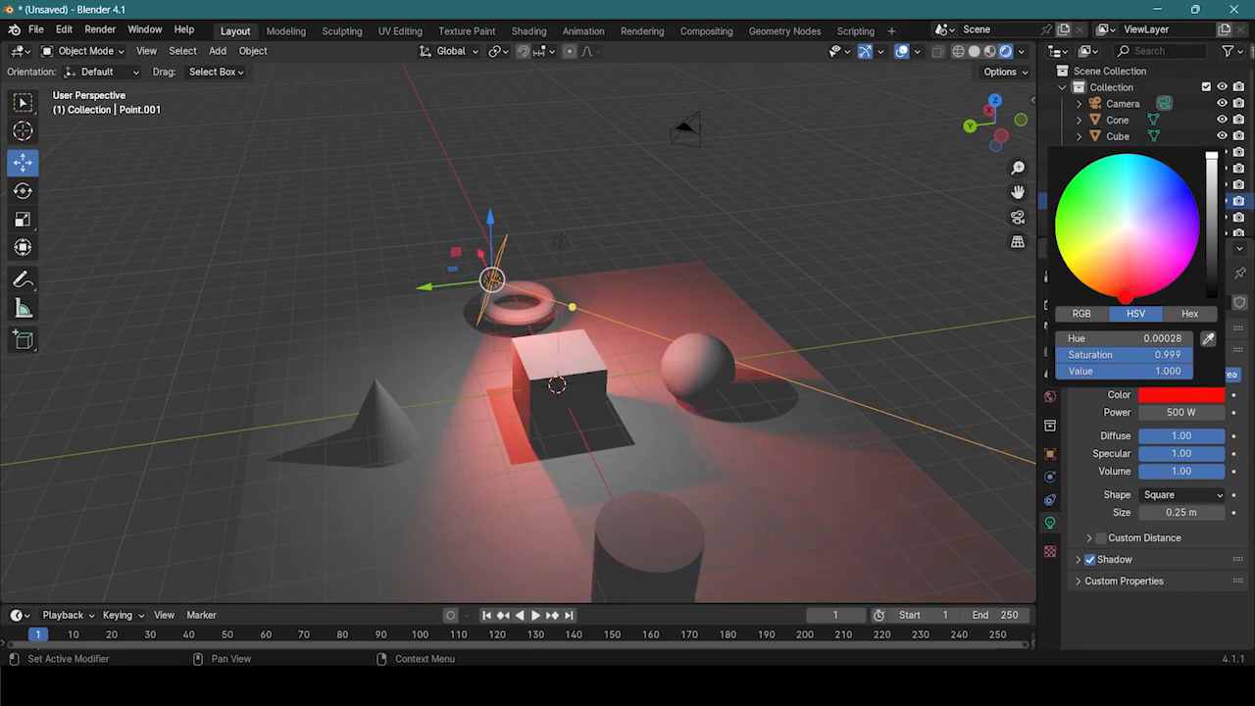
# - Check how the red area light and the white point light mix on the shapes from several sides, ending with the area light selected
pyautogui.click(366, 342)
pyautogui.moveTo(366, 341); pyautogui.dragTo(933, 364, button='middle')
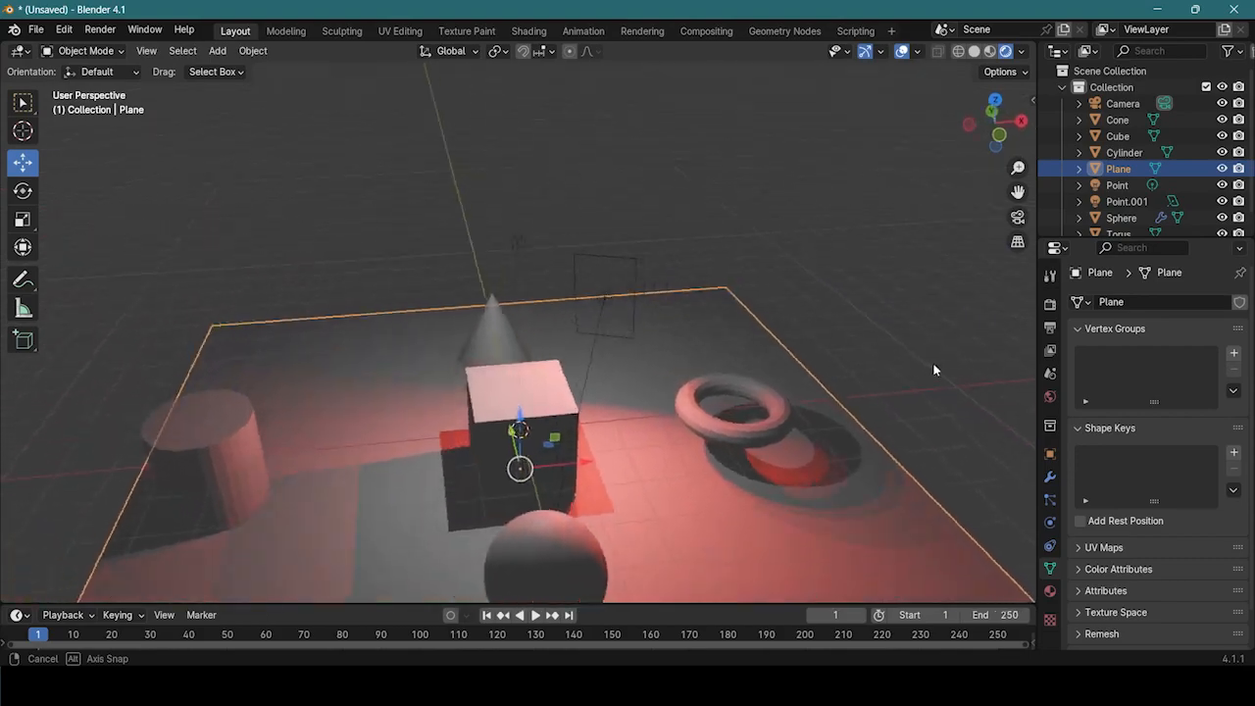
pyautogui.click(631, 272)
pyautogui.moveTo(713, 358); pyautogui.dragTo(690, 414, button='middle')
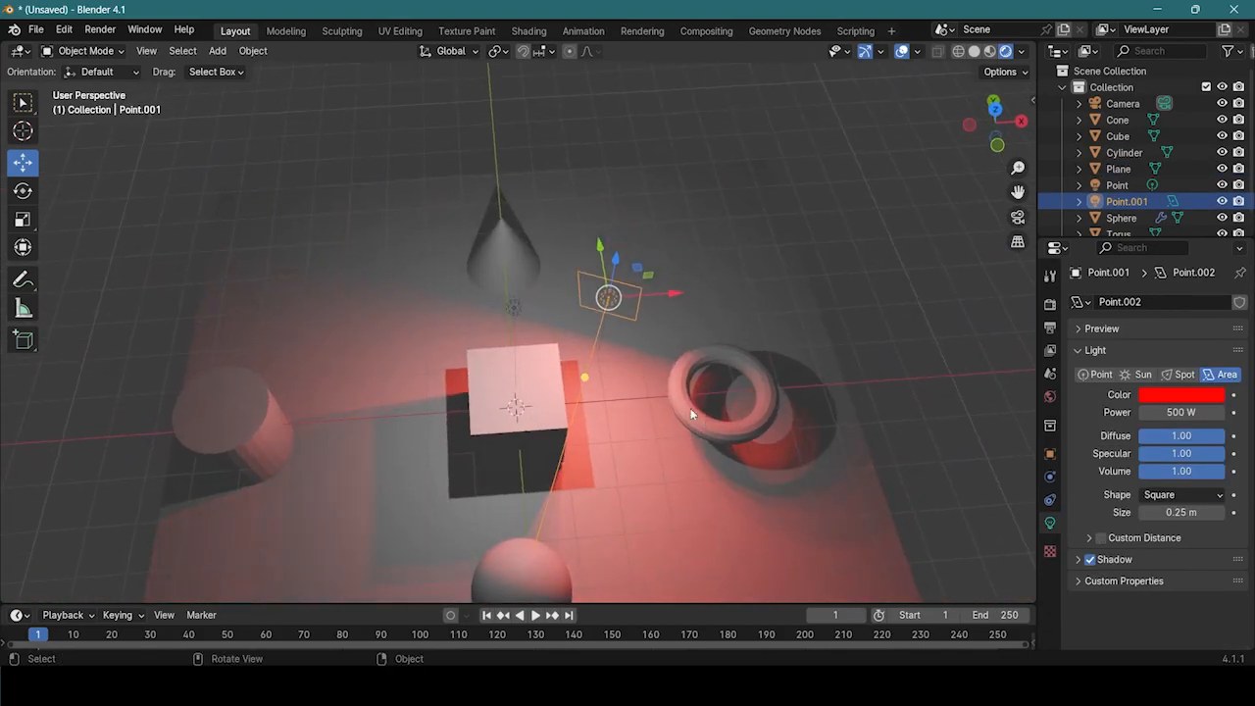
pyautogui.click(528, 269)
pyautogui.moveTo(630, 288); pyautogui.dragTo(638, 473, button='middle')
pyautogui.click(576, 356)
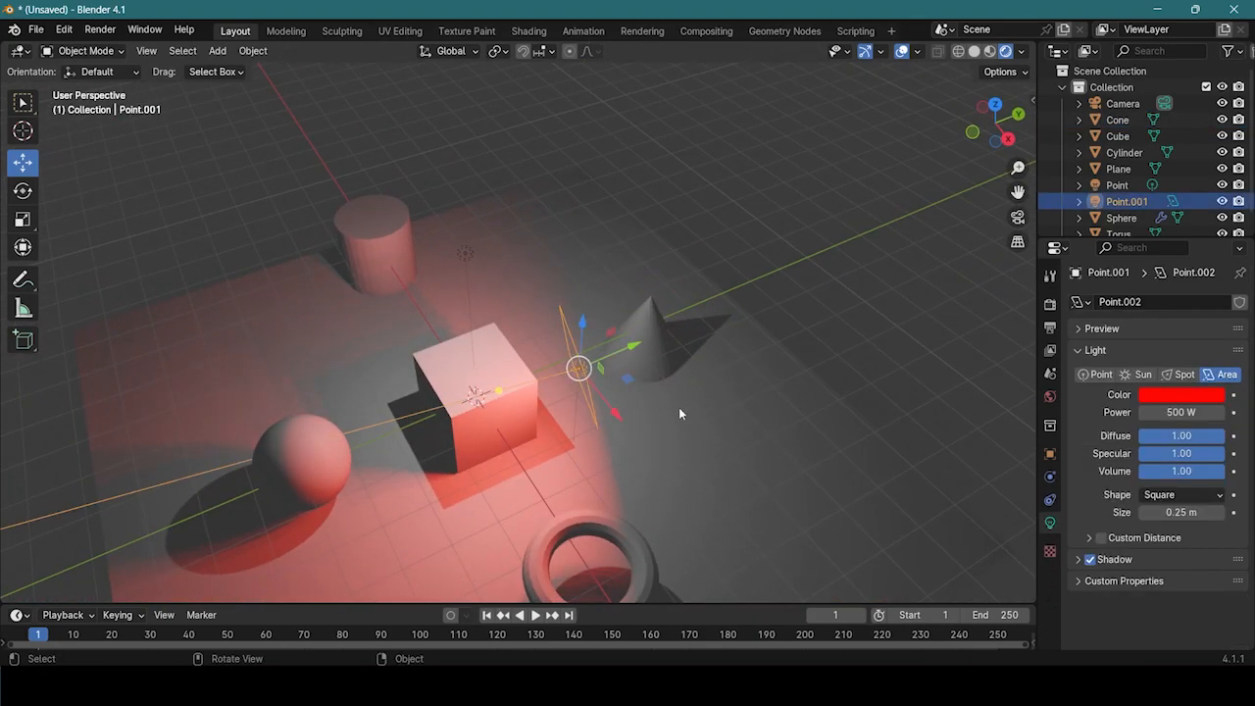
# - Move the red area light over the cube and inspect the red lighting and shadows around the cube and sphere
pyautogui.moveTo(633, 353); pyautogui.dragTo(533, 389)
pyautogui.moveTo(533, 389); pyautogui.dragTo(678, 322, button='middle')
pyautogui.moveTo(678, 323); pyautogui.dragTo(578, 395)
pyautogui.moveTo(579, 401); pyautogui.dragTo(704, 415, button='middle')
pyautogui.scroll(-2, 703, 409)
pyautogui.scroll(3, 702, 409)
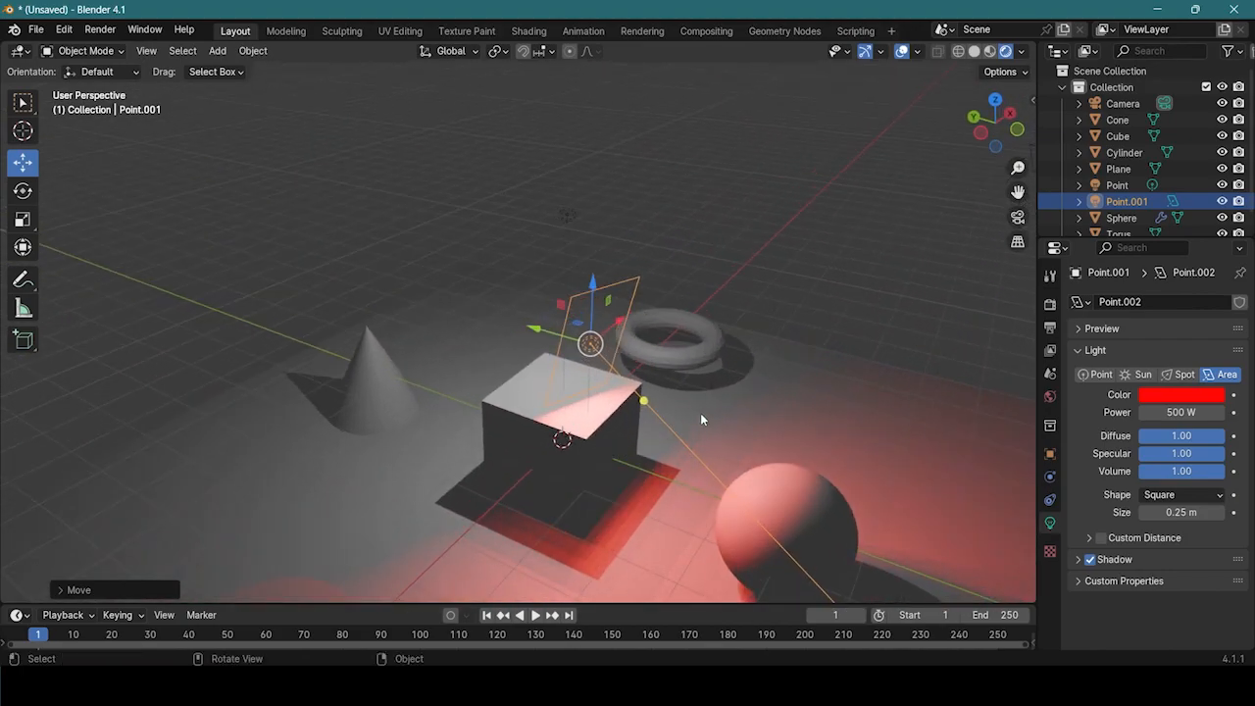
pyautogui.scroll(-2, 701, 413)
pyautogui.keyDown('shift'); pyautogui.moveTo(703, 424); pyautogui.dragTo(692, 381, button='middle'); pyautogui.keyUp('shift')
pyautogui.scroll(1, 690, 378)
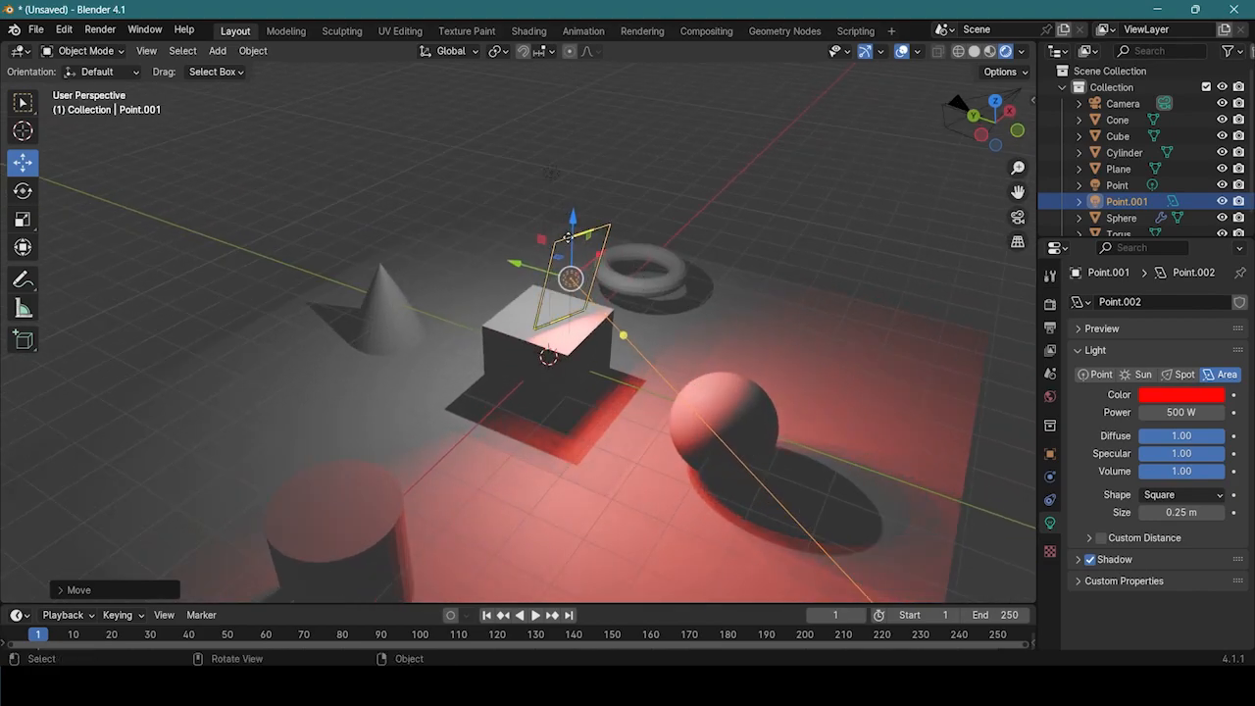
pyautogui.moveTo(588, 263); pyautogui.dragTo(606, 406, button='middle')
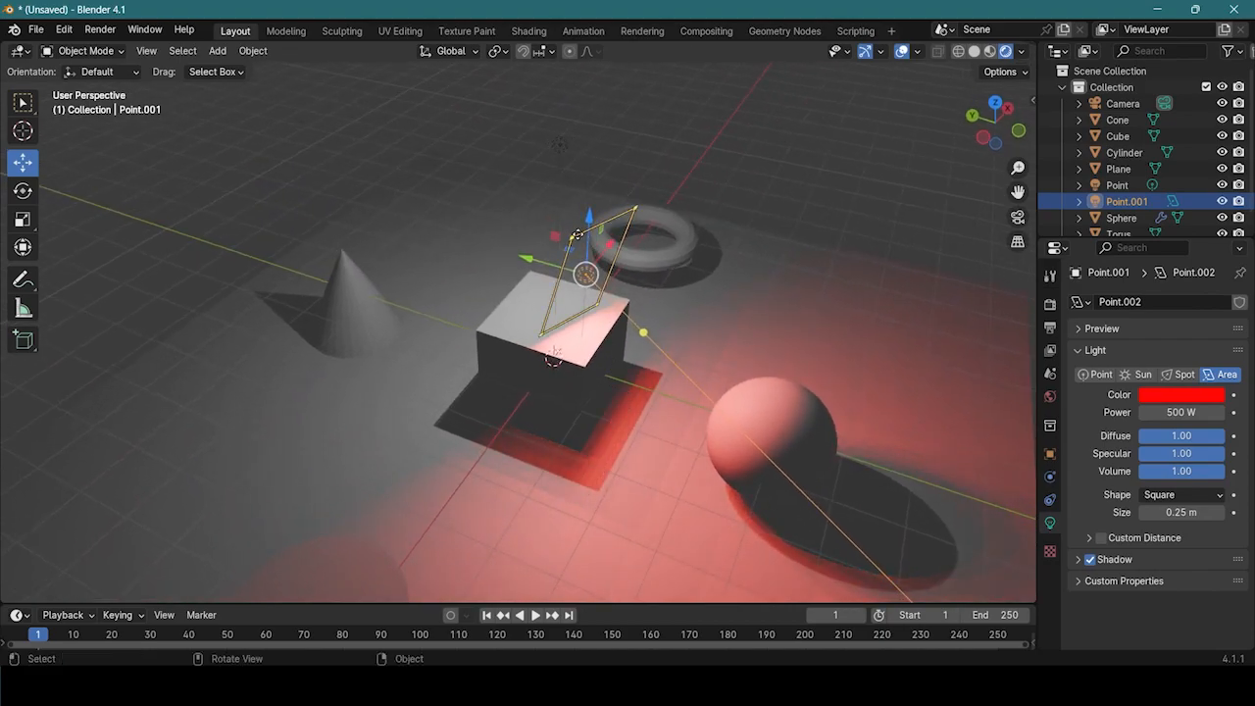
# - Try replacing the red area light with a new area light scaled up well beyond the cube's footprint
pyautogui.press('Delete')
pyautogui.hotkey('shift', 'a')
pyautogui.moveTo(578, 238)
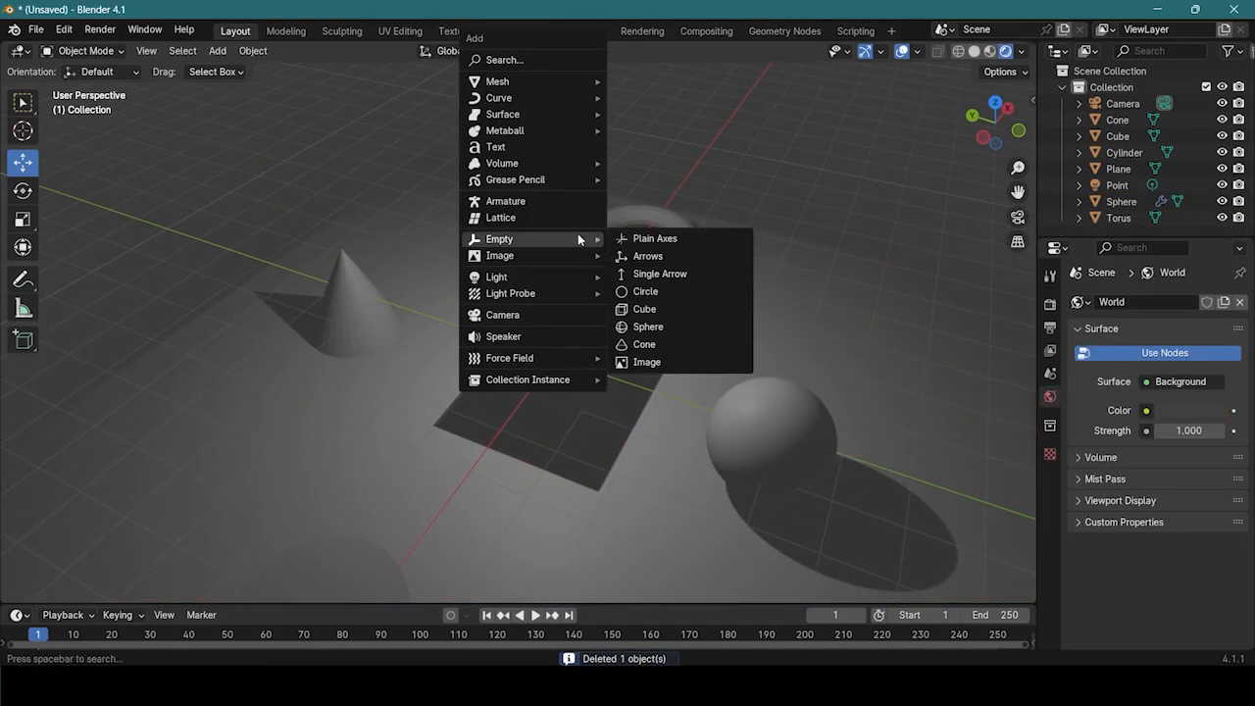
pyautogui.moveTo(577, 274)
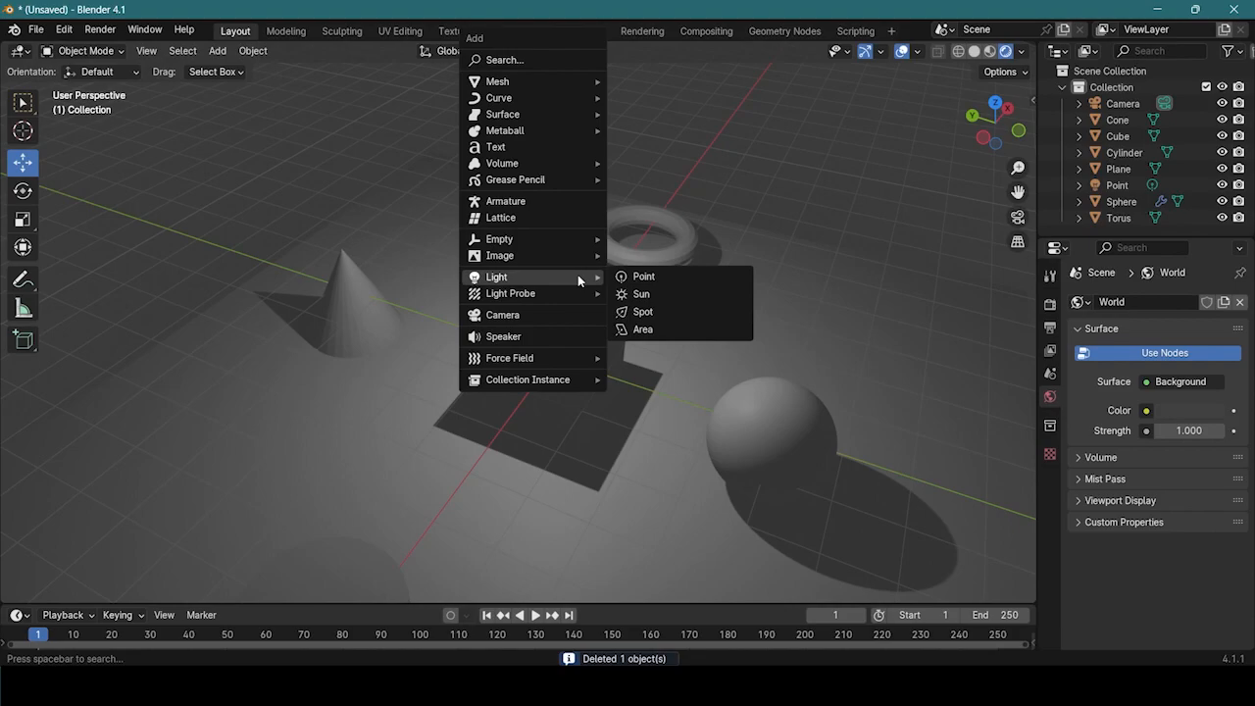
pyautogui.click(658, 330)
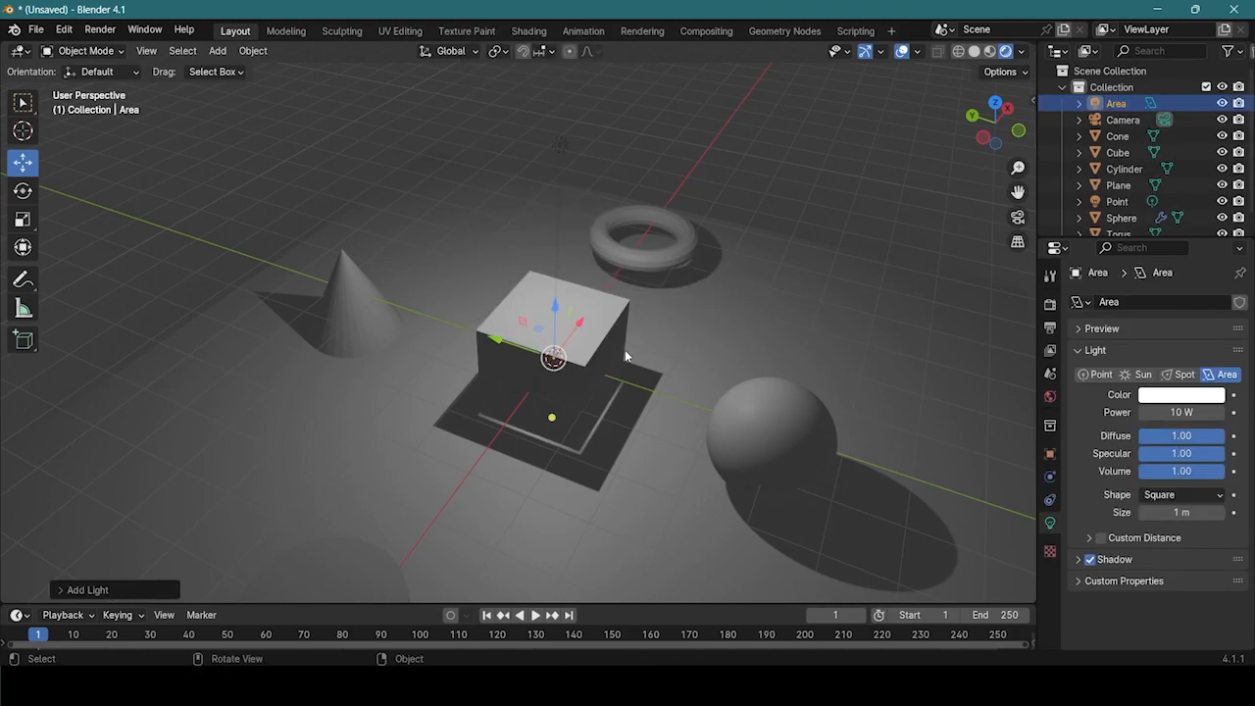
pyautogui.hotkey('shift', 'space')
pyautogui.press('s')
pyautogui.moveTo(588, 298); pyautogui.dragTo(899, 180)
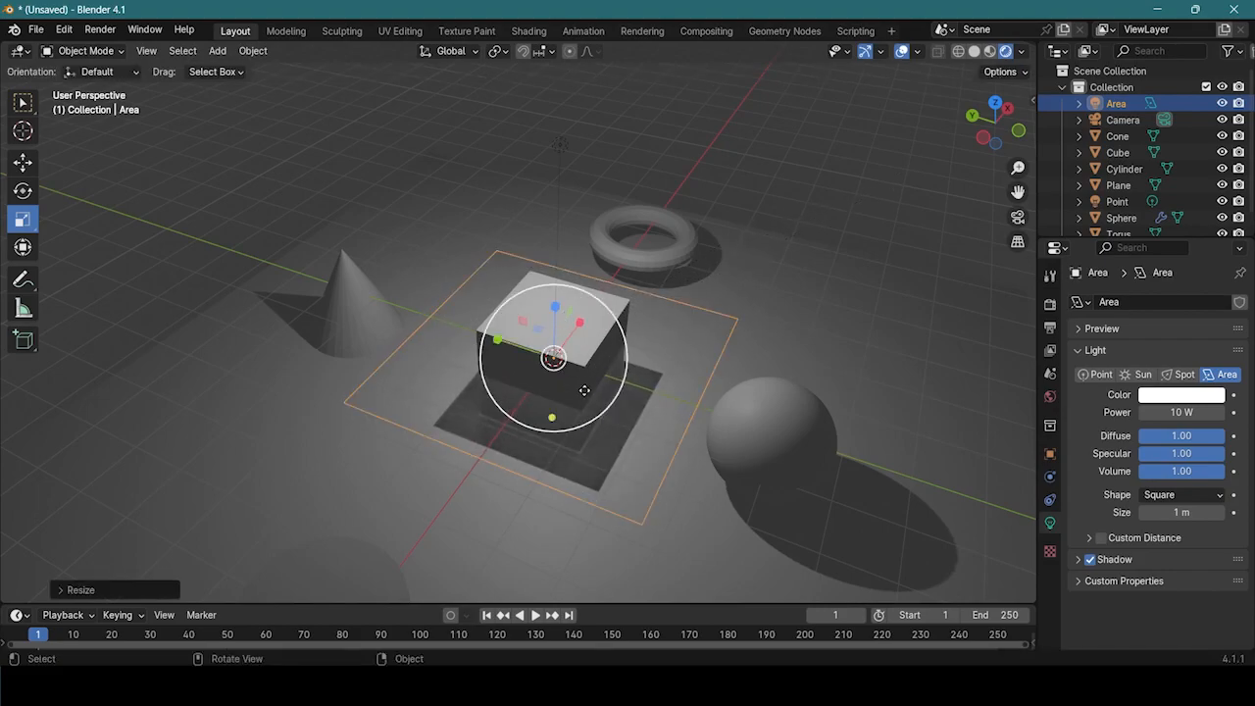
# - Undo the new area light's enlargement and creation along with the deletion of the red area light
pyautogui.moveTo(643, 456)
pyautogui.mouseDown(button='middle')
pyautogui.moveTo(676, 591)
pyautogui.moveTo(730, 507)
pyautogui.moveTo(677, 392)
pyautogui.moveTo(641, 356)
pyautogui.moveTo(640, 446)
pyautogui.mouseUp(button='middle')
pyautogui.hotkey('ctrl', 'z')
pyautogui.hotkey('ctrl', 'z')
pyautogui.hotkey('ctrl', 'z')
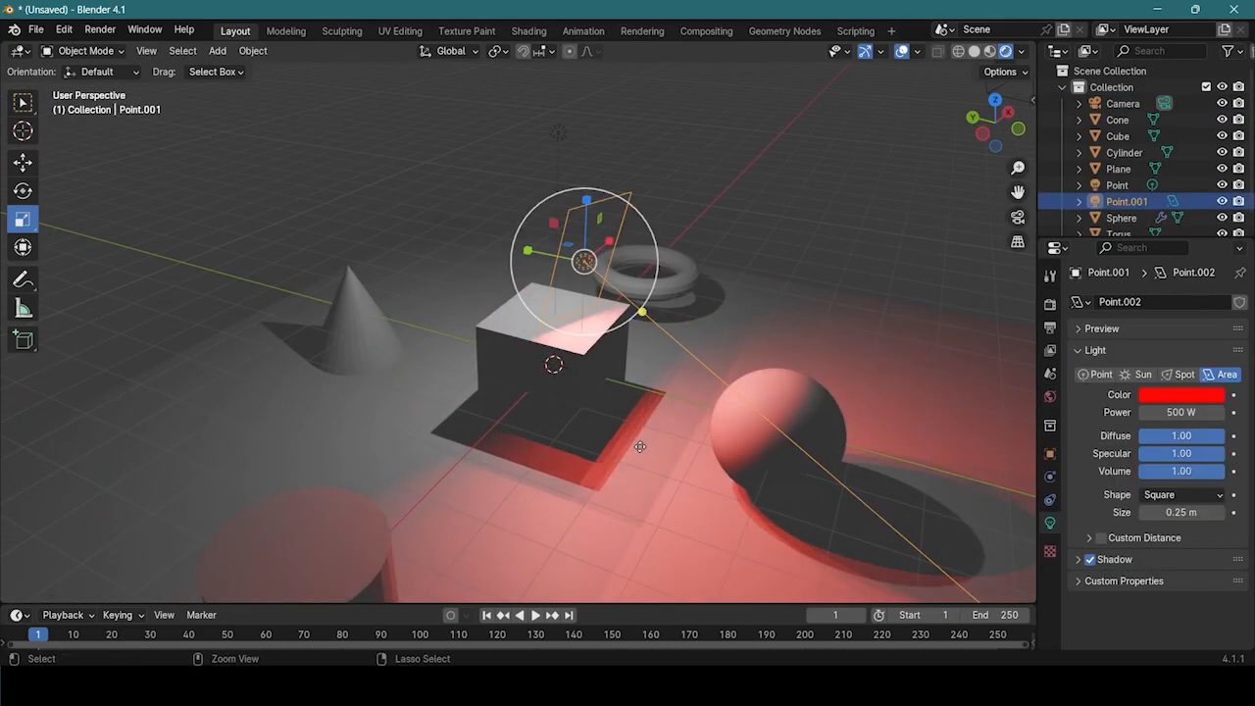
# - Examine the red area light's falloff and shadows around the cube, sphere and cylinder from several sides
pyautogui.moveTo(608, 394); pyautogui.dragTo(589, 263, button='middle')
pyautogui.moveTo(570, 395); pyautogui.dragTo(597, 431, button='middle')
pyautogui.moveTo(630, 307); pyautogui.dragTo(734, 376)
pyautogui.moveTo(734, 376); pyautogui.dragTo(858, 423, button='middle')
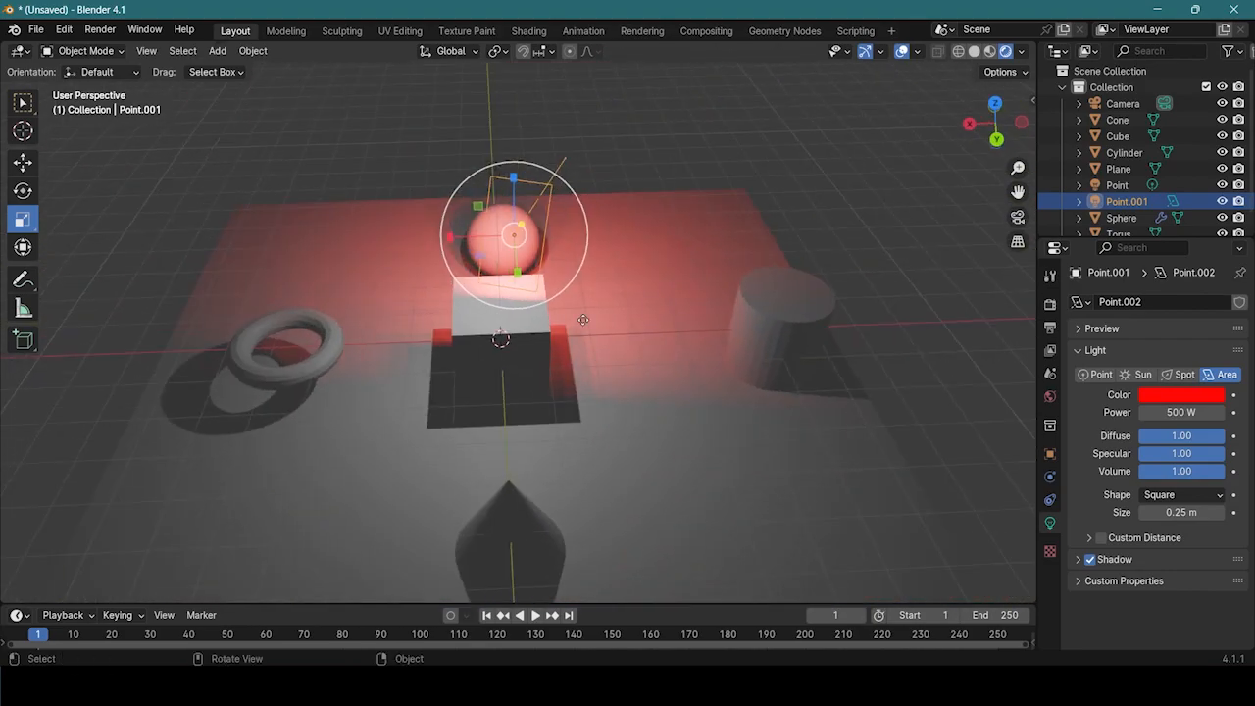
pyautogui.moveTo(525, 124); pyautogui.dragTo(522, 146, button='middle')
pyautogui.click(686, 231)
pyautogui.moveTo(686, 232); pyautogui.dragTo(569, 275, button='middle')
pyautogui.click(551, 277)
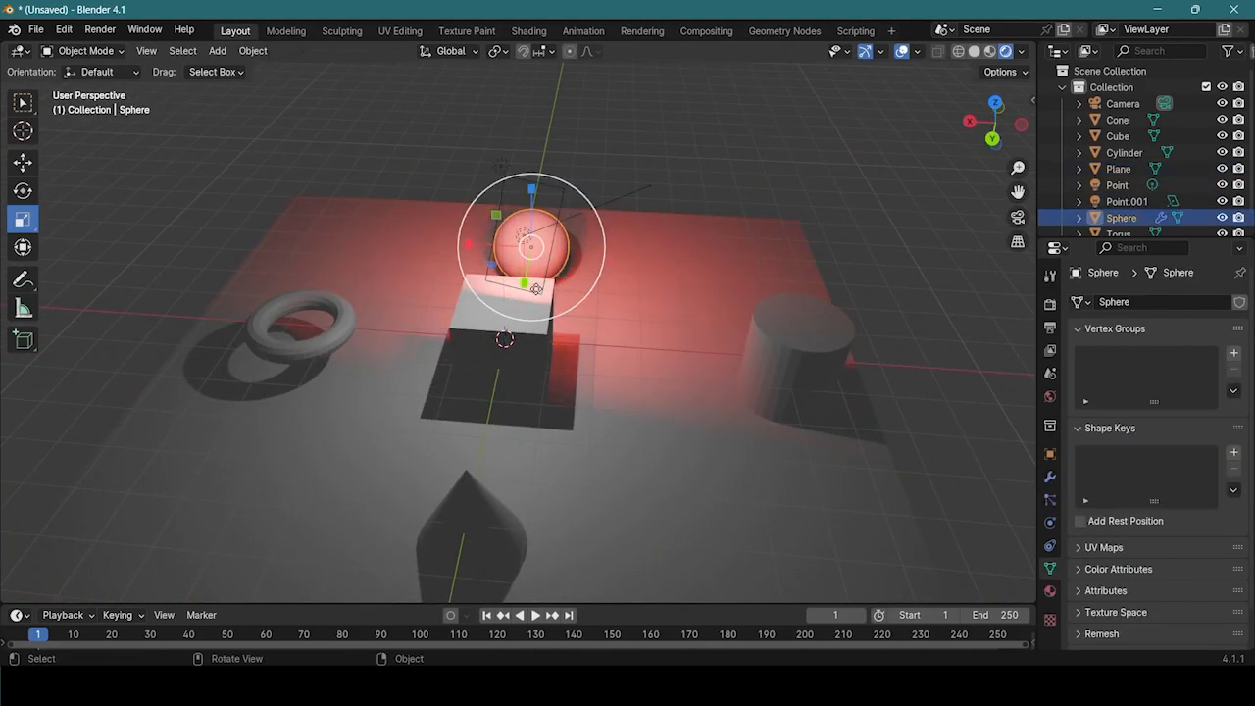
pyautogui.moveTo(502, 257); pyautogui.dragTo(562, 328, button='middle')
# - Select the red area light and set its diffuse factor to 0.58 and volume factor to 0.74
pyautogui.click(481, 288)
pyautogui.moveTo(1206, 436); pyautogui.dragTo(1203, 471)
pyautogui.moveTo(400, 324); pyautogui.dragTo(423, 345)
pyautogui.scroll(5, 436, 378)
pyautogui.moveTo(447, 399); pyautogui.dragTo(625, 363, button='middle')
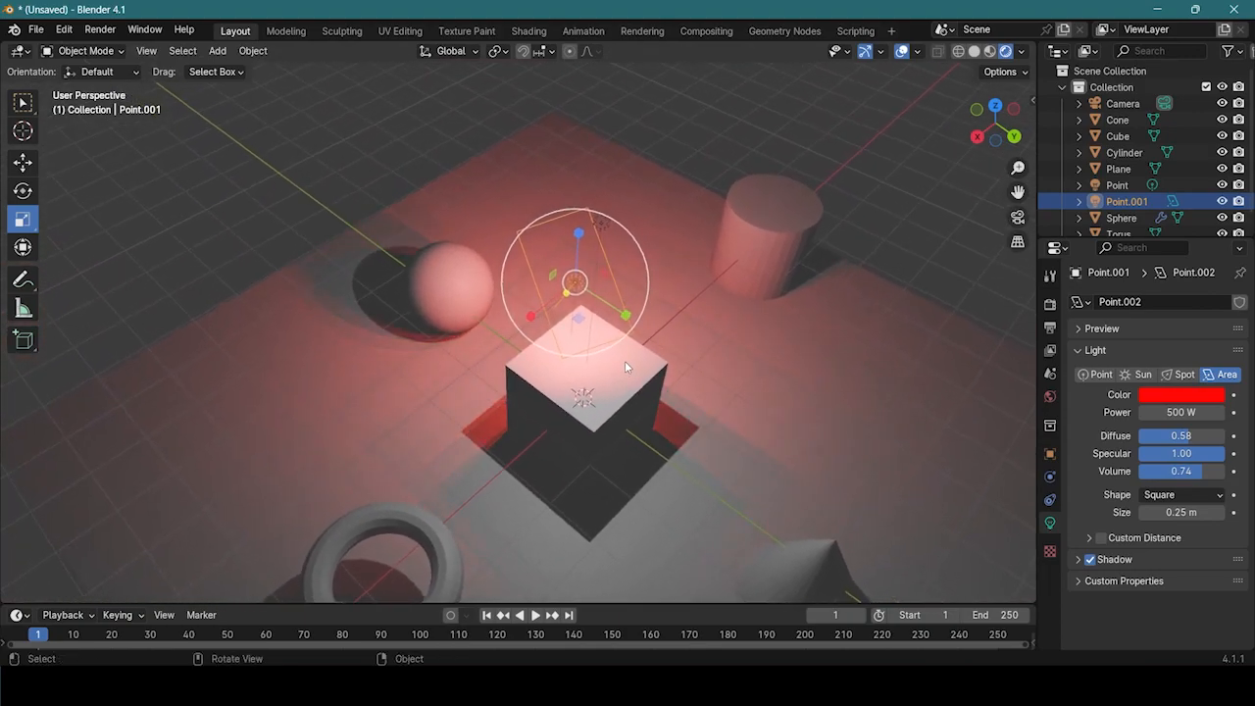
# - Set the red area light's power to 1000 W
pyautogui.scroll(3, 625, 363)
pyautogui.moveTo(473, 450); pyautogui.dragTo(537, 385, button='middle')
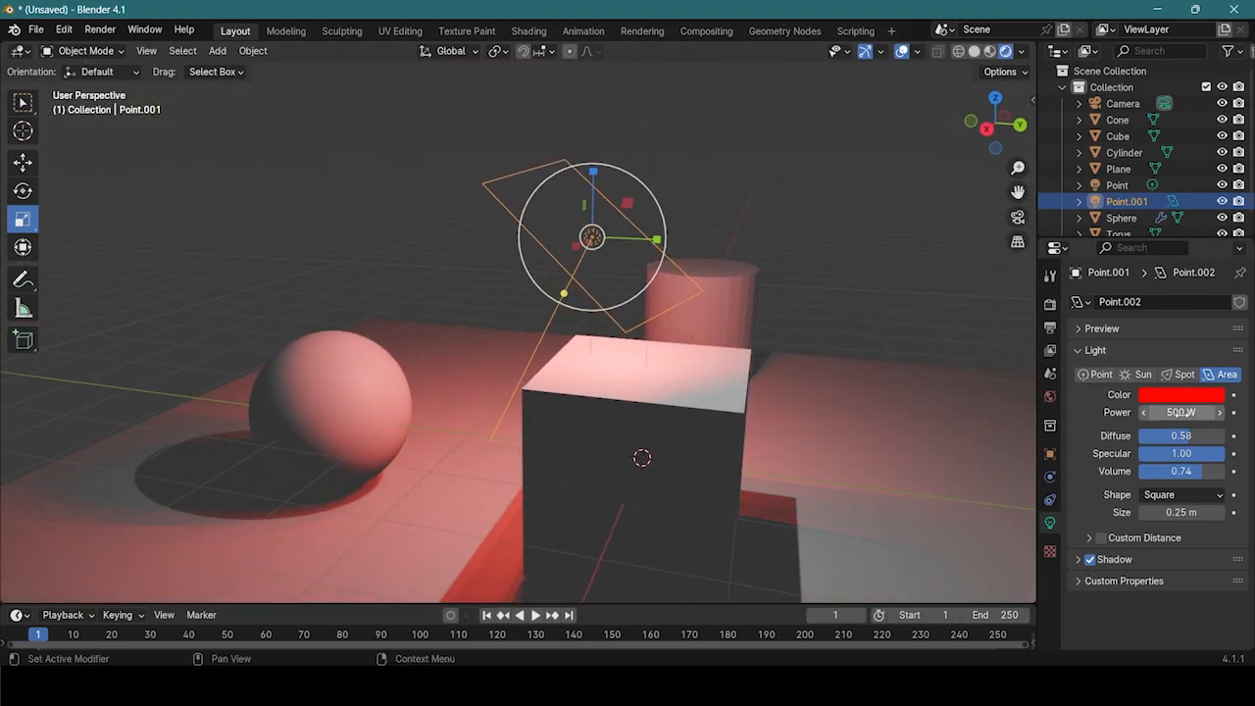
pyautogui.moveTo(1181, 411)
pyautogui.mouseDown()
pyautogui.moveTo(1216, 411)
pyautogui.moveTo(1181, 418)
pyautogui.mouseUp()
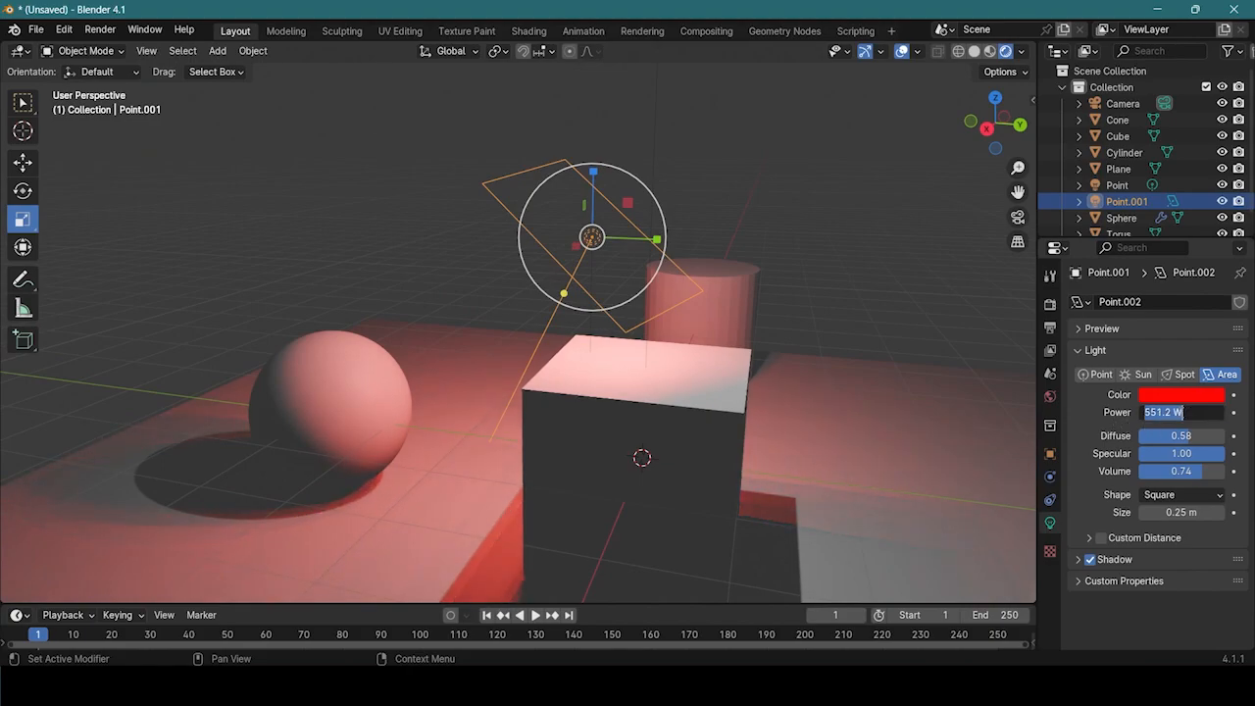
pyautogui.press('Return')
# - Check the stronger red lighting across the whole floor, and delete the red area light
pyautogui.moveTo(816, 497); pyautogui.dragTo(547, 436, button='middle')
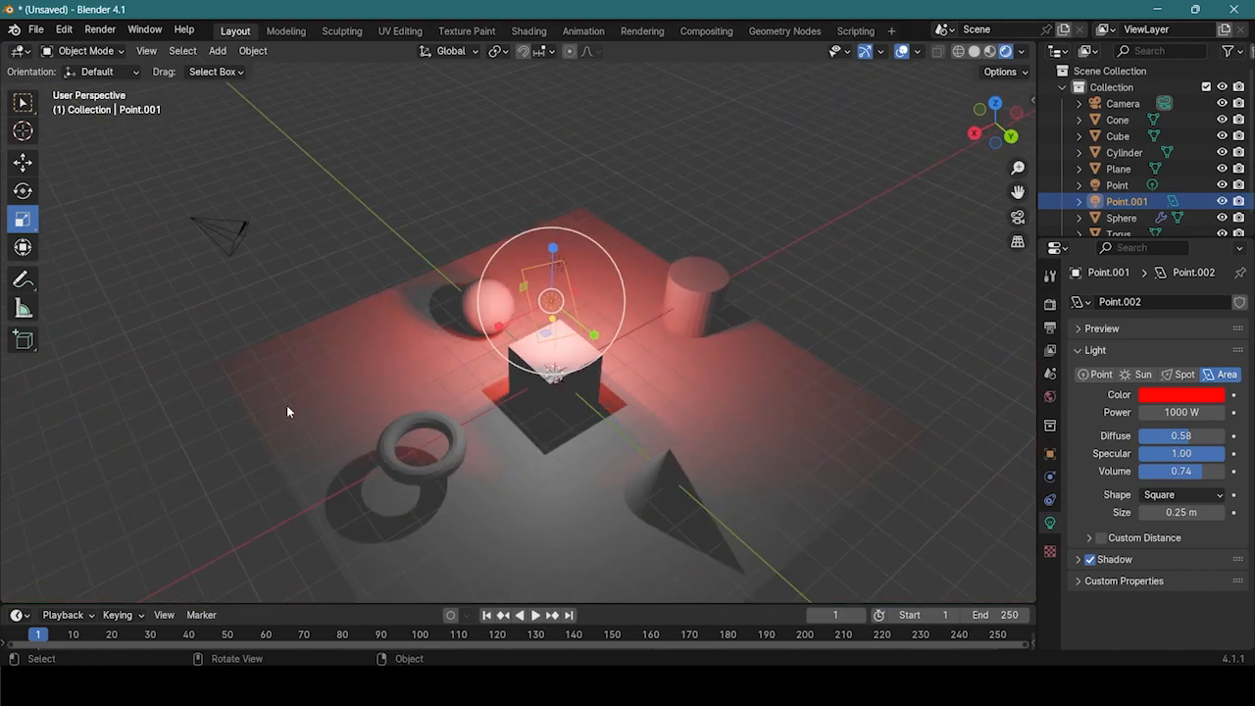
pyautogui.moveTo(582, 442); pyautogui.dragTo(612, 308, button='middle')
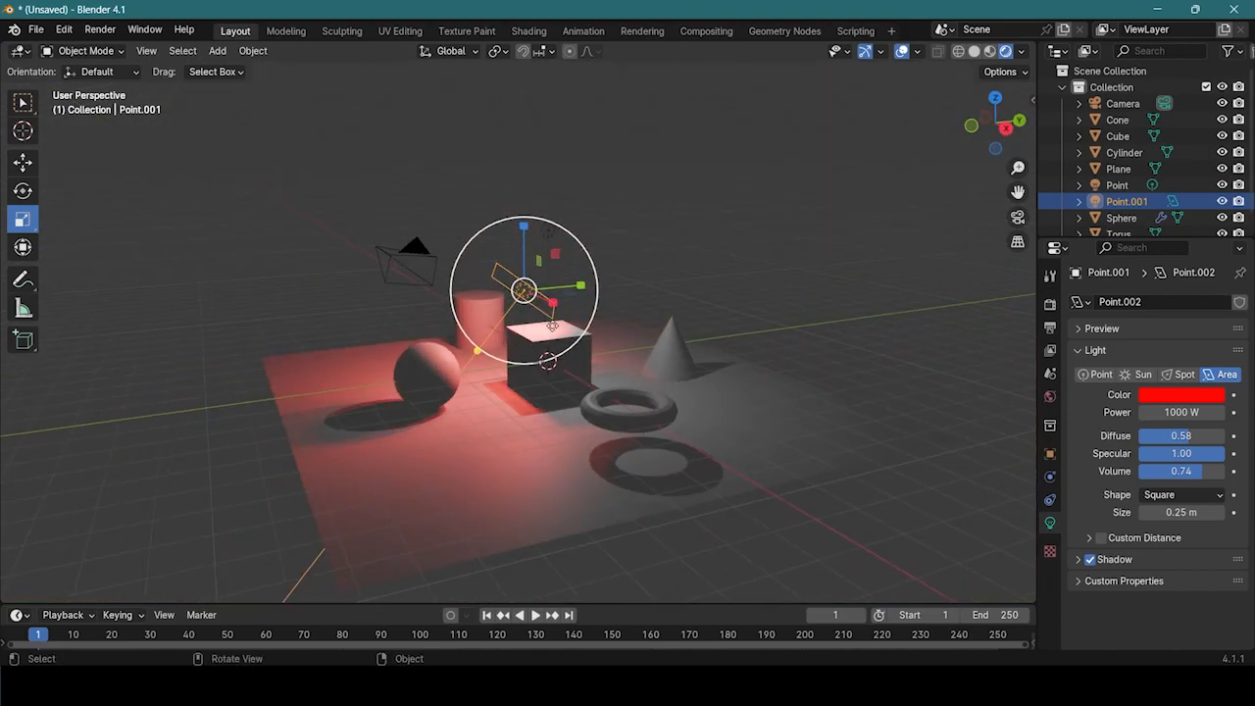
pyautogui.moveTo(560, 207); pyautogui.dragTo(600, 248, button='middle')
pyautogui.press('Delete')
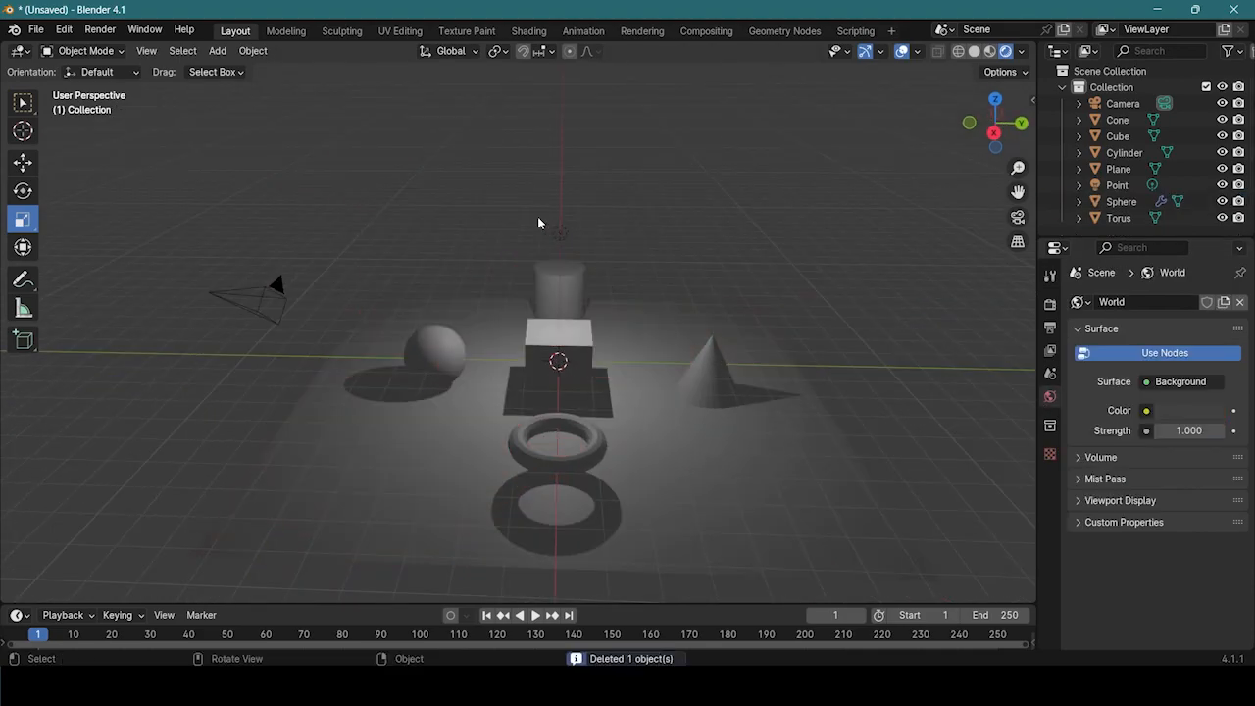
# - Delete the point light above the cube and add a Sun light to the scene
pyautogui.click(555, 231)
pyautogui.press('Delete')
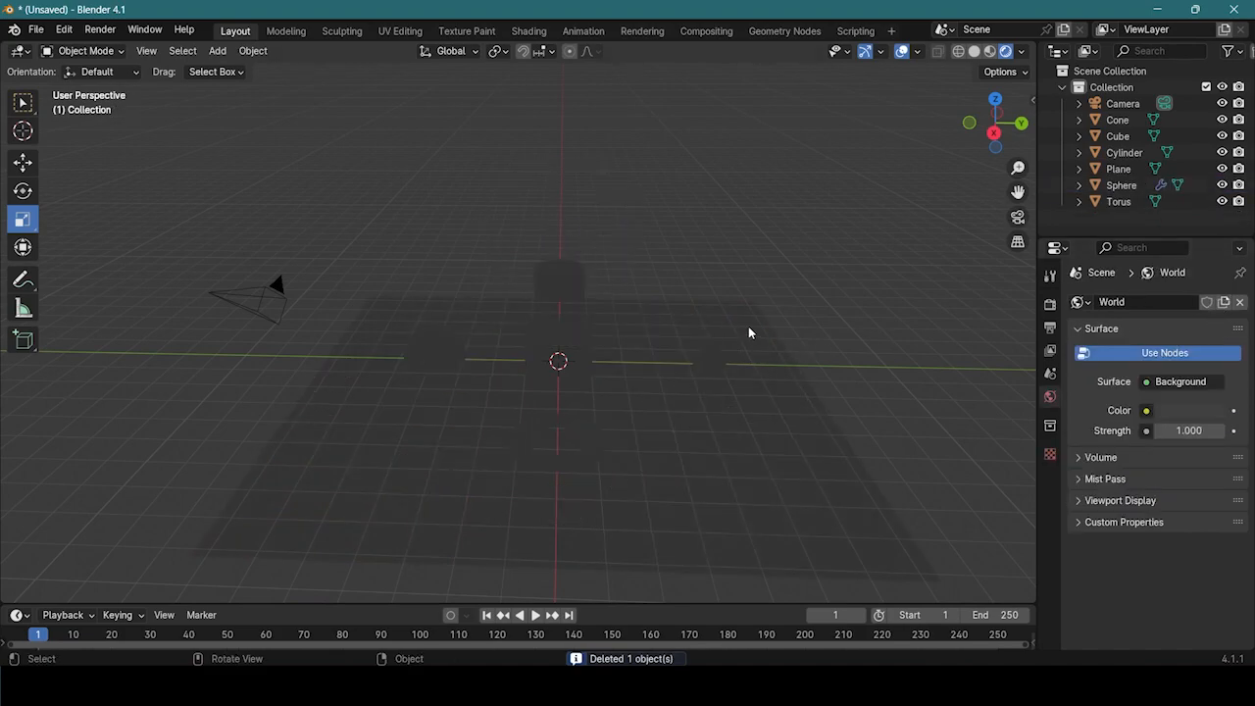
pyautogui.hotkey('shift', 'a')
pyautogui.moveTo(637, 310)
pyautogui.moveTo(631, 304)
pyautogui.click(719, 323)
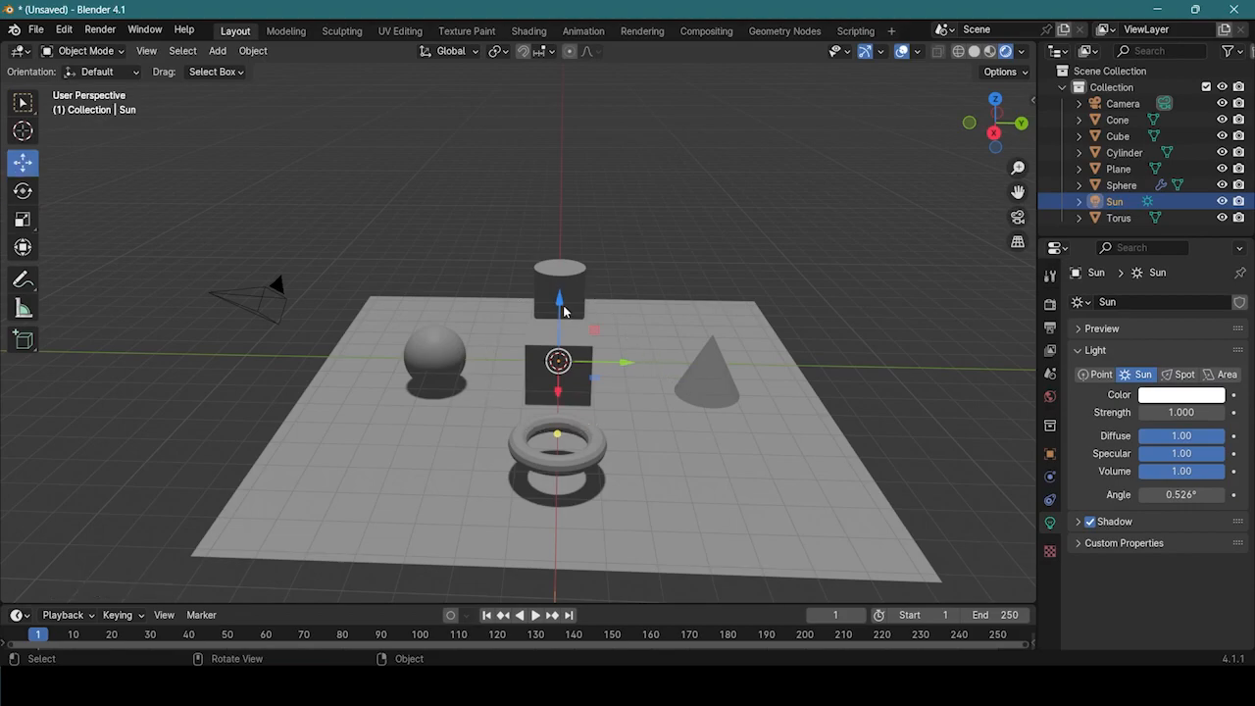
# - Raise the Sun light about 6.7 m straight up above the cube
pyautogui.moveTo(563, 310); pyautogui.dragTo(558, 282)
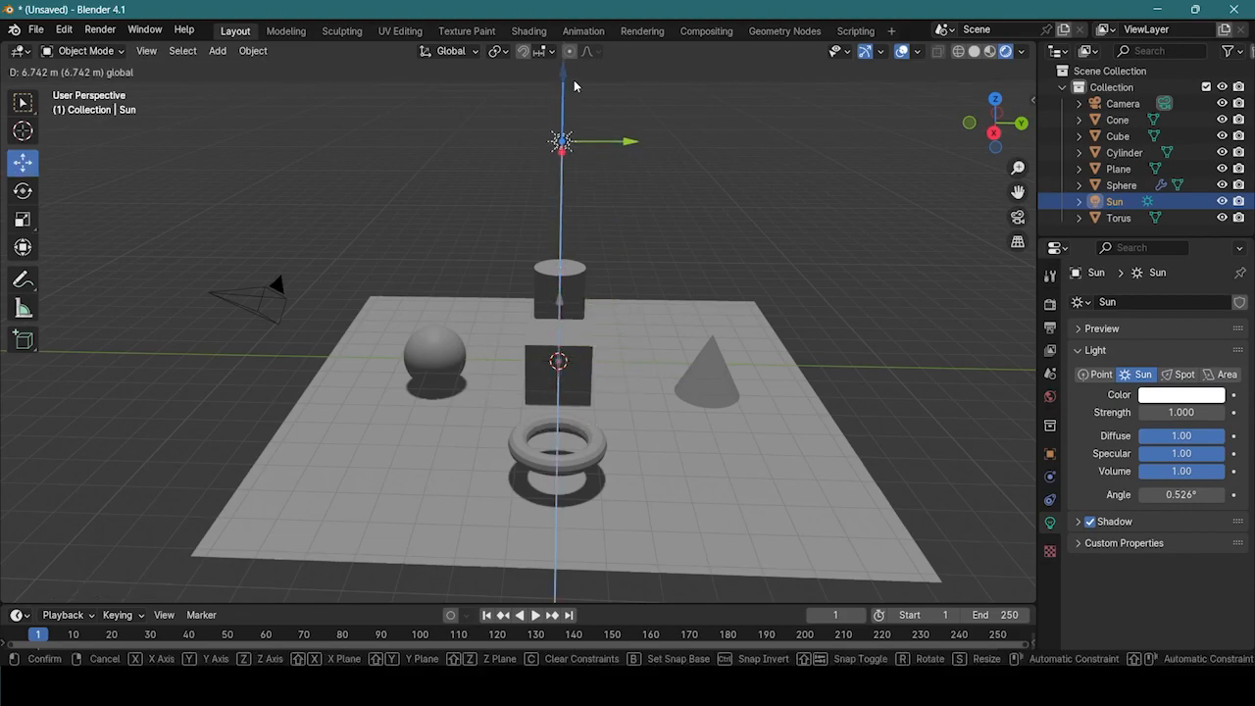
pyautogui.moveTo(573, 80); pyautogui.dragTo(574, 83)
pyautogui.moveTo(636, 147); pyautogui.dragTo(628, 279)
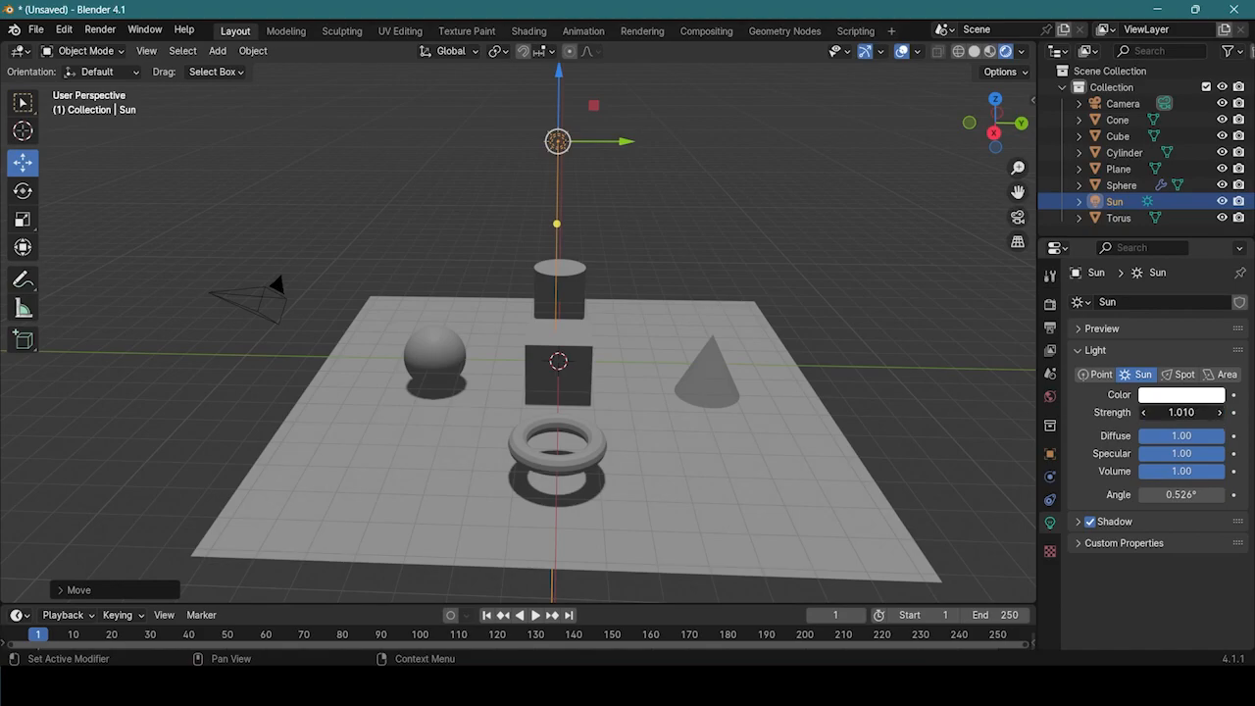
# - Set the Sun light's strength to 10
pyautogui.moveTo(1181, 413); pyautogui.dragTo(1250, 413)
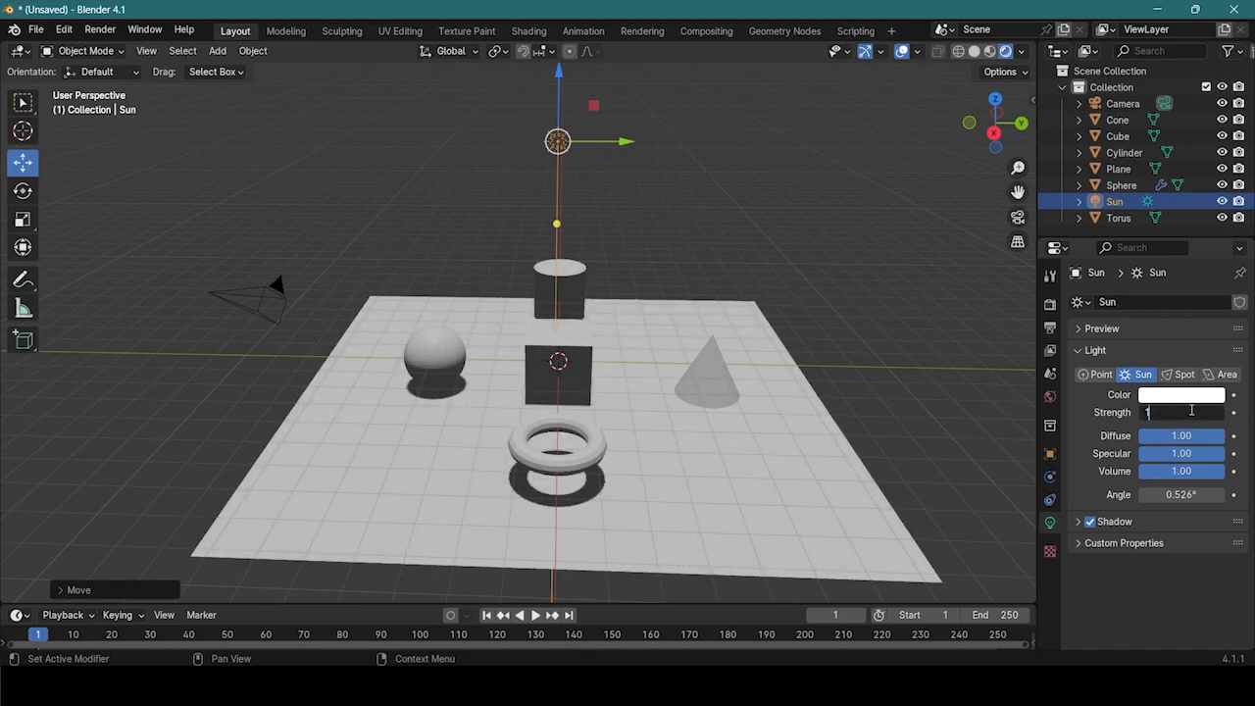
pyautogui.write('0')
pyautogui.press('Return')
# - Rotate the Sun light about the Y axis so it shines diagonally toward the cylinder
pyautogui.moveTo(912, 421); pyautogui.dragTo(714, 424, button='middle')
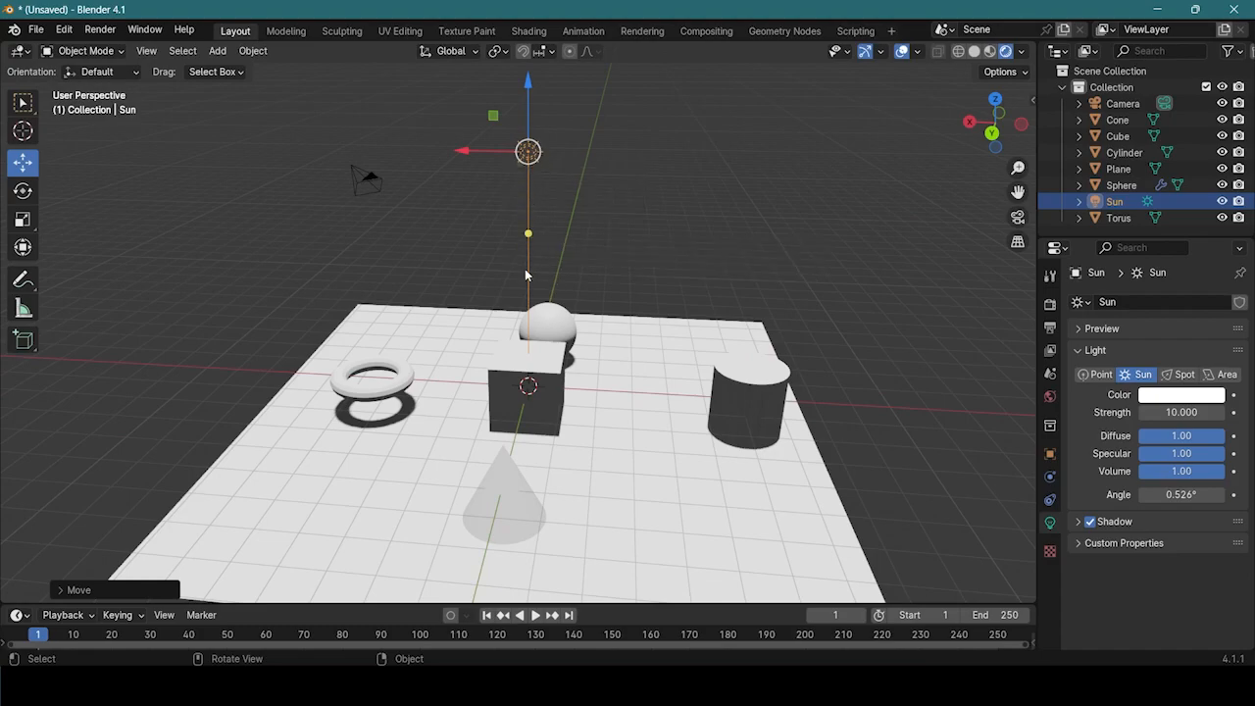
pyautogui.moveTo(440, 427); pyautogui.dragTo(404, 420, button='middle')
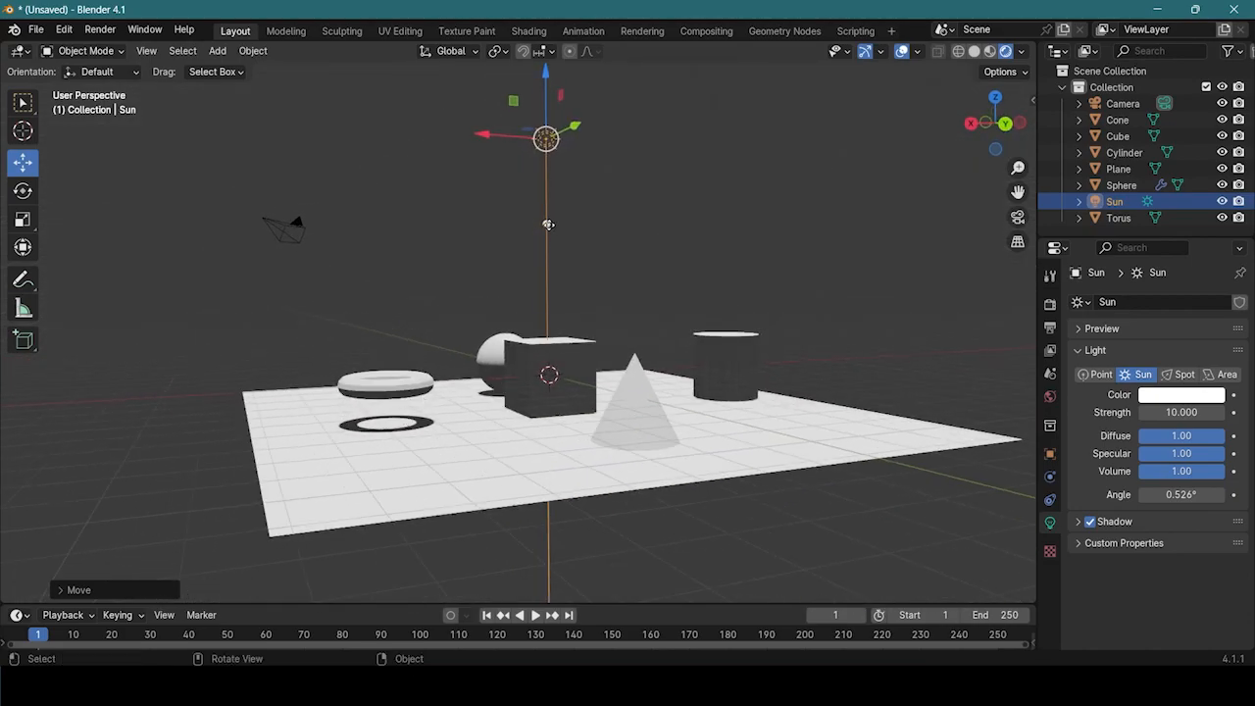
pyautogui.moveTo(549, 225); pyautogui.dragTo(629, 310, button='middle')
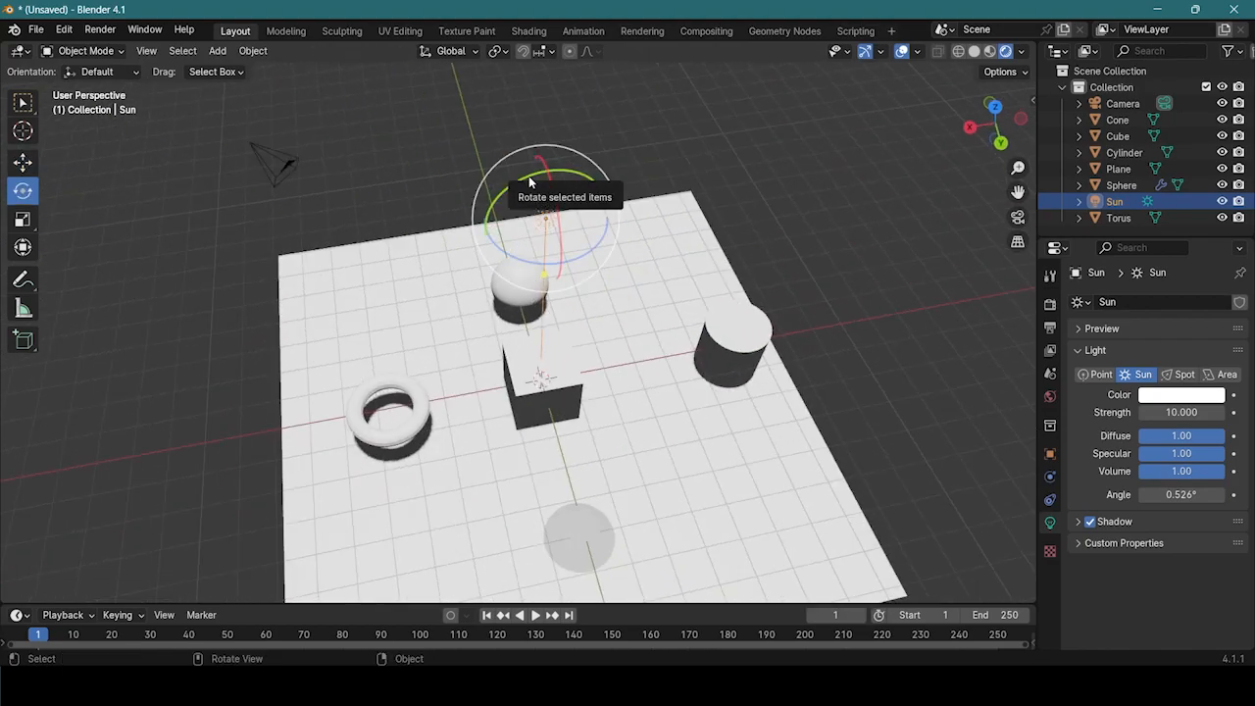
pyautogui.moveTo(529, 175)
pyautogui.mouseDown()
pyautogui.moveTo(501, 224)
pyautogui.moveTo(525, 191)
pyautogui.mouseUp()
# - Move the Sun light along the X axis toward the torus side and re-aim it near the cube and cylinder
pyautogui.moveTo(728, 473); pyautogui.dragTo(618, 326, button='middle')
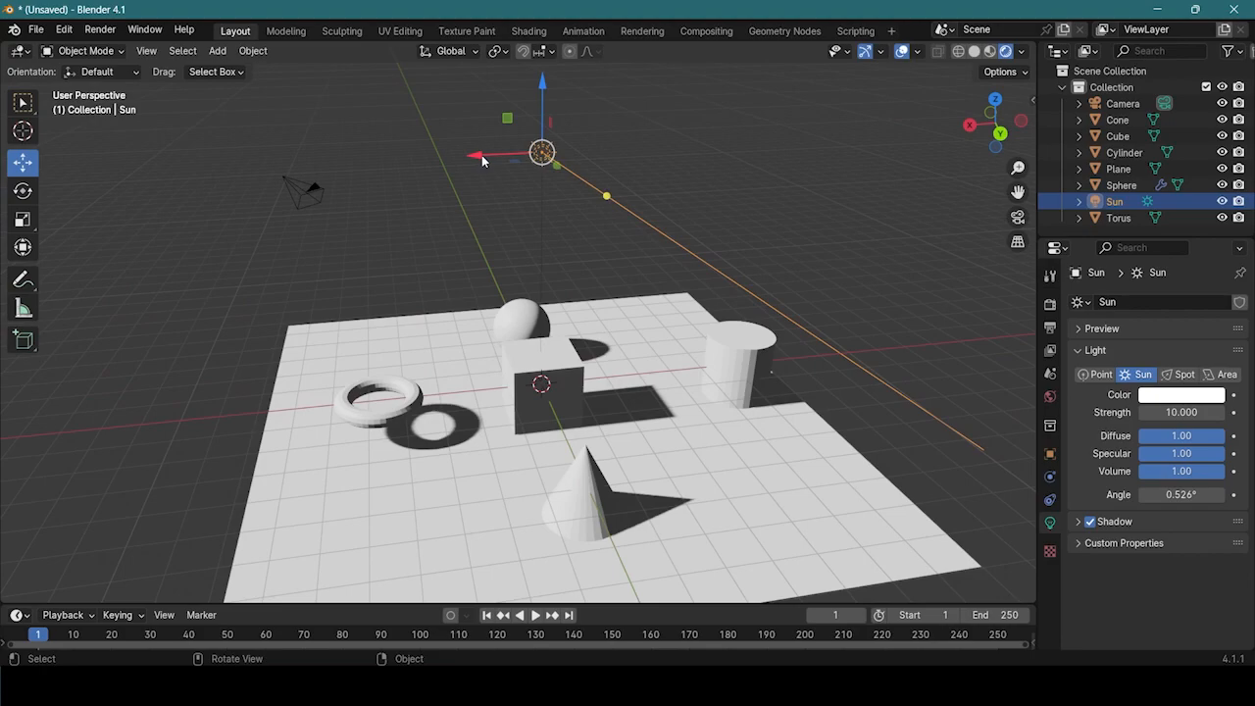
pyautogui.moveTo(482, 156); pyautogui.dragTo(345, 294)
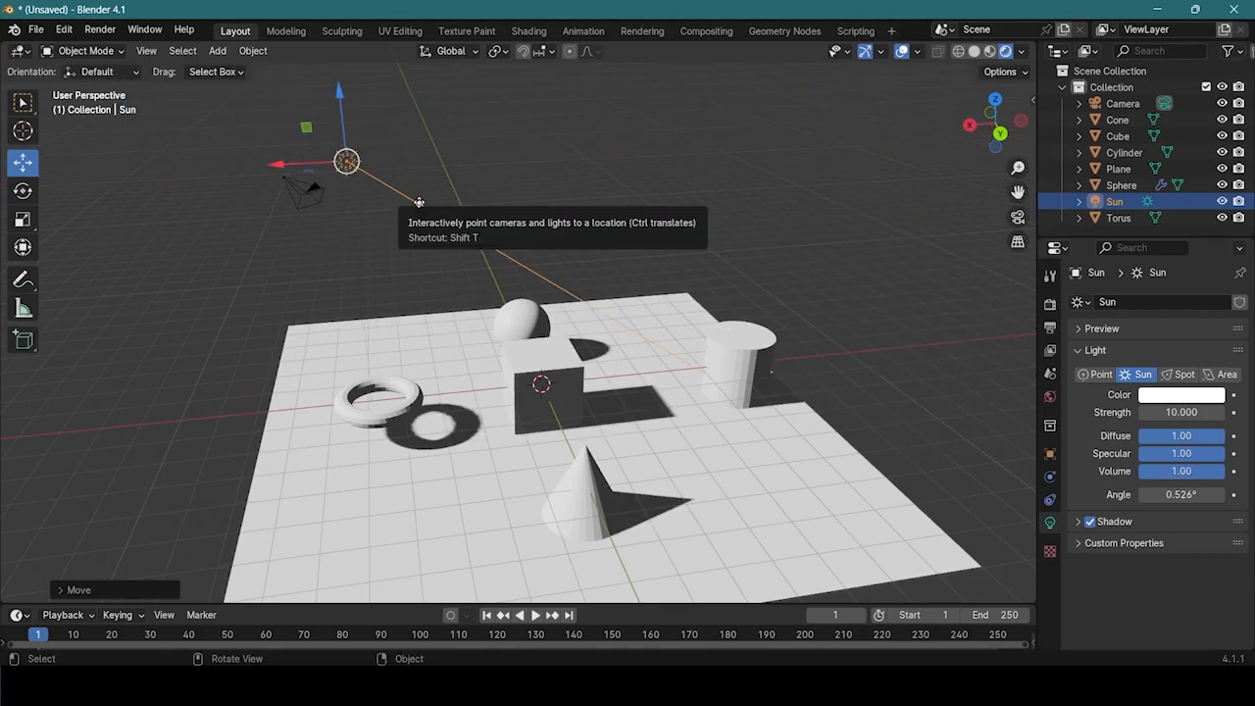
pyautogui.moveTo(418, 202); pyautogui.dragTo(667, 364)
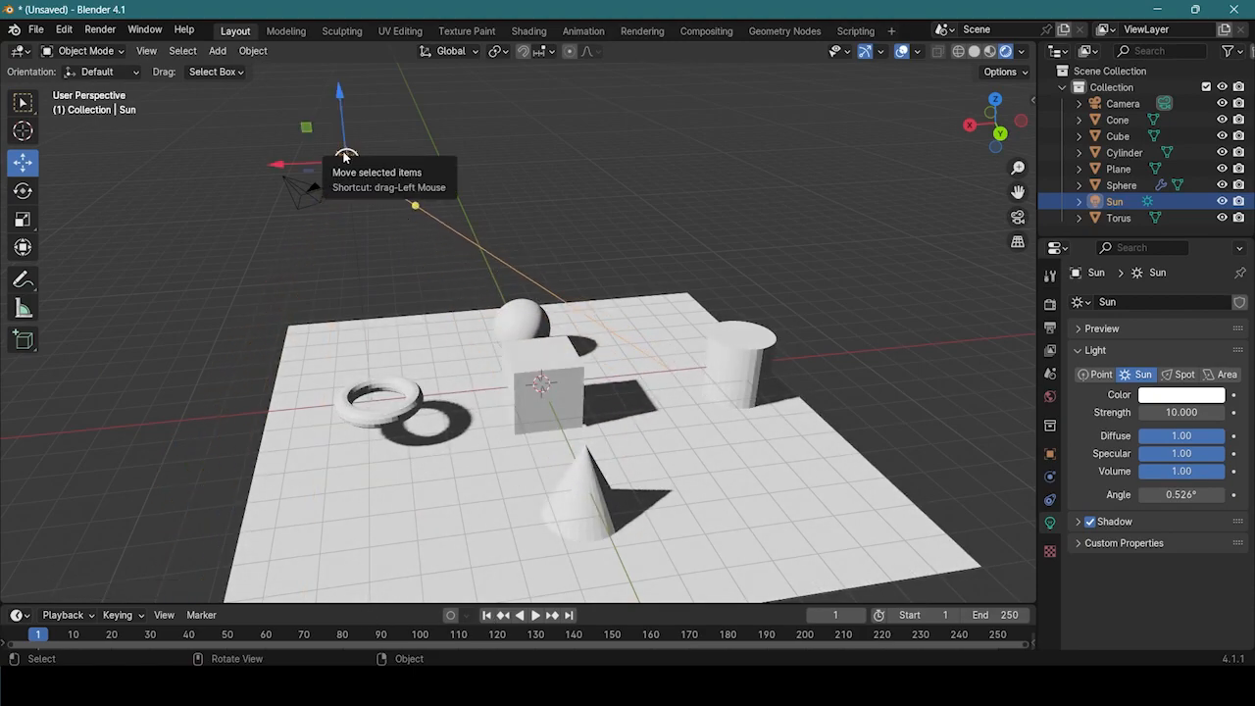
# - Rotate the Sun light around several axes, finishing with it aimed diagonally down at the cube
pyautogui.hotkey('shift', 'space')
pyautogui.press('r')
pyautogui.moveTo(393, 120); pyautogui.dragTo(319, 153)
pyautogui.moveTo(275, 231); pyautogui.dragTo(250, 149)
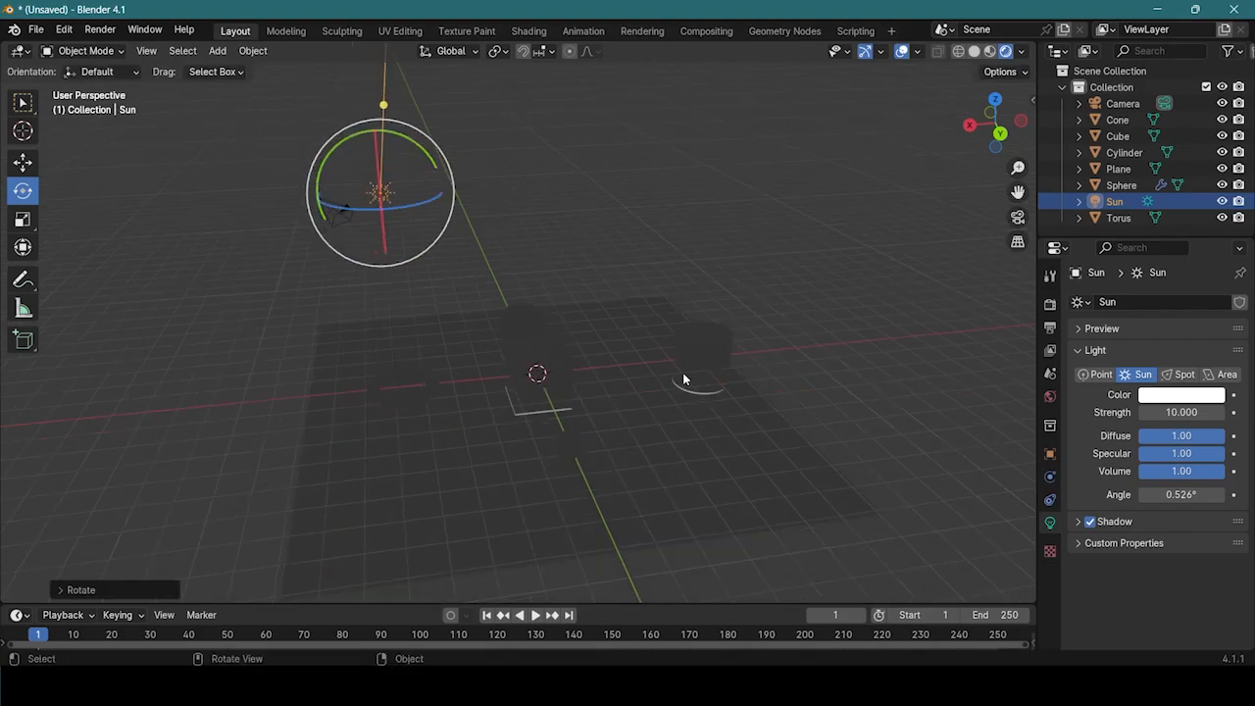
pyautogui.scroll(-2, 644, 426)
pyautogui.moveTo(604, 499); pyautogui.dragTo(647, 284, button='middle')
pyautogui.moveTo(382, 242); pyautogui.dragTo(461, 246)
pyautogui.moveTo(589, 267); pyautogui.dragTo(568, 424, button='middle')
pyautogui.moveTo(395, 169); pyautogui.dragTo(308, 192)
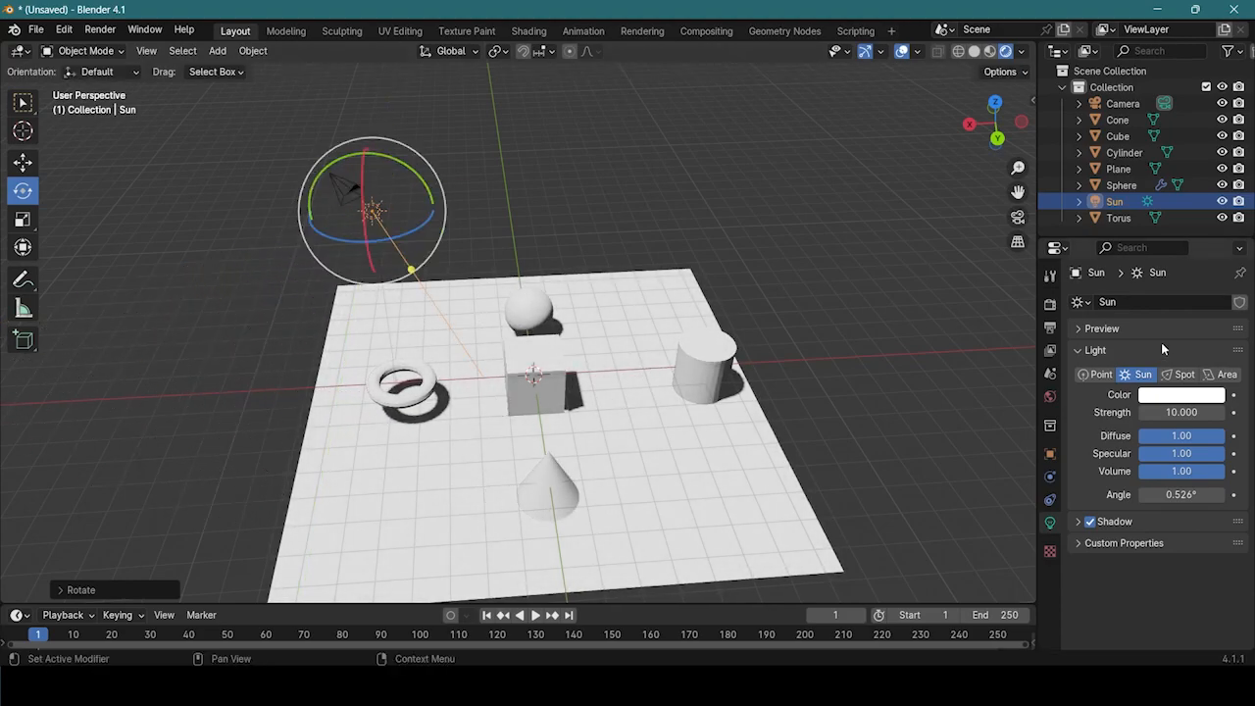
# - Colour the Sun light a dark orange-red and lower its strength to 3.05
pyautogui.click(1182, 394)
pyautogui.moveTo(1127, 260); pyautogui.dragTo(1104, 292)
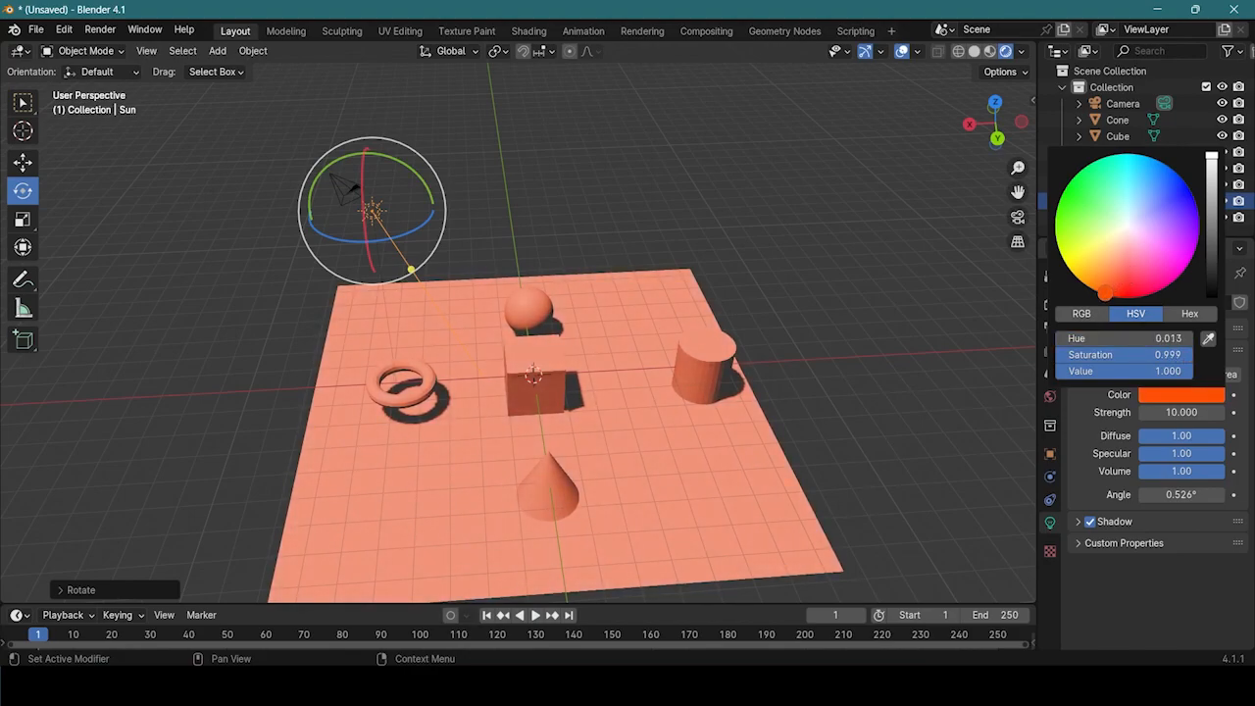
pyautogui.moveTo(1224, 209); pyautogui.dragTo(1213, 245)
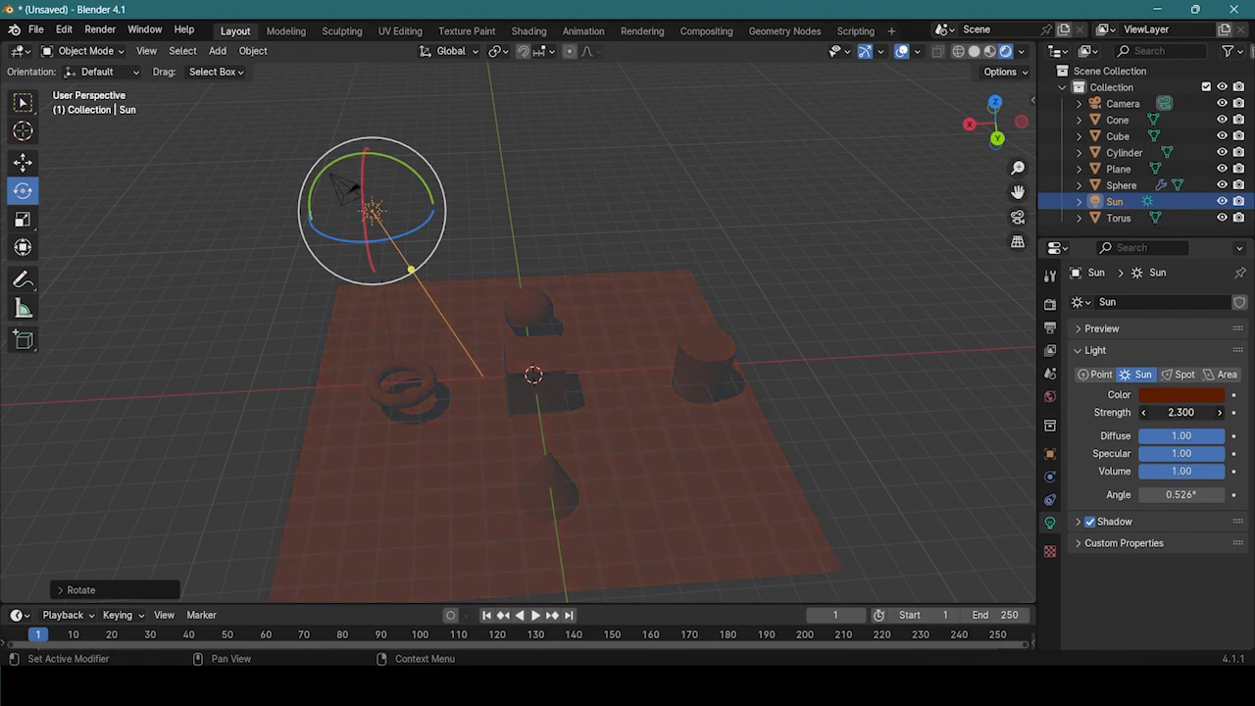
pyautogui.moveTo(859, 385); pyautogui.dragTo(686, 382, button='middle')
# - Change the Sun light's colour to a dark yellow with hue about 0.124 and saturation about 0.757
pyautogui.click(1187, 395)
pyautogui.click(1085, 266)
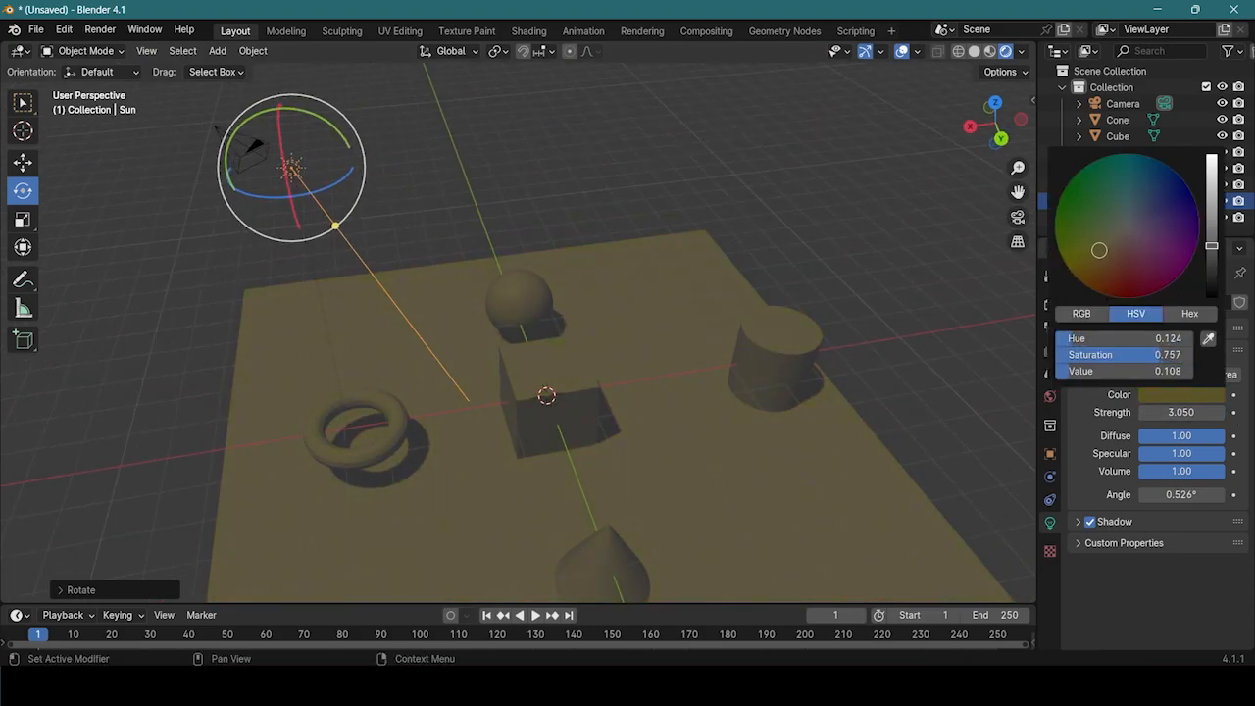
pyautogui.click(741, 461)
# - Delete the camera beside the Sun light and leave nothing selected
pyautogui.moveTo(741, 460); pyautogui.dragTo(671, 444, button='middle')
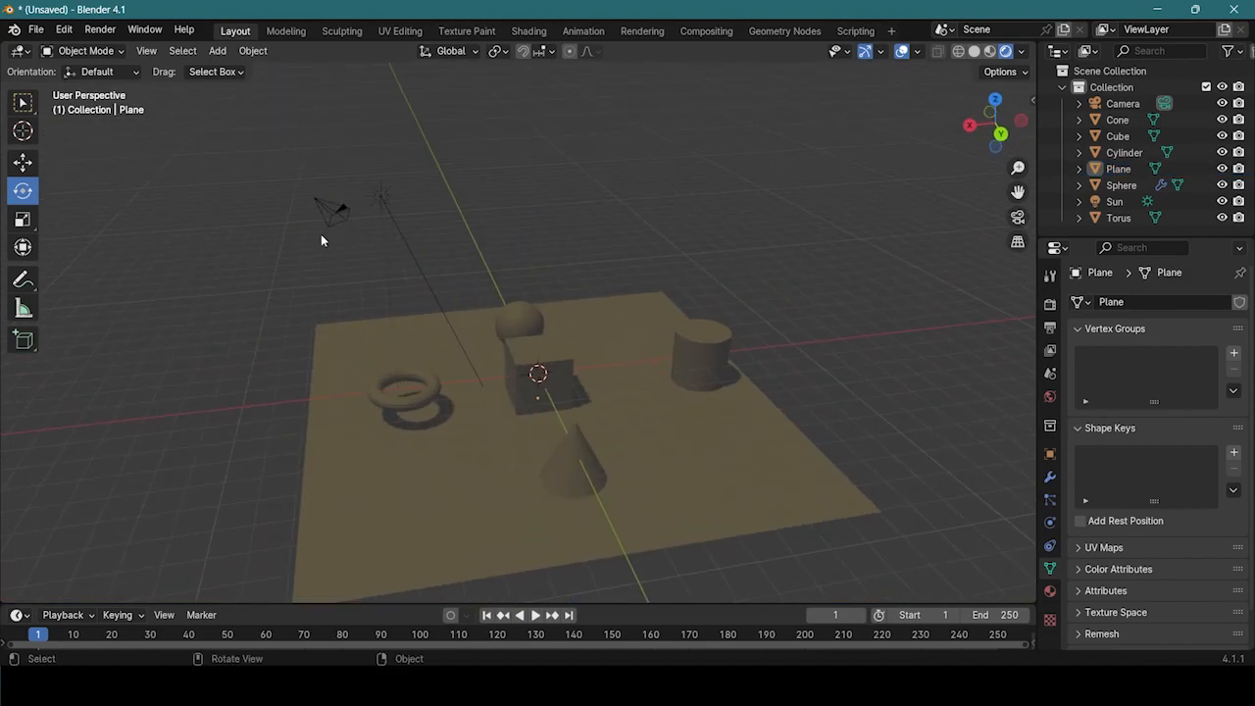
pyautogui.click(331, 211)
pyautogui.press('Delete')
pyautogui.moveTo(611, 227); pyautogui.dragTo(493, 264, button='middle')
pyautogui.scroll(4, 498, 258)
pyautogui.scroll(-4, 498, 258)
pyautogui.click(400, 162)
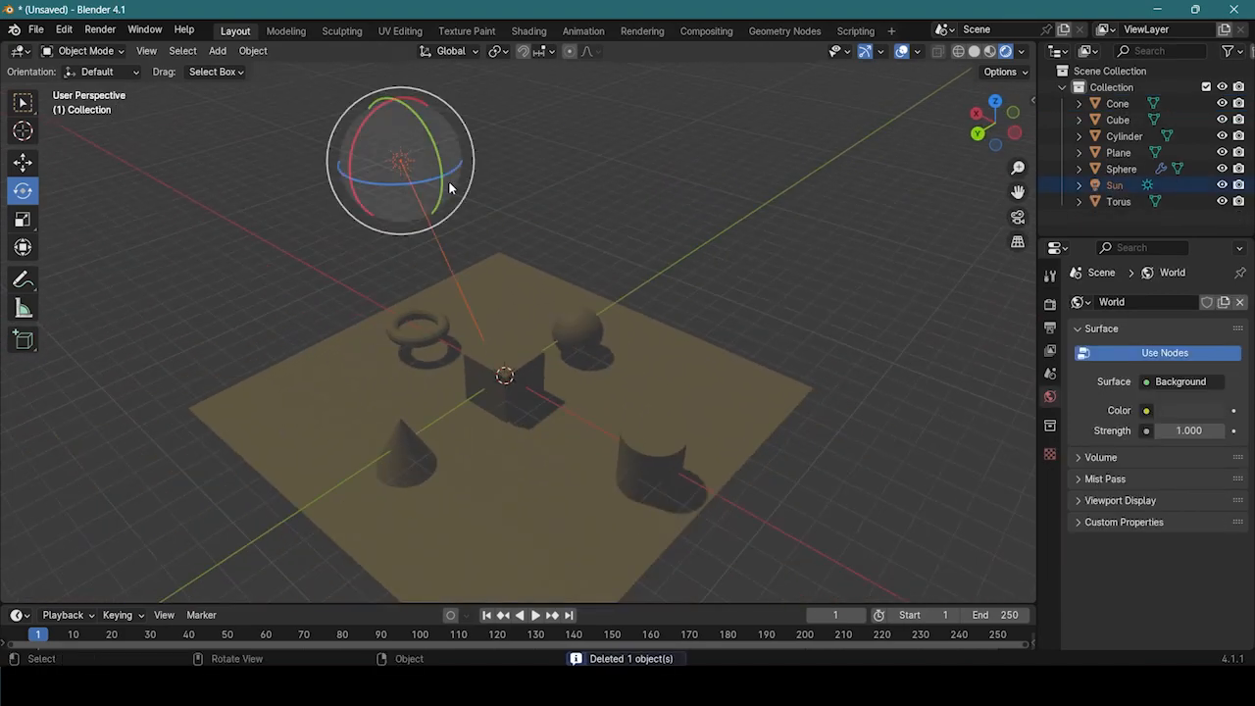
pyautogui.click(588, 221)
# - Add a Point light and move it slightly above the cube, offset along X toward the cylinder
pyautogui.moveTo(666, 263); pyautogui.dragTo(712, 261, button='middle')
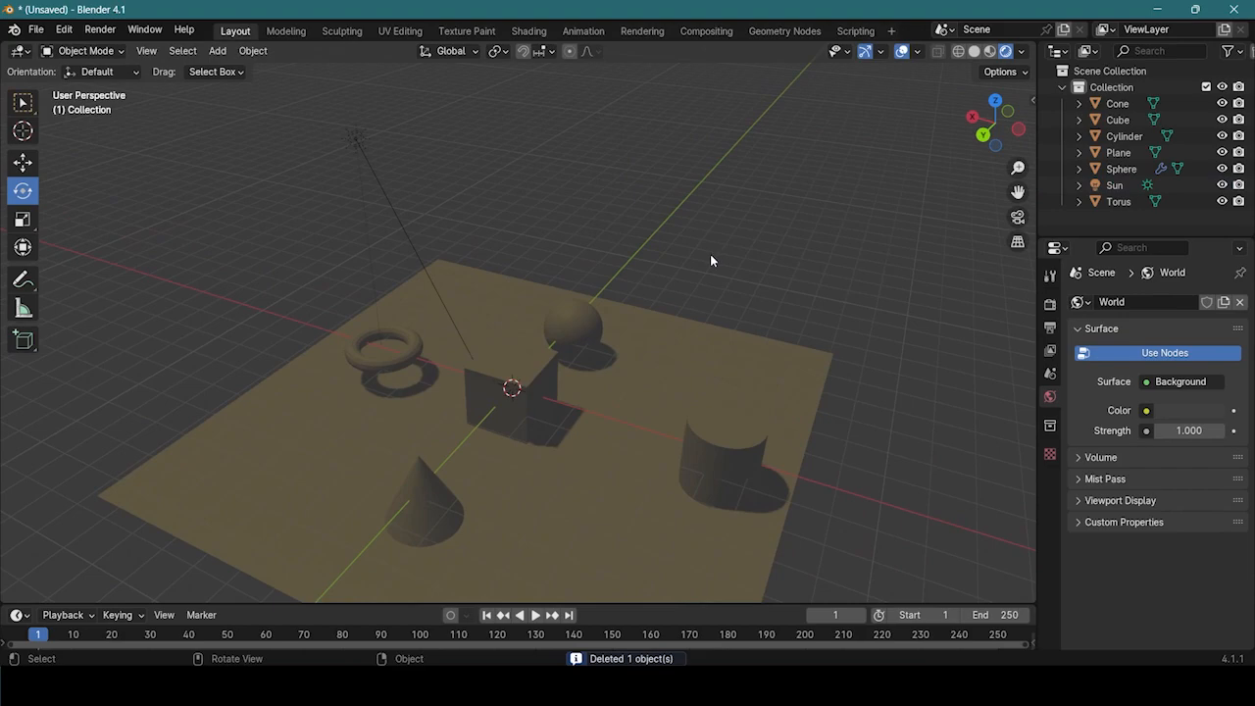
pyautogui.hotkey('shift', 'a')
pyautogui.moveTo(673, 300)
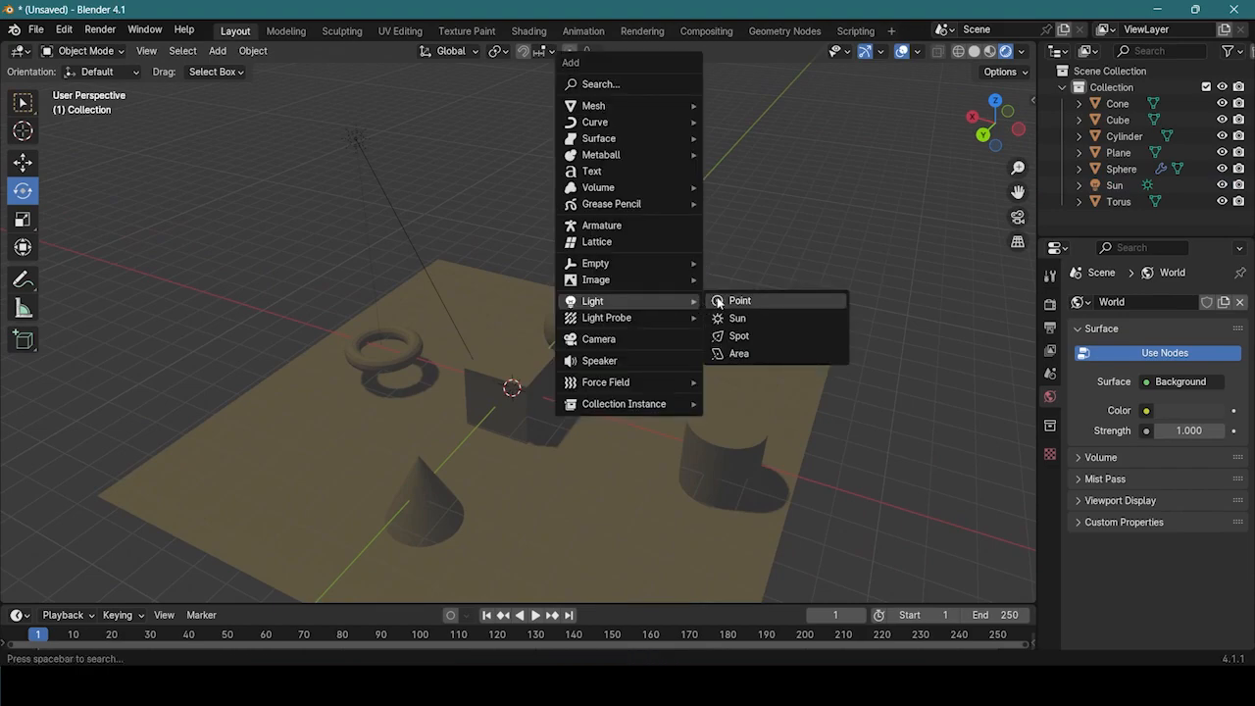
pyautogui.click(718, 301)
pyautogui.moveTo(677, 383); pyautogui.dragTo(636, 387, button='middle')
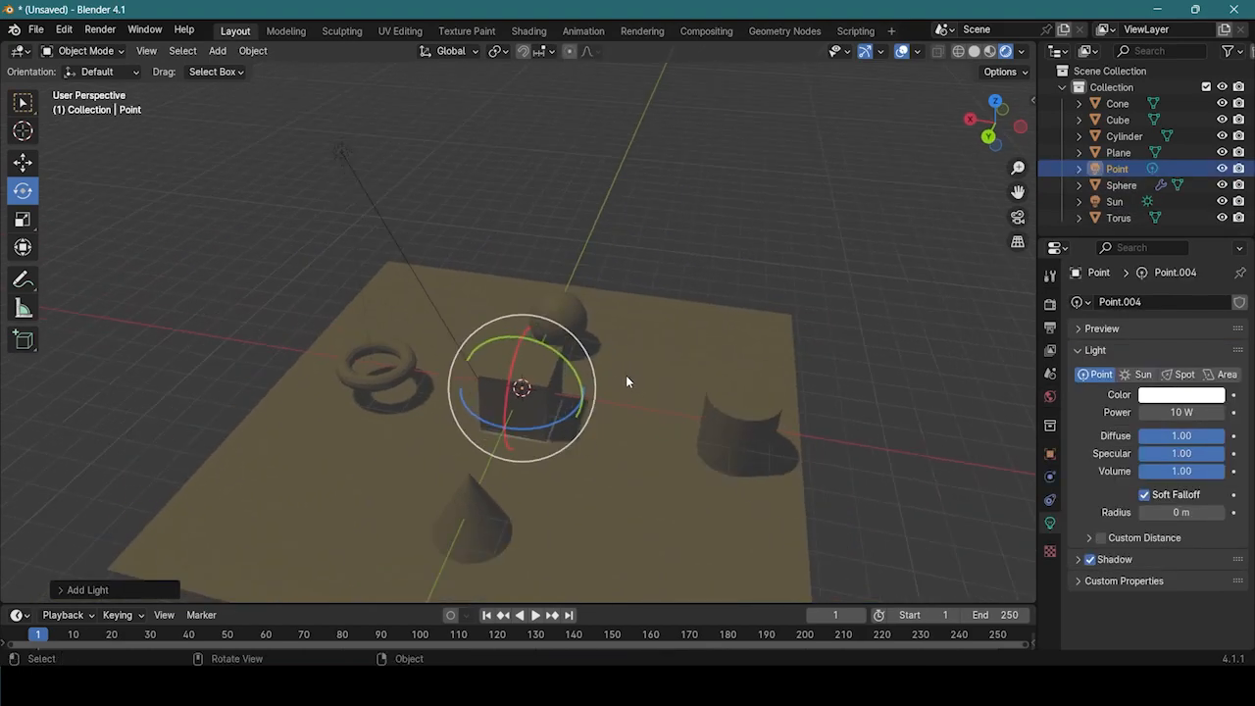
pyautogui.hotkey('shift', 'space')
pyautogui.press('g')
pyautogui.moveTo(522, 333); pyautogui.dragTo(482, 265)
pyautogui.moveTo(461, 316); pyautogui.dragTo(516, 328)
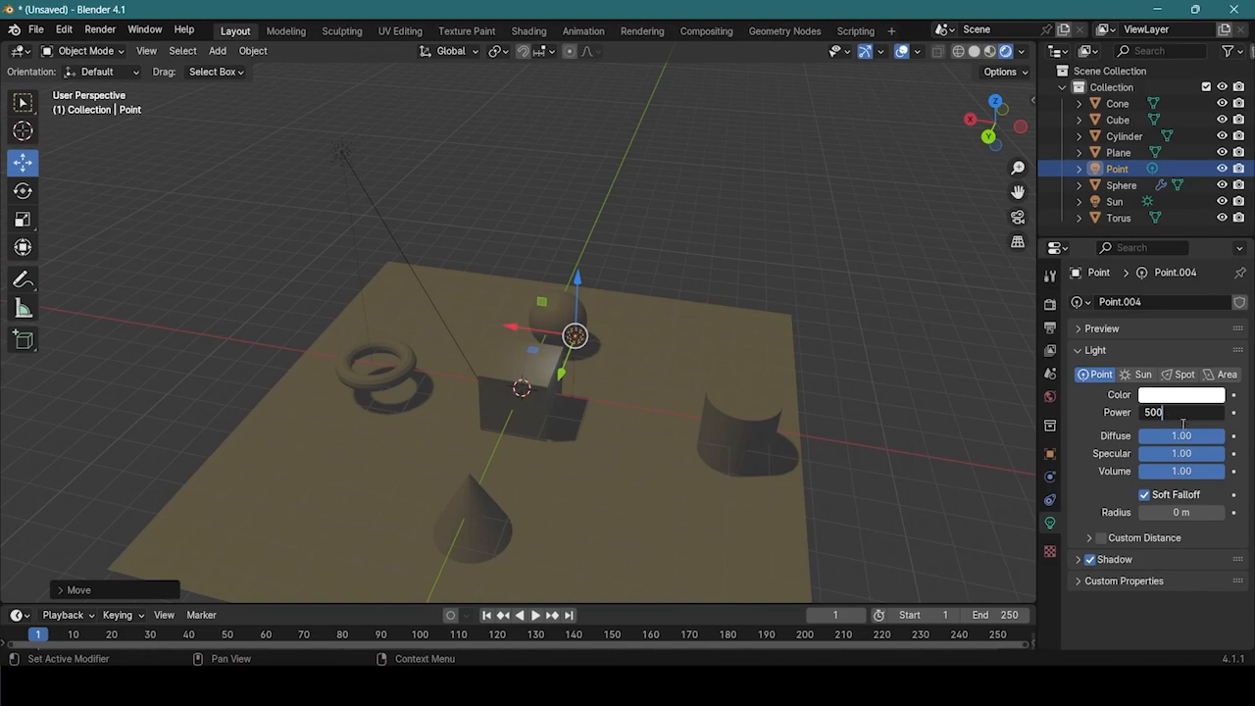
# - Set the Point light's power to 500 W and reselect the light
pyautogui.click(1176, 417)
pyautogui.write('500')
pyautogui.press('Return')
pyautogui.moveTo(695, 431); pyautogui.dragTo(549, 392, button='middle')
pyautogui.click(682, 451)
pyautogui.click(527, 371)
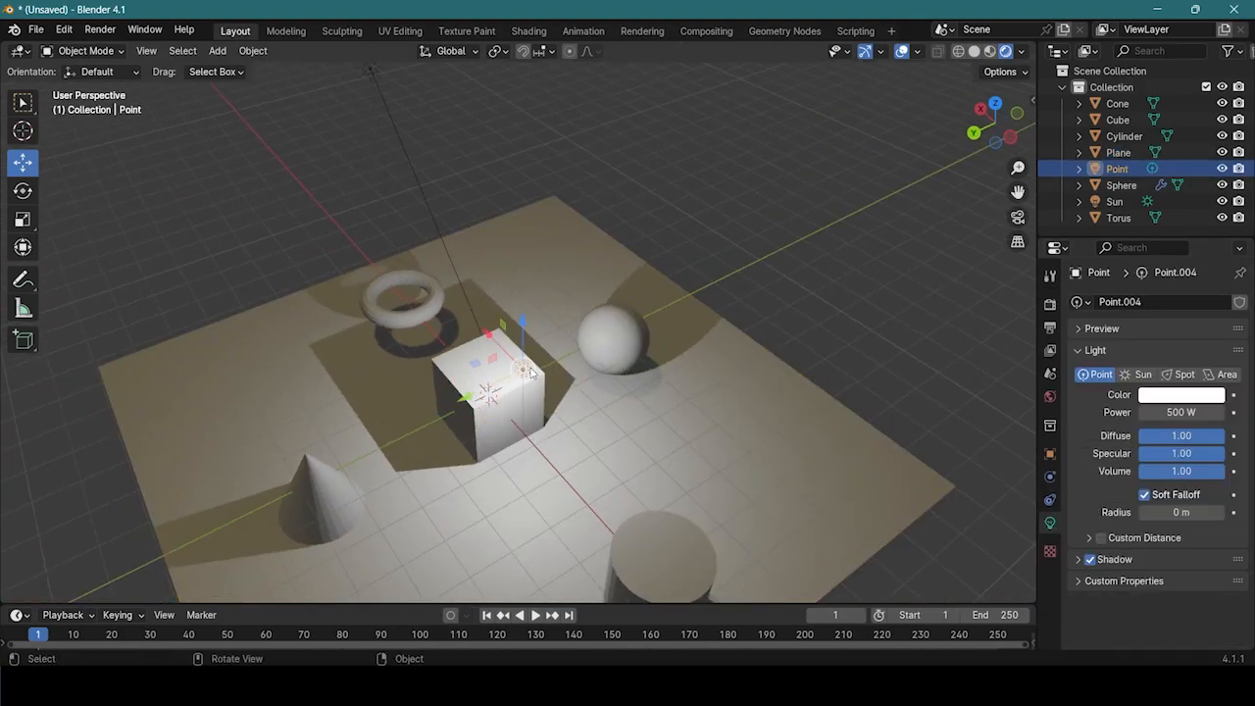
# - Colour the Point light green with hue about 0.325 and saturation about 0.847
pyautogui.click(1191, 396)
pyautogui.moveTo(1102, 244); pyautogui.dragTo(1089, 208)
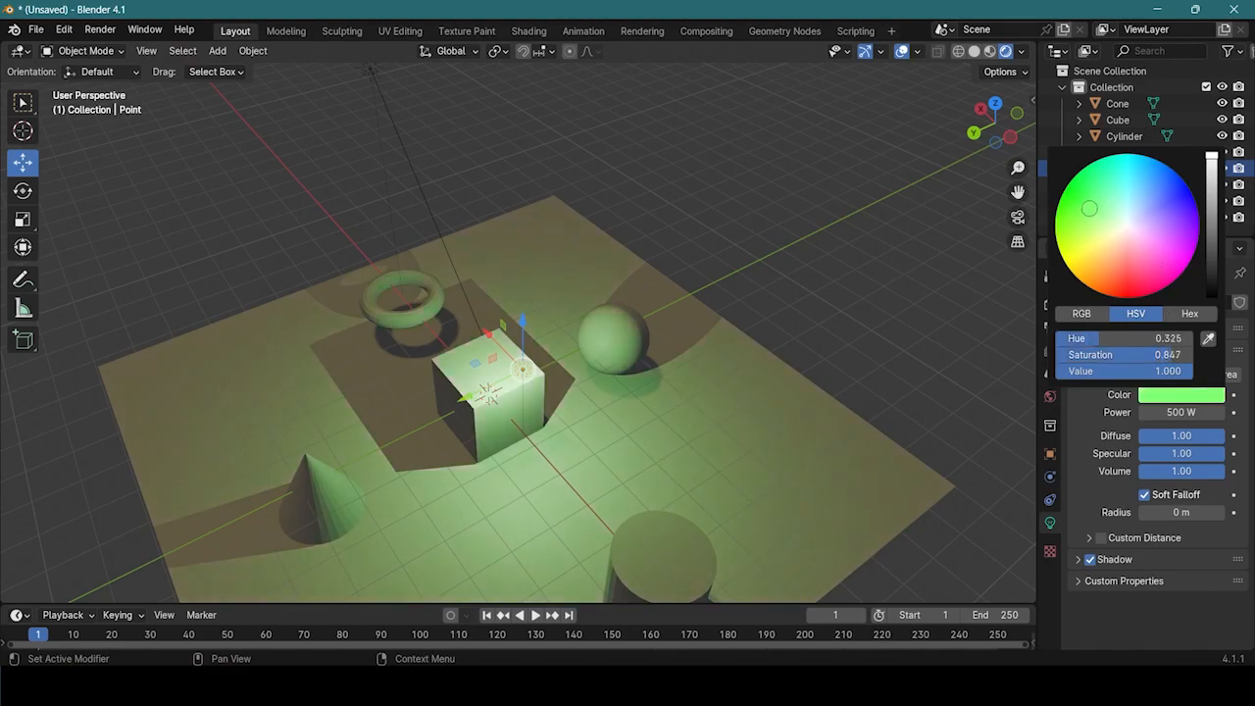
pyautogui.click(653, 451)
# - Add a Spot light and raise it straight up high above the cube
pyautogui.moveTo(653, 451); pyautogui.dragTo(606, 450, button='middle')
pyautogui.hotkey('shift', 'a')
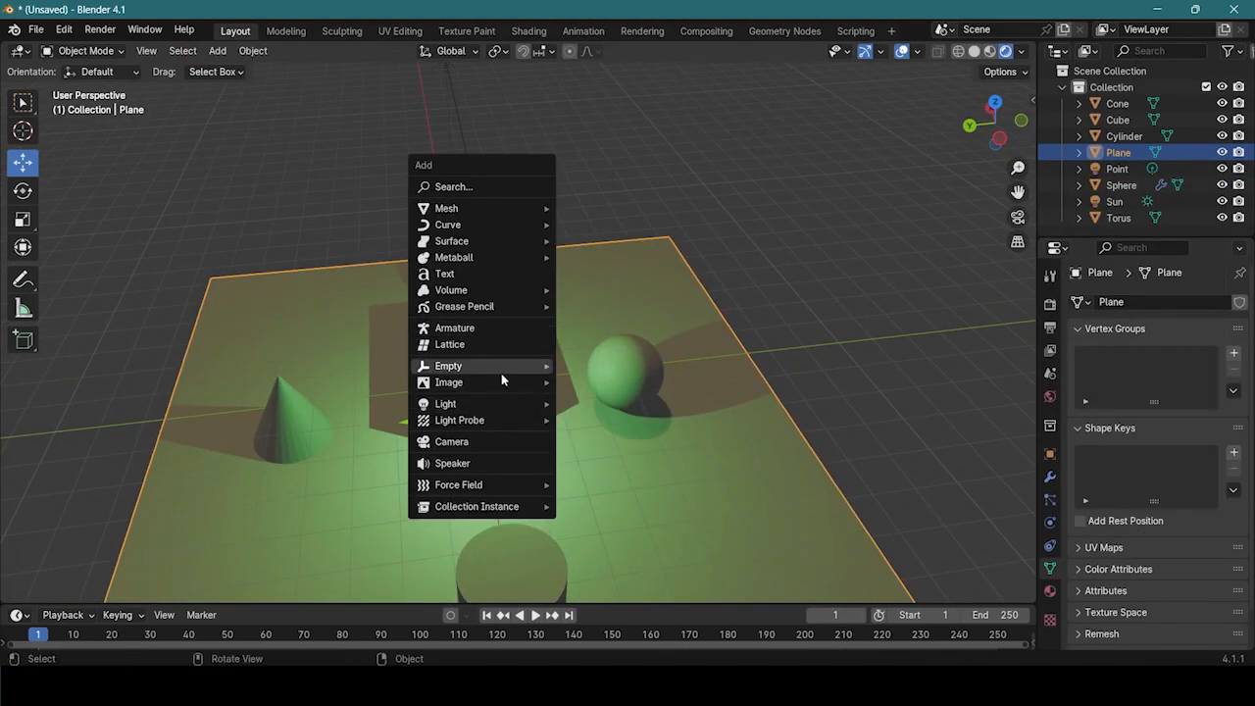
pyautogui.moveTo(501, 403)
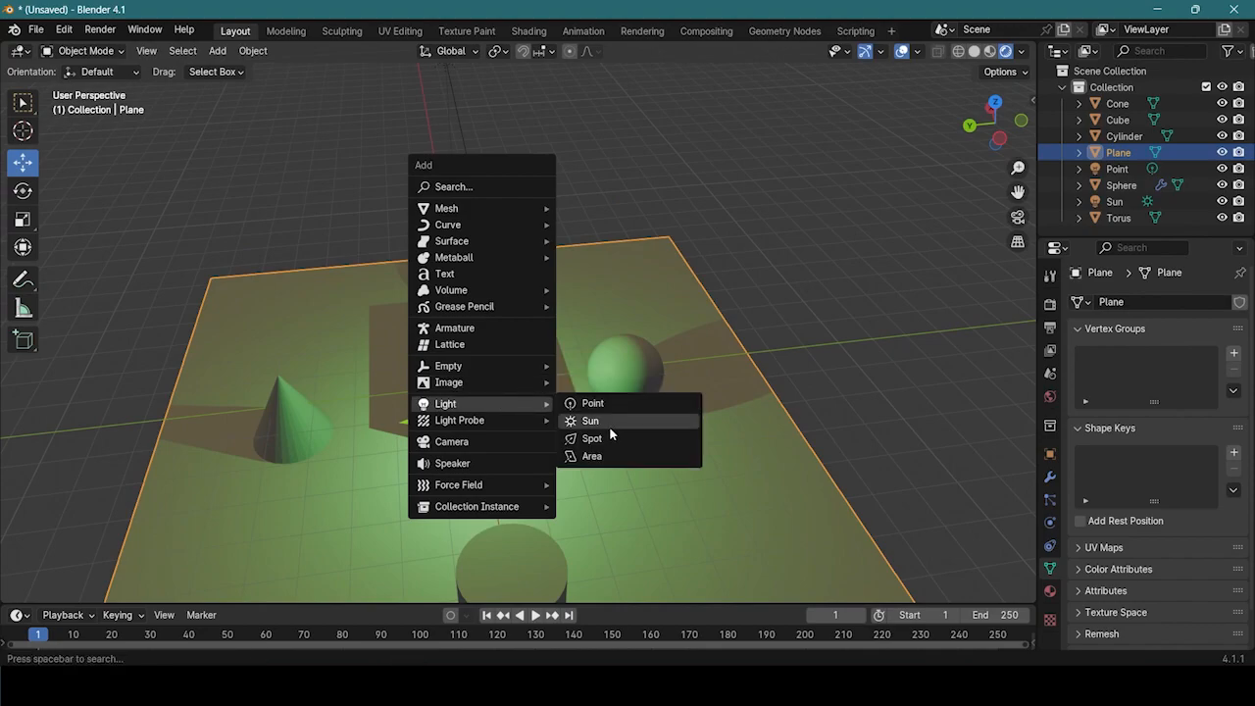
pyautogui.click(594, 438)
pyautogui.scroll(-3, 493, 404)
pyautogui.moveTo(493, 404); pyautogui.dragTo(708, 366, button='middle')
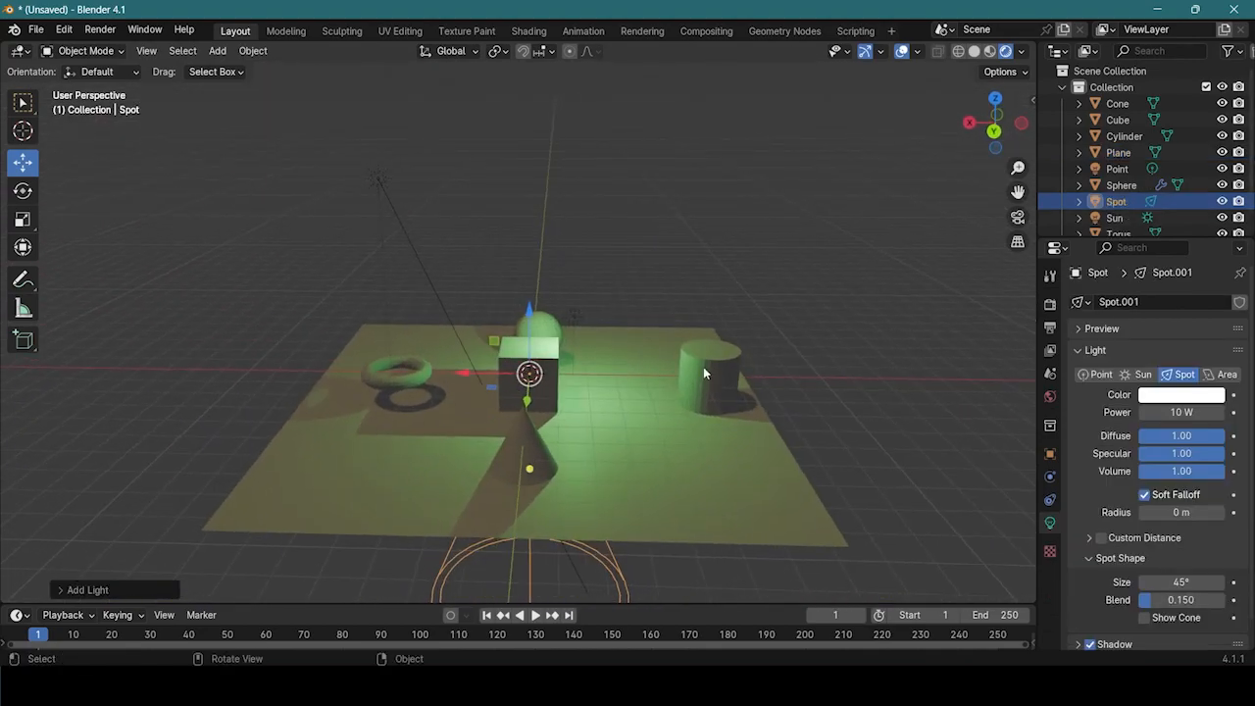
pyautogui.moveTo(532, 316); pyautogui.dragTo(529, 125)
pyautogui.moveTo(685, 316); pyautogui.dragTo(468, 430, button='middle')
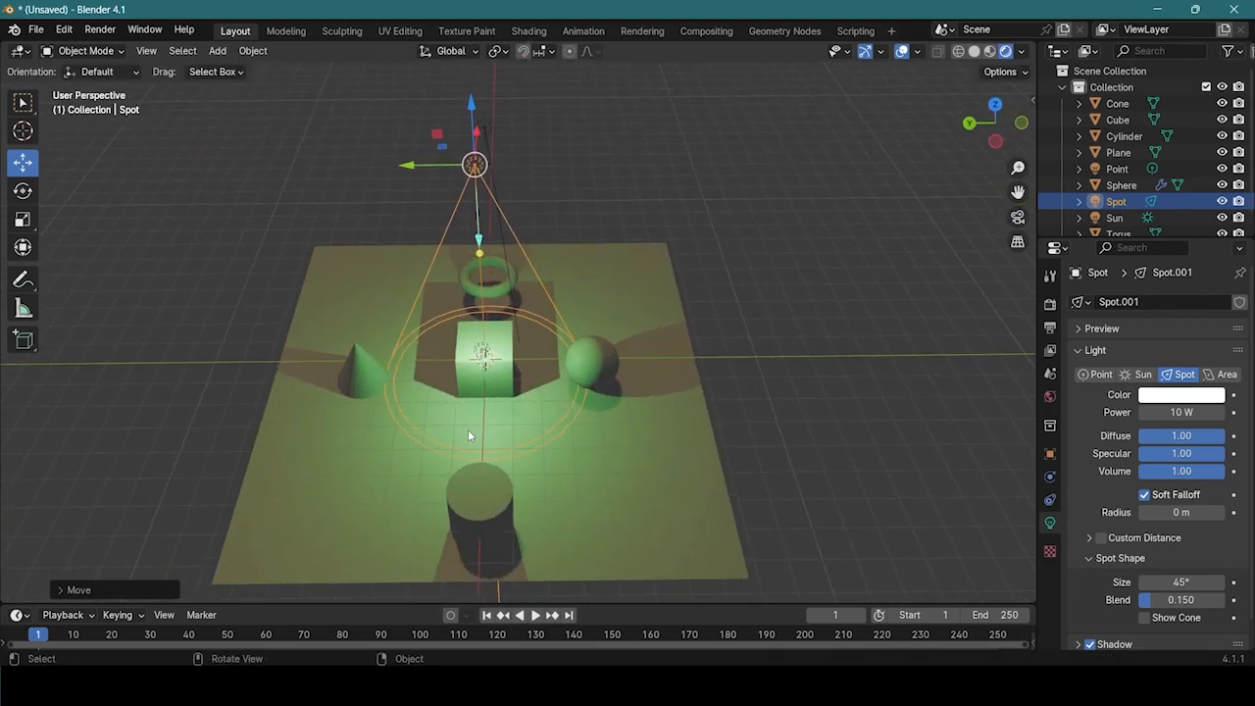
# - Colour the Spot light pure blue and set its power to 500 W
pyautogui.click(1156, 397)
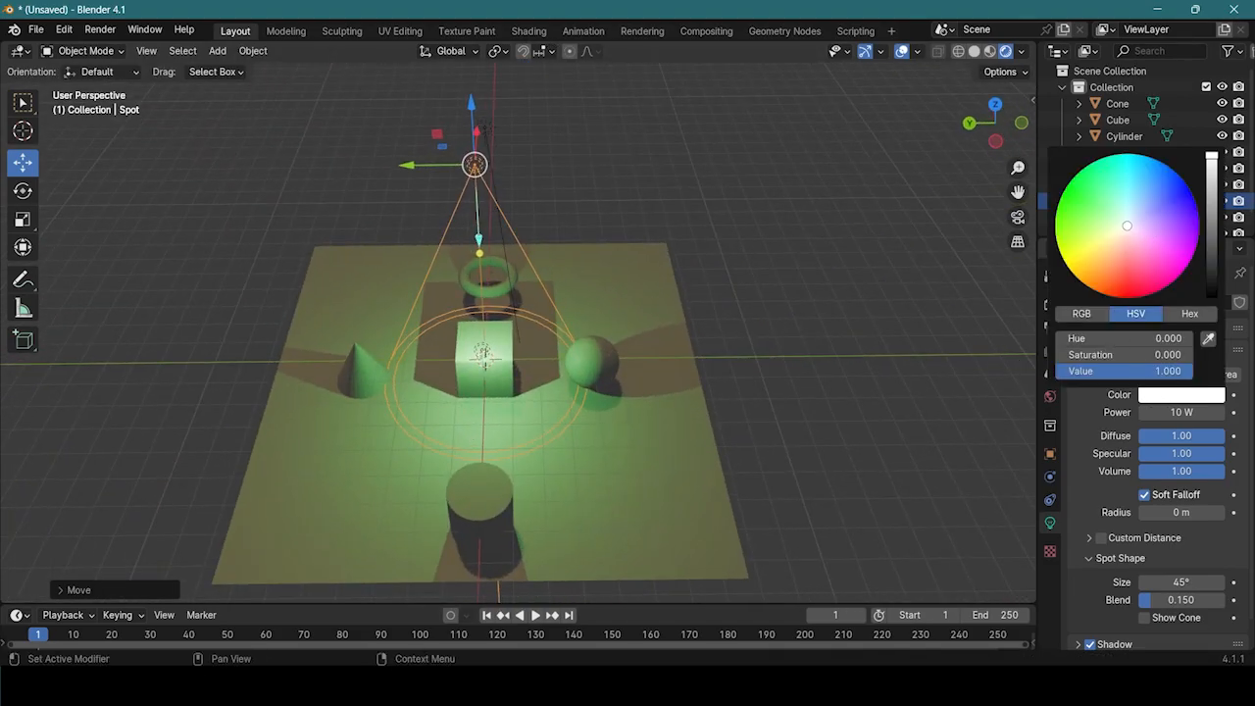
pyautogui.moveTo(1158, 217); pyautogui.dragTo(1189, 188)
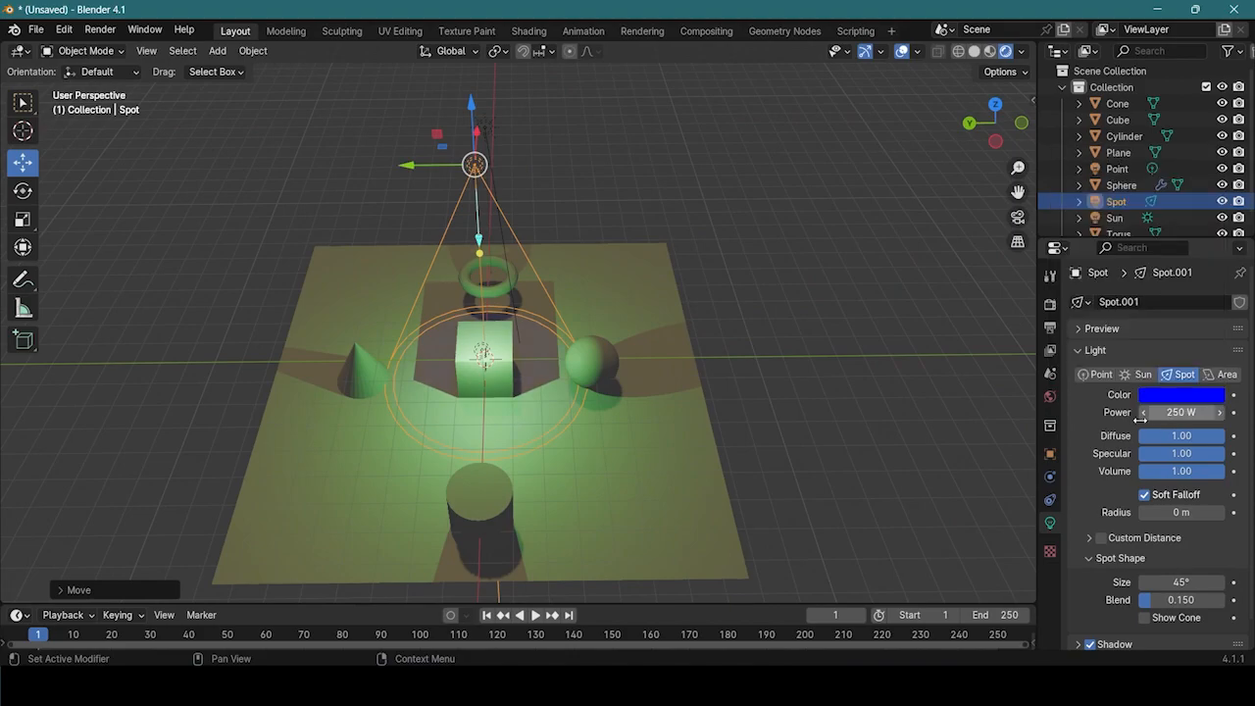
pyautogui.moveTo(647, 457); pyautogui.dragTo(1234, 416, button='middle')
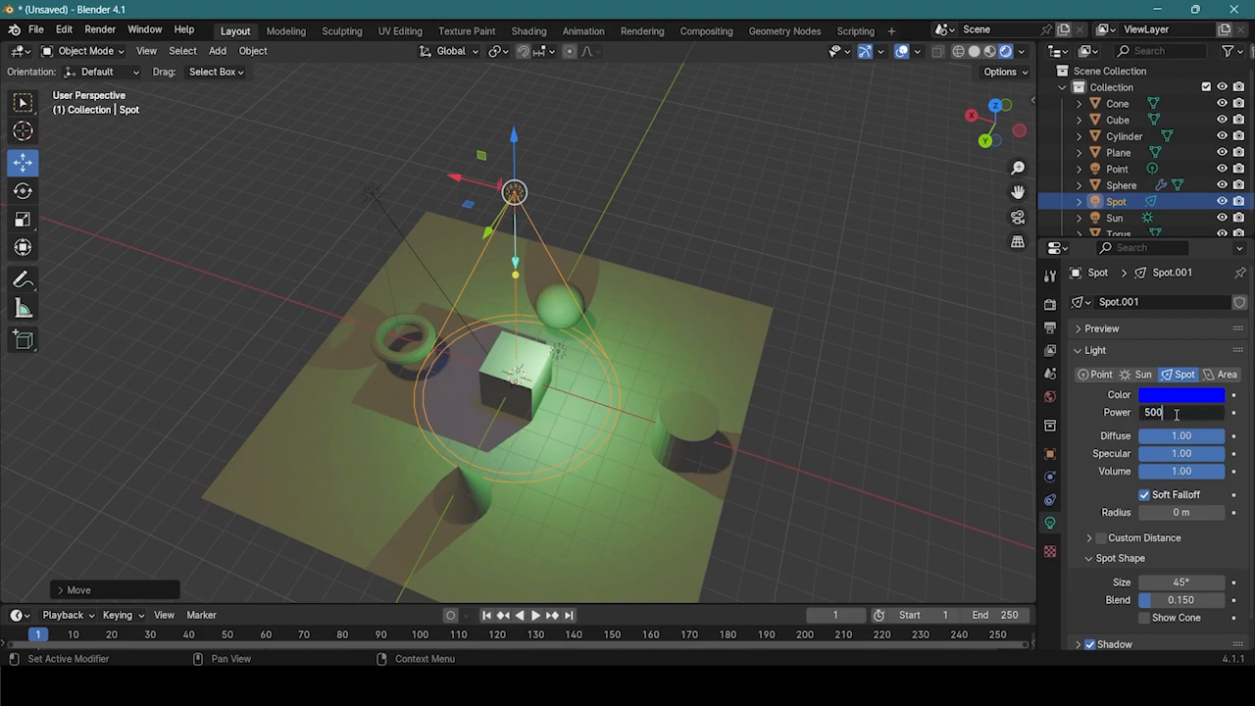
# - Reduce the Spot light's blend to 0.047 to sharpen the edge of its cone
pyautogui.moveTo(782, 446); pyautogui.dragTo(519, 474, button='middle')
pyautogui.moveTo(539, 446); pyautogui.dragTo(579, 463)
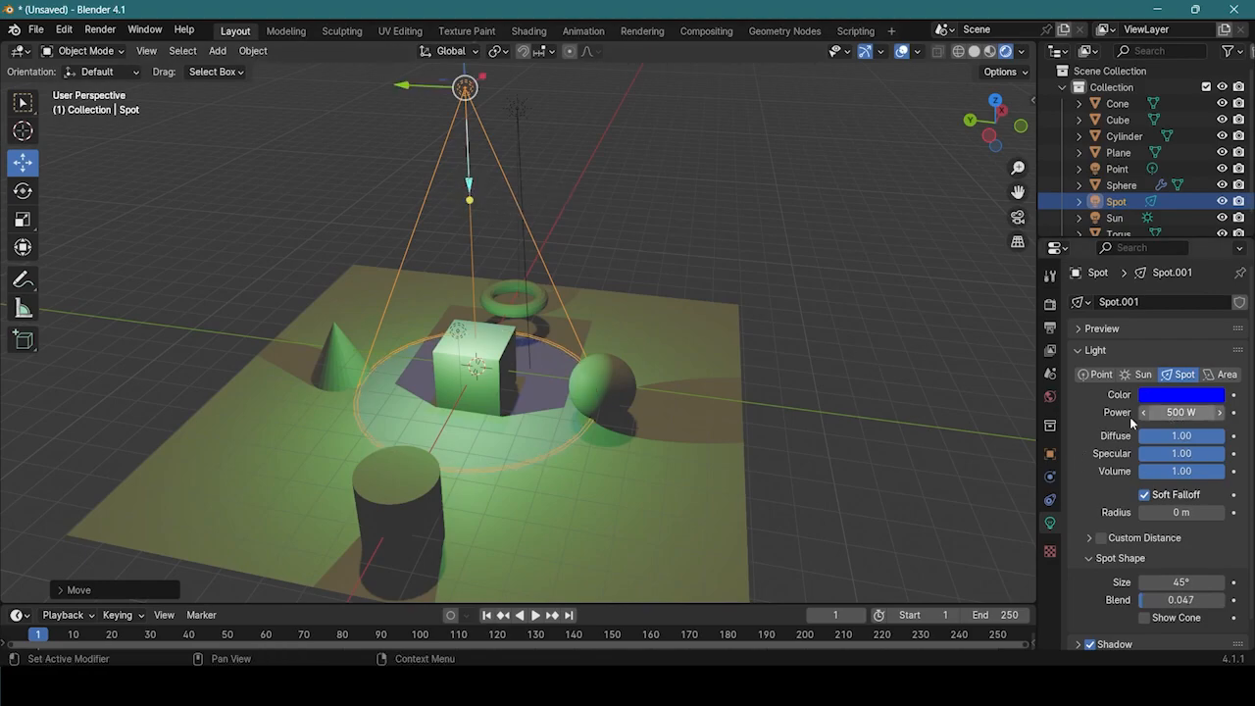
pyautogui.moveTo(454, 368); pyautogui.dragTo(553, 424, button='middle')
pyautogui.scroll(5, 610, 393)
pyautogui.scroll(-7, 590, 408)
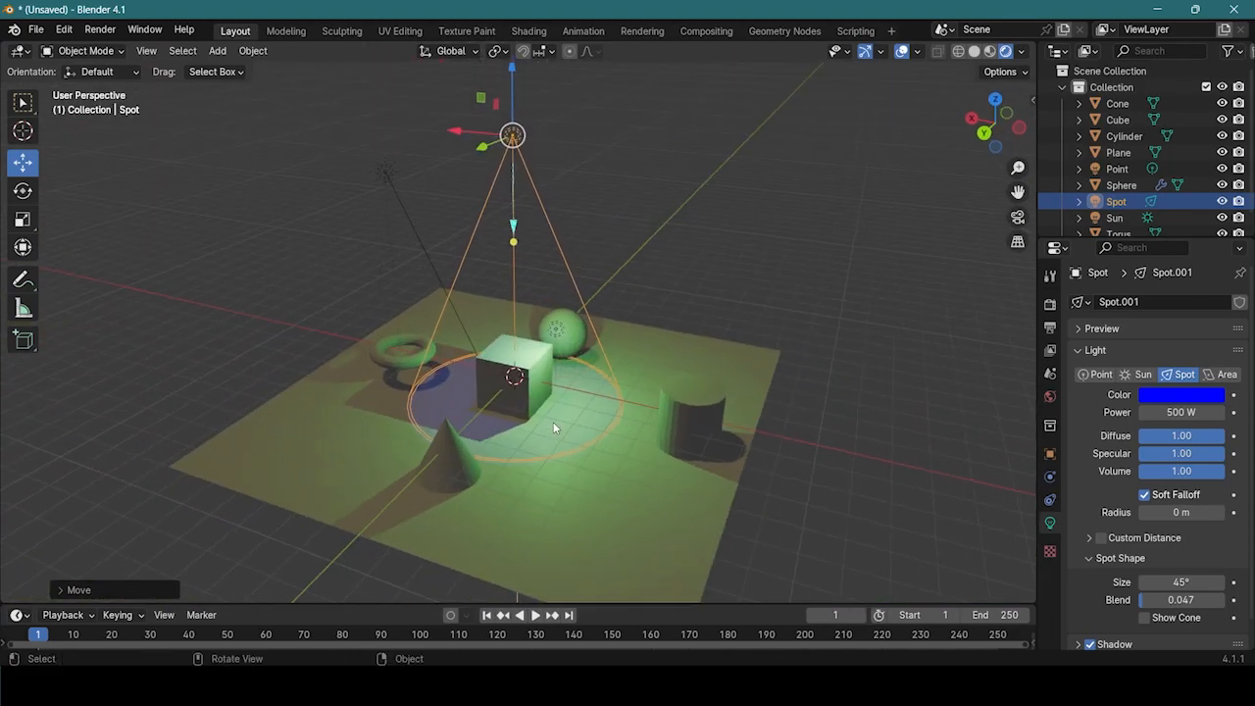
# - Move the green Point light along the X axis to just above the cylinder
pyautogui.click(754, 311)
pyautogui.moveTo(754, 311); pyautogui.dragTo(649, 397, button='middle')
pyautogui.click(469, 333)
pyautogui.moveTo(575, 468); pyautogui.dragTo(694, 475, button='middle')
pyautogui.moveTo(548, 330); pyautogui.dragTo(733, 457)
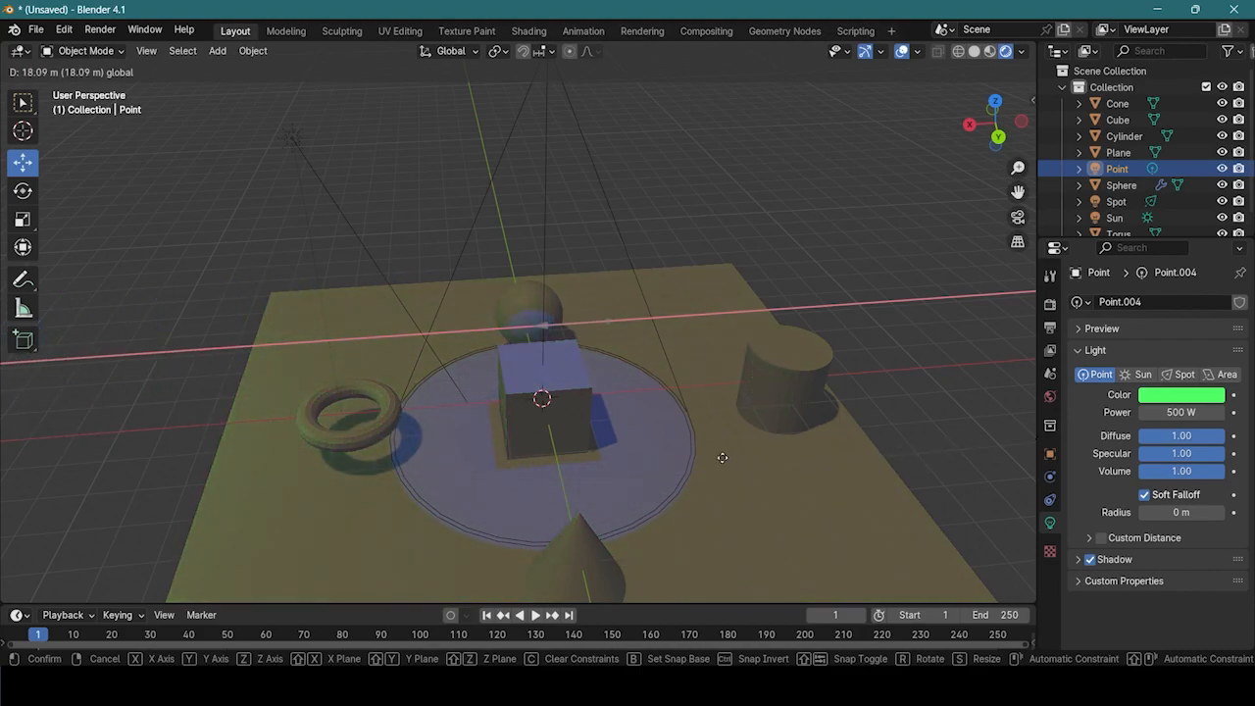
pyautogui.moveTo(443, 492); pyautogui.dragTo(810, 431)
pyautogui.click(849, 494)
pyautogui.moveTo(870, 464); pyautogui.dragTo(819, 463, button='middle')
pyautogui.scroll(3, 818, 463)
pyautogui.scroll(-3, 684, 435)
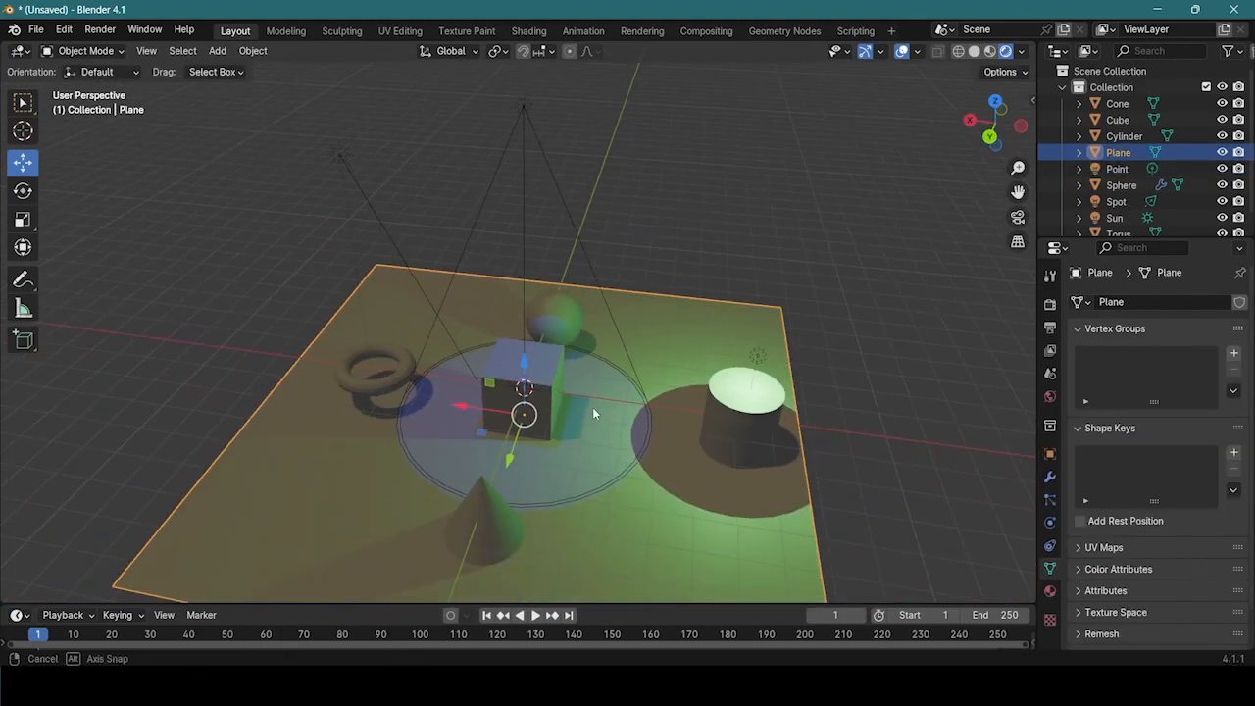
# - Select the Spot light and lower it along the Z axis to just above the cube
pyautogui.moveTo(593, 413); pyautogui.dragTo(613, 237, button='middle')
pyautogui.click(565, 167)
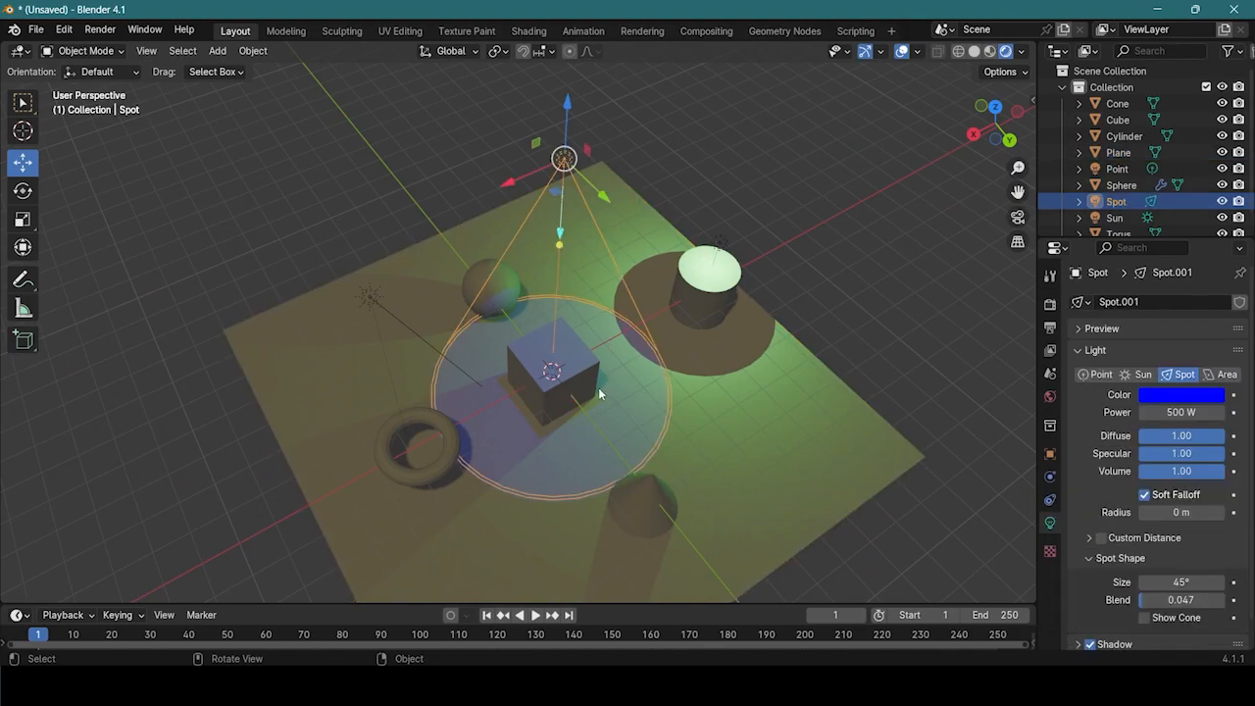
pyautogui.scroll(5, 599, 392)
pyautogui.scroll(-2, 599, 392)
pyautogui.moveTo(628, 392); pyautogui.dragTo(556, 290, button='middle')
pyautogui.scroll(-3, 591, 351)
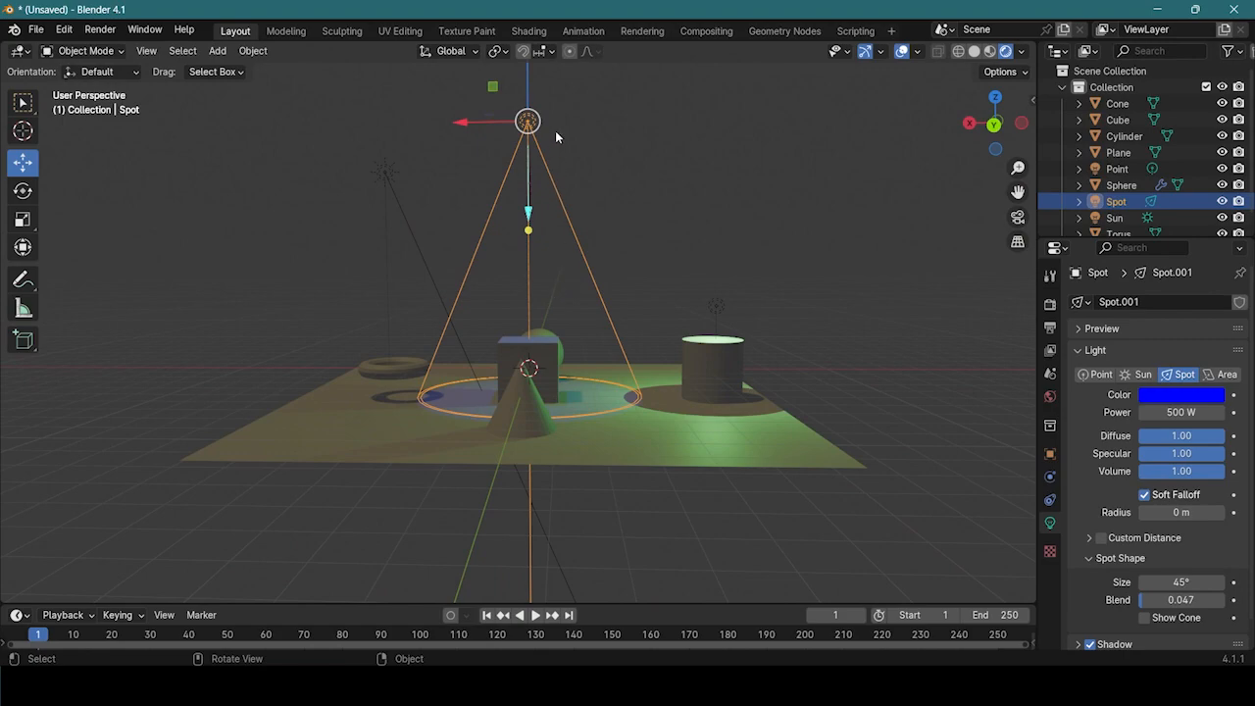
pyautogui.moveTo(528, 86); pyautogui.dragTo(499, 264)
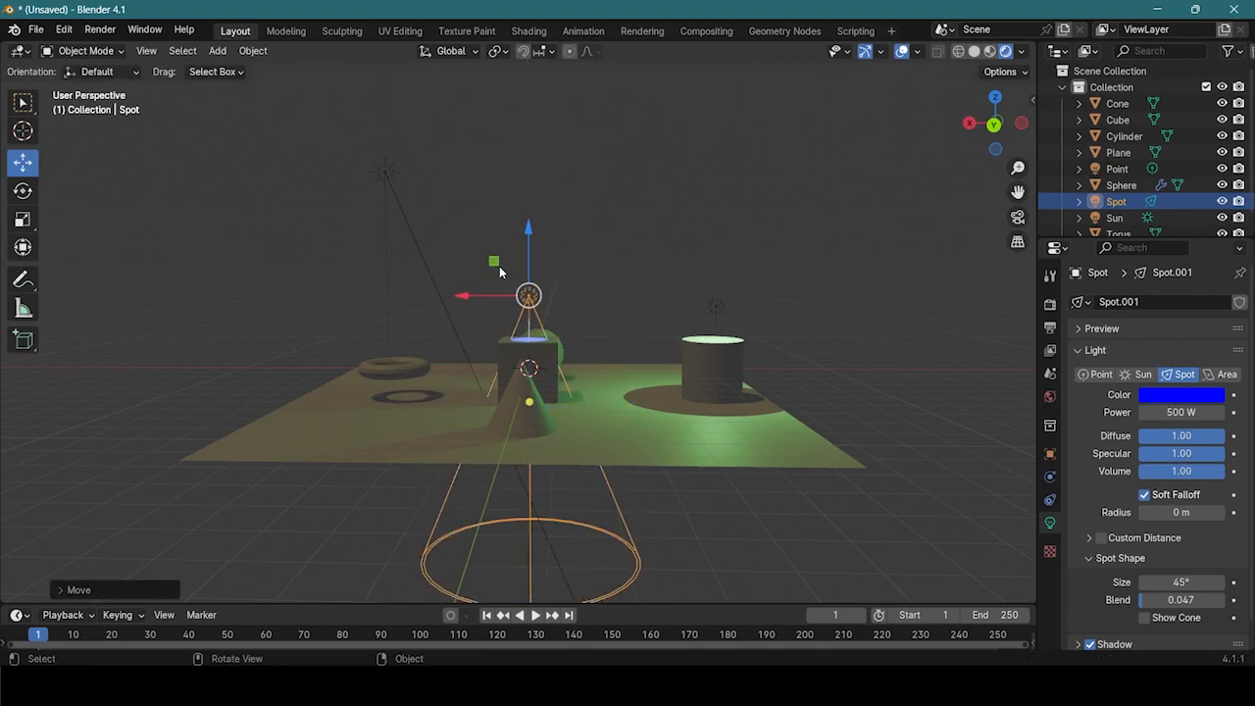
pyautogui.scroll(6, 499, 266)
pyautogui.scroll(5, 593, 328)
pyautogui.moveTo(643, 394); pyautogui.dragTo(677, 436, button='middle')
pyautogui.scroll(-5, 671, 426)
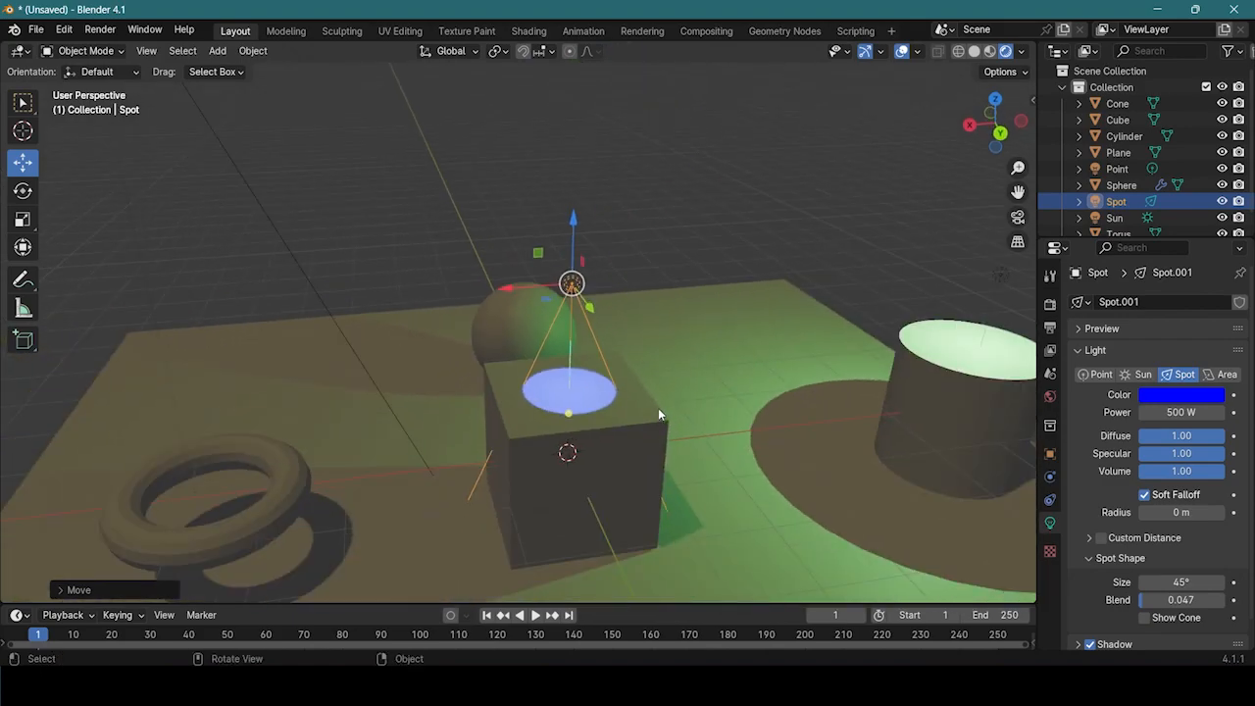
# - Raise the Spot light along Z until its cone covers the whole cube top, and set its power to 1000 W
pyautogui.moveTo(566, 250)
pyautogui.mouseDown()
pyautogui.moveTo(576, 182)
pyautogui.moveTo(580, 231)
pyautogui.mouseUp()
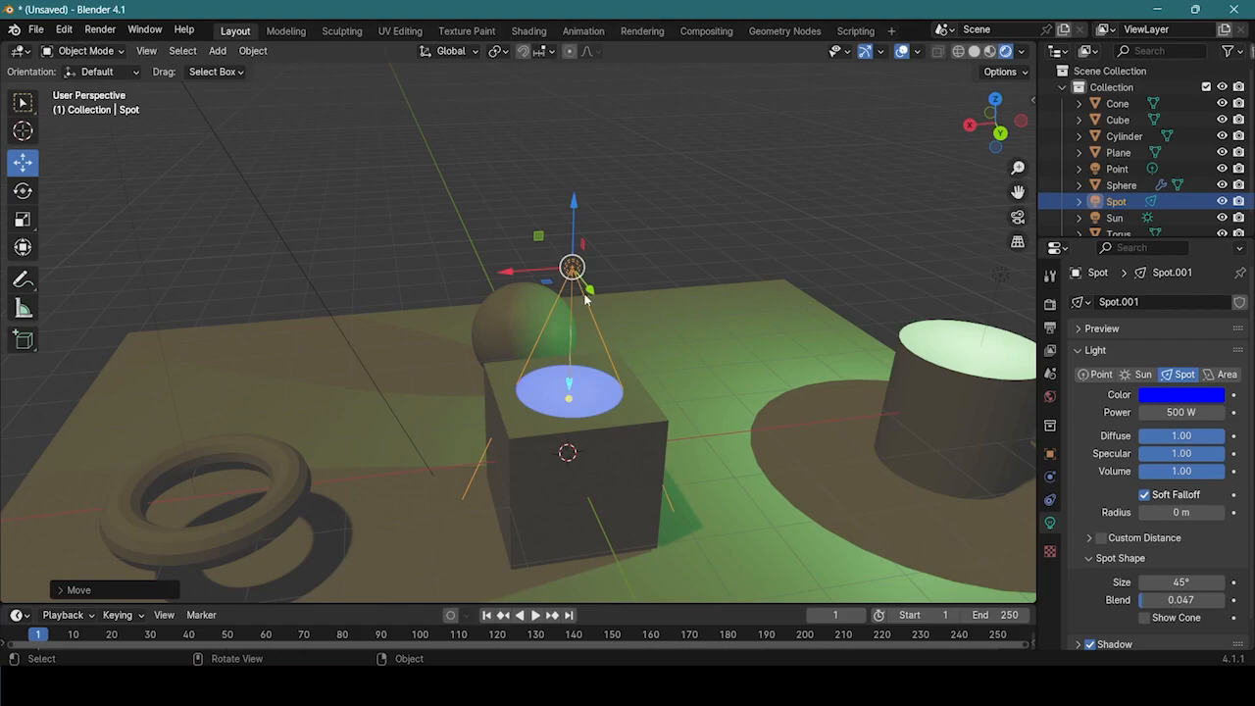
pyautogui.scroll(3, 624, 385)
pyautogui.moveTo(646, 427); pyautogui.dragTo(536, 443, button='middle')
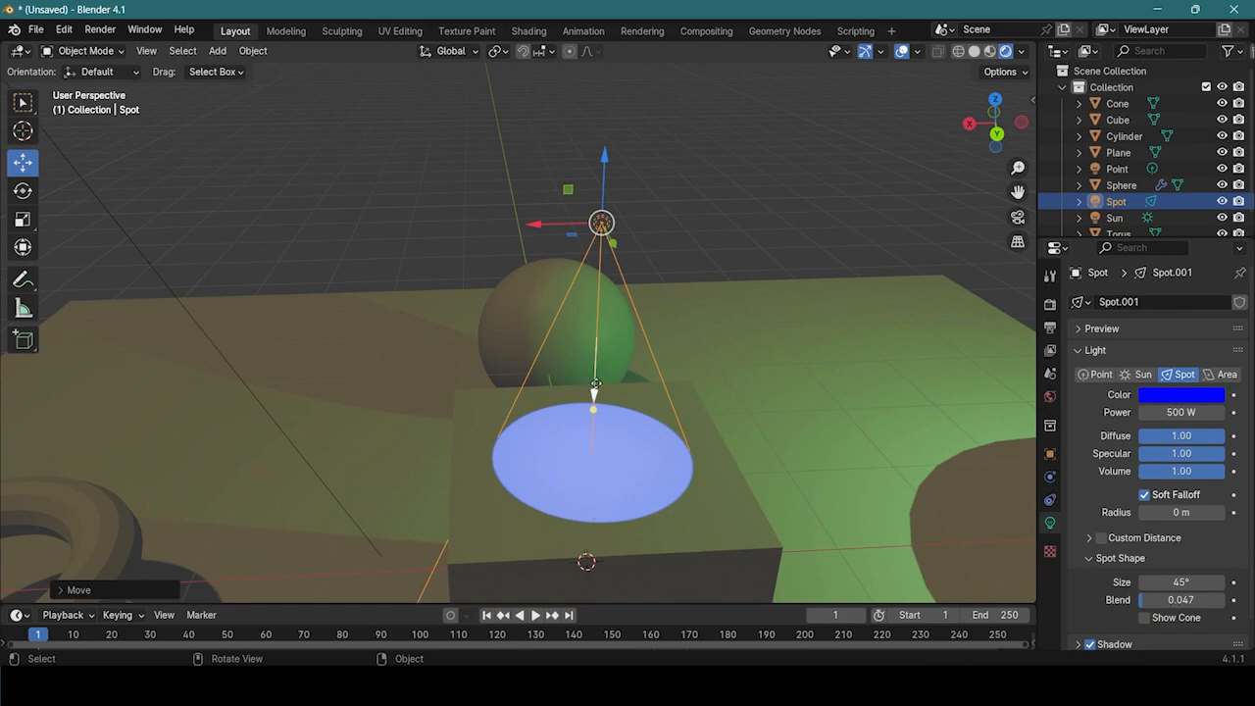
pyautogui.moveTo(605, 177)
pyautogui.mouseDown()
pyautogui.moveTo(605, 113)
pyautogui.moveTo(662, 576)
pyautogui.moveTo(658, 272)
pyautogui.moveTo(622, 521)
pyautogui.moveTo(624, 186)
pyautogui.mouseUp()
pyautogui.moveTo(624, 187); pyautogui.dragTo(550, 457, button='middle')
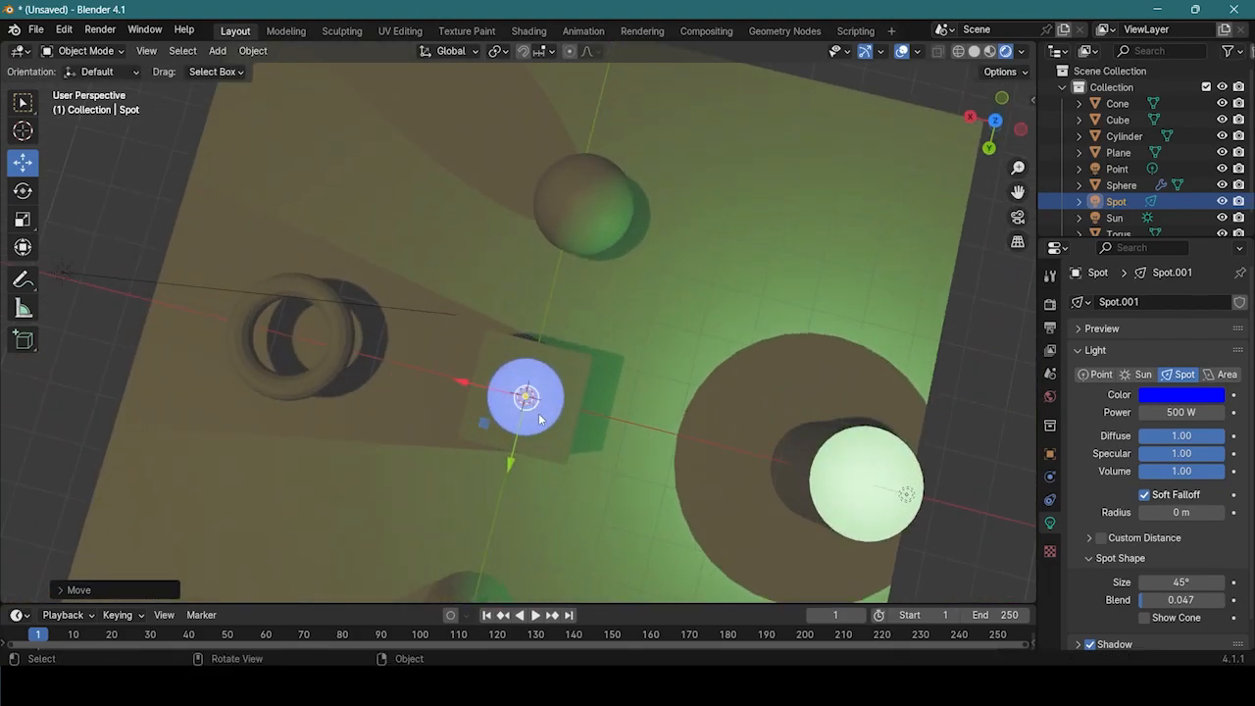
pyautogui.moveTo(535, 409); pyautogui.dragTo(622, 311, button='middle')
pyautogui.moveTo(582, 245); pyautogui.dragTo(571, 602)
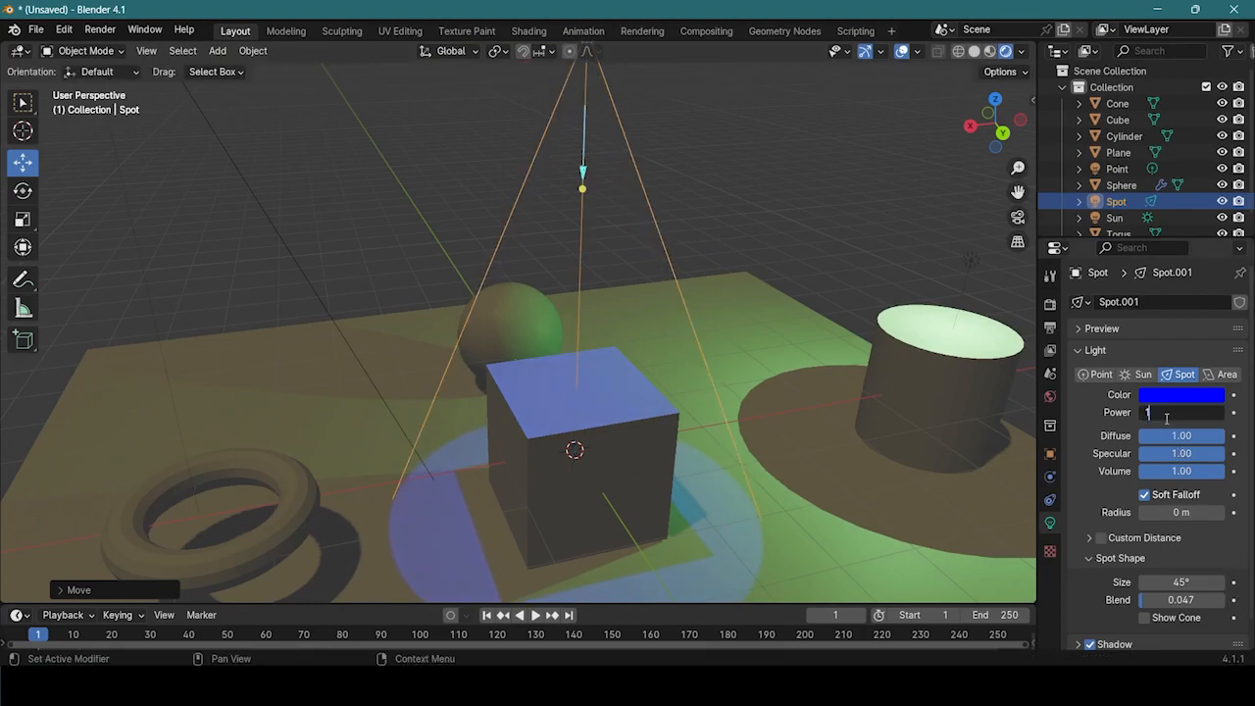
pyautogui.press('Return')
# - Tilt the Spot light toward the cone and move it along the Y axis toward the sphere's side
pyautogui.moveTo(804, 470); pyautogui.dragTo(499, 484, button='middle')
pyautogui.click(22, 191)
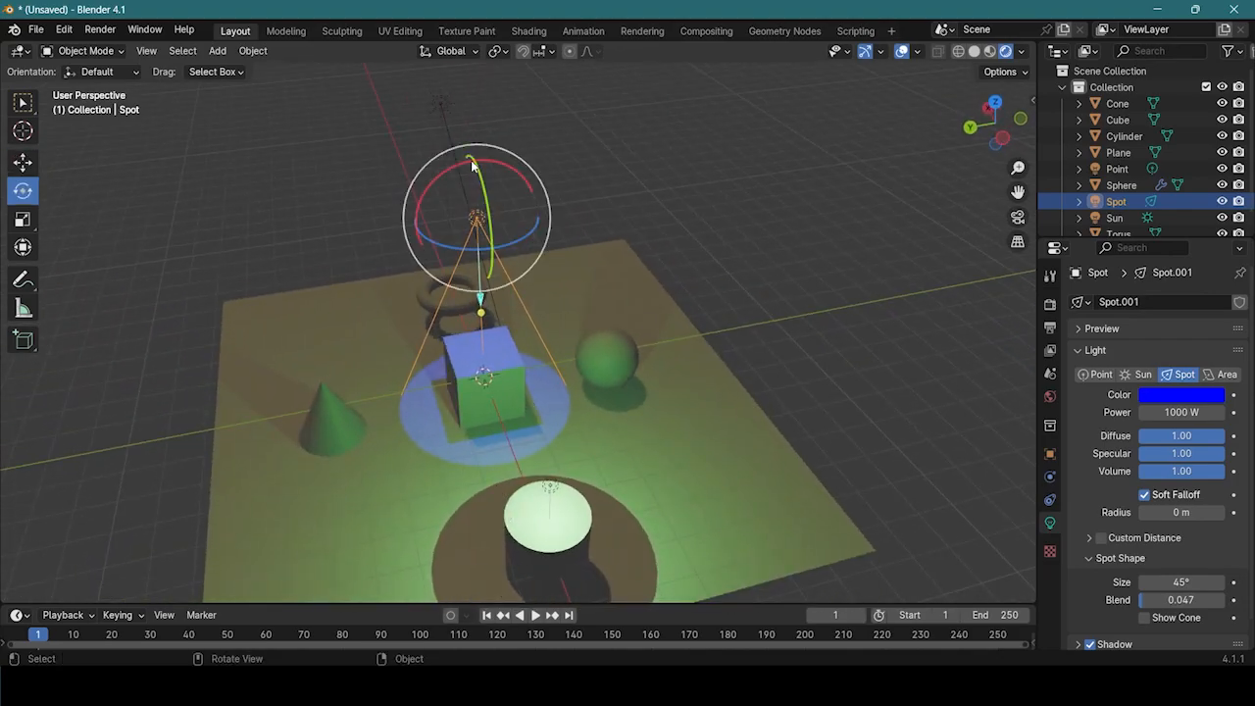
pyautogui.moveTo(456, 175)
pyautogui.mouseDown()
pyautogui.moveTo(431, 191)
pyautogui.moveTo(501, 170)
pyautogui.moveTo(480, 169)
pyautogui.mouseUp()
pyautogui.hotkey('ctrl', 'z')
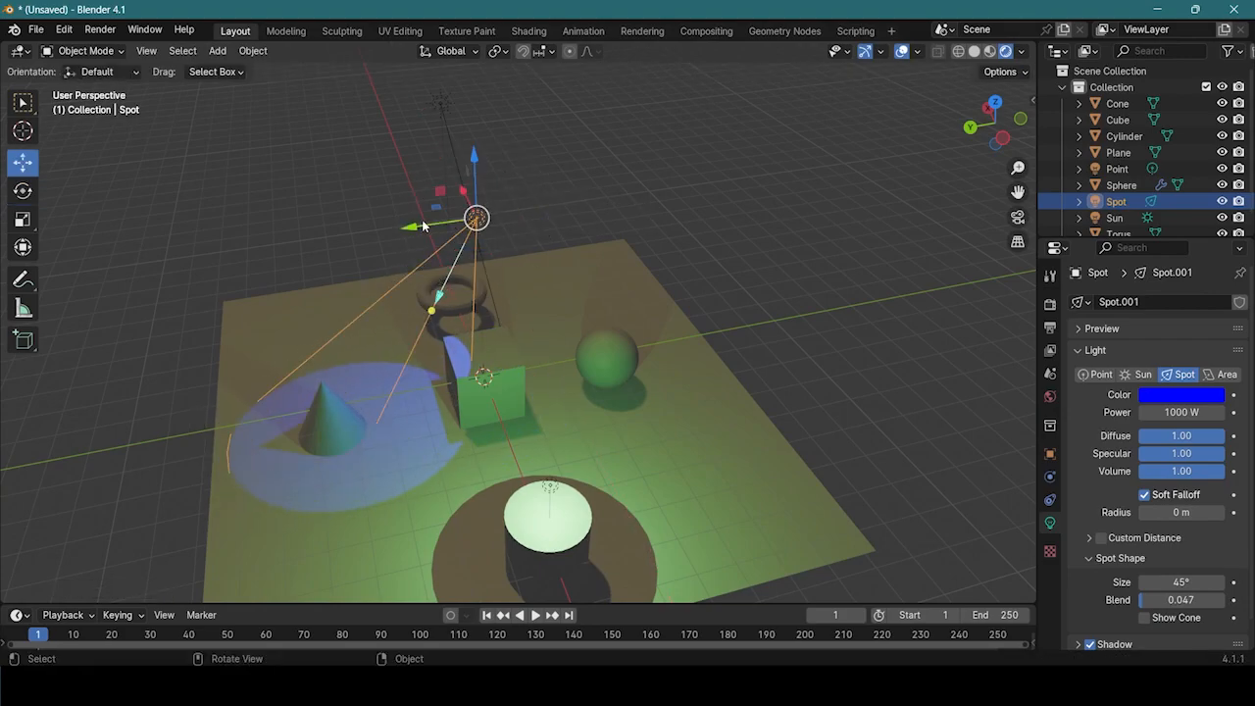
pyautogui.moveTo(422, 225); pyautogui.dragTo(524, 224)
pyautogui.click(631, 457)
pyautogui.moveTo(632, 457); pyautogui.dragTo(560, 404, button='middle')
# - Add an Area light and raise it straight up above the cube
pyautogui.hotkey('shift', 'a')
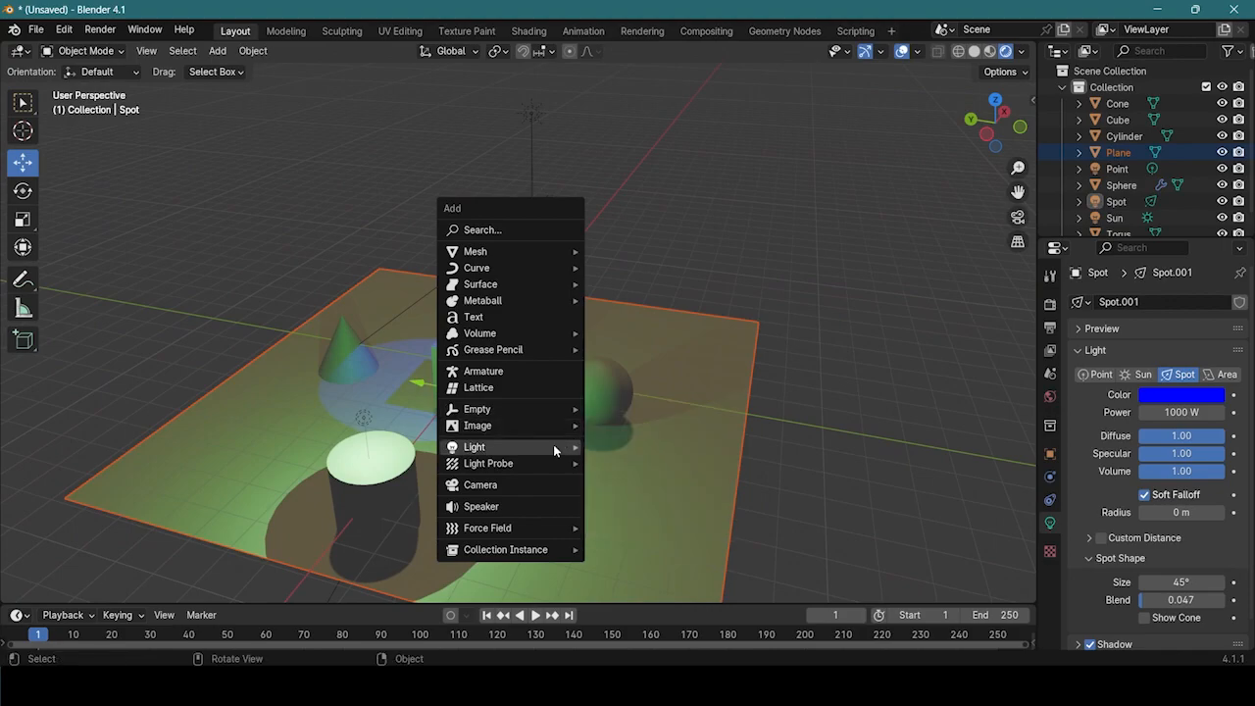
pyautogui.moveTo(553, 444)
pyautogui.click(616, 498)
pyautogui.moveTo(488, 409); pyautogui.dragTo(513, 364, button='middle')
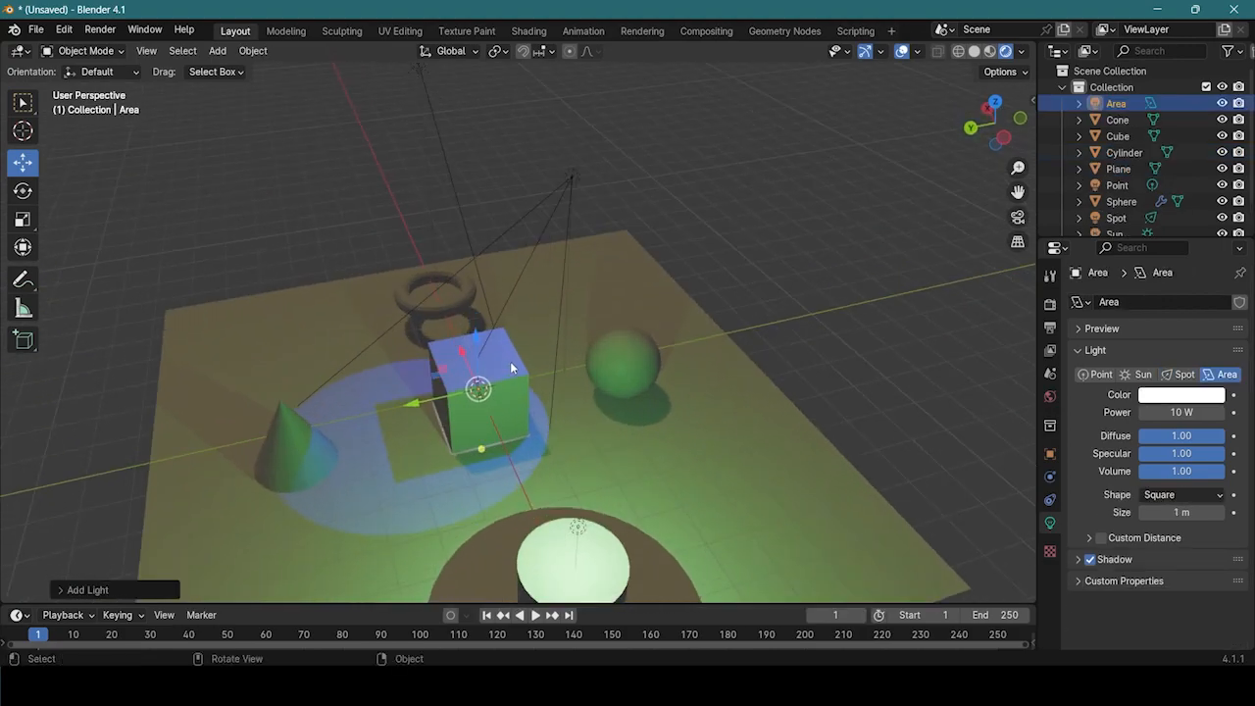
pyautogui.moveTo(478, 340); pyautogui.dragTo(457, 281)
# - Move the Area light horizontally over to the torus and push it farther out along the X axis
pyautogui.moveTo(404, 324); pyautogui.dragTo(127, 412)
pyautogui.moveTo(127, 411); pyautogui.dragTo(338, 537, button='middle')
pyautogui.moveTo(329, 501); pyautogui.dragTo(146, 420)
pyautogui.moveTo(95, 477); pyautogui.dragTo(329, 361)
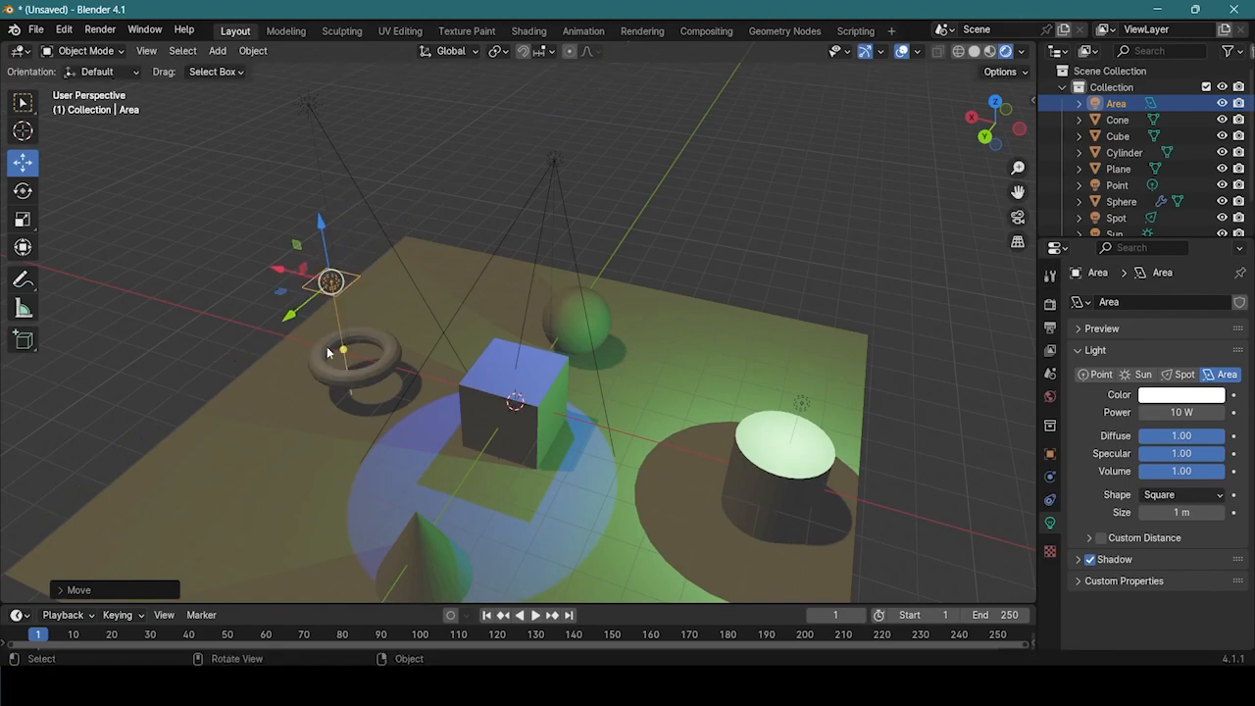
pyautogui.moveTo(281, 272); pyautogui.dragTo(229, 261)
# - Rotate the Area light so it aims diagonally down at the torus and adjust its position beside it
pyautogui.scroll(4, 277, 336)
pyautogui.moveTo(319, 402); pyautogui.dragTo(787, 272, button='middle')
pyautogui.click(22, 191)
pyautogui.moveTo(423, 184); pyautogui.dragTo(501, 385)
pyautogui.hotkey('shift', 'space')
pyautogui.press('g')
pyautogui.moveTo(396, 398); pyautogui.dragTo(355, 410)
pyautogui.moveTo(592, 449); pyautogui.dragTo(672, 451, button='middle')
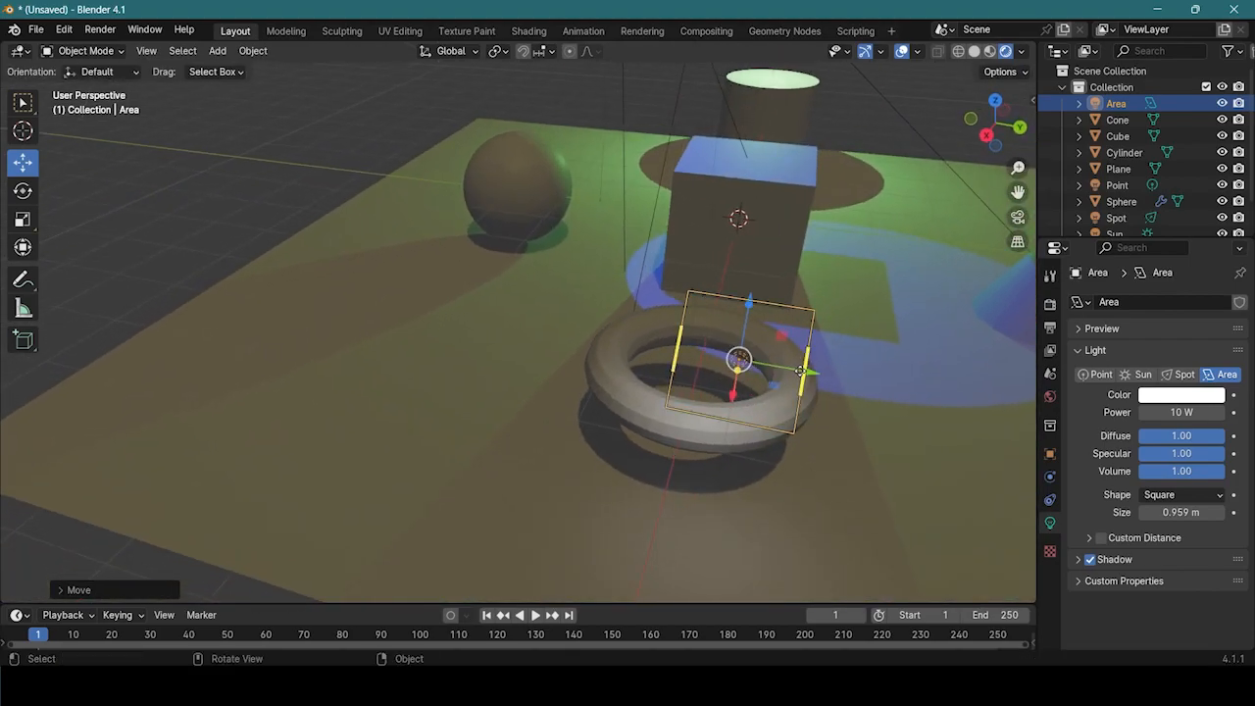
# - Stretch the Area light along the Y axis into a wide panel
pyautogui.hotkey('shift', 'space')
pyautogui.press('s')
pyautogui.moveTo(786, 371); pyautogui.dragTo(971, 400)
pyautogui.moveTo(971, 400); pyautogui.dragTo(513, 435, button='middle')
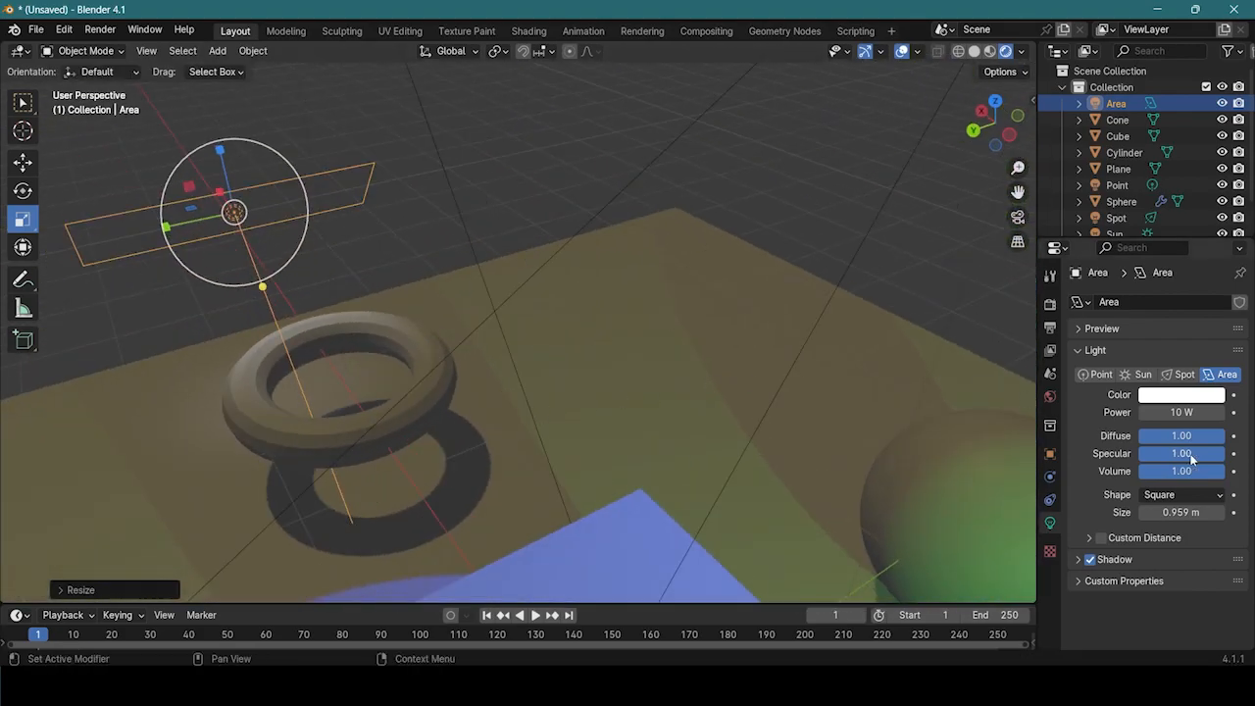
# - Try the Rectangle and Disk shapes for the Area light and set its shape to Ellipse
pyautogui.click(1178, 496)
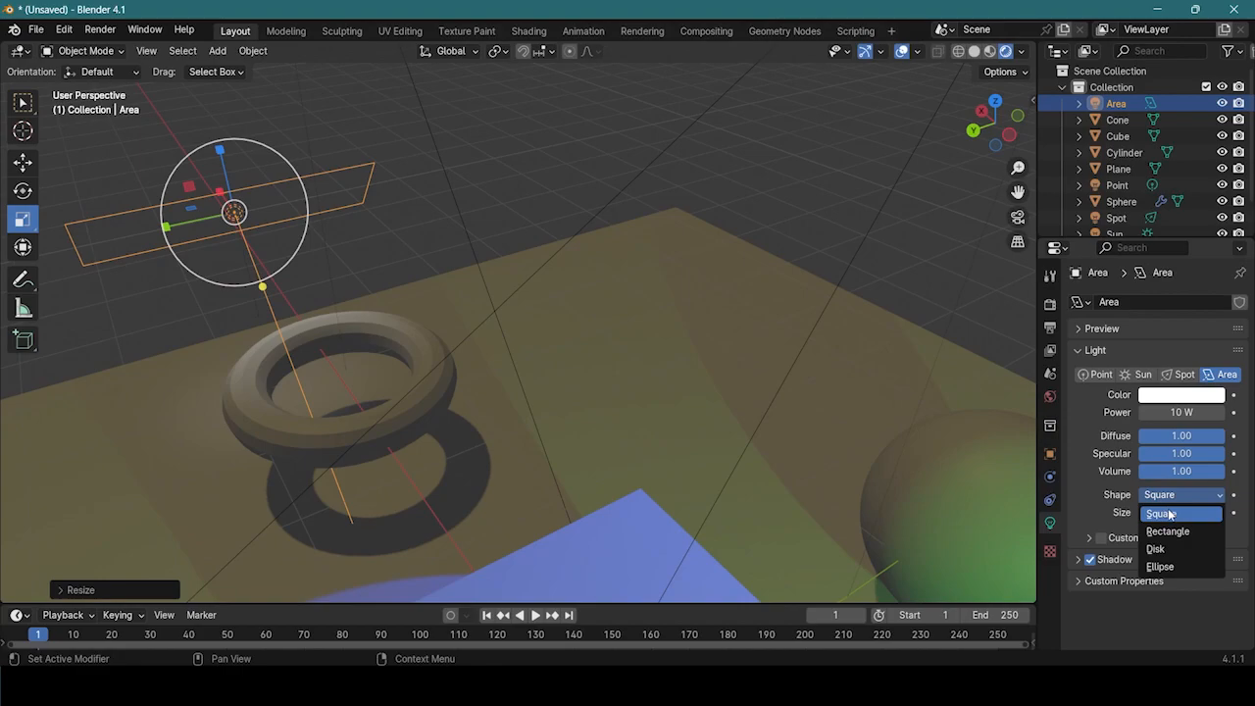
pyautogui.click(1173, 533)
pyautogui.click(1186, 496)
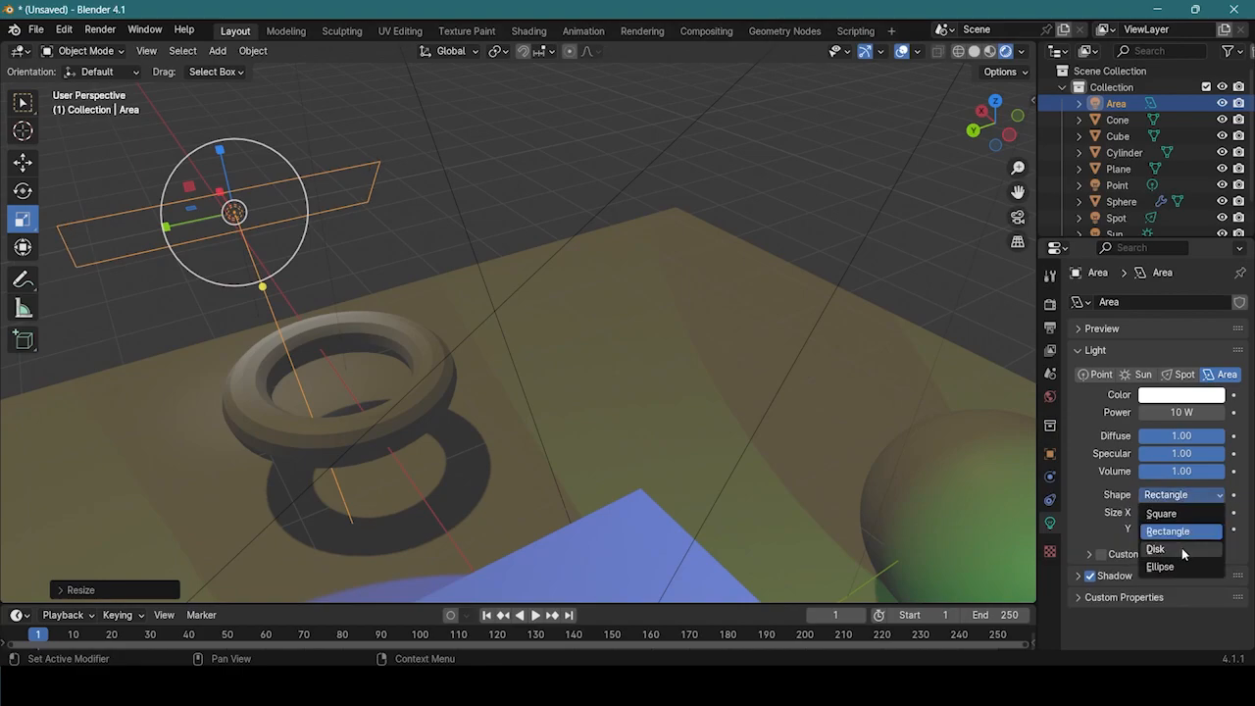
pyautogui.click(1182, 550)
pyautogui.scroll(-1, 519, 333)
pyautogui.click(1181, 496)
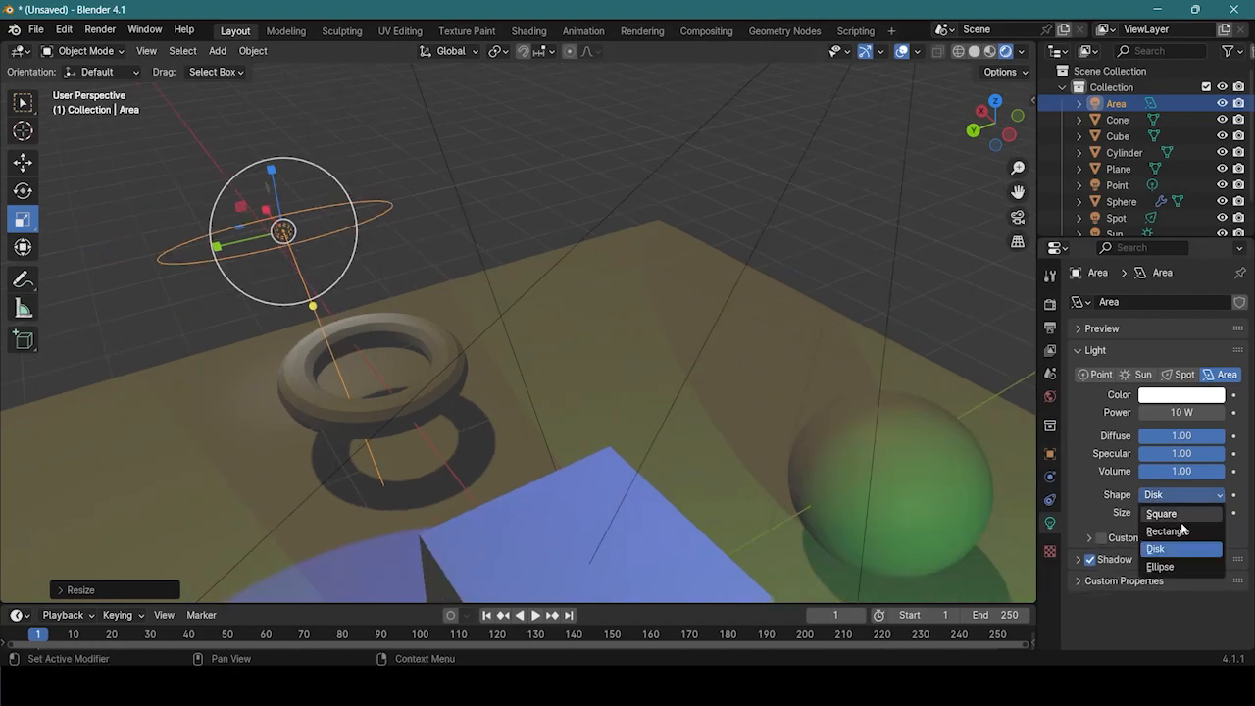
pyautogui.click(1177, 566)
# - Scale the Area light up along the Z axis and set its power to 600 W
pyautogui.moveTo(500, 334); pyautogui.dragTo(700, 257, button='middle')
pyautogui.moveTo(802, 378); pyautogui.dragTo(779, 317, button='middle')
pyautogui.moveTo(753, 288); pyautogui.dragTo(748, 199)
pyautogui.moveTo(876, 426); pyautogui.dragTo(702, 404, button='middle')
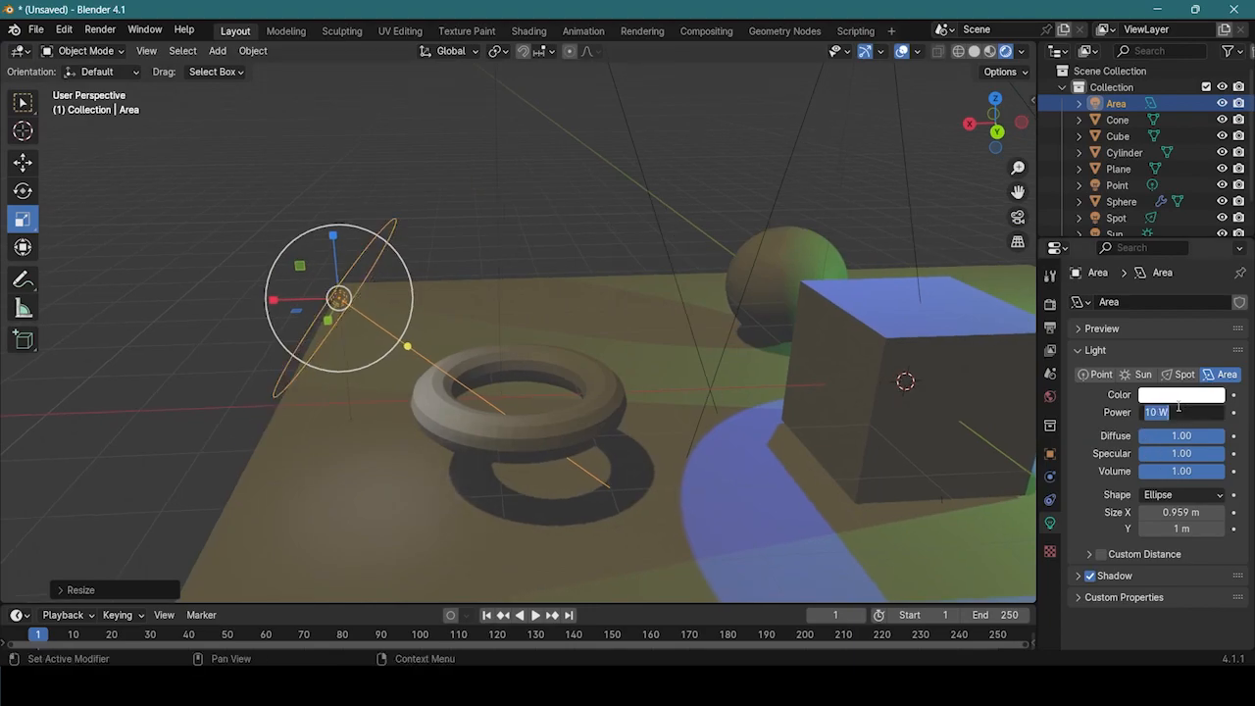
pyautogui.write('0')
pyautogui.press('Return')
# - Examine the Area light's effect around the torus and compare the scene with that light hidden and shown
pyautogui.moveTo(747, 458); pyautogui.dragTo(899, 476, button='middle')
pyautogui.scroll(3, 896, 413)
pyautogui.moveTo(896, 413); pyautogui.dragTo(633, 432, button='middle')
pyautogui.moveTo(536, 497); pyautogui.dragTo(816, 490, button='middle')
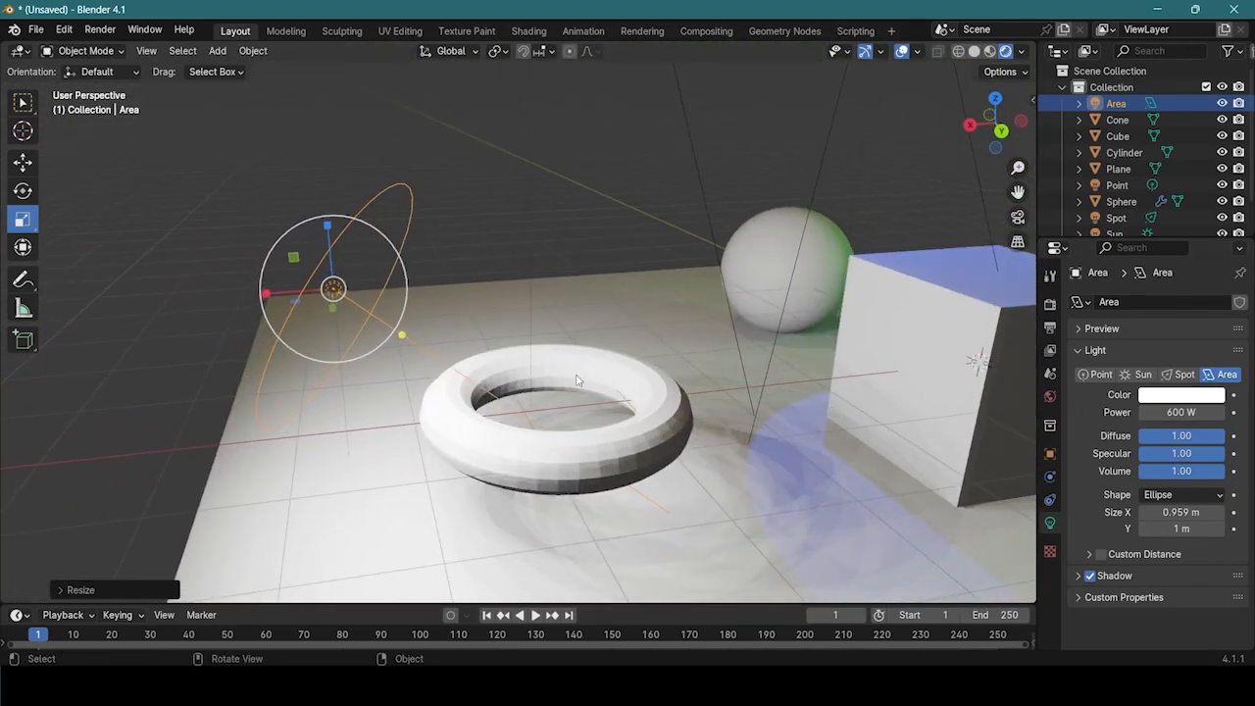
pyautogui.scroll(-4, 621, 404)
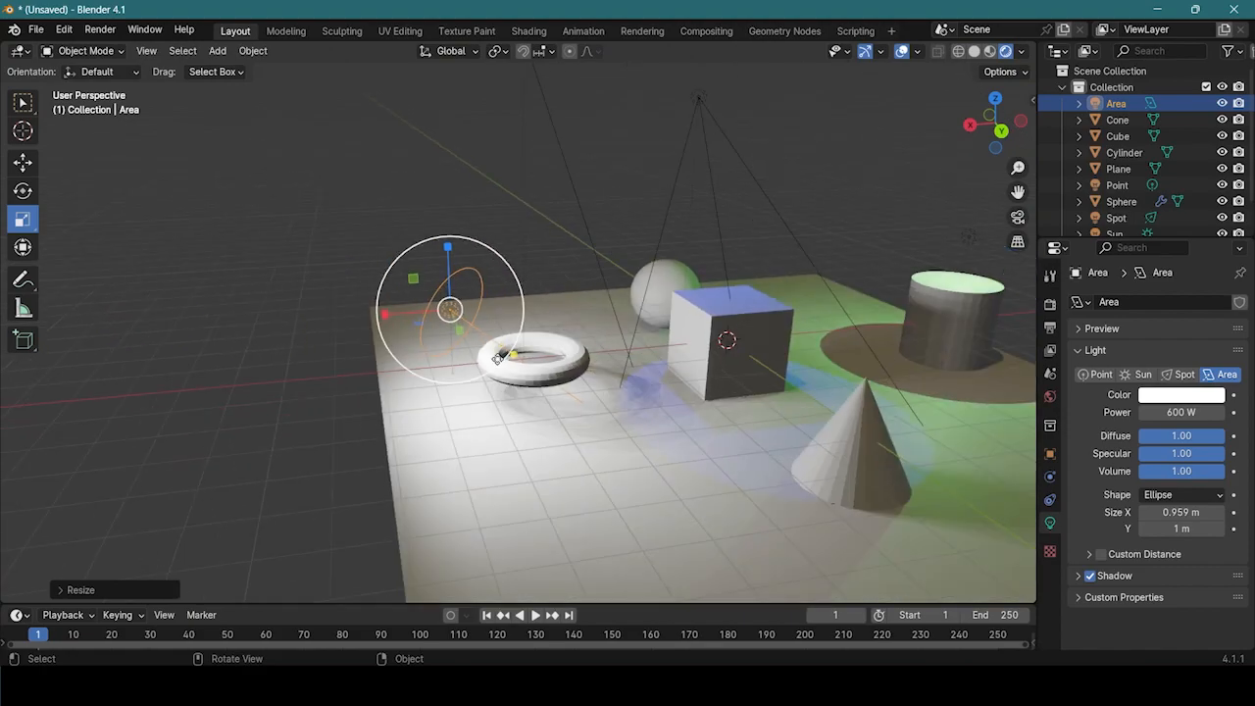
pyautogui.moveTo(477, 334); pyautogui.dragTo(777, 504, button='middle')
pyautogui.click(1222, 104)
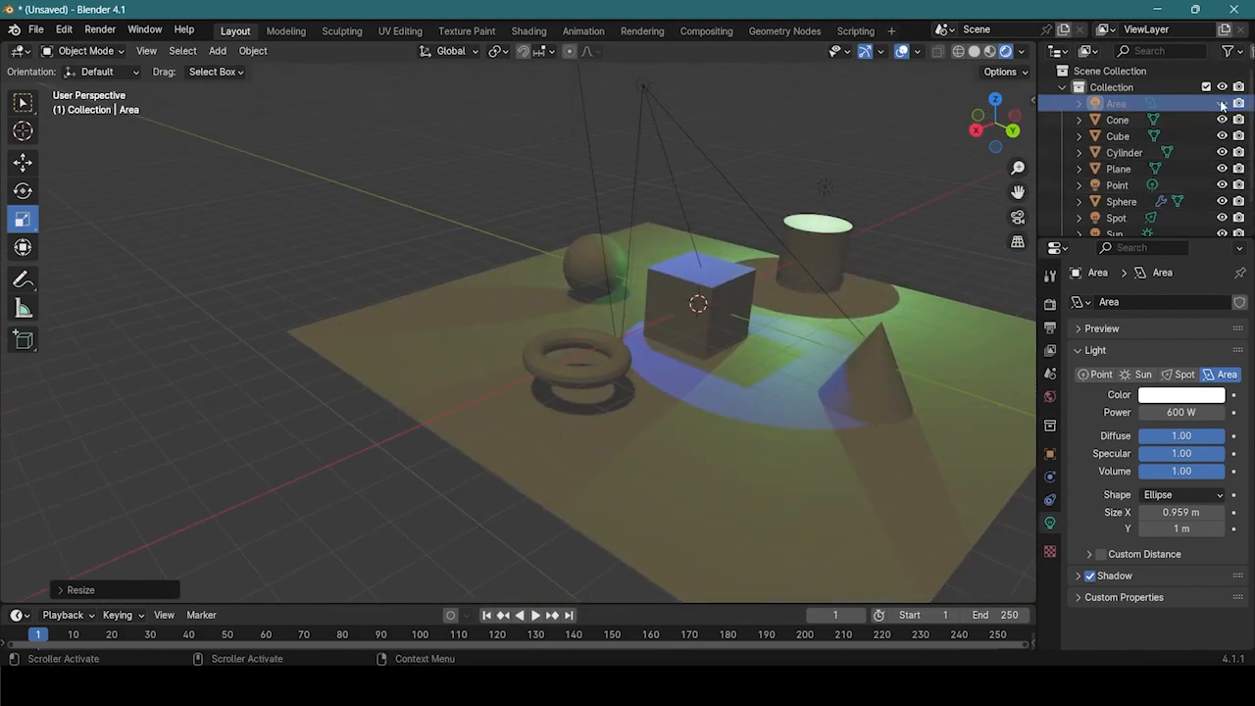
pyautogui.click(1222, 104)
pyautogui.click(1221, 104)
pyautogui.click(1222, 104)
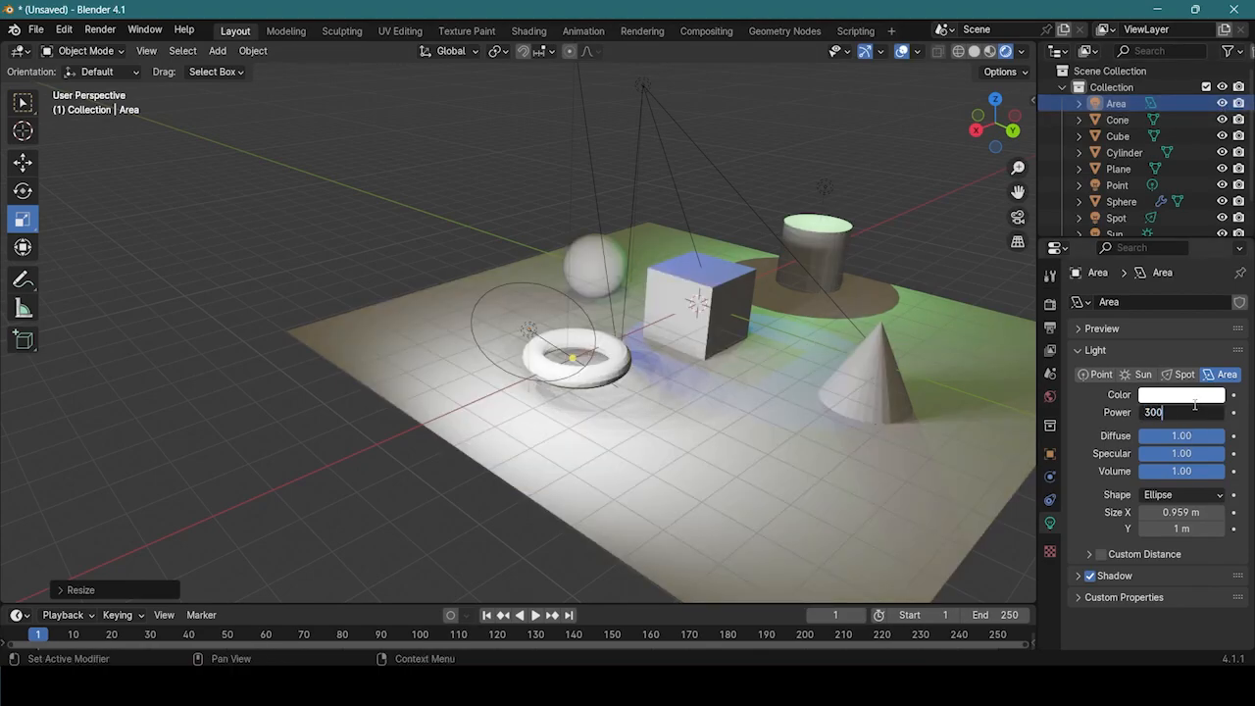
# - Set the Area light's power to 300 W and check the torus's shadow
pyautogui.press('Return')
pyautogui.moveTo(683, 498); pyautogui.dragTo(751, 495, button='middle')
pyautogui.scroll(3, 751, 485)
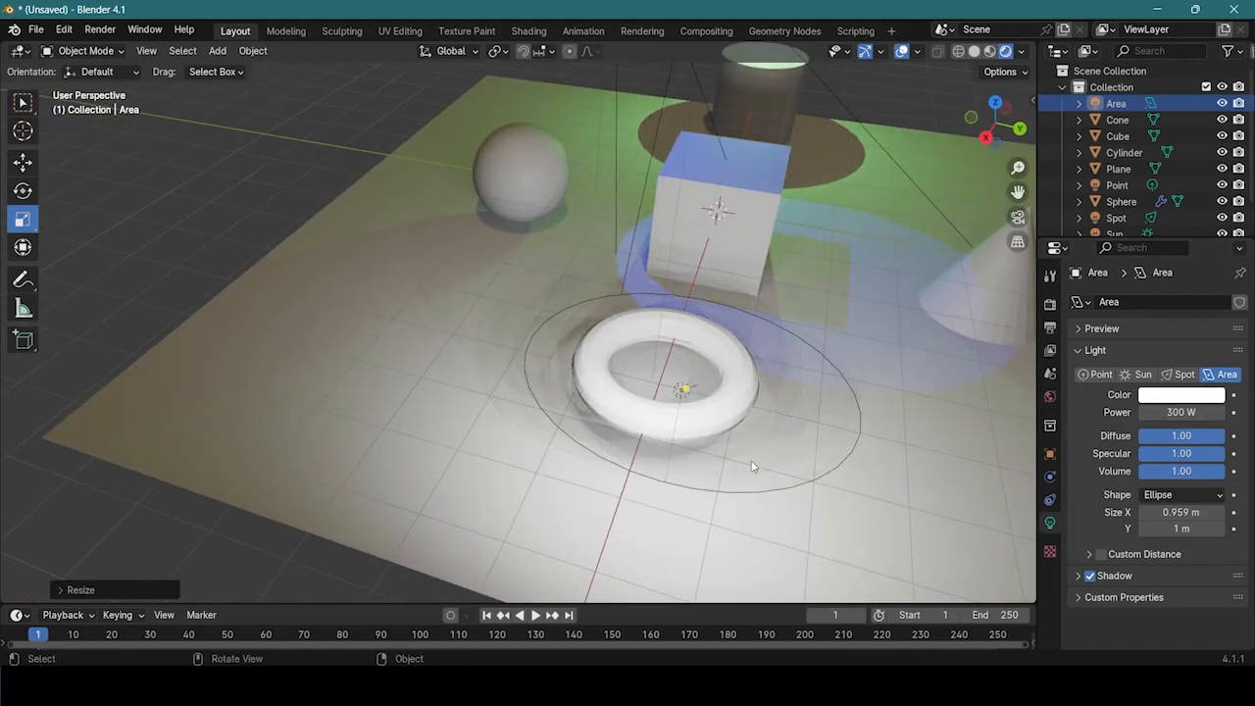
pyautogui.scroll(3, 412, 413)
pyautogui.moveTo(411, 412); pyautogui.dragTo(642, 420, button='middle')
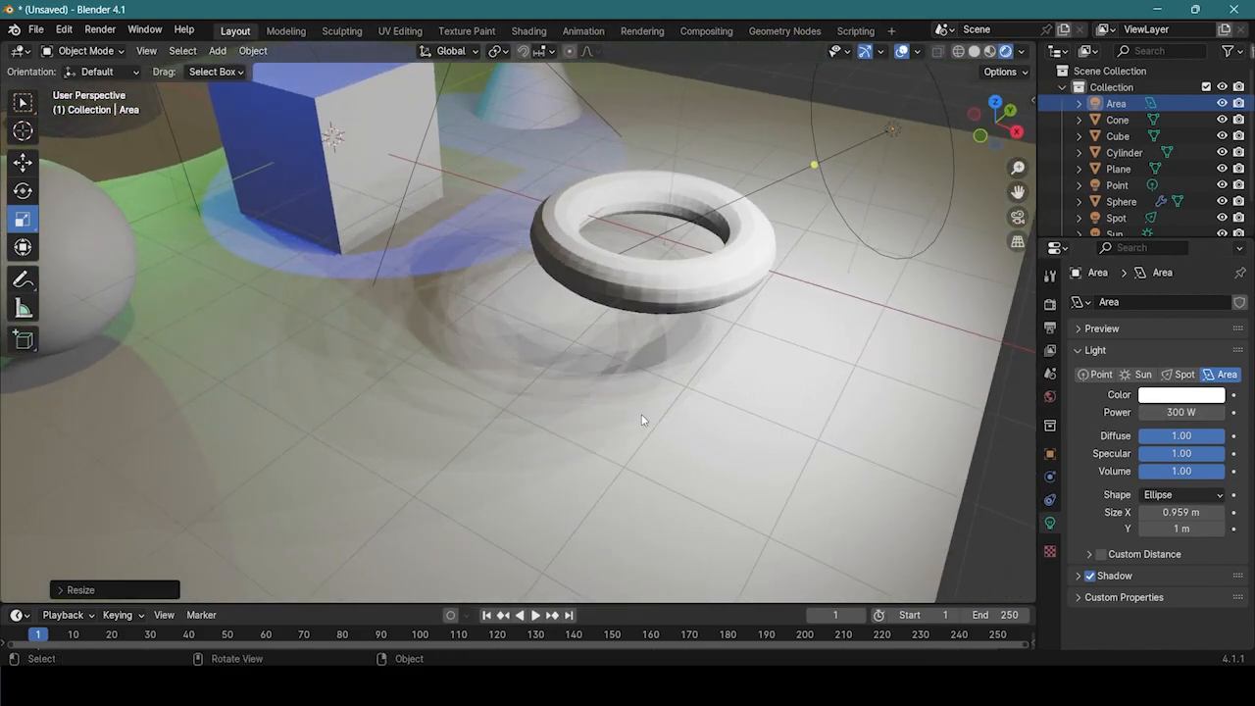
pyautogui.scroll(-3, 851, 265)
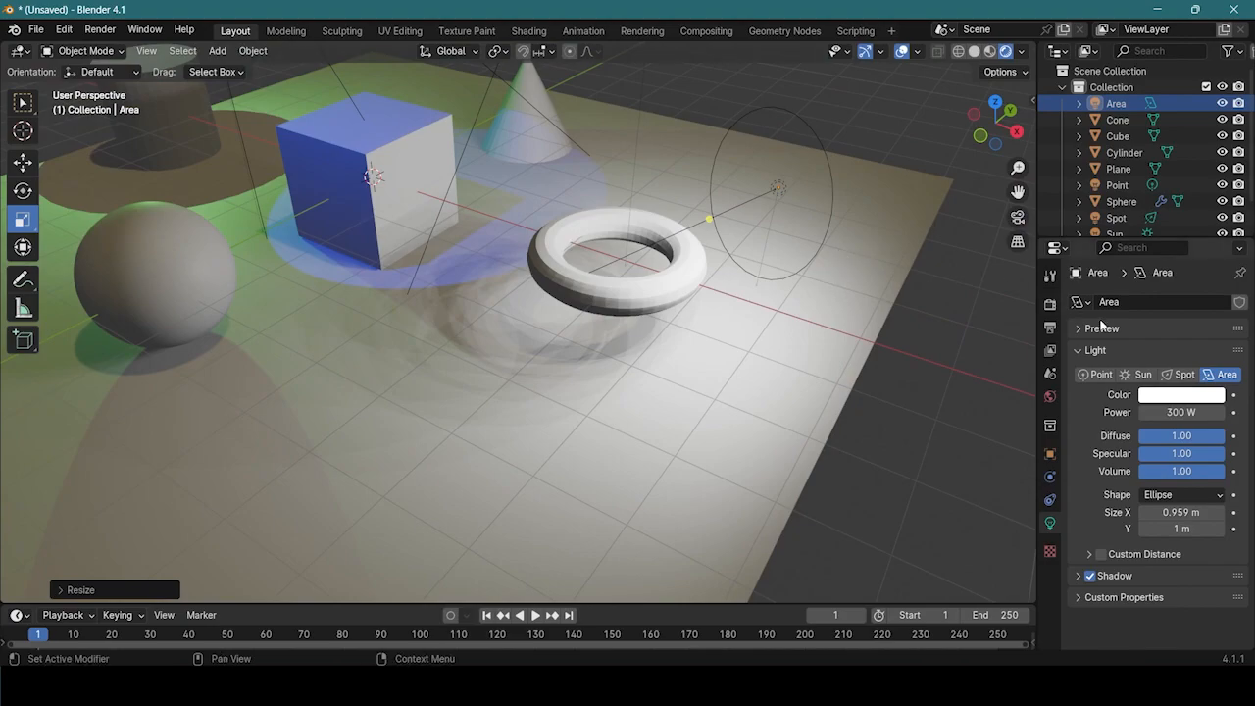
# - Set the Area light's shape to Square and its power to 200 W
pyautogui.click(1212, 498)
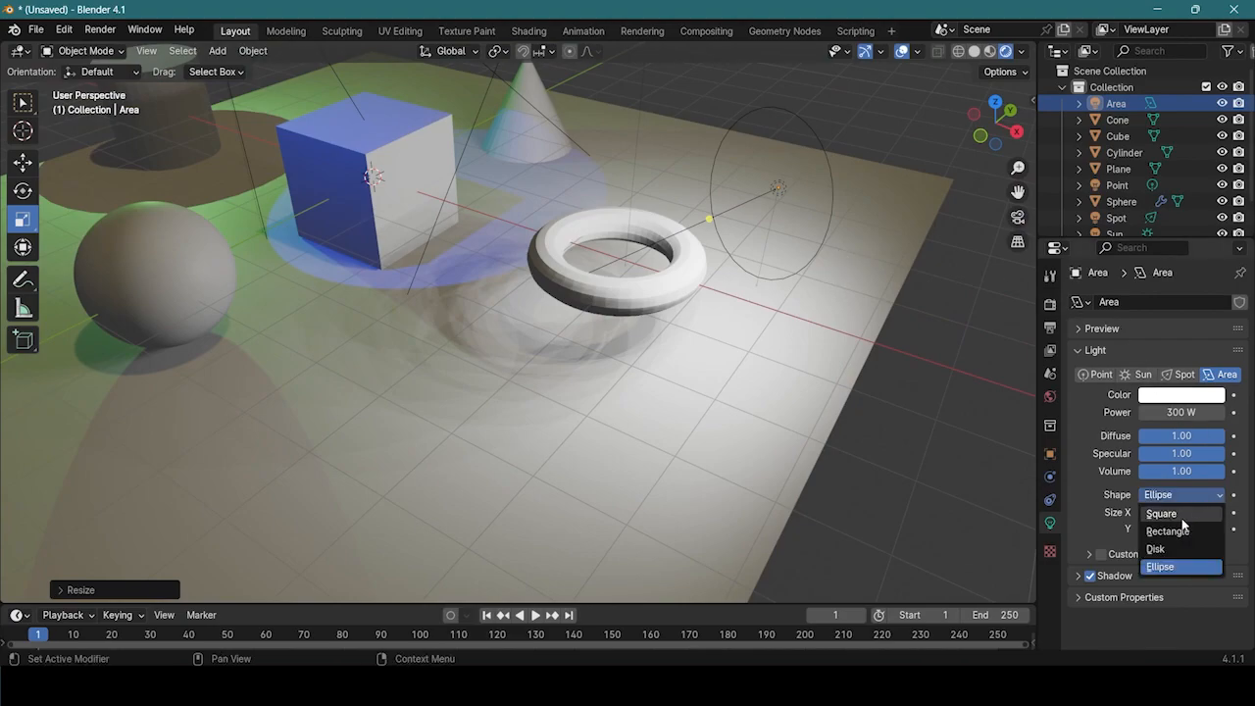
pyautogui.click(1182, 515)
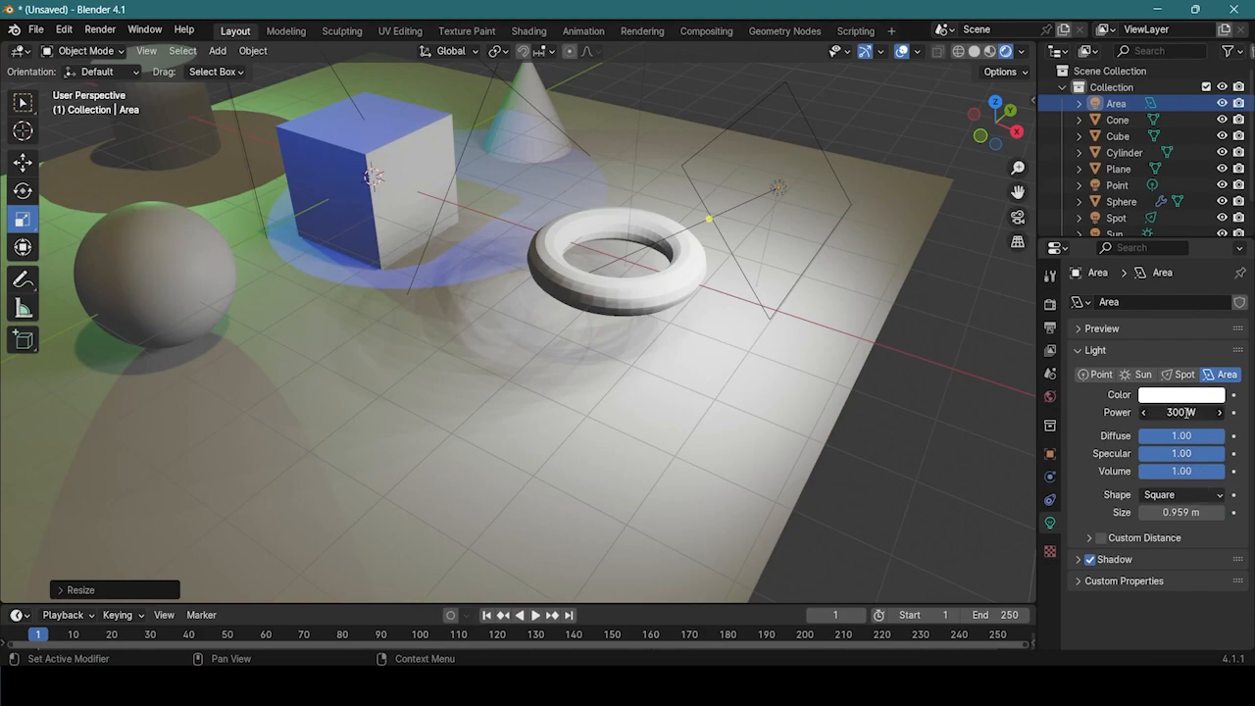
pyautogui.press('Return')
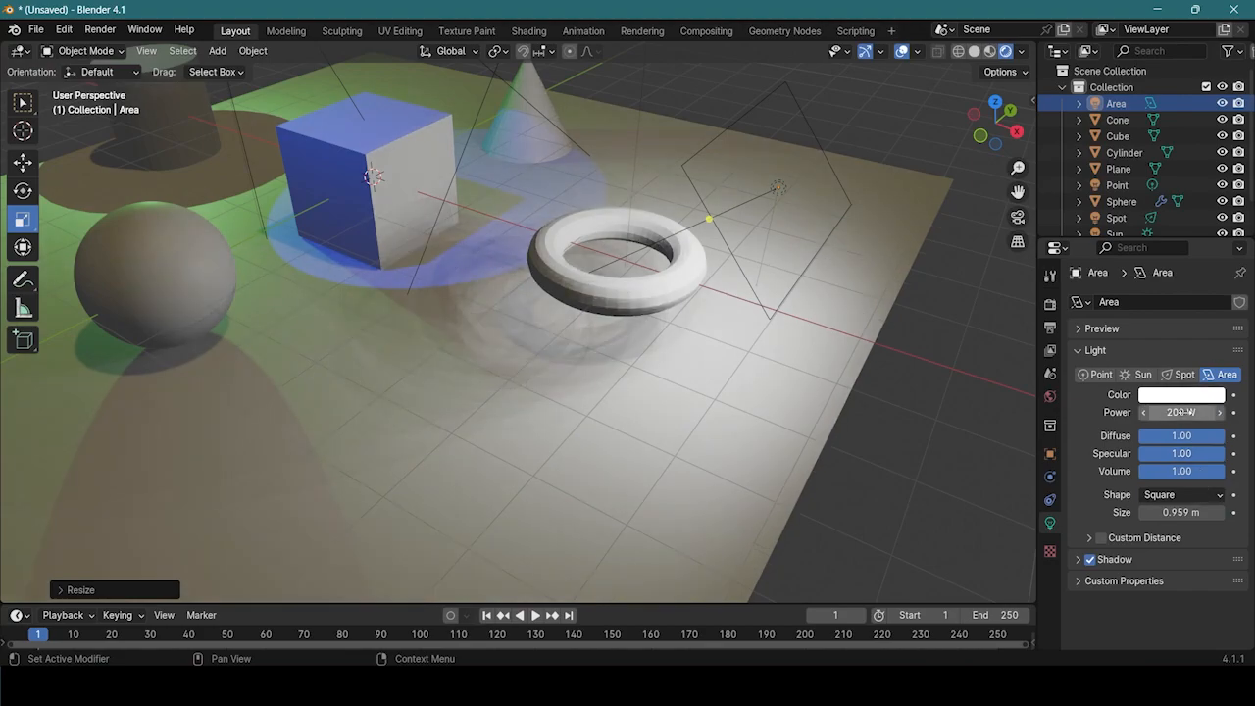
# - Try a magenta colour on the Area light and change it to turquoise
pyautogui.click(1198, 398)
pyautogui.click(1184, 265)
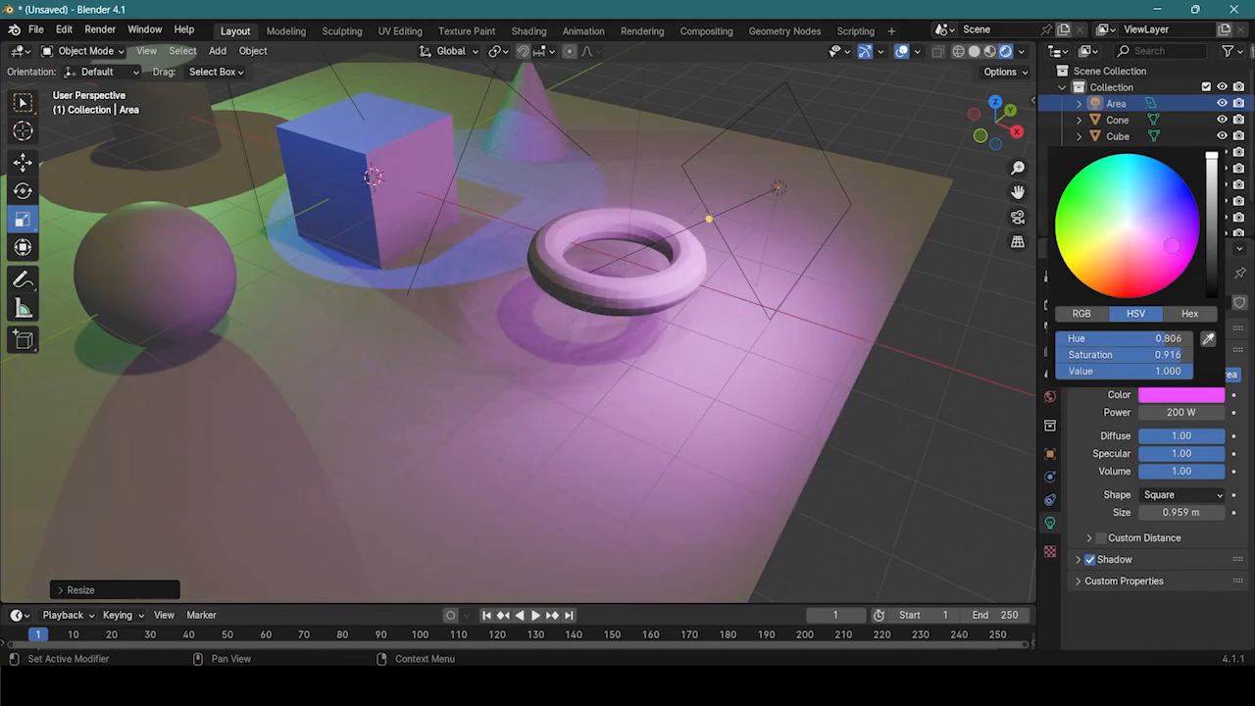
pyautogui.moveTo(1184, 265)
pyautogui.mouseDown()
pyautogui.moveTo(1196, 236)
pyautogui.moveTo(1174, 171)
pyautogui.moveTo(1064, 190)
pyautogui.moveTo(1110, 164)
pyautogui.mouseUp()
pyautogui.moveTo(507, 335); pyautogui.dragTo(775, 272, button='middle')
pyautogui.moveTo(790, 348); pyautogui.dragTo(919, 412, button='middle')
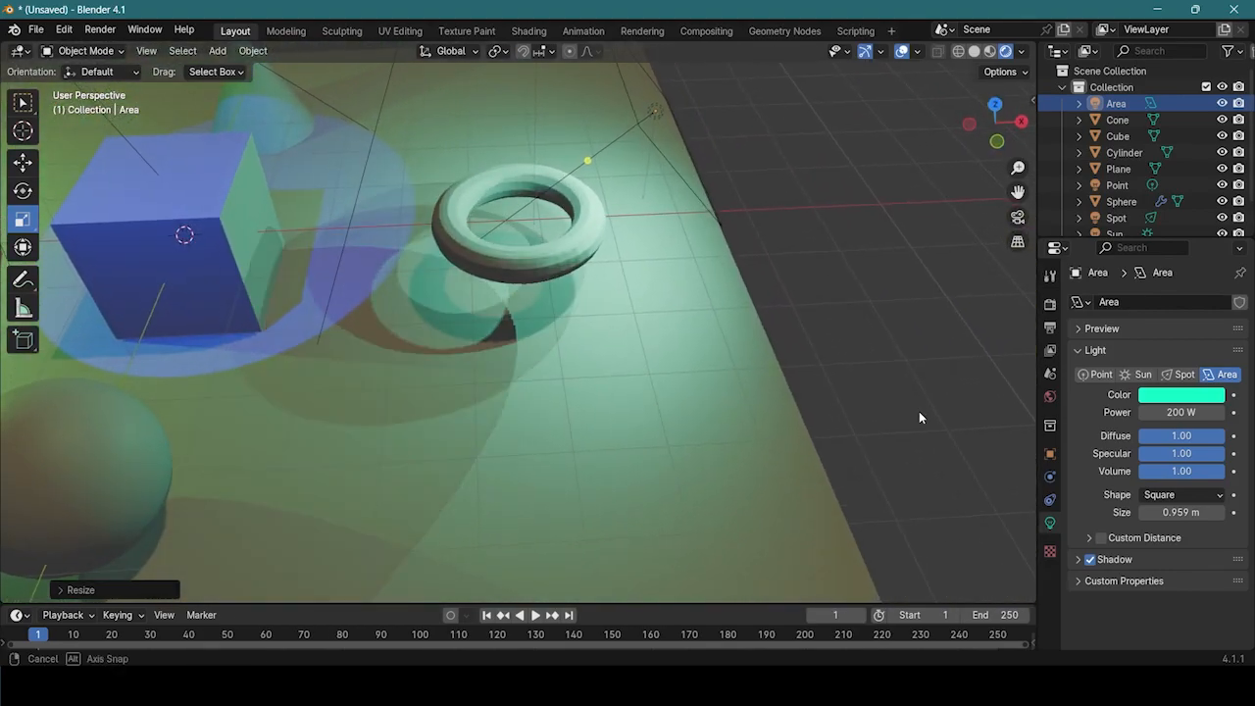
# - Reduce the Area light's diffuse to 0.10, specular to 0.86 and volume to 0.50
pyautogui.moveTo(1196, 441); pyautogui.dragTo(1139, 441)
pyautogui.moveTo(765, 402); pyautogui.dragTo(639, 404, button='middle')
pyautogui.moveTo(1170, 441); pyautogui.dragTo(1178, 441)
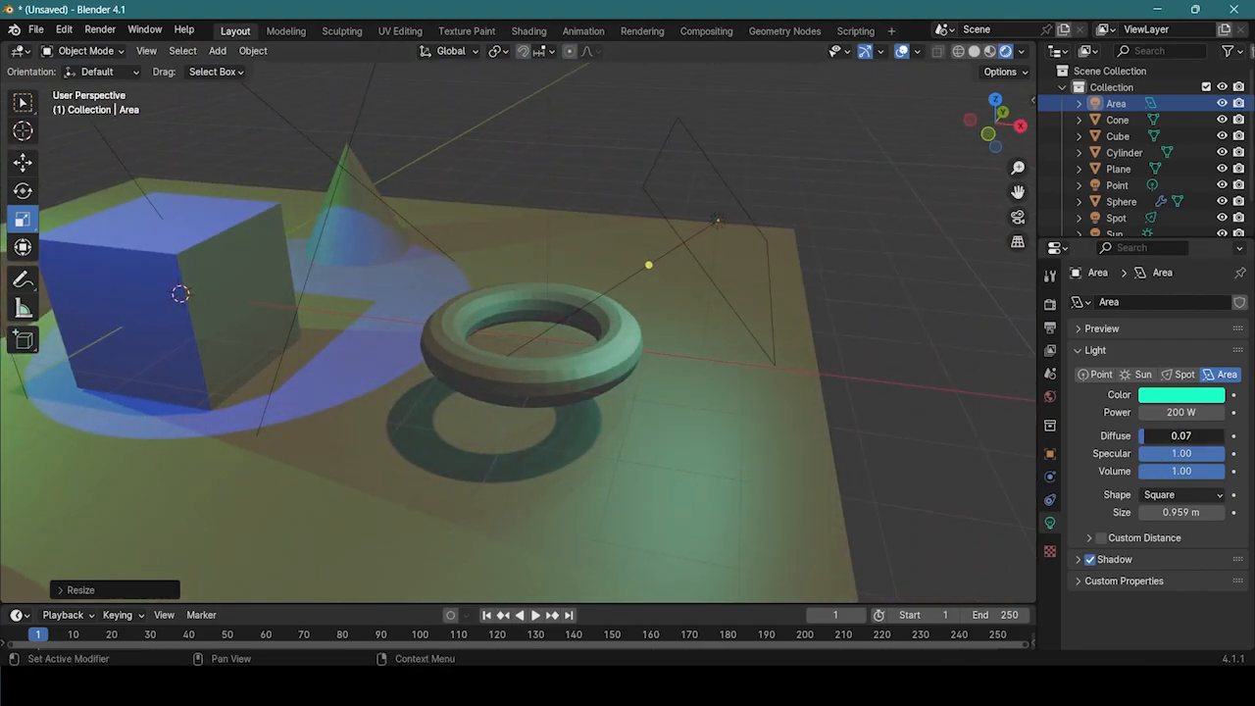
pyautogui.moveTo(1165, 453)
pyautogui.mouseDown()
pyautogui.moveTo(1113, 453)
pyautogui.moveTo(1222, 471)
pyautogui.moveTo(1182, 472)
pyautogui.mouseUp()
# - Examine the combined effect of all the lights on the shapes from several sides and distances
pyautogui.scroll(-3, 785, 429)
pyautogui.scroll(-2, 477, 435)
pyautogui.moveTo(477, 436); pyautogui.dragTo(785, 471, button='middle')
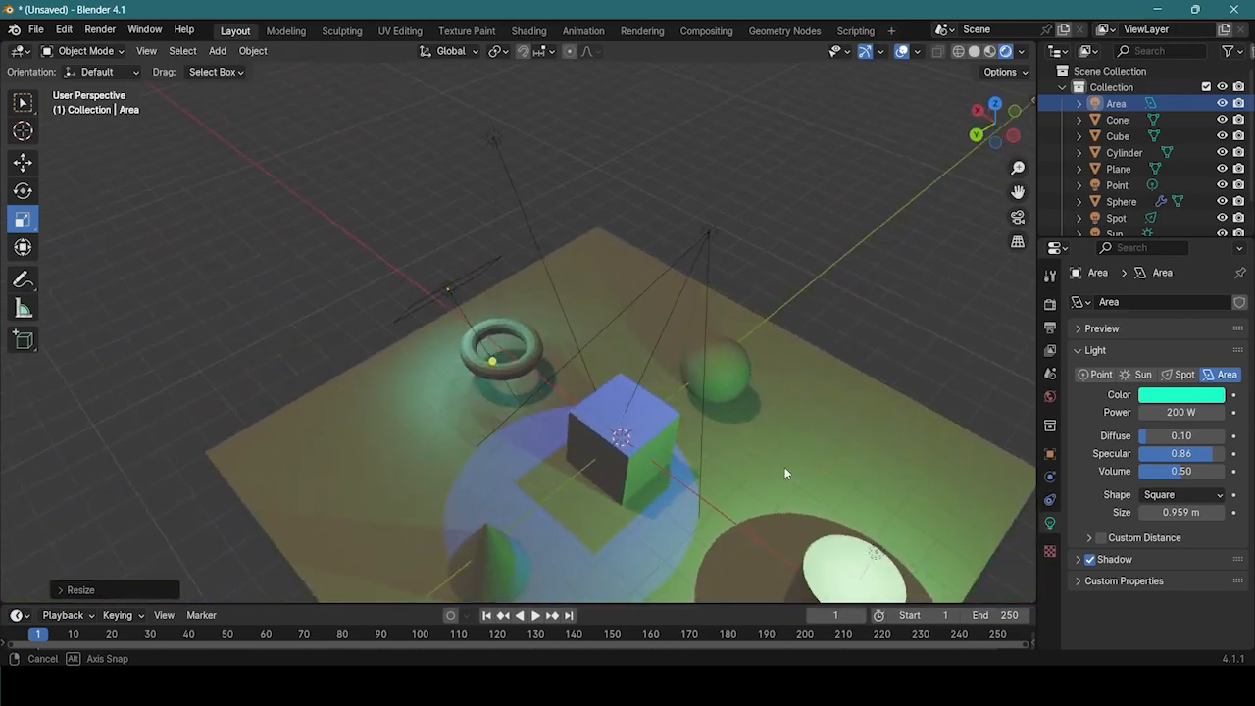
pyautogui.scroll(-3, 726, 462)
pyautogui.moveTo(734, 353)
pyautogui.mouseDown(button='middle')
pyautogui.moveTo(745, 277)
pyautogui.moveTo(740, 334)
pyautogui.mouseUp(button='middle')
pyautogui.scroll(5, 725, 354)
pyautogui.moveTo(733, 431); pyautogui.dragTo(681, 443, button='middle')
pyautogui.scroll(-5, 479, 453)
pyautogui.moveTo(563, 414); pyautogui.dragTo(408, 312, button='middle')
pyautogui.scroll(1, 409, 312)
# - Select the Area light beside the torus and replace its turquoise colour with a different one
pyautogui.click(270, 273)
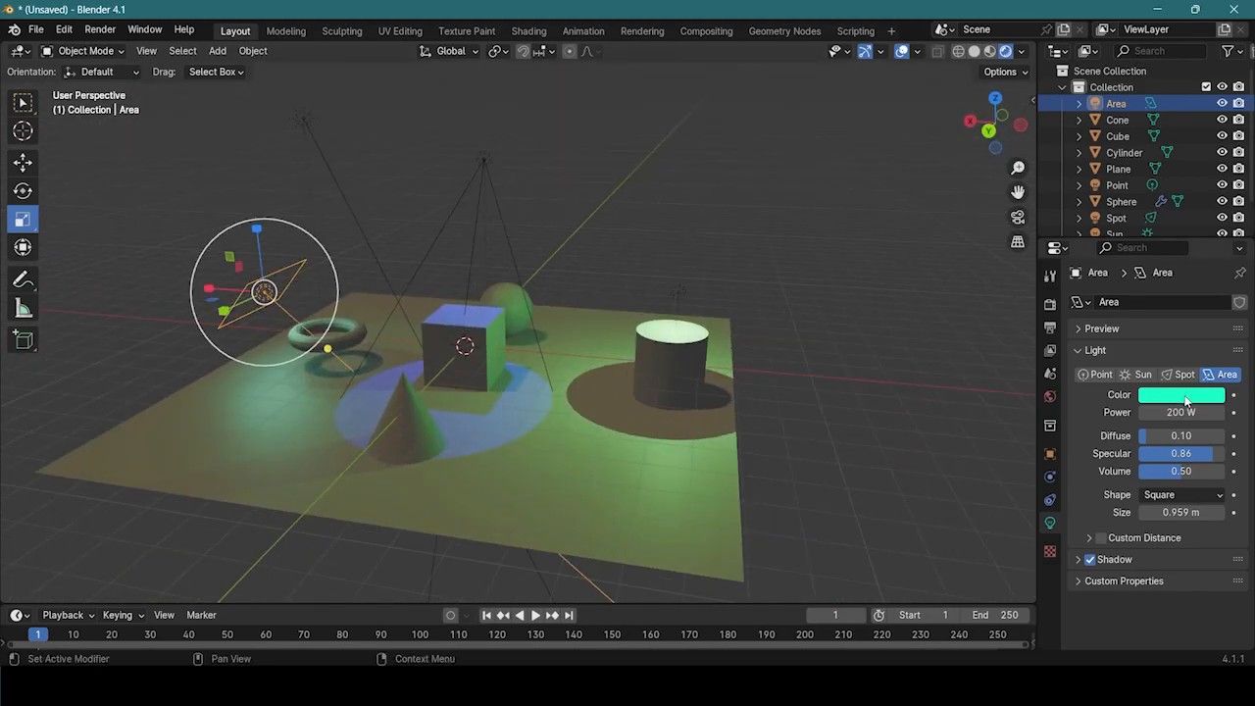
pyautogui.click(1185, 400)
pyautogui.click(1149, 279)
pyautogui.click(1181, 395)
pyautogui.click(1185, 232)
# - Select the Point light above the cylinder and change its colour
pyautogui.click(679, 292)
pyautogui.click(1182, 396)
pyautogui.click(1125, 293)
# - Save the scene as untitled.blend in the Desktop folder
pyautogui.click(520, 498)
pyautogui.moveTo(519, 498); pyautogui.dragTo(671, 437, button='middle')
pyautogui.hotkey('ctrl', 's')
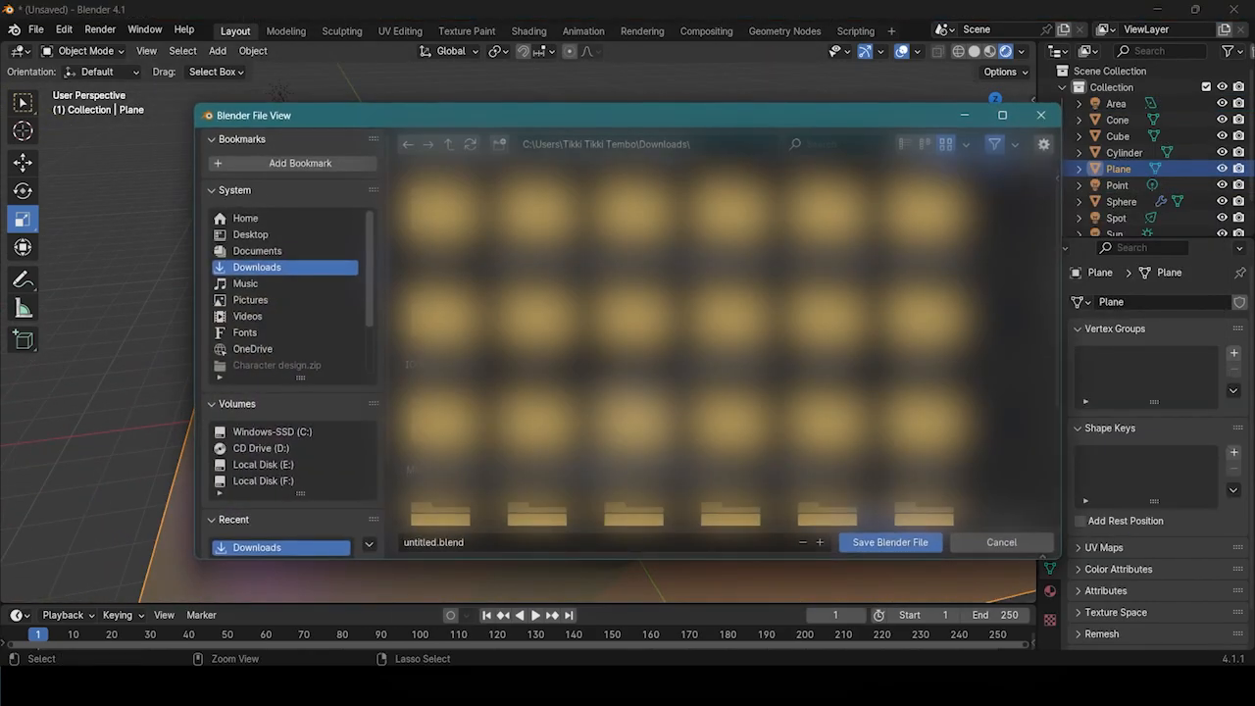
pyautogui.click(259, 235)
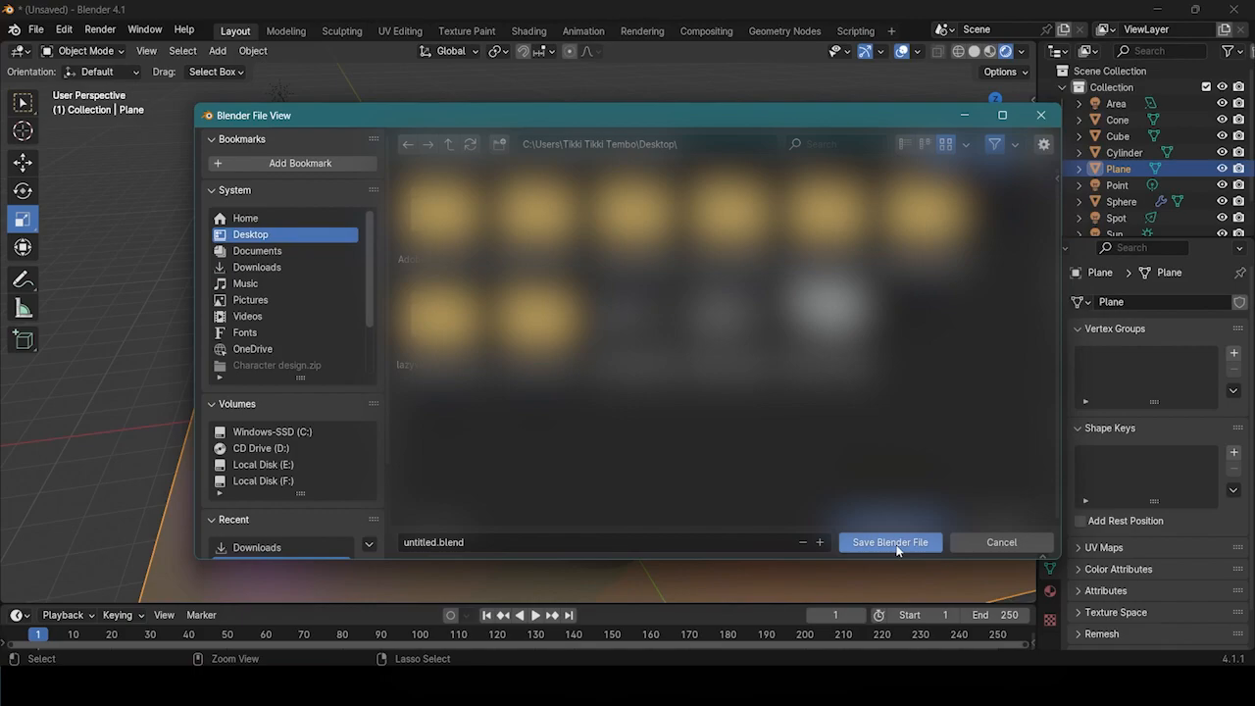
pyautogui.click(889, 543)
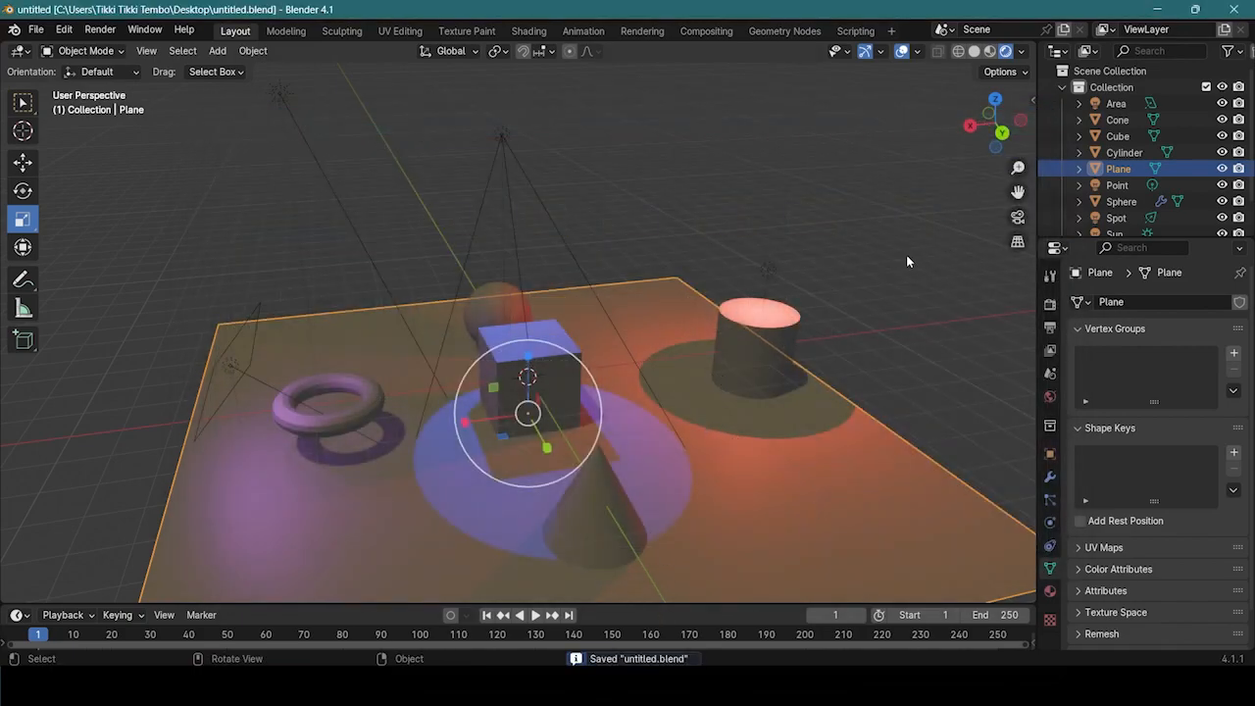
# - Deselect the plane and examine the coloured lighting on the shapes from different angles
pyautogui.moveTo(905, 358); pyautogui.dragTo(777, 345, button='middle')
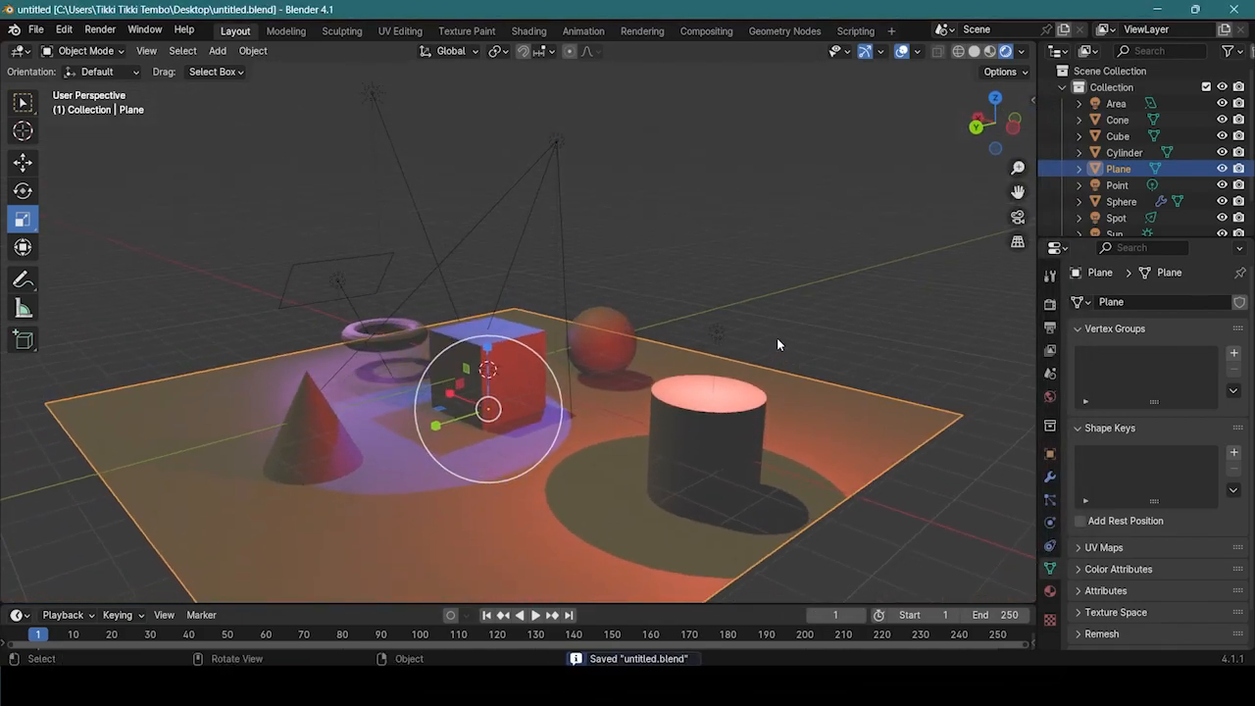
pyautogui.keyDown('shift'); pyautogui.moveTo(592, 351); pyautogui.dragTo(654, 365, button='middle'); pyautogui.keyUp('shift')
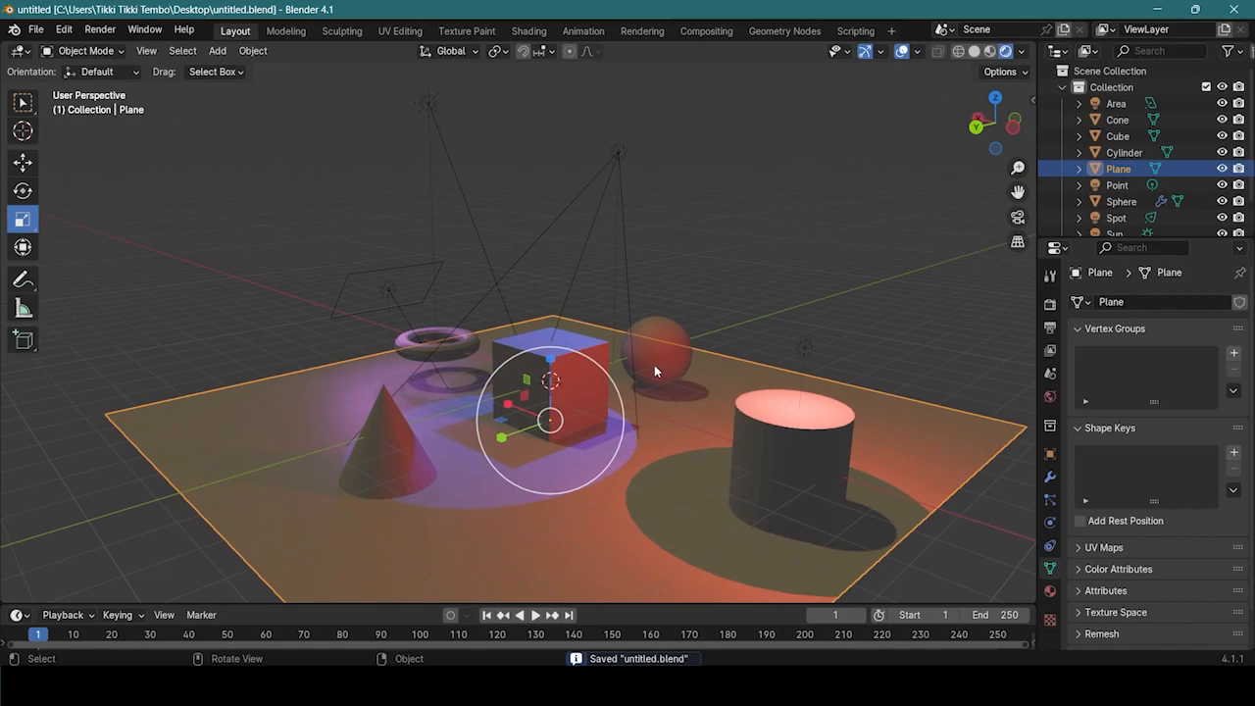
pyautogui.click(794, 317)
pyautogui.moveTo(772, 313); pyautogui.dragTo(821, 344, button='middle')
pyautogui.scroll(2, 821, 320)
pyautogui.scroll(-1, 814, 299)
pyautogui.keyDown('shift'); pyautogui.moveTo(812, 294); pyautogui.dragTo(750, 258, button='middle'); pyautogui.keyUp('shift')
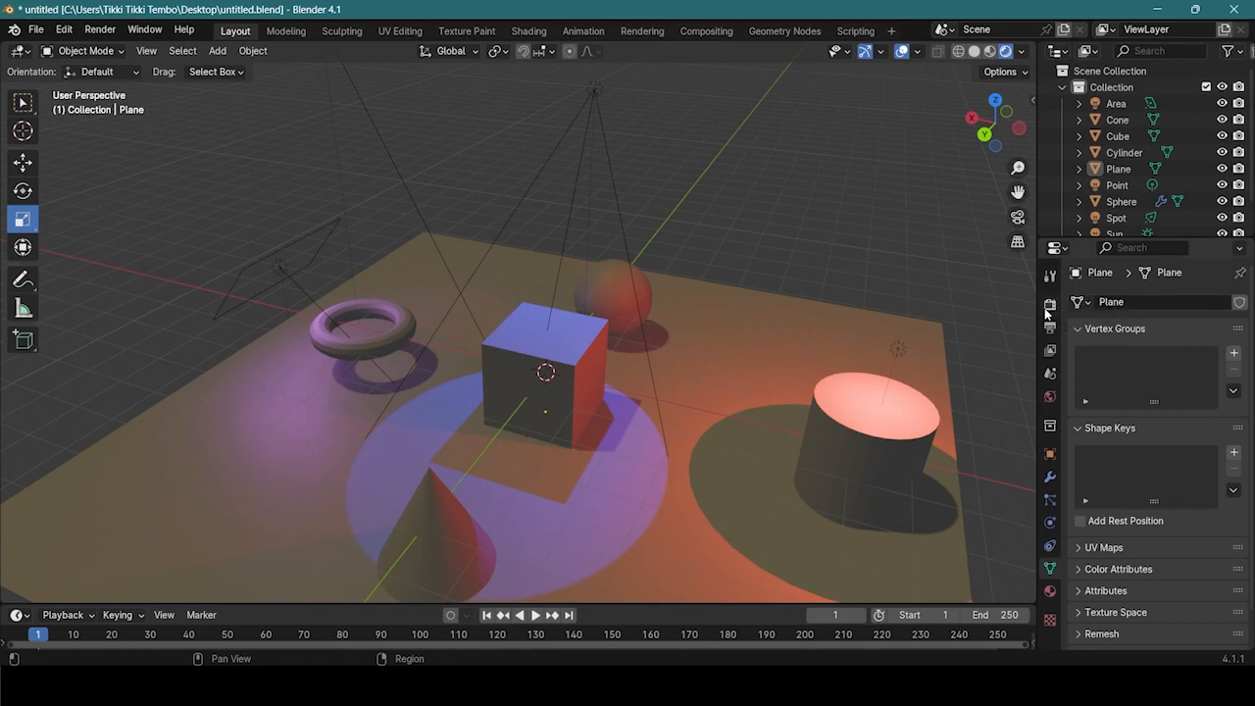
# - Open the scene's render settings and view the available render engines
pyautogui.click(1048, 306)
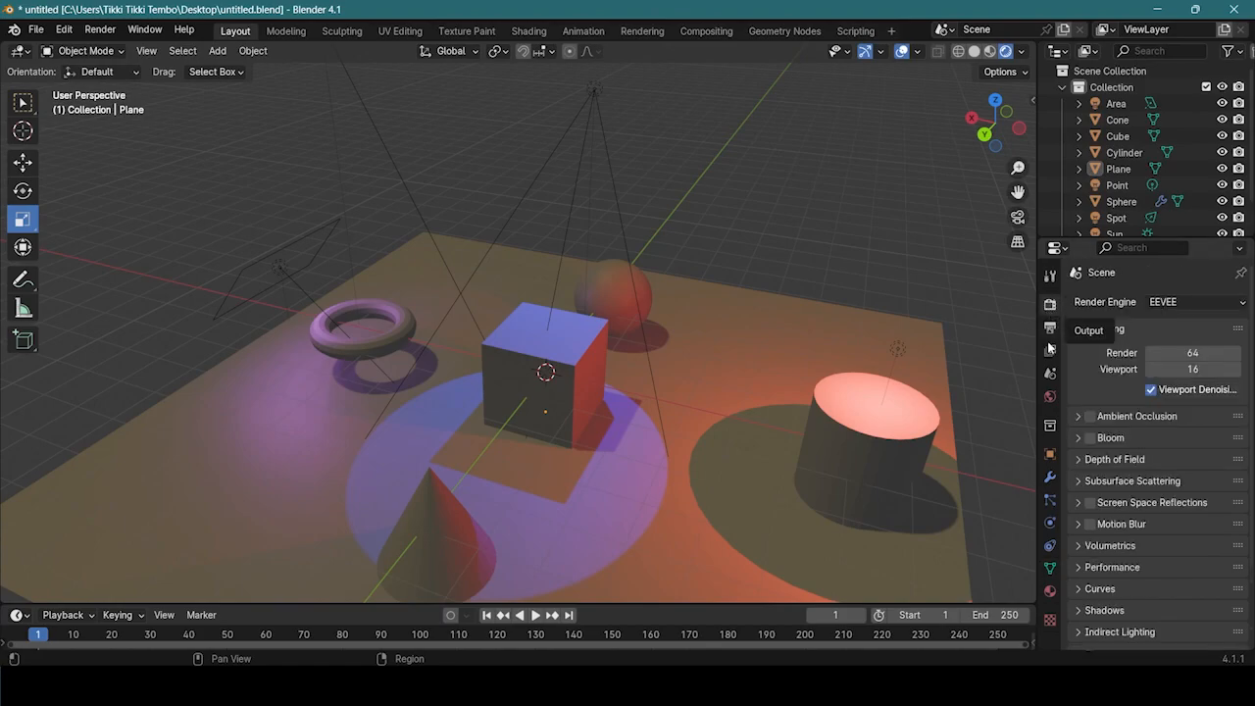
pyautogui.click(1201, 303)
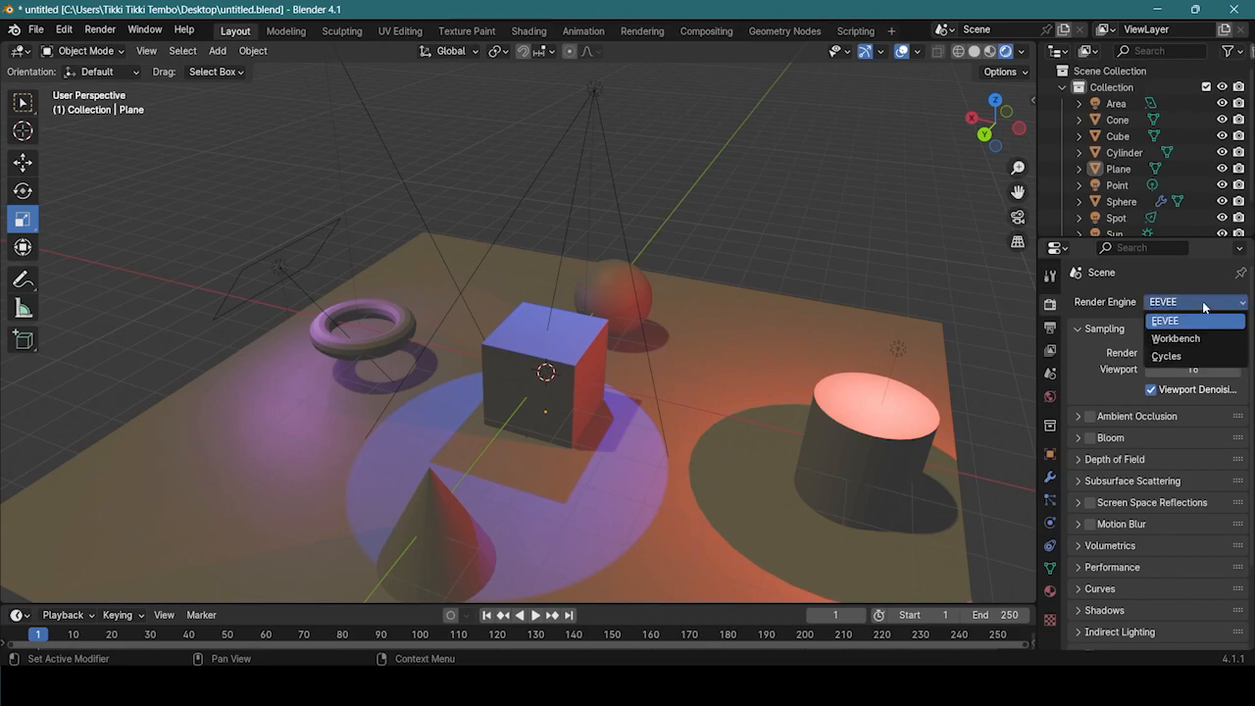
pyautogui.scroll(-4, 718, 415)
pyautogui.moveTo(707, 402); pyautogui.dragTo(683, 379, button='middle')
pyautogui.scroll(4, 677, 381)
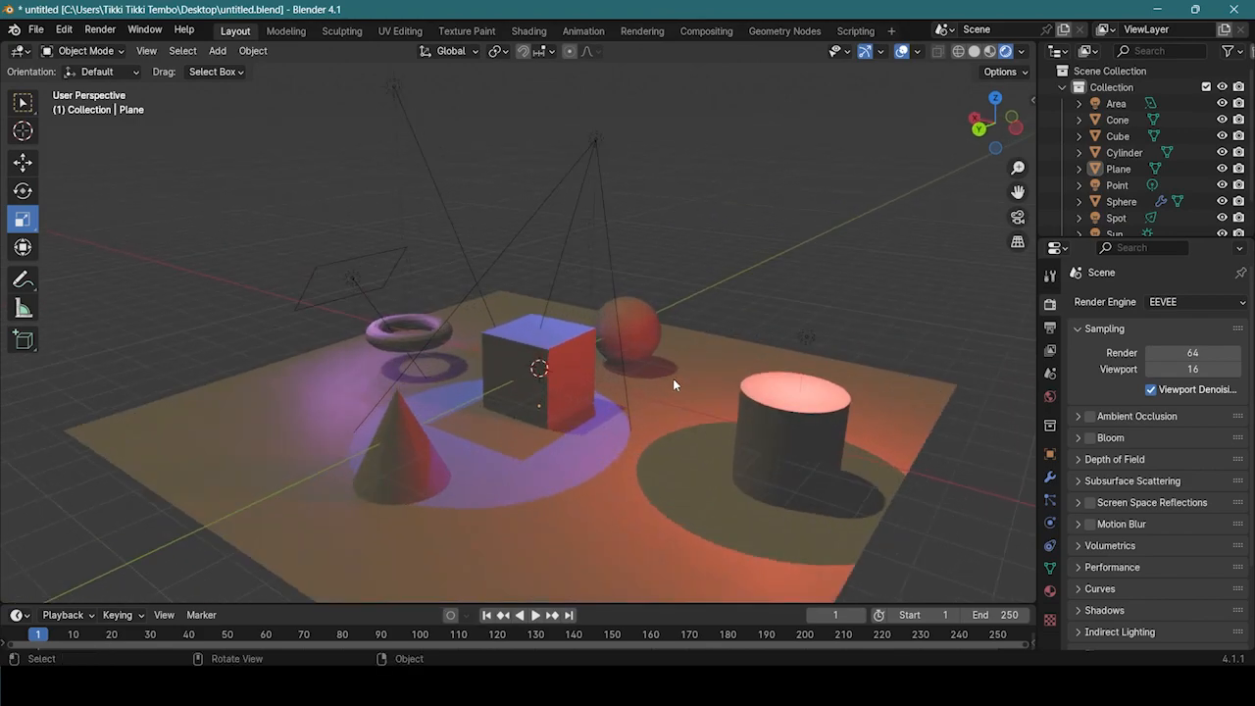
# - Examine how EEVEE renders the lights and shadows on the shapes from several sides and distances
pyautogui.moveTo(768, 368); pyautogui.dragTo(627, 392, button='middle')
pyautogui.click(1193, 302)
pyautogui.moveTo(750, 343); pyautogui.dragTo(644, 384, button='middle')
pyautogui.scroll(-2, 491, 415)
pyautogui.scroll(3, 494, 409)
pyautogui.scroll(-4, 494, 409)
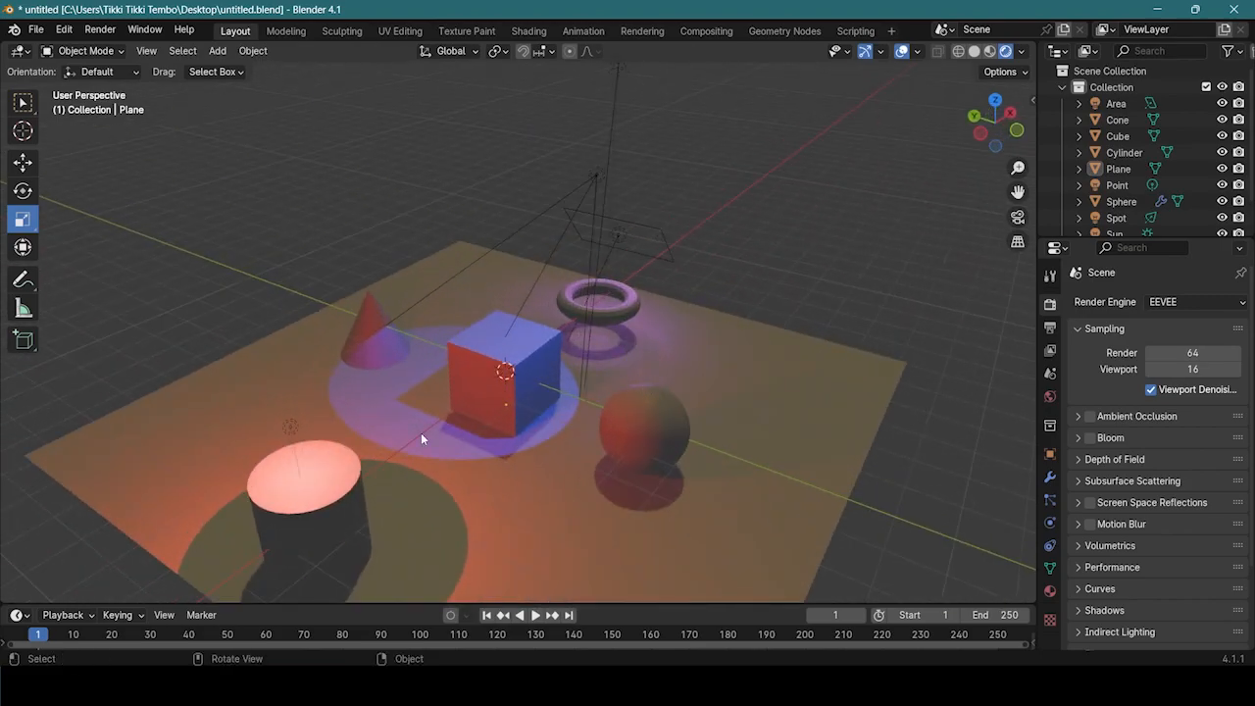
pyautogui.scroll(2, 563, 379)
pyautogui.moveTo(565, 381); pyautogui.dragTo(808, 353, button='middle')
pyautogui.scroll(1, 567, 346)
pyautogui.moveTo(808, 353); pyautogui.dragTo(816, 370, button='middle')
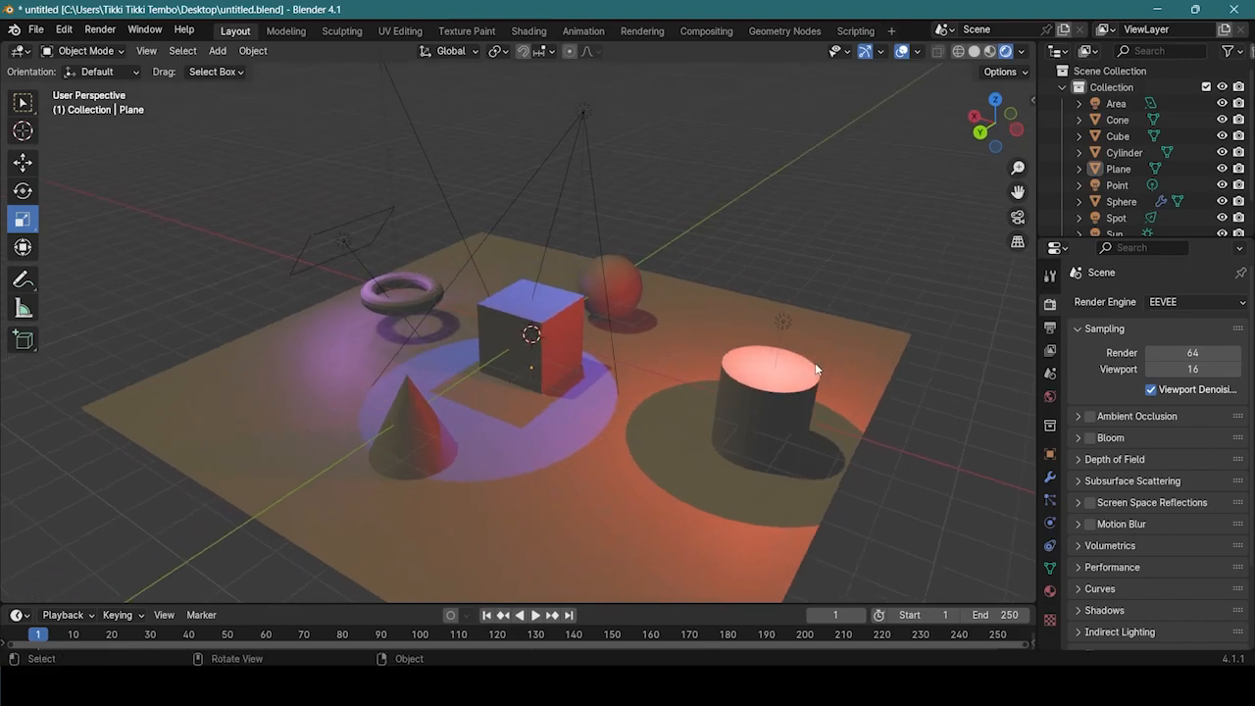
pyautogui.scroll(-2, 691, 355)
pyautogui.scroll(1, 667, 368)
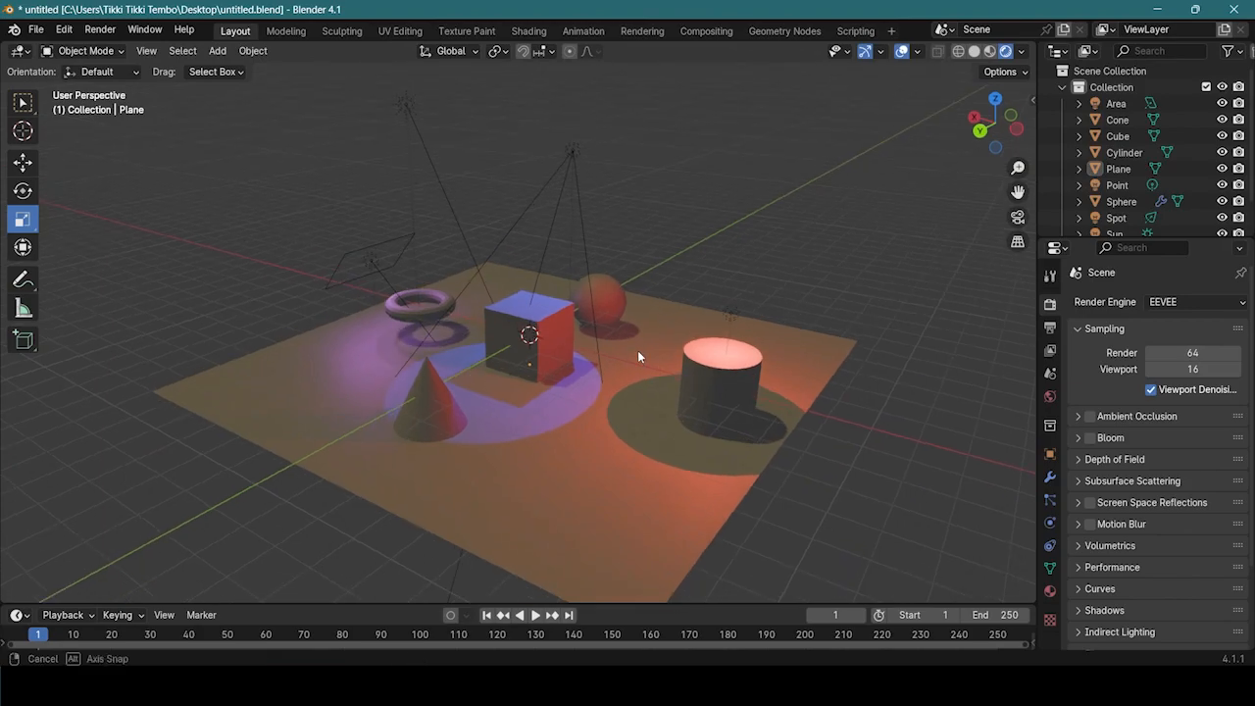
pyautogui.scroll(5, 637, 353)
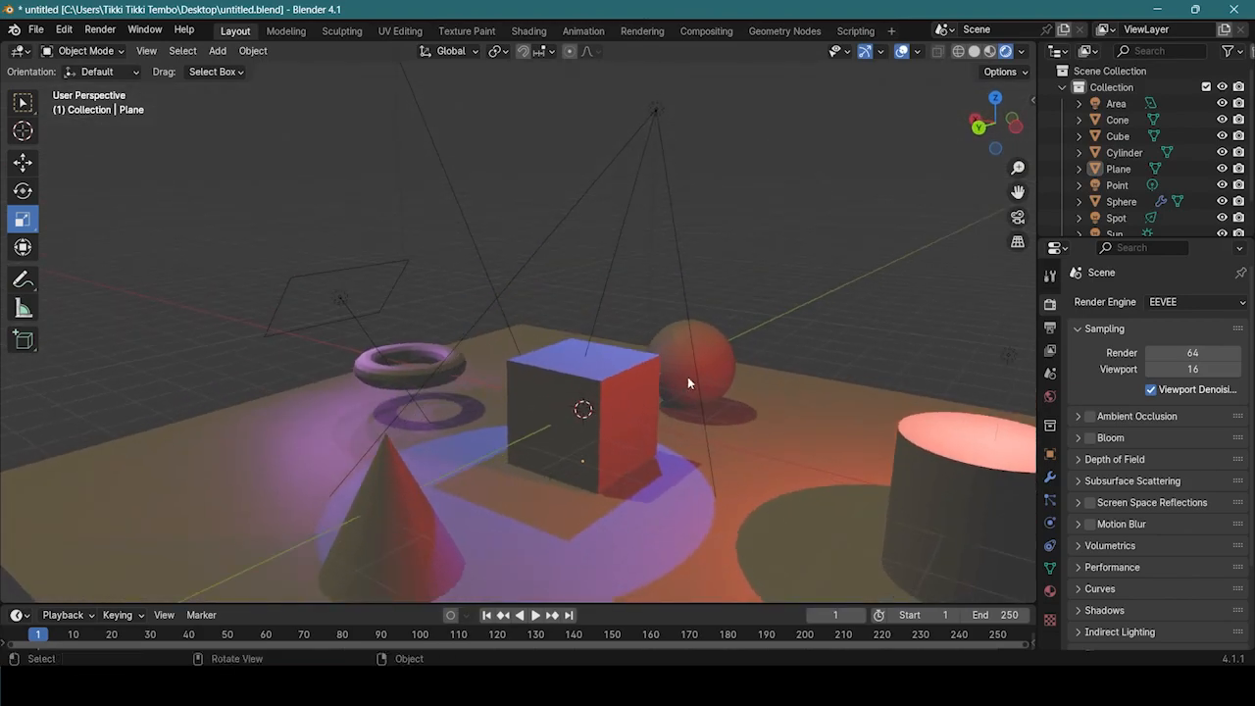
# - Switch the render engine to Cycles and inspect the lit shapes from several sides
pyautogui.click(1185, 301)
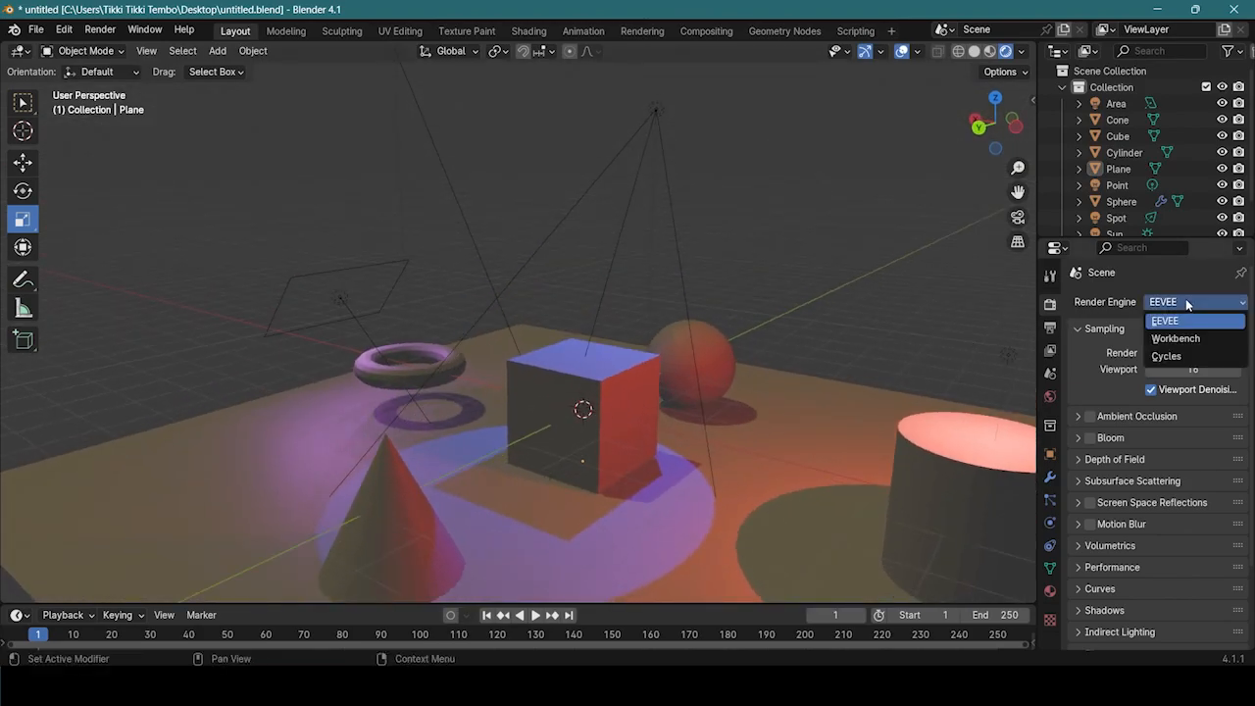
pyautogui.click(1190, 357)
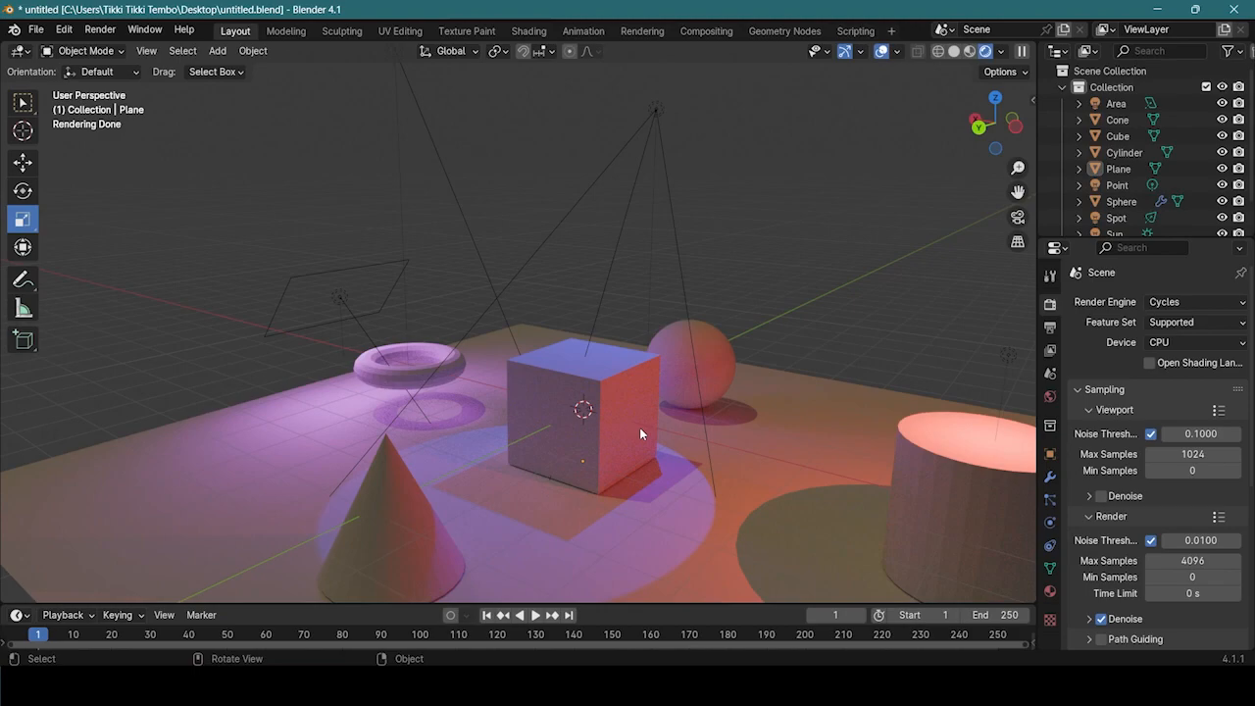
pyautogui.scroll(-4, 746, 411)
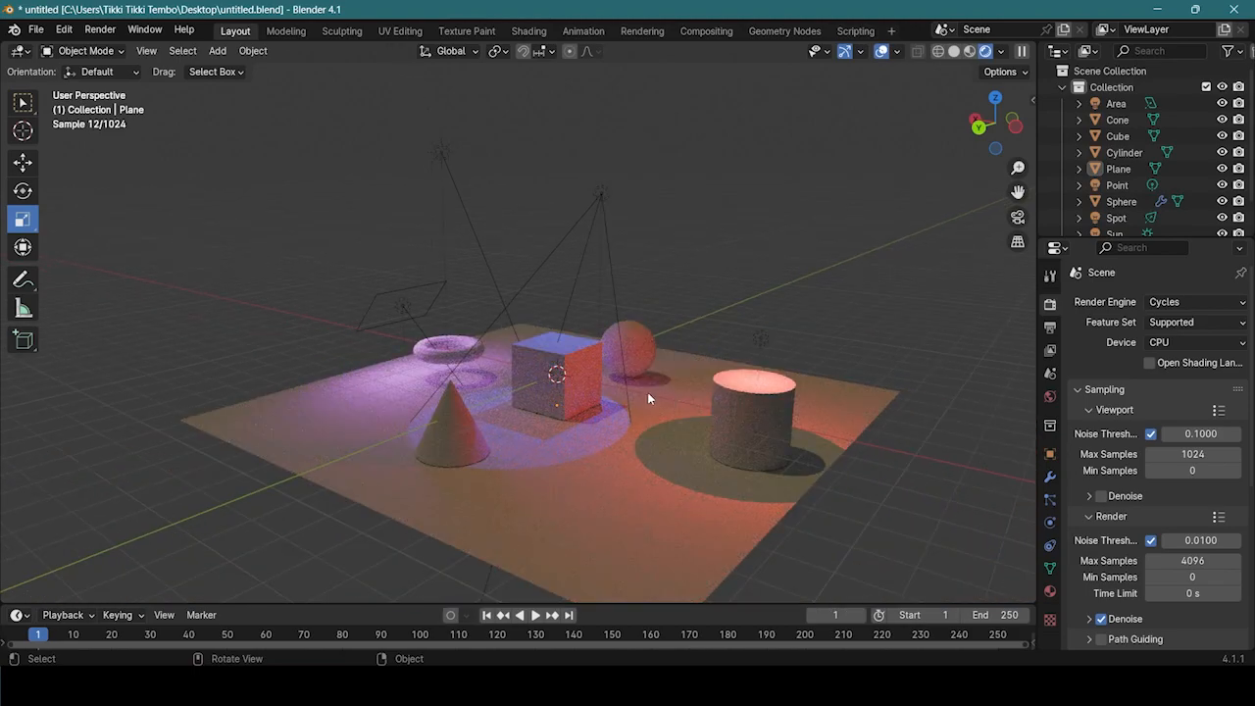
pyautogui.scroll(2, 647, 394)
pyautogui.moveTo(647, 397); pyautogui.dragTo(766, 394, button='middle')
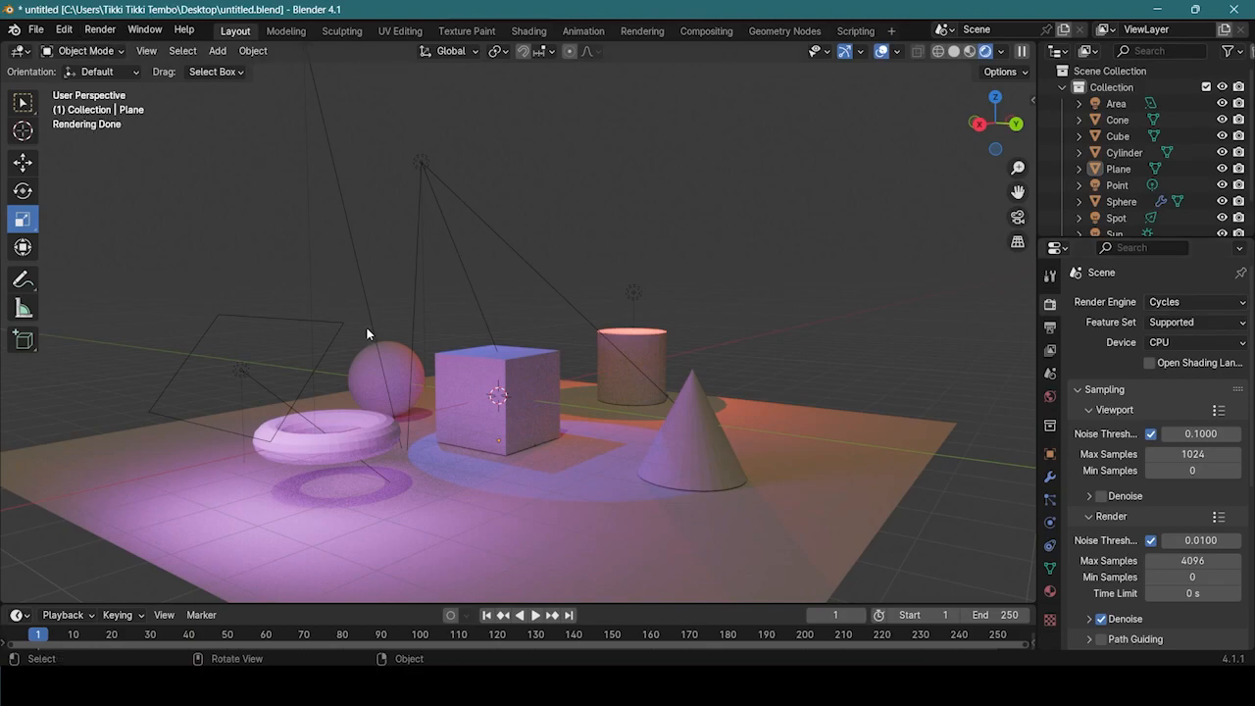
pyautogui.moveTo(805, 381); pyautogui.dragTo(427, 378, button='middle')
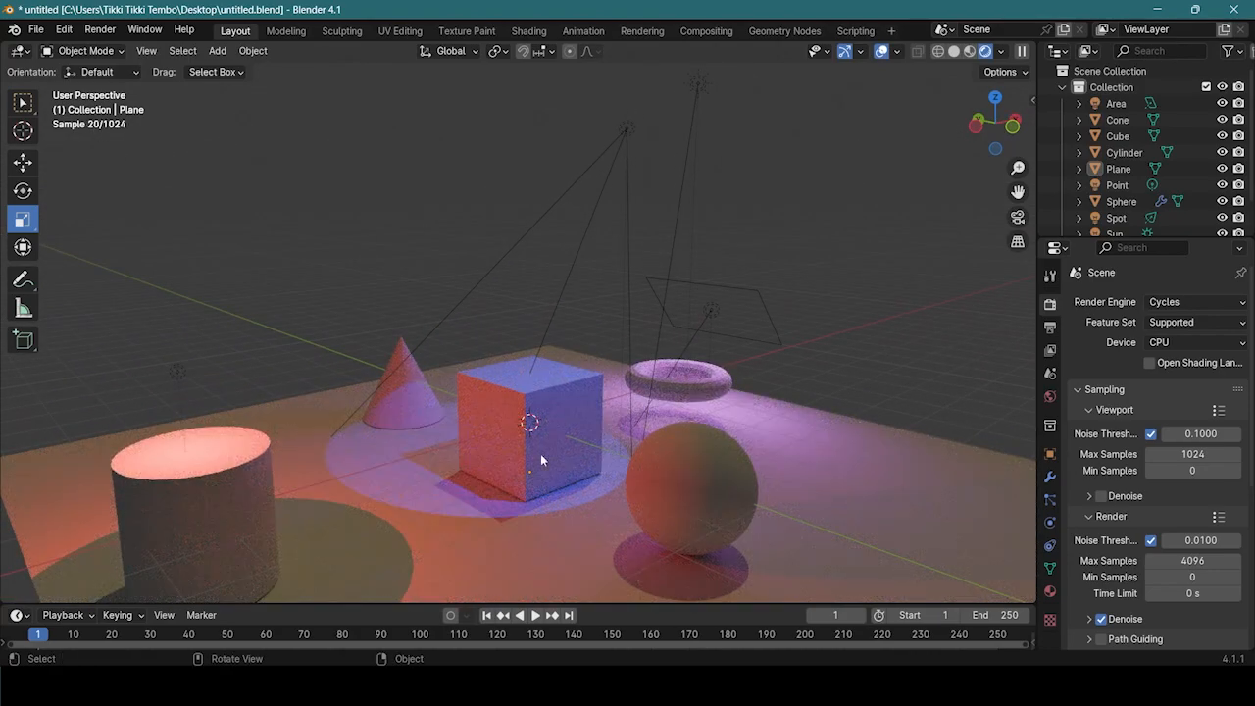
pyautogui.moveTo(526, 450); pyautogui.dragTo(574, 565, button='middle')
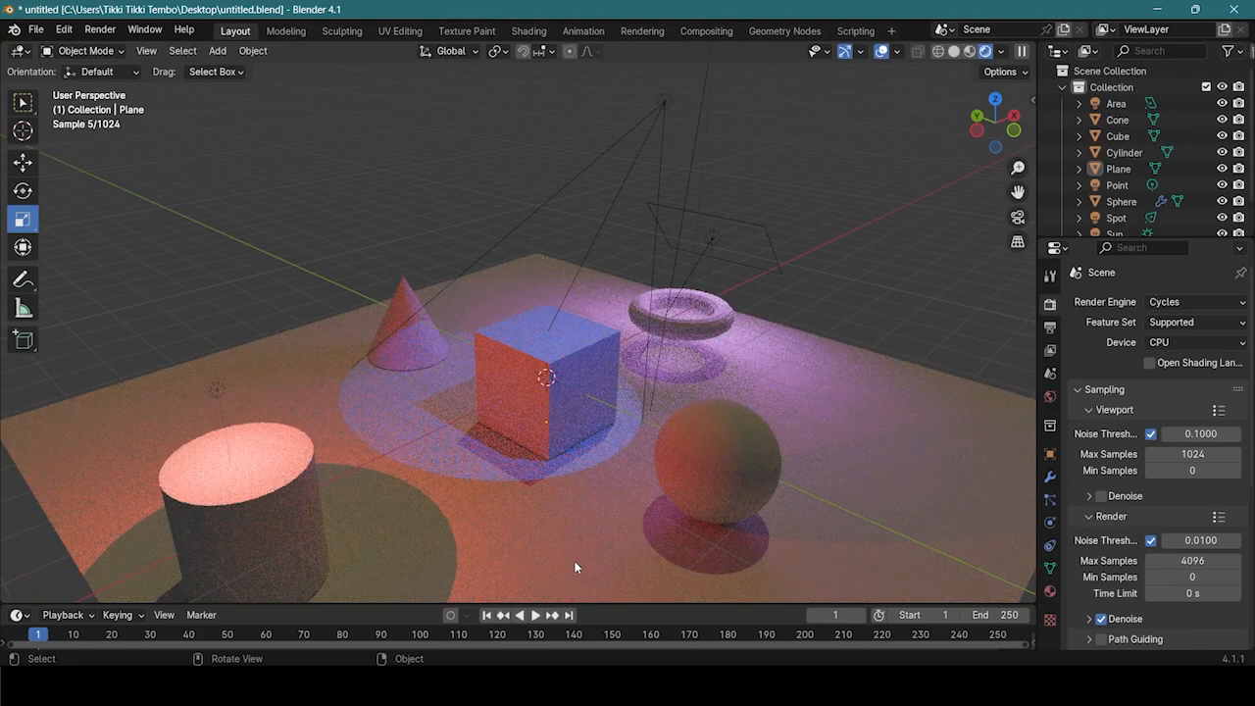
# - Select the Spot light above the cube and set its beam blend to 0.566
pyautogui.click(666, 102)
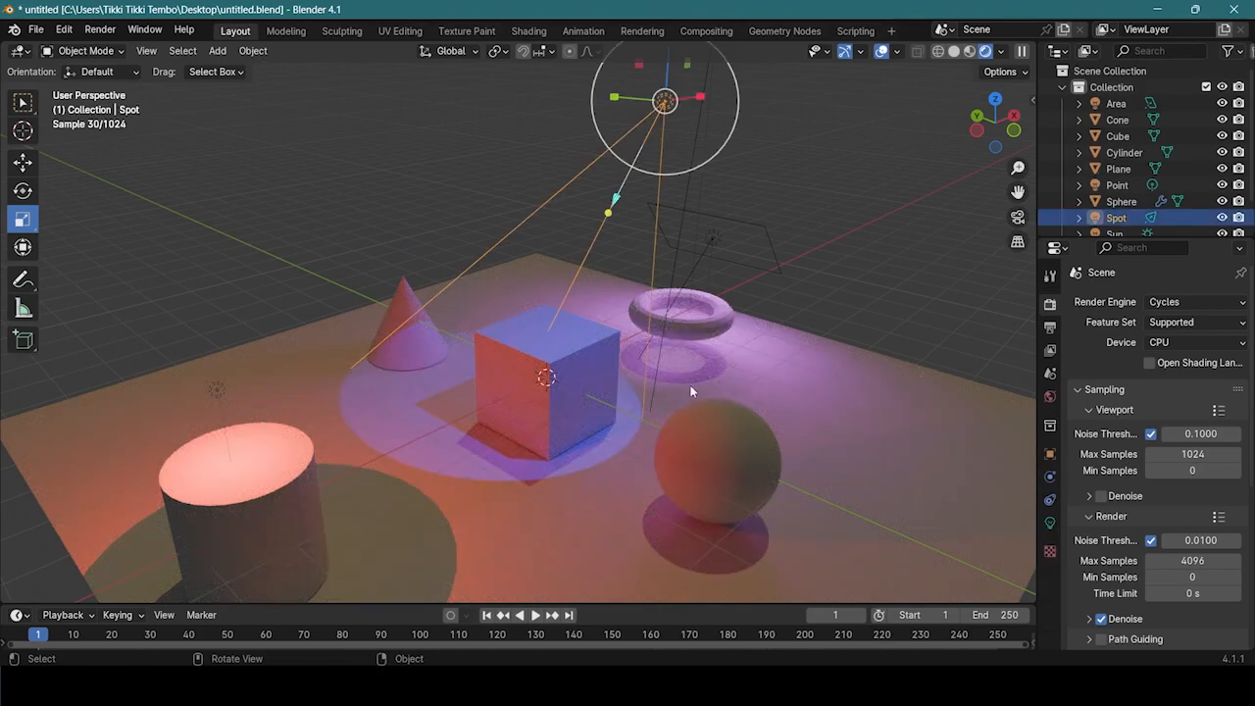
pyautogui.click(1050, 520)
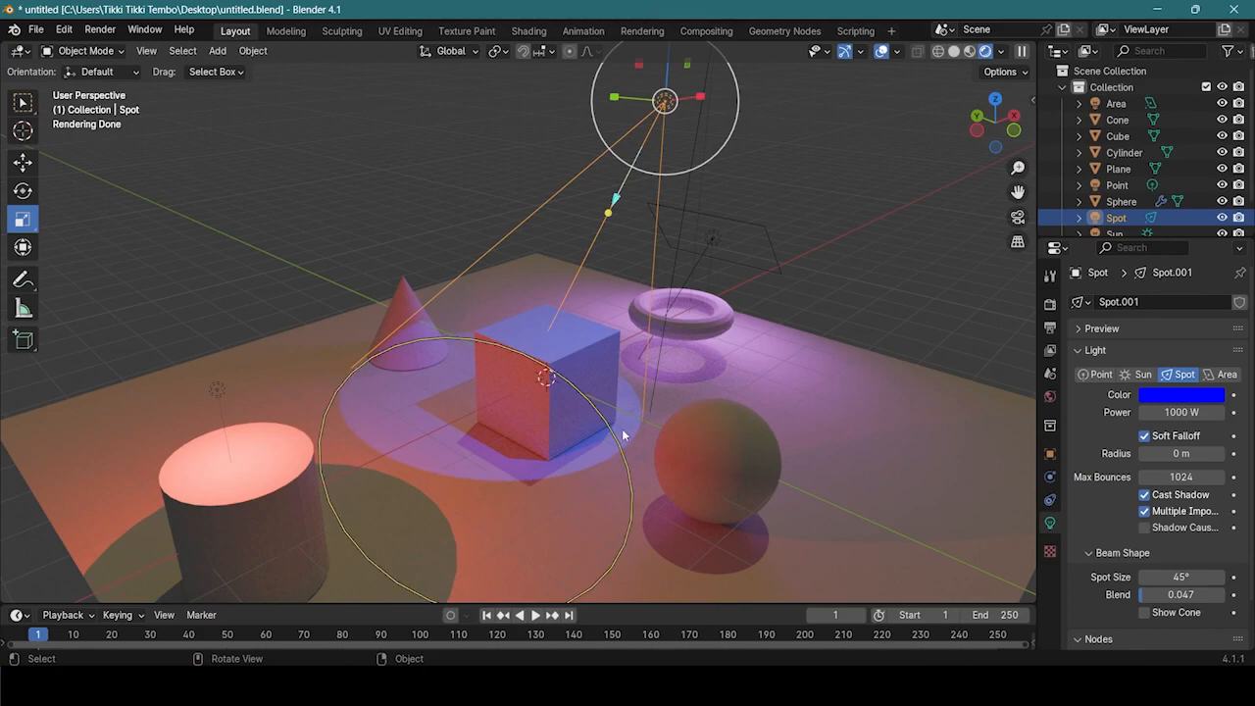
pyautogui.moveTo(429, 389)
pyautogui.mouseDown()
pyautogui.moveTo(355, 424)
pyautogui.moveTo(388, 424)
pyautogui.mouseUp()
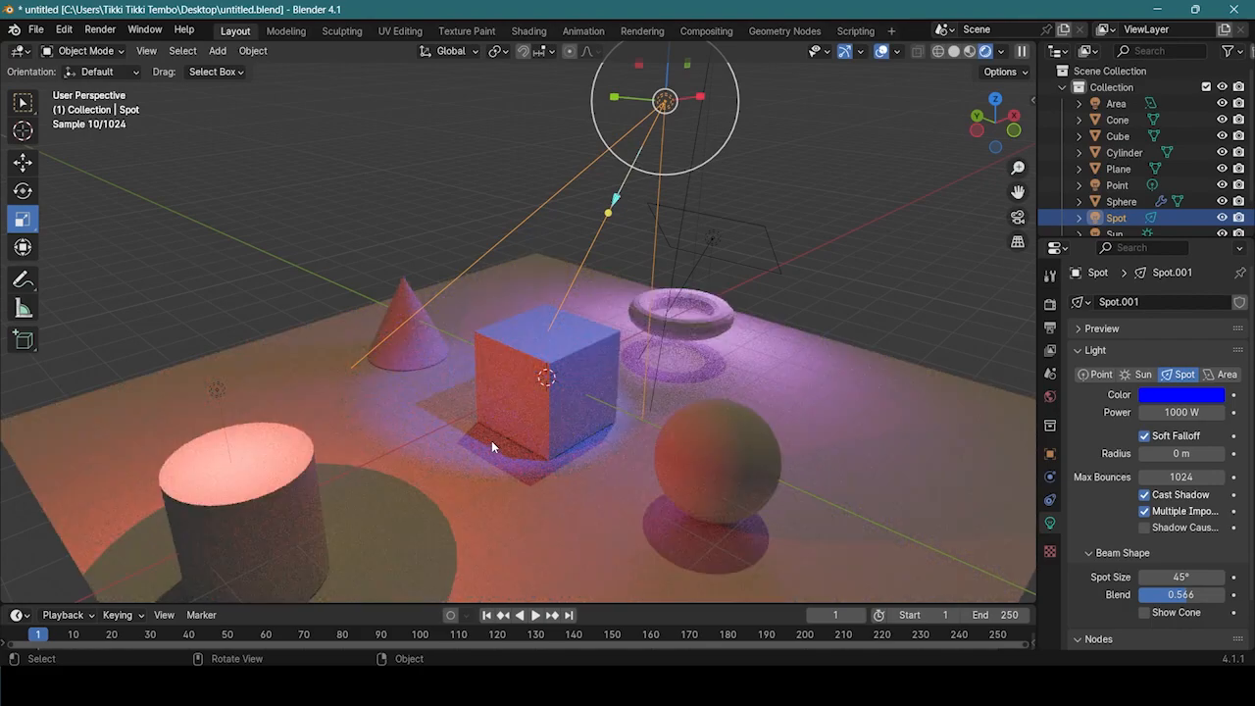
# - Switch the render engine to EEVEE to compare how the softened spot beam looks
pyautogui.click(1050, 306)
pyautogui.click(1206, 302)
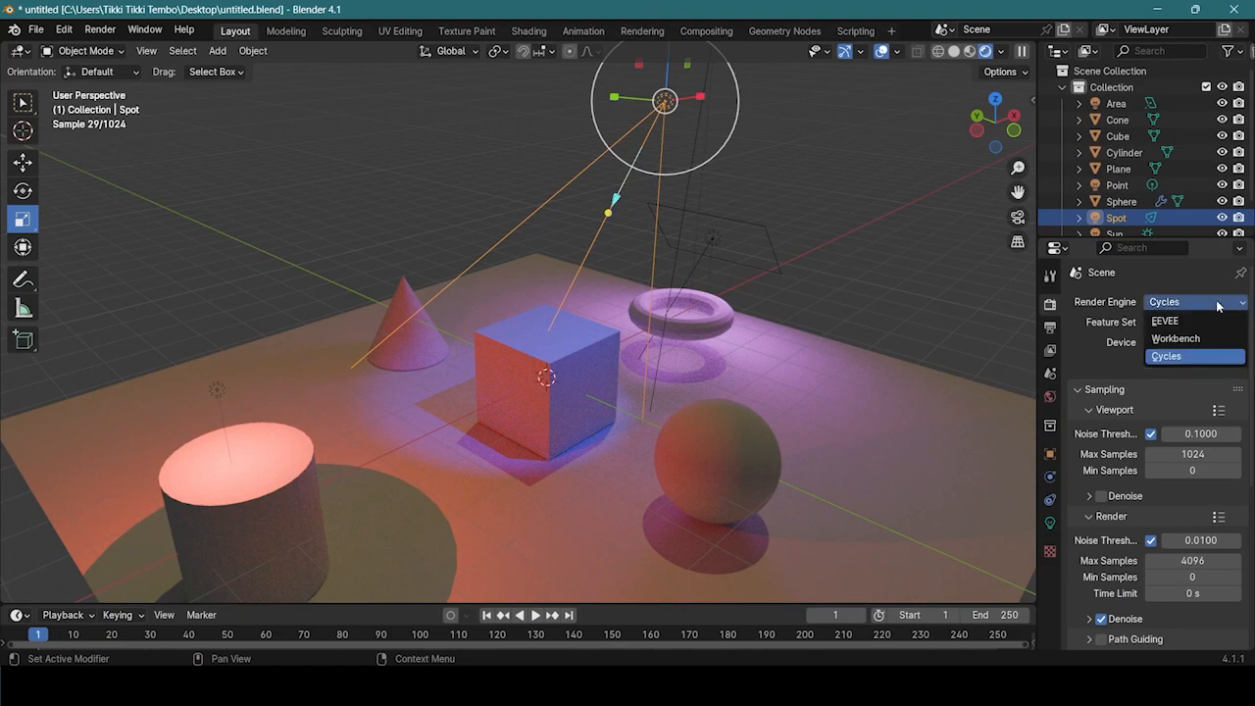
pyautogui.click(1205, 320)
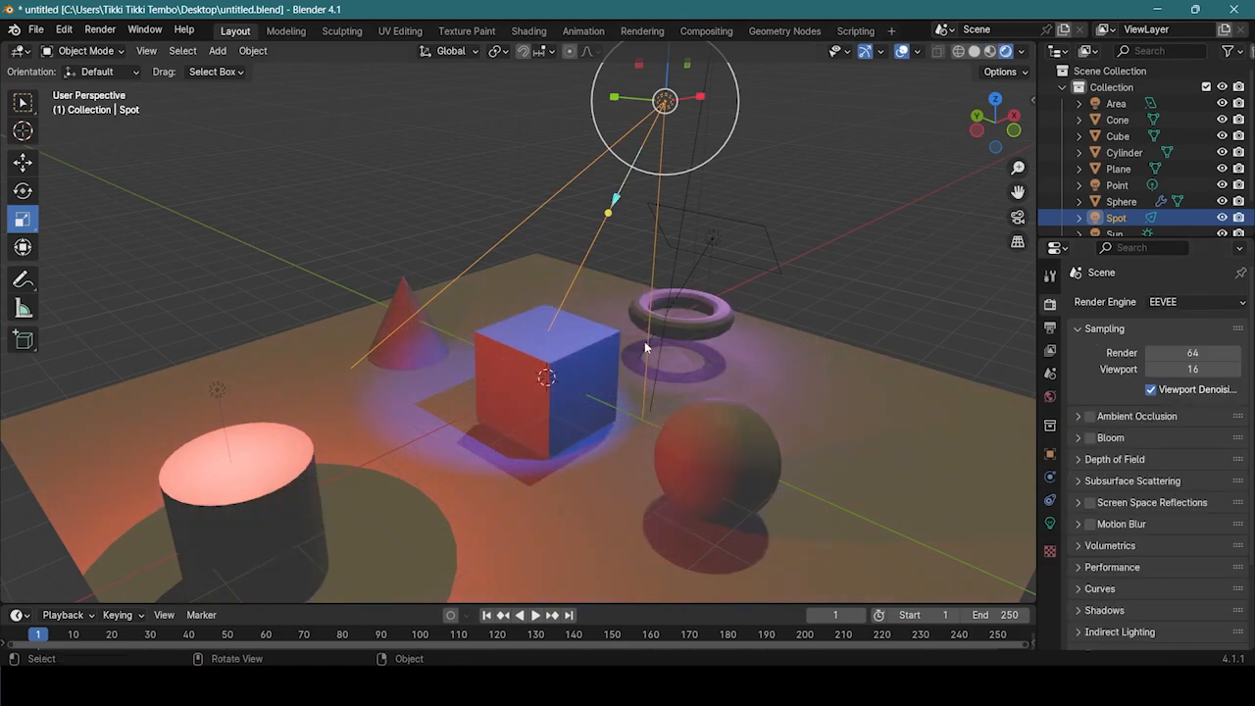
pyautogui.moveTo(406, 392); pyautogui.dragTo(365, 377)
# - Select the Point light above the cylinder and set the render engine to Cycles
pyautogui.click(217, 391)
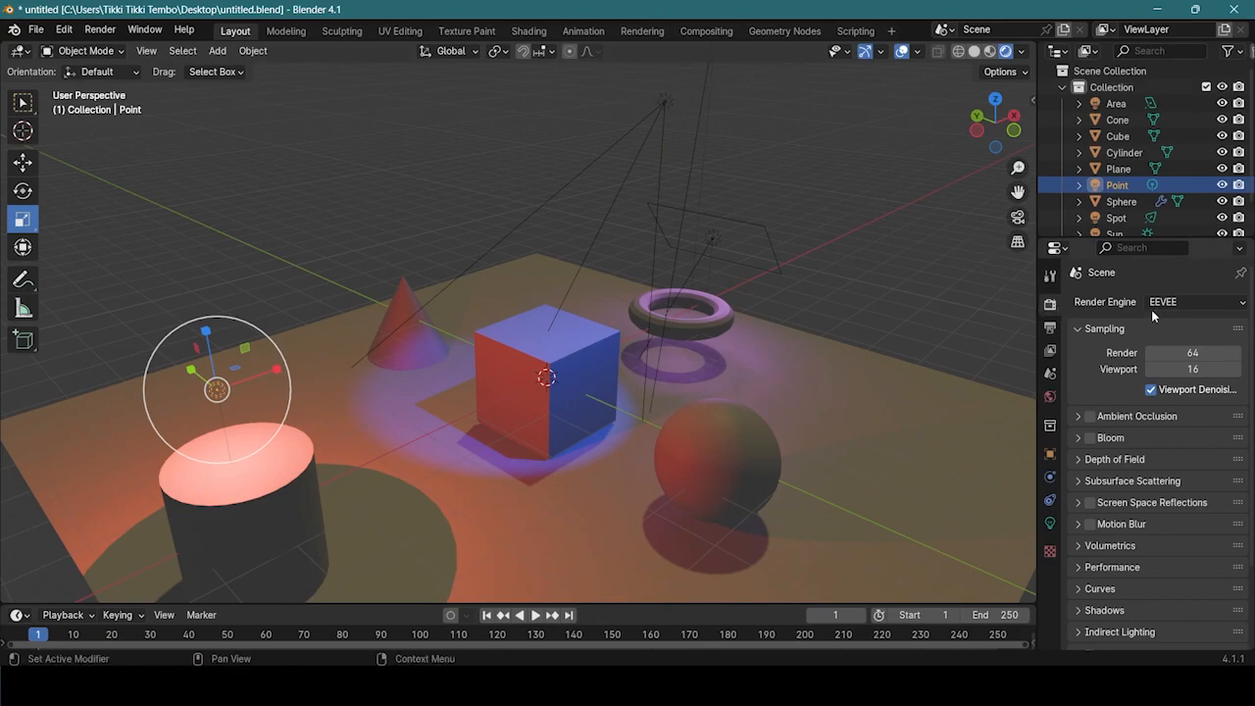
pyautogui.click(1175, 304)
pyautogui.click(1186, 357)
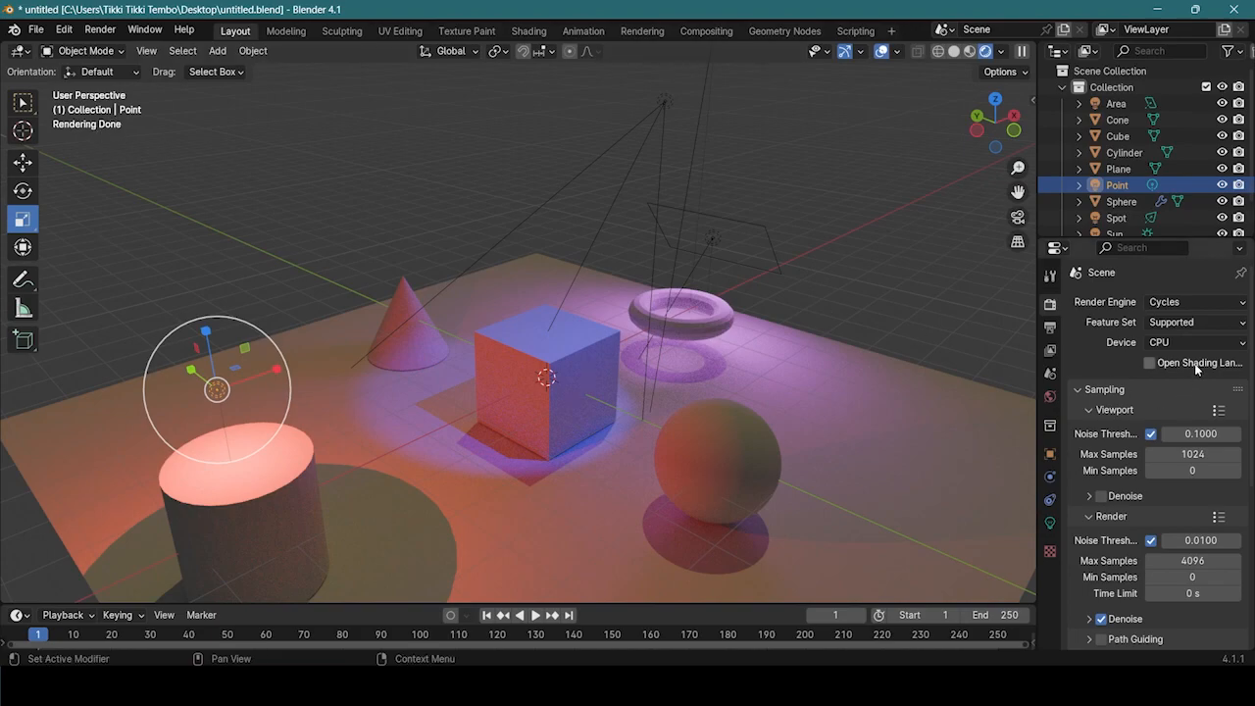
# - Set the Cycles rendering device to GPU Compute
pyautogui.click(1175, 330)
pyautogui.click(1175, 331)
pyautogui.click(1177, 342)
pyautogui.click(1178, 342)
pyautogui.click(1178, 342)
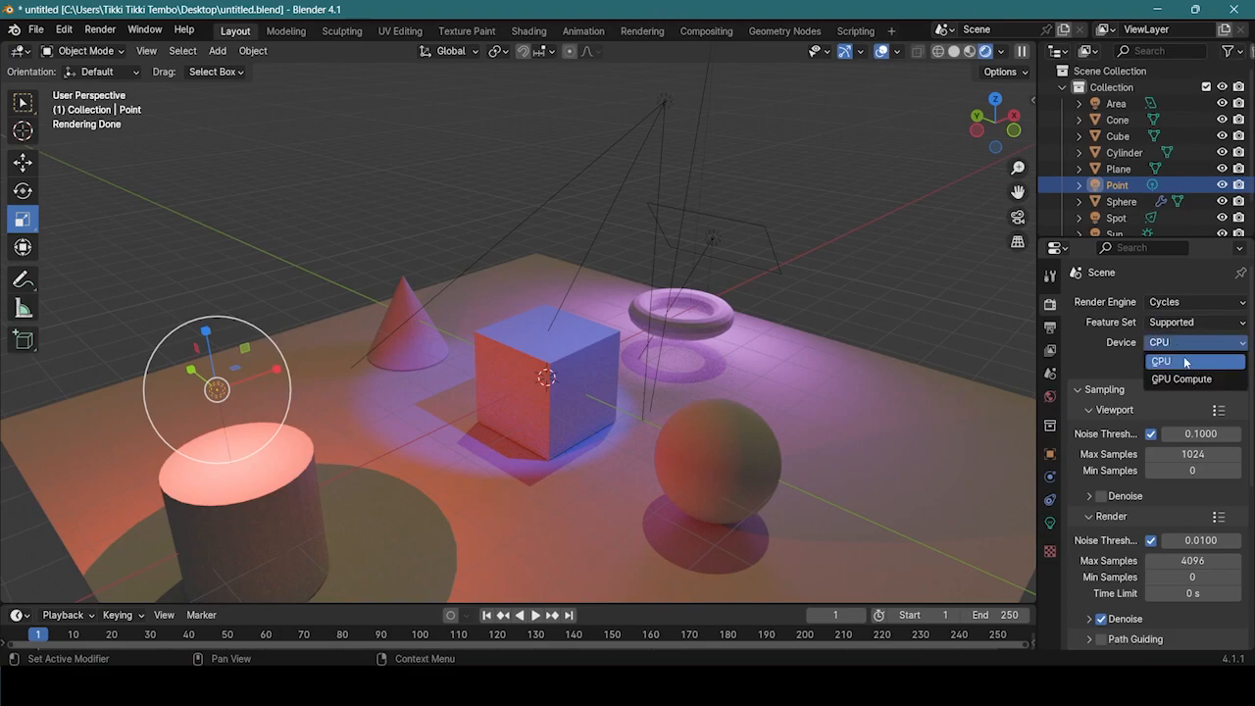
pyautogui.click(1190, 381)
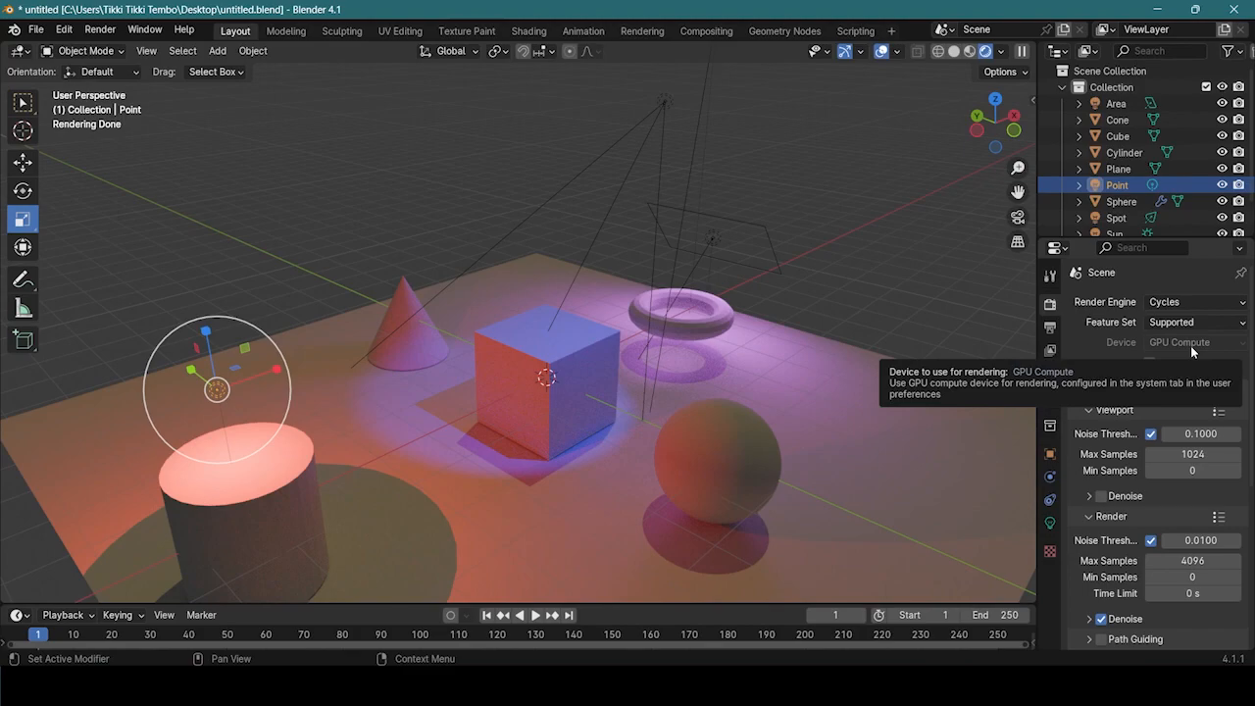
pyautogui.click(1183, 343)
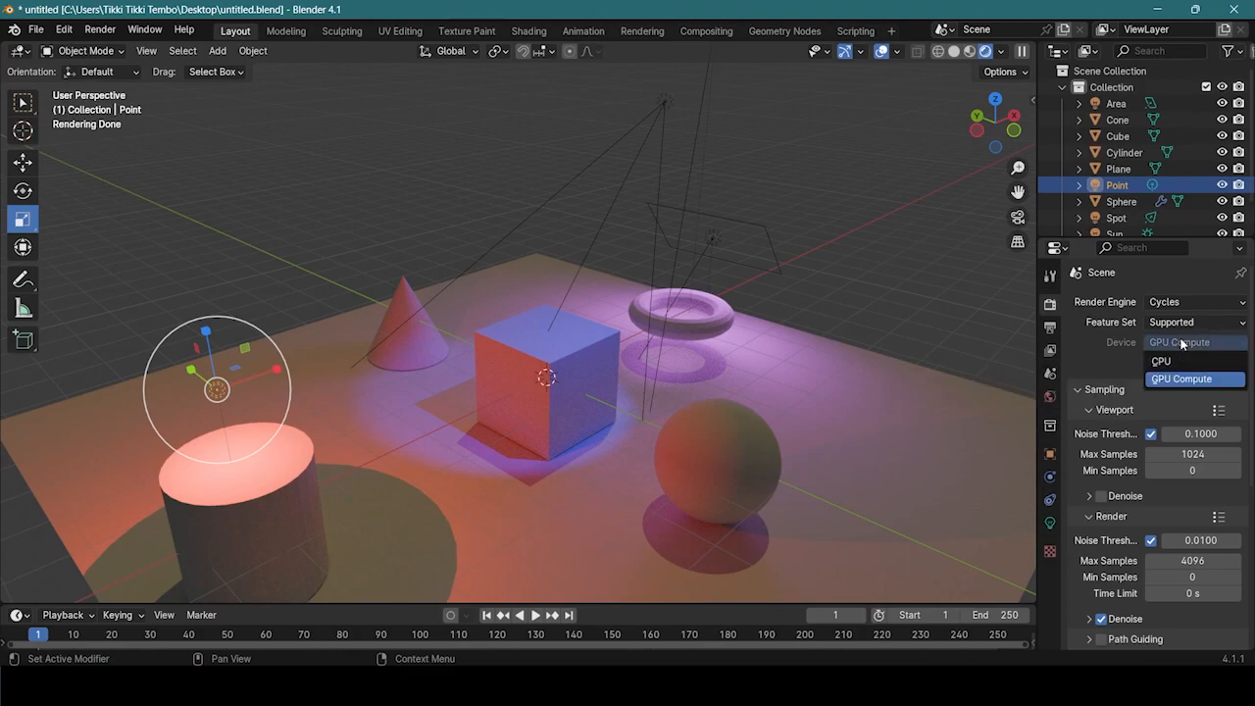
pyautogui.click(1181, 342)
pyautogui.click(1175, 342)
pyautogui.click(1175, 342)
# - Review the Cycles viewport and render sampling settings, including noise threshold, maximum samples and denoising
pyautogui.scroll(-3, 1162, 382)
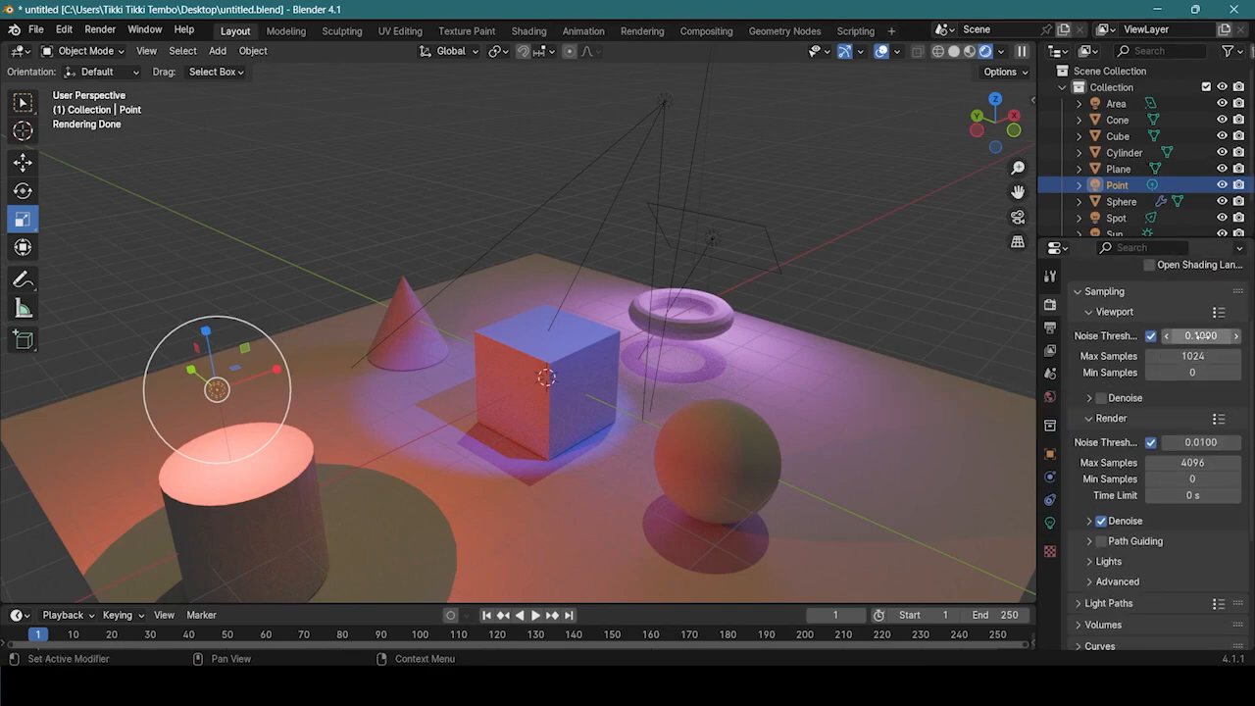
pyautogui.scroll(-1, 1198, 355)
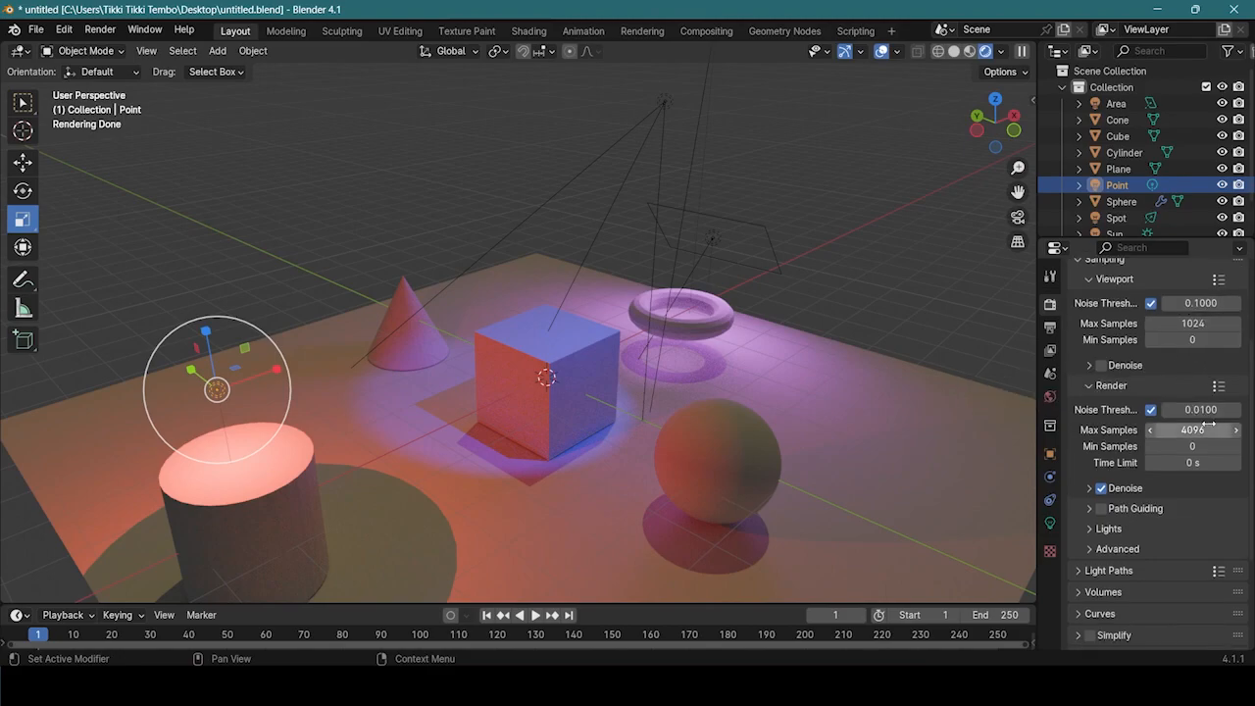
pyautogui.scroll(-2, 1210, 454)
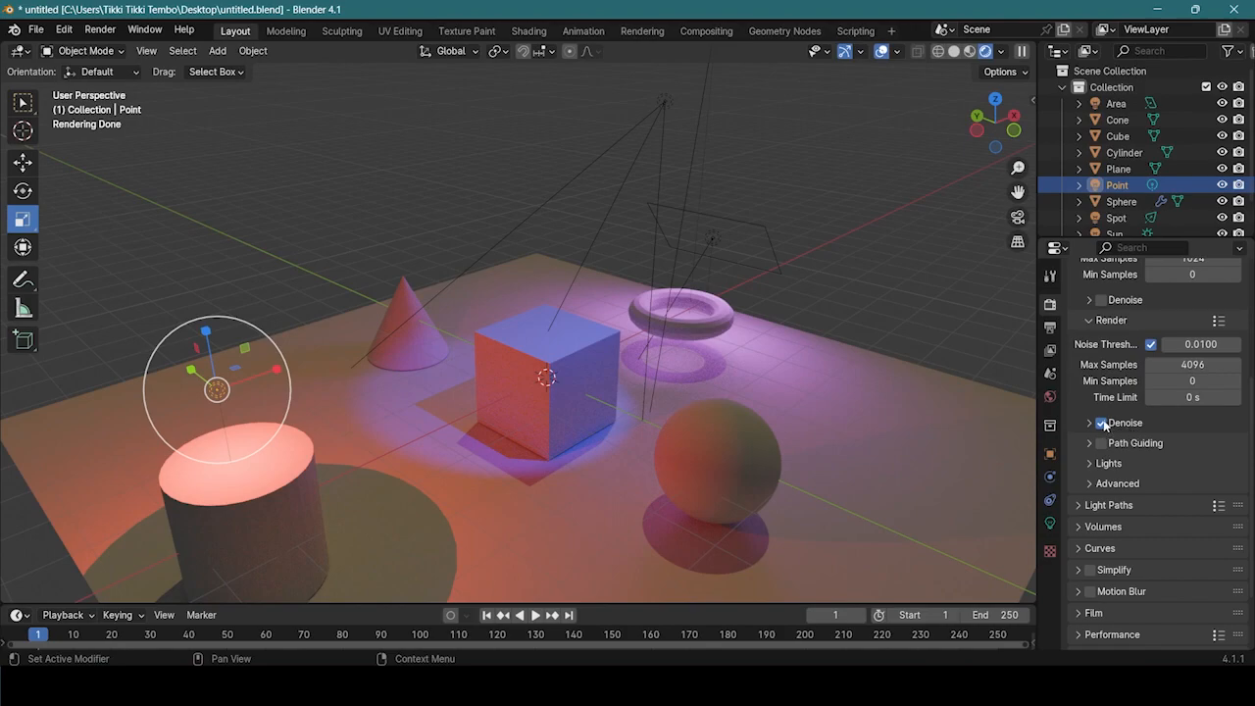
pyautogui.scroll(6, 1124, 531)
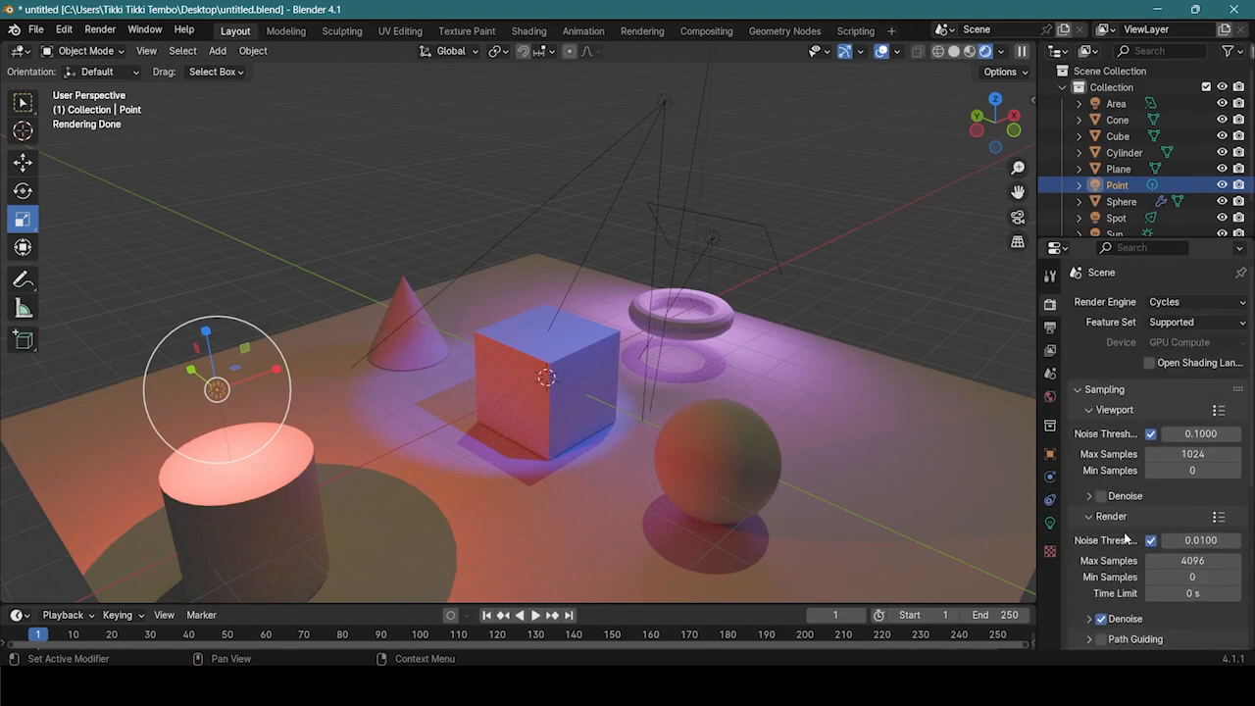
# - Look through the remaining Cycles render sections and expand Bake to inspect its influence, output and margin options
pyautogui.scroll(-7, 1078, 528)
pyautogui.click(1079, 560)
pyautogui.click(1077, 559)
pyautogui.scroll(-2, 1078, 530)
pyautogui.click(1077, 528)
pyautogui.click(1075, 529)
pyautogui.click(1080, 555)
pyautogui.click(1079, 555)
pyautogui.click(1086, 573)
pyautogui.scroll(-5, 1079, 566)
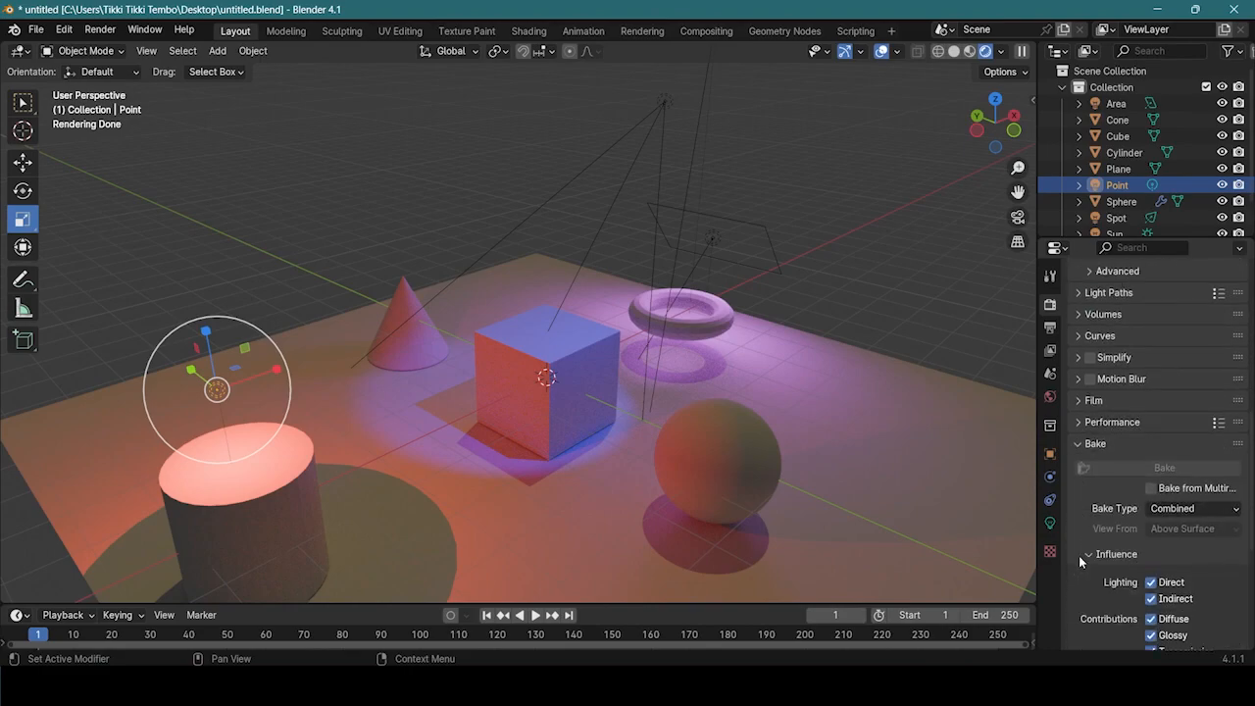
pyautogui.scroll(-5, 1099, 453)
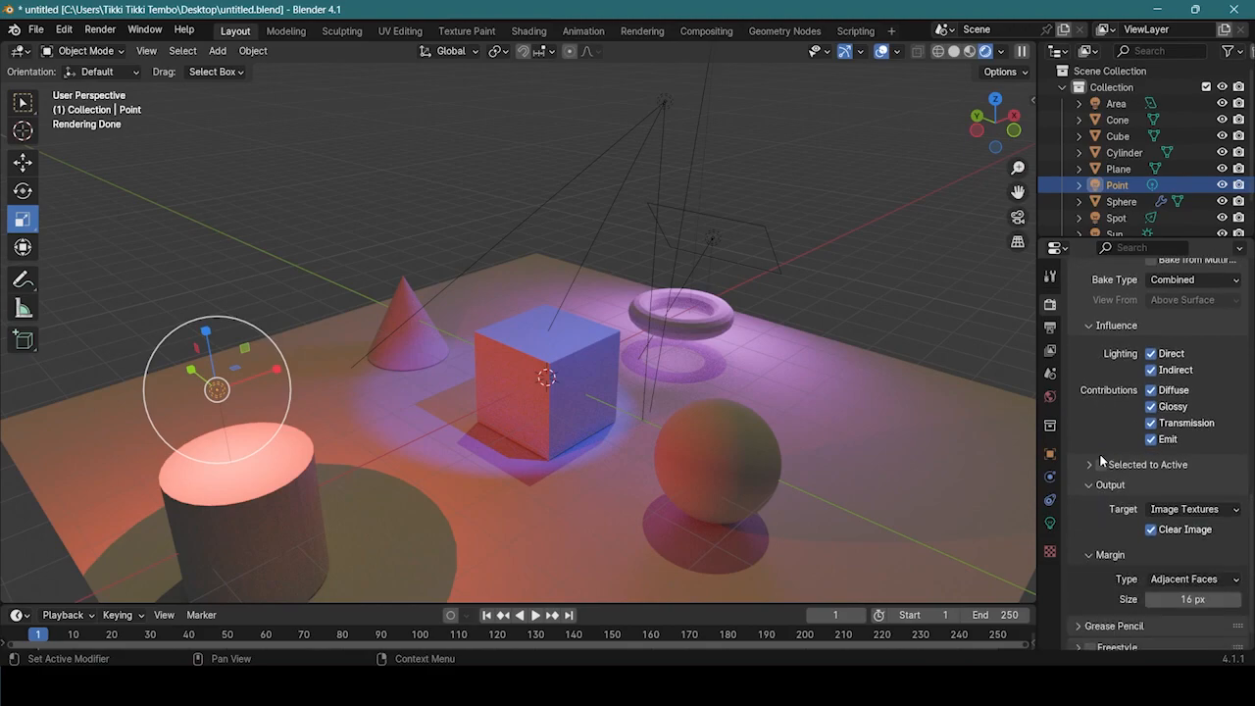
# - Select the Area light beside the torus and change its color to pale cyan
pyautogui.scroll(4, 1094, 432)
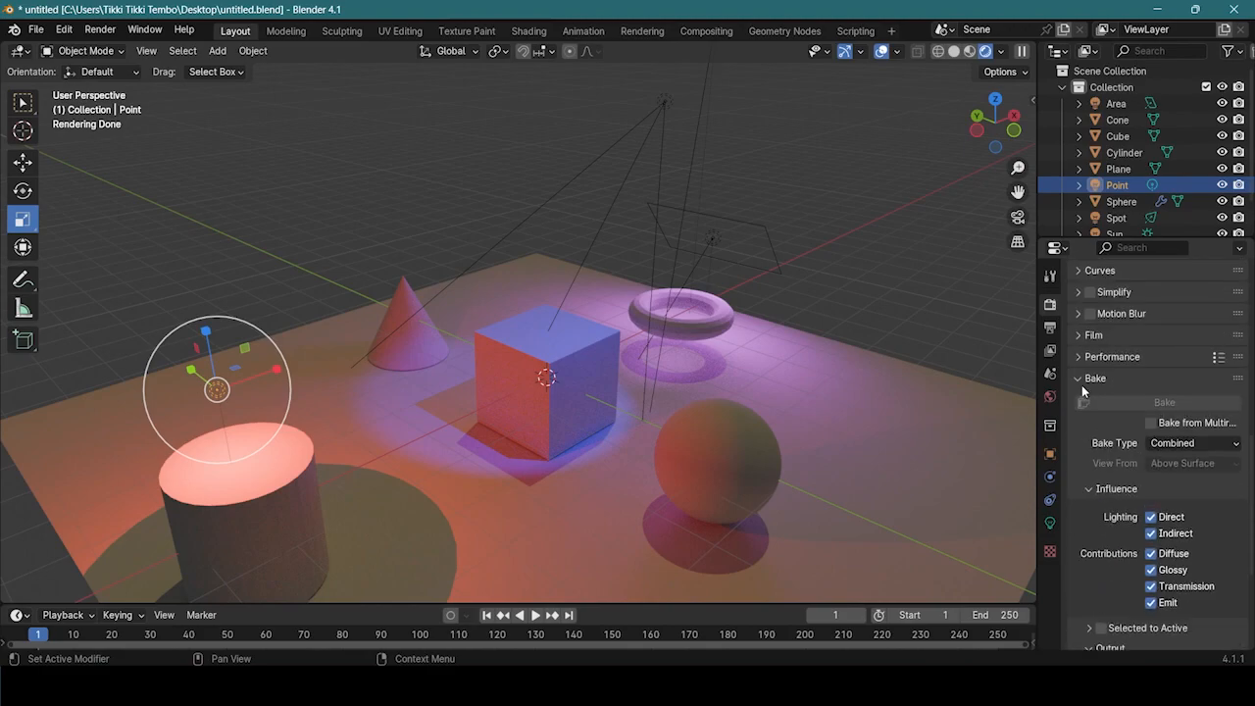
pyautogui.scroll(15, 1081, 384)
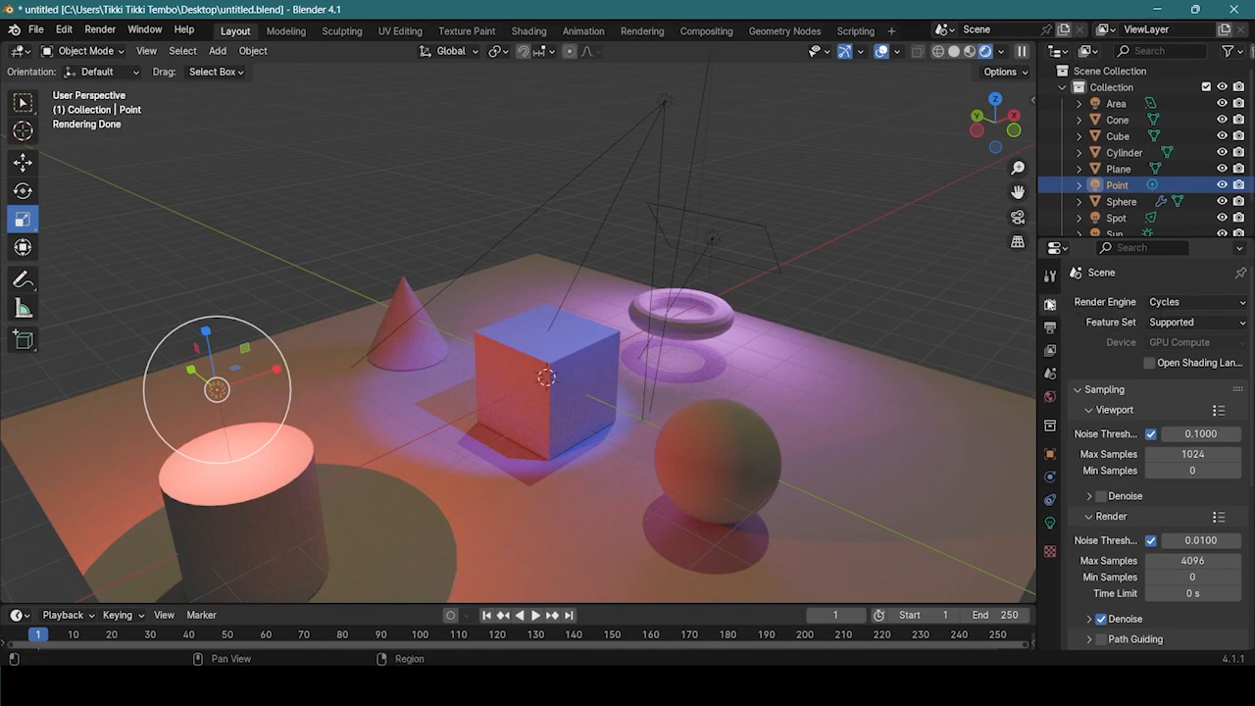
pyautogui.moveTo(709, 393); pyautogui.dragTo(689, 364, button='middle')
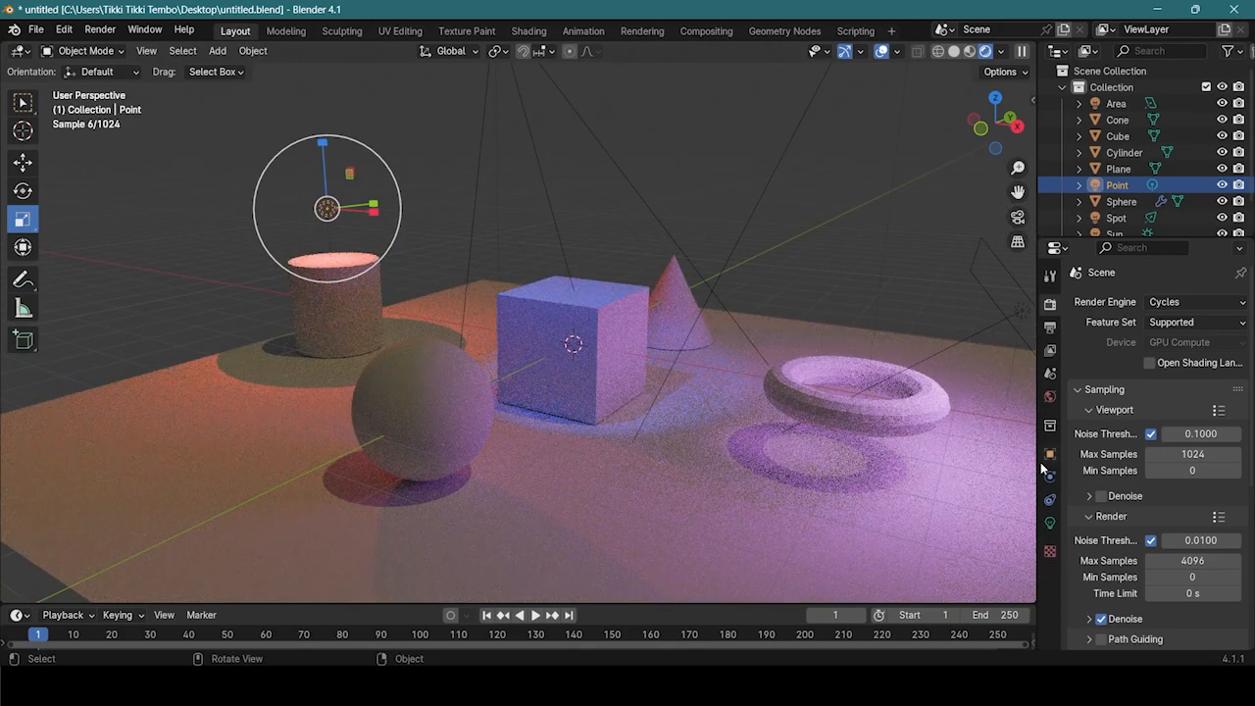
pyautogui.click(1049, 523)
pyautogui.click(976, 260)
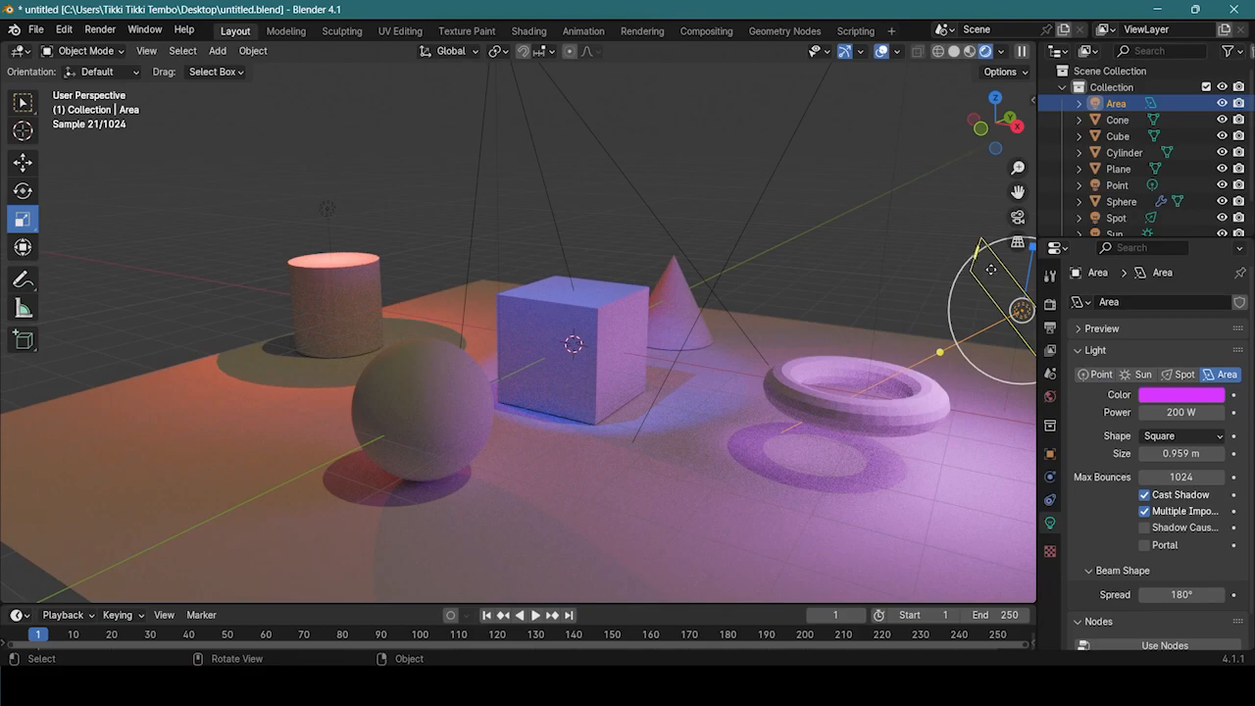
pyautogui.click(1155, 394)
pyautogui.moveTo(1121, 256); pyautogui.dragTo(1127, 210)
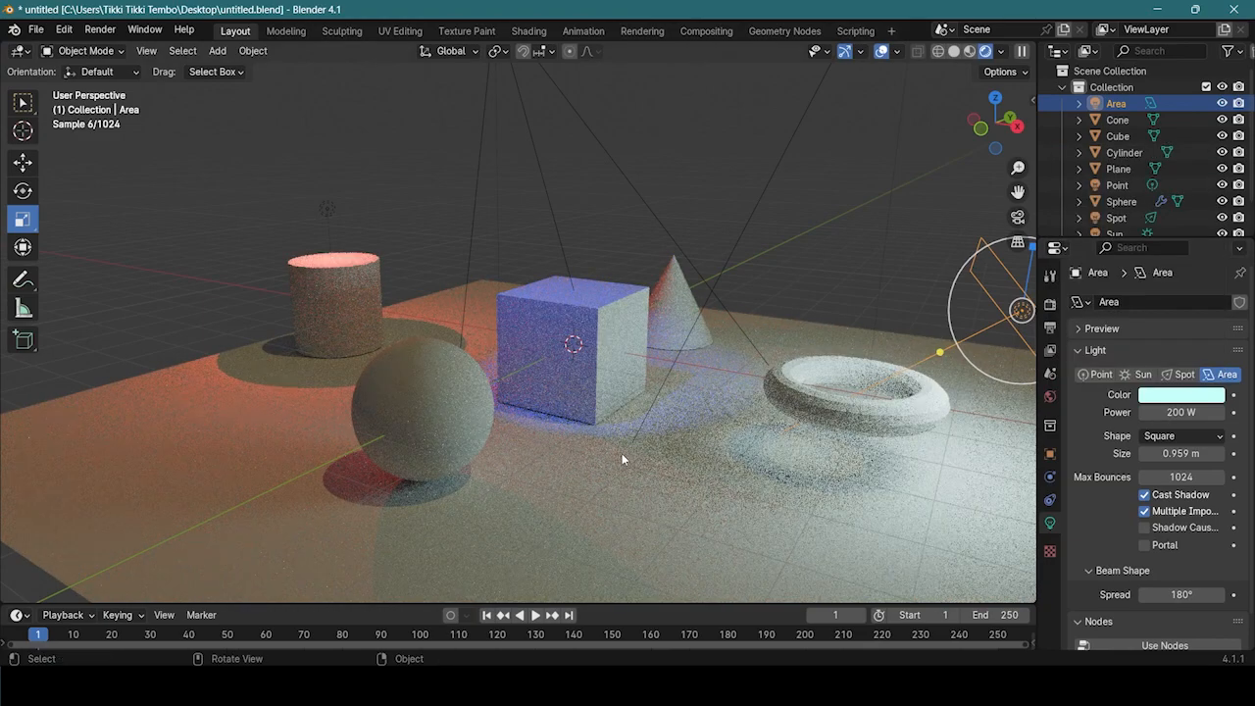
# - Select the Point light above the cylinder and change its color to purple
pyautogui.click(329, 209)
pyautogui.click(1182, 394)
pyautogui.moveTo(1138, 201)
pyautogui.mouseDown()
pyautogui.moveTo(1199, 212)
pyautogui.moveTo(1198, 236)
pyautogui.mouseUp()
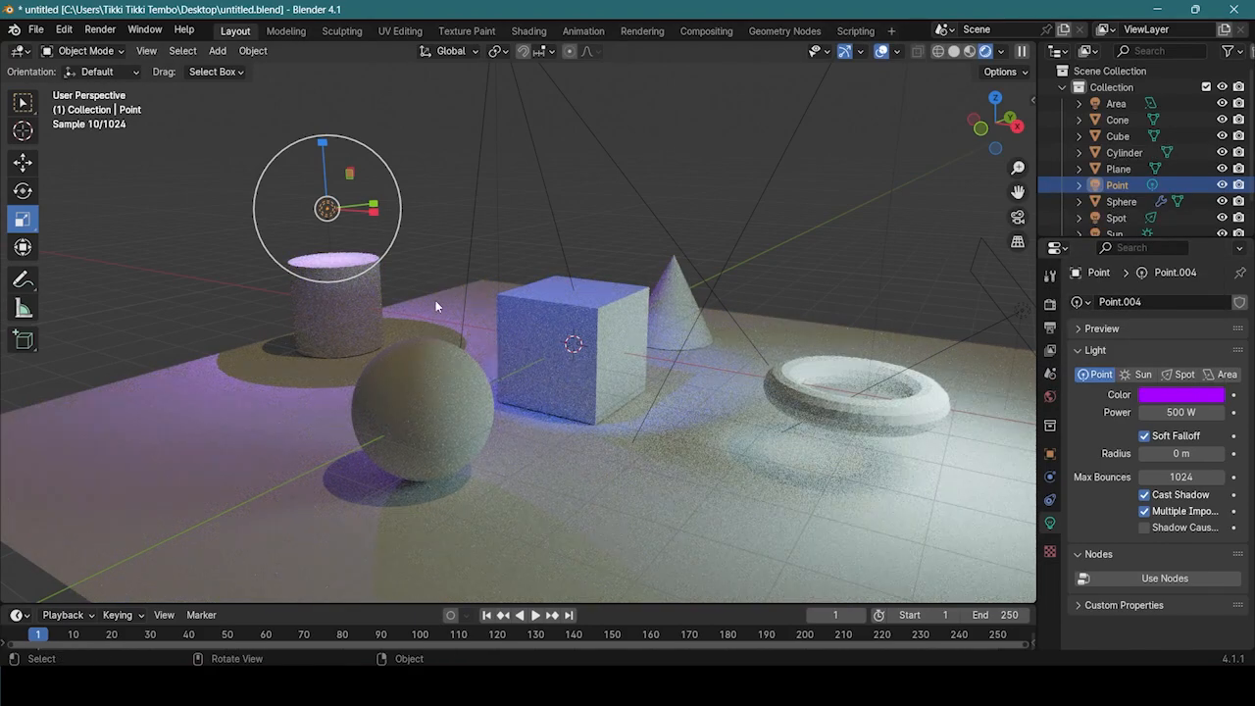
# - Raise the Point light and shift it horizontally away from the cylinder
pyautogui.click(23, 192)
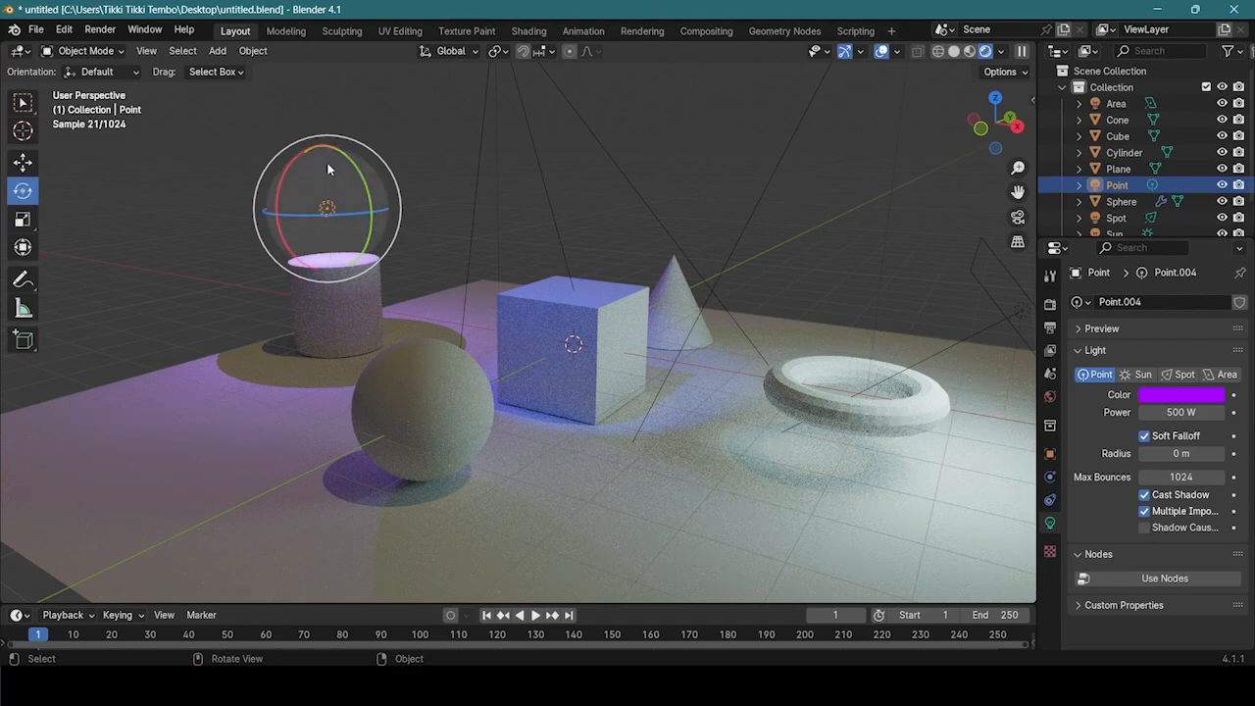
pyautogui.hotkey('shift', 'space')
pyautogui.press('g')
pyautogui.moveTo(325, 163); pyautogui.dragTo(322, 90)
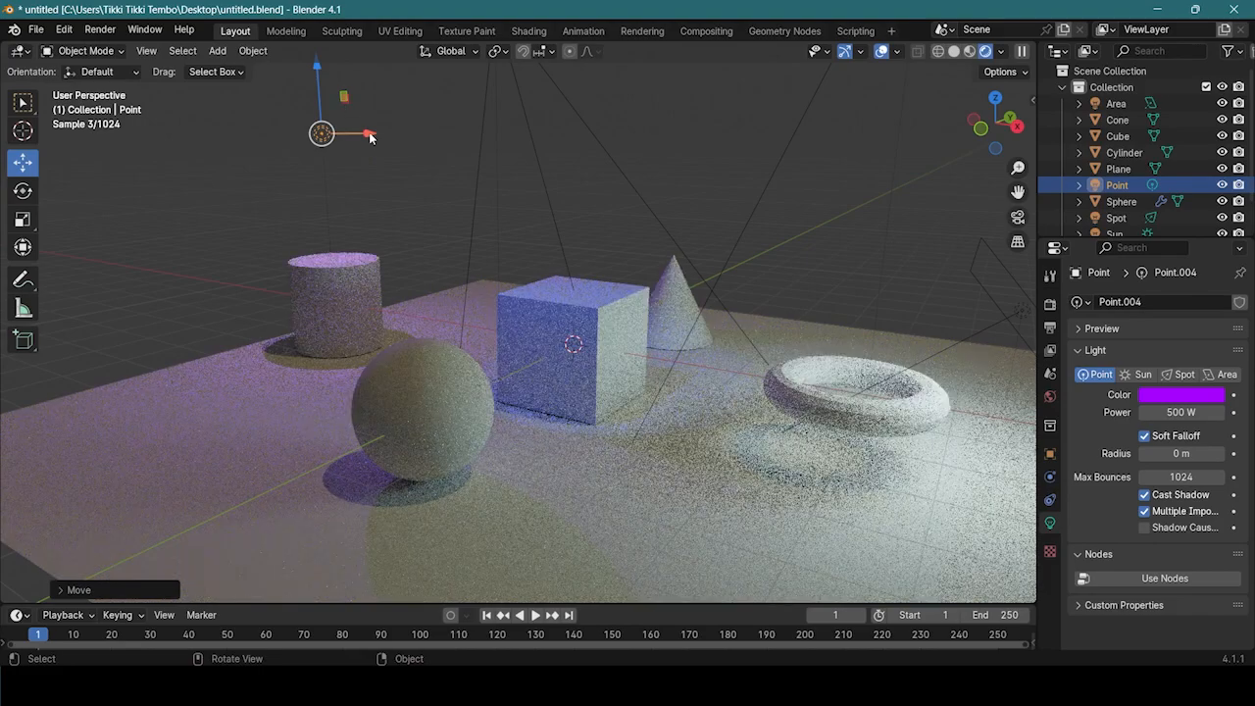
pyautogui.moveTo(370, 138); pyautogui.dragTo(530, 192)
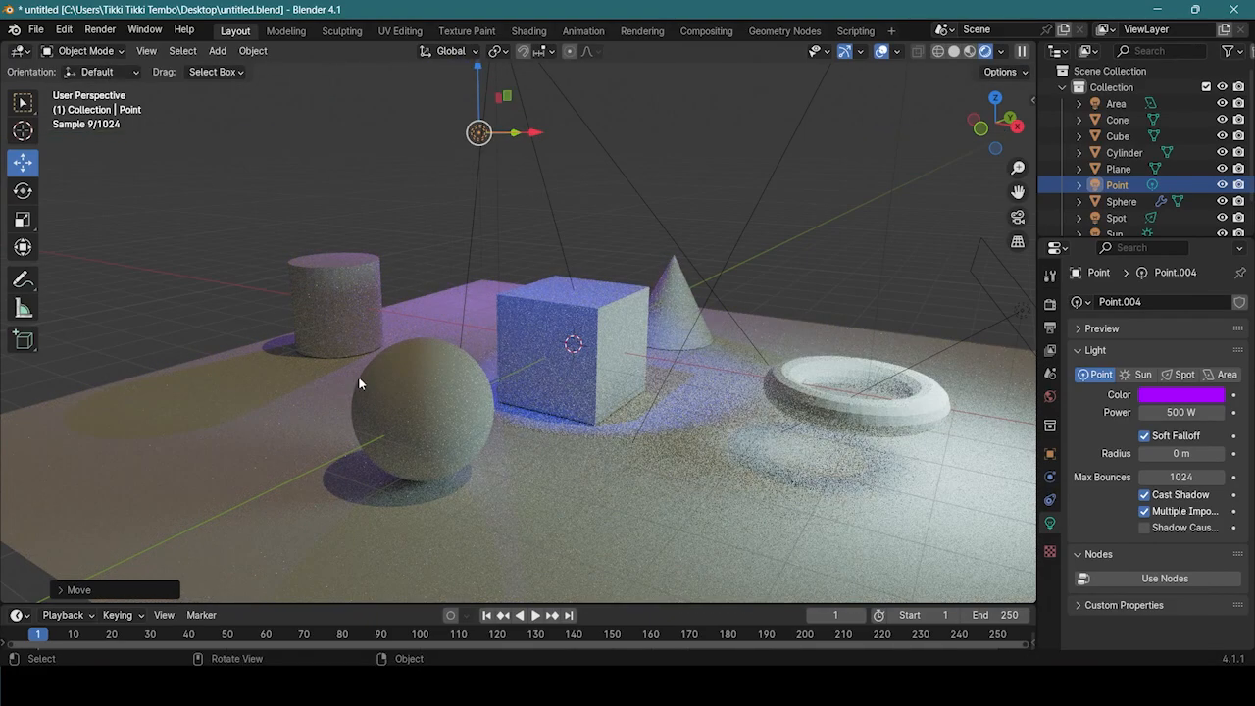
# - Examine the Cycles lighting and shadows on the shapes from above and from several sides
pyautogui.scroll(-3, 463, 315)
pyautogui.moveTo(467, 313); pyautogui.dragTo(580, 410, button='middle')
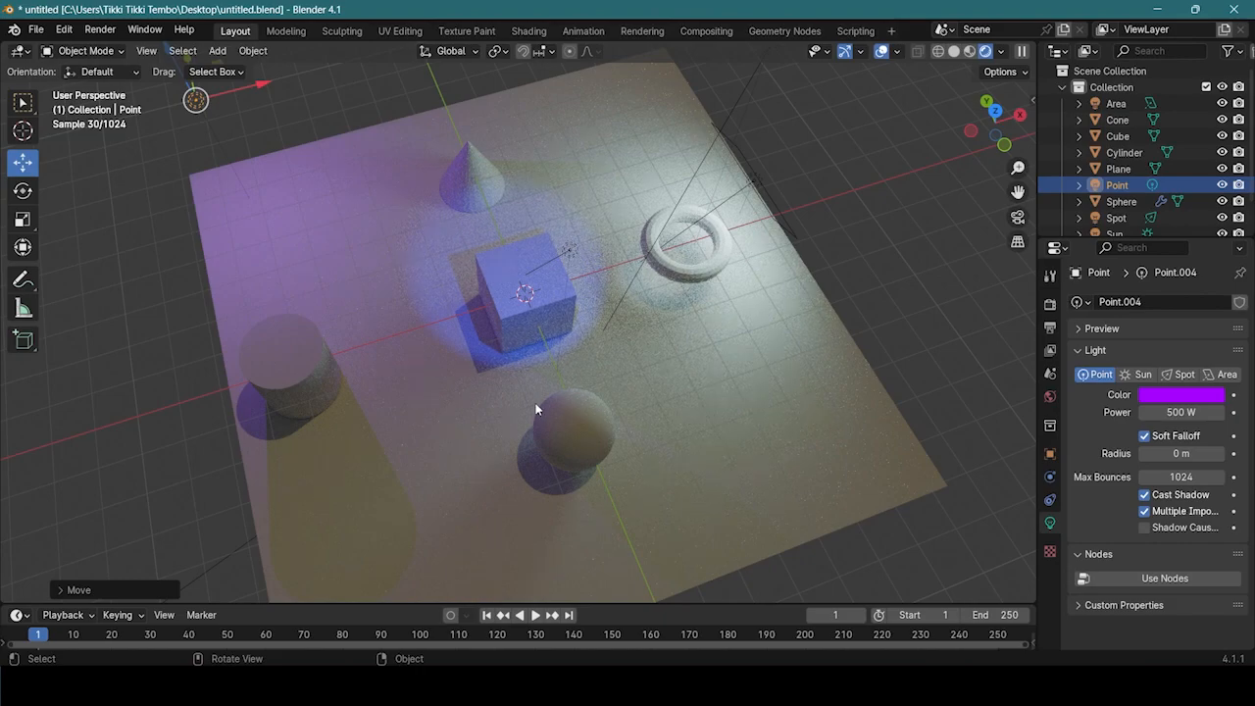
pyautogui.moveTo(537, 410); pyautogui.dragTo(567, 382, button='middle')
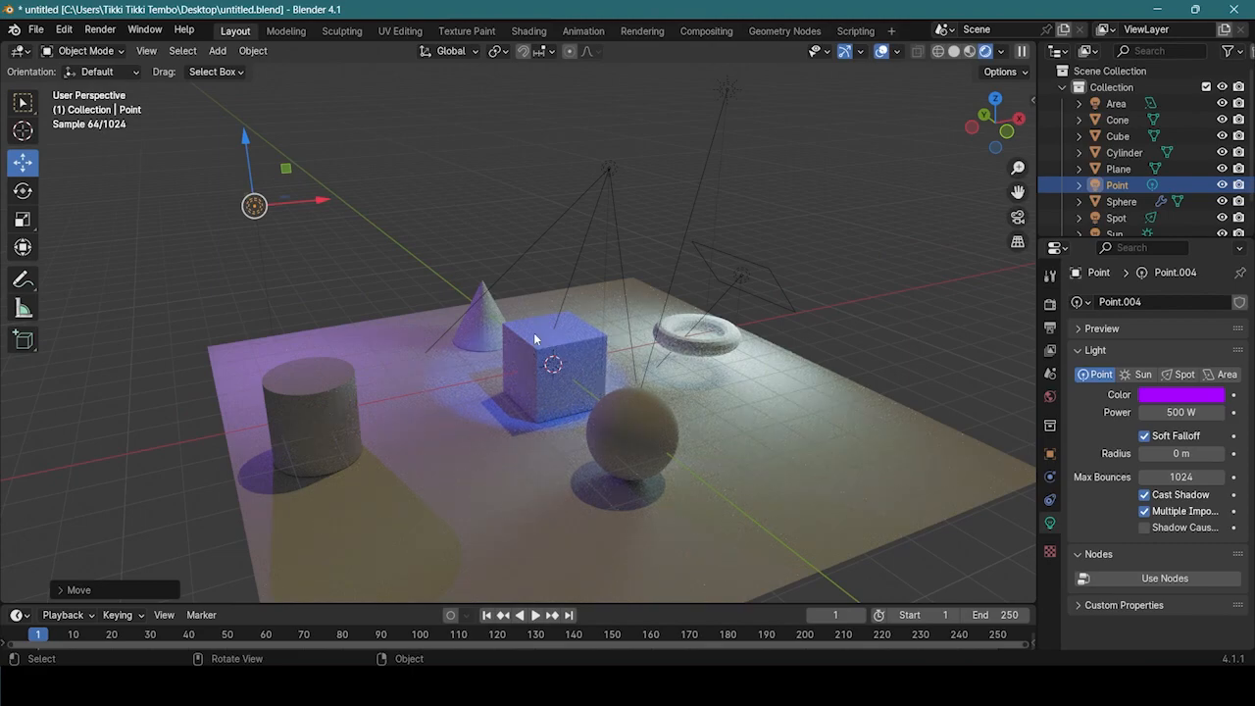
pyautogui.scroll(2, 499, 396)
pyautogui.scroll(-2, 431, 442)
pyautogui.moveTo(404, 436); pyautogui.dragTo(530, 441, button='middle')
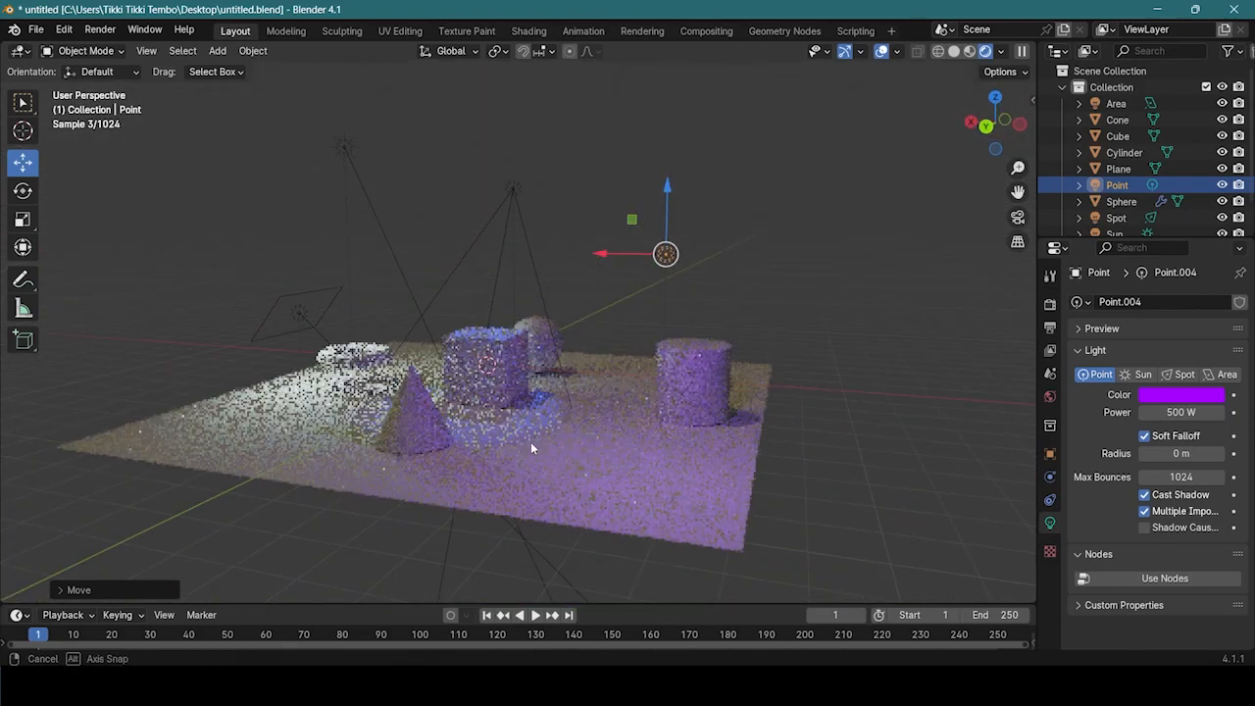
pyautogui.moveTo(531, 449); pyautogui.dragTo(716, 370, button='middle')
# - Set the render engine to EEVEE
pyautogui.click(1049, 303)
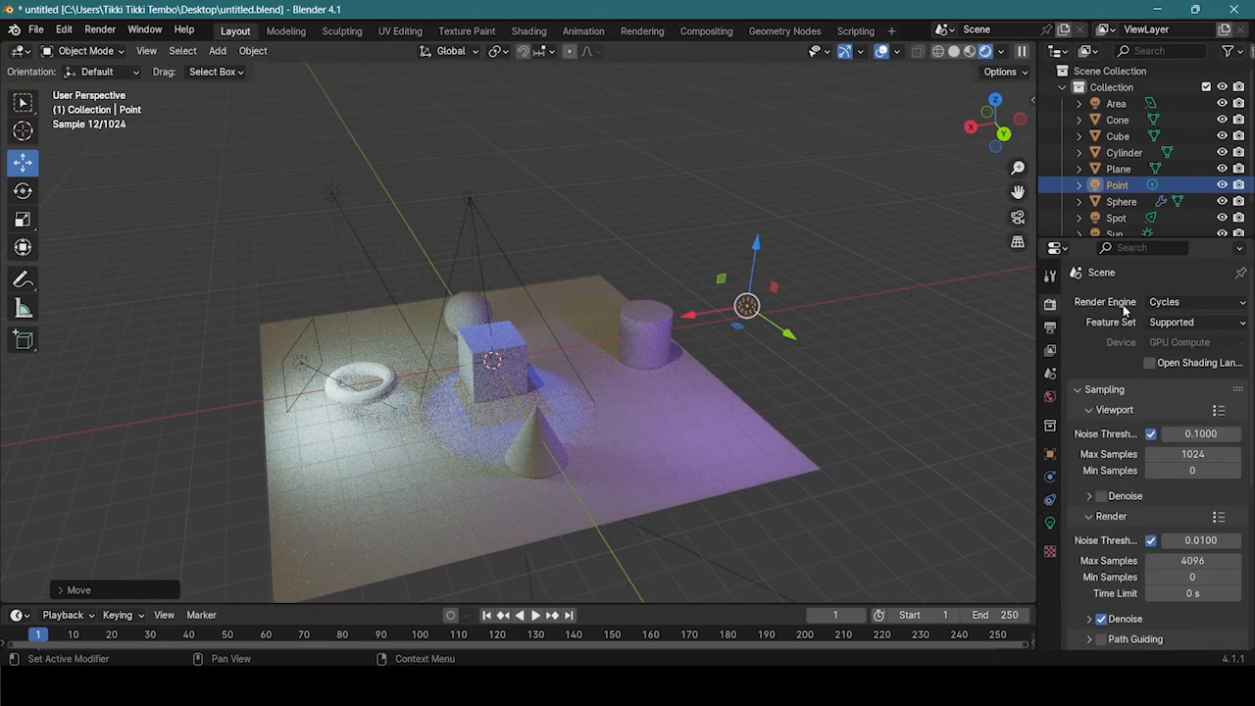
pyautogui.click(1181, 302)
pyautogui.click(1166, 323)
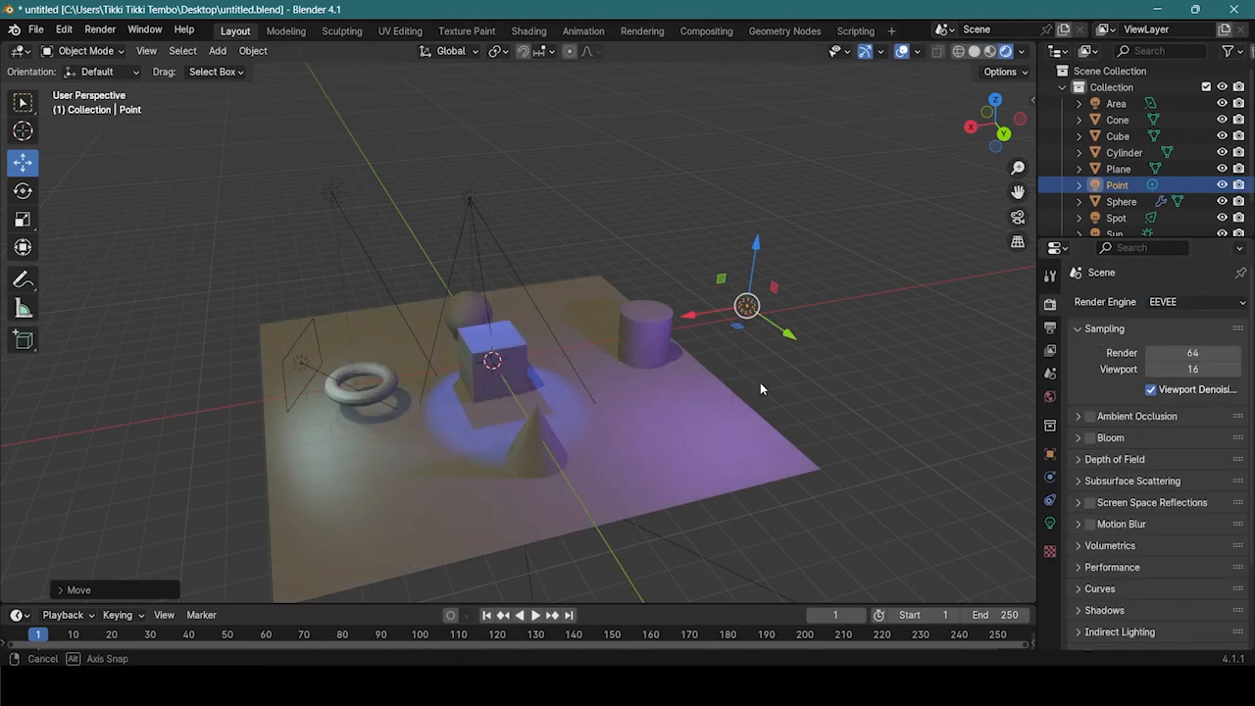
pyautogui.moveTo(760, 389); pyautogui.dragTo(727, 373, button='middle')
pyautogui.moveTo(684, 333); pyautogui.dragTo(691, 404, button='middle')
pyautogui.moveTo(292, 163); pyautogui.dragTo(868, 382)
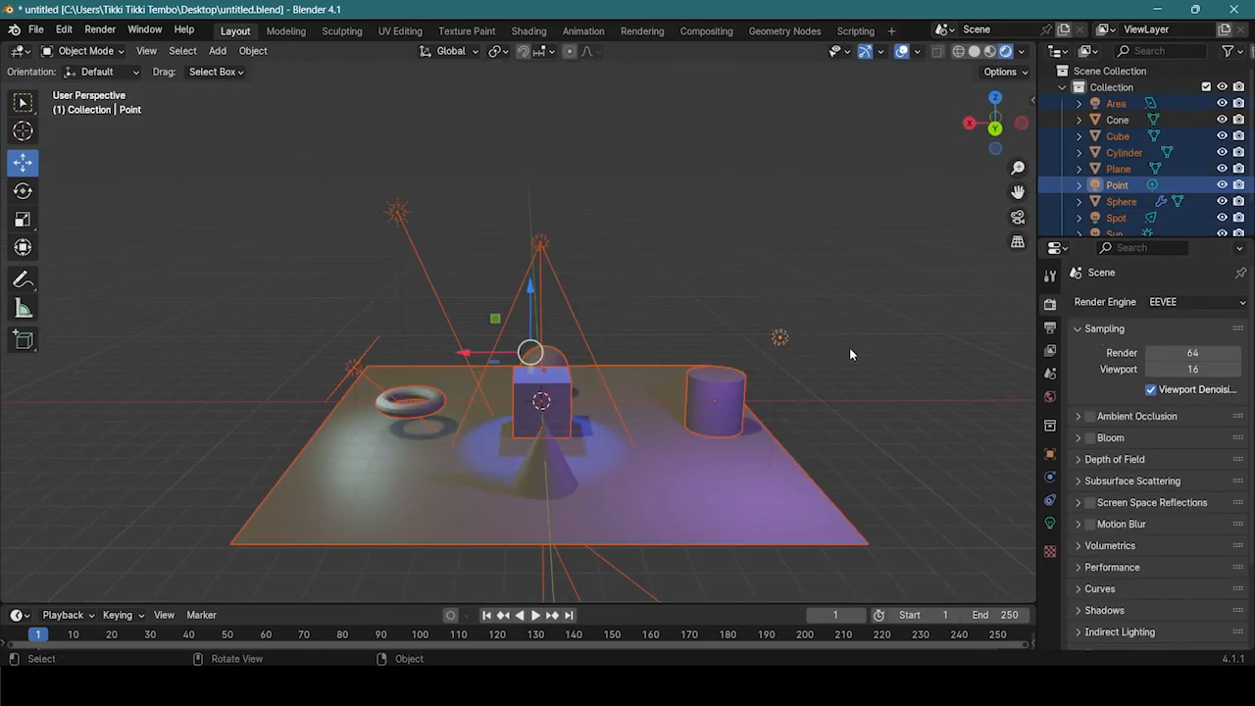
pyautogui.click(740, 247)
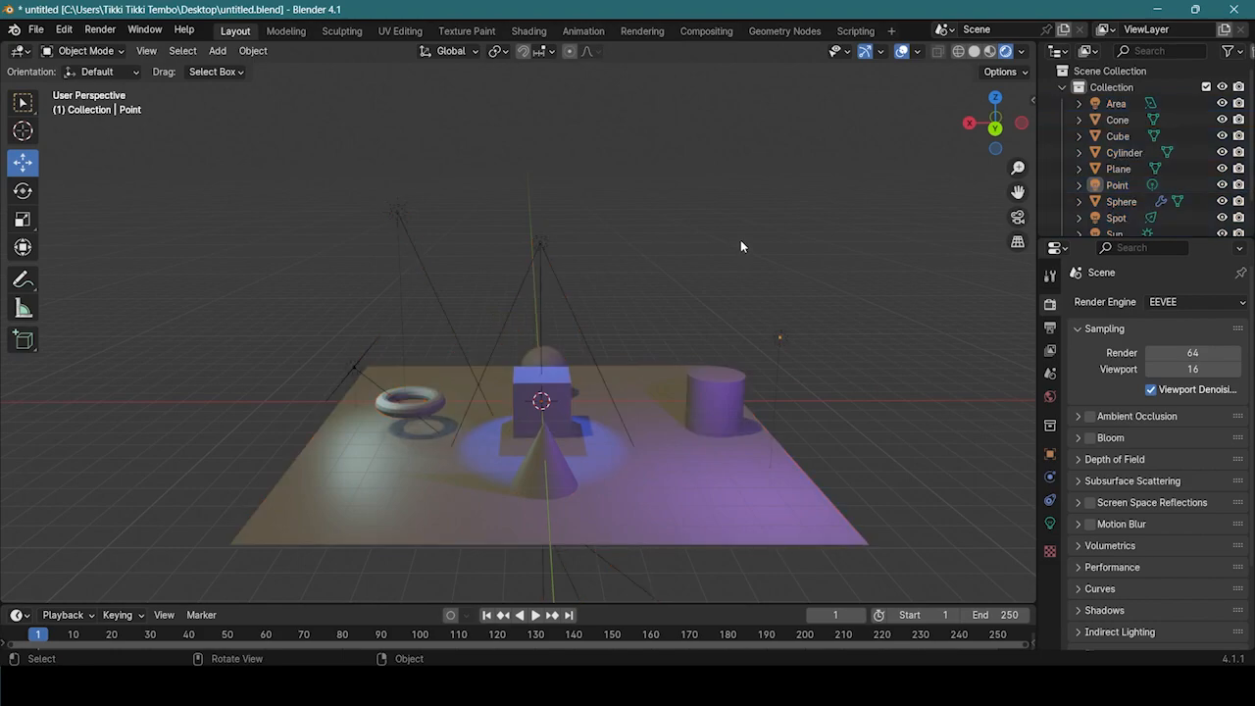
# - Delete the Area, Spot and Sun lights while keeping all the mesh shapes
pyautogui.press('a')
pyautogui.moveTo(741, 248); pyautogui.dragTo(518, 353, button='middle')
pyautogui.keyDown('shift'); pyautogui.click(569, 363); pyautogui.keyUp('shift')
pyautogui.moveTo(775, 303); pyautogui.dragTo(904, 232, button='middle')
pyautogui.scroll(1, 904, 238)
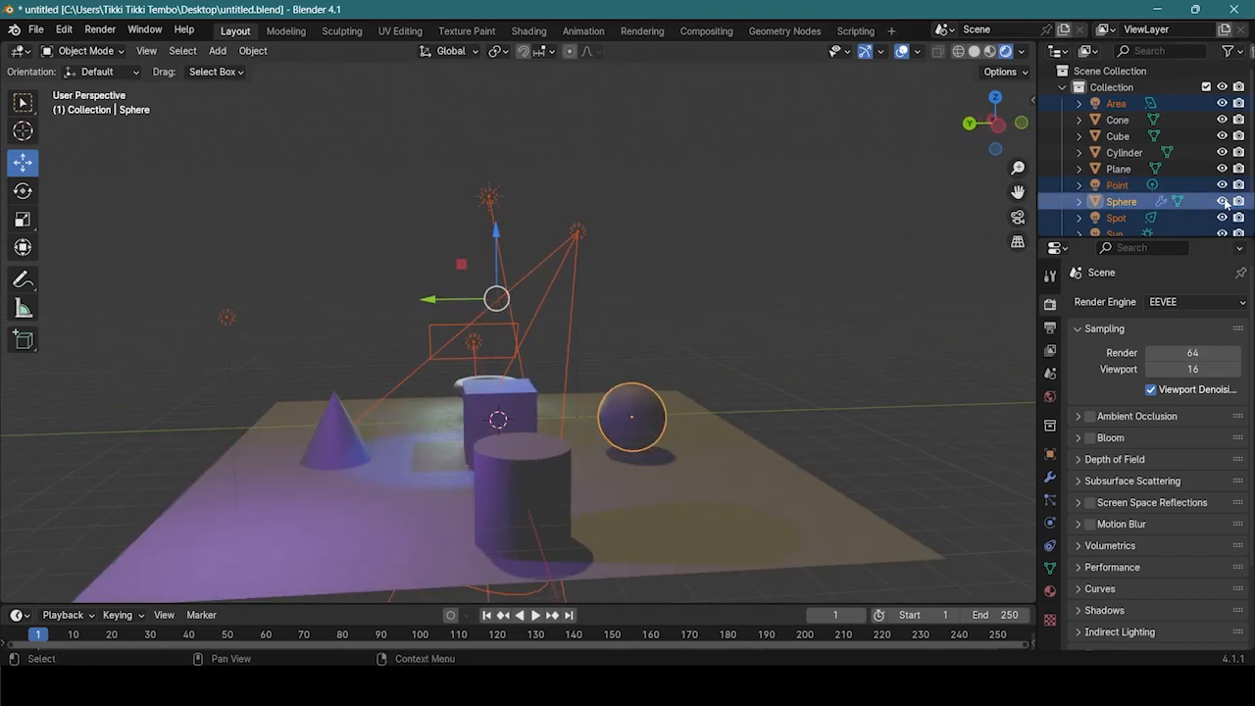
pyautogui.click(1128, 201)
pyautogui.moveTo(356, 157); pyautogui.dragTo(664, 332)
pyautogui.press('Delete')
# - Delete the remaining Point light and save the file
pyautogui.moveTo(196, 272); pyautogui.dragTo(262, 324)
pyautogui.press('Delete')
pyautogui.moveTo(376, 312); pyautogui.dragTo(669, 313, button='middle')
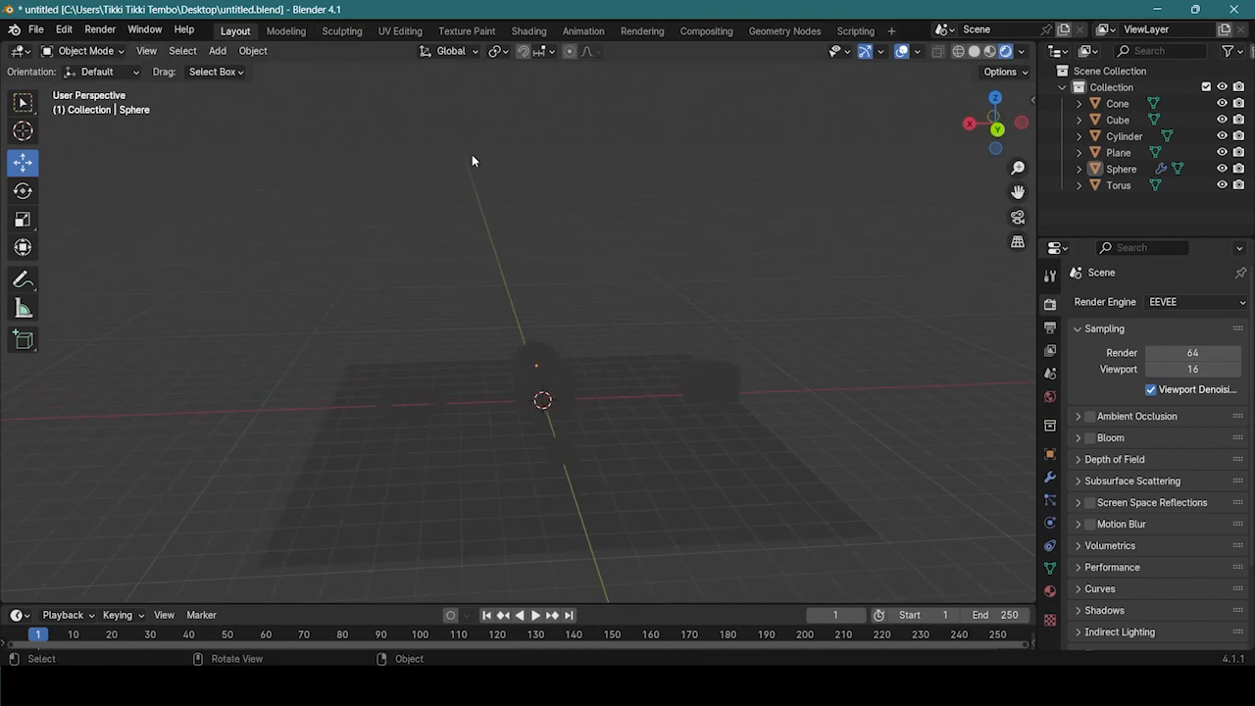
pyautogui.hotkey('ctrl', 's')
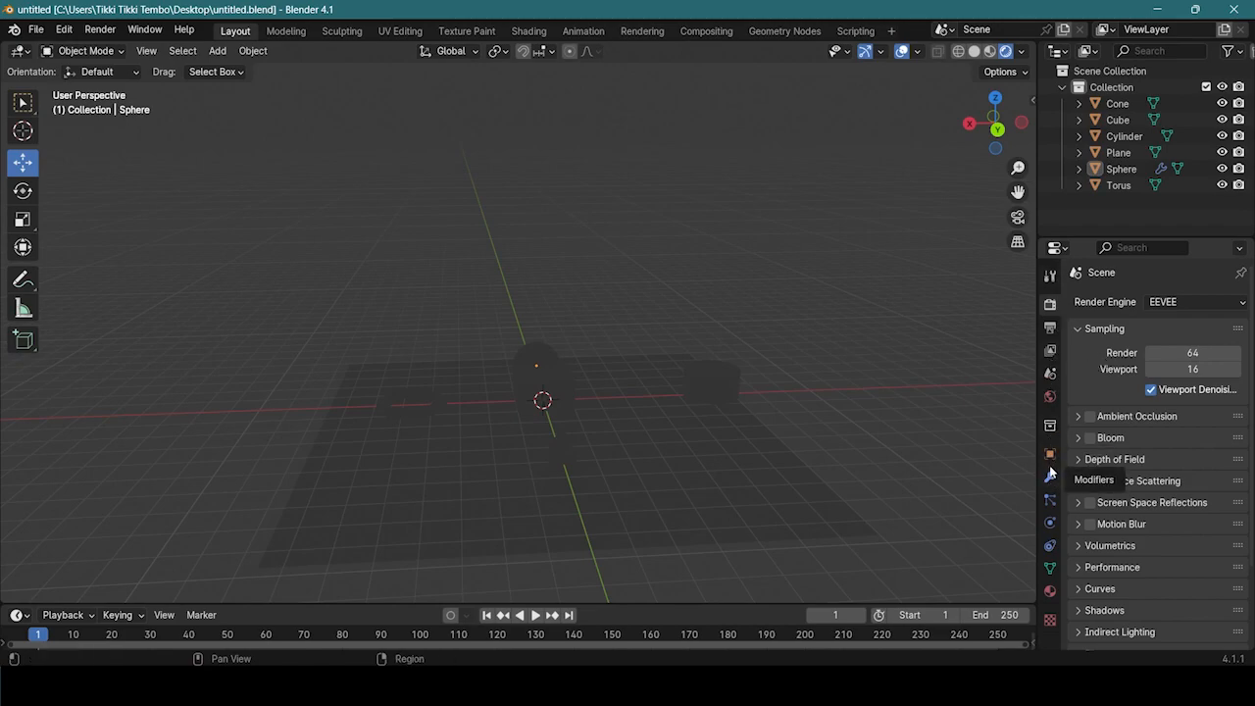
# - Assign an Environment Texture to the World background color, keeping Use Nodes enabled
pyautogui.click(1050, 397)
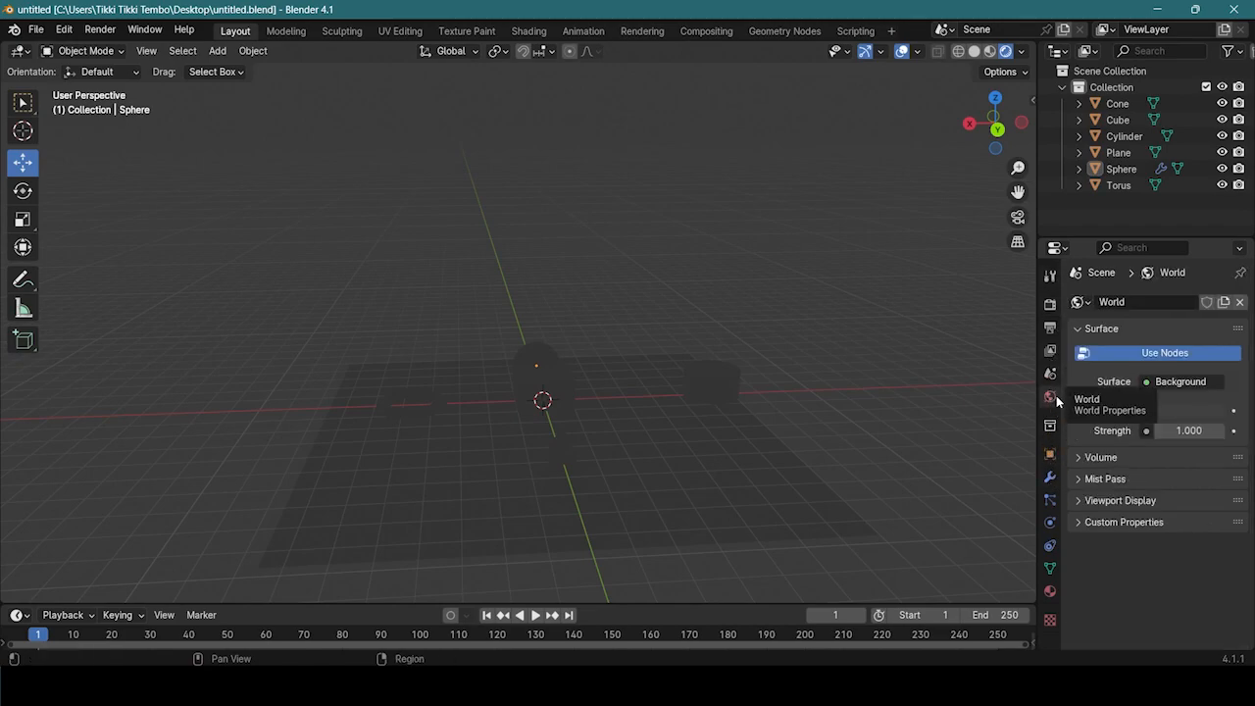
pyautogui.click(1132, 353)
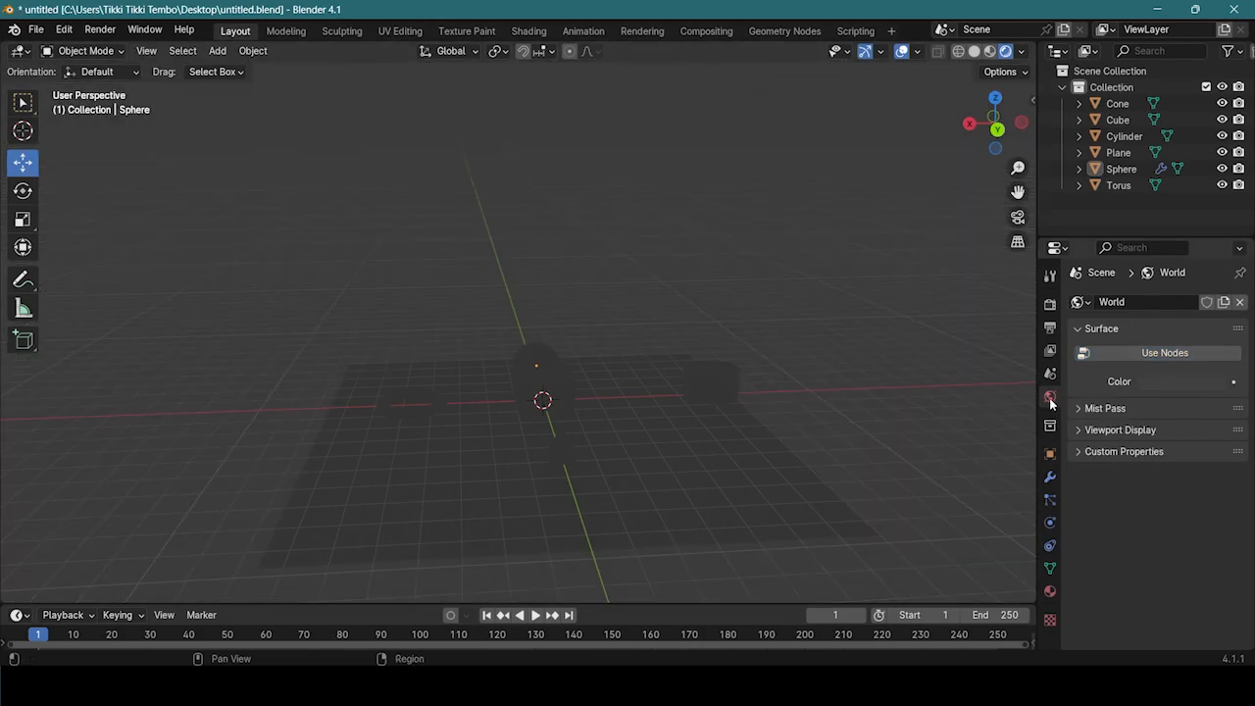
pyautogui.click(1154, 355)
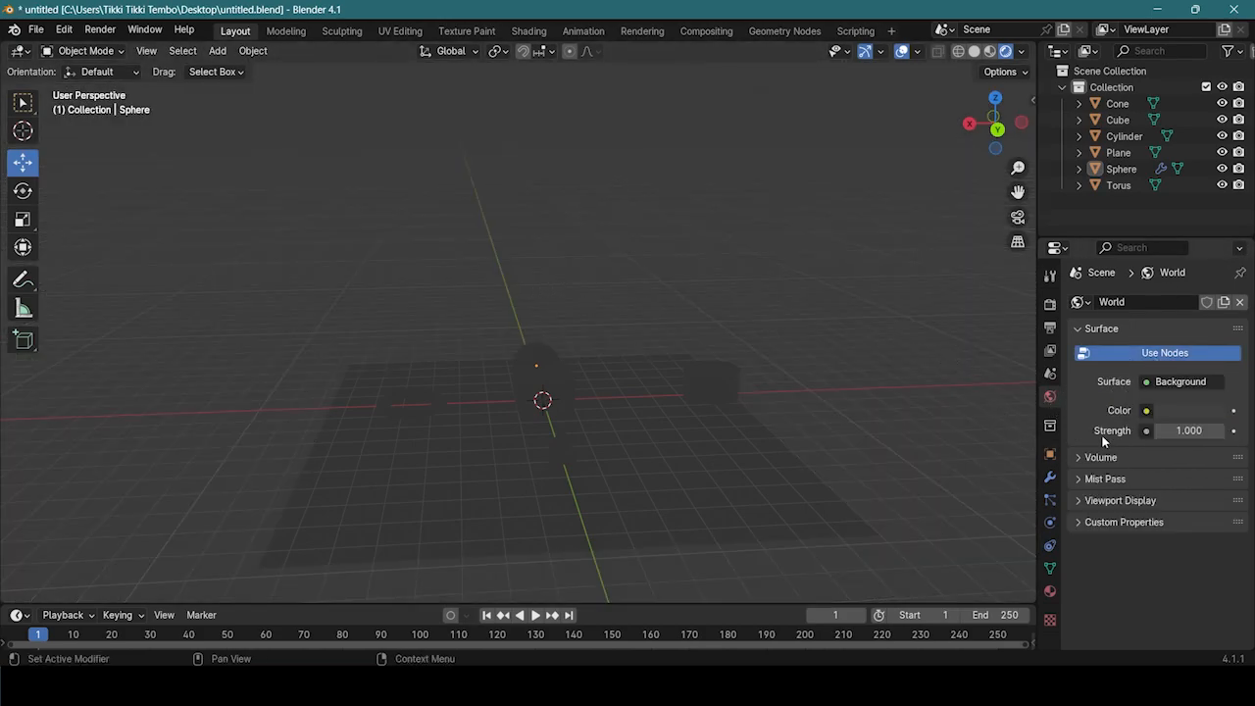
pyautogui.click(1148, 410)
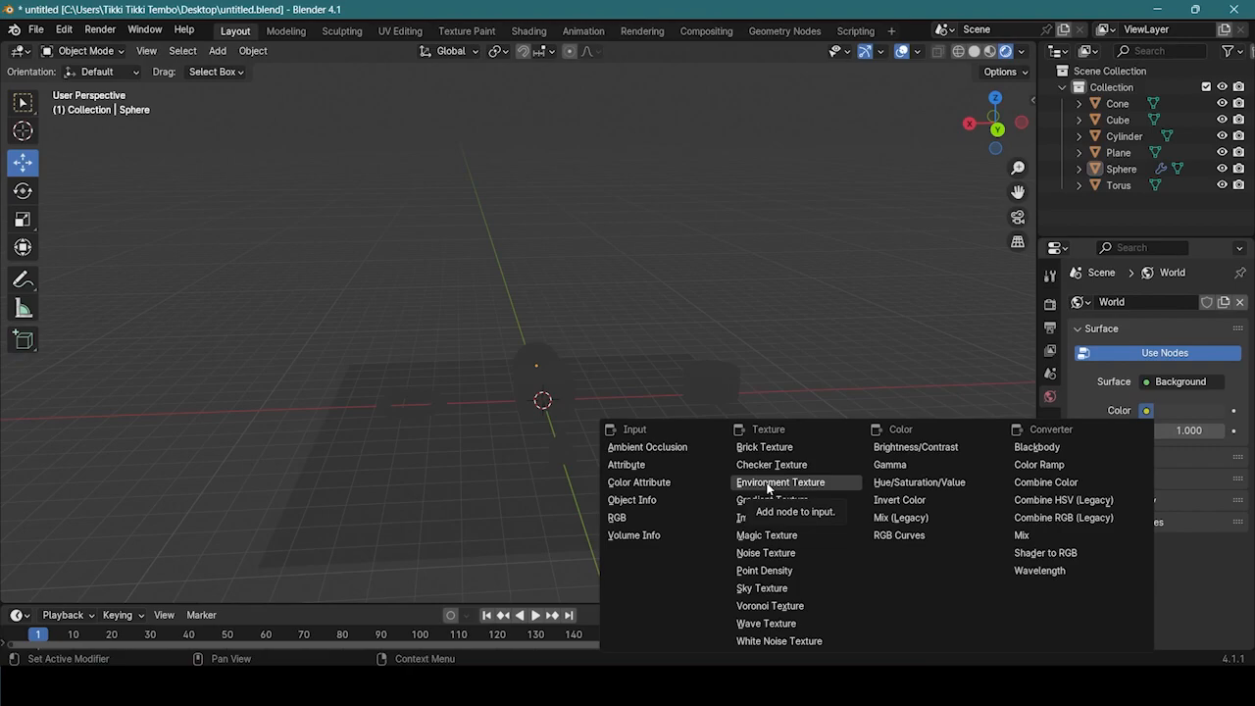
pyautogui.click(769, 484)
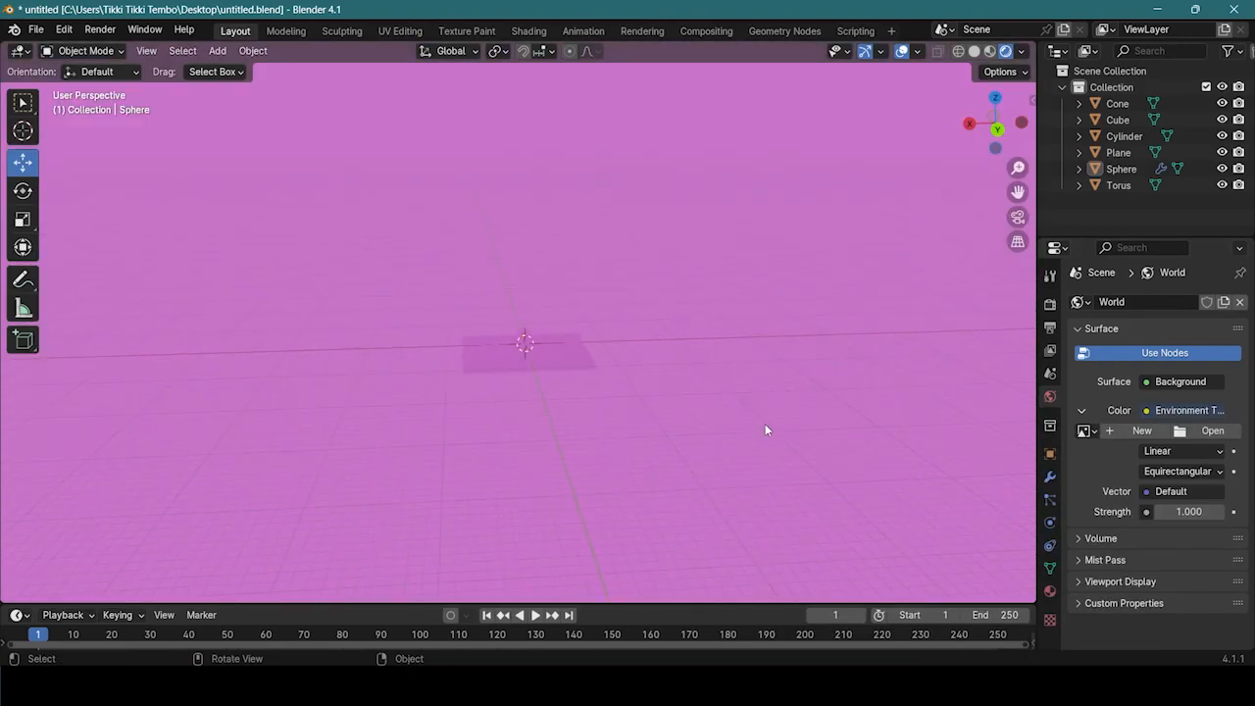
# - Load cobblestone_street_night_2k.hdr from the Downloads folder as the World's environment texture
pyautogui.moveTo(764, 429); pyautogui.dragTo(757, 394, button='middle')
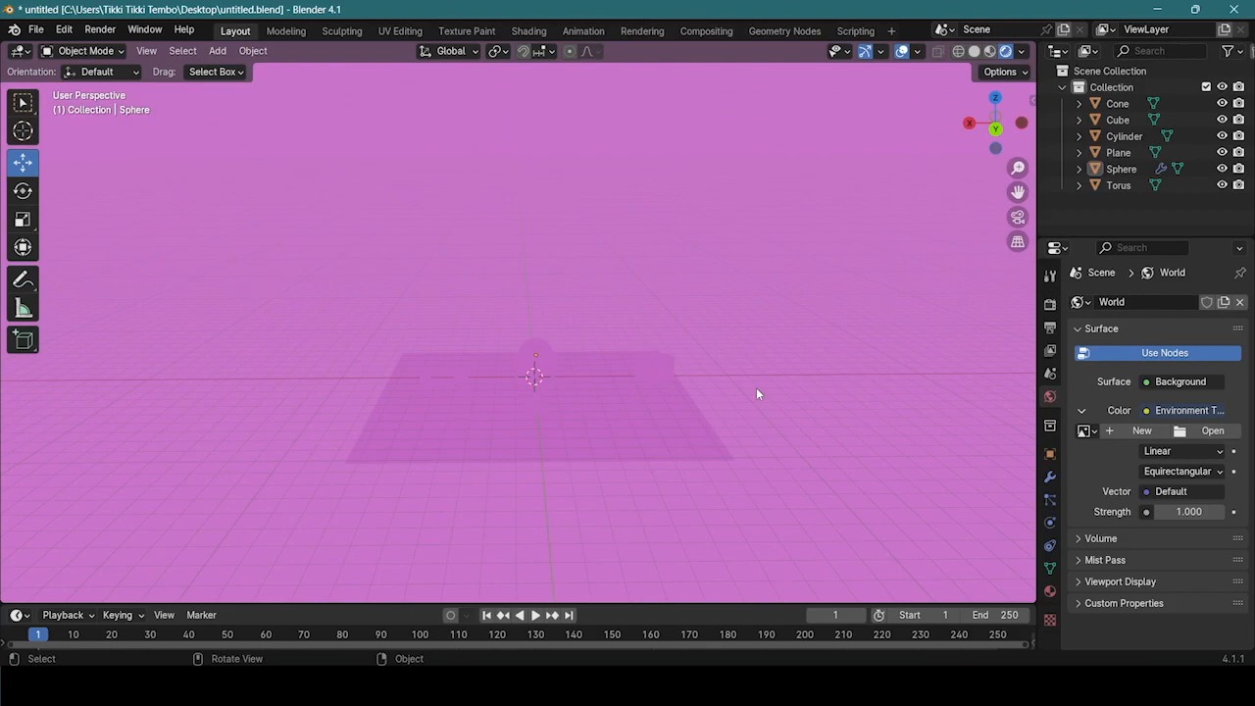
pyautogui.click(1205, 433)
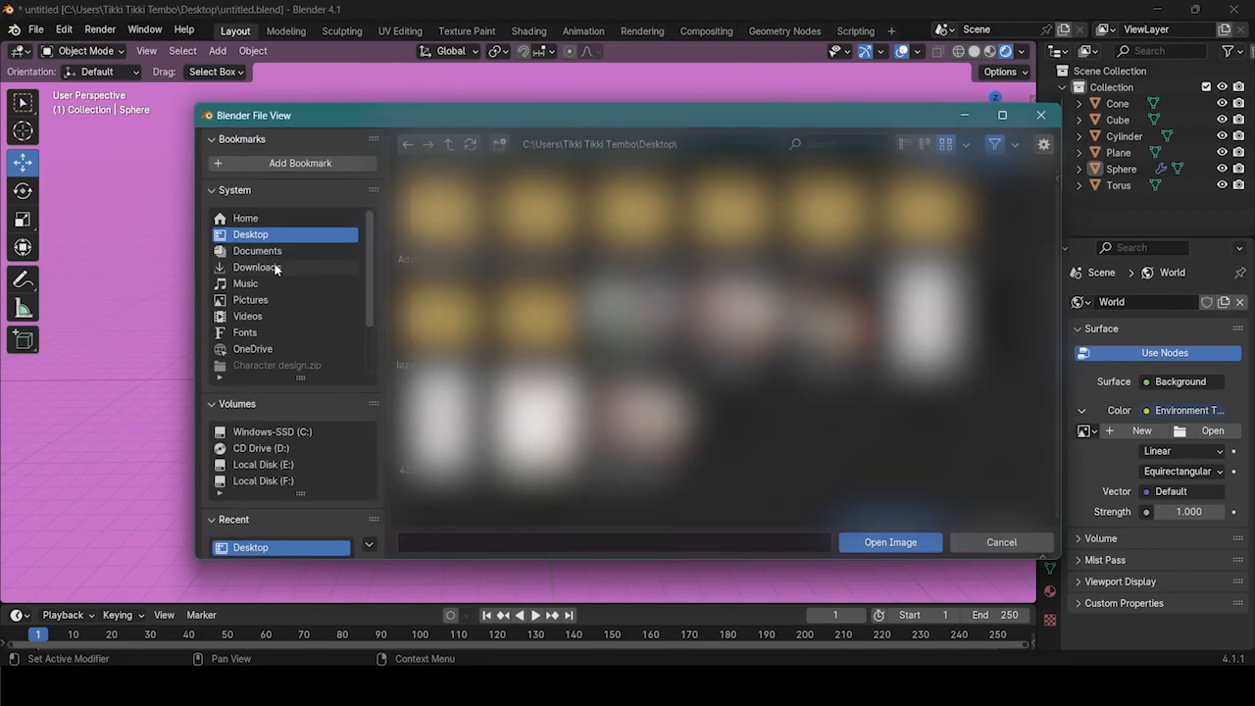
pyautogui.click(257, 266)
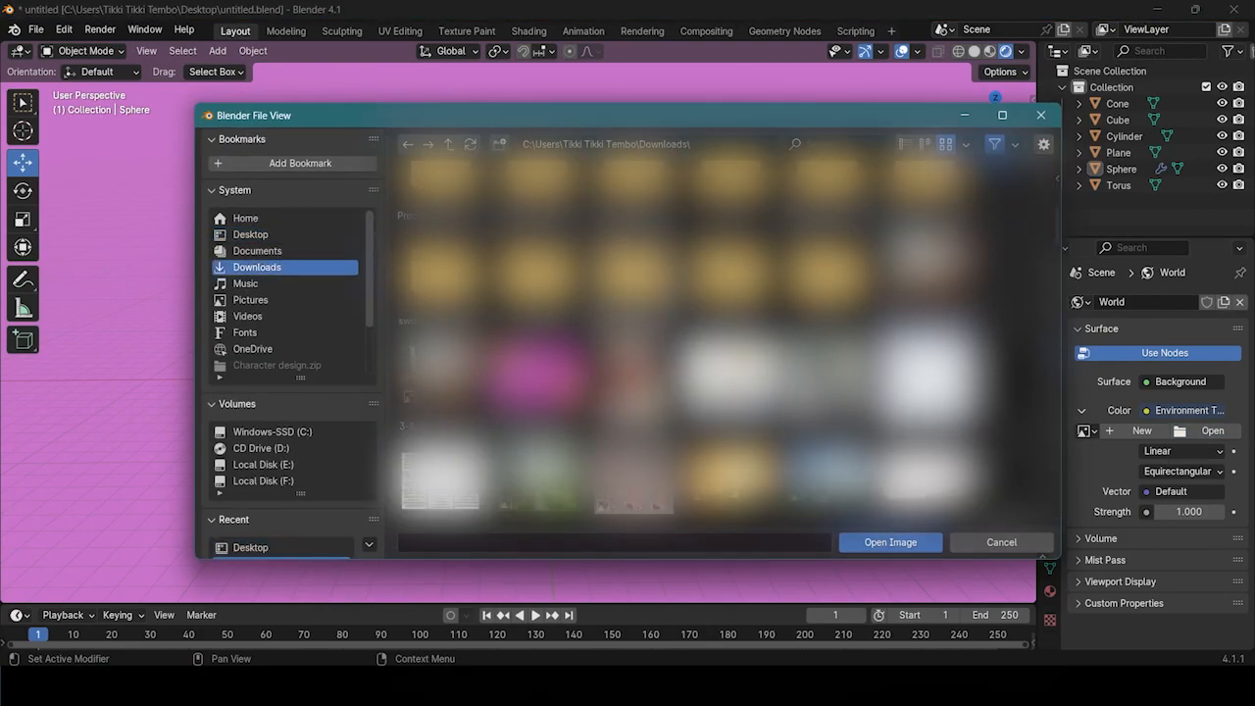
pyautogui.scroll(-4, 676, 294)
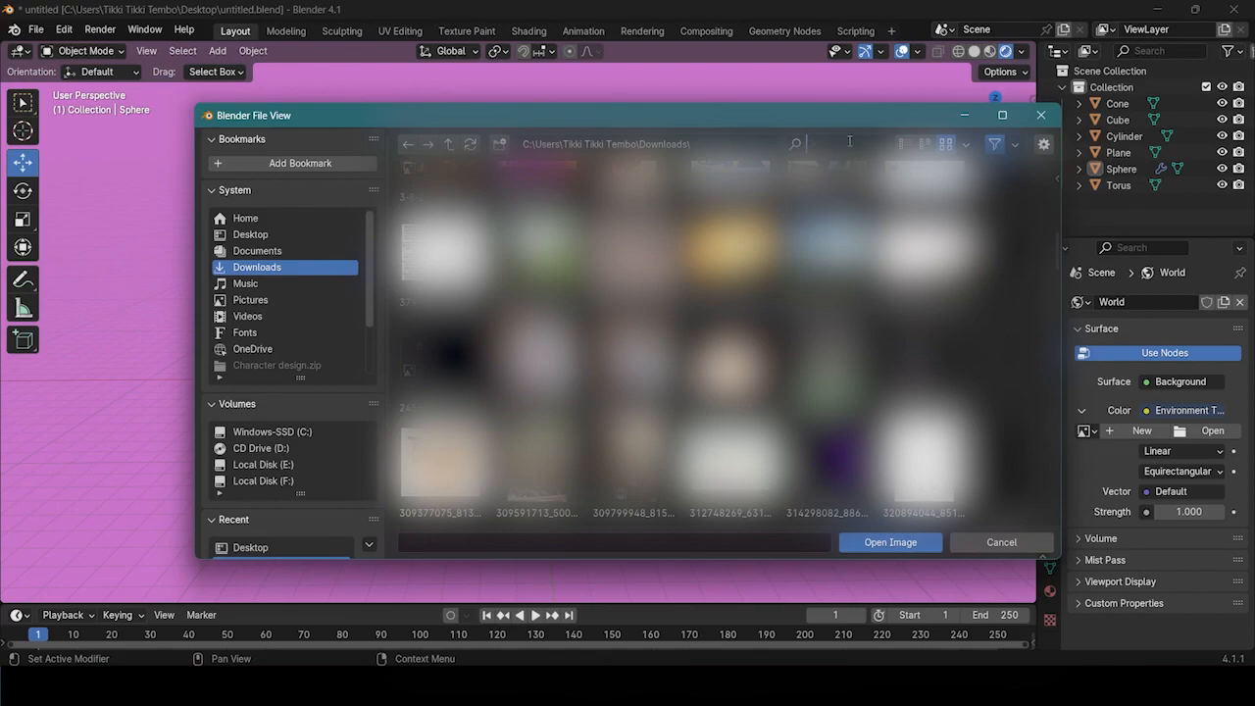
pyautogui.write('cobb')
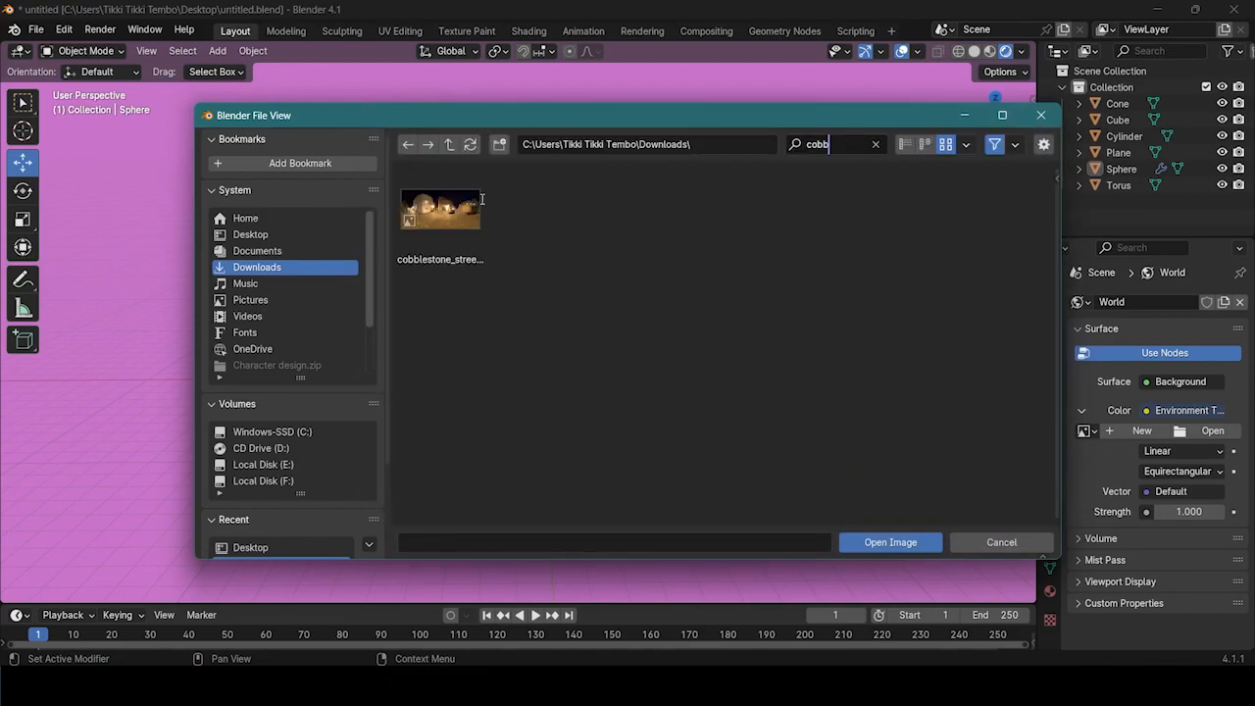
pyautogui.press('Return')
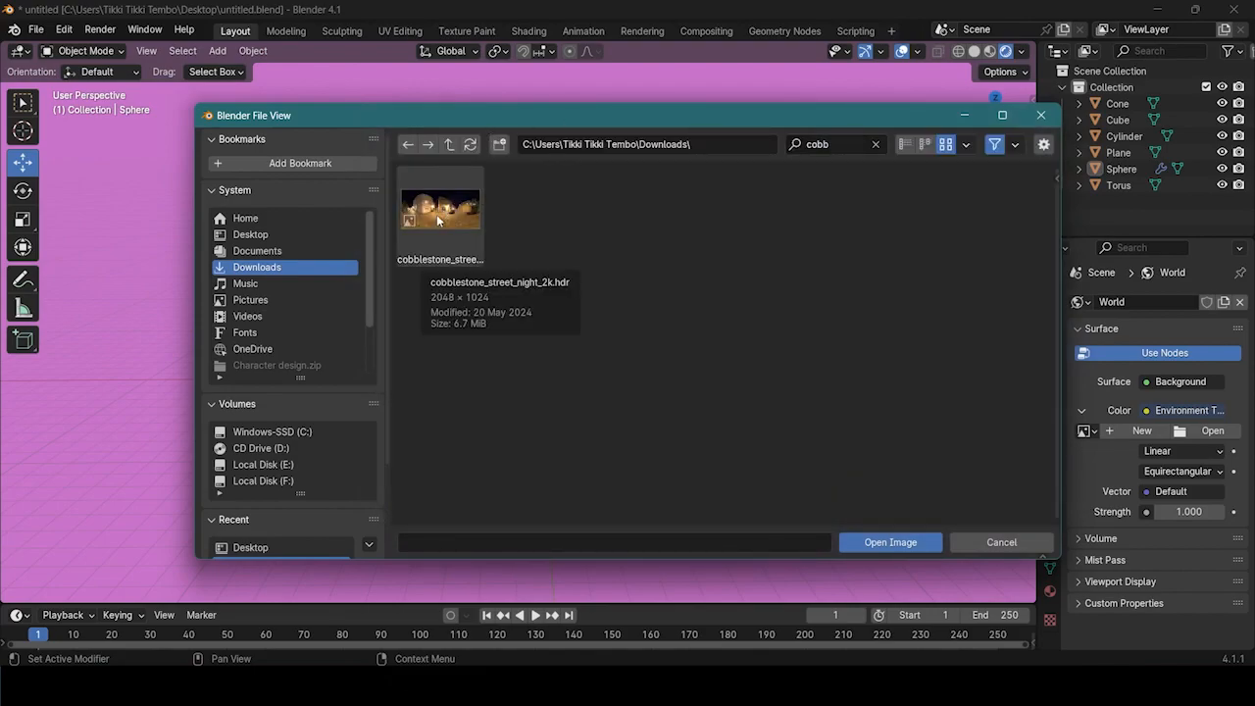
pyautogui.doubleClick(437, 214)
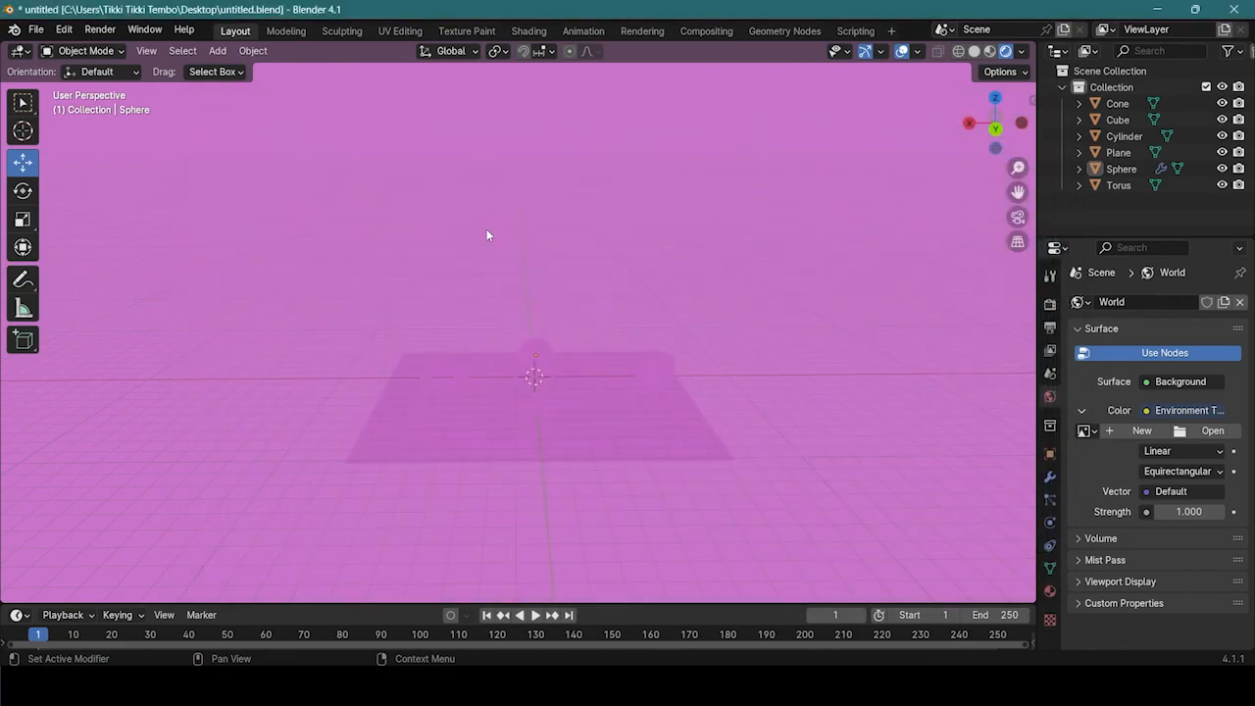
# - Move the cylinder slightly along the X axis towards the cube, and deselect it
pyautogui.moveTo(762, 379); pyautogui.dragTo(854, 371, button='middle')
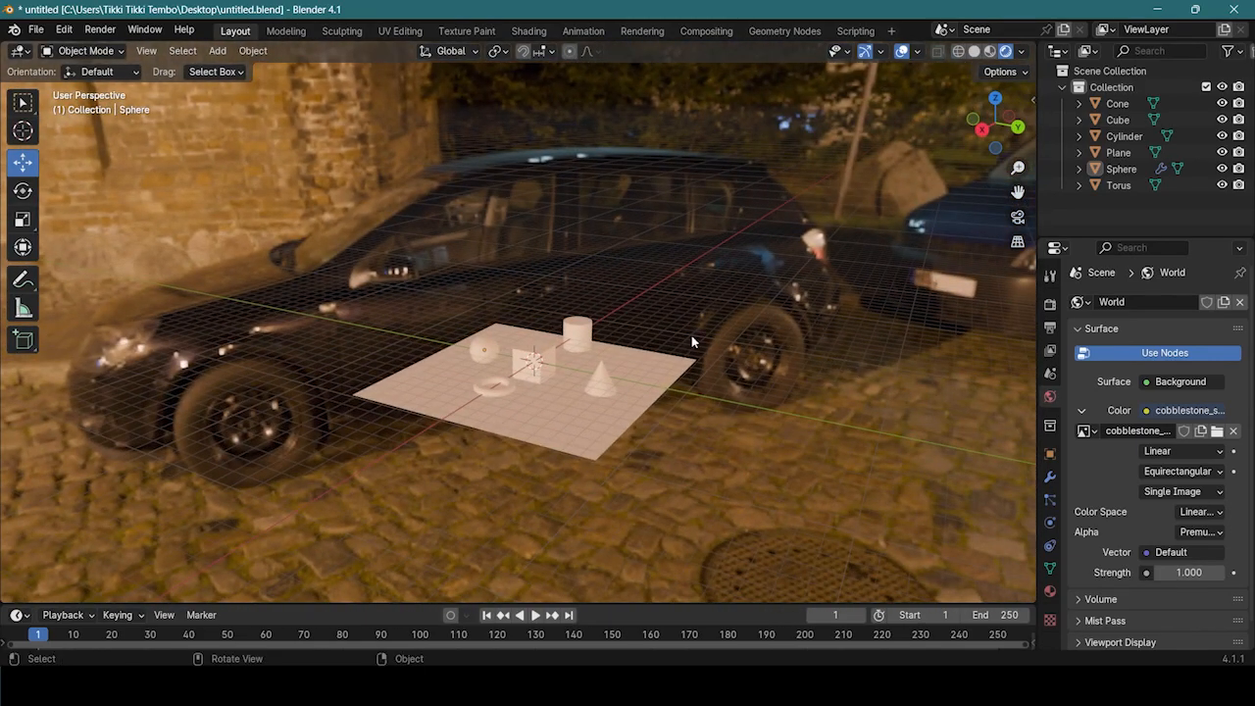
pyautogui.scroll(5, 689, 335)
pyautogui.scroll(-3, 691, 339)
pyautogui.moveTo(691, 339); pyautogui.dragTo(598, 368, button='middle')
pyautogui.click(686, 375)
pyautogui.moveTo(625, 384); pyautogui.dragTo(596, 385)
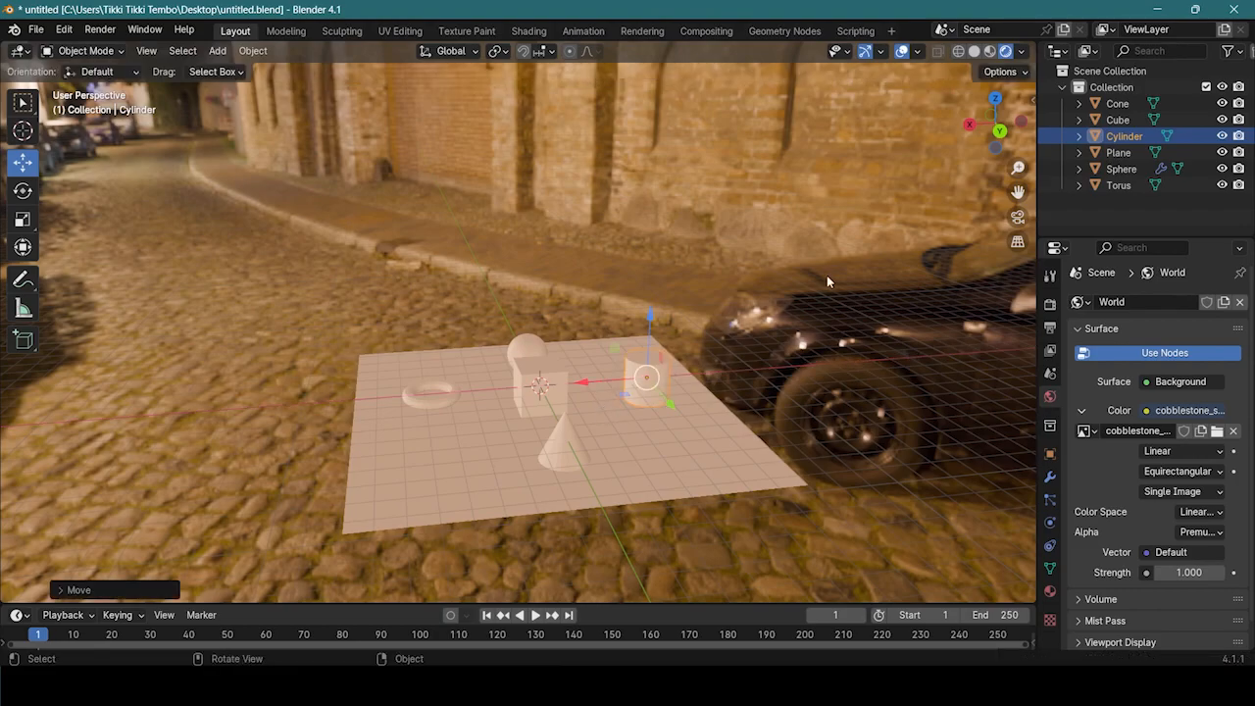
pyautogui.click(827, 275)
# - Look around the cobblestone street environment and view the shapes against it
pyautogui.scroll(-3, 826, 276)
pyautogui.moveTo(699, 176); pyautogui.dragTo(329, 182, button='middle')
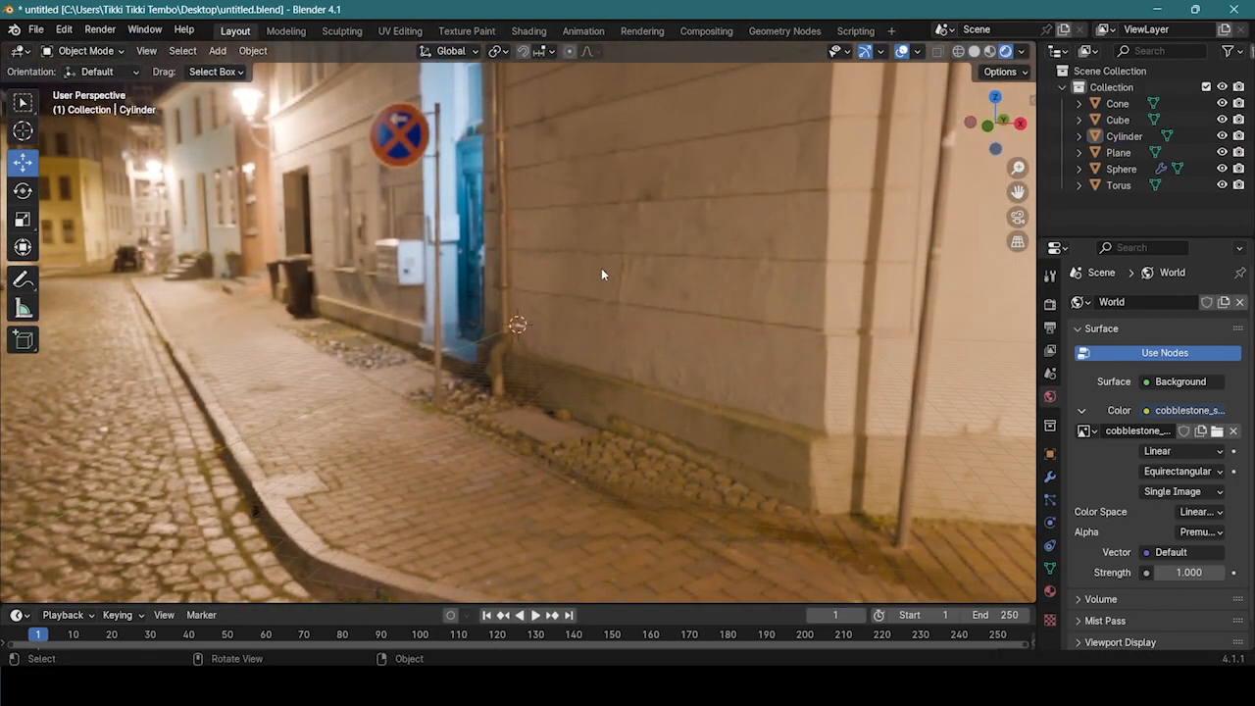
pyautogui.moveTo(601, 272); pyautogui.dragTo(720, 339, button='middle')
pyautogui.scroll(14, 658, 292)
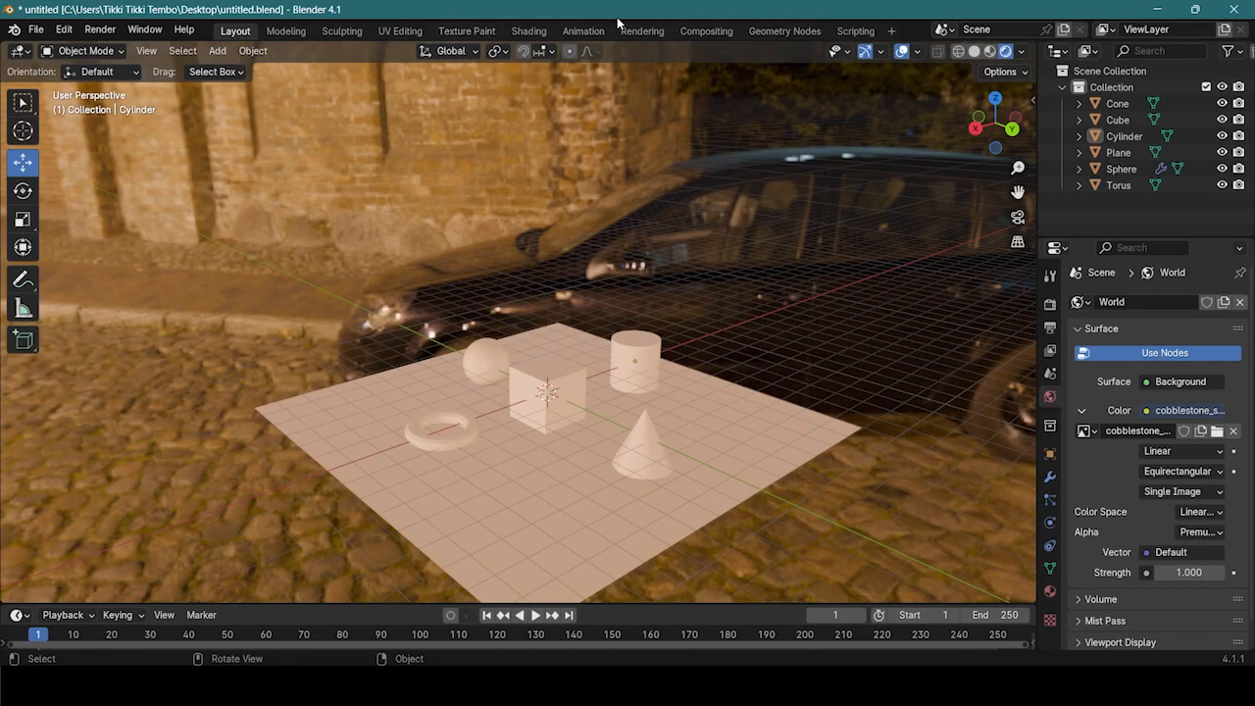
# - Switch to the Shading workspace and display the World's node tree in the Shader Editor
pyautogui.click(637, 31)
pyautogui.click(528, 31)
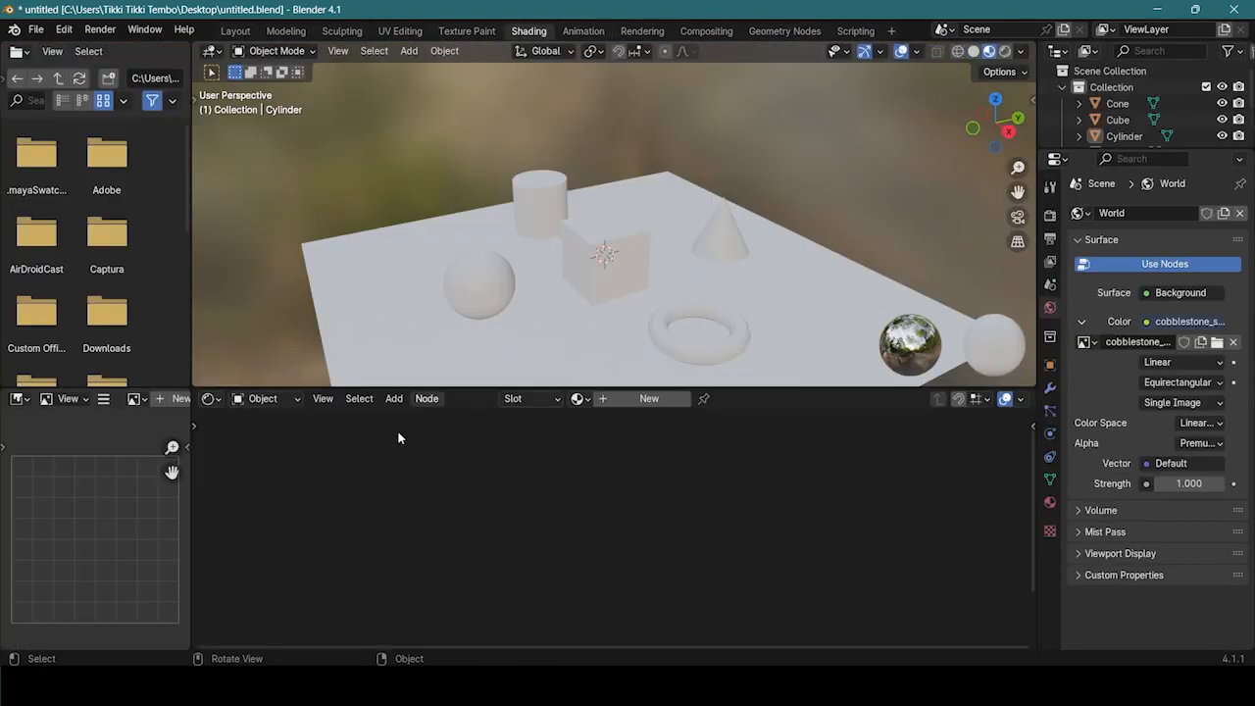
pyautogui.click(265, 398)
pyautogui.click(262, 457)
pyautogui.scroll(3, 506, 492)
pyautogui.scroll(-6, 506, 492)
pyautogui.keyDown('shift'); pyautogui.moveTo(522, 475); pyautogui.dragTo(510, 535, button='middle'); pyautogui.keyUp('shift')
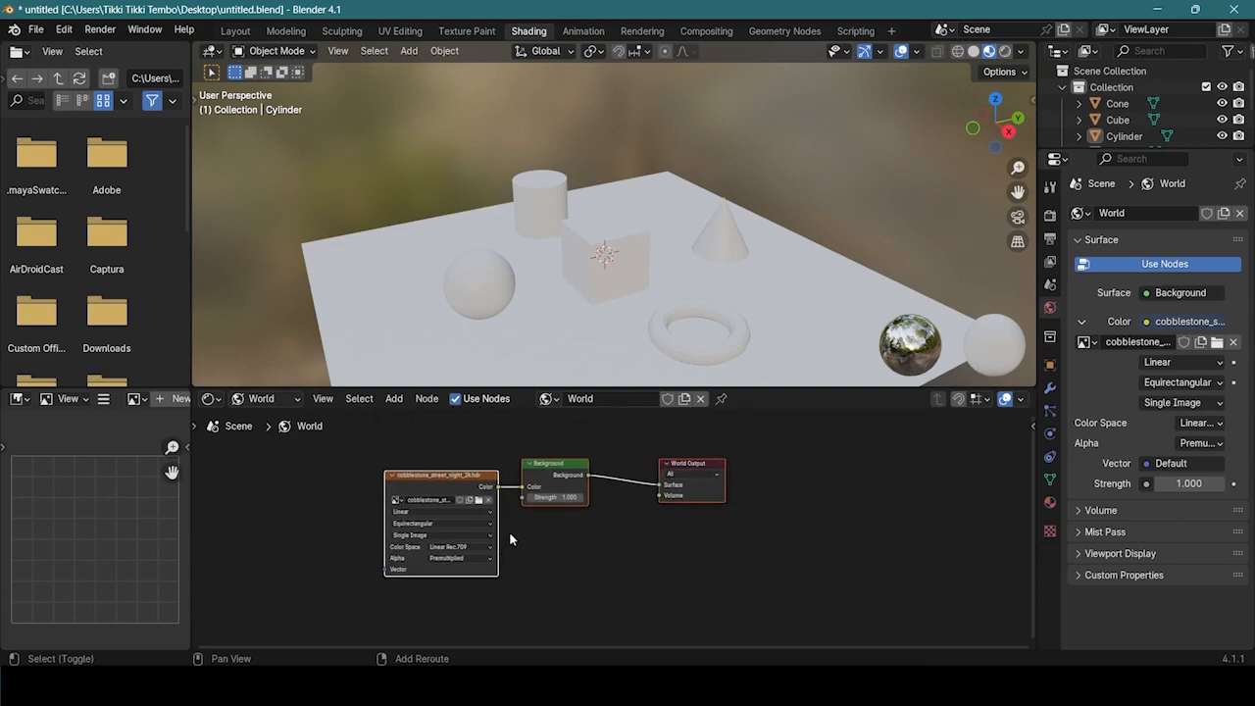
# - Set the Shading workspace's 3D viewport to Rendered shading to preview the shapes in the HDR environment
pyautogui.scroll(-4, 499, 210)
pyautogui.moveTo(498, 208); pyautogui.dragTo(482, 169, button='middle')
pyautogui.scroll(1, 482, 168)
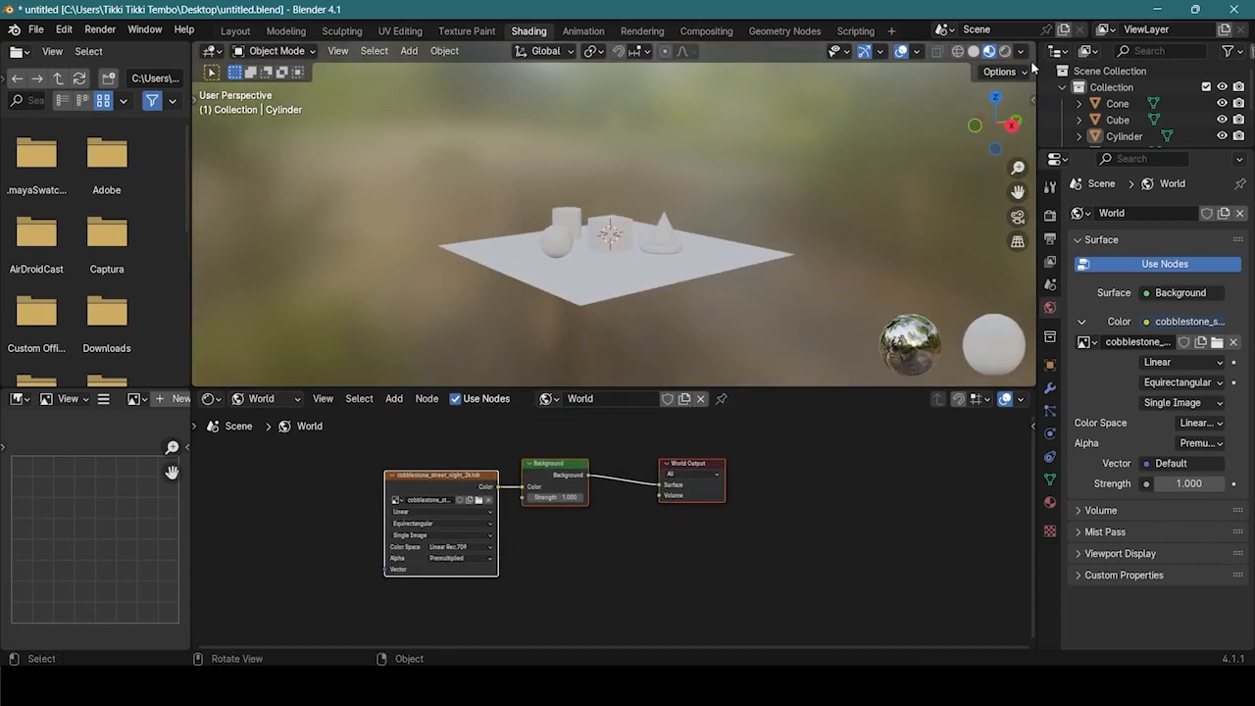
pyautogui.click(1005, 51)
pyautogui.scroll(2, 937, 132)
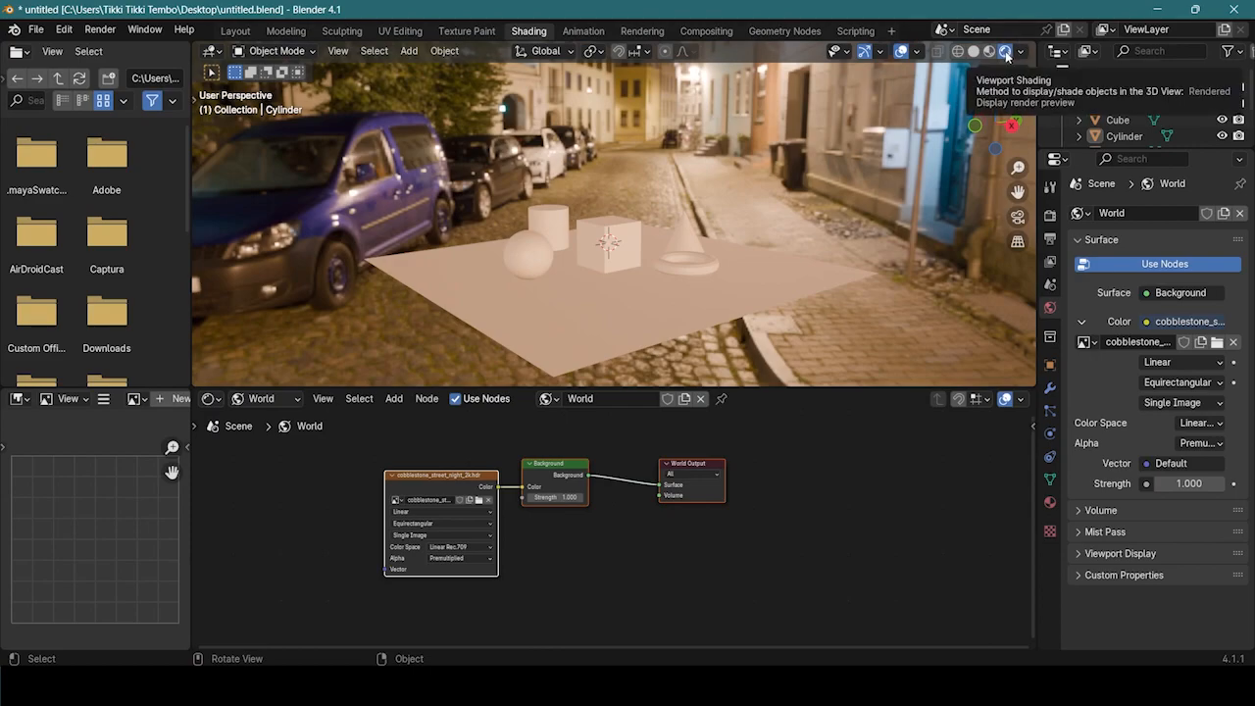
pyautogui.scroll(-1, 578, 203)
pyautogui.scroll(2, 543, 188)
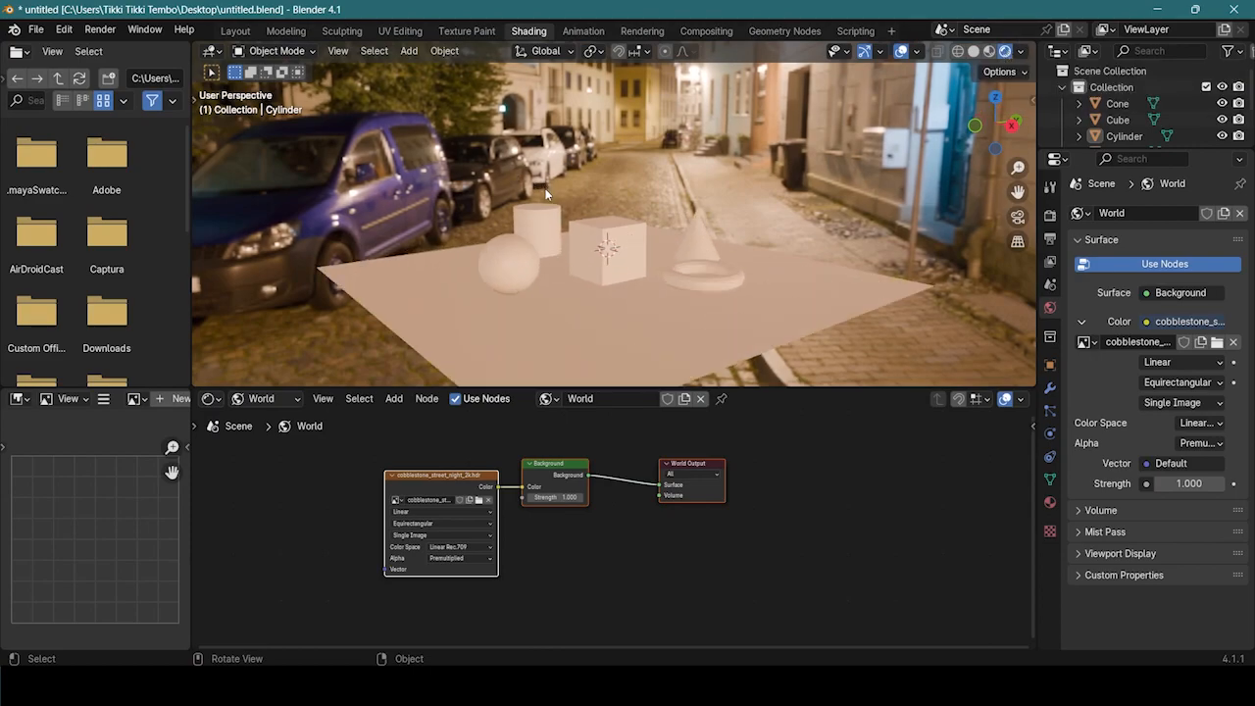
# - Raise the Background node's strength to 3.900 in the World node tree
pyautogui.scroll(1, 523, 488)
pyautogui.scroll(3, 522, 493)
pyautogui.moveTo(553, 480); pyautogui.dragTo(638, 476, button='middle')
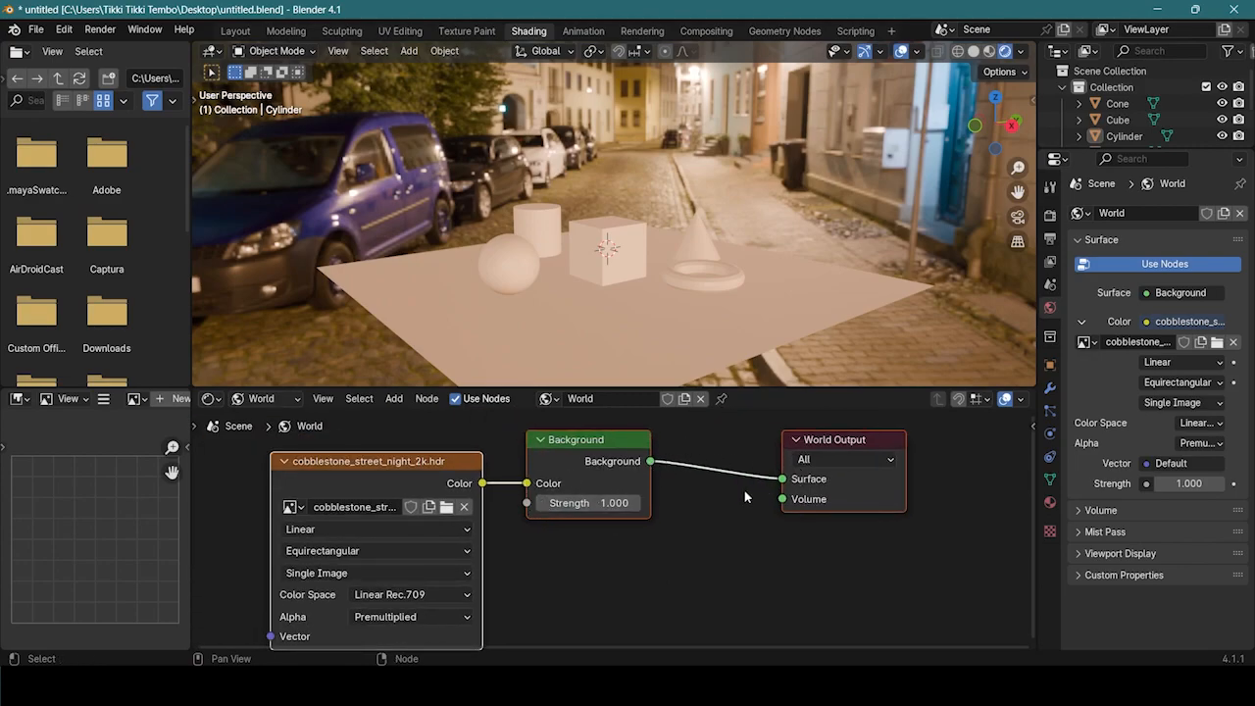
pyautogui.moveTo(588, 503); pyautogui.dragTo(636, 503)
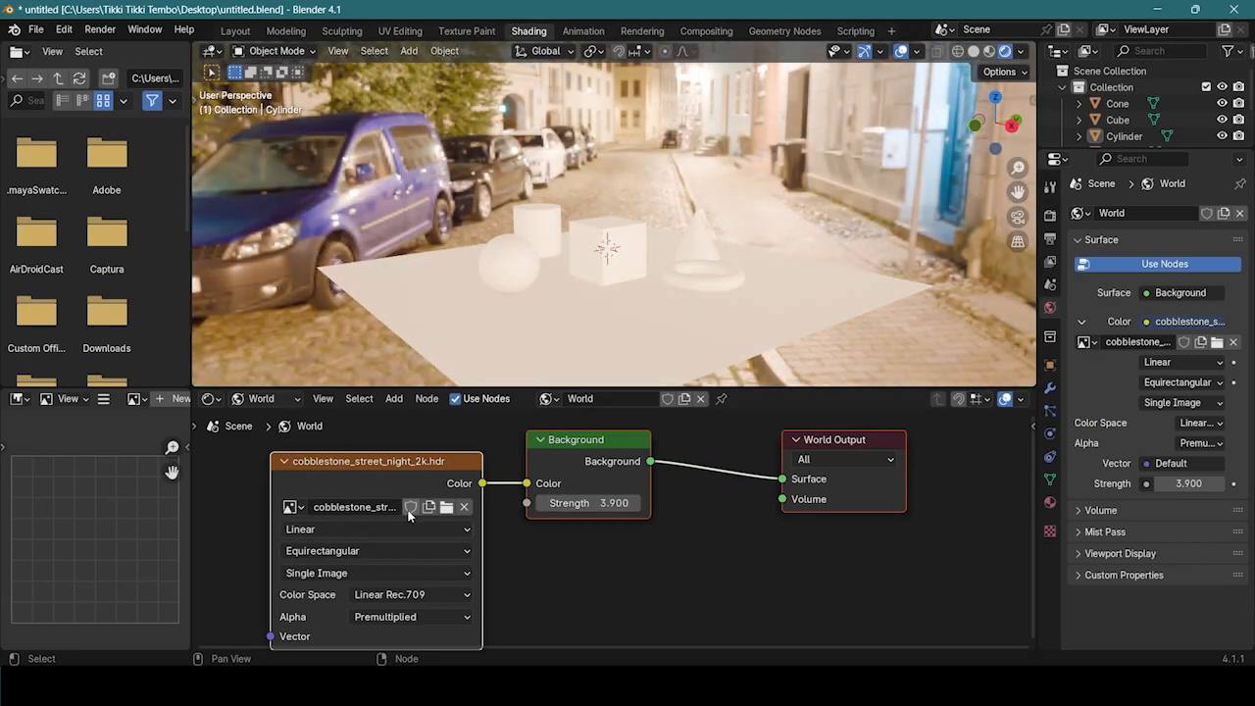
# - Examine the environment texture node's interpolation, projection and image source options without changing them
pyautogui.click(349, 529)
pyautogui.click(349, 528)
pyautogui.click(346, 551)
pyautogui.click(348, 552)
pyautogui.click(348, 572)
pyautogui.click(348, 572)
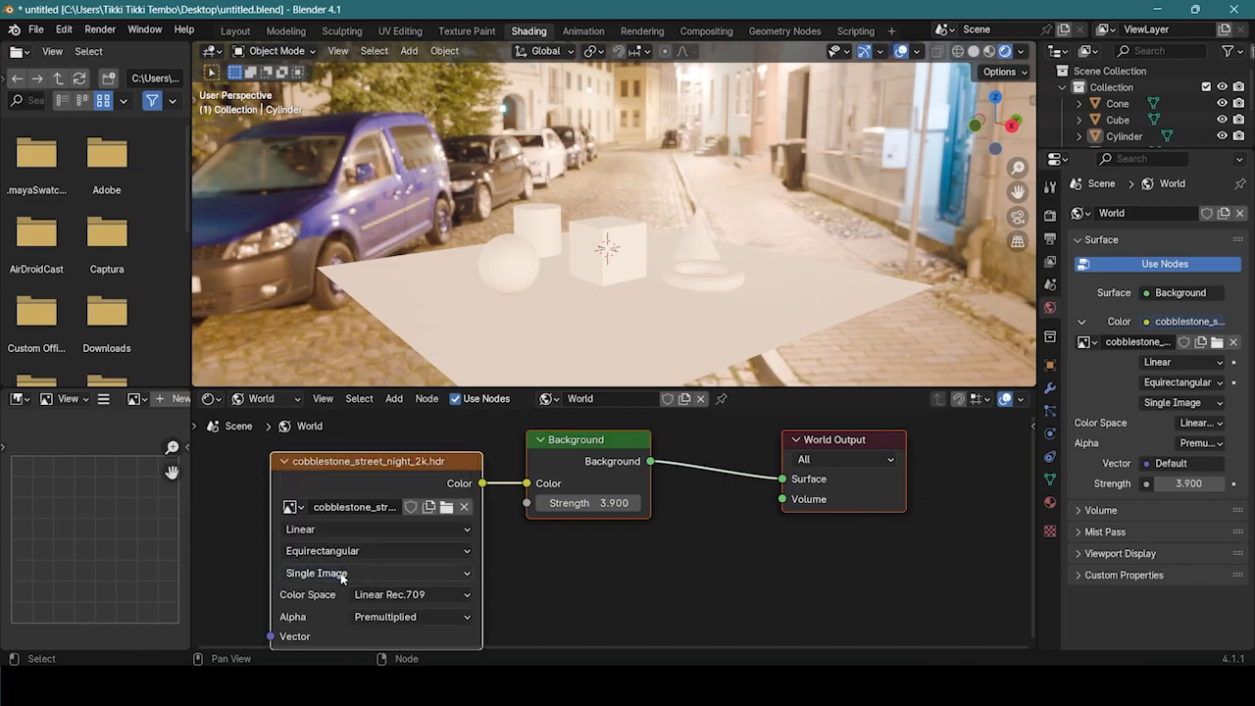
pyautogui.moveTo(449, 574); pyautogui.dragTo(483, 597, button='middle')
pyautogui.click(434, 543)
pyautogui.click(457, 539)
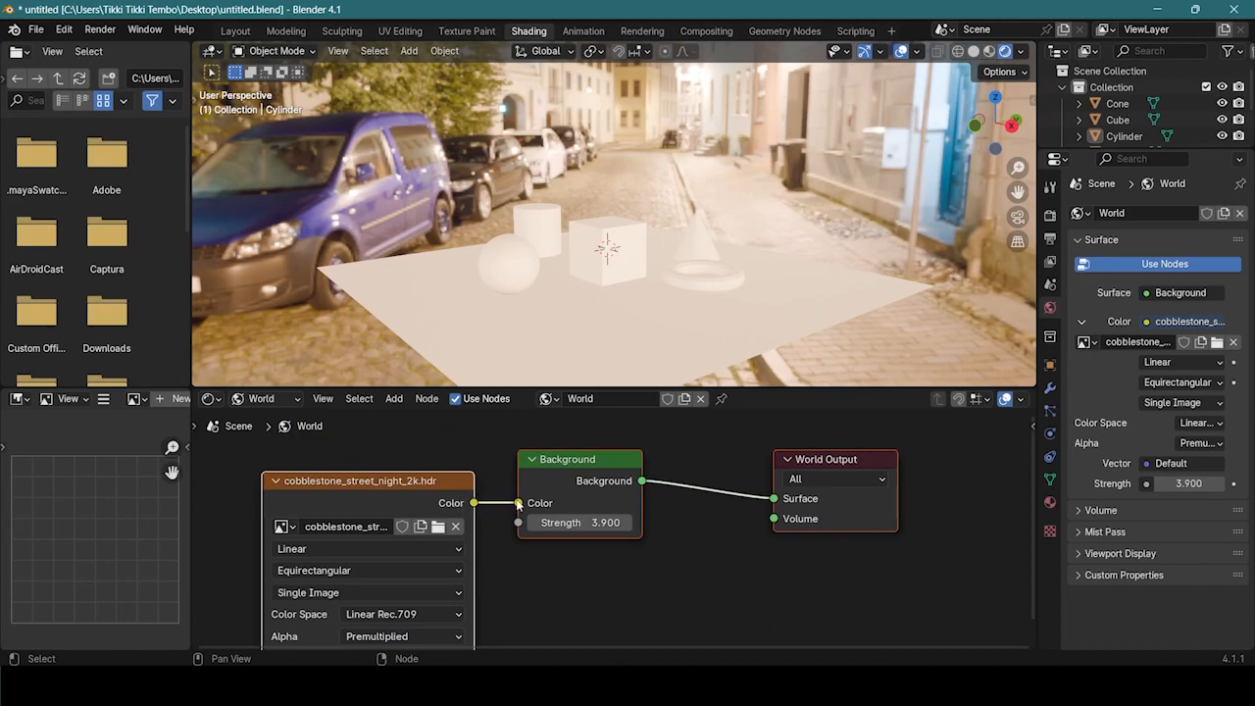
# - Try Cycles as the World Output node's target, switch the target to EEVEE, and inspect the environment around the shapes
pyautogui.click(796, 480)
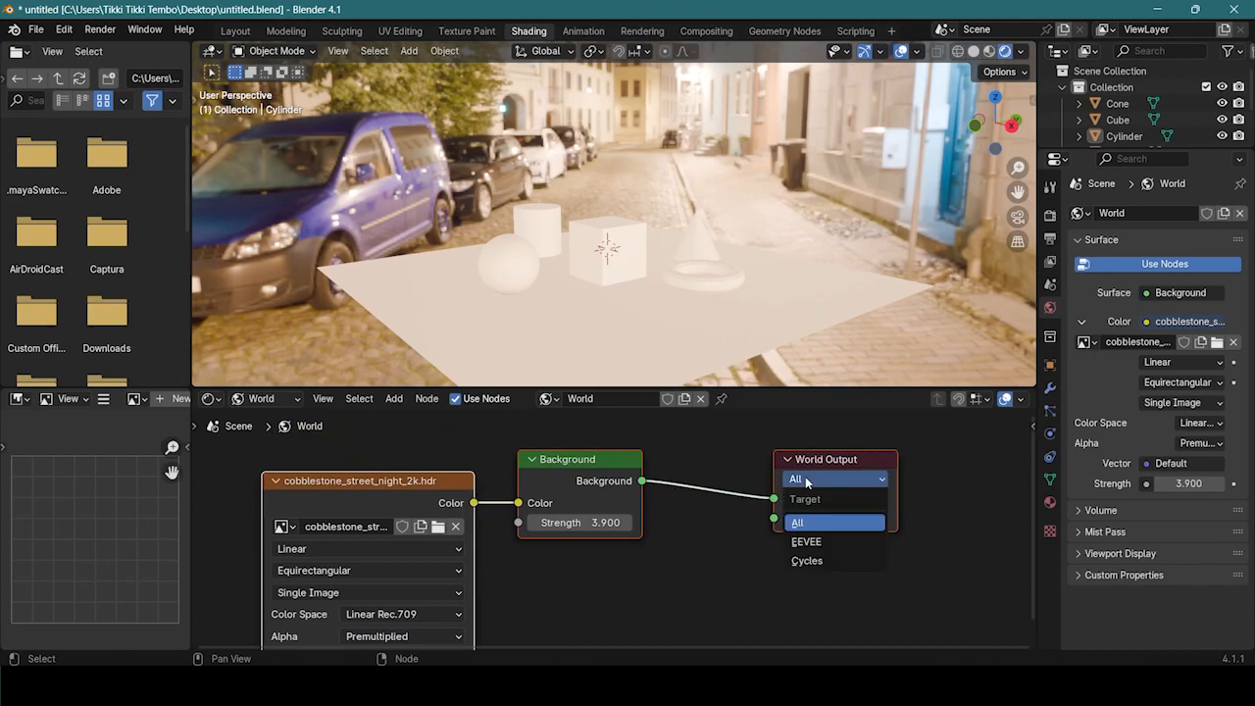
pyautogui.click(806, 561)
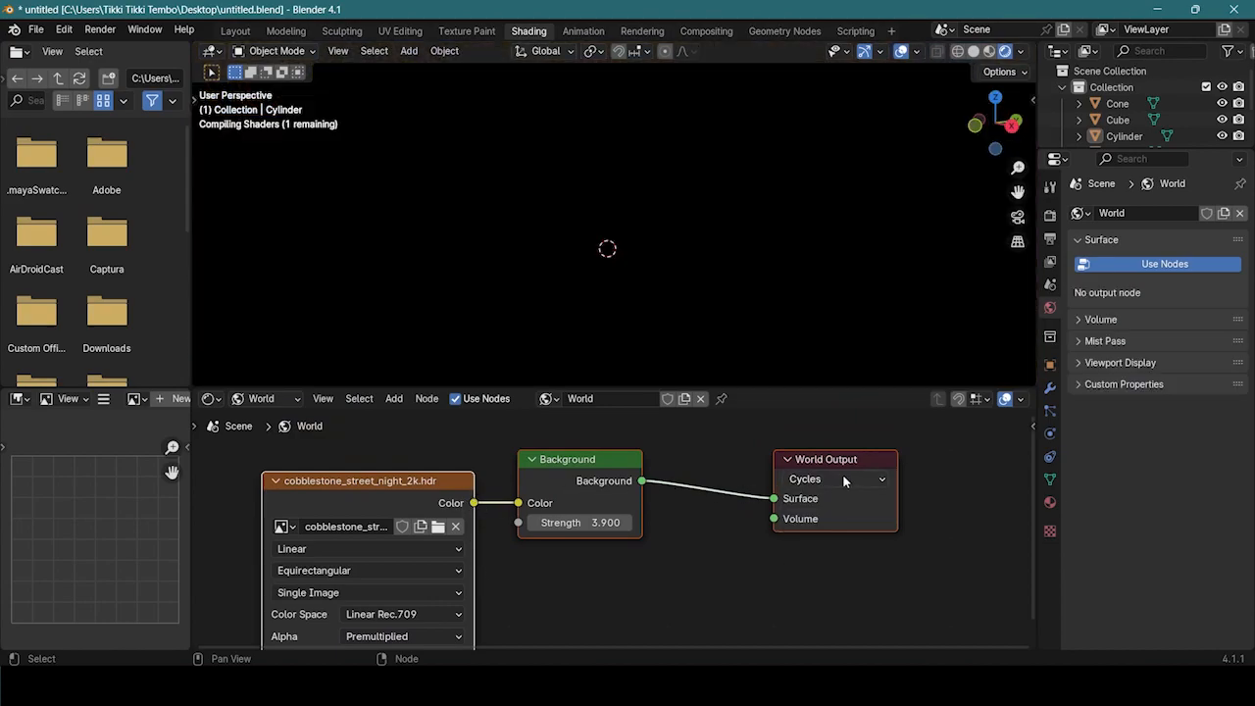
pyautogui.click(842, 479)
pyautogui.click(812, 542)
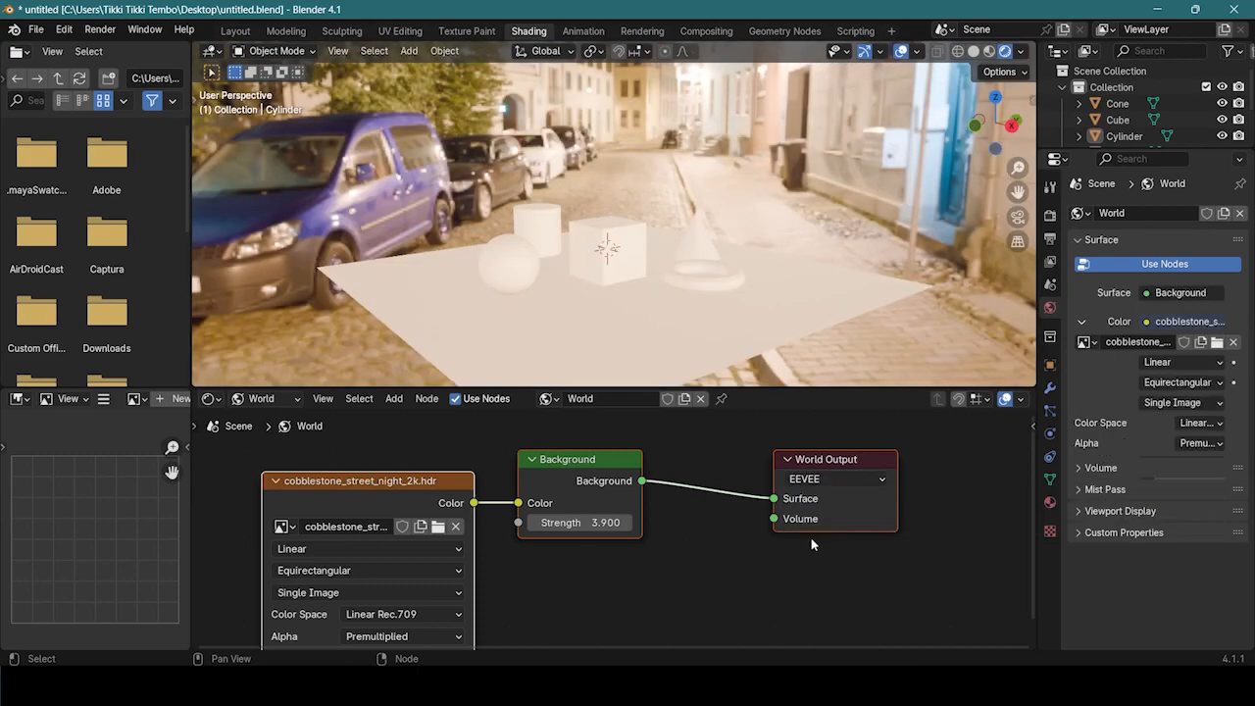
pyautogui.click(817, 480)
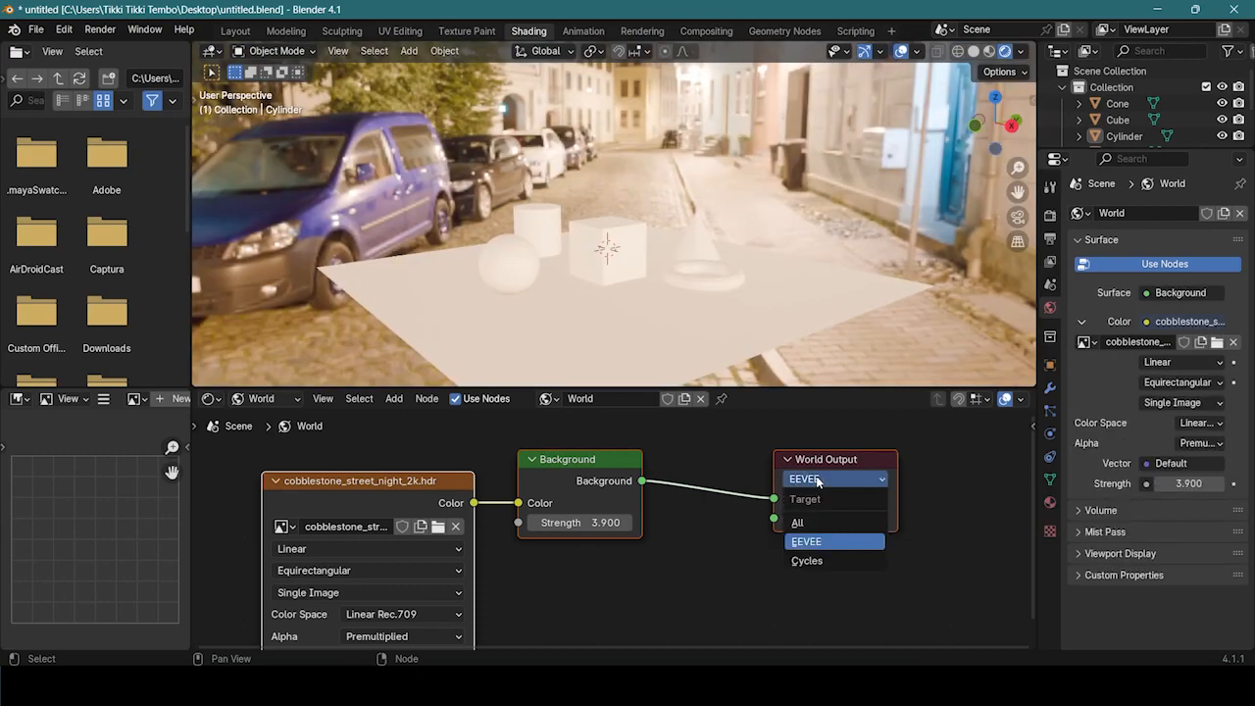
pyautogui.click(818, 481)
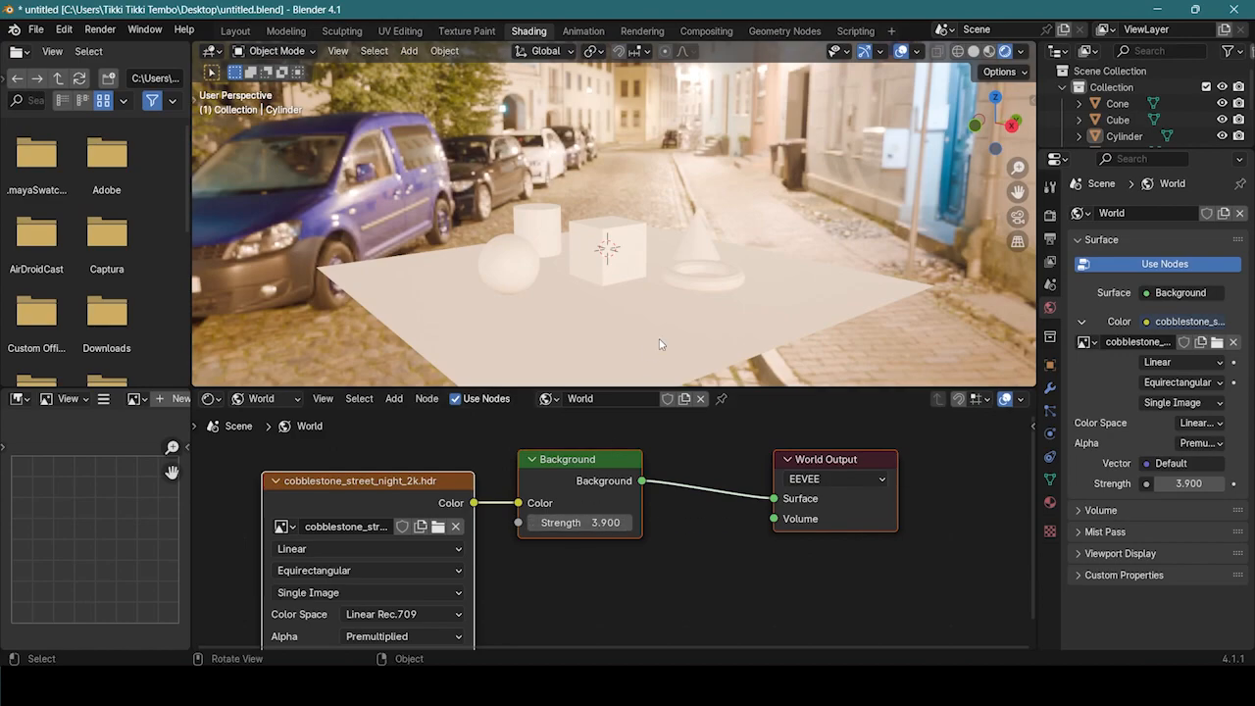
pyautogui.scroll(-1, 626, 529)
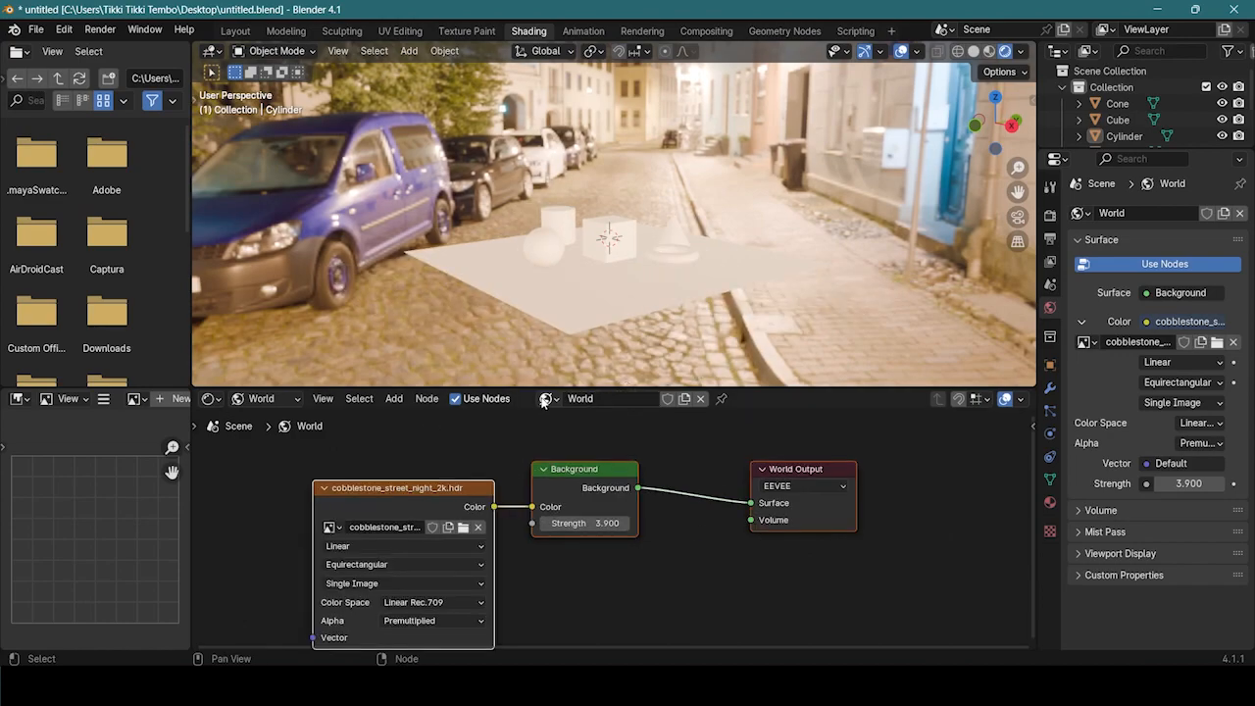
pyautogui.moveTo(792, 244); pyautogui.dragTo(754, 282, button='middle')
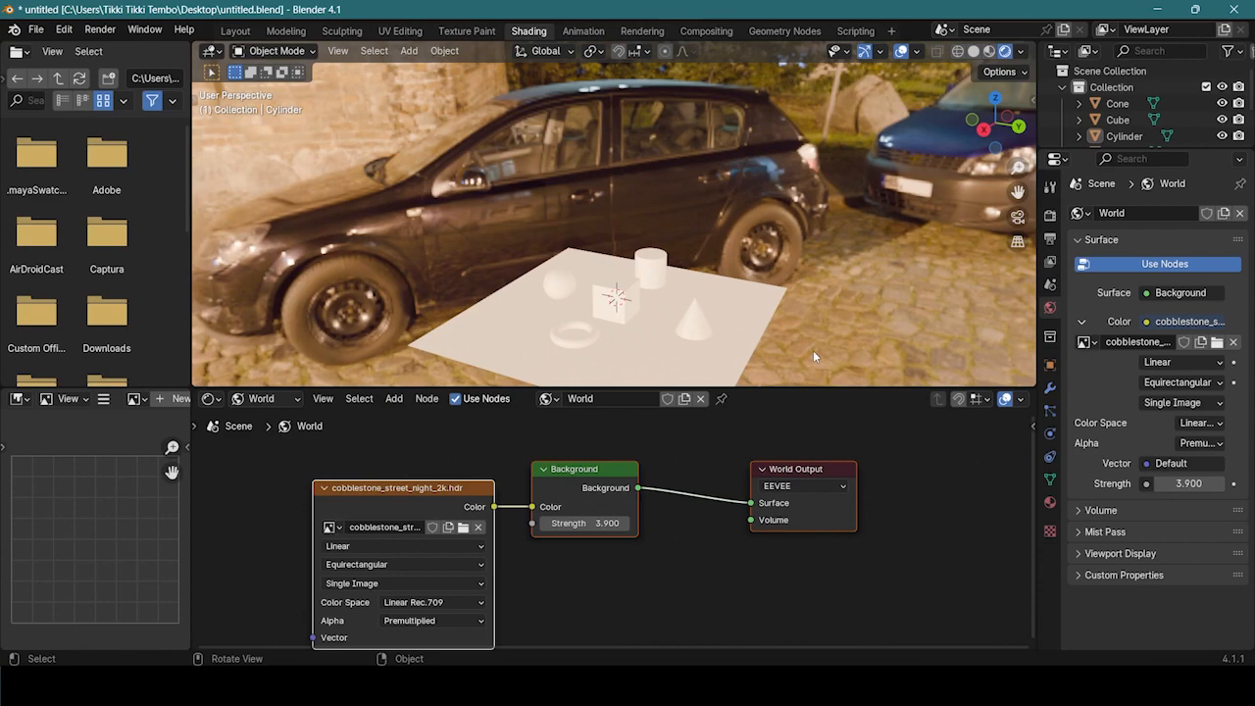
# - Open a new web browser window and load the polyhaven.com site
pyautogui.rightClick(648, 685)
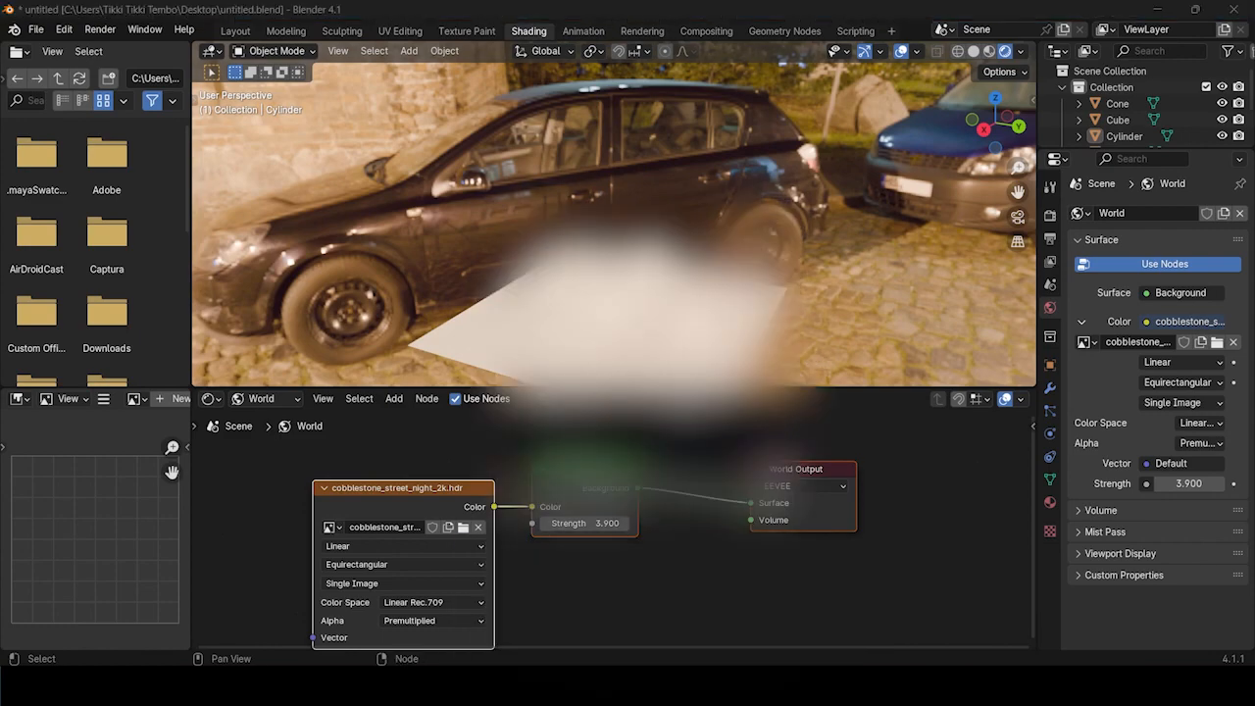
pyautogui.click(627, 589)
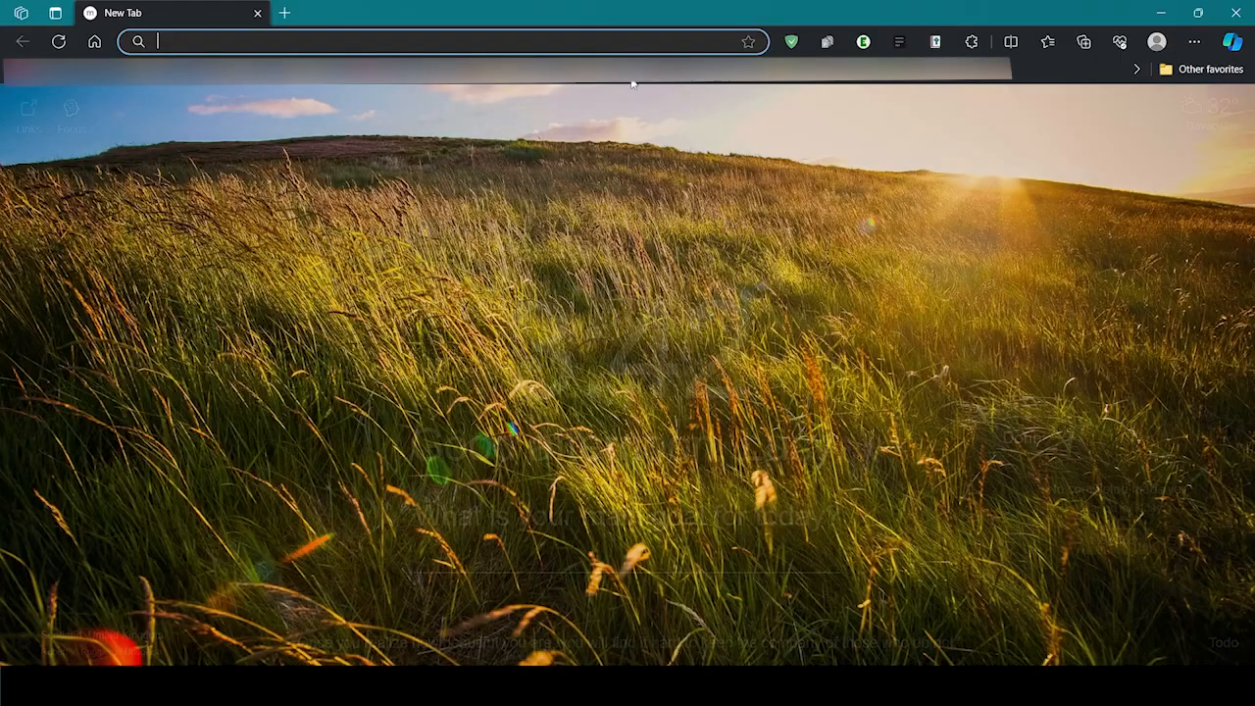
pyautogui.write('polyh')
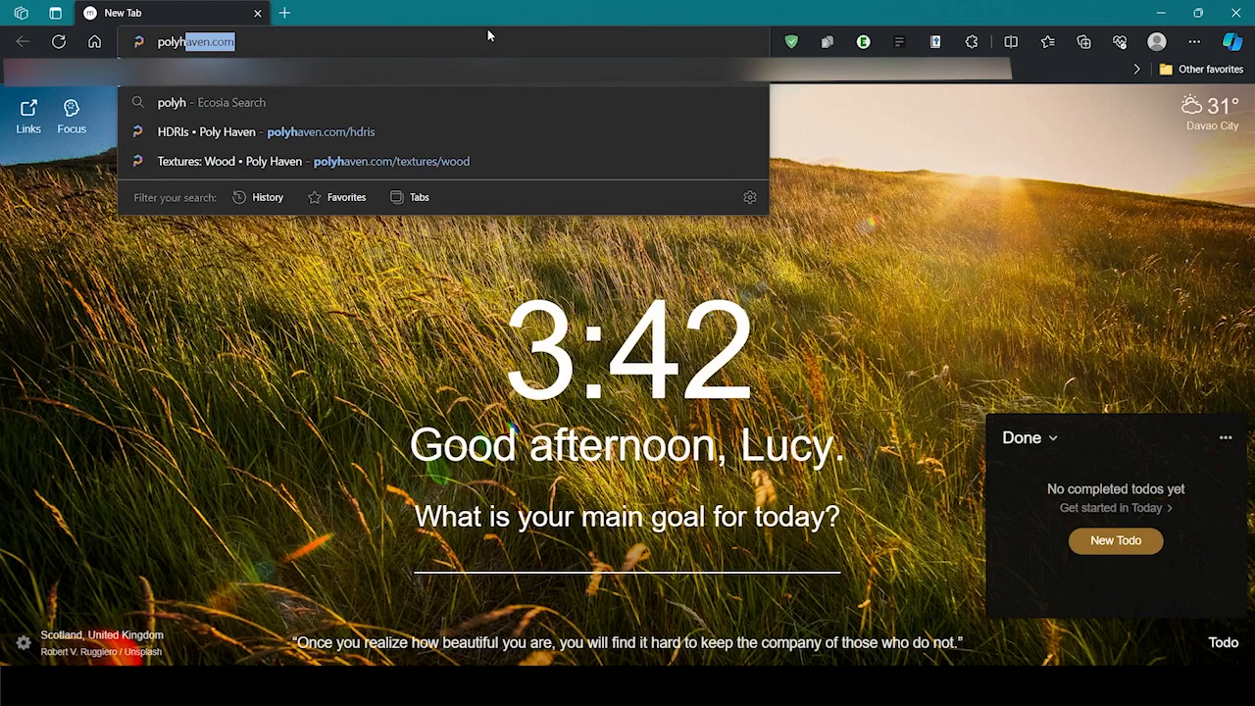
pyautogui.press('Return')
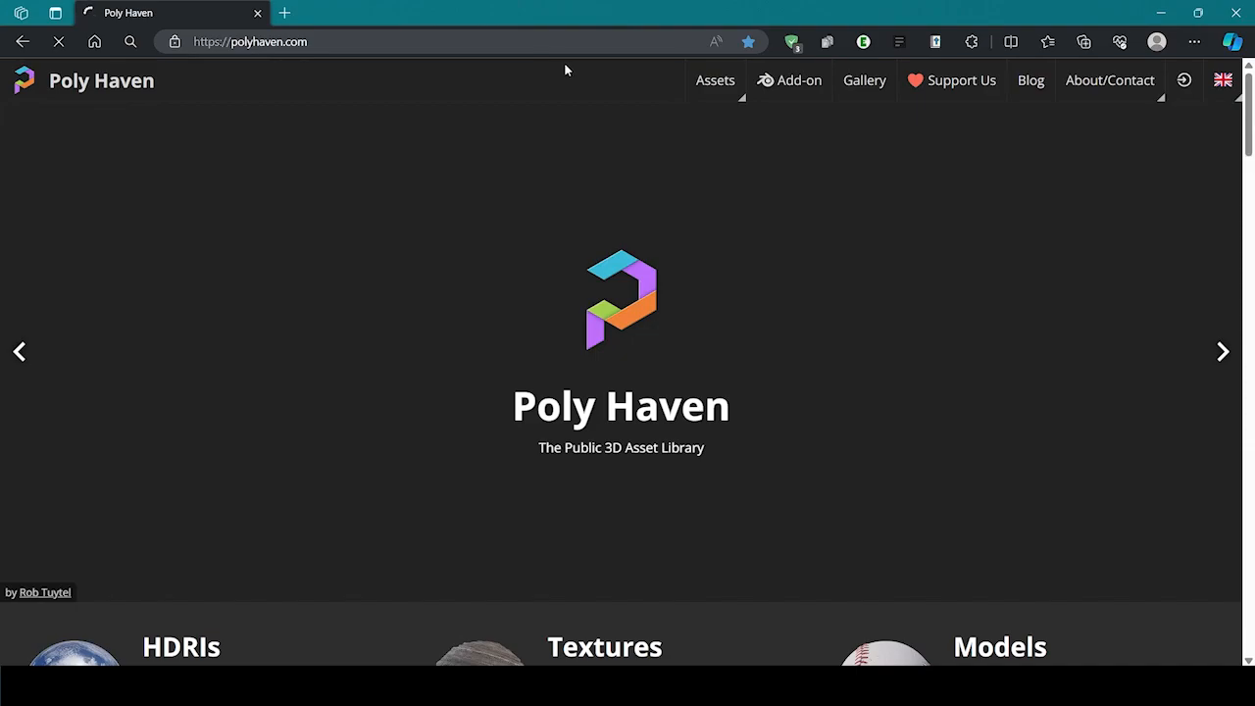
# - Look over the Poly Haven home page and open its HDRIs collection
pyautogui.scroll(-5, 561, 147)
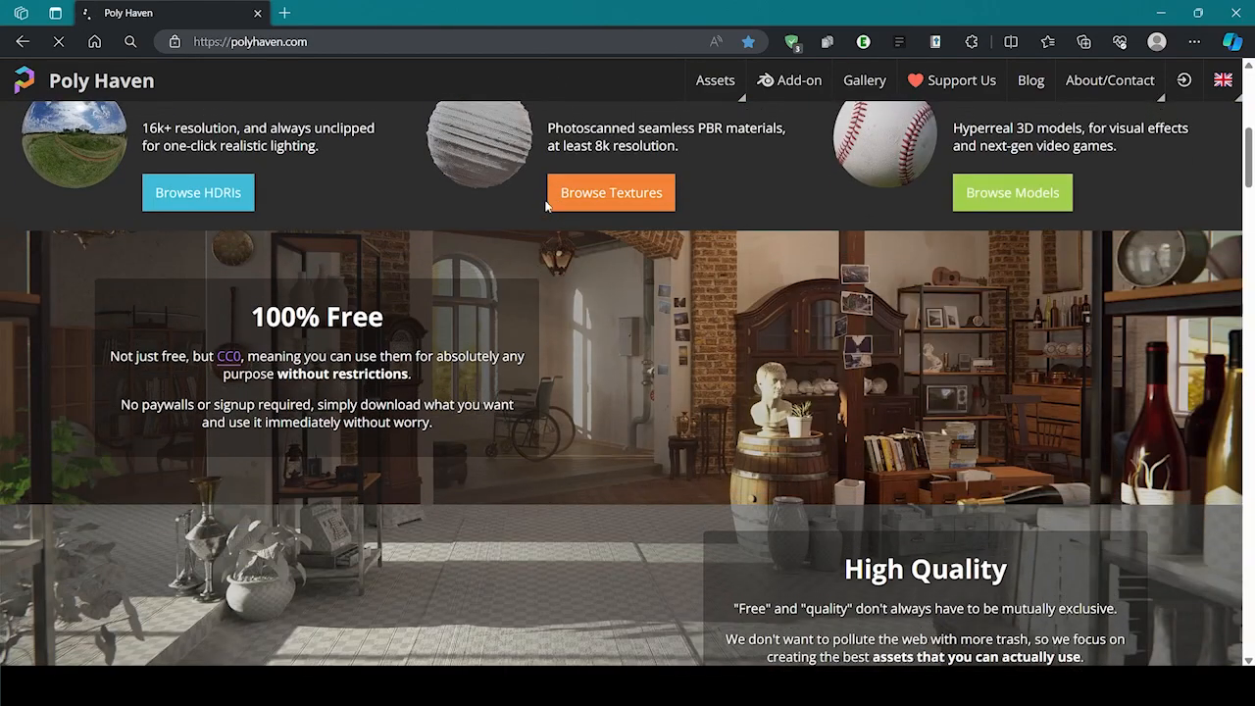
pyautogui.scroll(6, 530, 192)
pyautogui.scroll(-2, 203, 459)
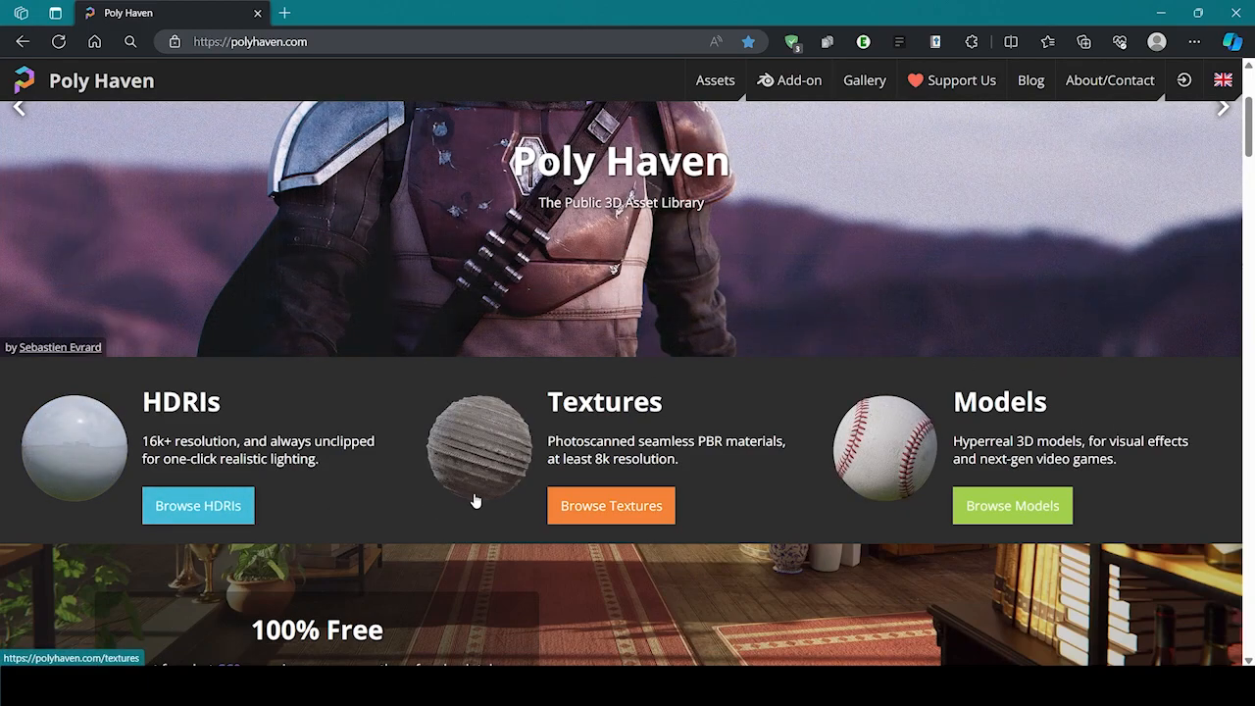
pyautogui.click(218, 512)
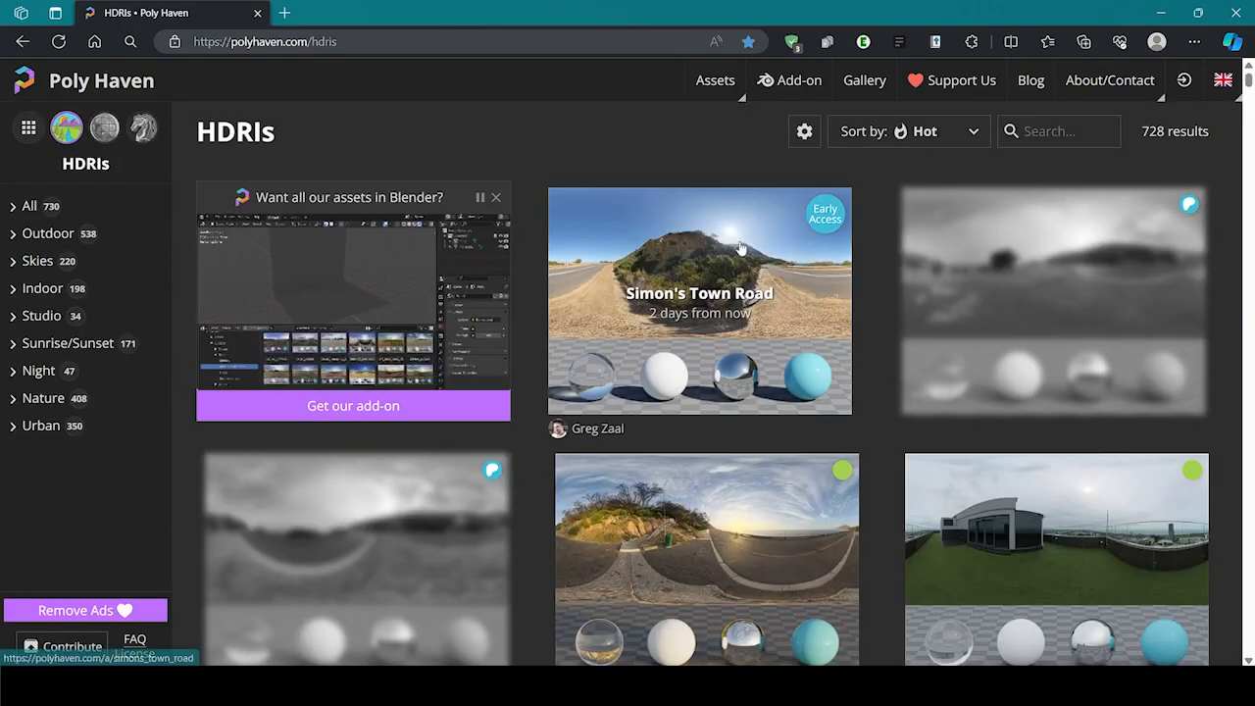
# - Browse the HDRI collection, open the Symmetrical Garden 02 page, and show its preview image with the material spheres
pyautogui.scroll(-3, 495, 267)
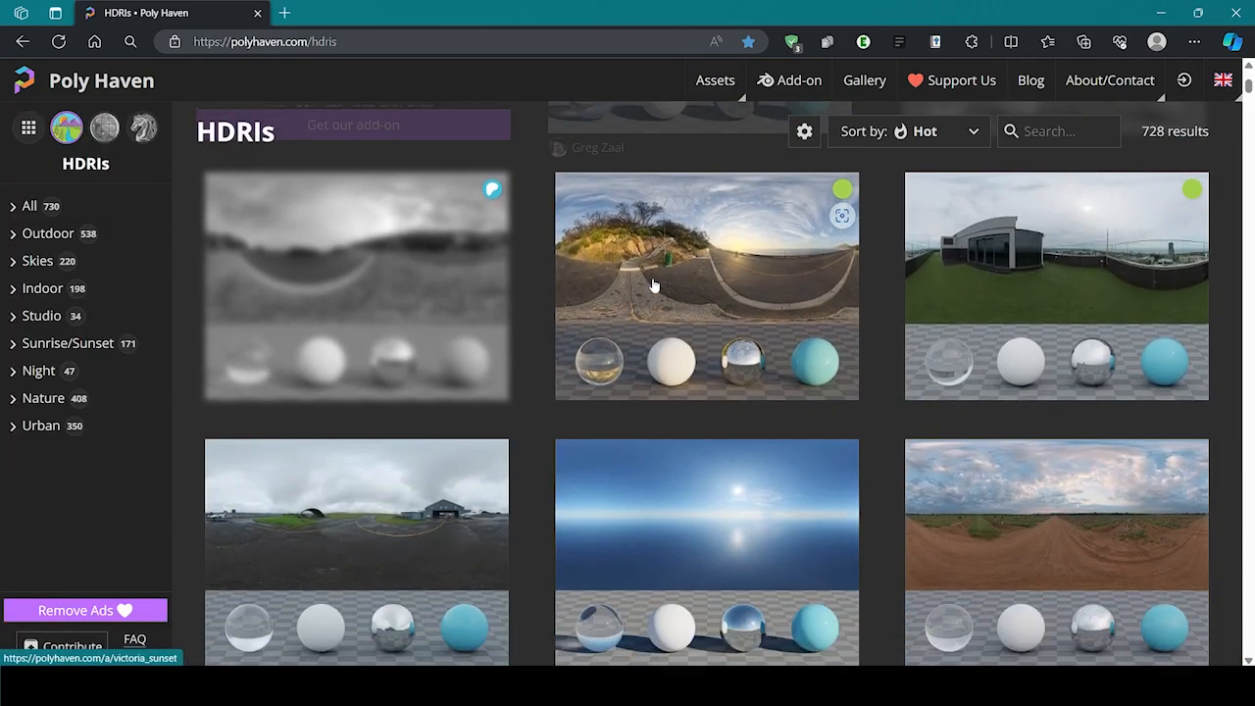
pyautogui.scroll(3, 771, 259)
pyautogui.scroll(-3, 770, 259)
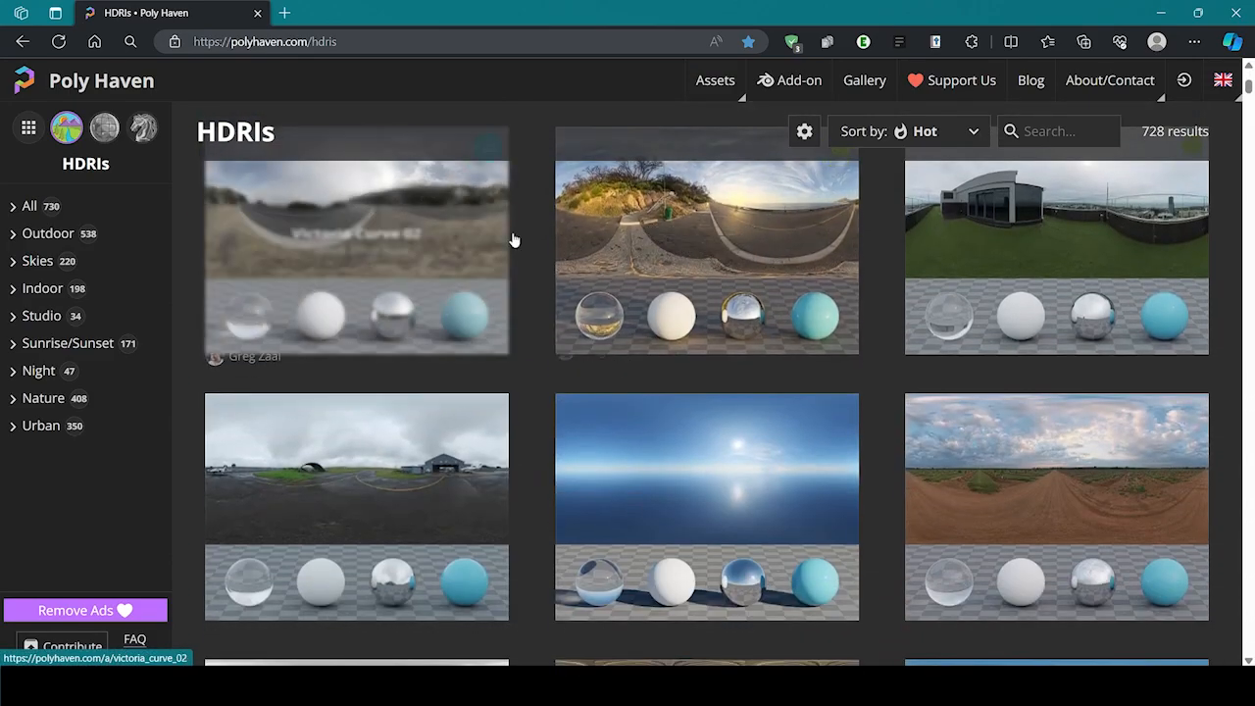
pyautogui.scroll(-1, 578, 412)
pyautogui.scroll(-3, 578, 412)
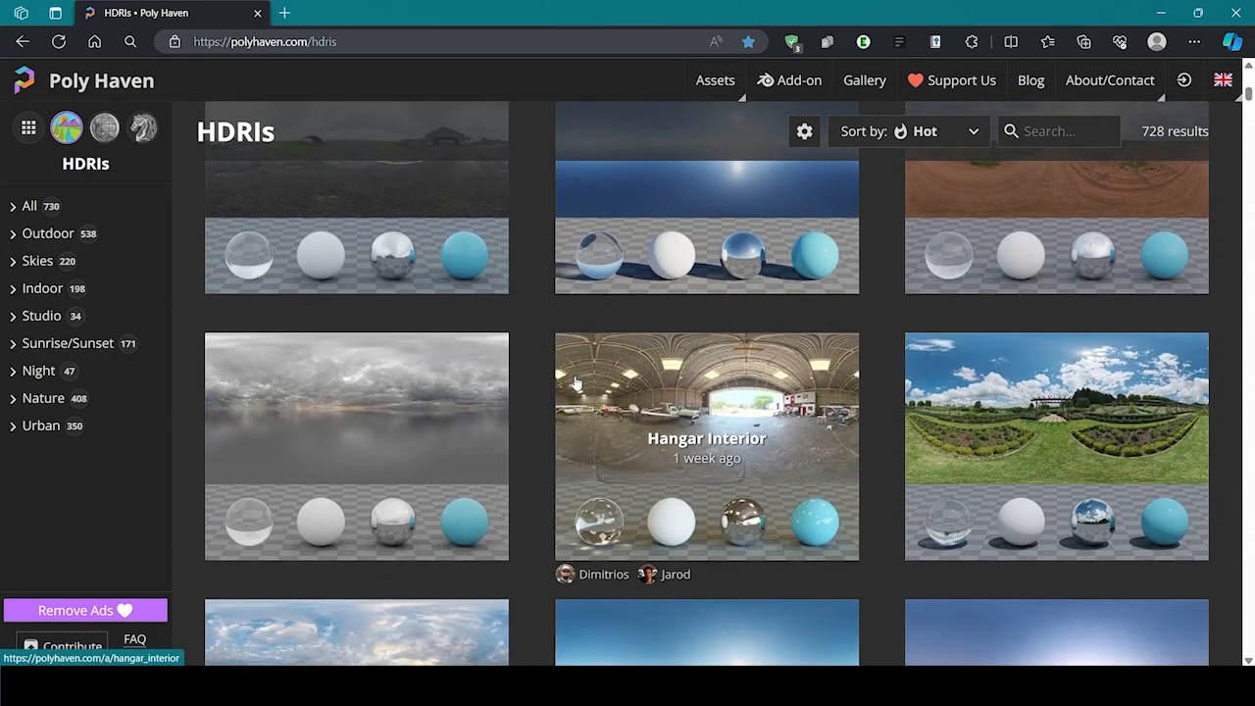
pyautogui.scroll(-3, 549, 373)
pyautogui.scroll(3, 882, 324)
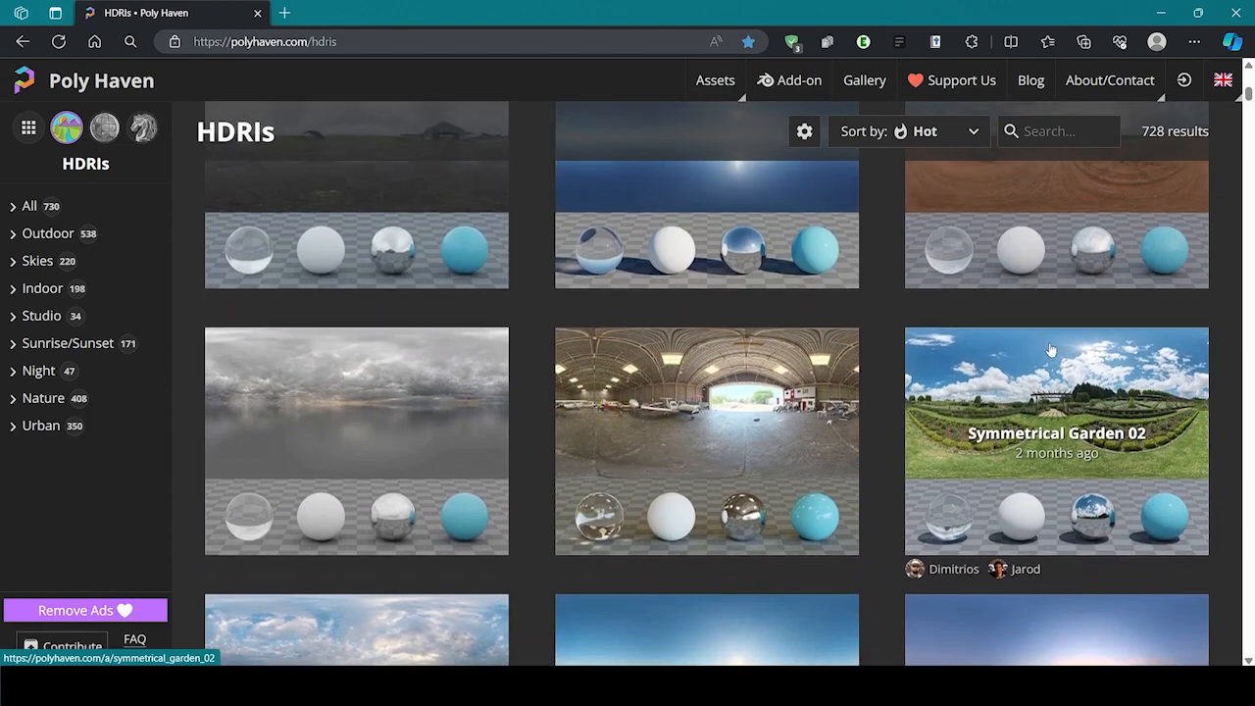
pyautogui.click(1069, 406)
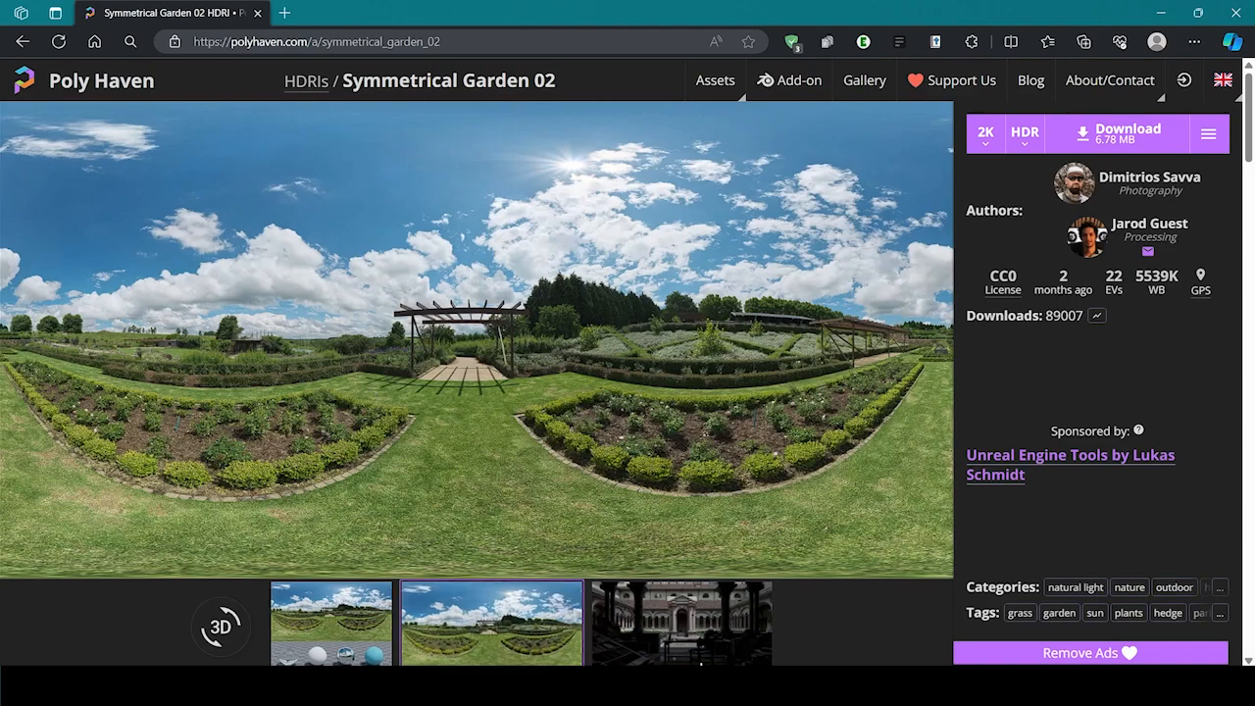
pyautogui.click(708, 649)
pyautogui.click(332, 624)
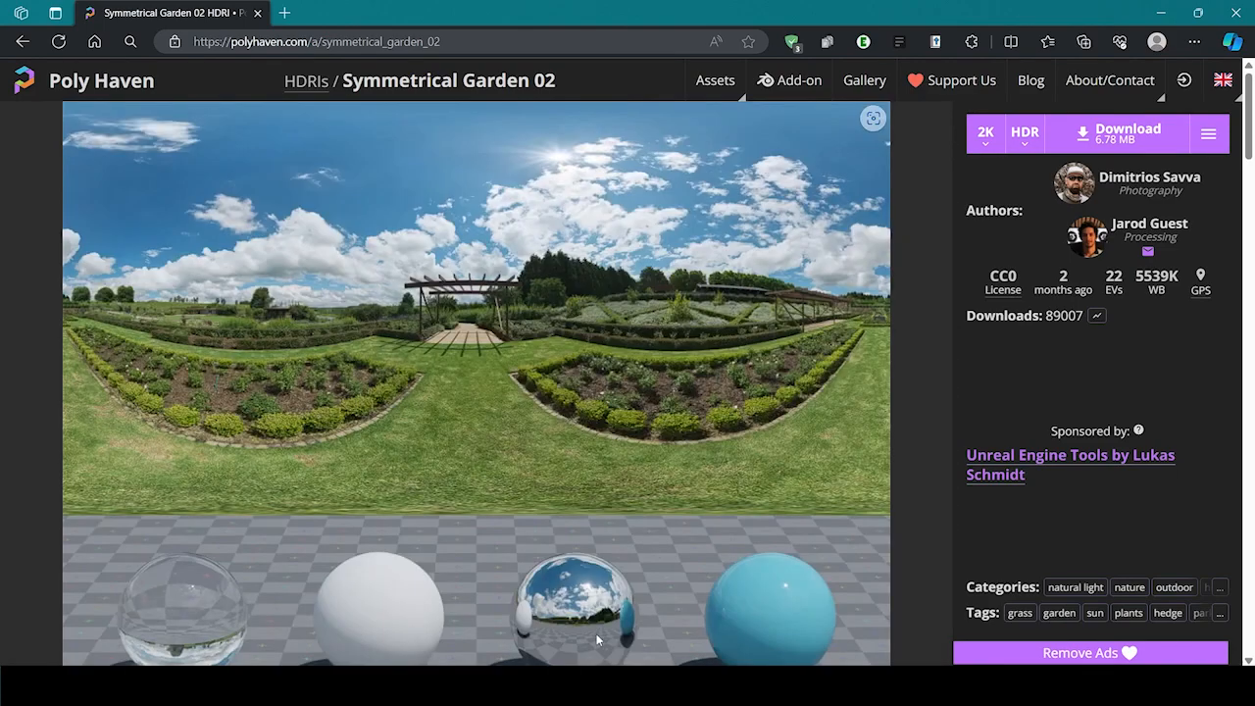
# - Try the 4K download resolution for the Symmetrical Garden 02 HDRI and return it to 2K
pyautogui.click(989, 138)
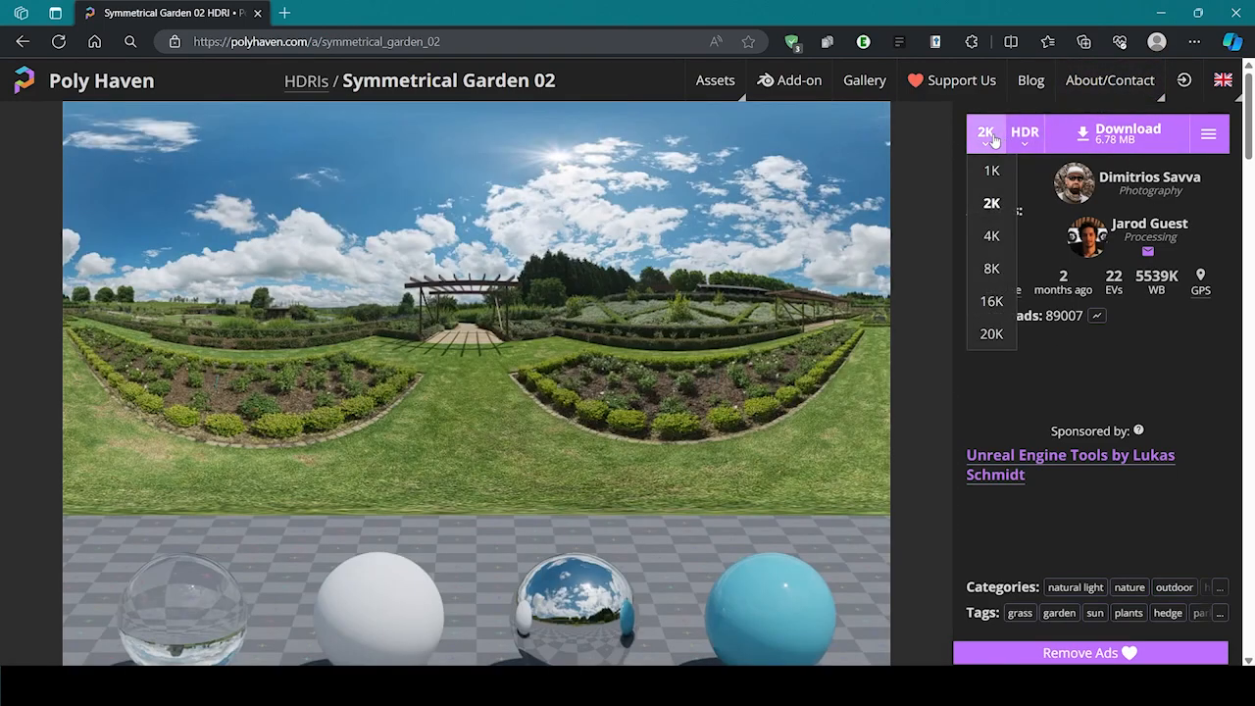
pyautogui.click(991, 235)
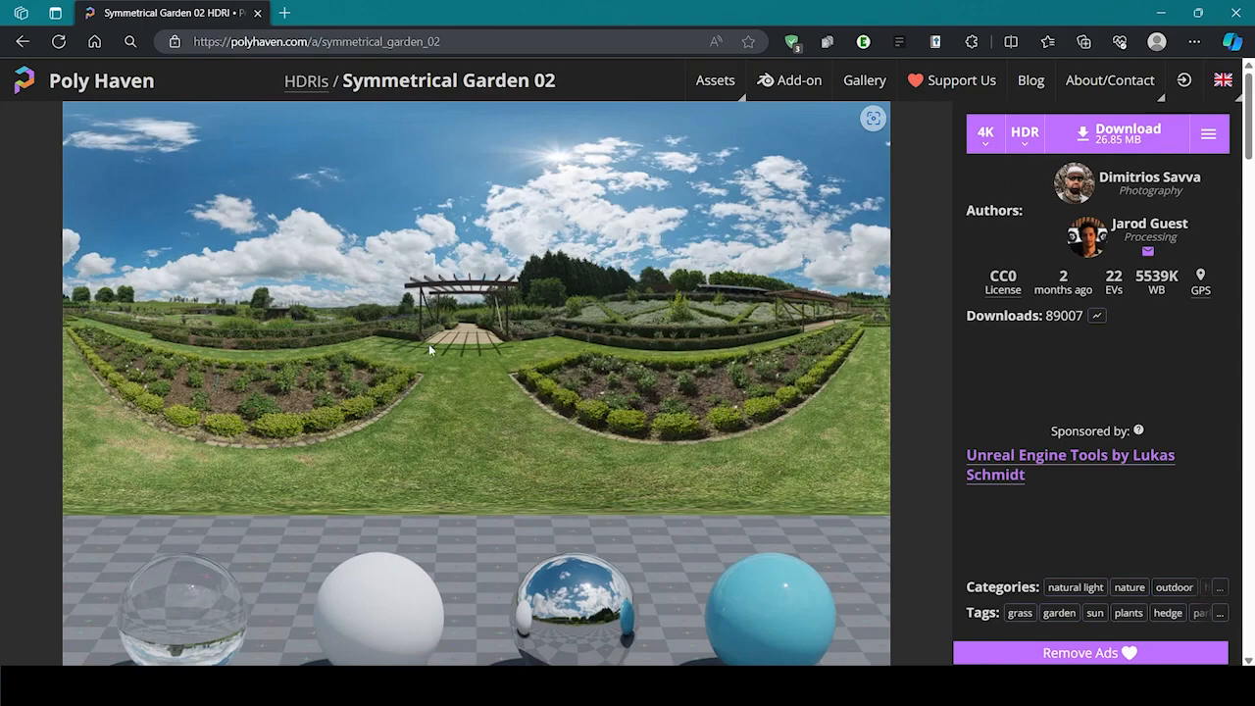
pyautogui.click(986, 135)
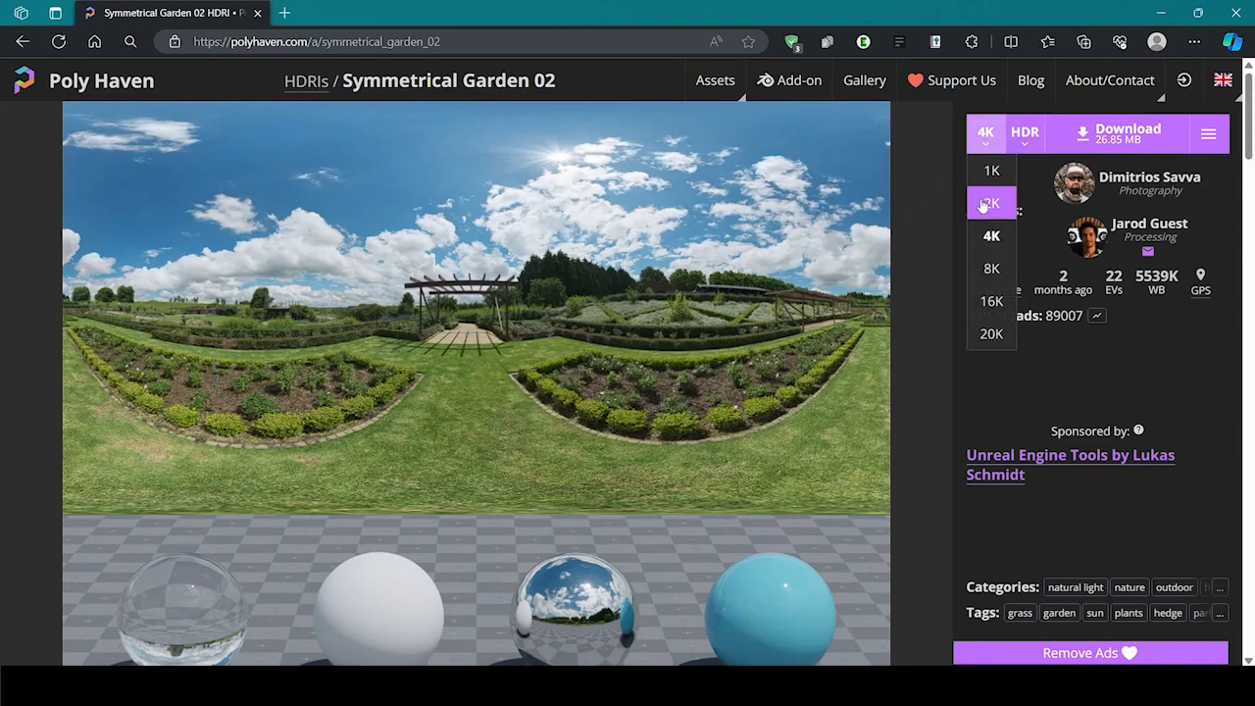
pyautogui.click(986, 204)
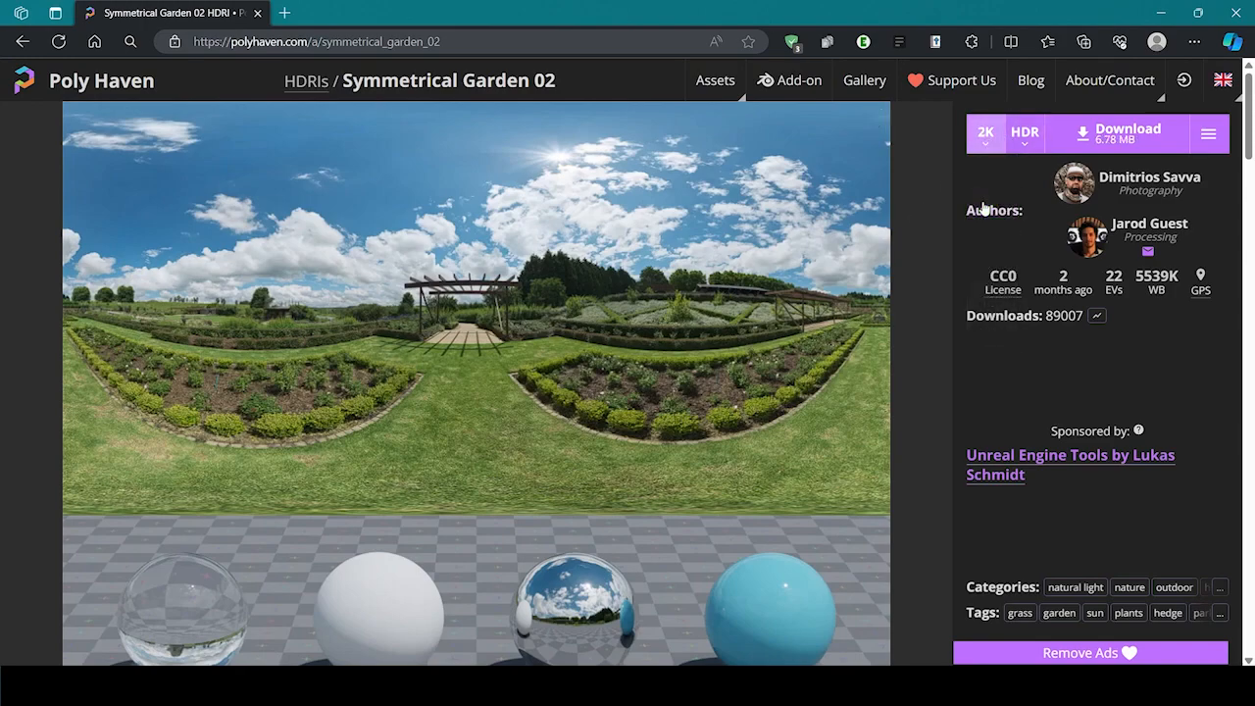
pyautogui.click(984, 134)
pyautogui.click(992, 201)
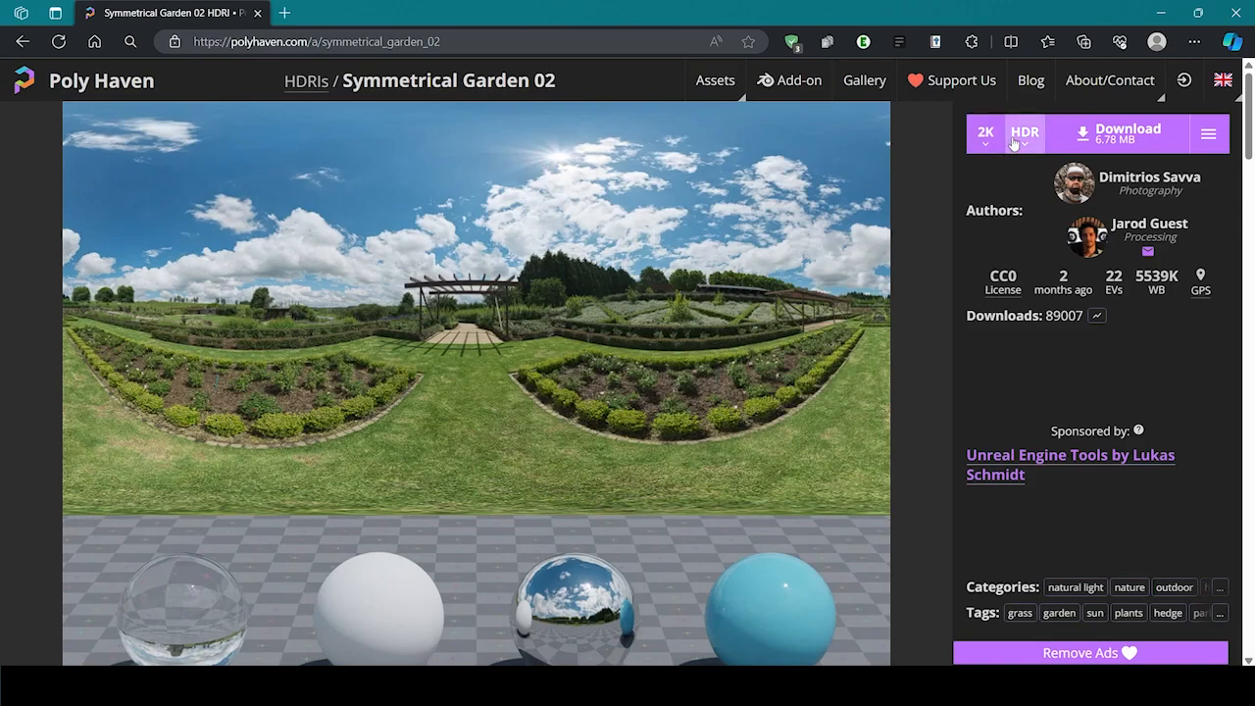
# - Keep the HDR file format and download the 2K Symmetrical Garden 02 HDRI
pyautogui.click(1016, 142)
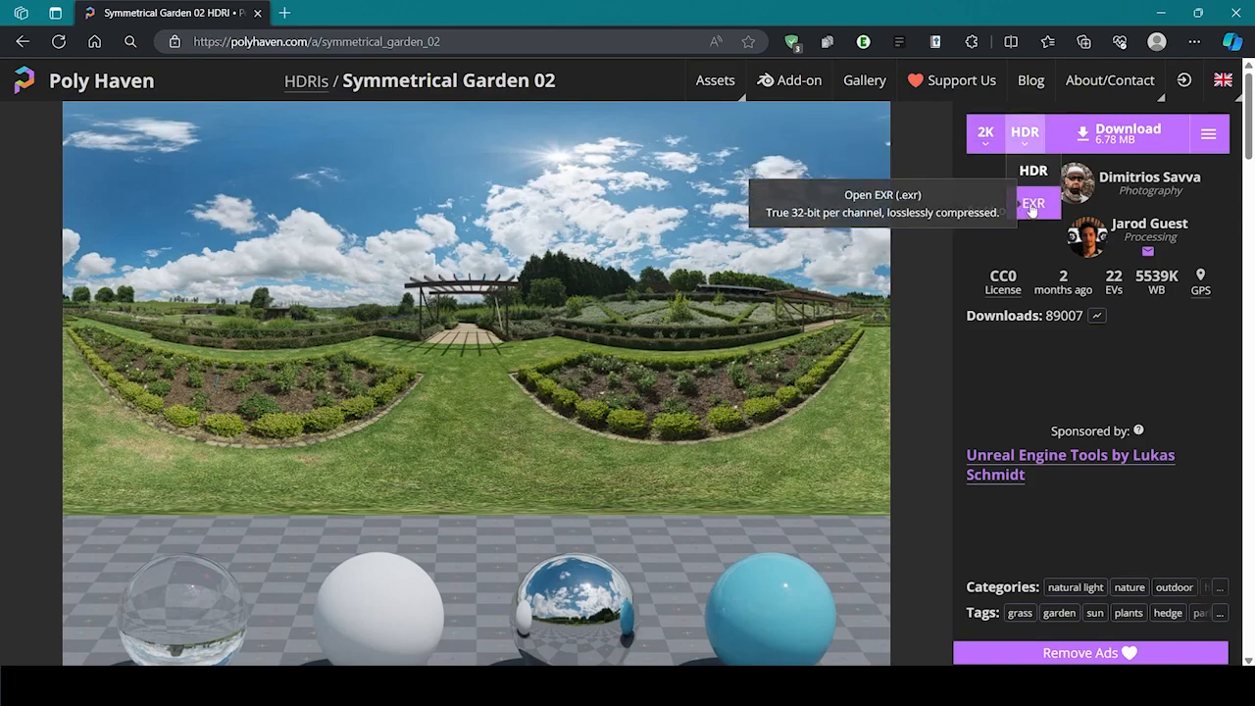
pyautogui.click(1030, 142)
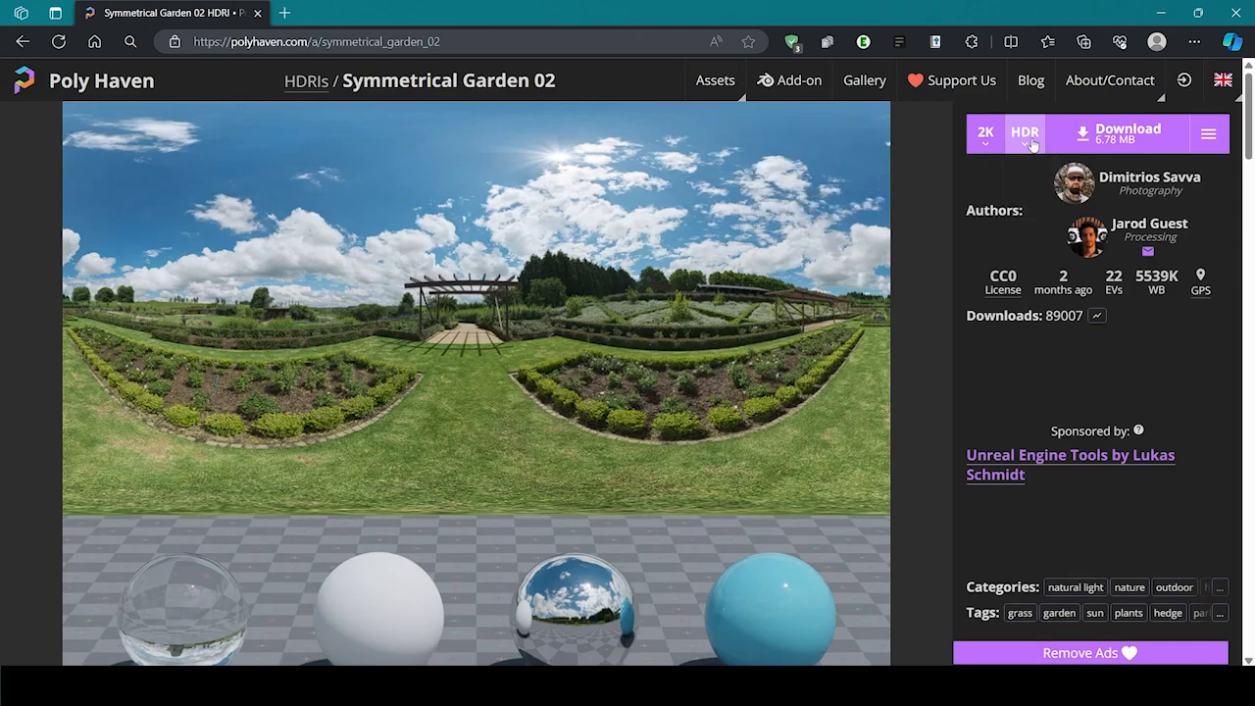
pyautogui.click(1117, 137)
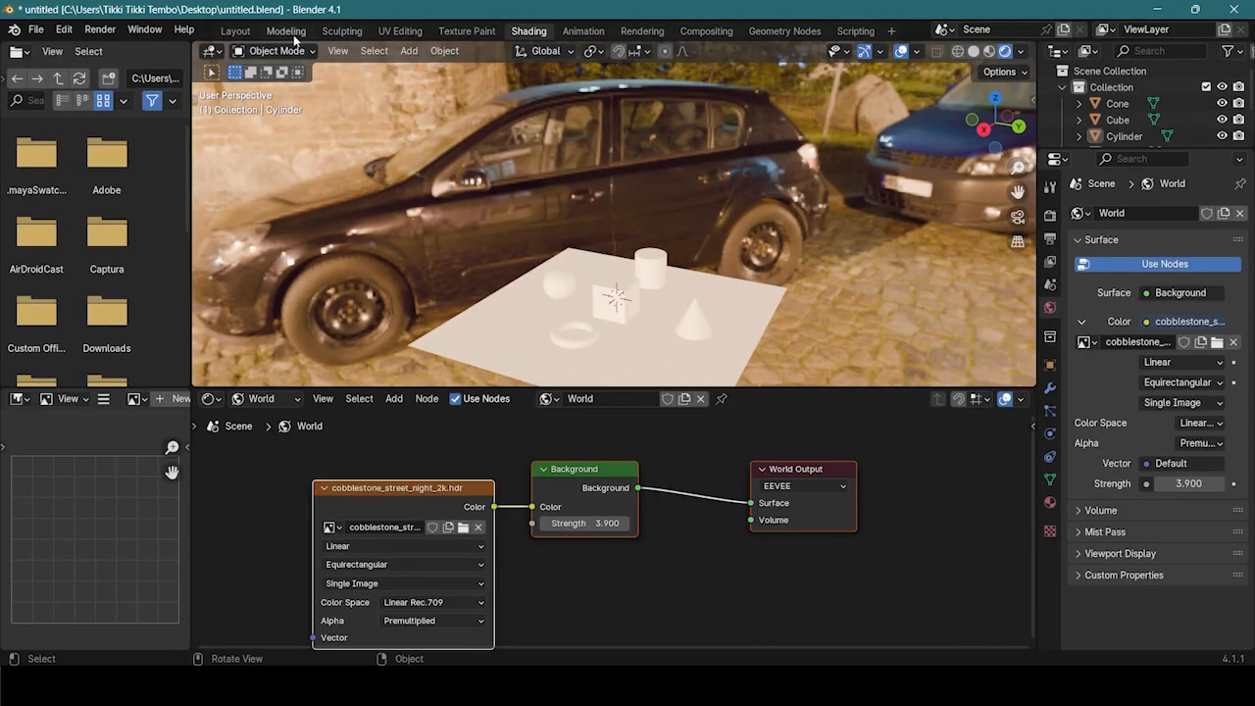
# - Switch to Blender, open the Layout workspace, and view the shapes against the cobblestone street environment
pyautogui.click(240, 32)
pyautogui.scroll(-2, 737, 176)
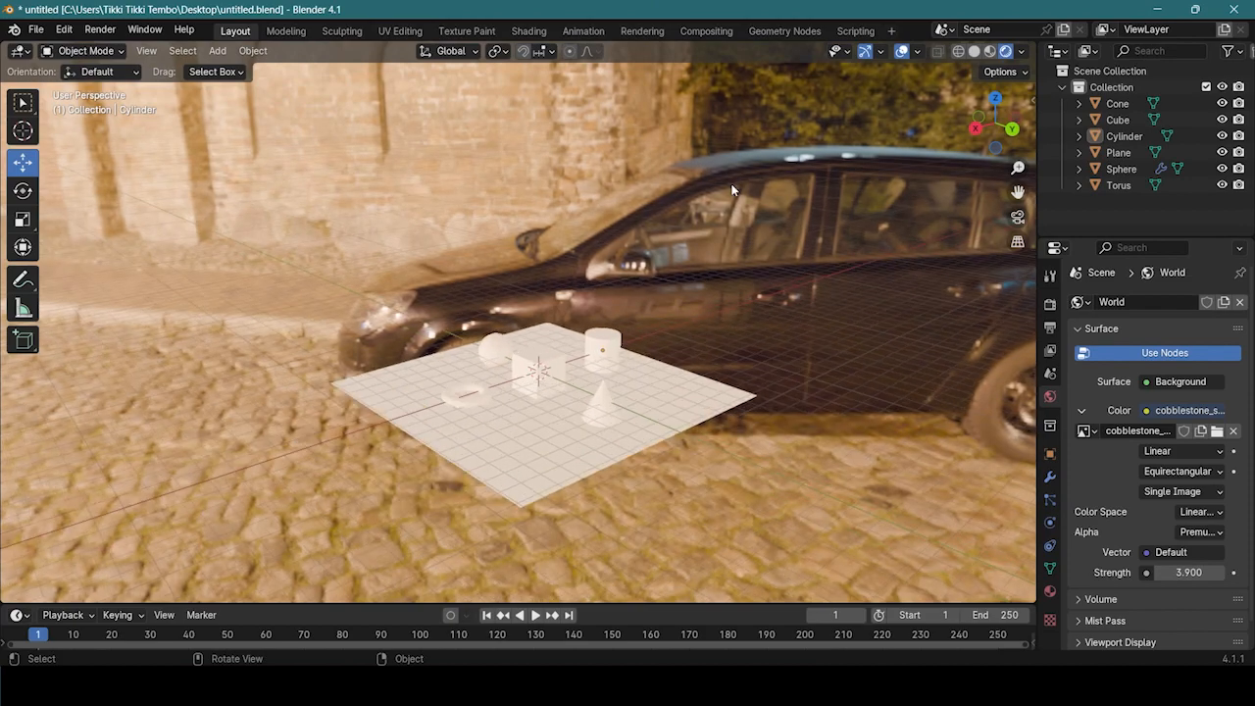
pyautogui.moveTo(738, 177); pyautogui.dragTo(725, 168, button='middle')
pyautogui.scroll(-2, 703, 227)
pyautogui.scroll(2, 703, 226)
pyautogui.scroll(-1, 1163, 497)
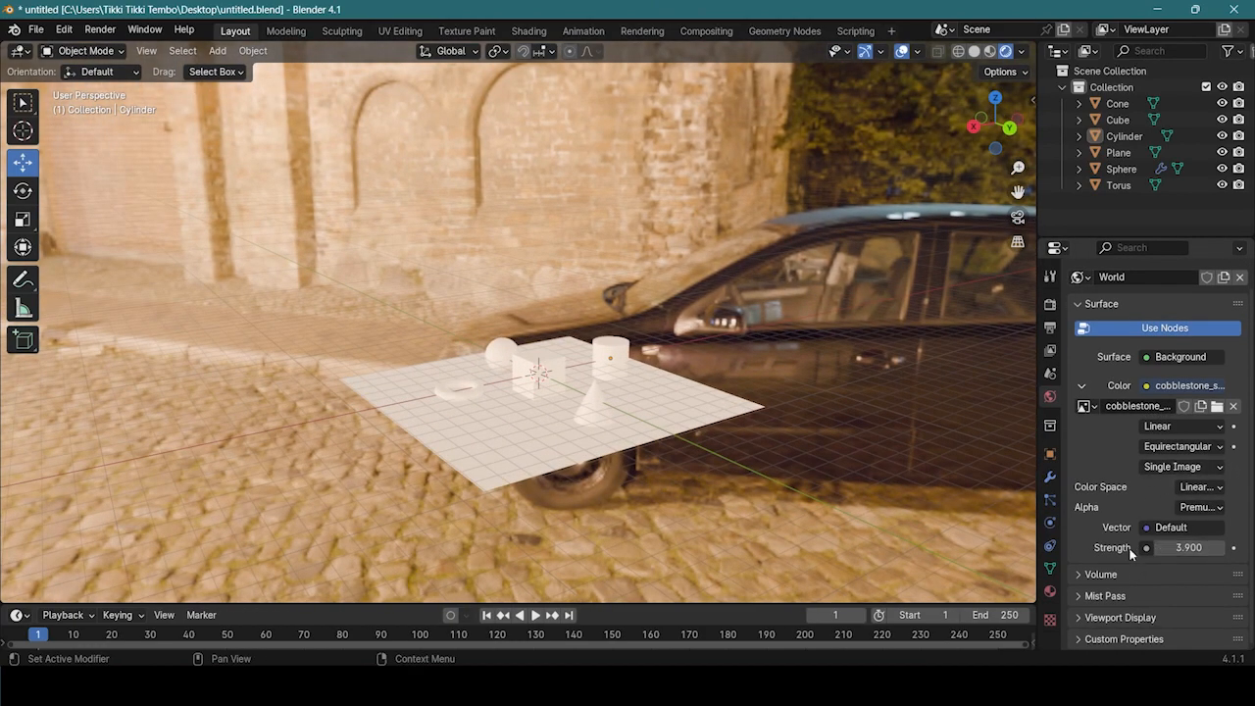
# - Look through the World's Volume and Viewport Display settings and glance at the Shading workspace before returning to Layout
pyautogui.click(1091, 576)
pyautogui.click(1085, 575)
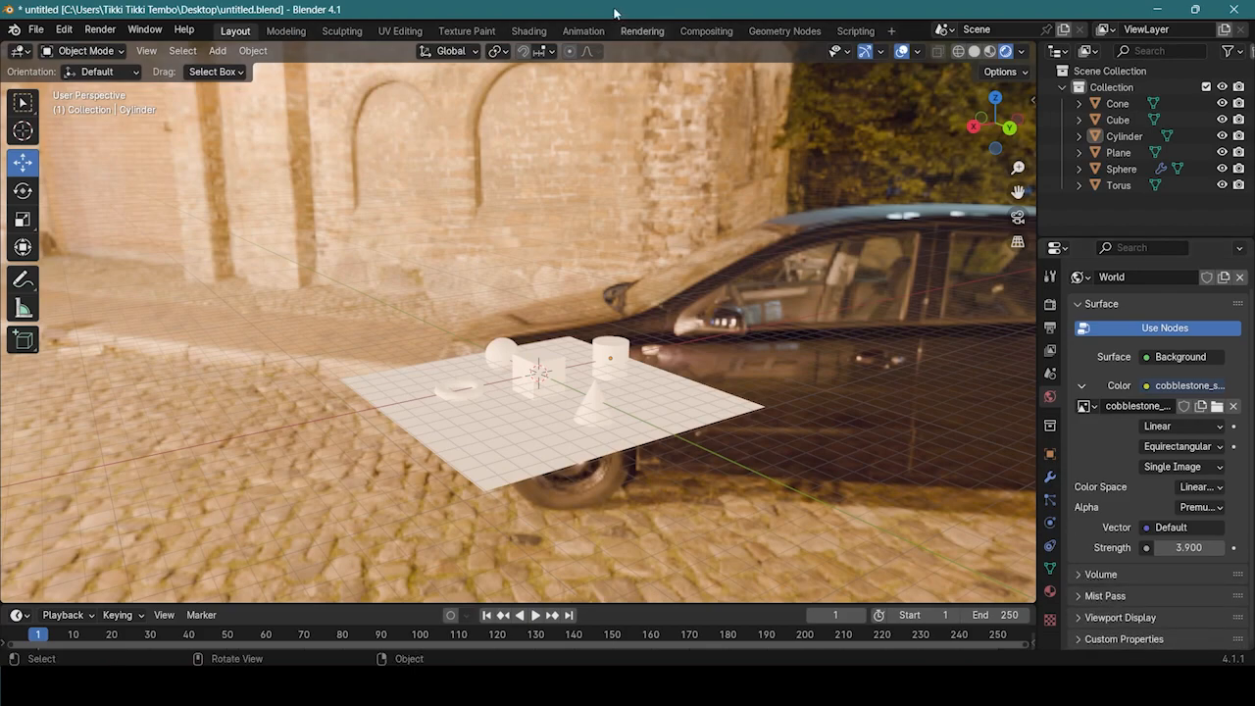
pyautogui.click(341, 31)
pyautogui.click(530, 31)
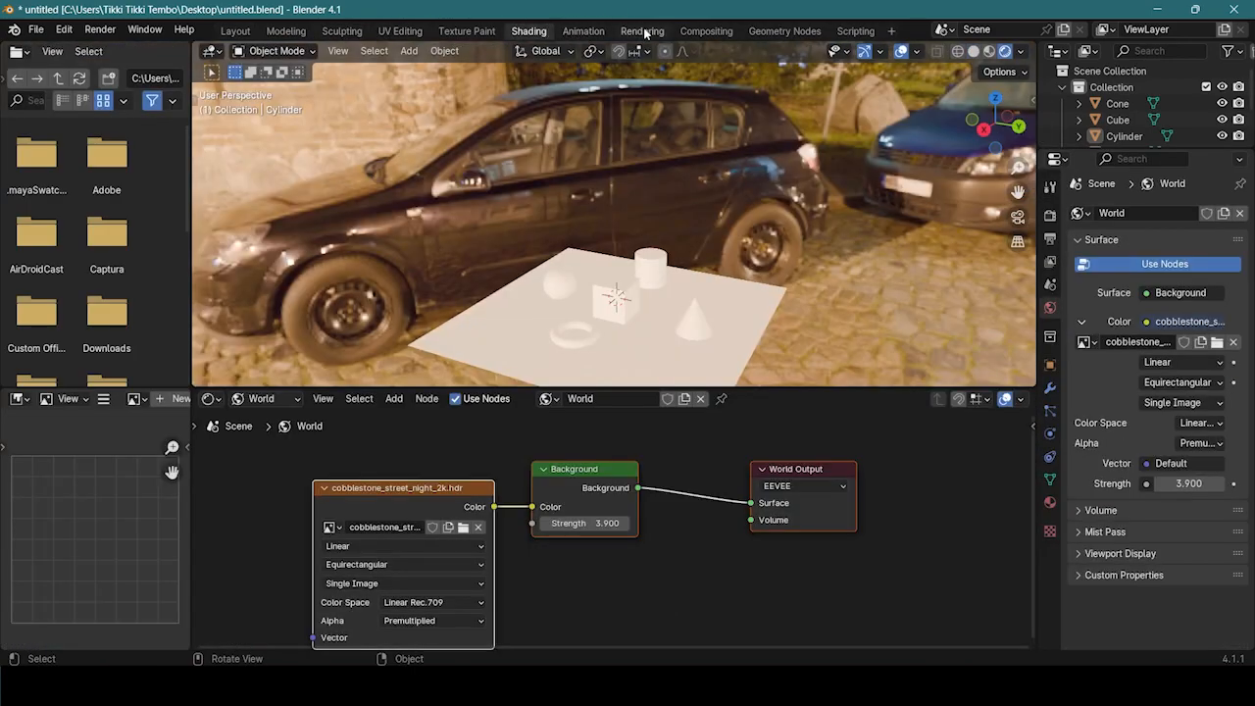
pyautogui.click(236, 31)
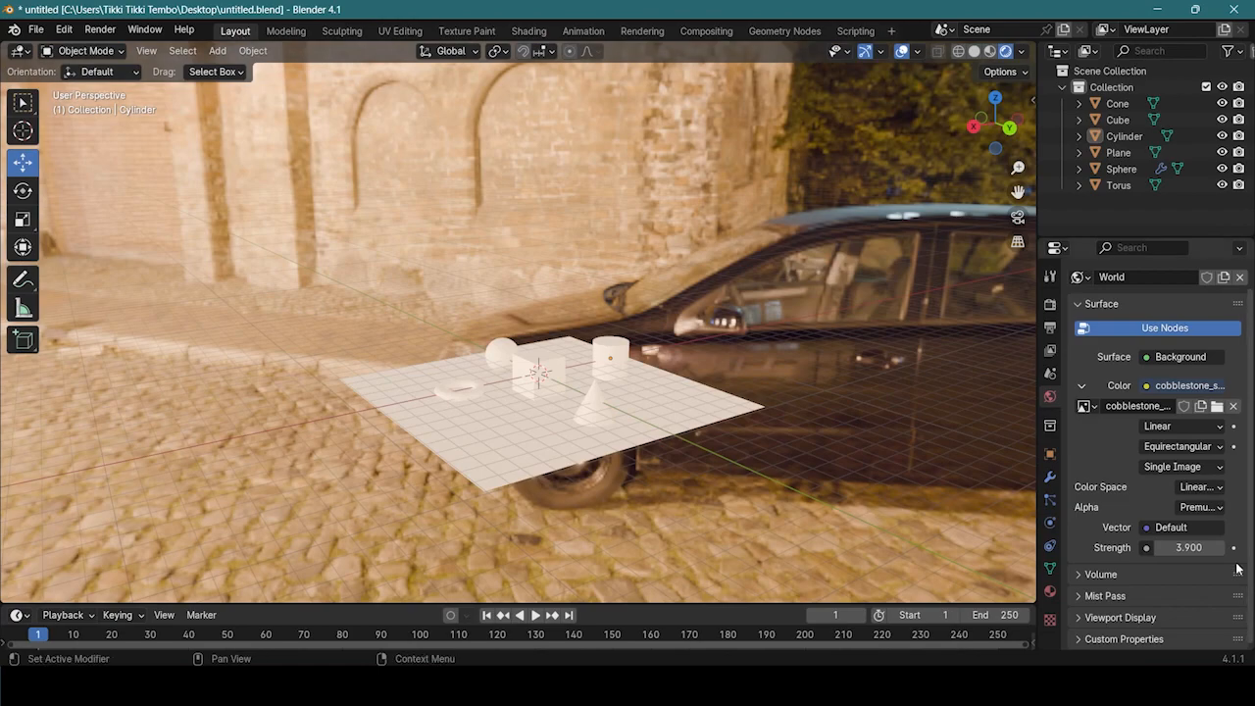
pyautogui.click(1085, 618)
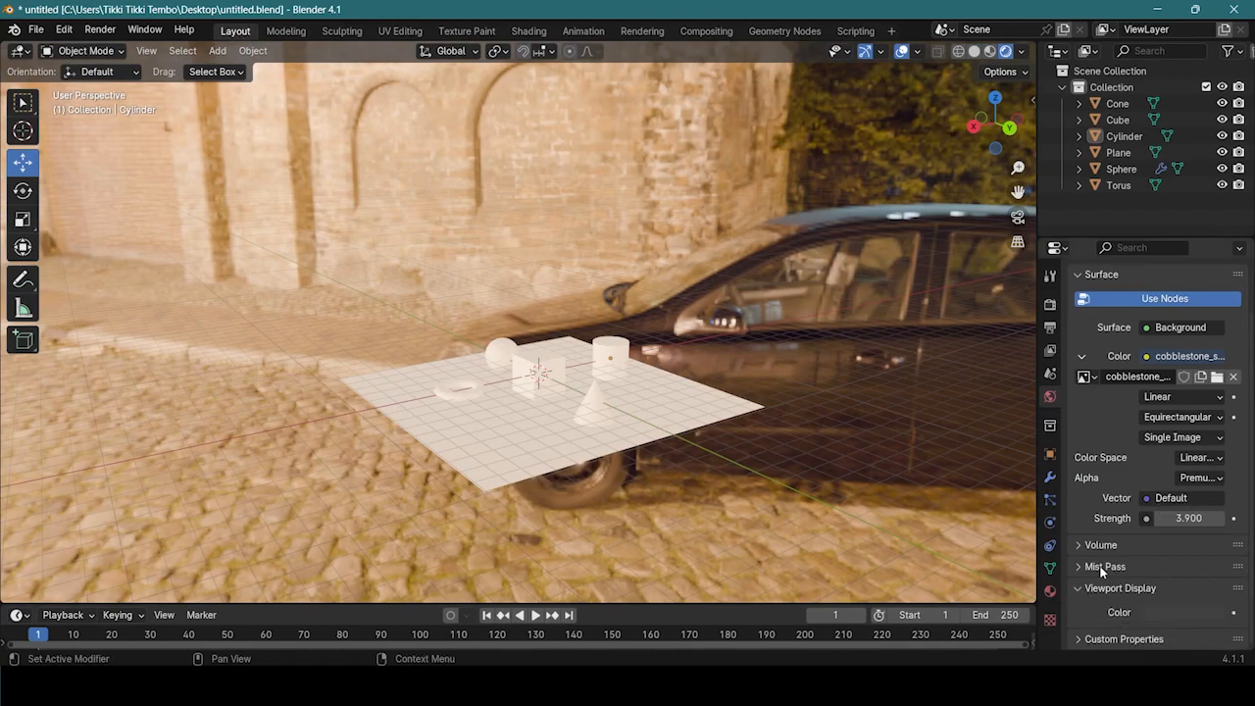
pyautogui.scroll(-1, 1090, 580)
pyautogui.scroll(3, 1089, 570)
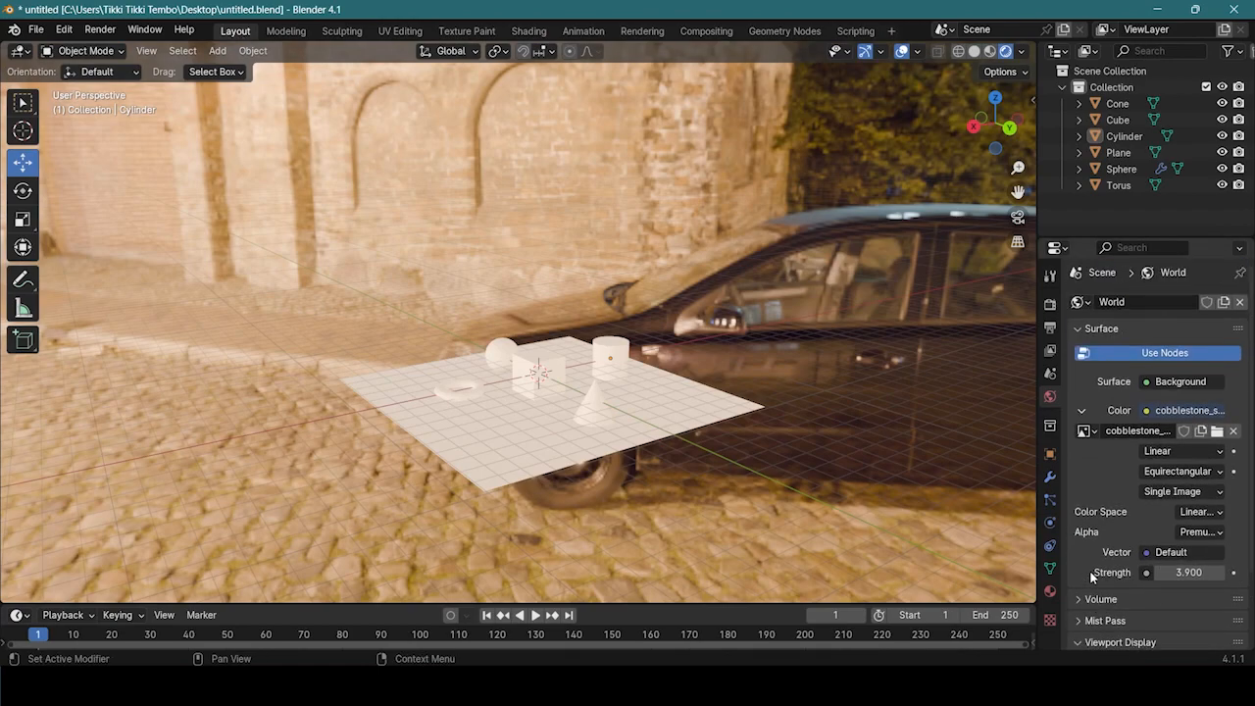
# - Replace the World's environment image with symmetrical_garden_02_2k.hdr from the Downloads folder
pyautogui.click(1217, 432)
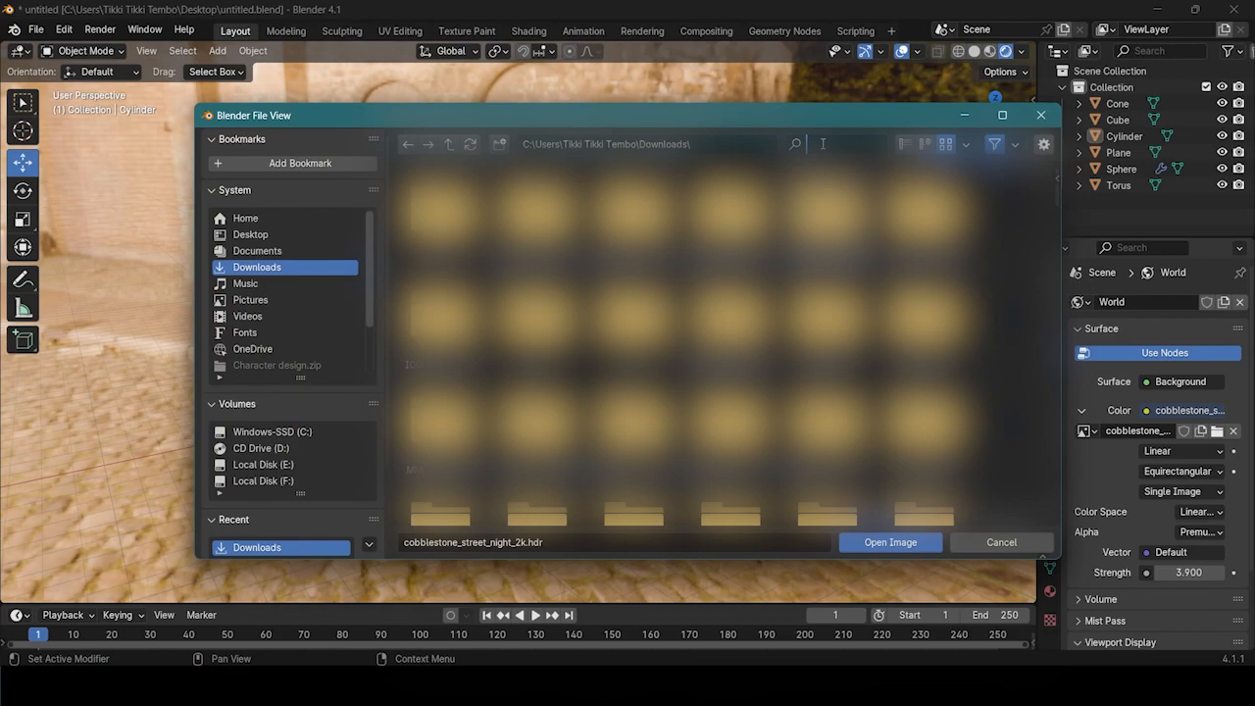
pyautogui.write('sym')
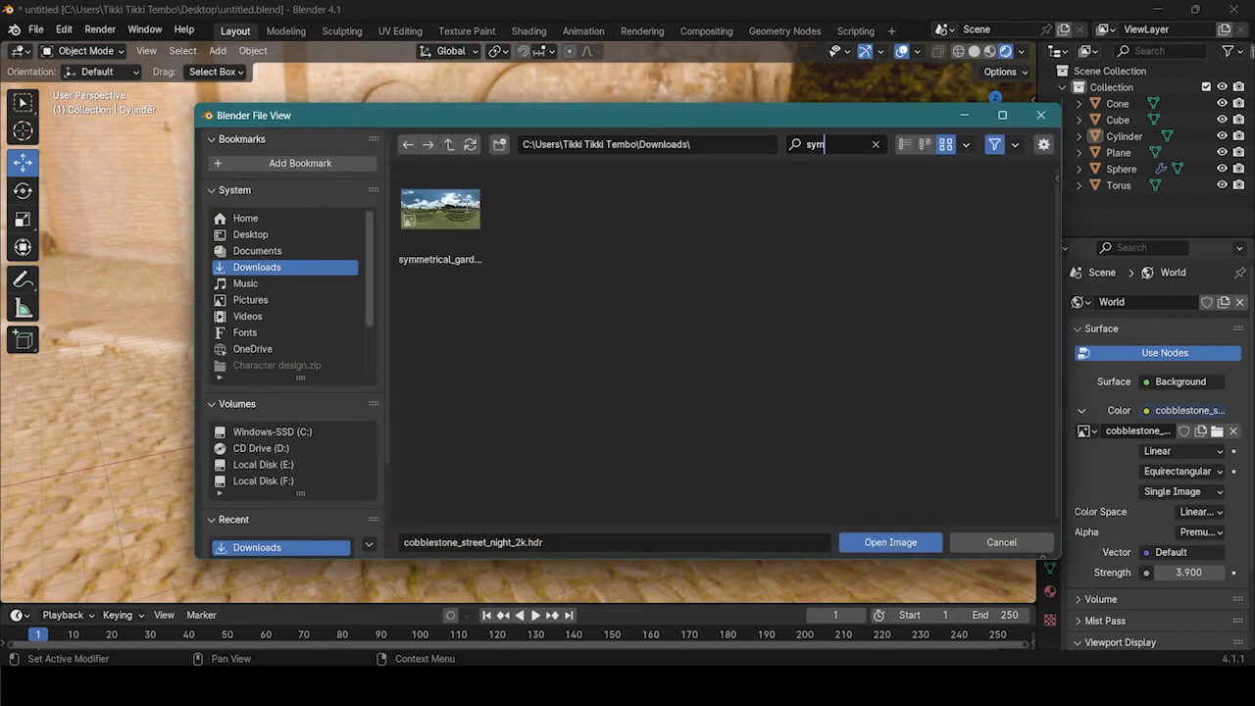
pyautogui.click(435, 221)
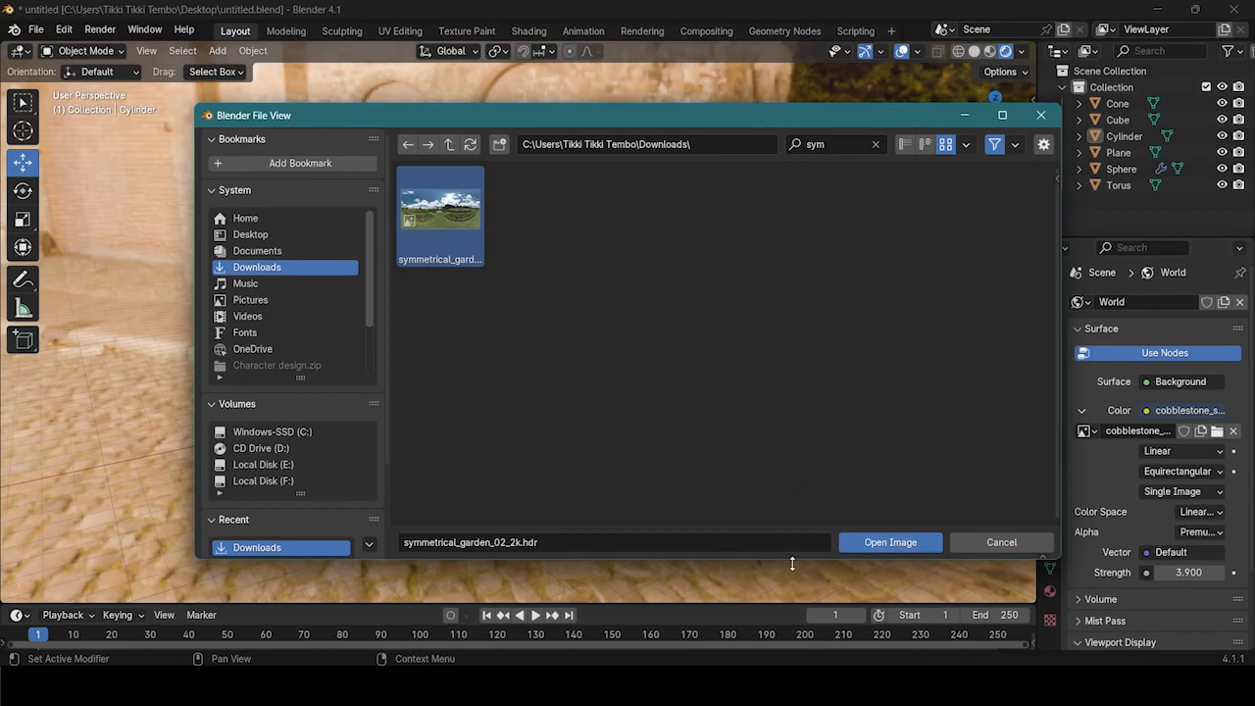
pyautogui.click(882, 542)
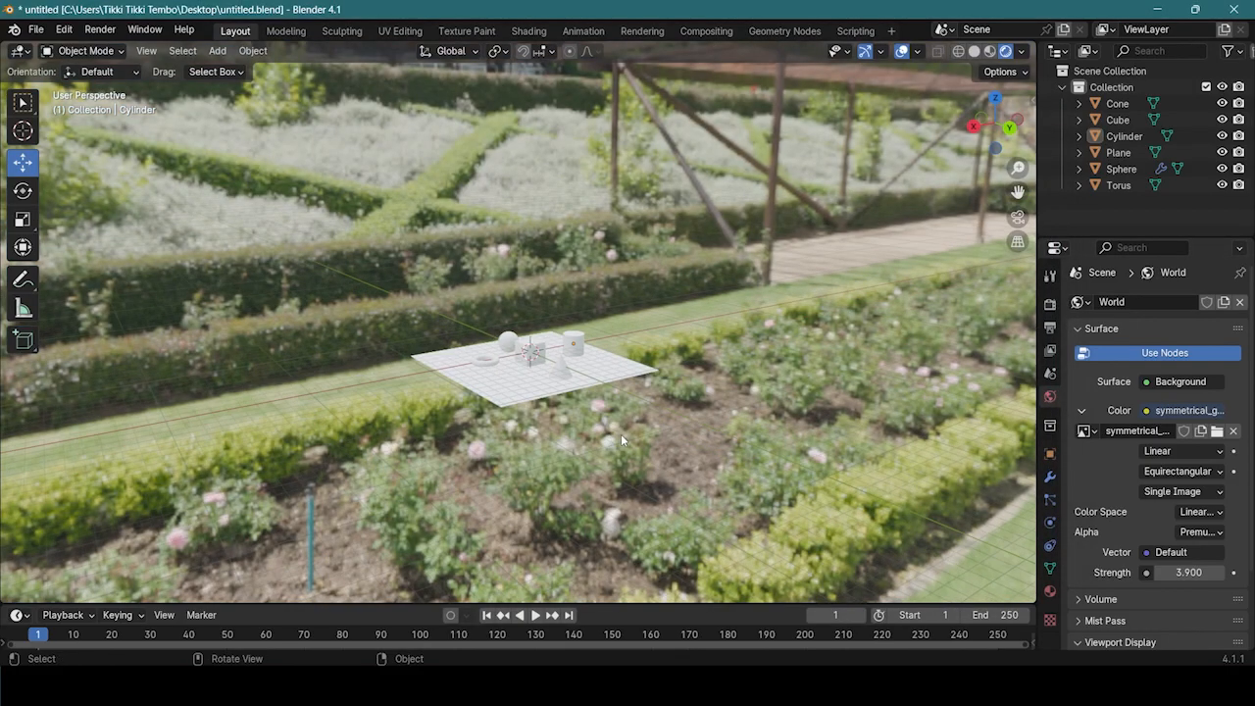
# - Set the World background strength to 1.000 and view the shapes in the garden from several angles
pyautogui.scroll(7, 619, 441)
pyautogui.moveTo(608, 451); pyautogui.dragTo(753, 478, button='middle')
pyautogui.scroll(-5, 753, 479)
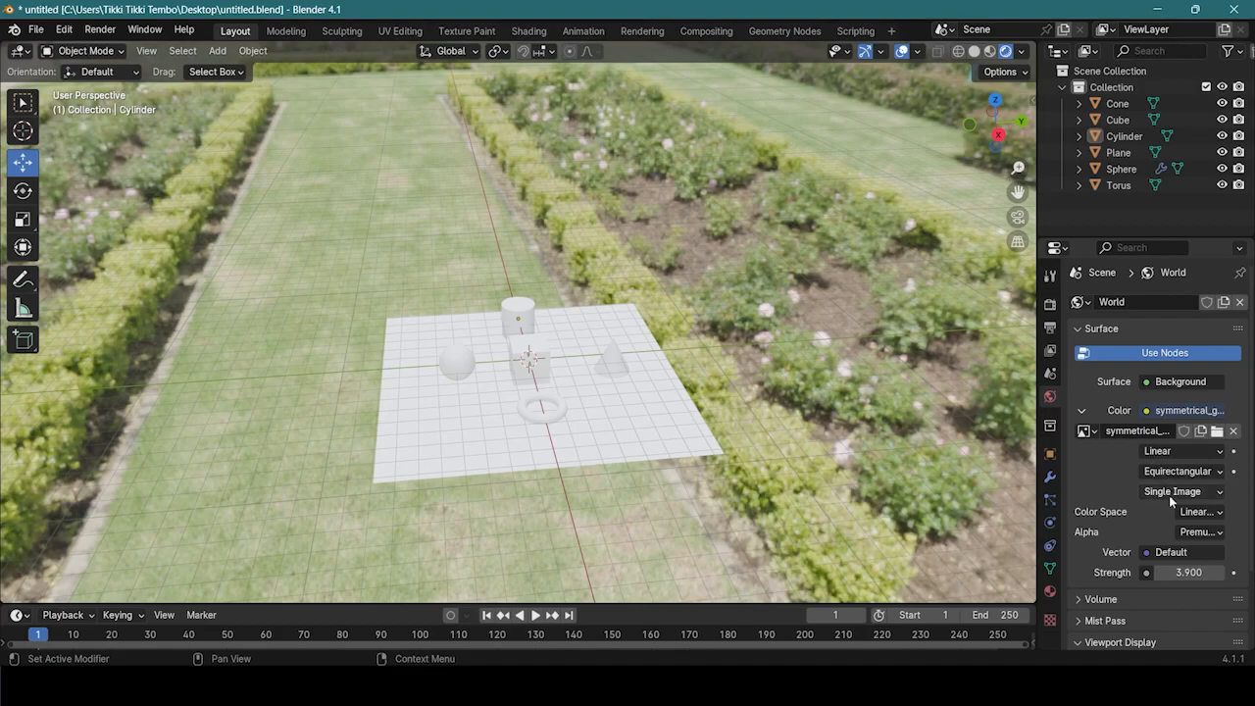
pyautogui.moveTo(1215, 573); pyautogui.dragTo(1188, 573)
pyautogui.moveTo(883, 431); pyautogui.dragTo(372, 339, button='middle')
pyautogui.scroll(3, 542, 485)
pyautogui.scroll(-5, 543, 485)
pyautogui.moveTo(546, 385); pyautogui.dragTo(591, 345, button='middle')
pyautogui.scroll(-2, 579, 333)
pyautogui.scroll(3, 573, 324)
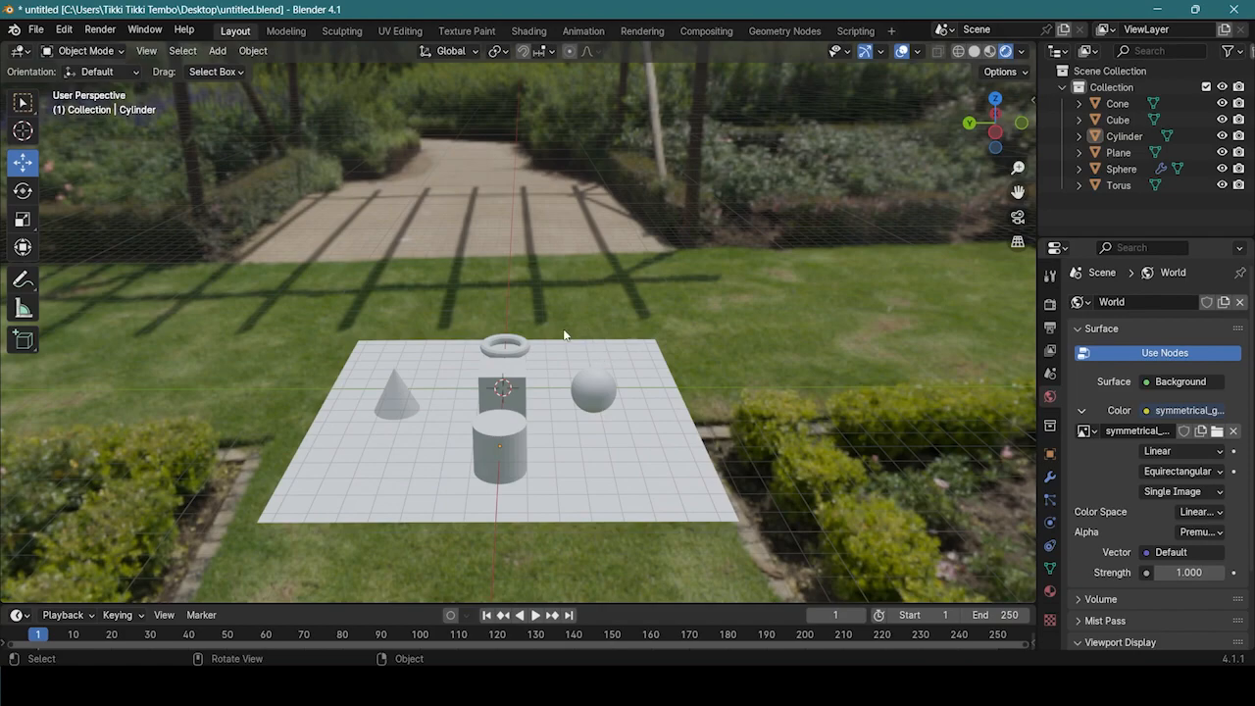
# - Add a UV sphere at the centre of the scene, over the cube
pyautogui.hotkey('shift', 'a')
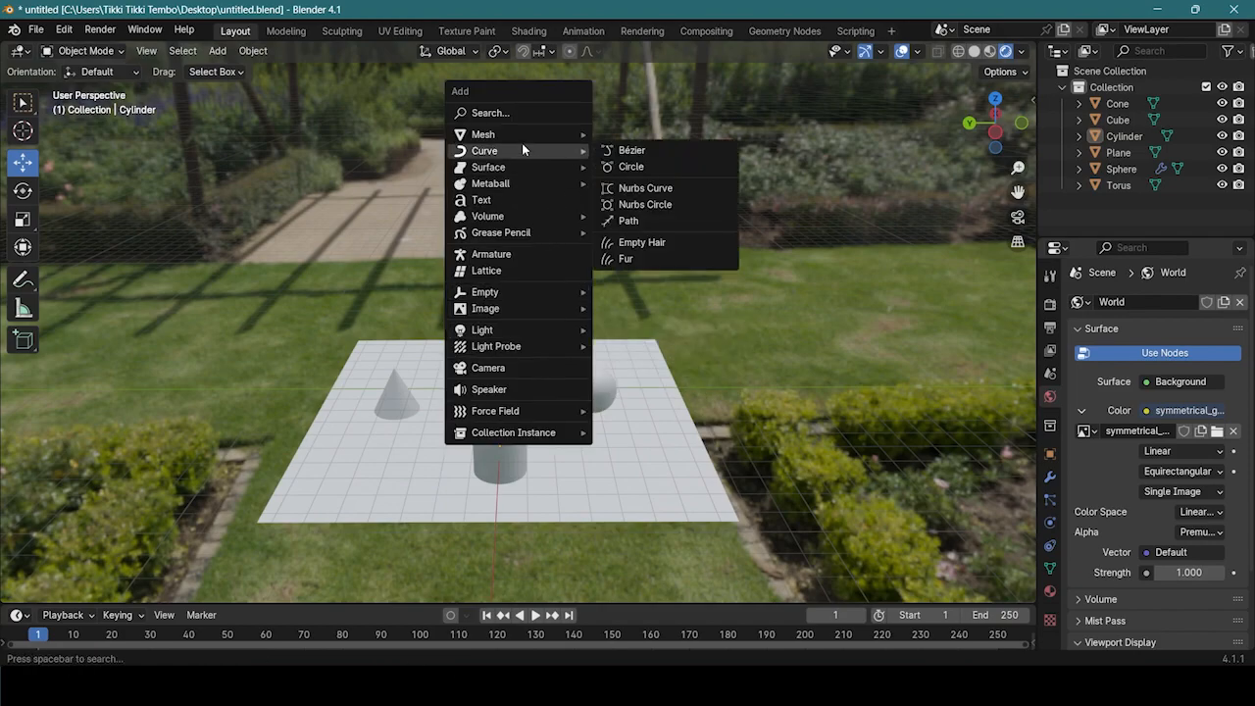
pyautogui.moveTo(525, 137)
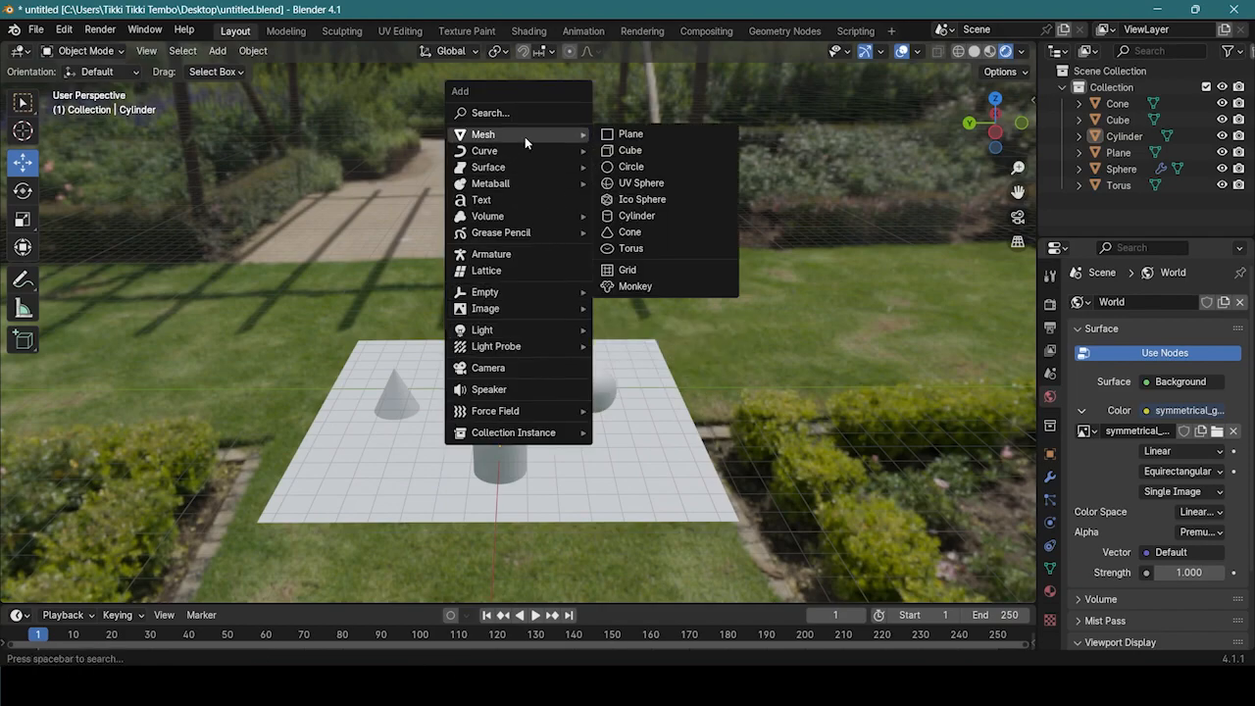
pyautogui.click(643, 184)
pyautogui.moveTo(560, 366); pyautogui.dragTo(680, 414, button='middle')
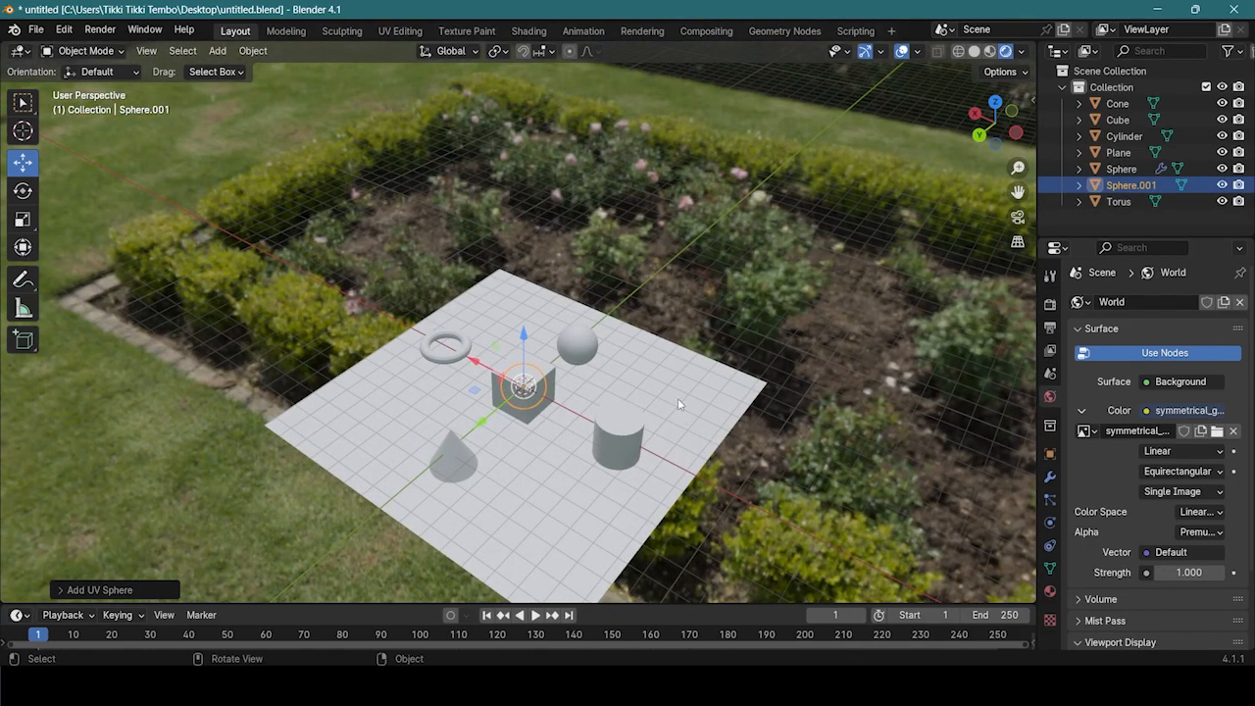
# - Scale the new sphere uniformly to about 142.5 so that it encloses the plane and all the shapes
pyautogui.click(22, 218)
pyautogui.moveTo(559, 323); pyautogui.dragTo(814, 312)
pyautogui.scroll(5, 814, 311)
pyautogui.moveTo(722, 435); pyautogui.dragTo(464, 321, button='middle')
pyautogui.scroll(-4, 594, 336)
pyautogui.scroll(-5, 463, 317)
pyautogui.scroll(-3, 618, 216)
pyautogui.moveTo(617, 216); pyautogui.dragTo(713, 365, button='middle')
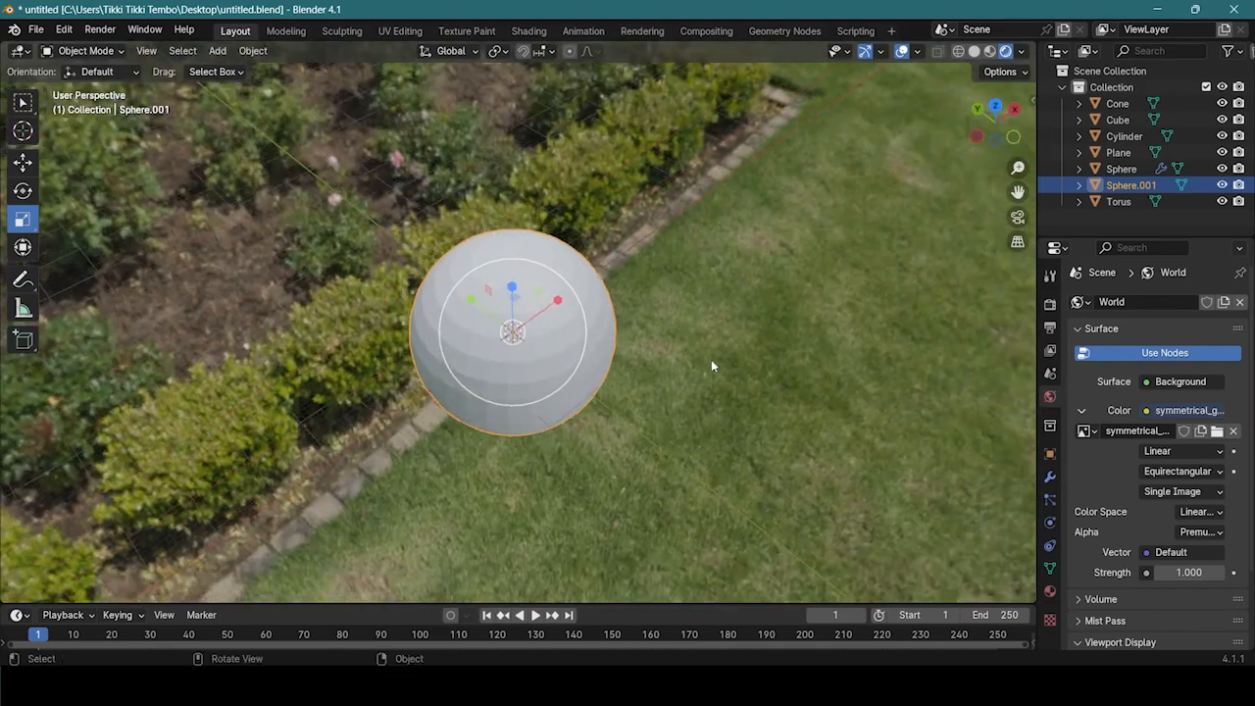
pyautogui.moveTo(570, 311); pyautogui.dragTo(961, 350)
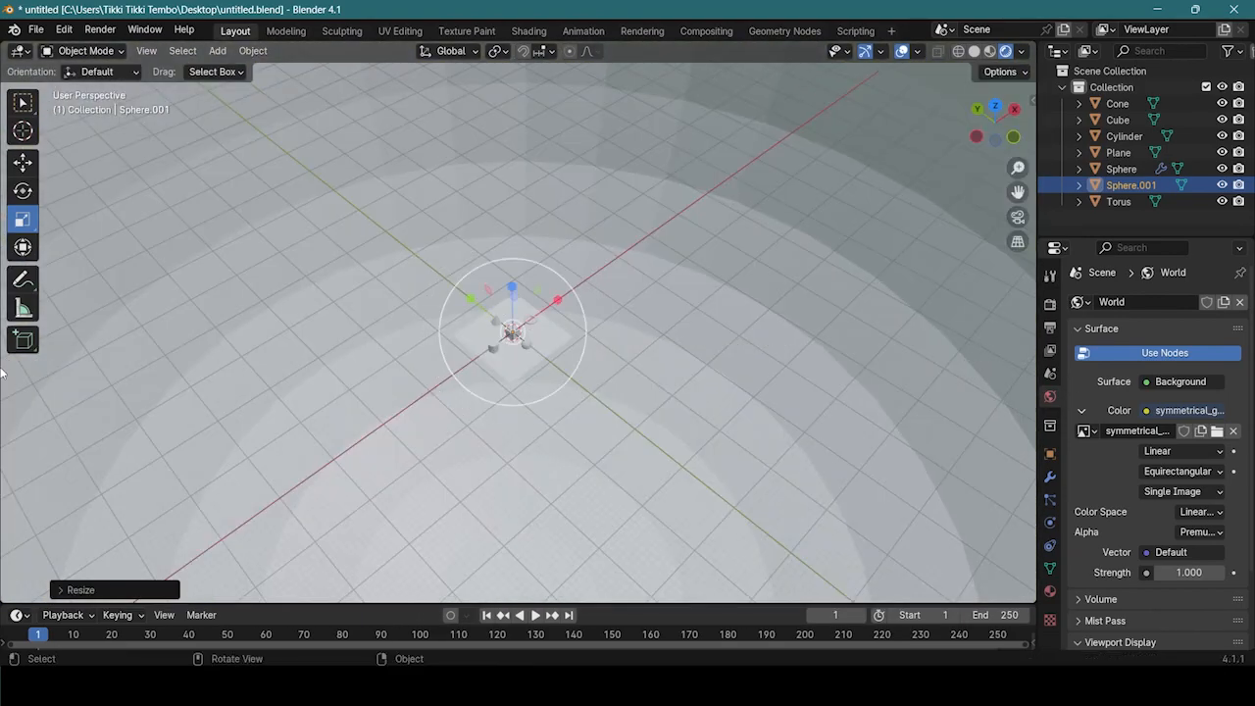
# - Examine the enlarged sphere from inside around the shapes and from outside against the garden background
pyautogui.moveTo(373, 262); pyautogui.dragTo(543, 341, button='middle')
pyautogui.scroll(8, 545, 342)
pyautogui.moveTo(547, 498); pyautogui.dragTo(596, 540, button='middle')
pyautogui.scroll(-6, 595, 540)
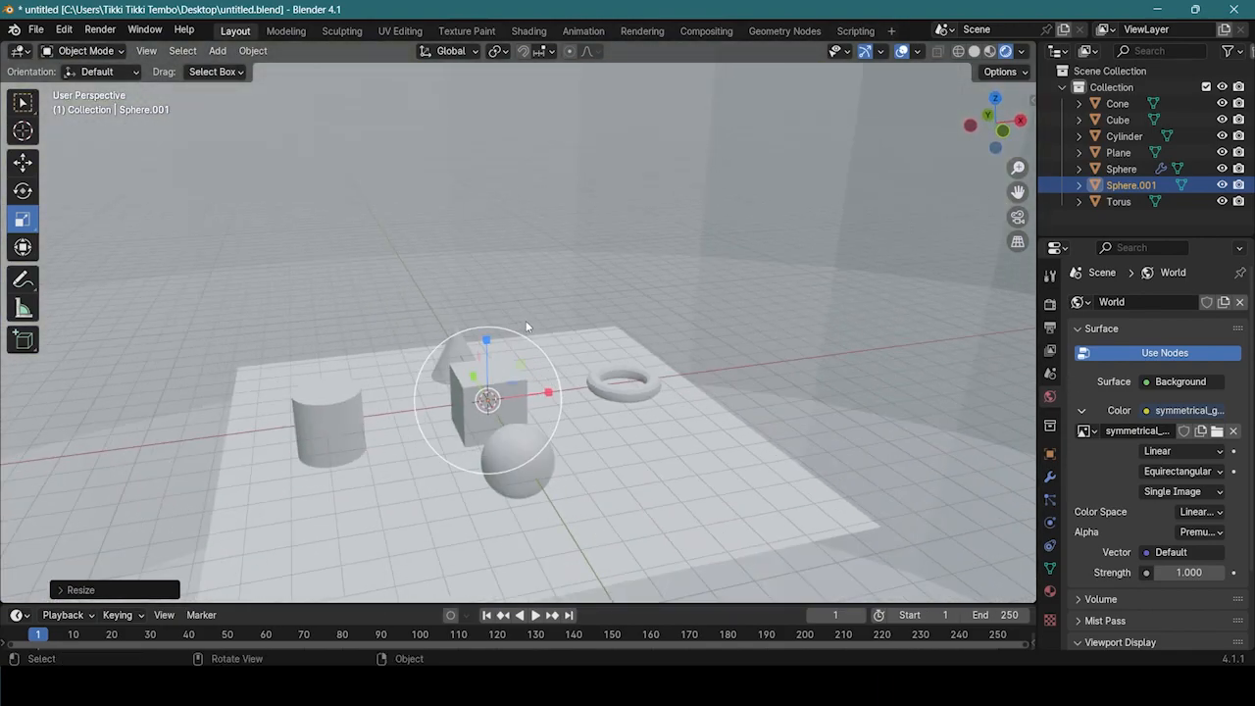
pyautogui.moveTo(522, 320); pyautogui.dragTo(586, 384, button='middle')
pyautogui.scroll(-10, 690, 246)
pyautogui.scroll(4, 669, 257)
pyautogui.moveTo(741, 440); pyautogui.dragTo(699, 381, button='middle')
pyautogui.scroll(-3, 700, 375)
pyautogui.scroll(5, 700, 365)
pyautogui.moveTo(809, 356); pyautogui.dragTo(424, 406, button='middle')
pyautogui.press('KP_Decimal')
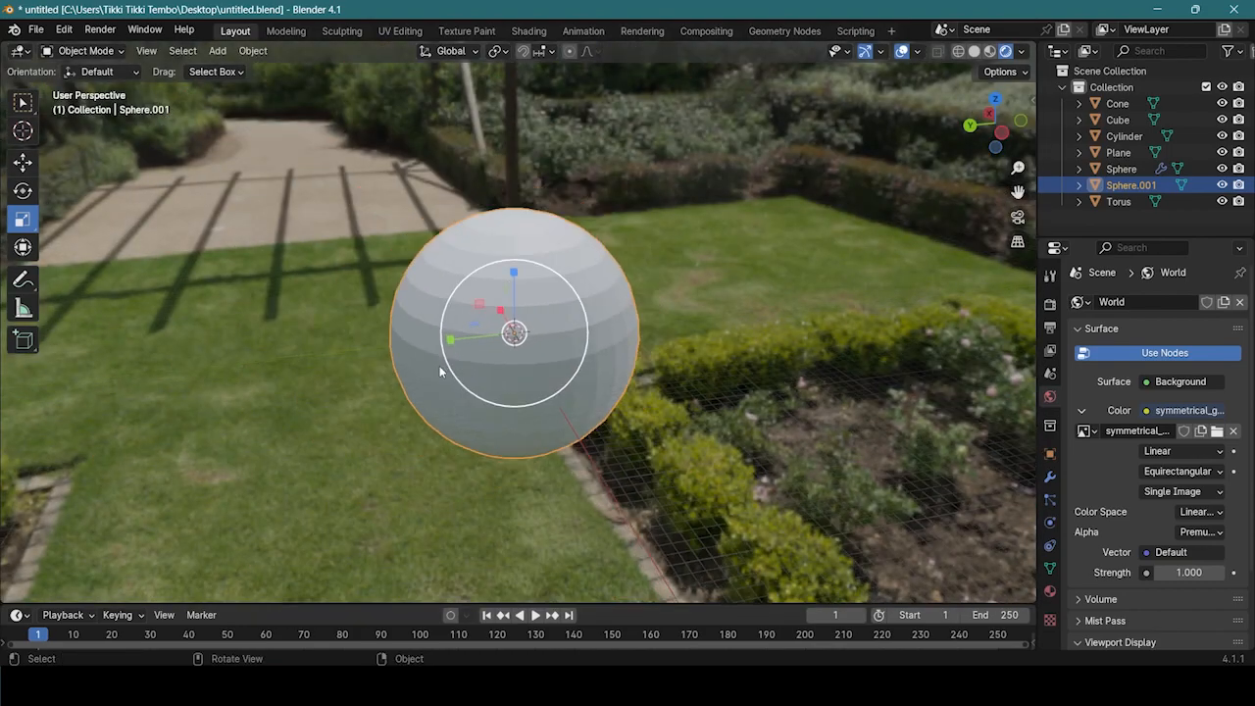
pyautogui.scroll(6, 444, 364)
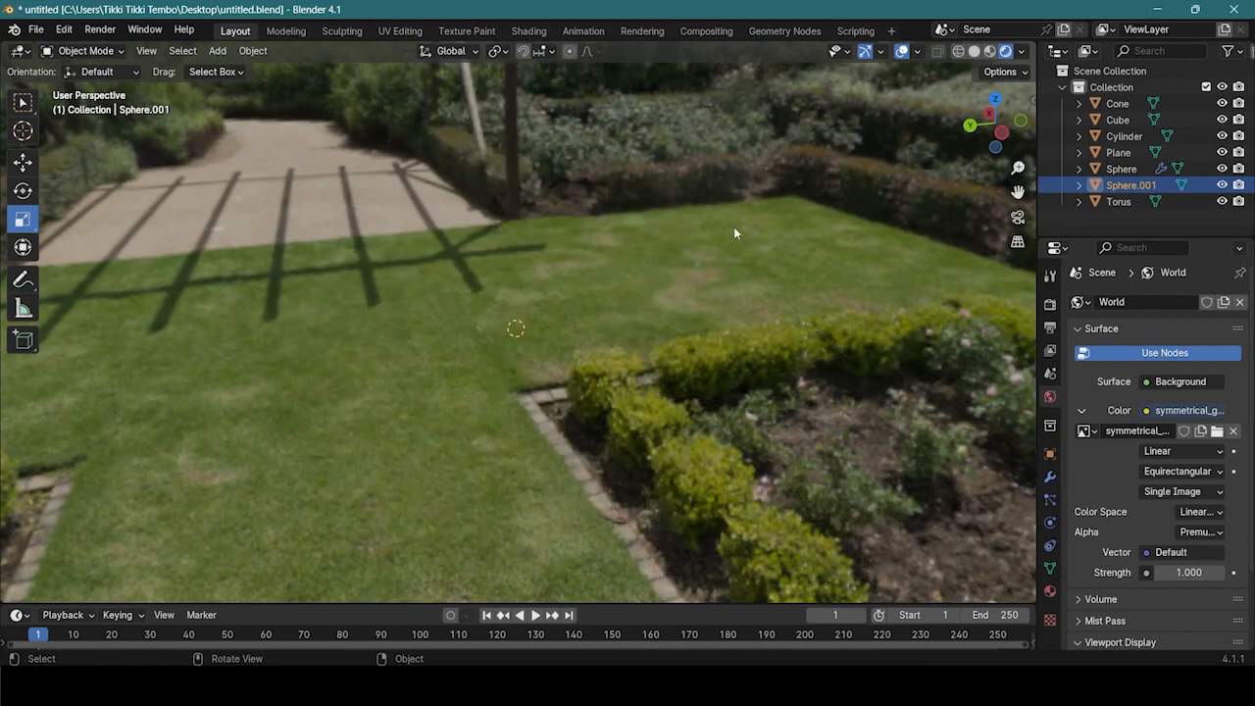
pyautogui.scroll(5, 732, 150)
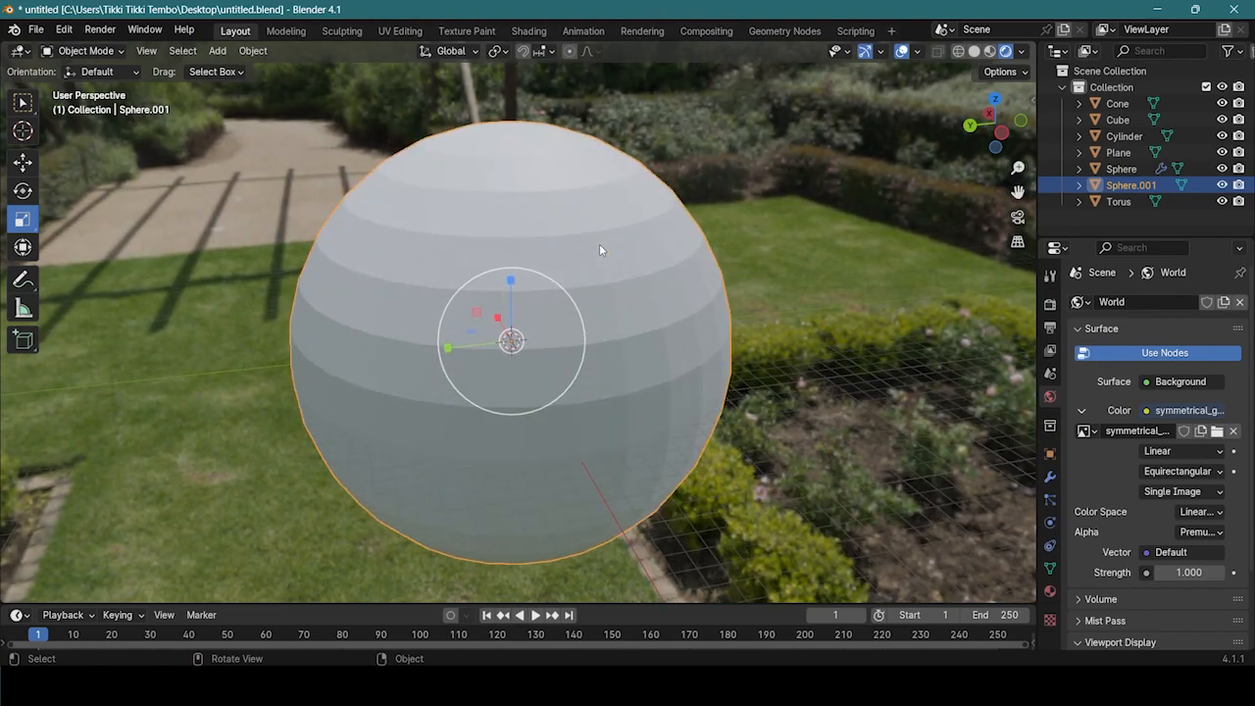
pyautogui.scroll(5, 598, 249)
pyautogui.scroll(-4, 774, 303)
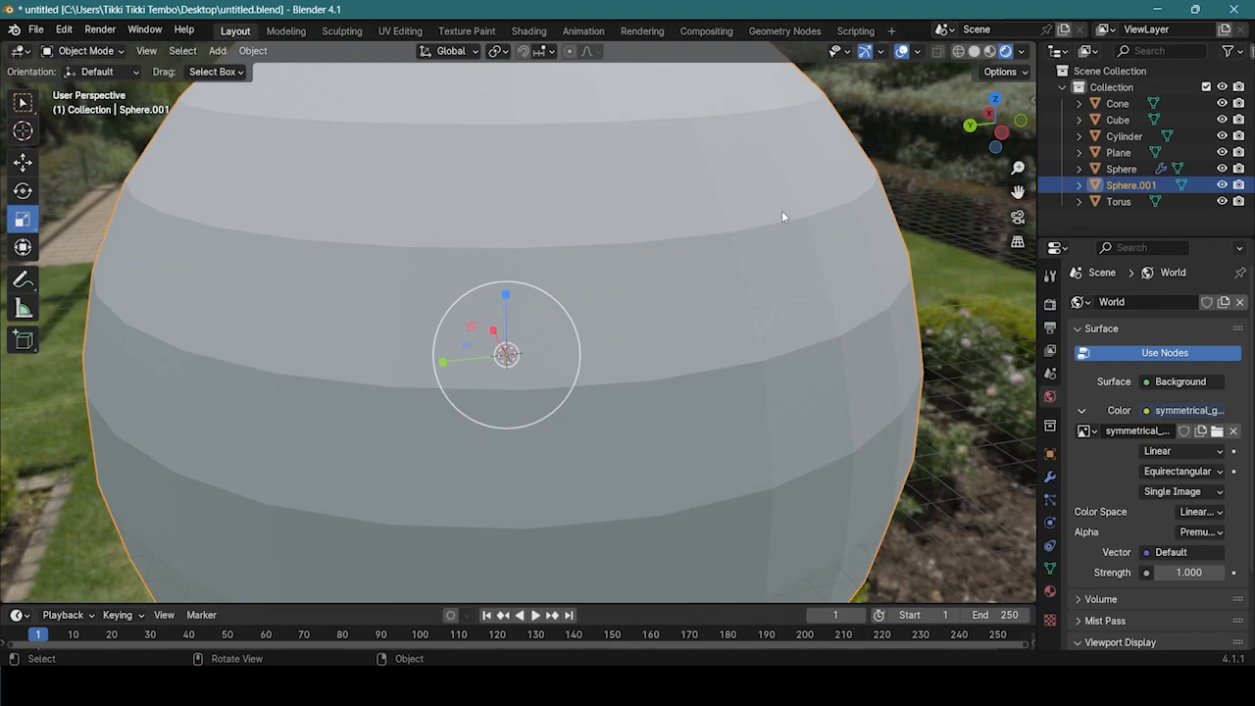
pyautogui.scroll(-5, 1021, 330)
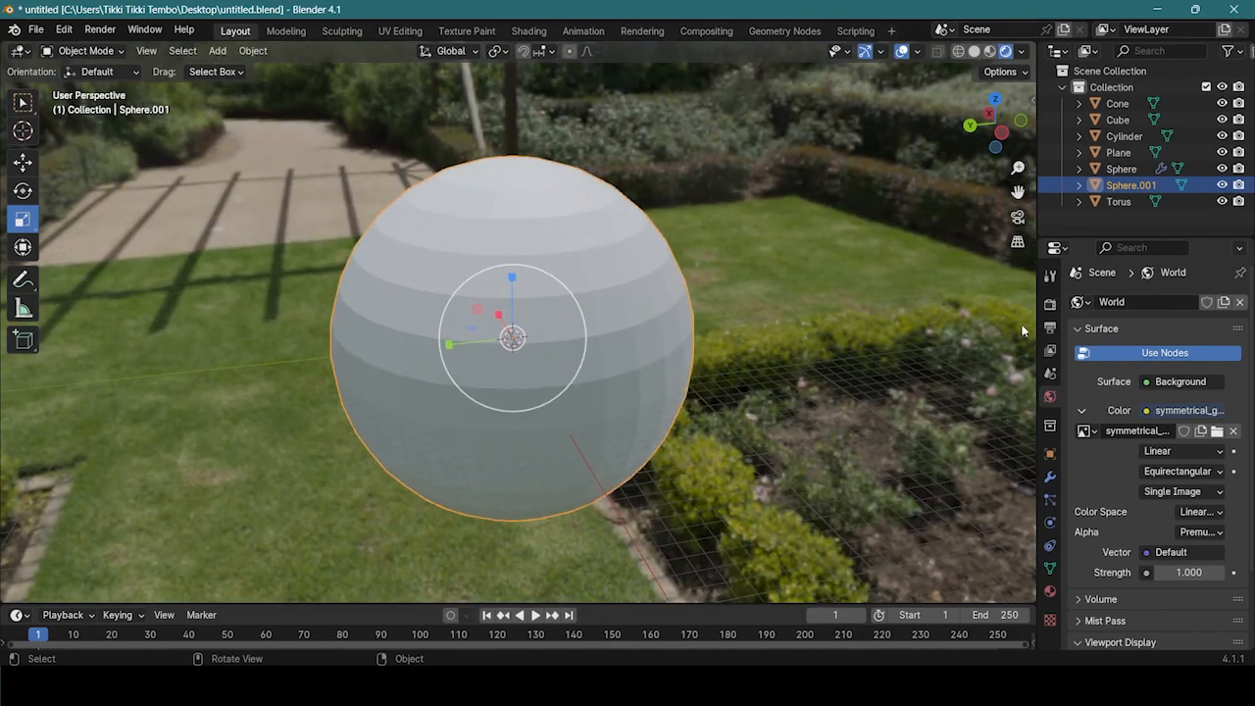
# - Create a new material on the enlarged sphere
pyautogui.click(1050, 569)
pyautogui.click(1051, 547)
pyautogui.click(1050, 569)
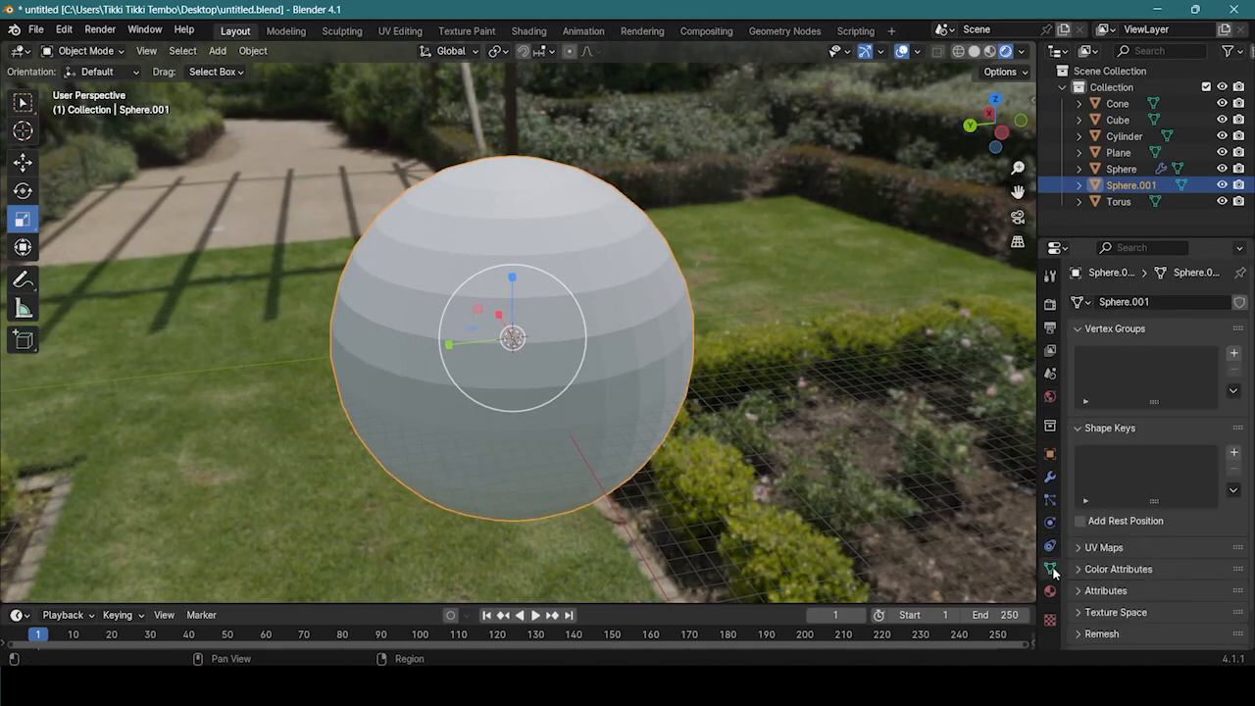
pyautogui.click(1051, 453)
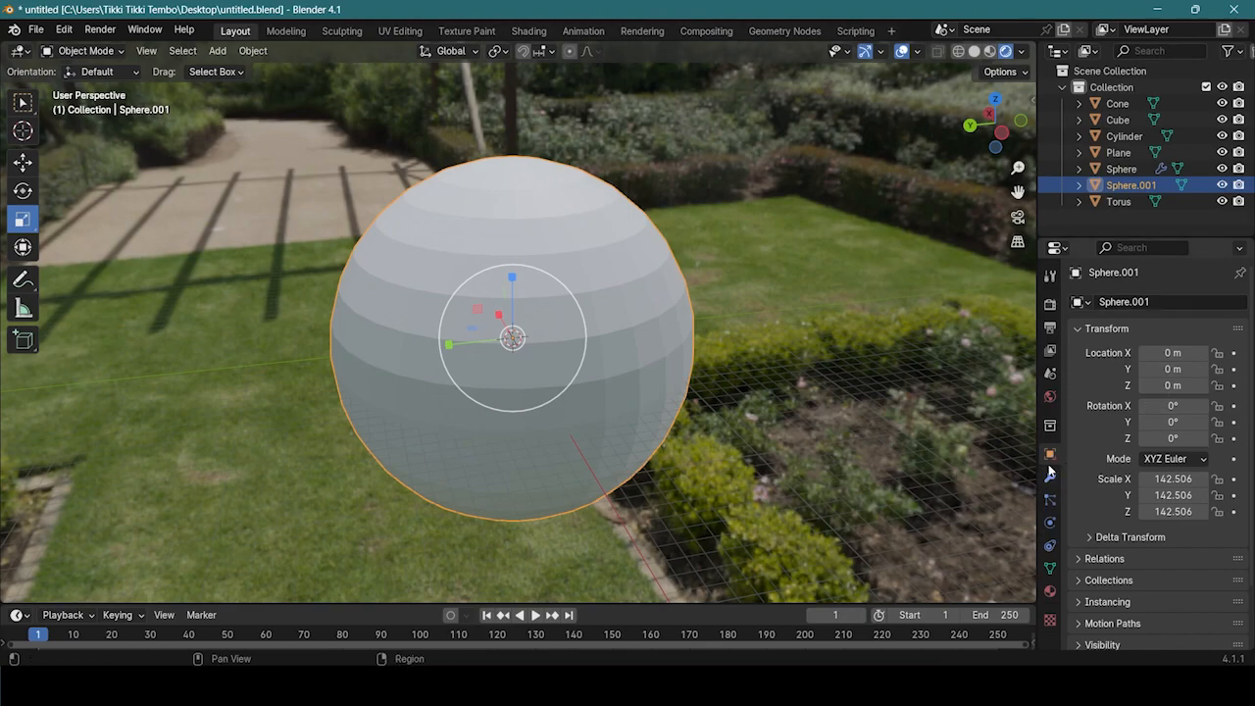
pyautogui.click(1050, 591)
pyautogui.click(1144, 373)
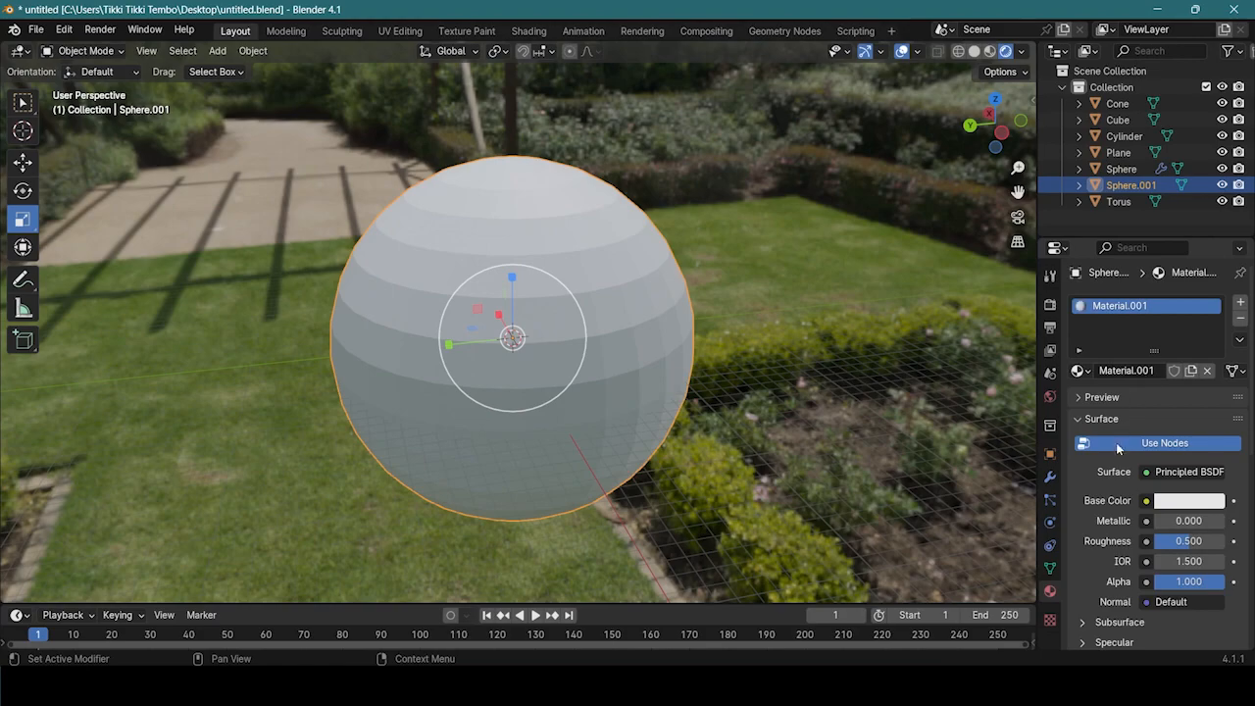
# - Give the sphere material's Base Color an Environment Texture using symmetrical_garden_02_2k.hdr from the Downloads folder
pyautogui.click(1146, 502)
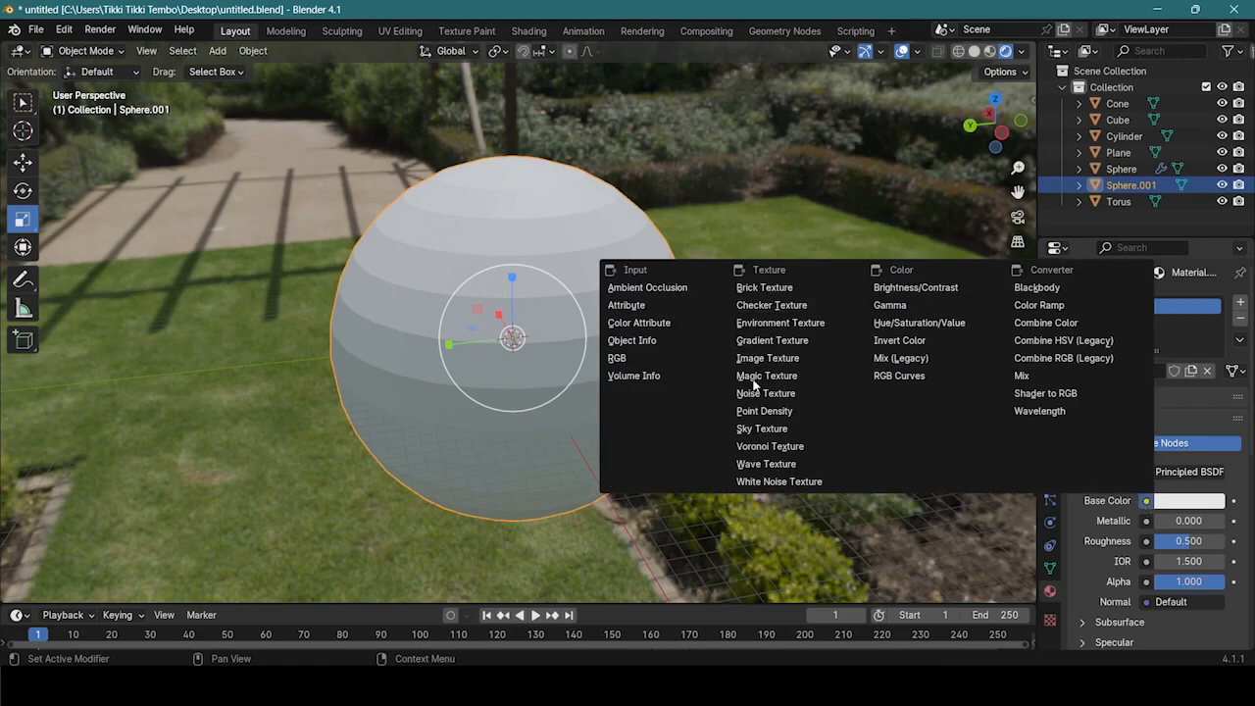
pyautogui.click(795, 323)
pyautogui.click(1188, 523)
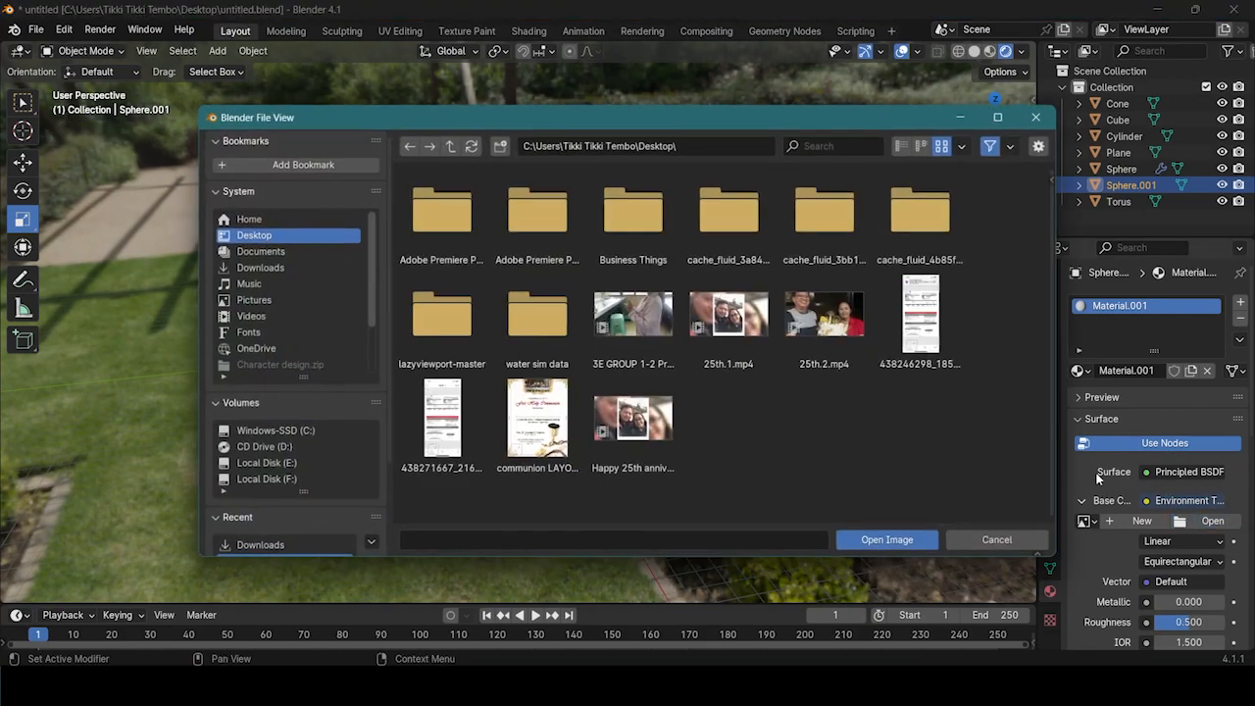
pyautogui.click(264, 267)
pyautogui.write('sym')
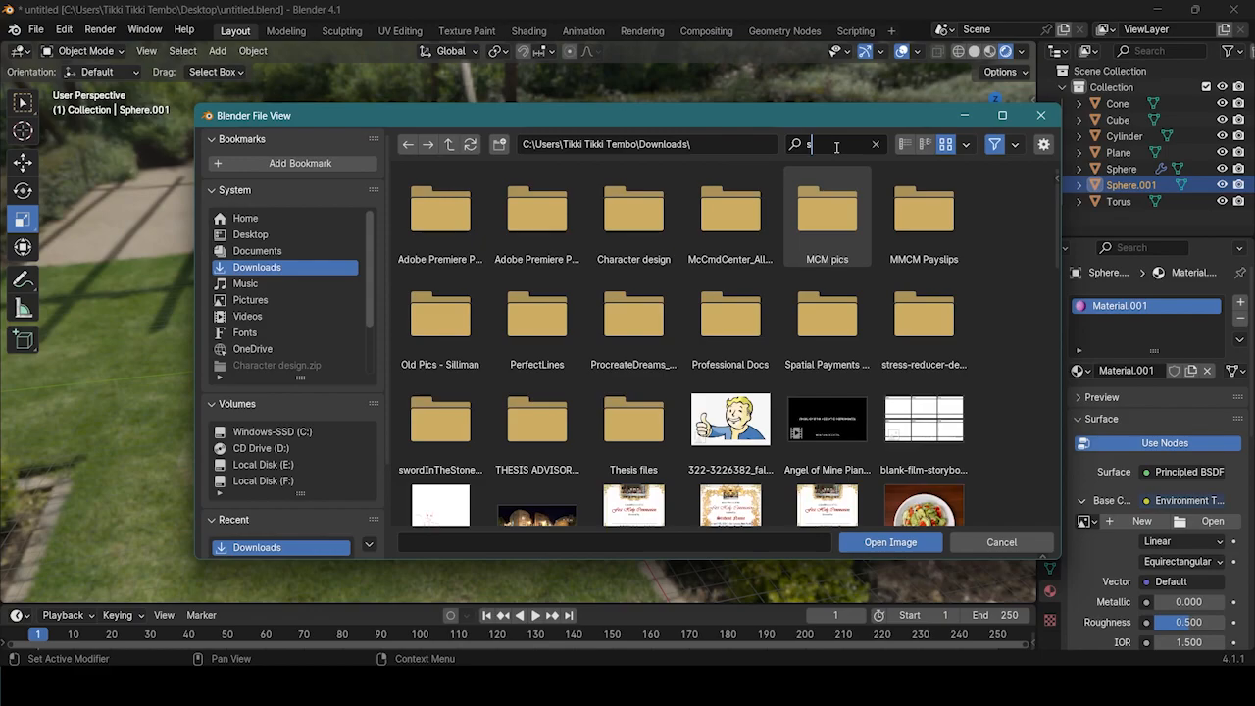
pyautogui.doubleClick(445, 218)
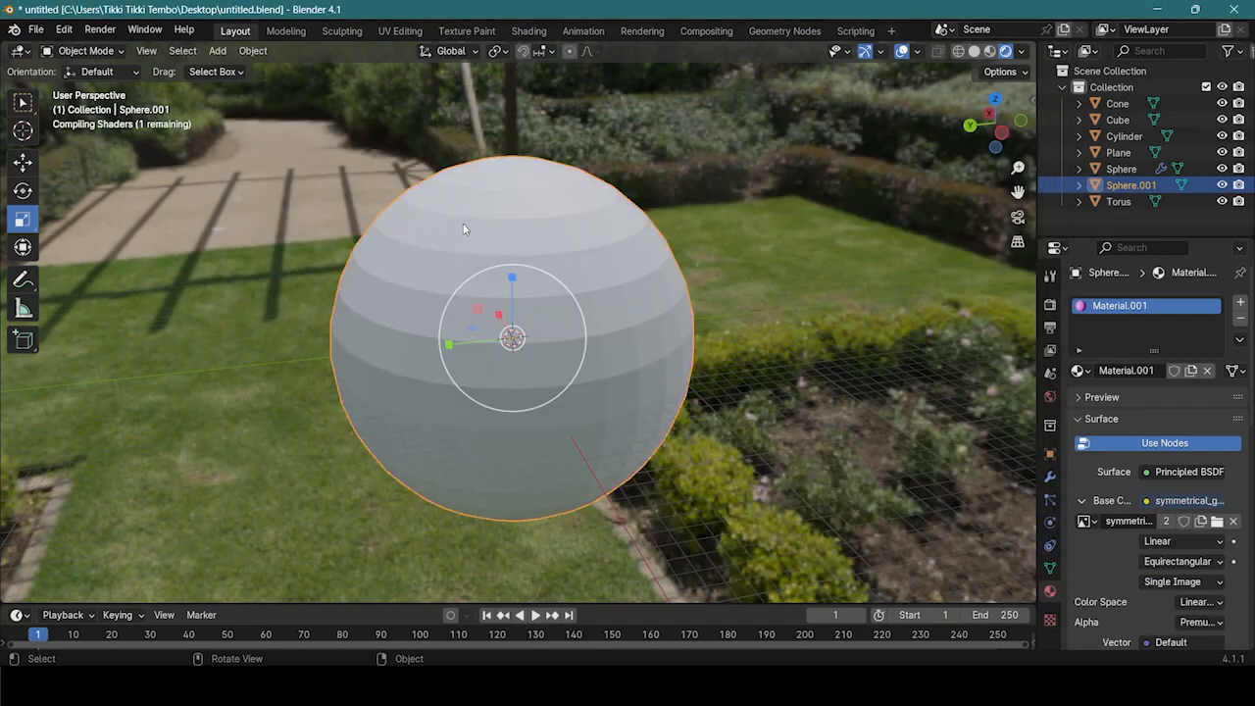
# - Examine the garden texture on the enlarged sphere from inside and outside
pyautogui.scroll(8, 539, 278)
pyautogui.moveTo(550, 284); pyautogui.dragTo(567, 347, button='middle')
pyautogui.moveTo(697, 299); pyautogui.dragTo(704, 328, button='middle')
pyautogui.press('KP_Decimal')
pyautogui.scroll(-4, 590, 261)
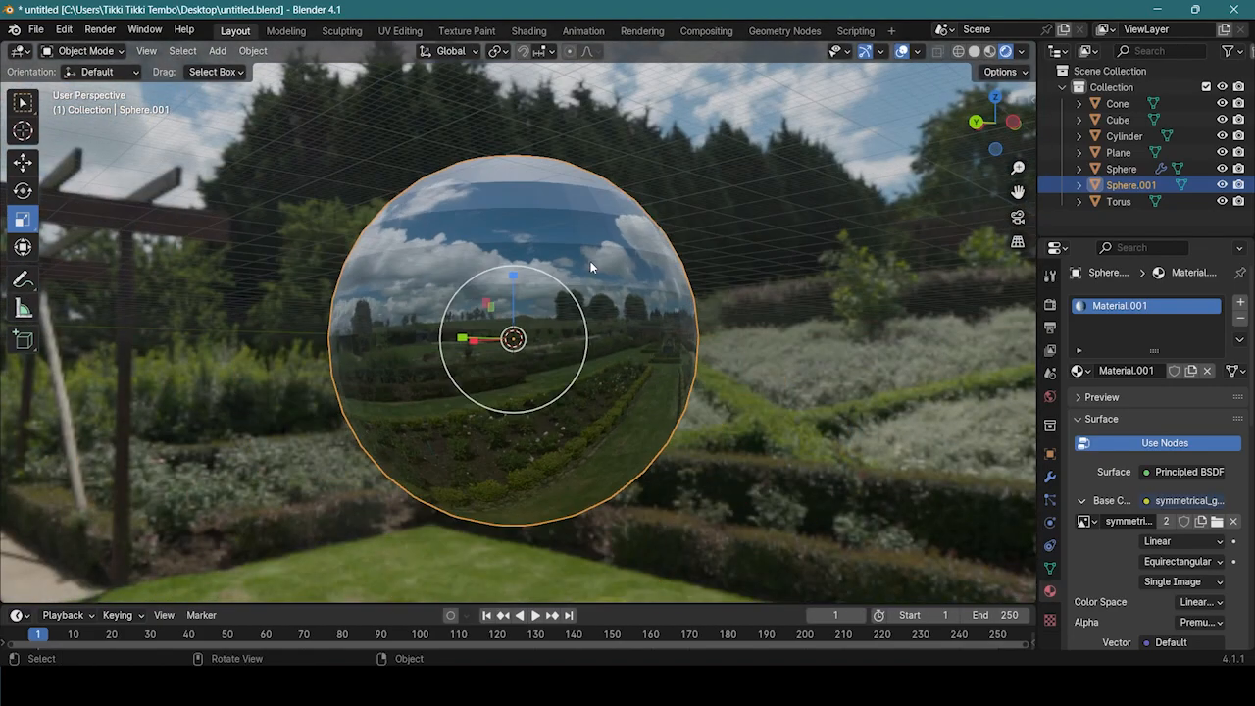
# - Add a Subdivision Surface modifier to the enlarged sphere and set its viewport levels to 3
pyautogui.moveTo(663, 285); pyautogui.dragTo(627, 373, button='middle')
pyautogui.click(1051, 478)
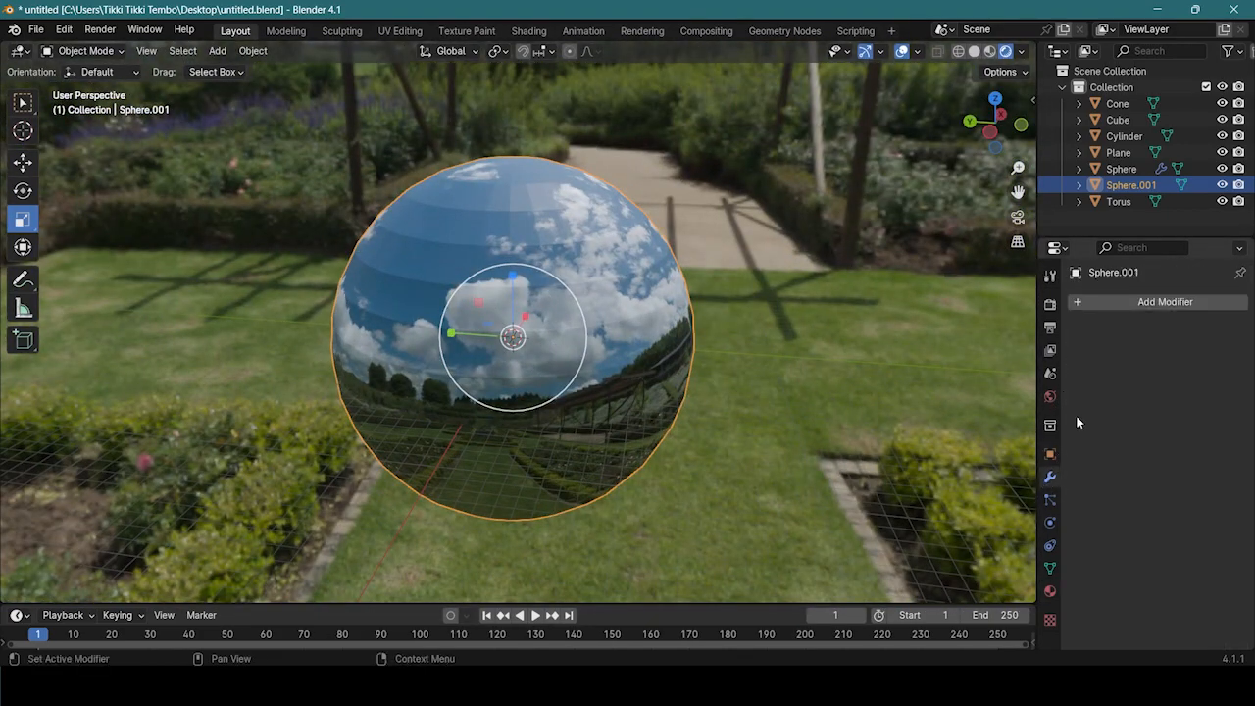
pyautogui.click(1098, 303)
pyautogui.click(1028, 308)
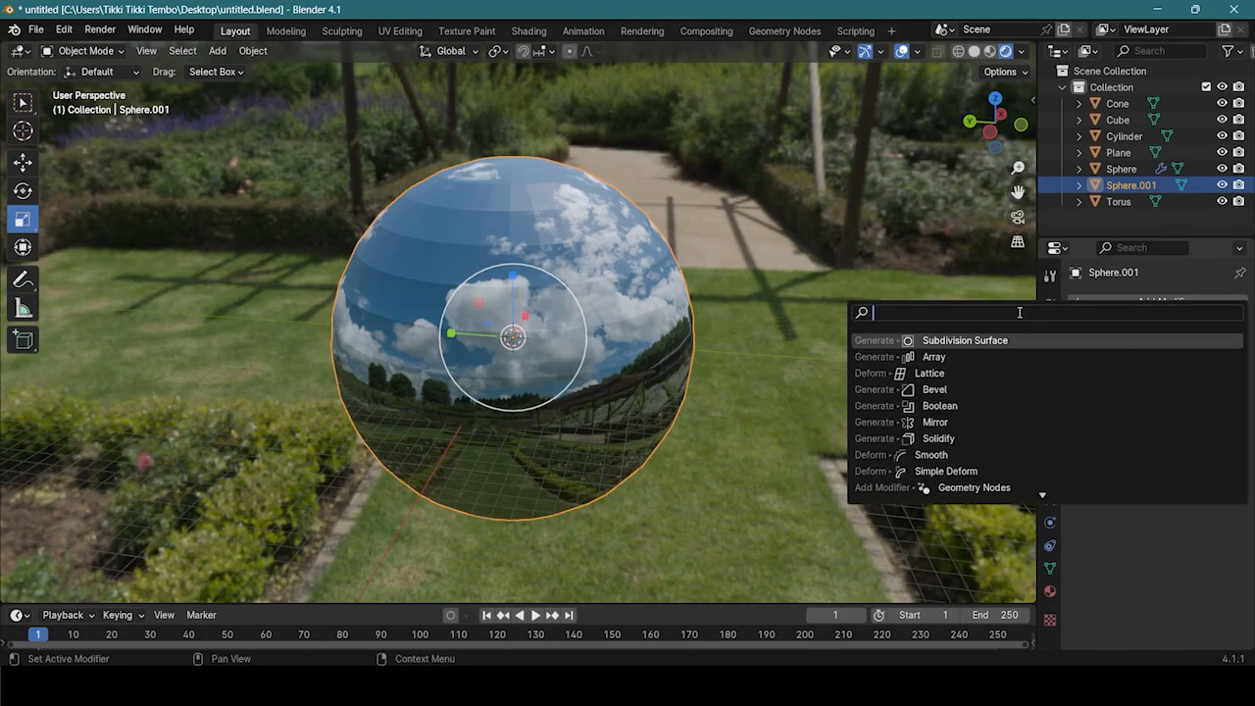
pyautogui.click(946, 340)
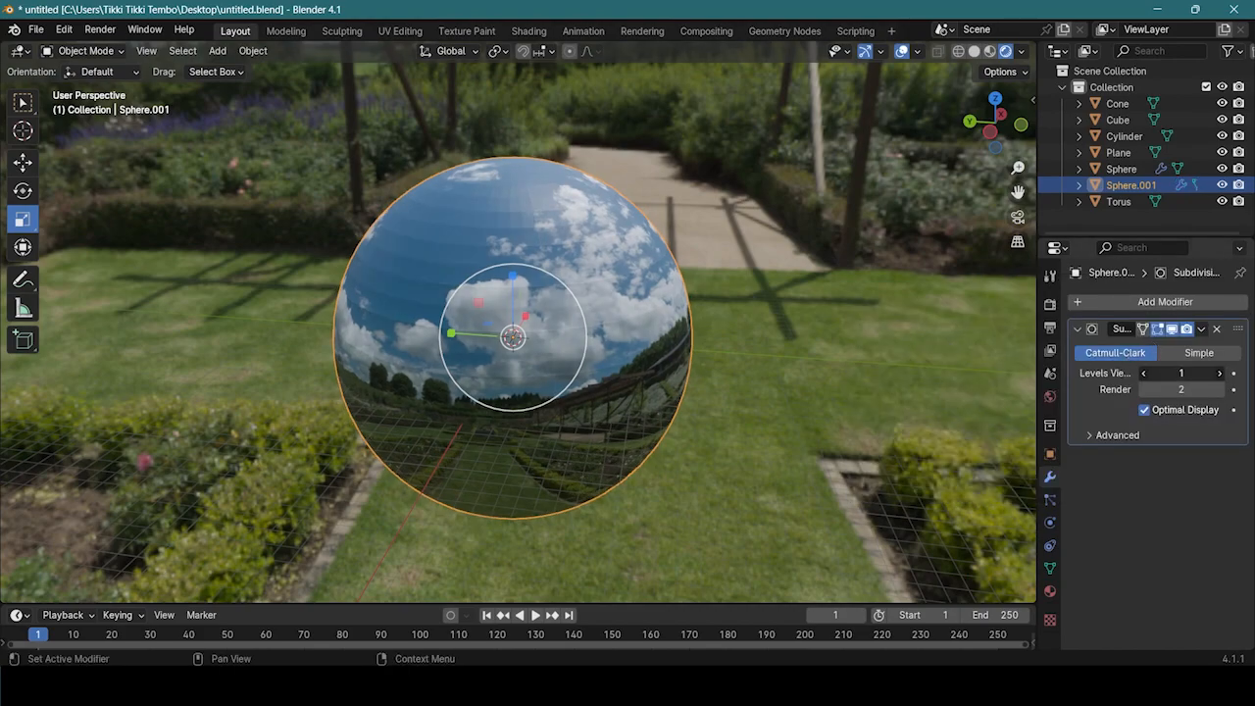
pyautogui.click(1165, 372)
pyautogui.click(1084, 488)
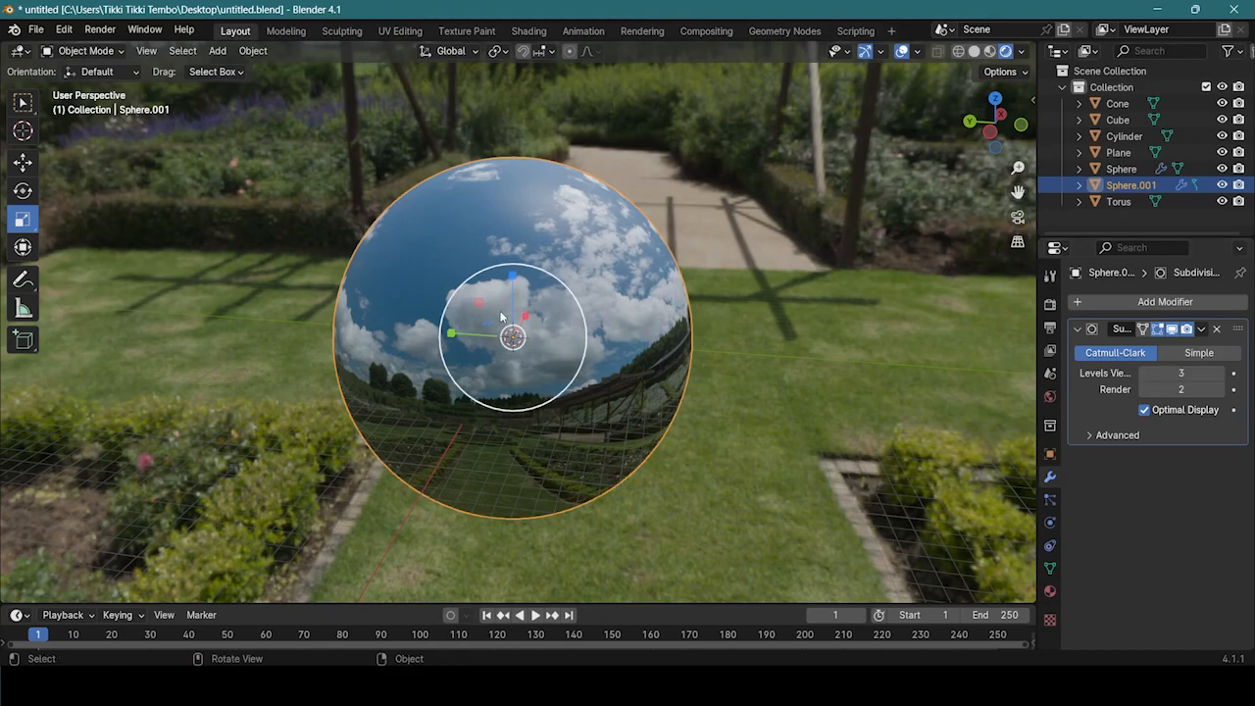
# - Delete the enlarged sphere surrounding the shapes and switch the viewport to Solid shading
pyautogui.scroll(11, 616, 306)
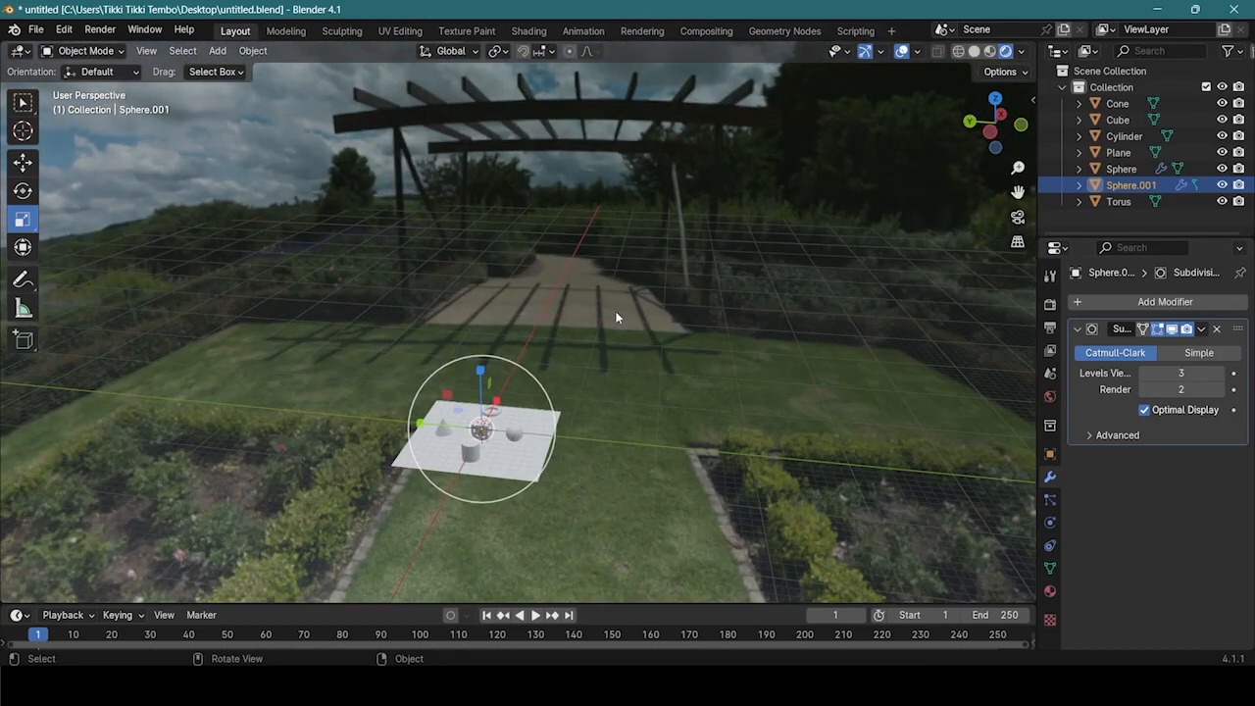
pyautogui.moveTo(615, 311); pyautogui.dragTo(636, 344, button='middle')
pyautogui.scroll(-14, 635, 344)
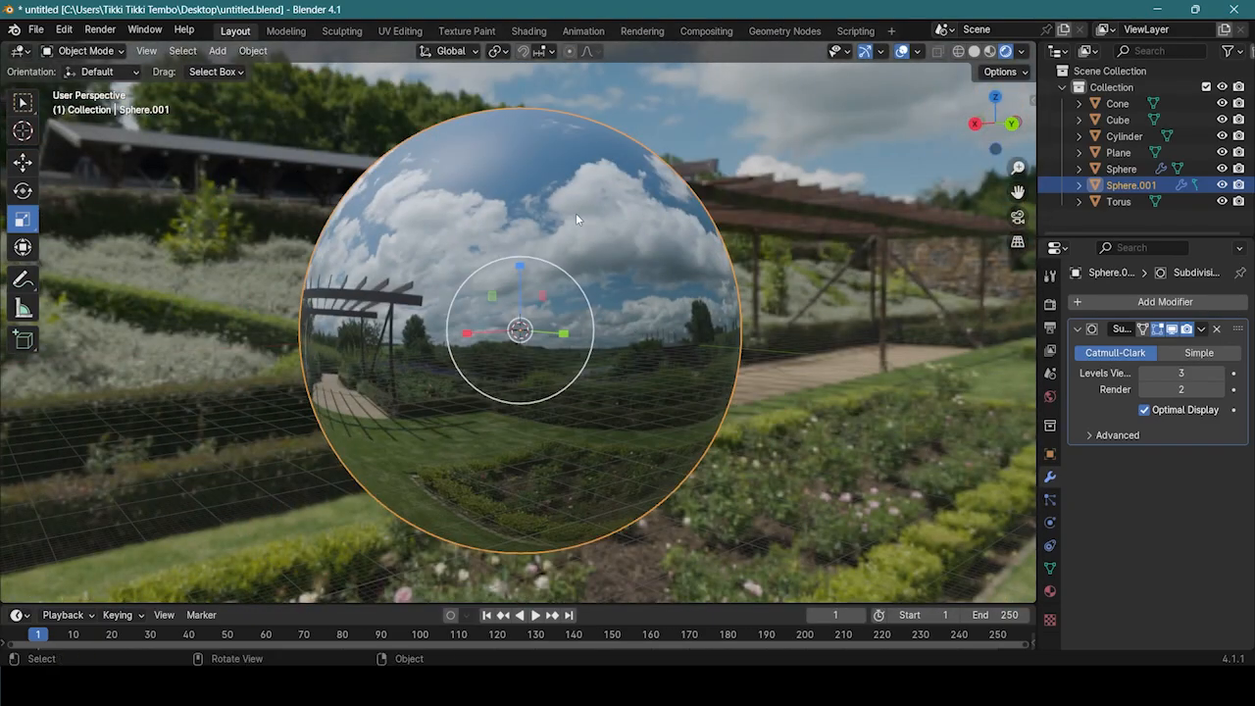
pyautogui.press('Delete')
pyautogui.moveTo(576, 213); pyautogui.dragTo(744, 332, button='middle')
pyautogui.click(973, 51)
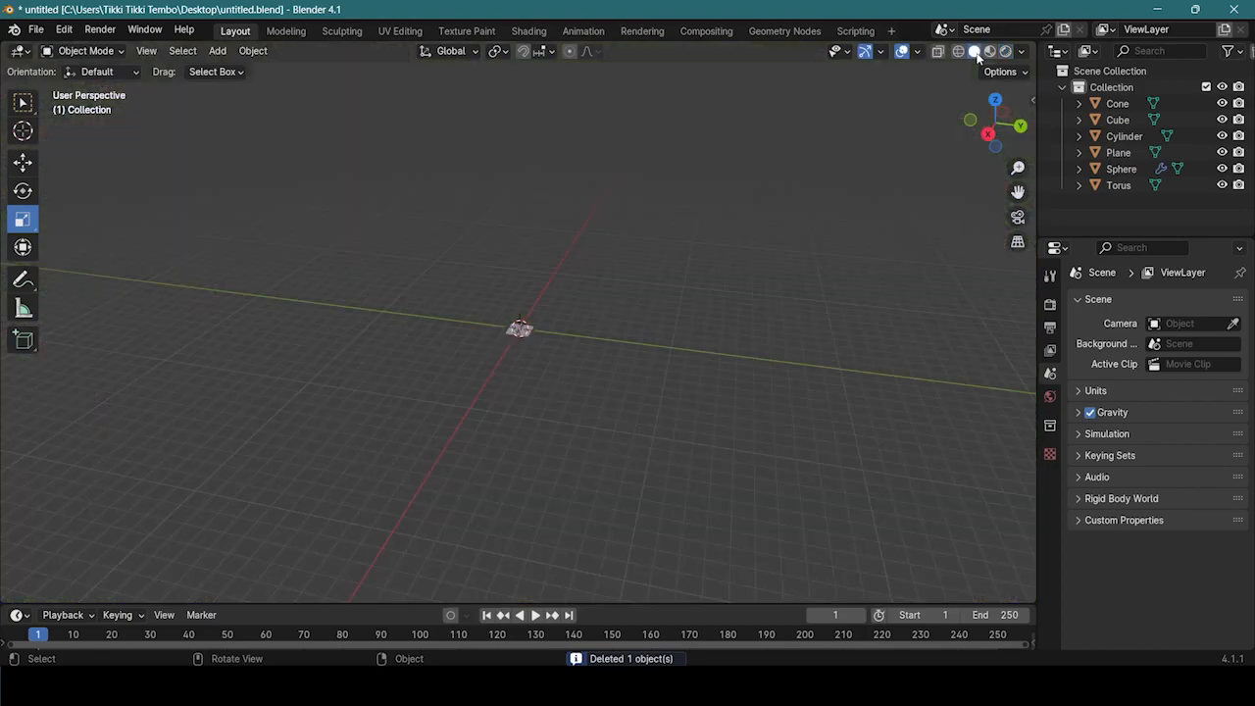
# - Frame the basic shapes on the plane from a low angle and save the file untitled.blend
pyautogui.scroll(5, 572, 304)
pyautogui.scroll(4, 589, 353)
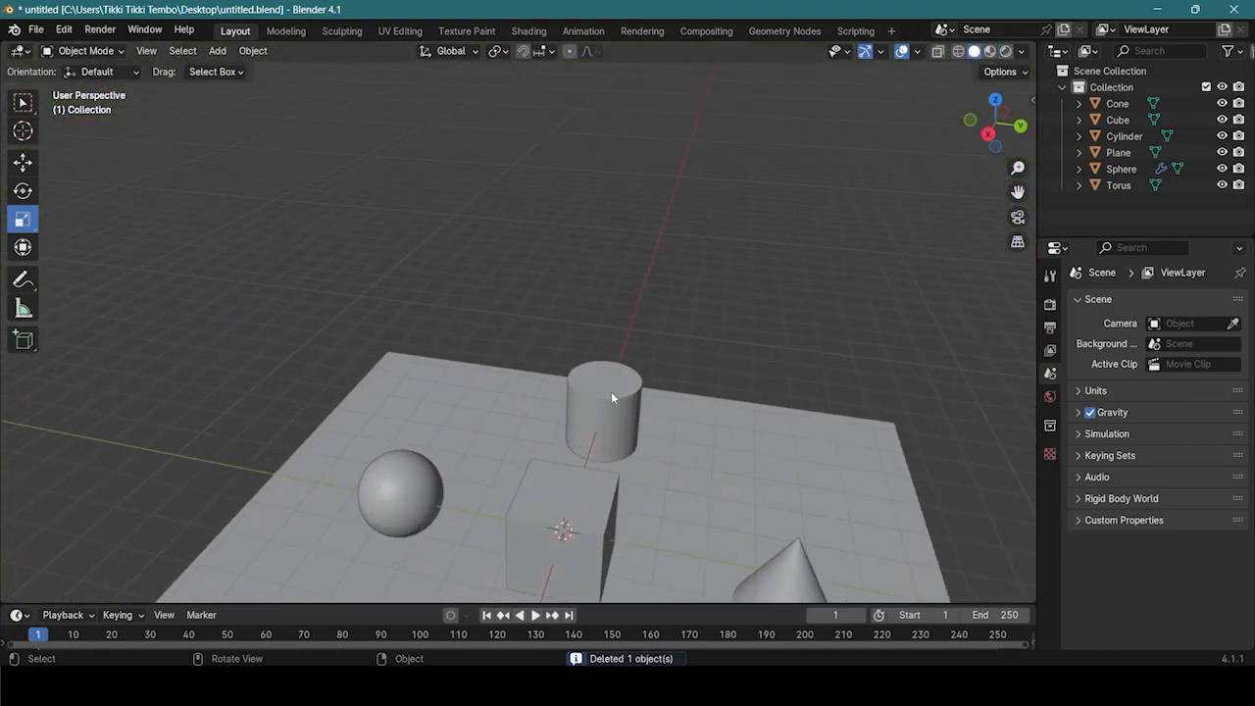
pyautogui.keyDown('shift'); pyautogui.moveTo(704, 518); pyautogui.dragTo(568, 336, button='middle'); pyautogui.keyUp('shift')
pyautogui.moveTo(684, 363); pyautogui.dragTo(543, 295, button='middle')
pyautogui.scroll(-3, 451, 280)
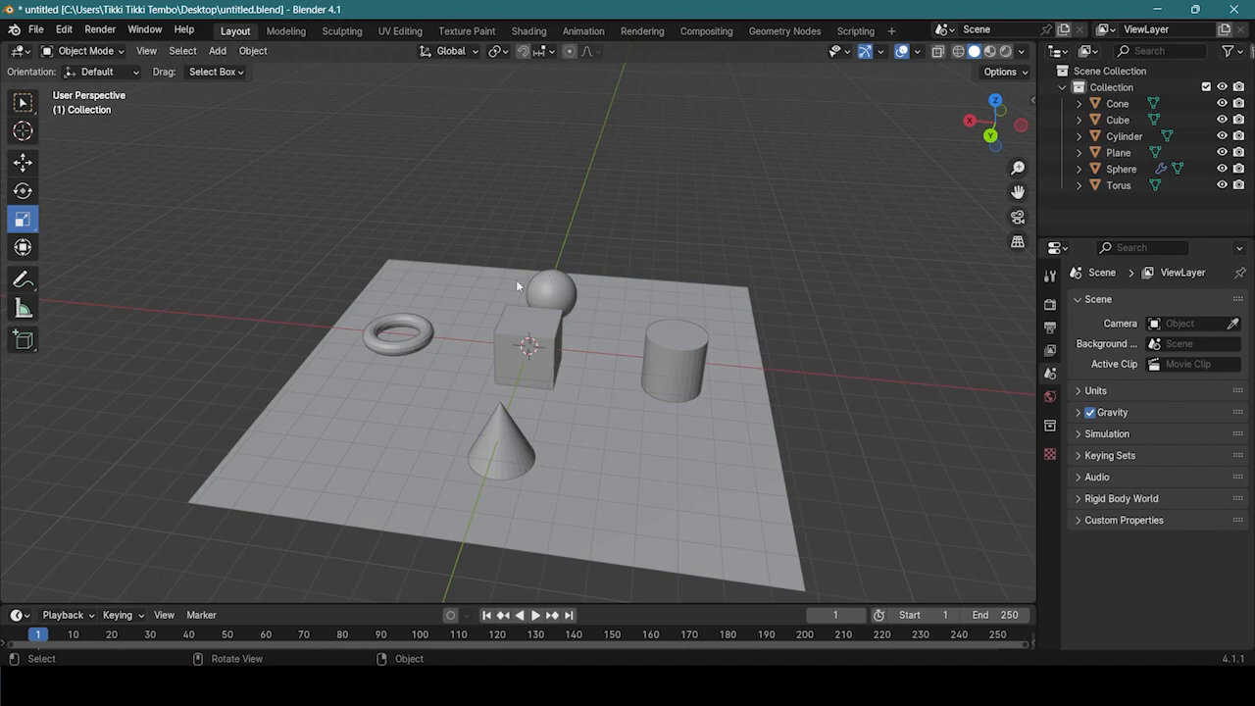
pyautogui.moveTo(636, 367); pyautogui.dragTo(594, 337, button='middle')
pyautogui.scroll(4, 608, 353)
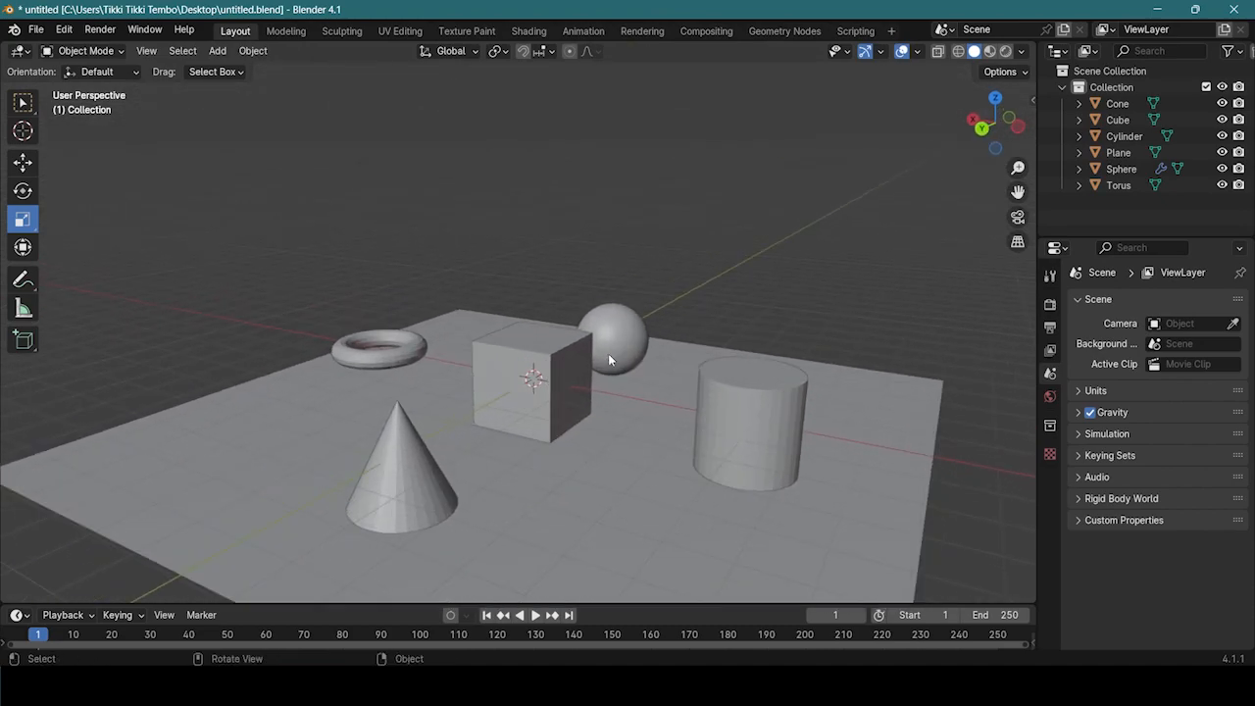
pyautogui.hotkey('ctrl', 's')
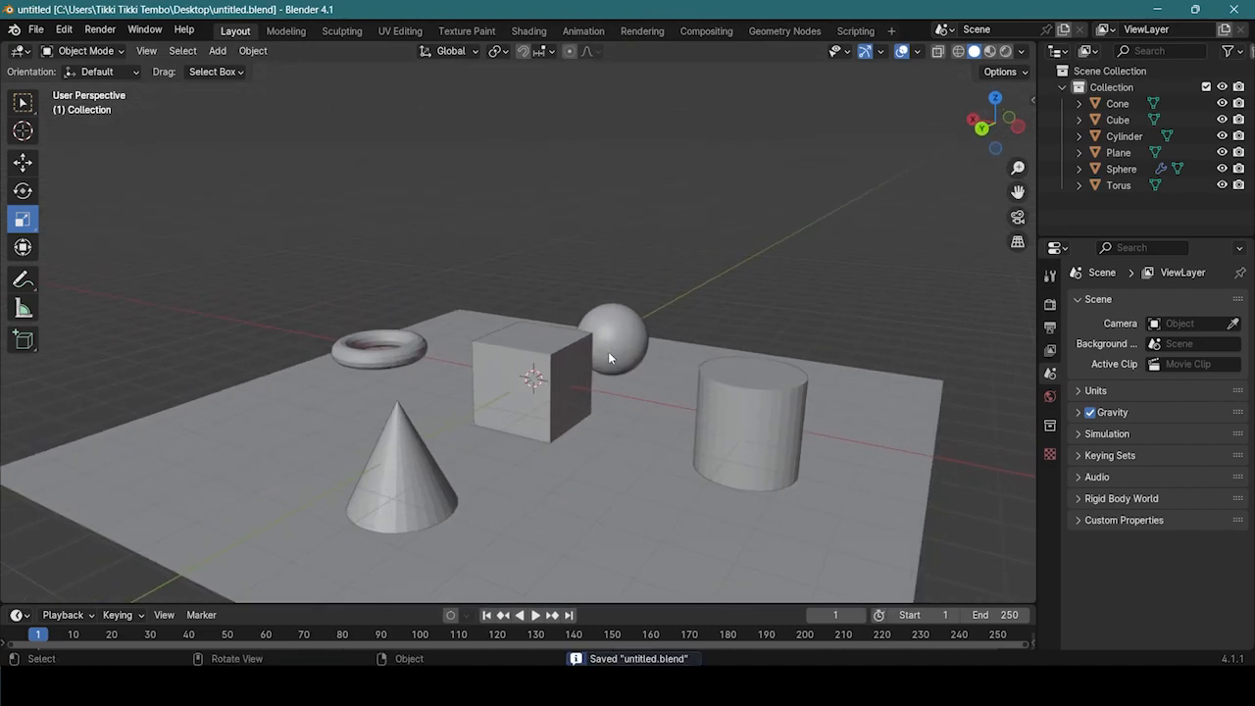
# - View the shapes from a slightly higher angle and save untitled.blend again
pyautogui.scroll(-3, 607, 352)
pyautogui.scroll(4, 592, 332)
pyautogui.moveTo(587, 322); pyautogui.dragTo(639, 384, button='middle')
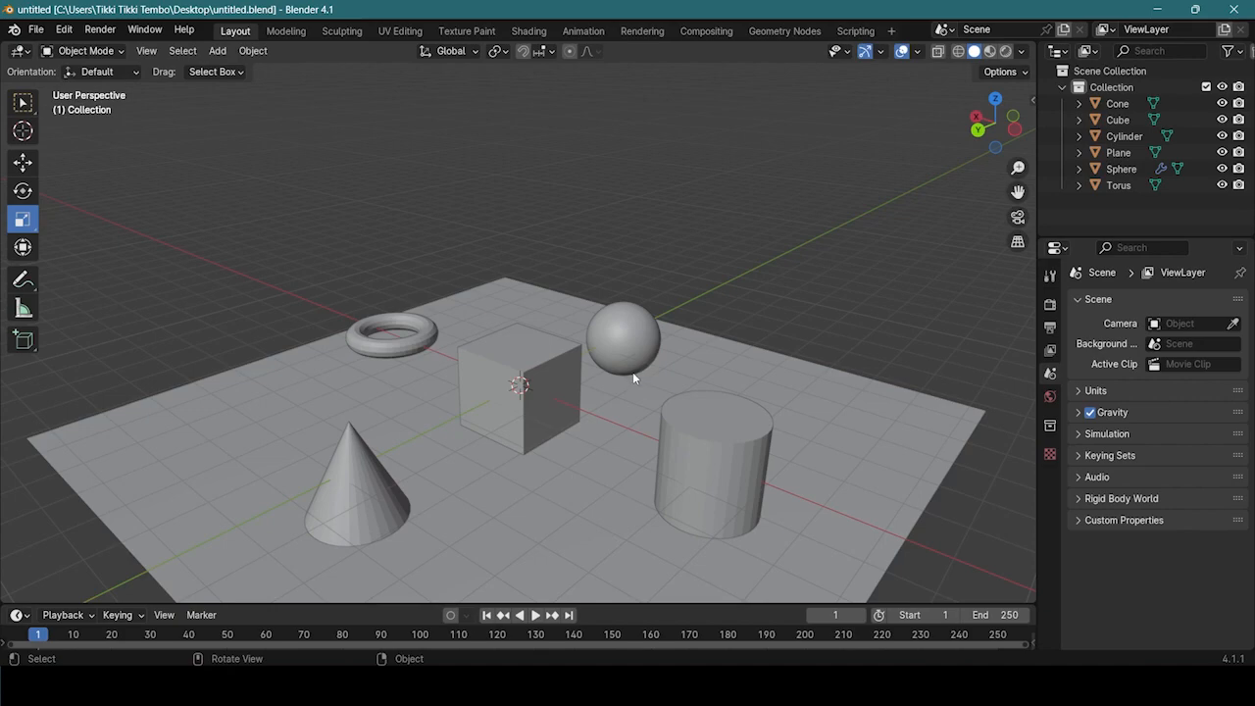
pyautogui.hotkey('ctrl', 's')
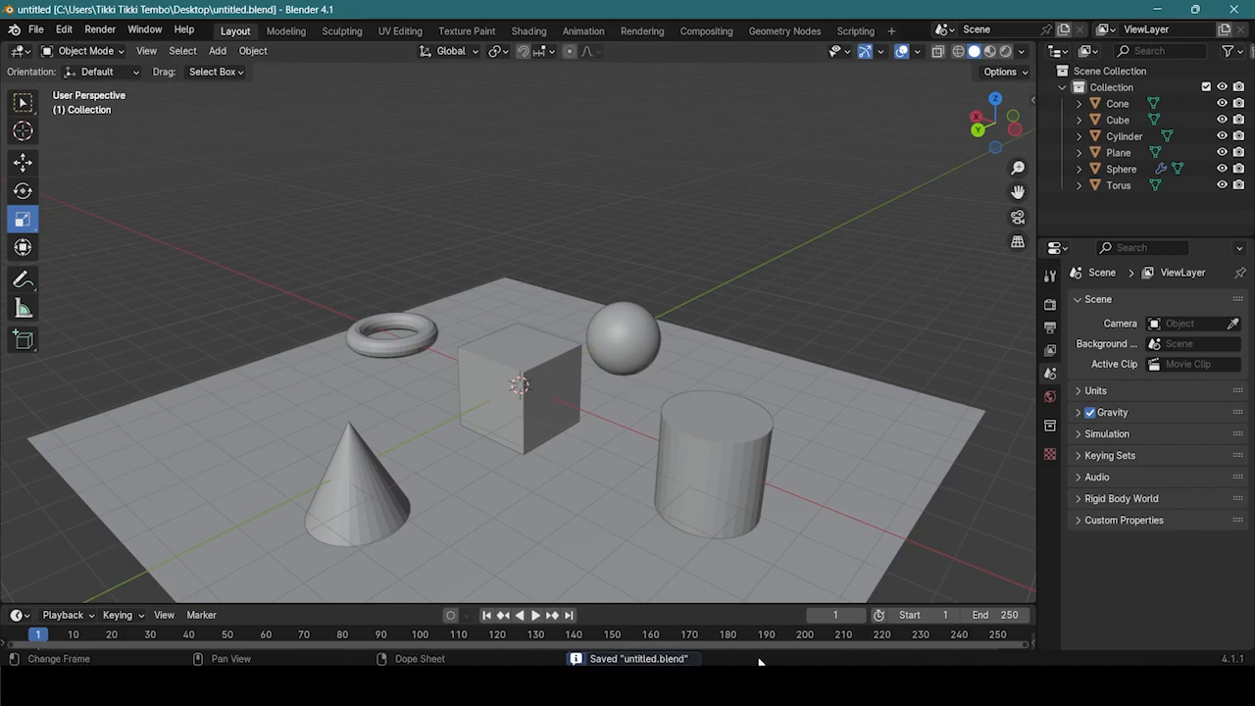